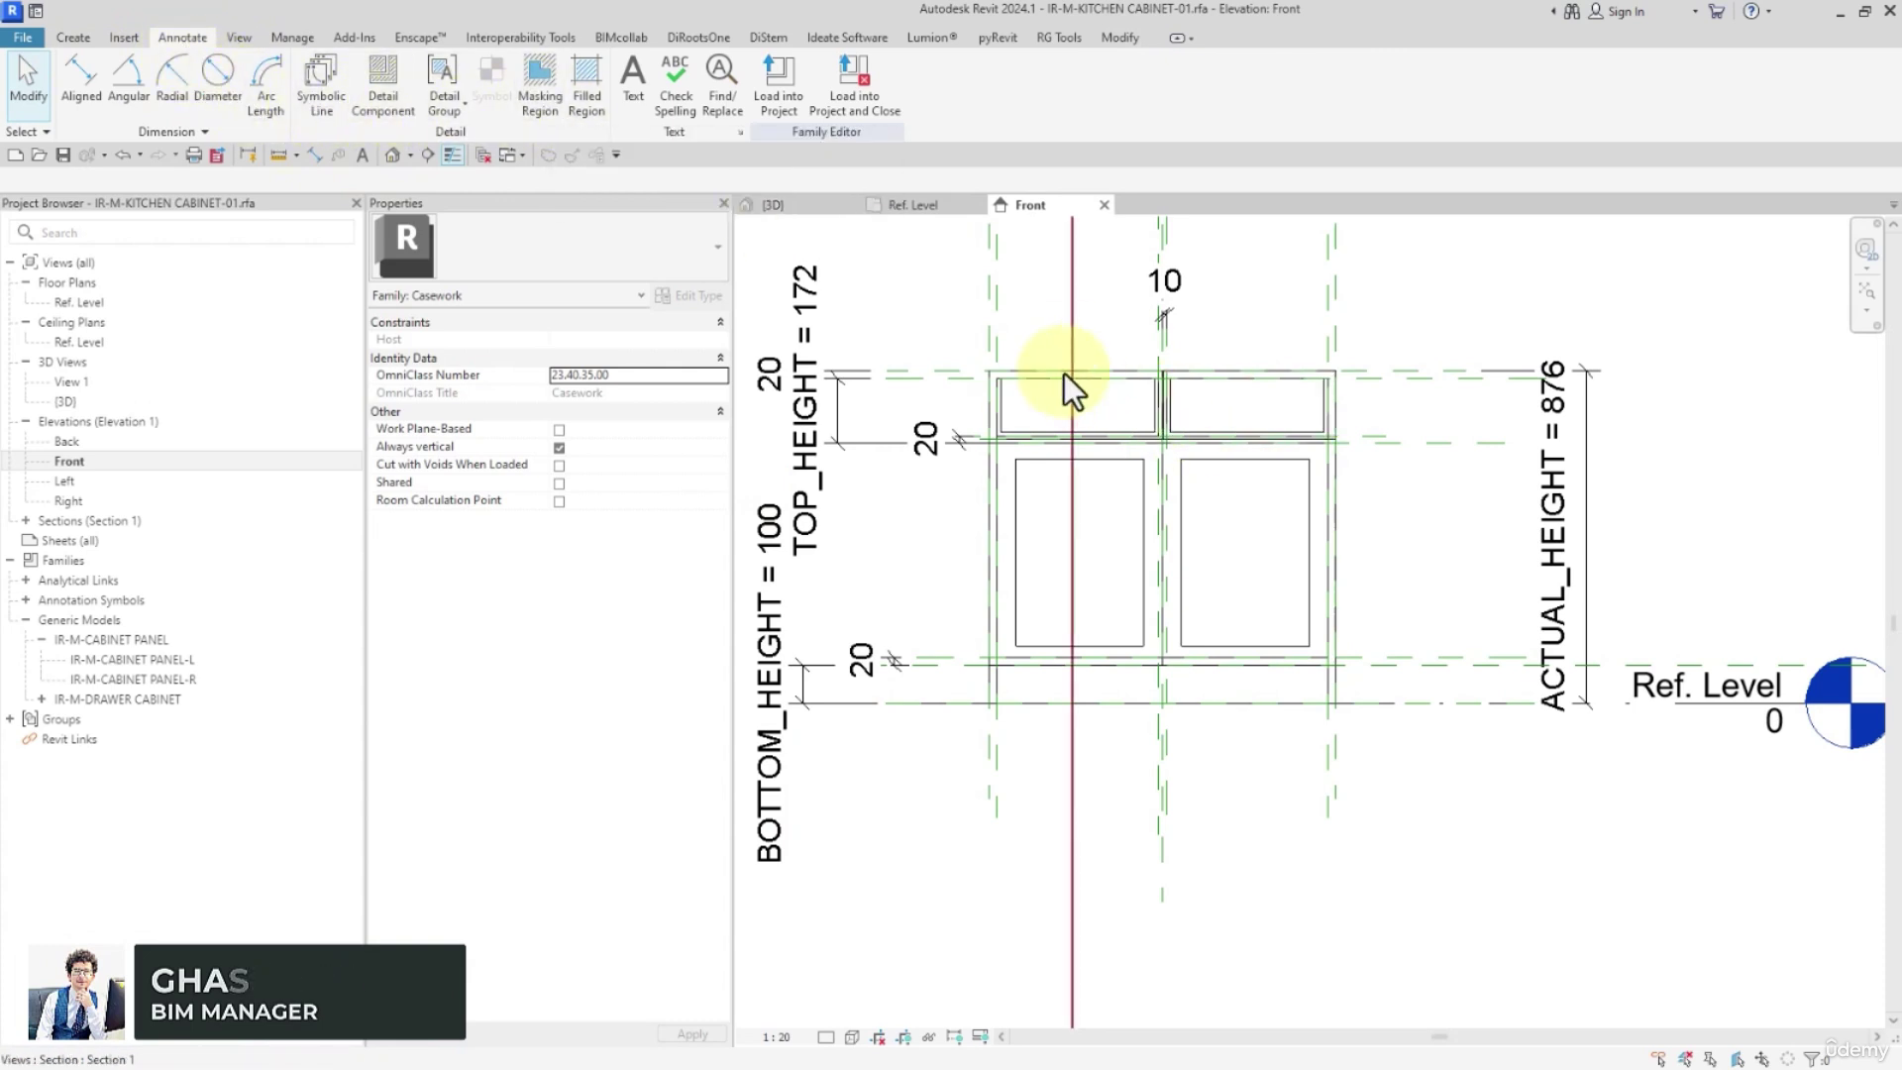
Turn on preview visibility for the Front elevation view
click(1090, 367)
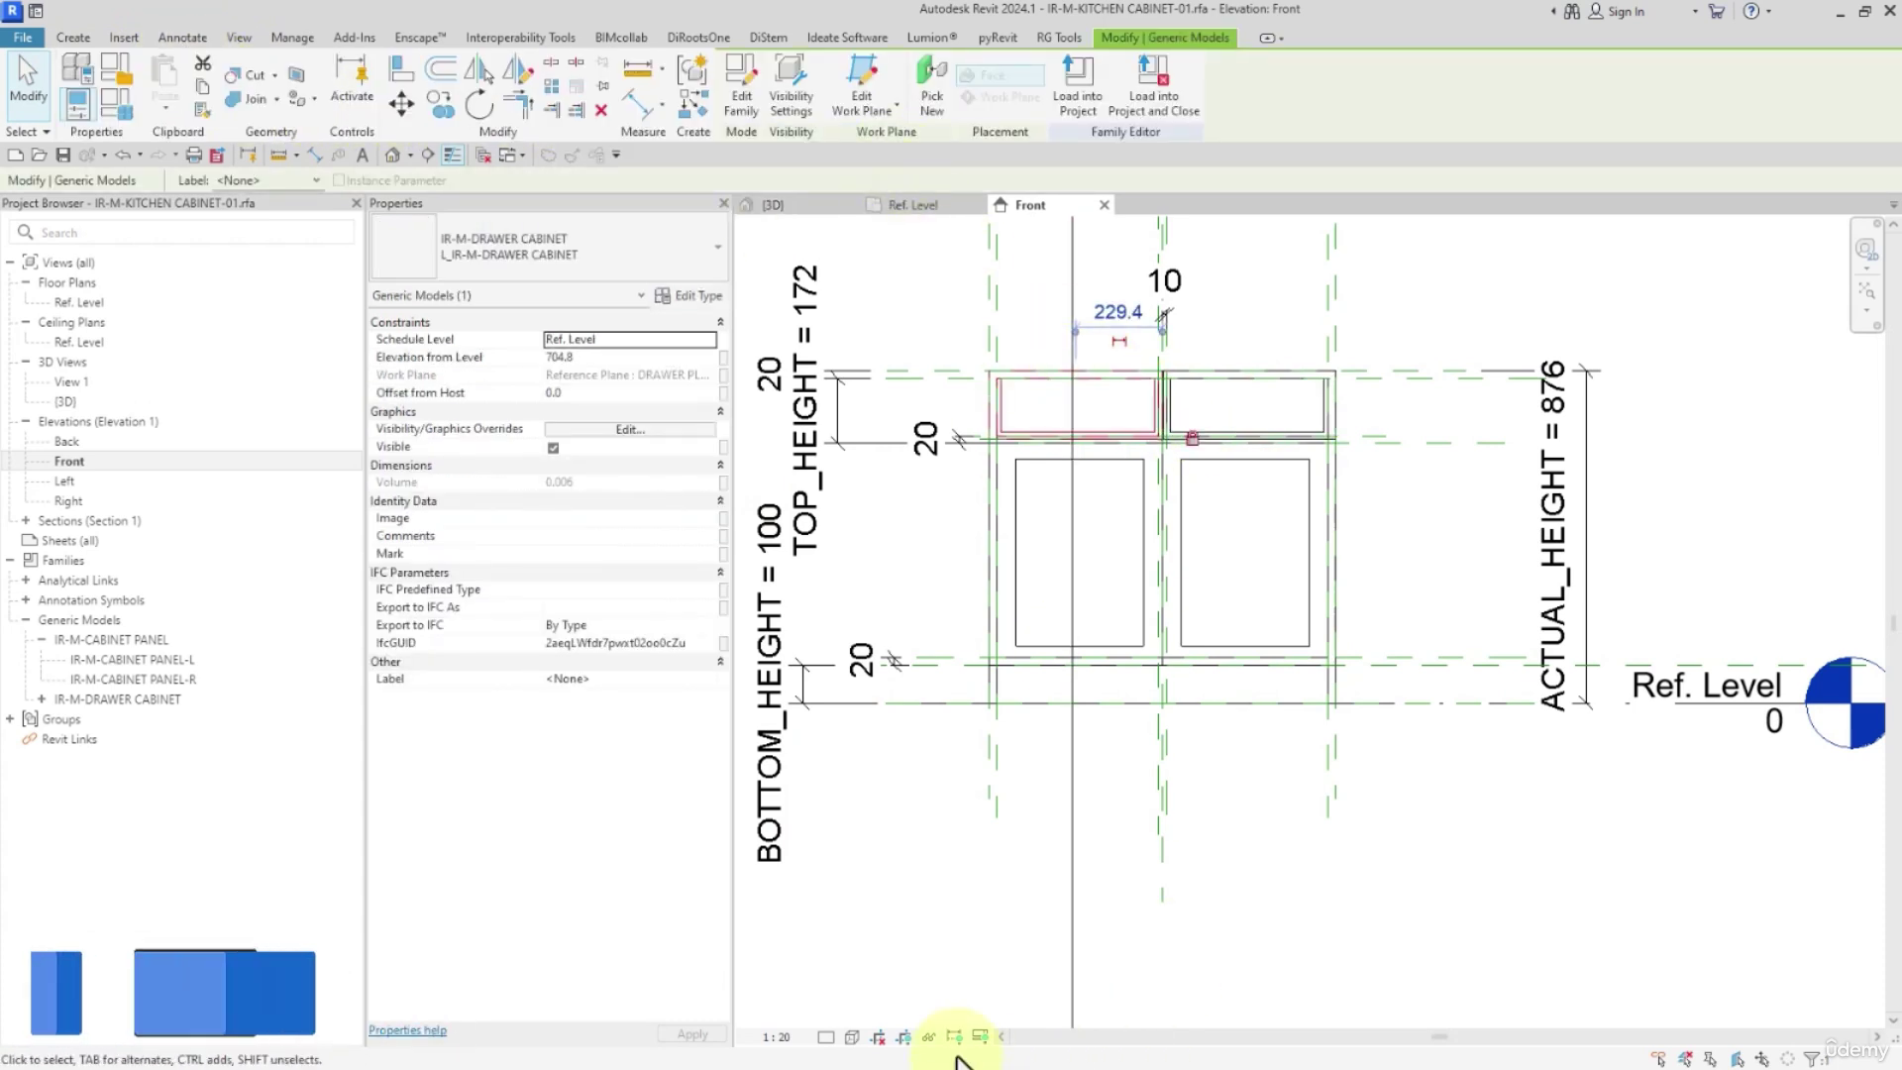
key(Escape)
click(981, 1037)
click(1007, 1013)
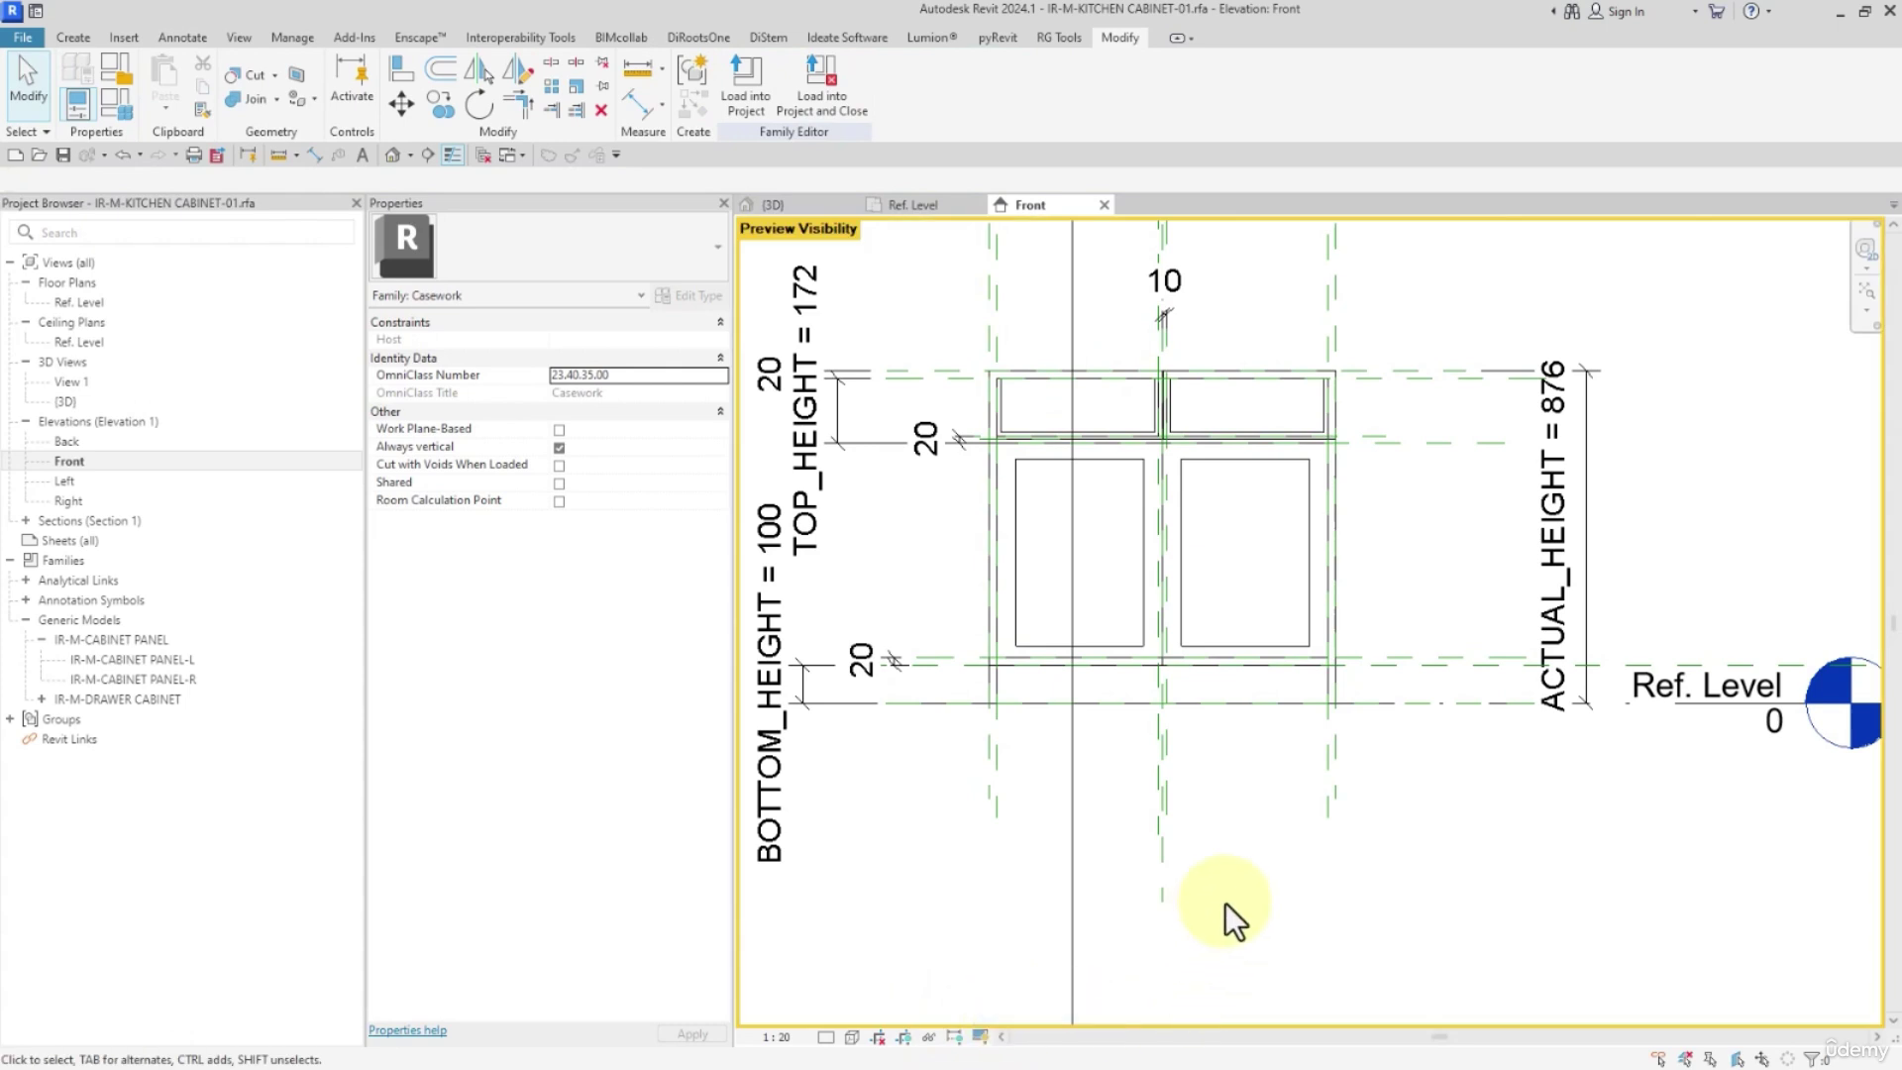
Turn off Front/Back display in the visibility settings of the left and right drawer cabinets
click(1211, 397)
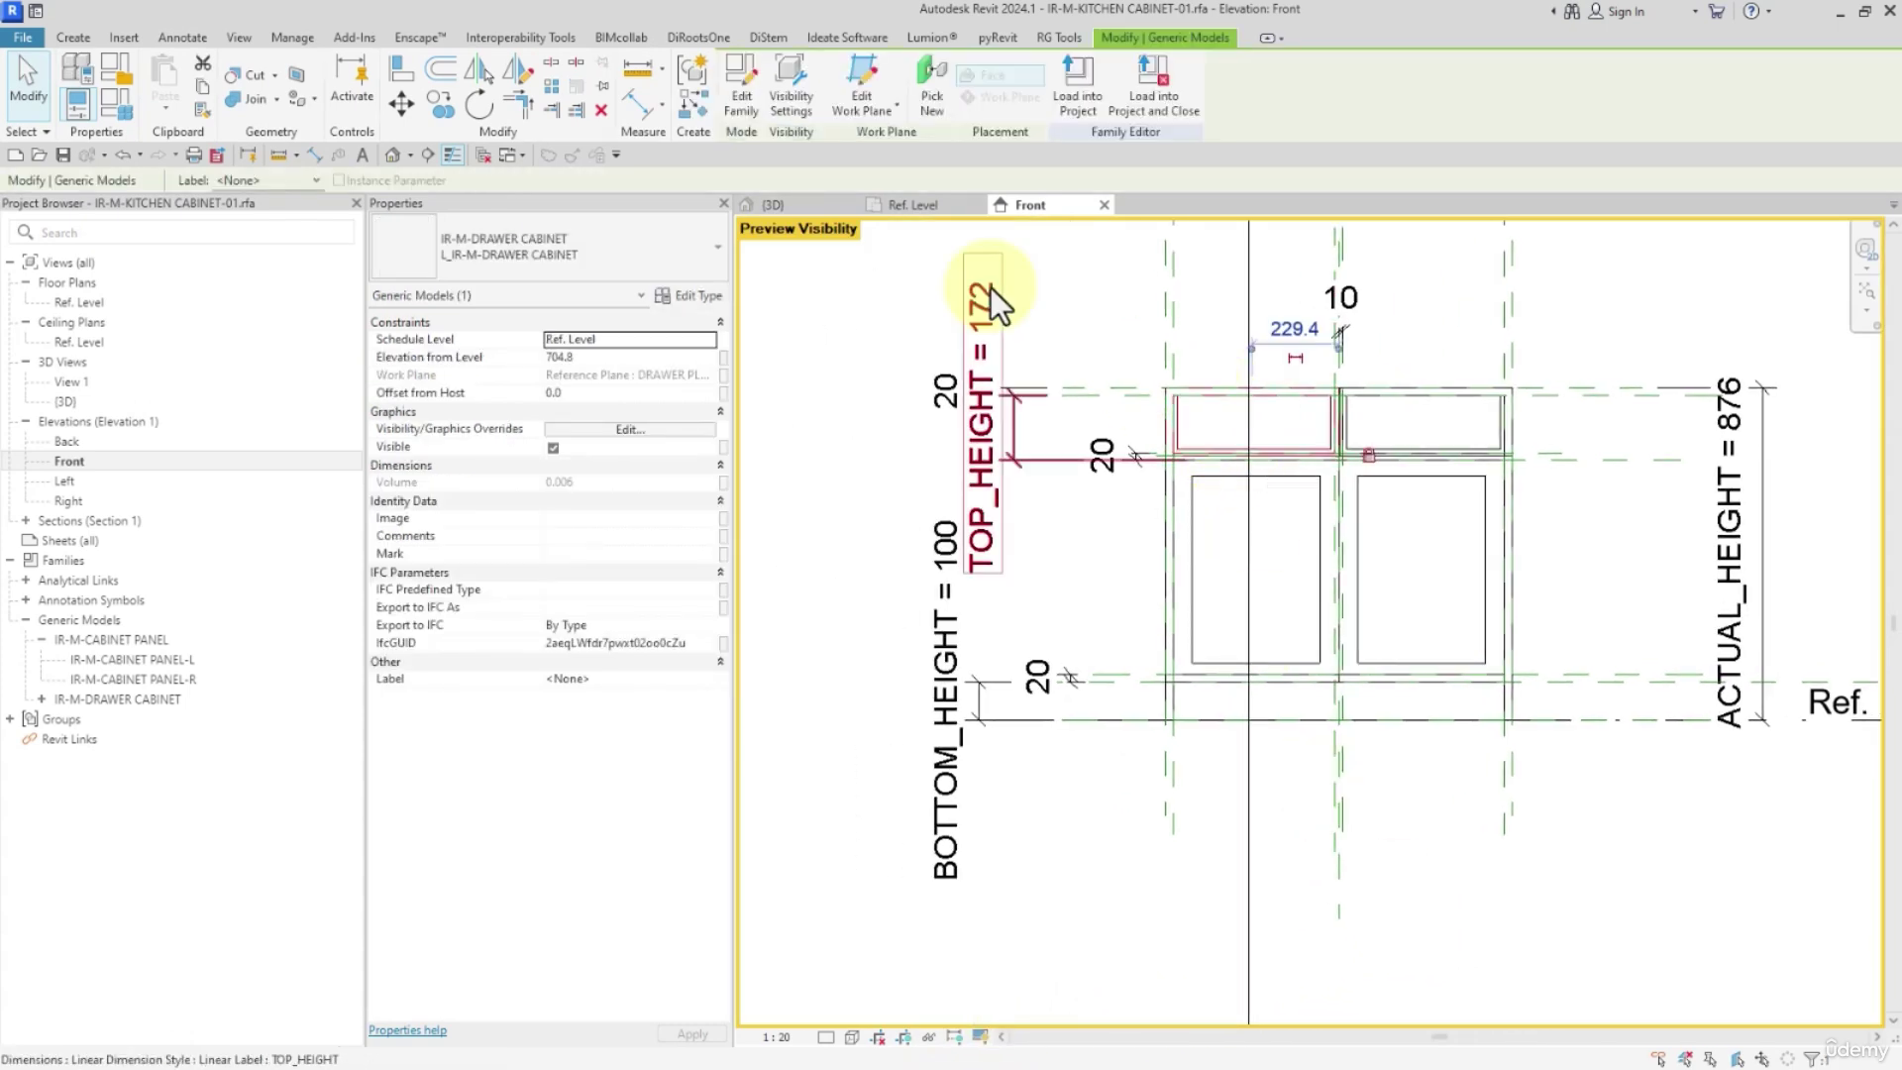
click(811, 91)
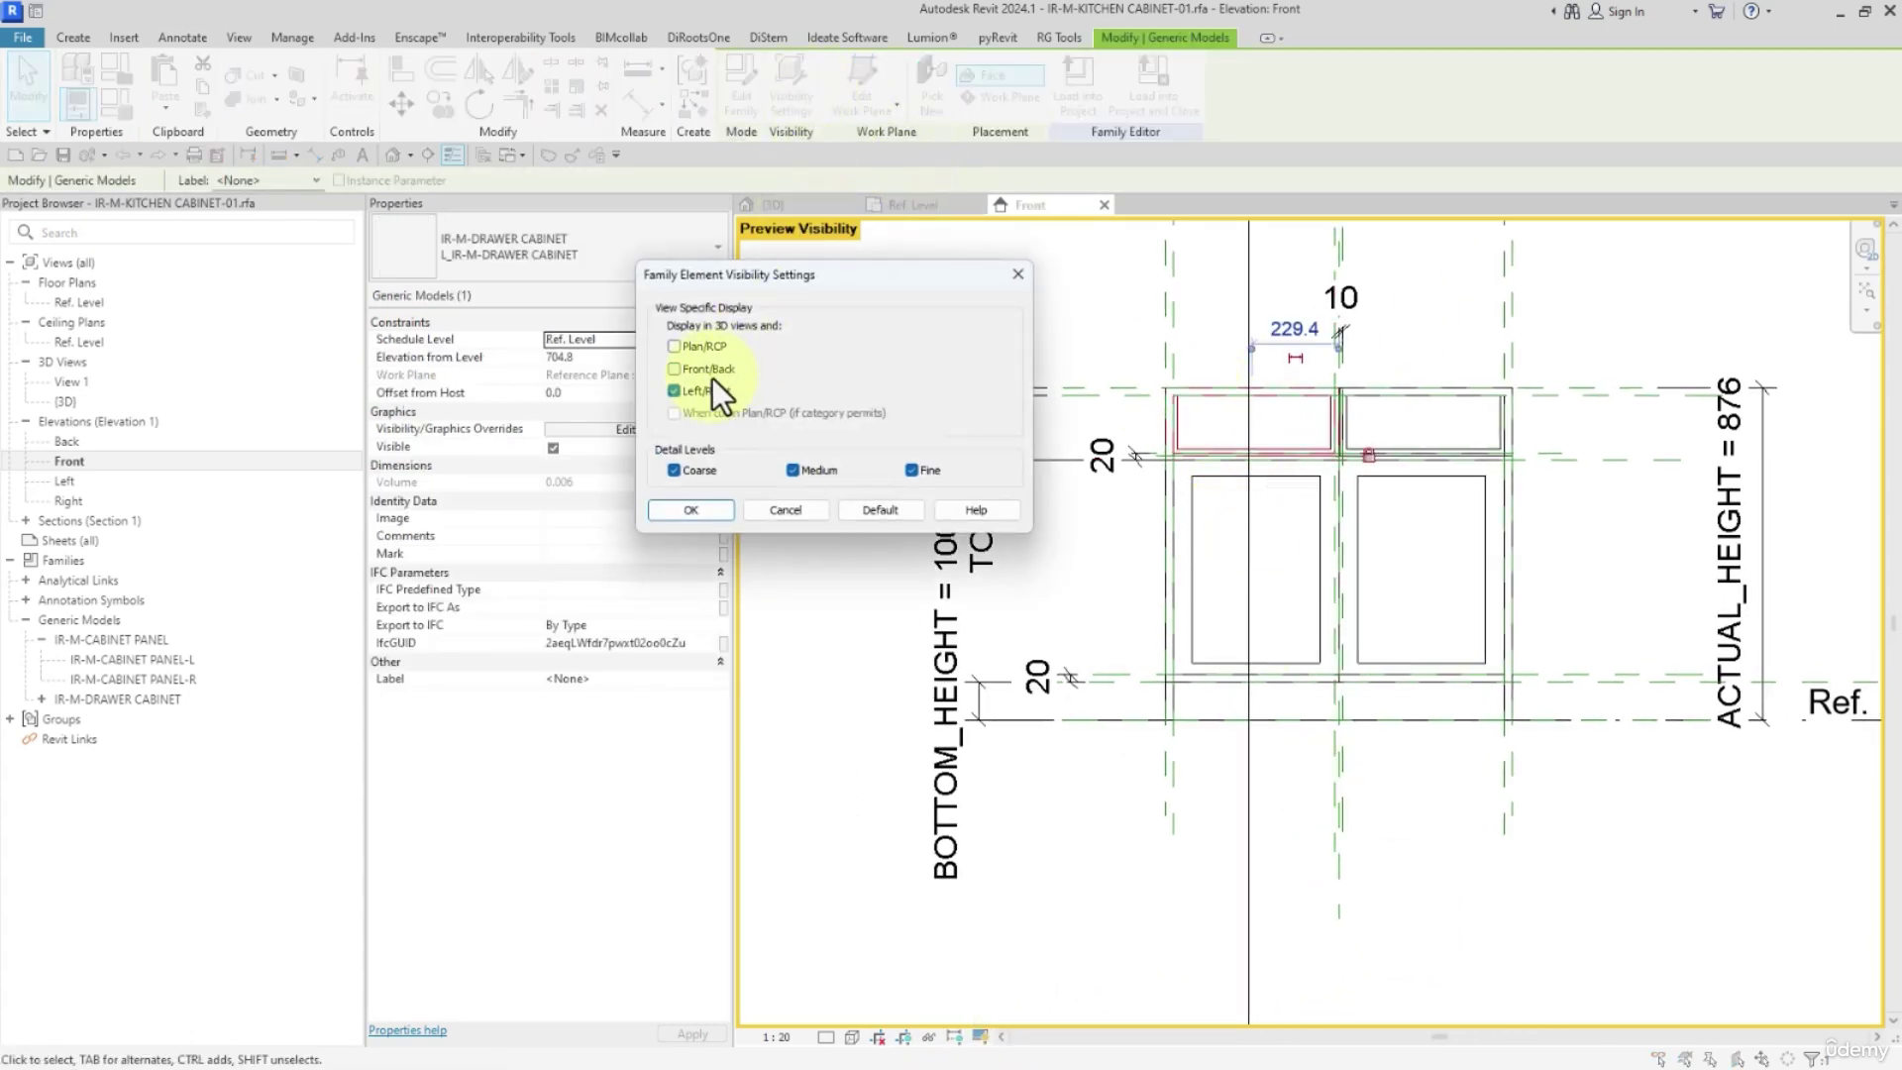
click(703, 509)
click(1363, 395)
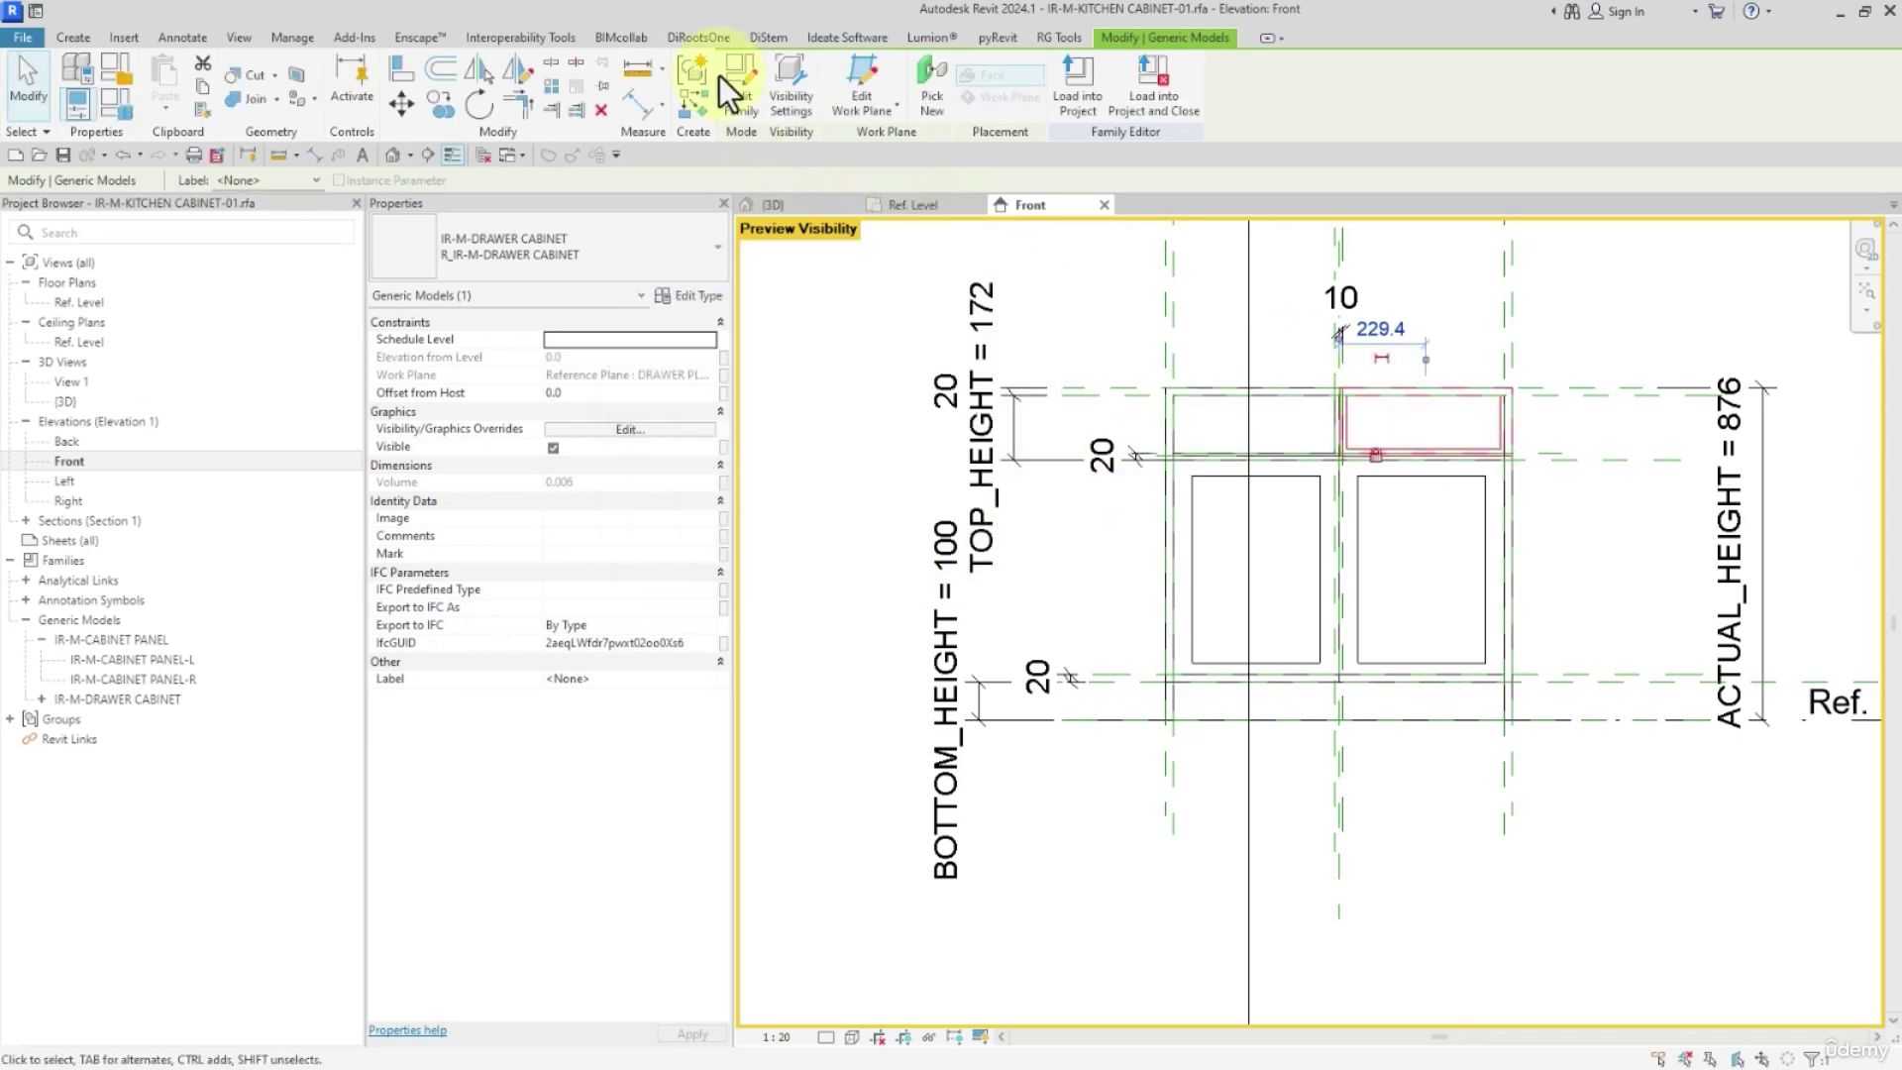
click(793, 91)
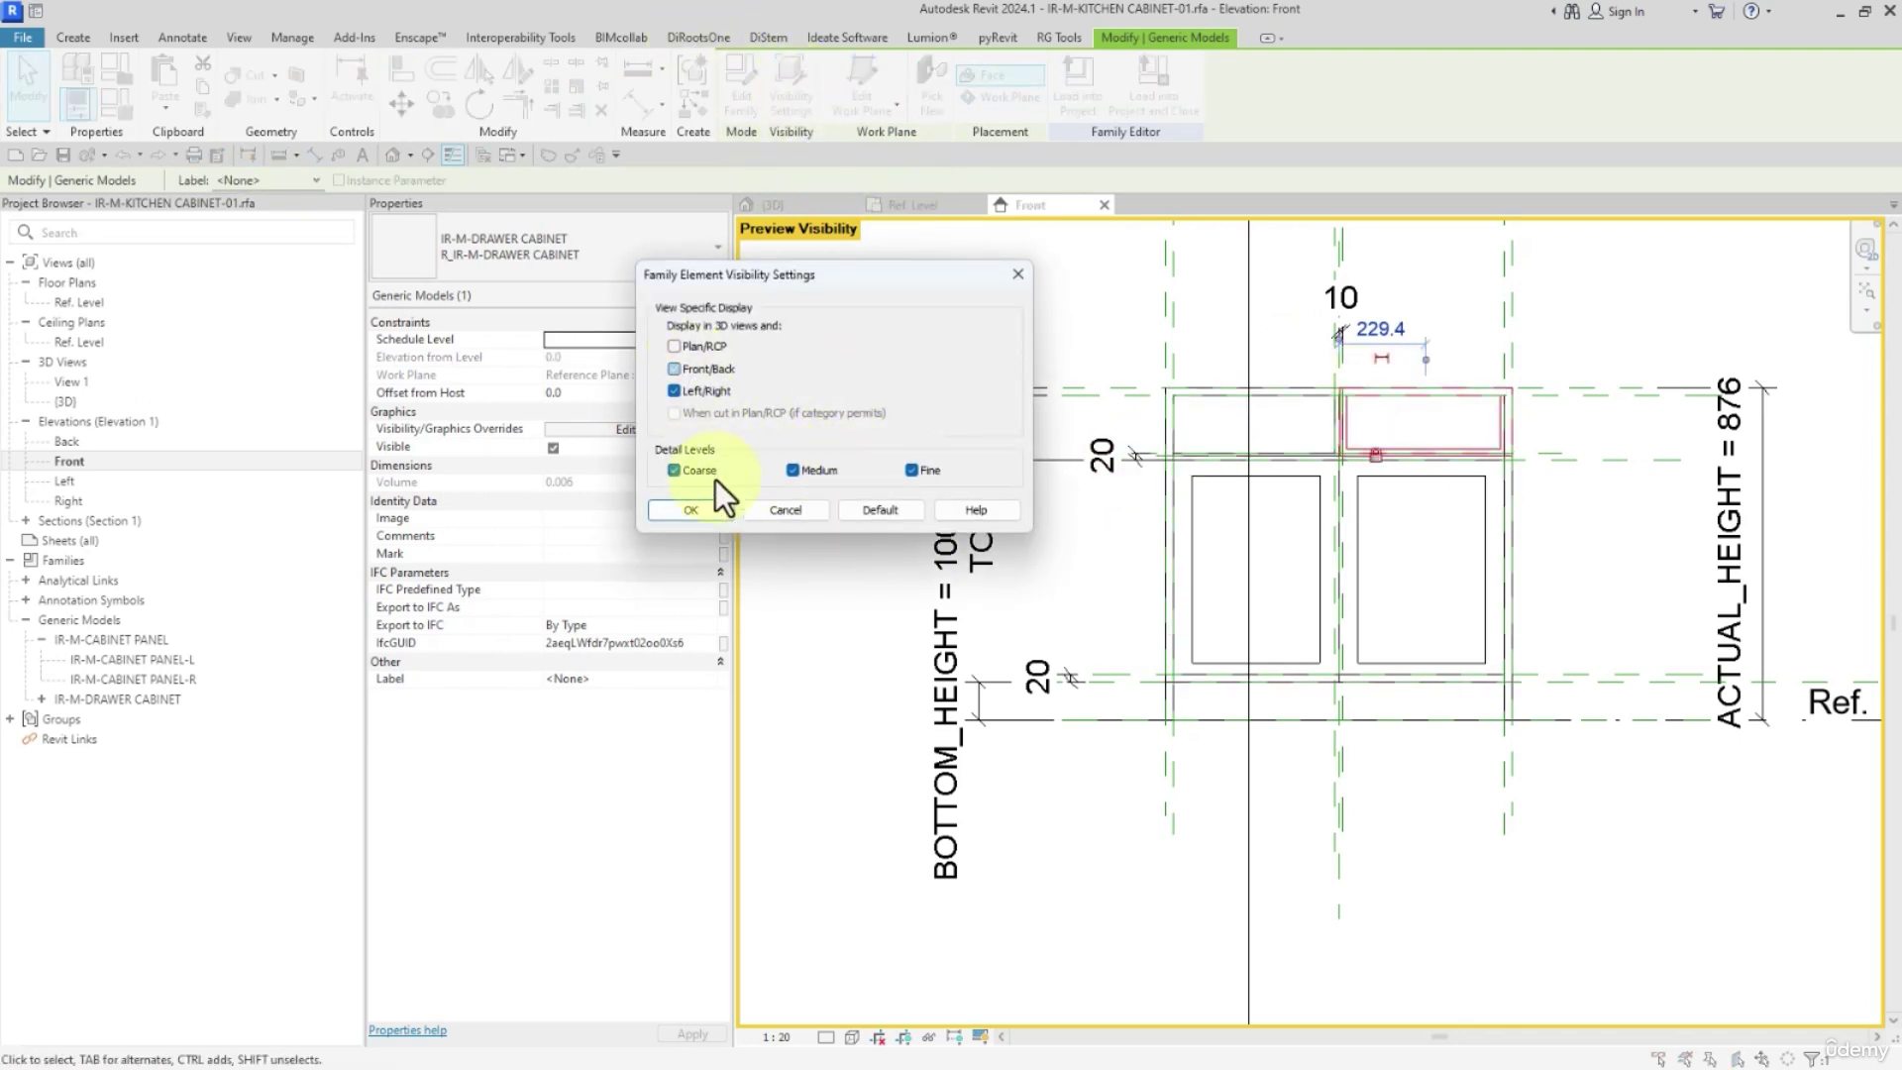
click(721, 514)
Turn off Front/Back display for the extrusion forming the cabinet's outer frame
click(1229, 388)
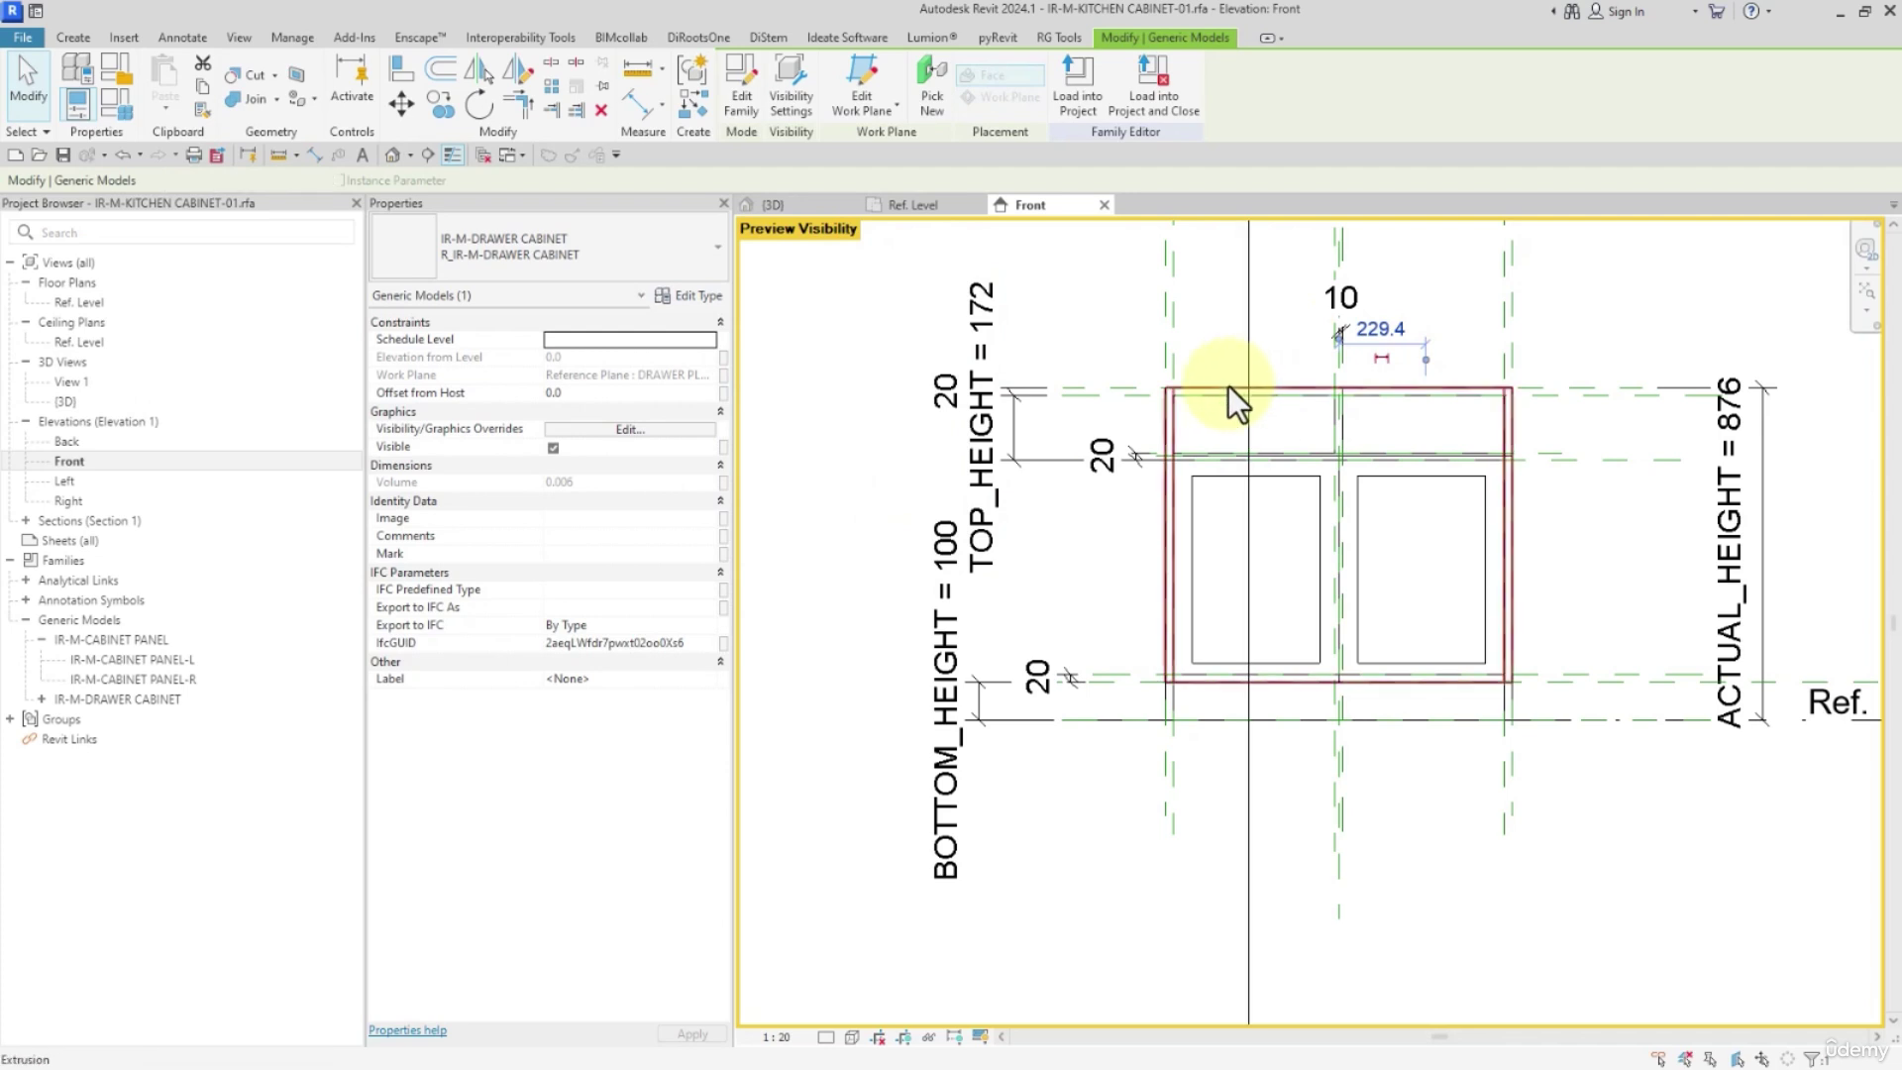
click(799, 83)
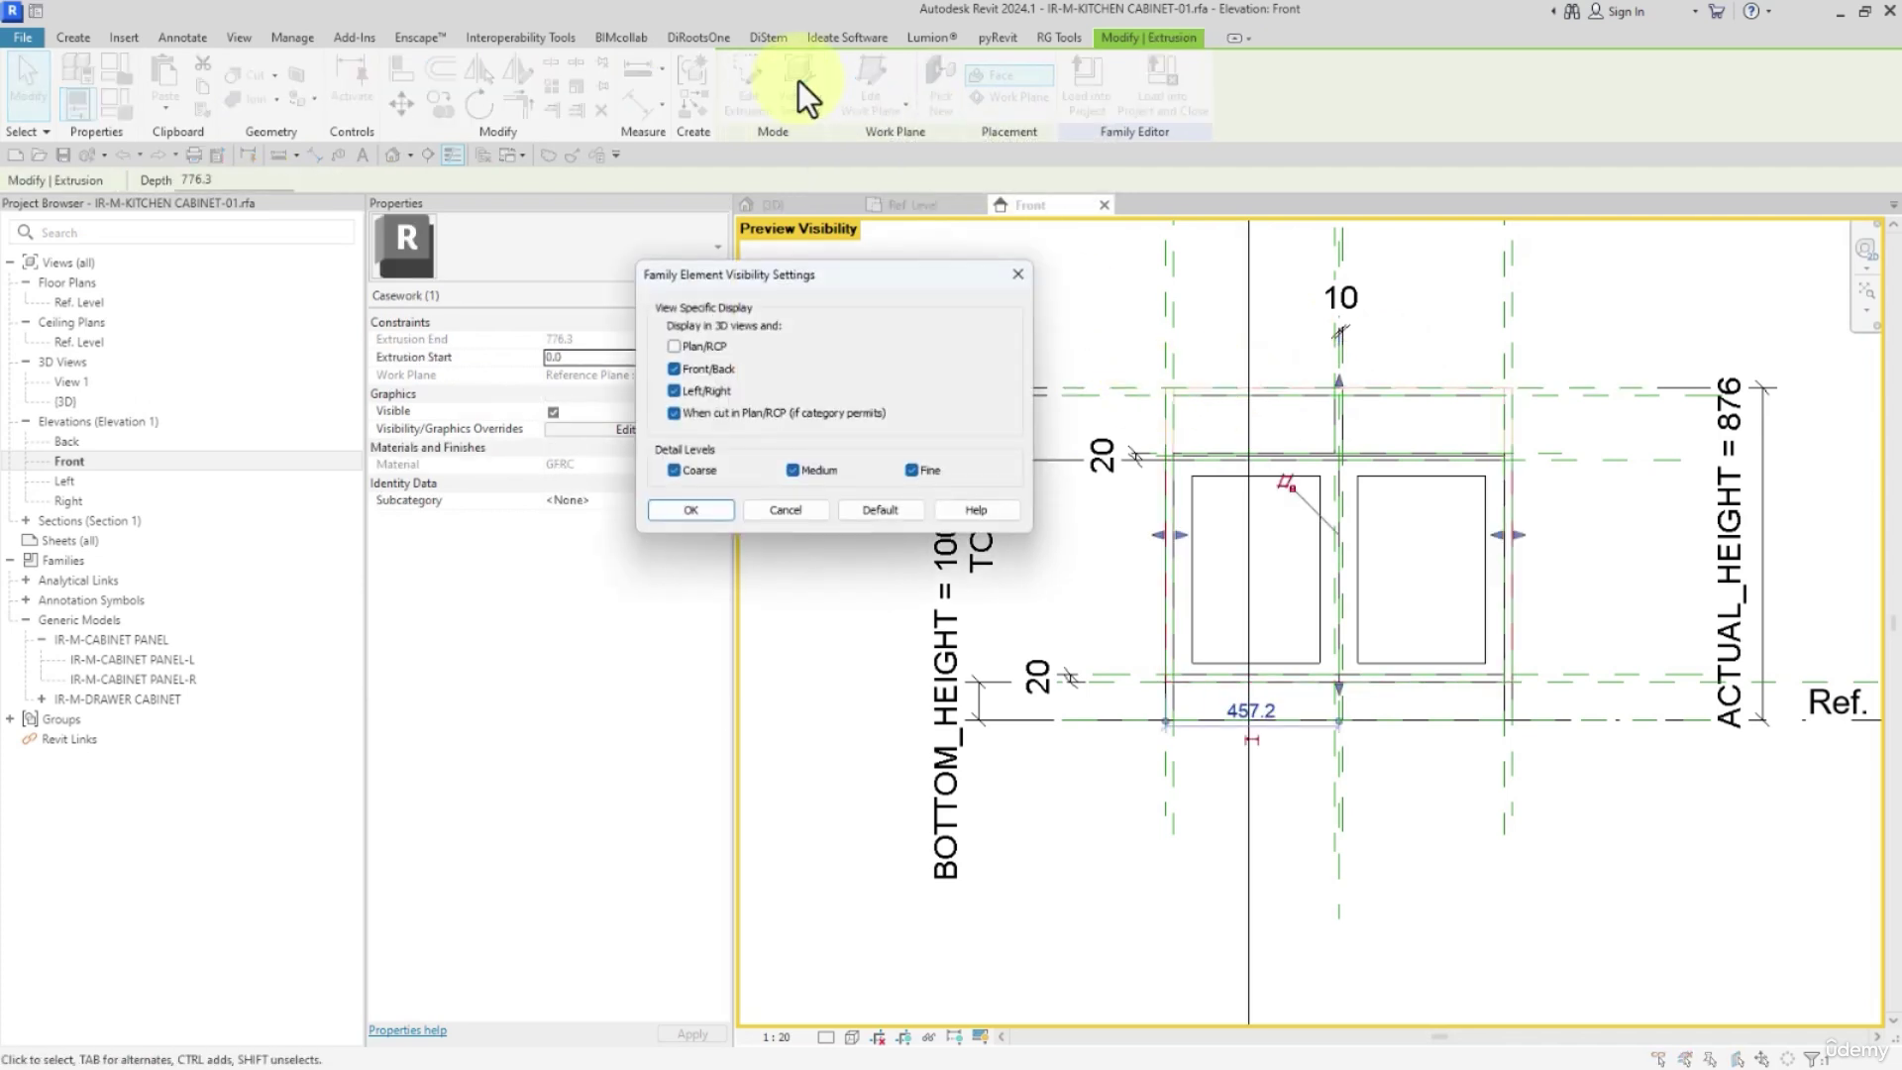
click(697, 376)
click(692, 510)
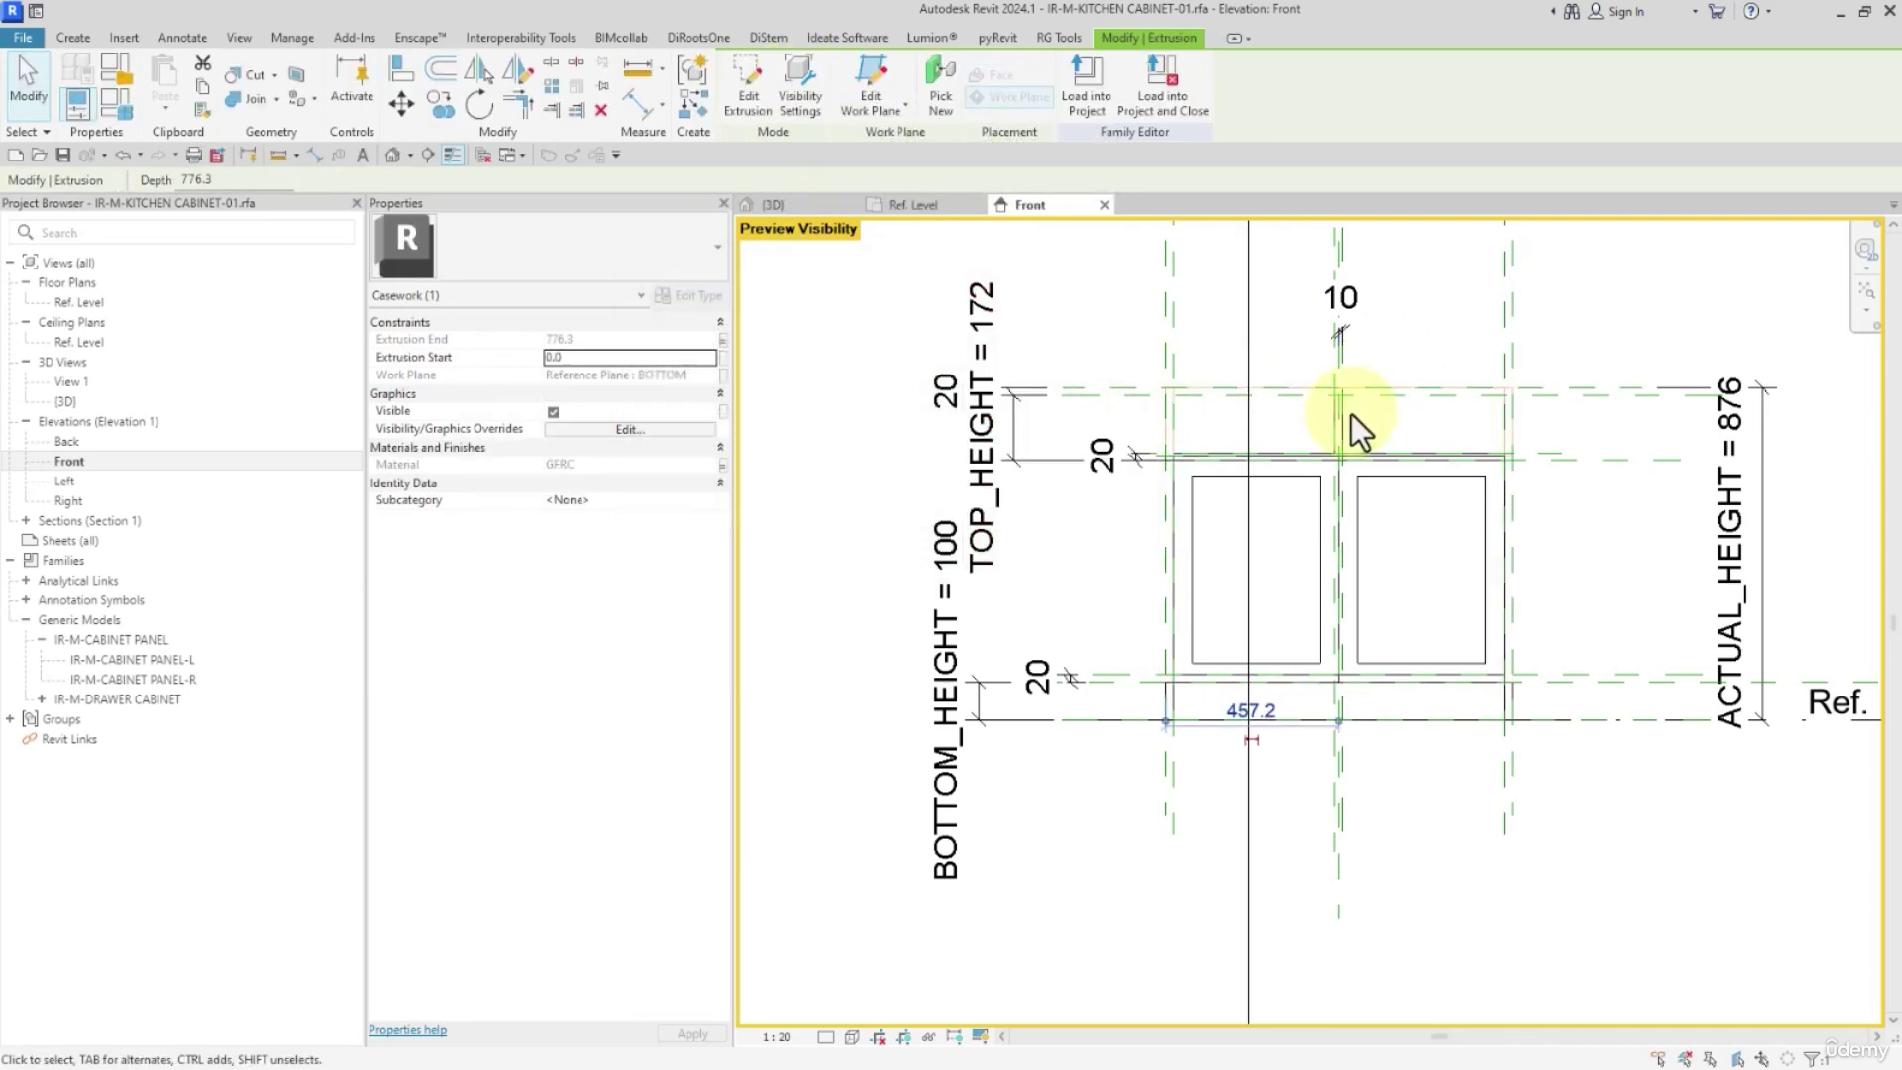
Select both cabinet door panels and turn off their Front/Back display
click(1459, 485)
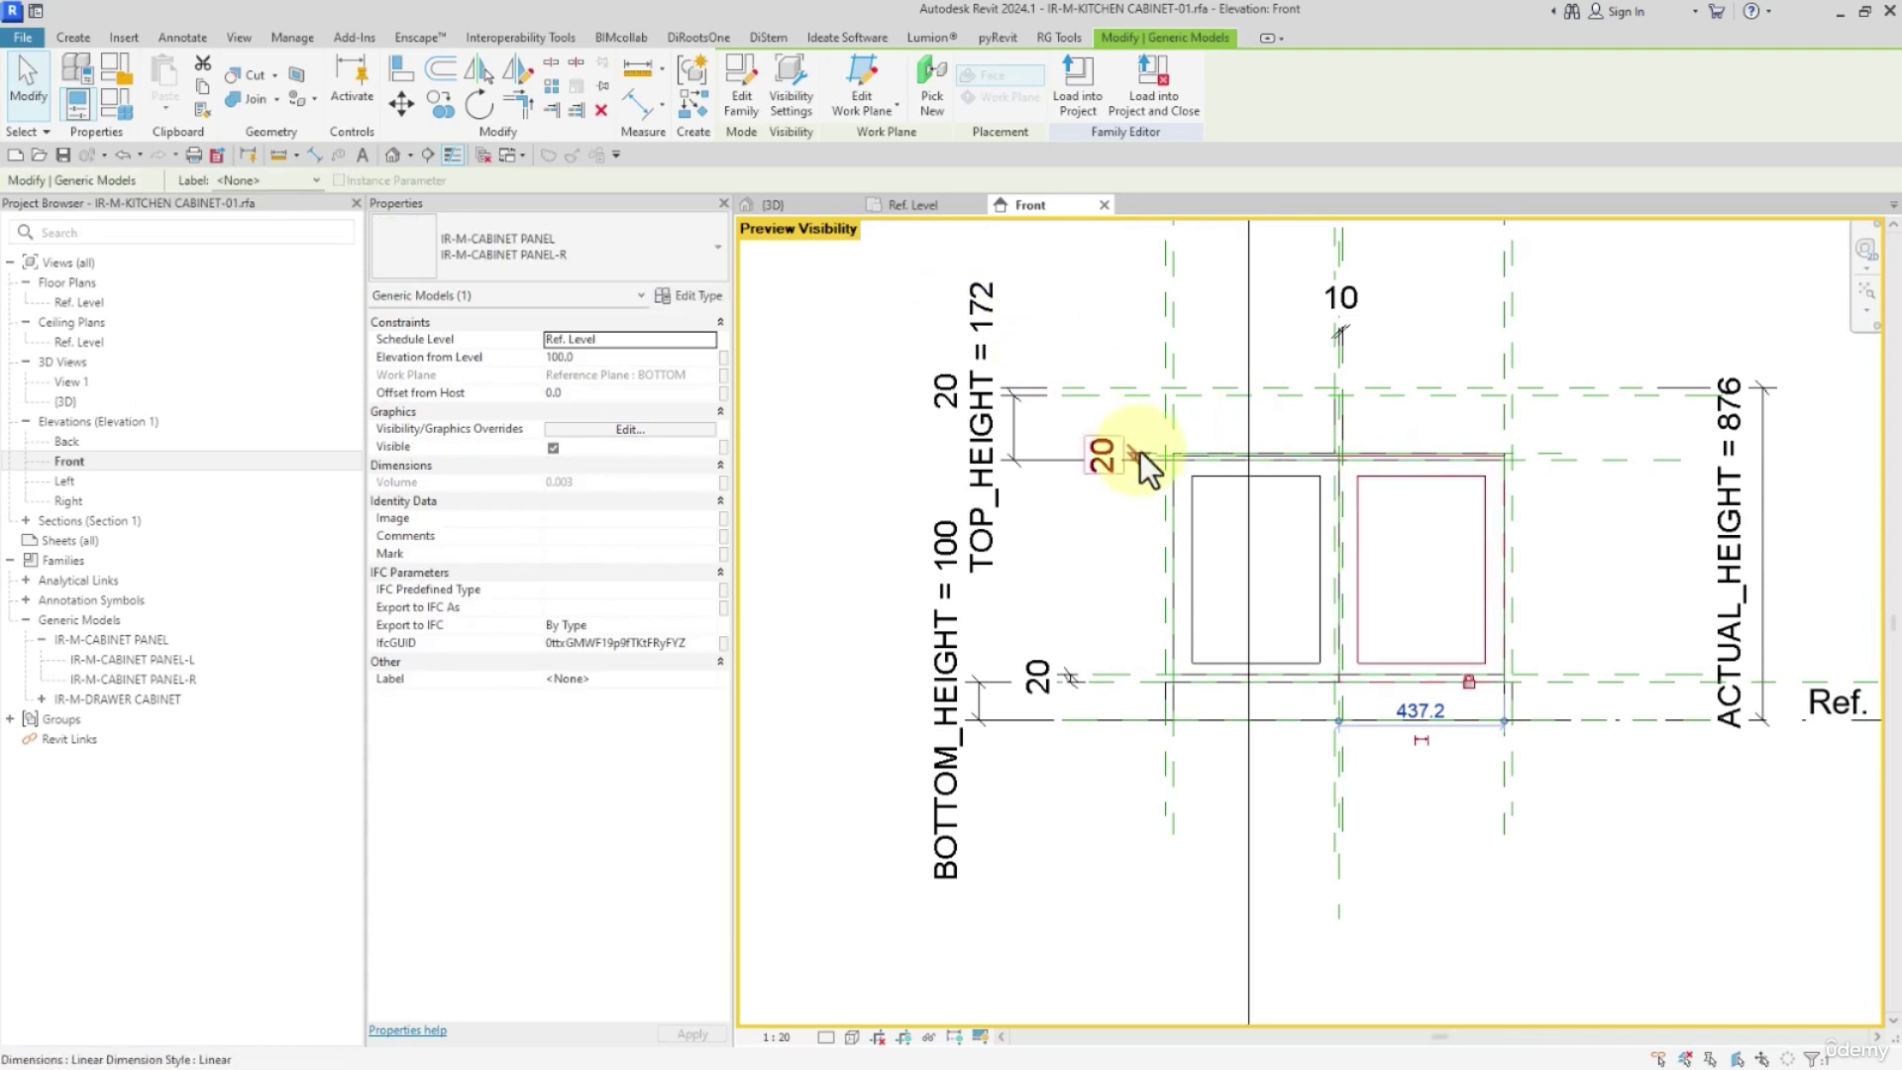
ctrl+click(1191, 479)
click(794, 99)
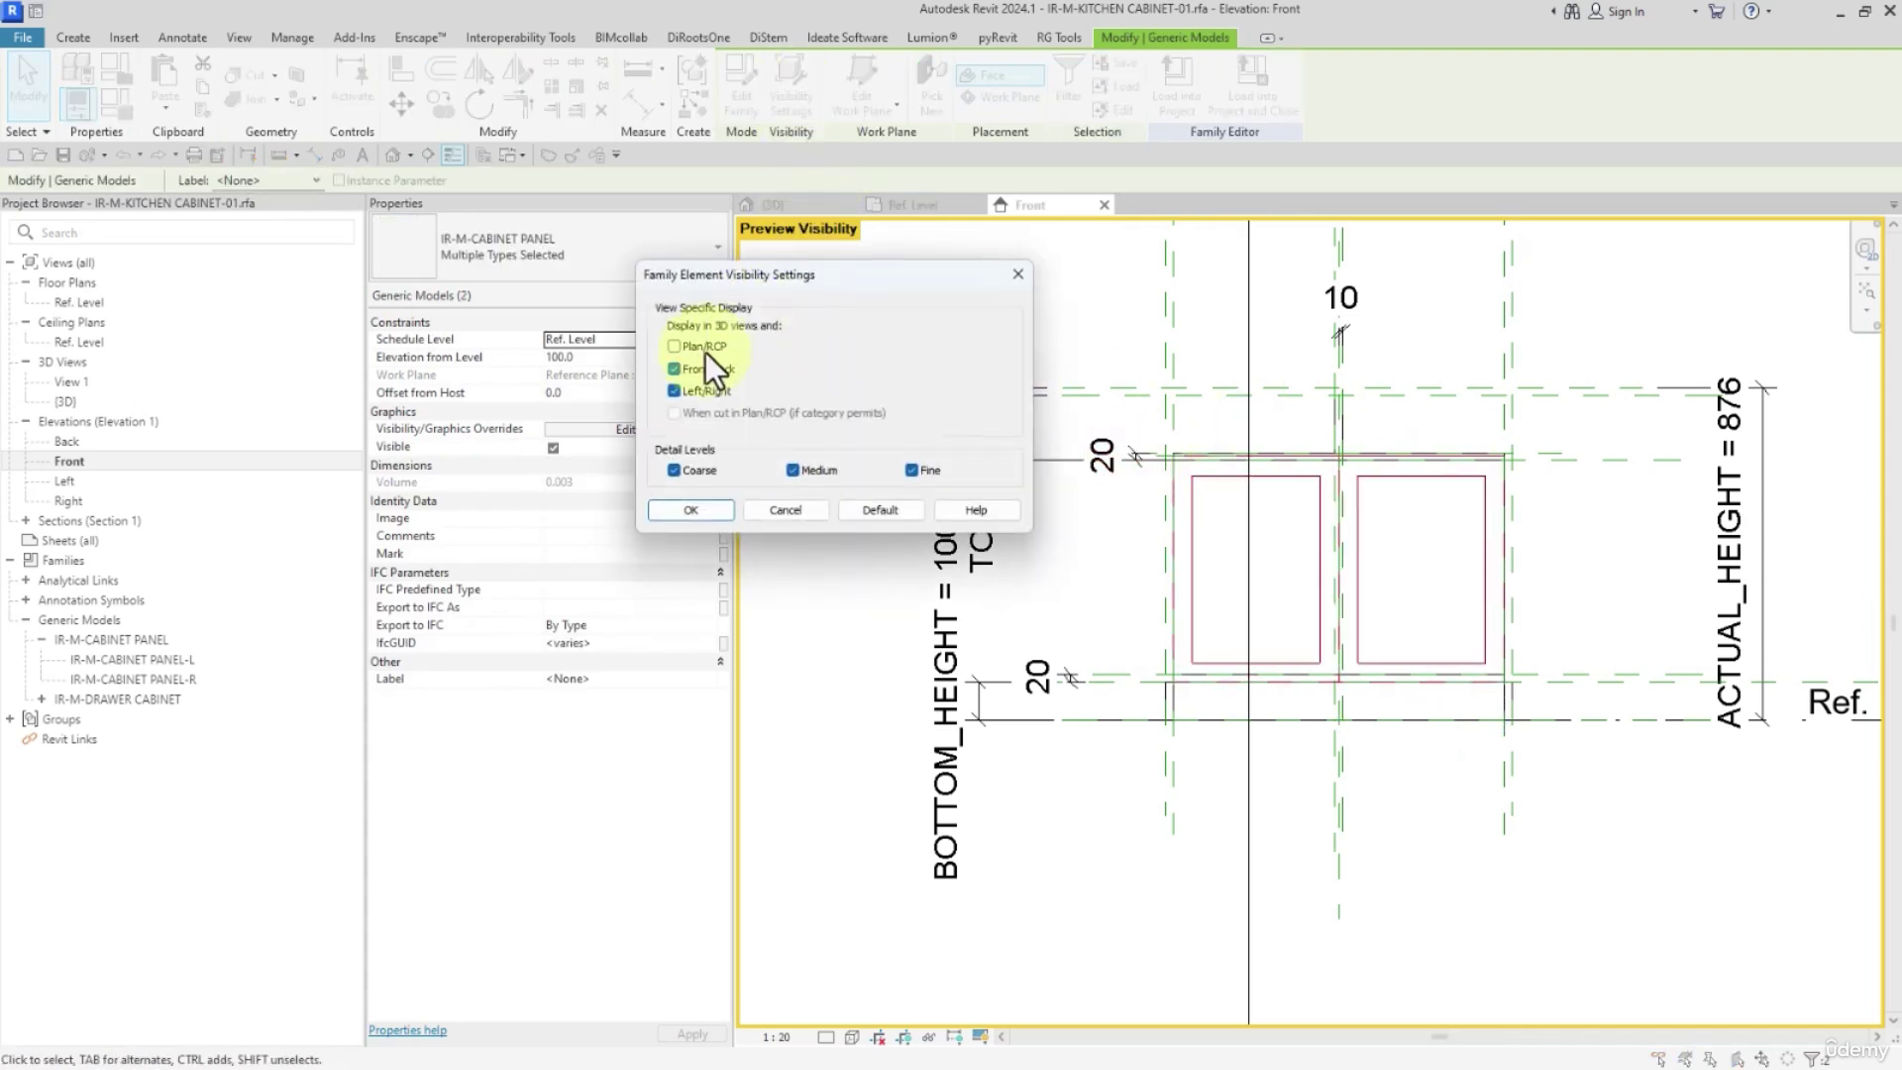
click(694, 371)
click(692, 509)
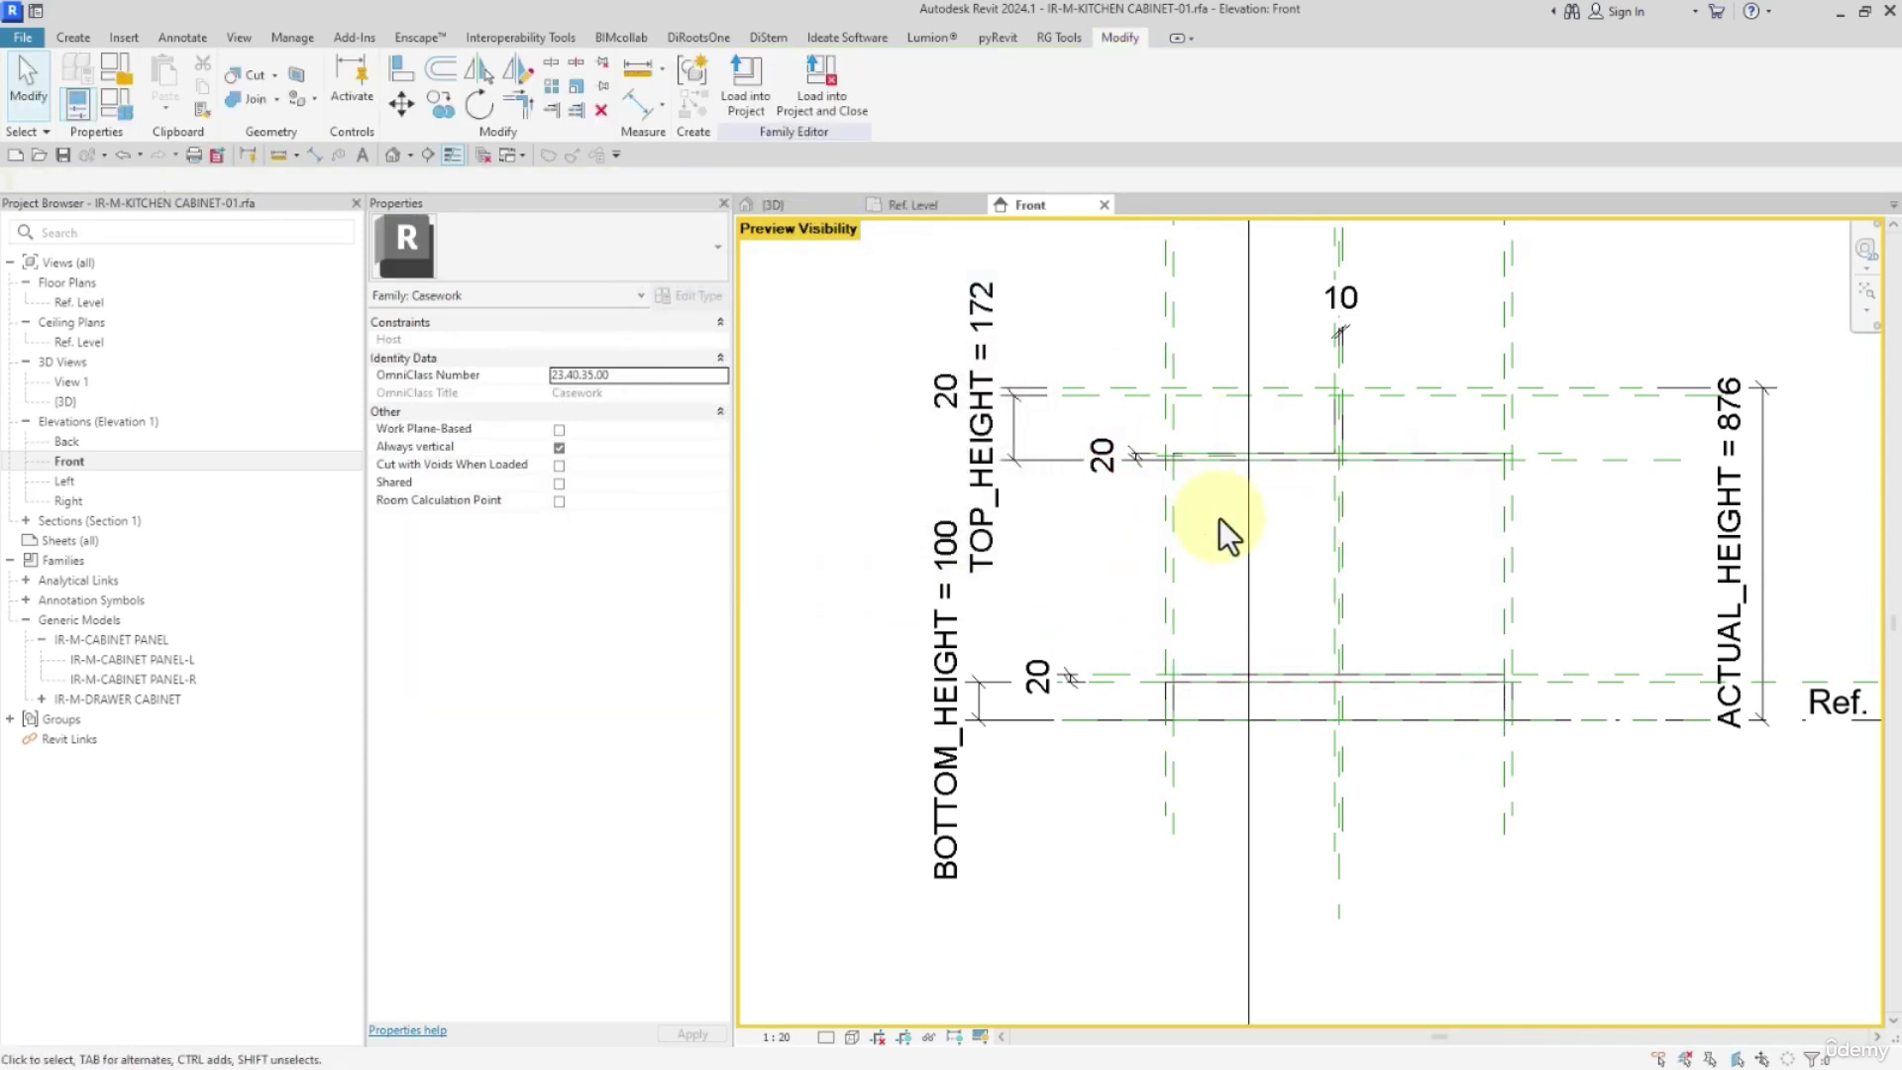
Turn off Front/Back display for the horizontal shelf below the drawers and the vertical divider between them
click(1232, 458)
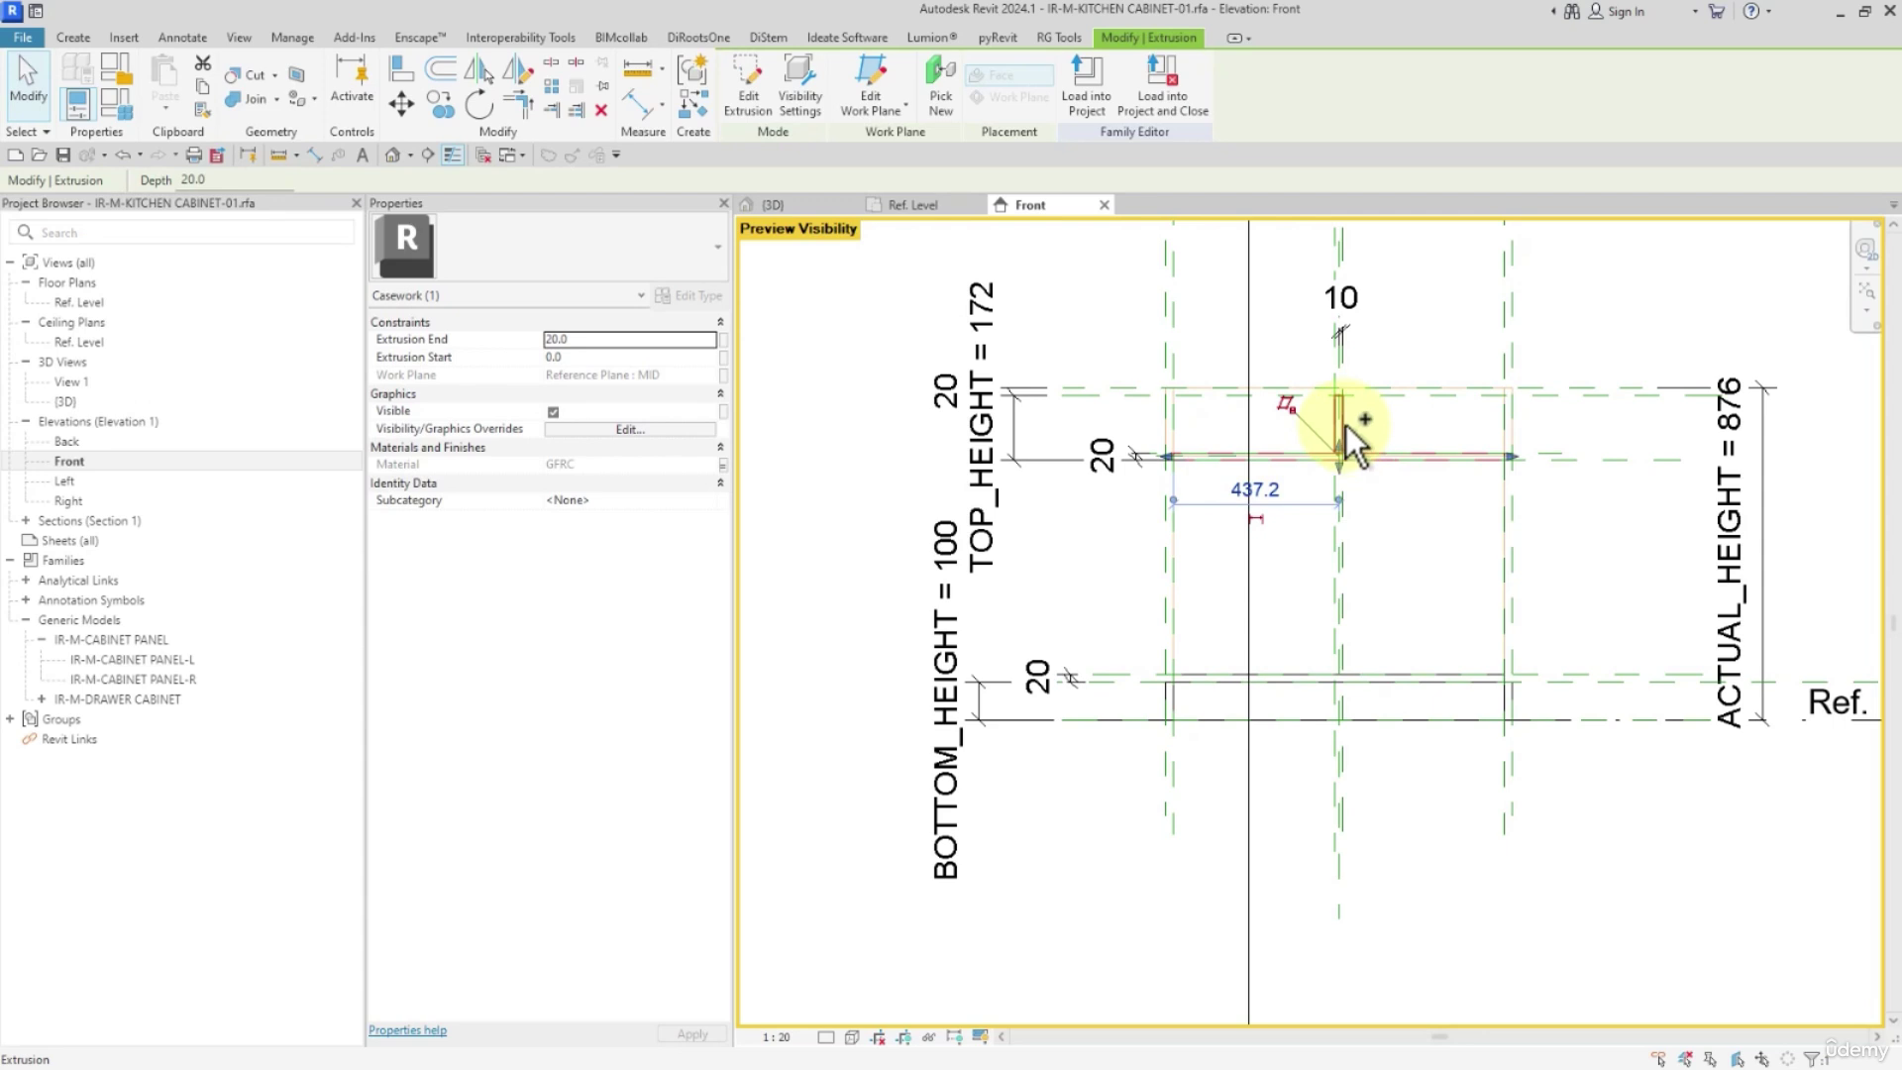
ctrl+click(1347, 425)
click(781, 90)
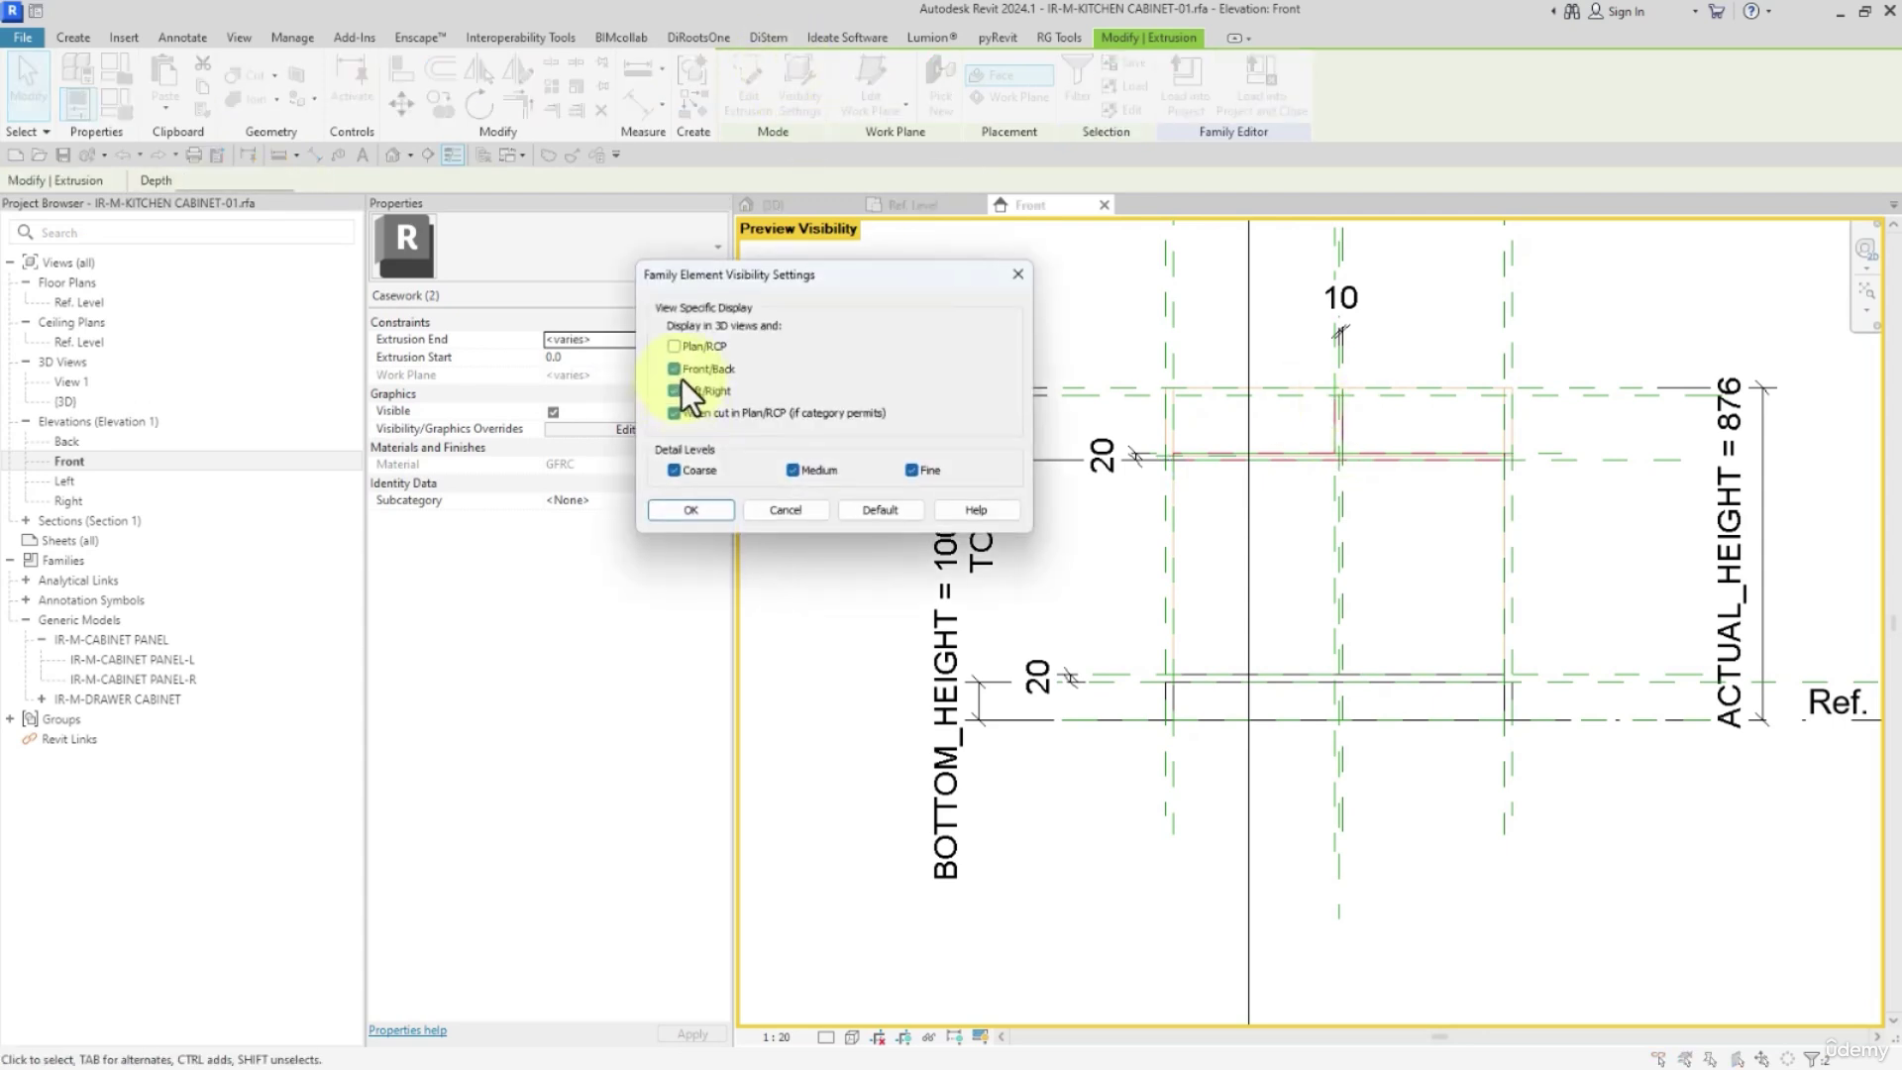
click(699, 517)
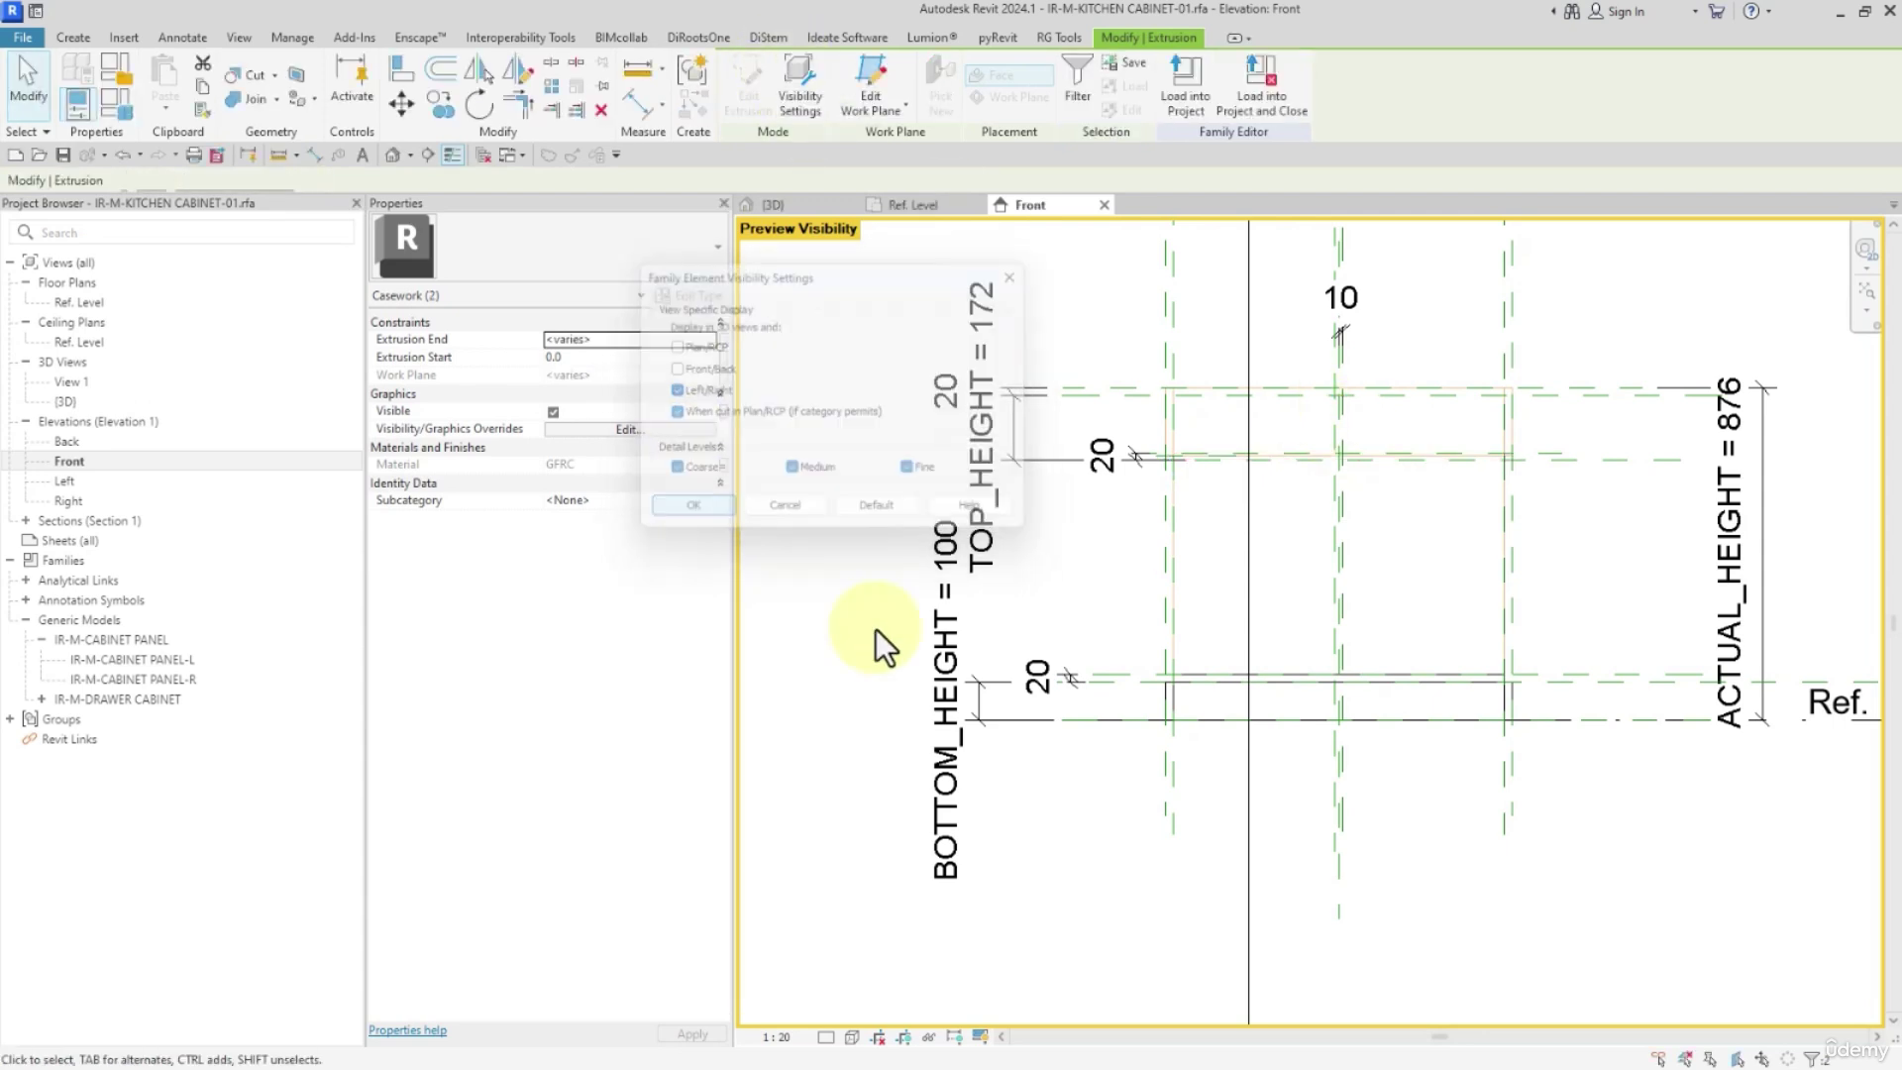
click(1129, 858)
Turn off Front/Back display for the two extrusions at the cabinet's base and switch the view's preview visibility off
click(1200, 690)
ctrl+click(1169, 710)
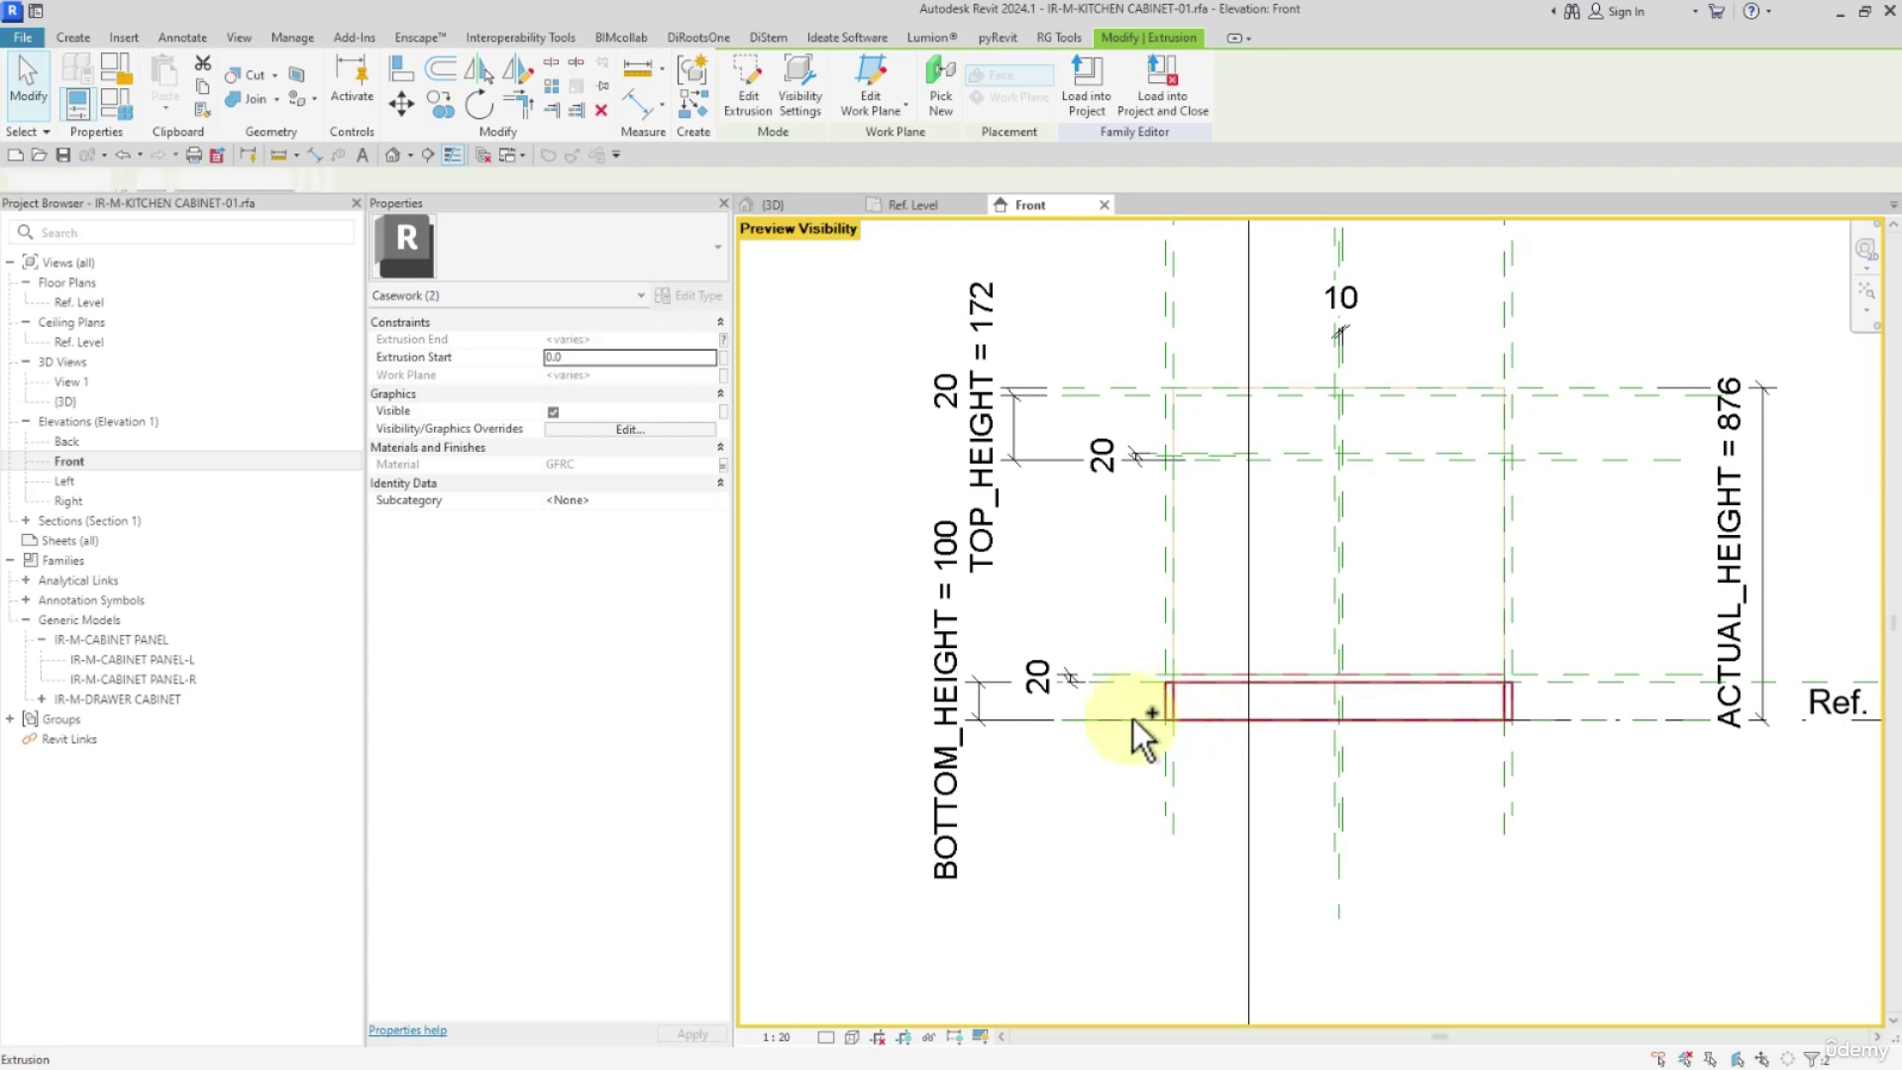
click(795, 104)
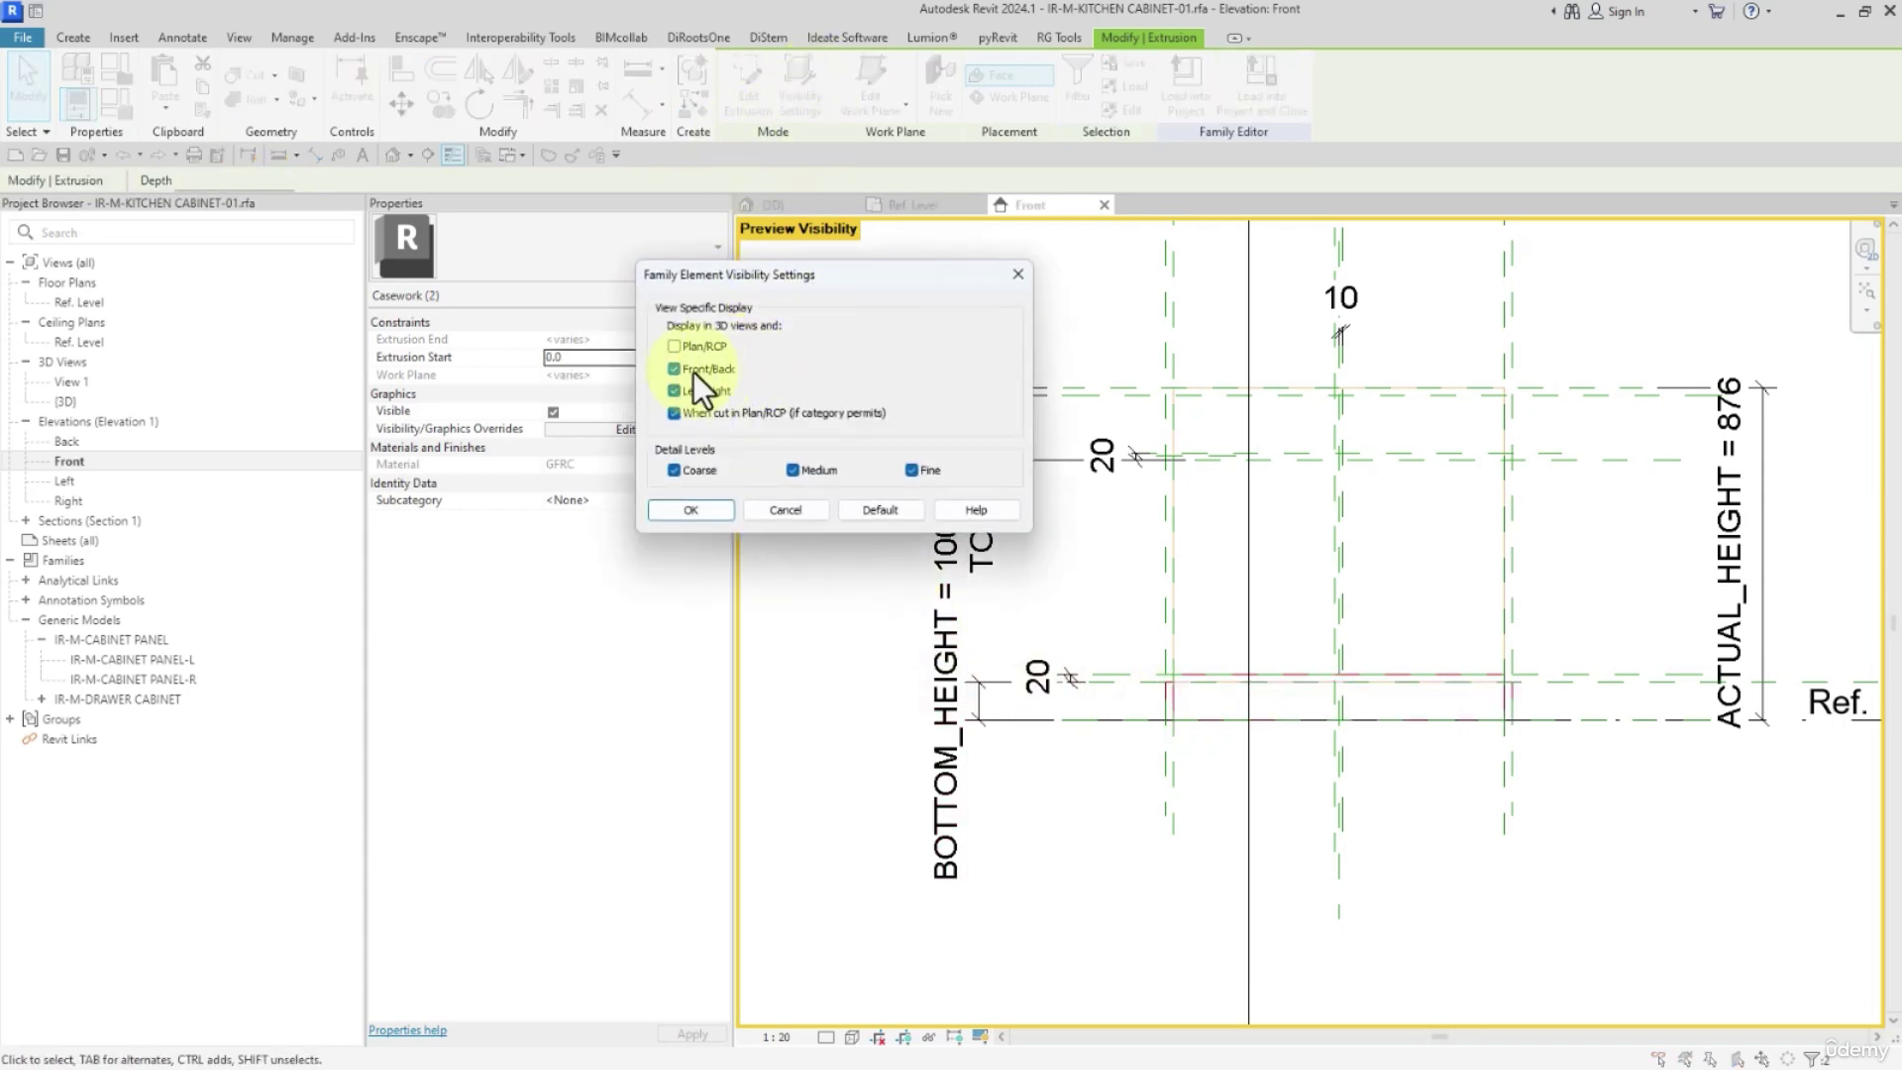
click(743, 507)
click(1151, 814)
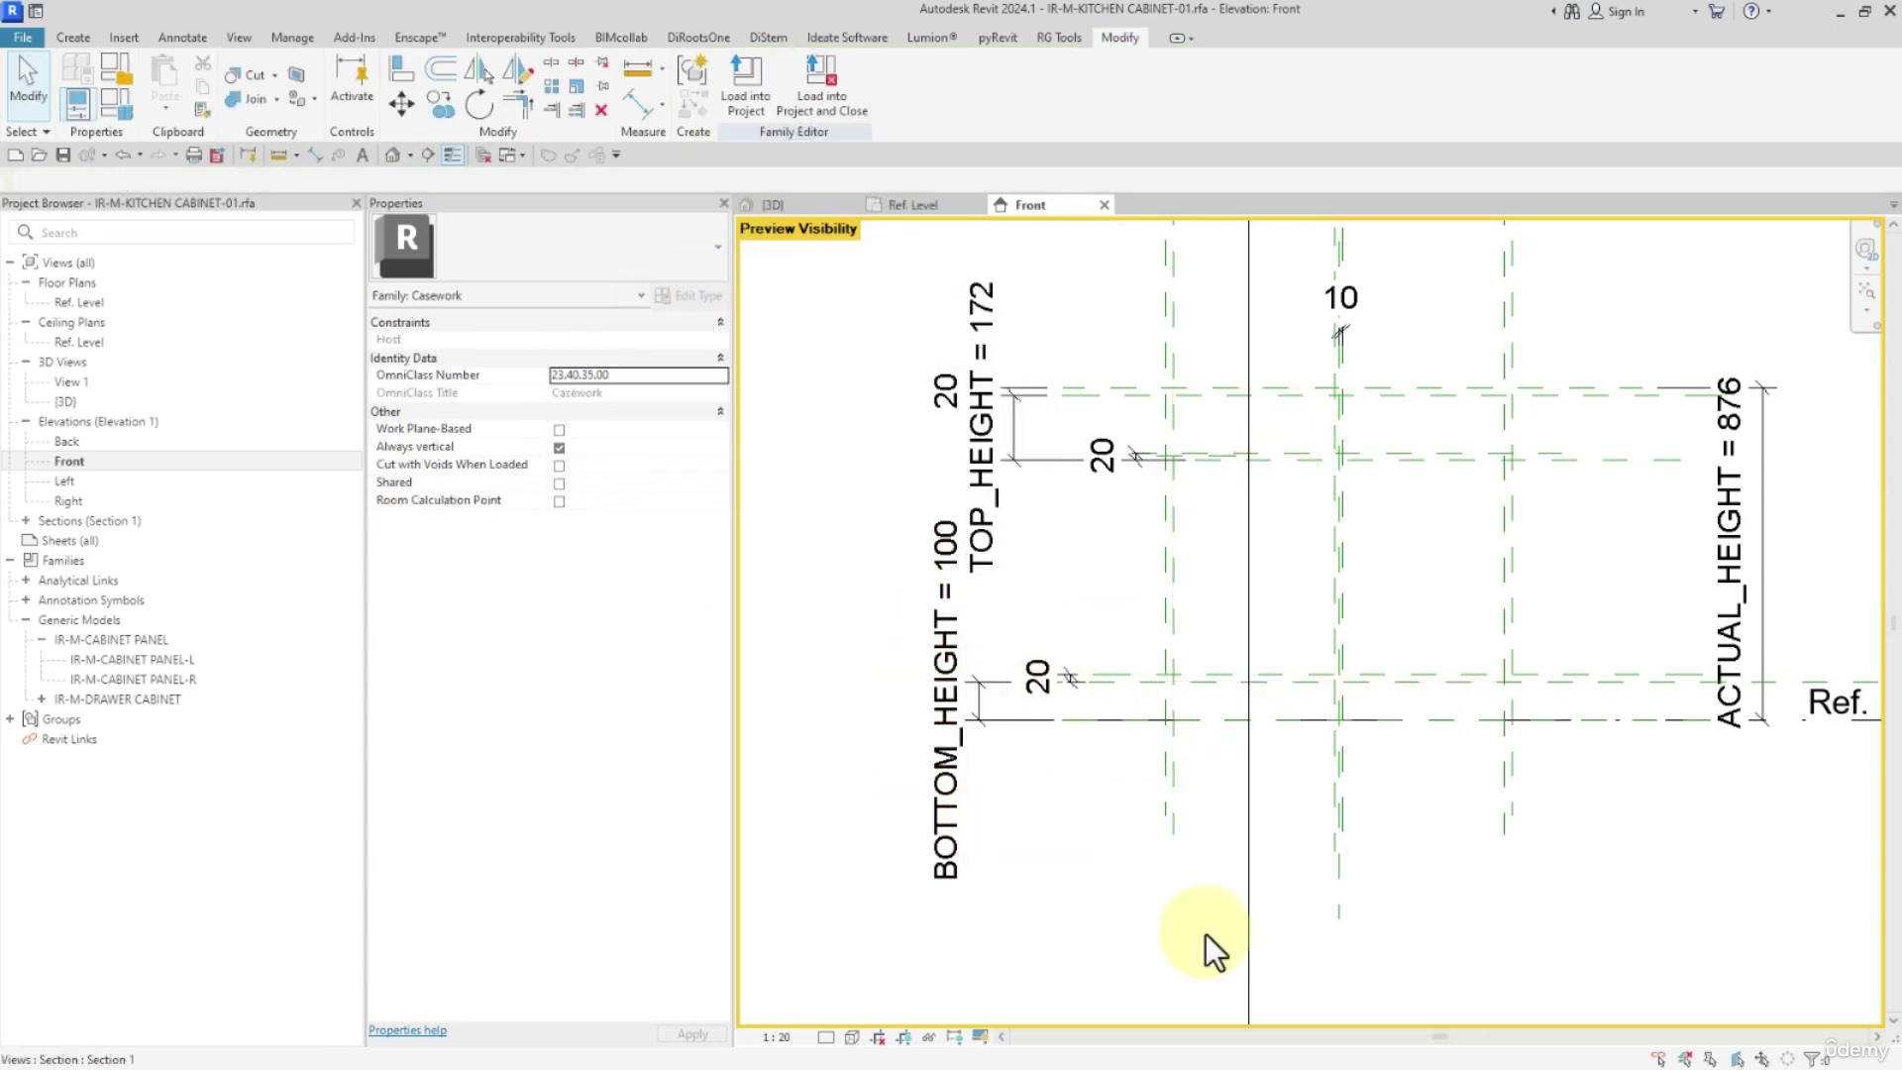
click(975, 1036)
click(1005, 987)
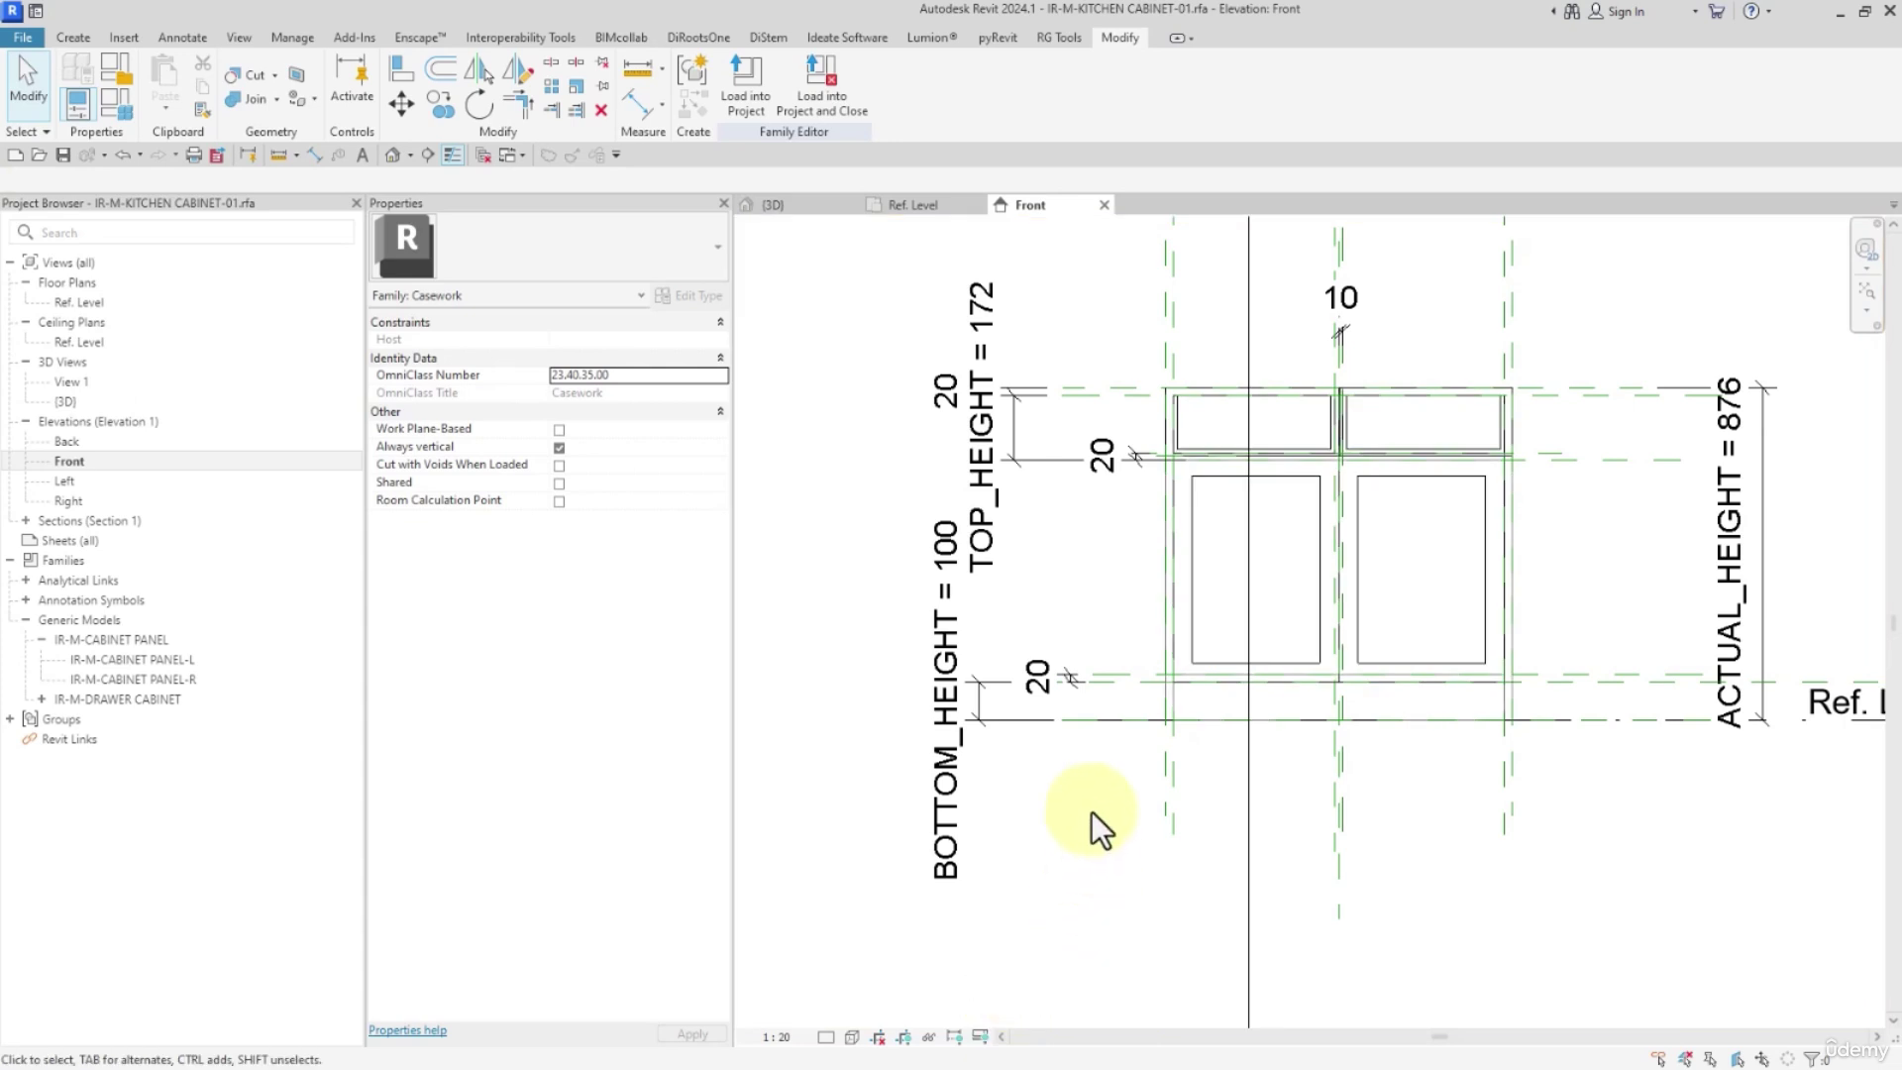
Sketch a rectangular masking region over the full front of the cabinet, from its upper-left corner to its lower-right corner
click(70, 37)
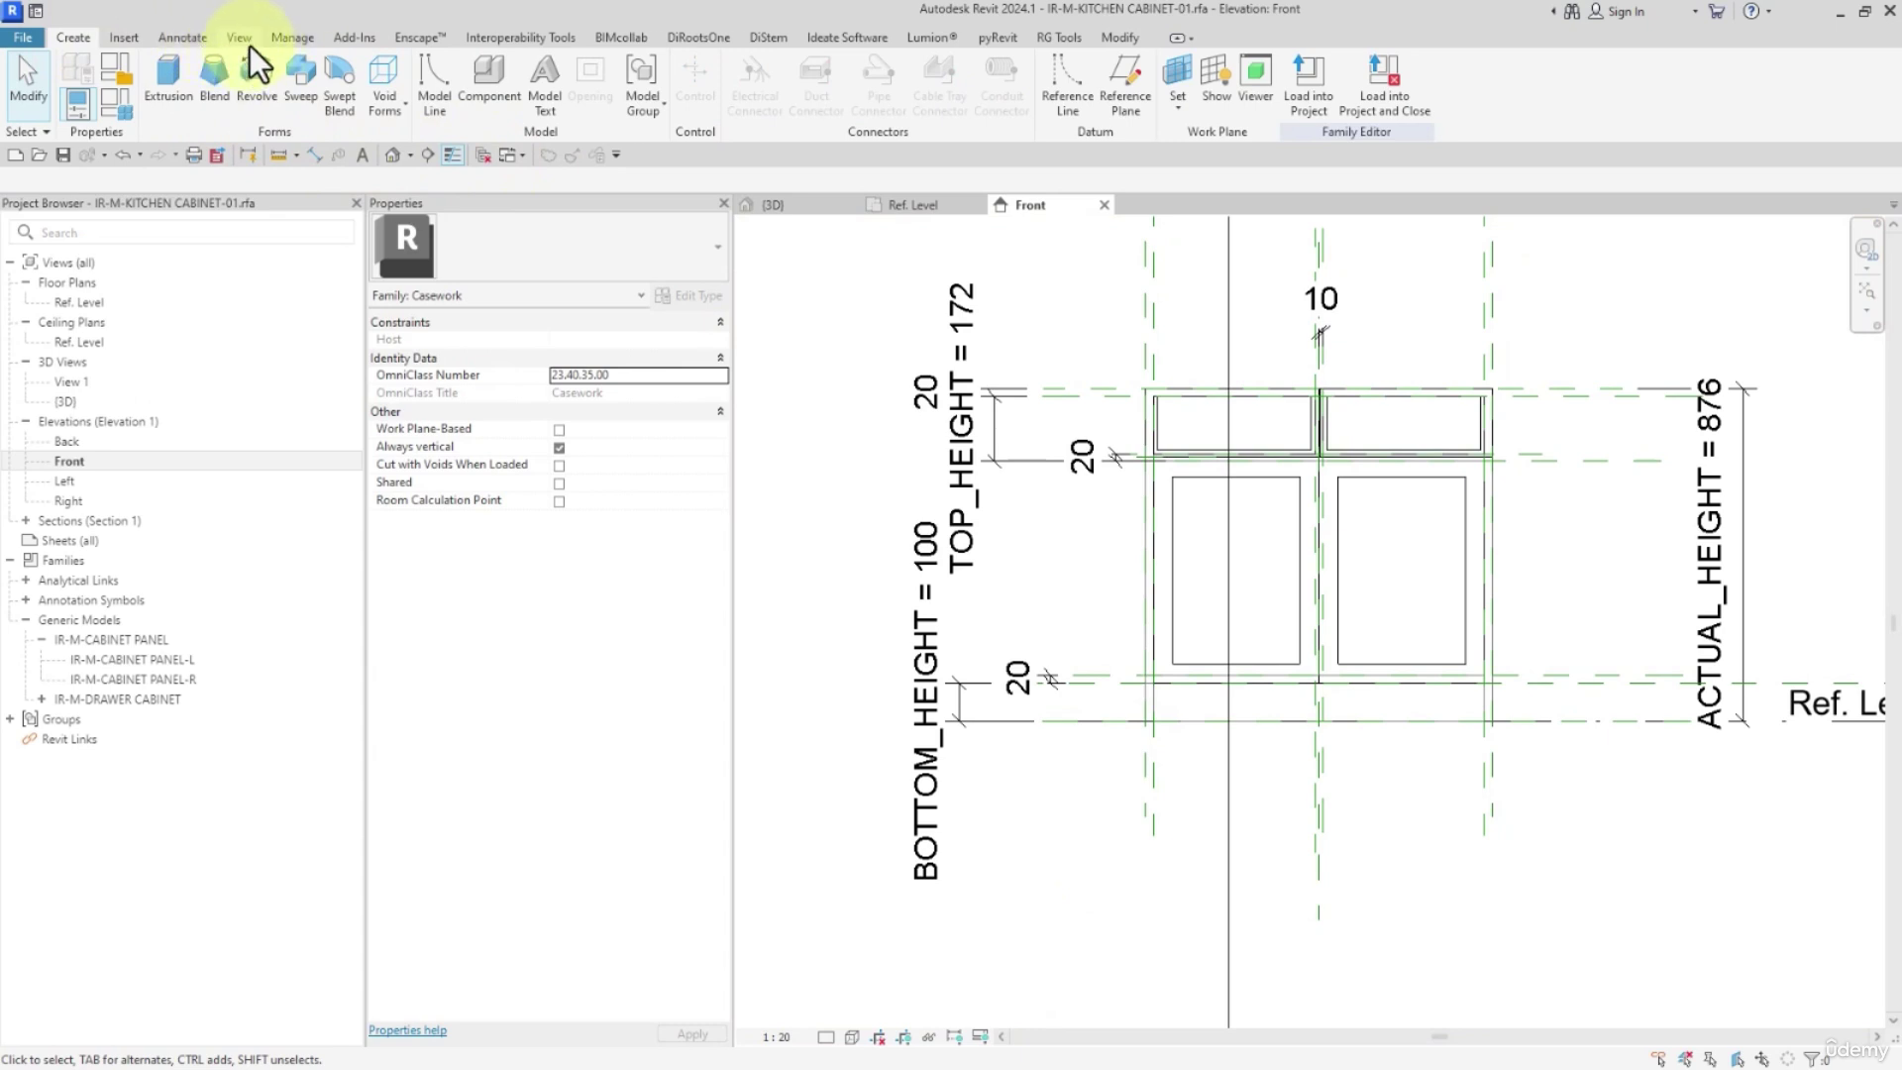
click(188, 38)
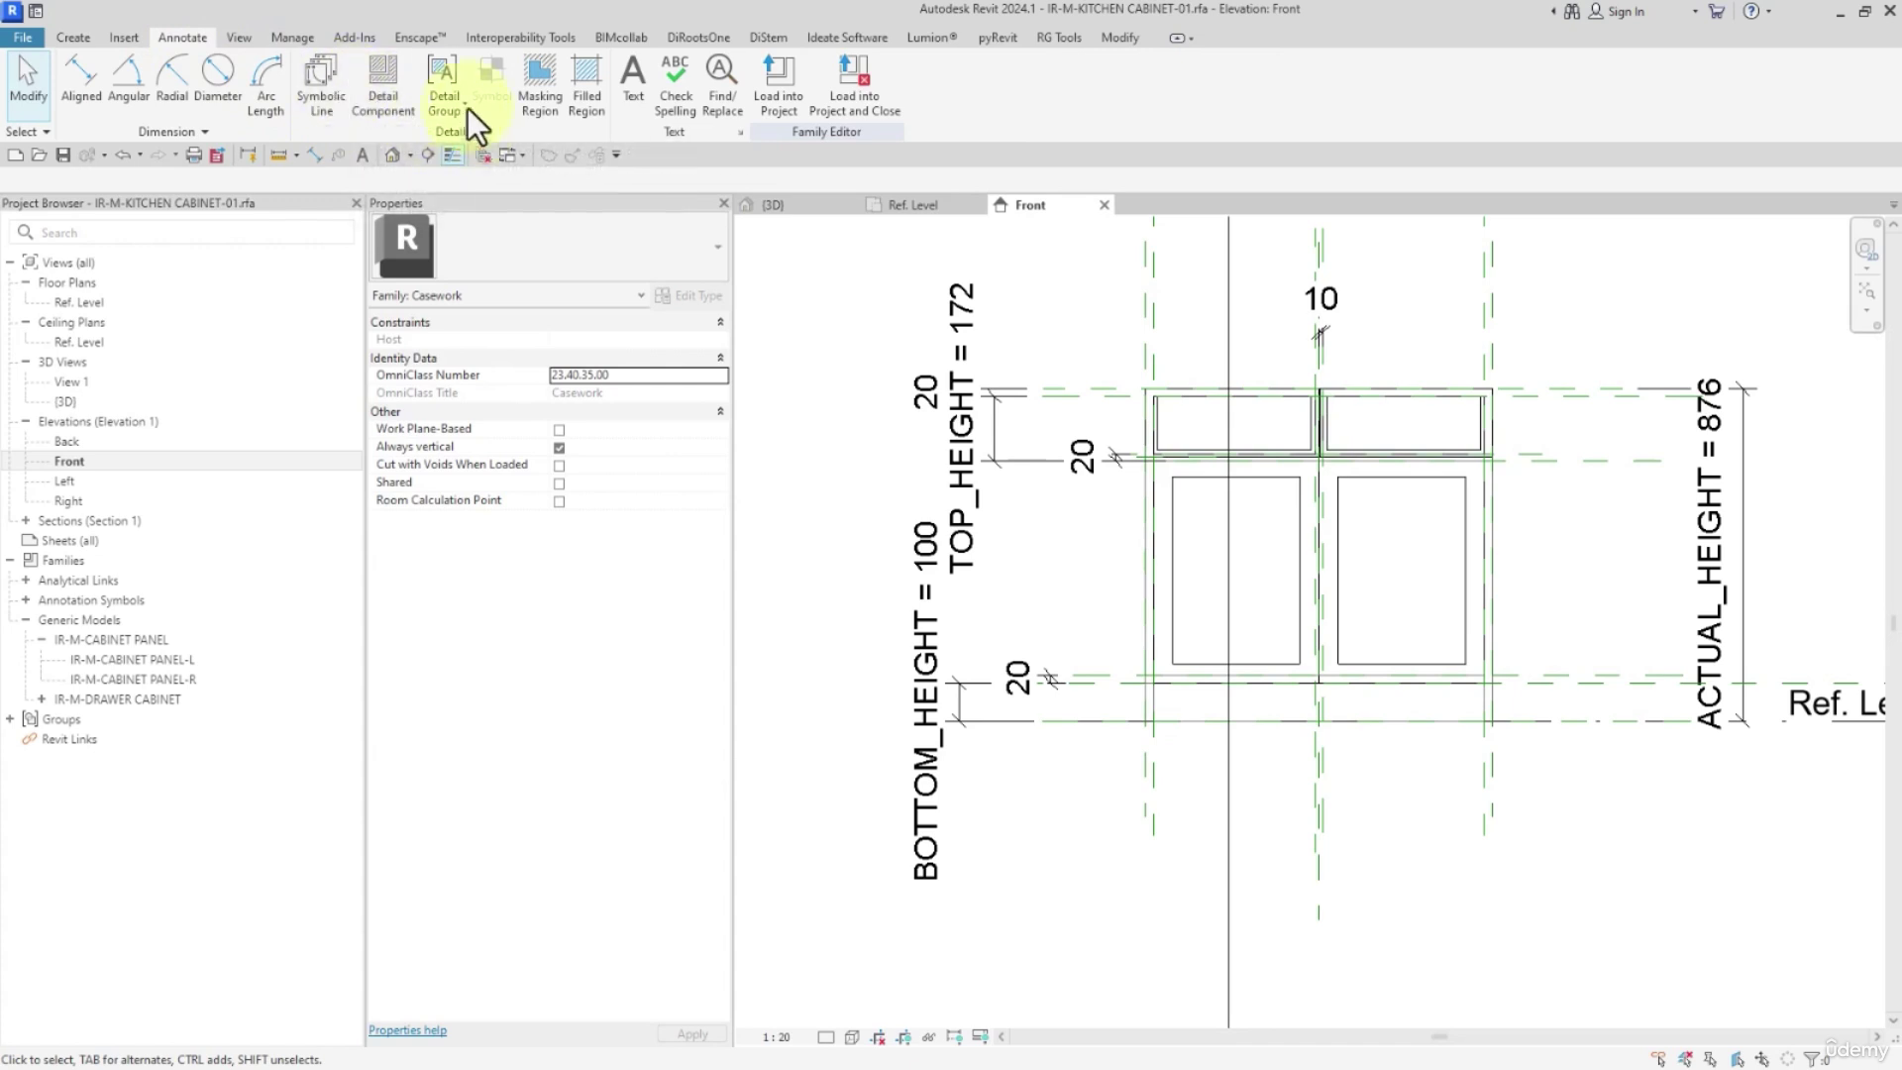
click(531, 90)
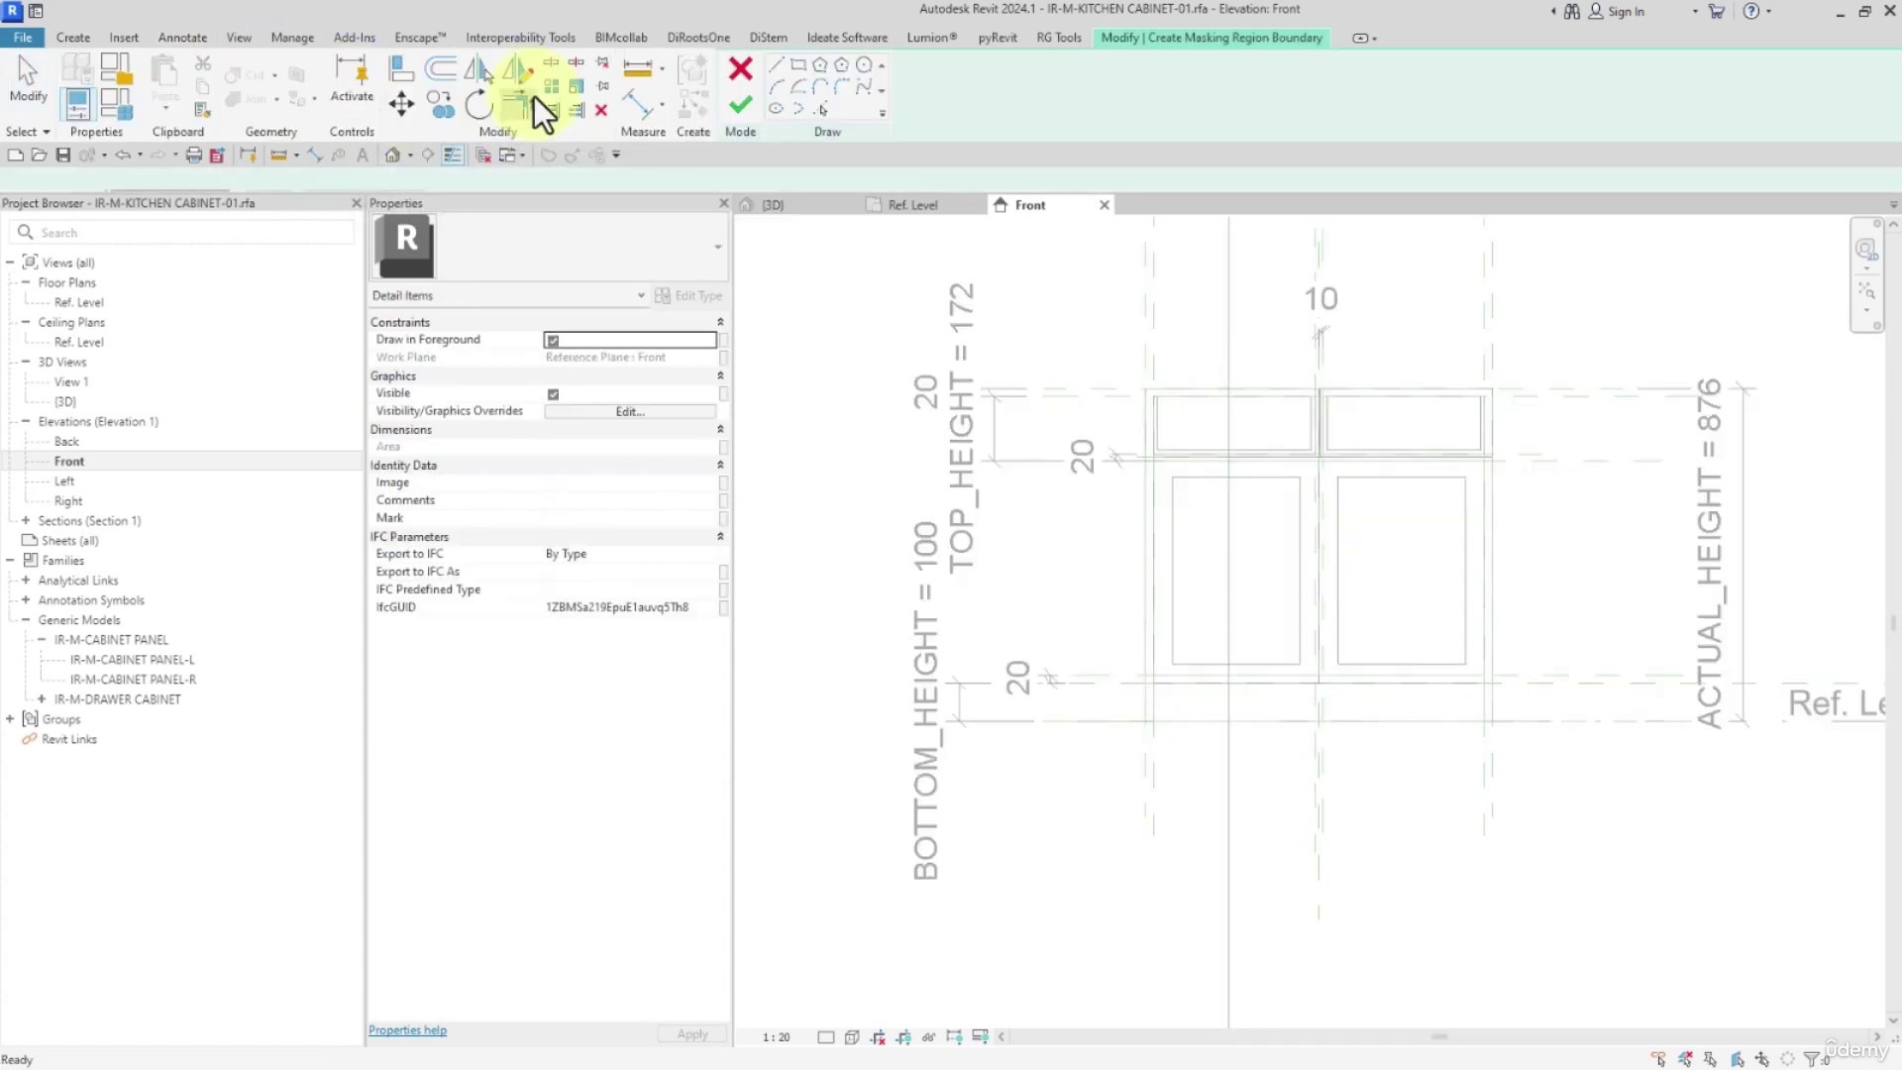
click(799, 64)
middle_drag(1125, 479, 1026, 431)
click(1041, 340)
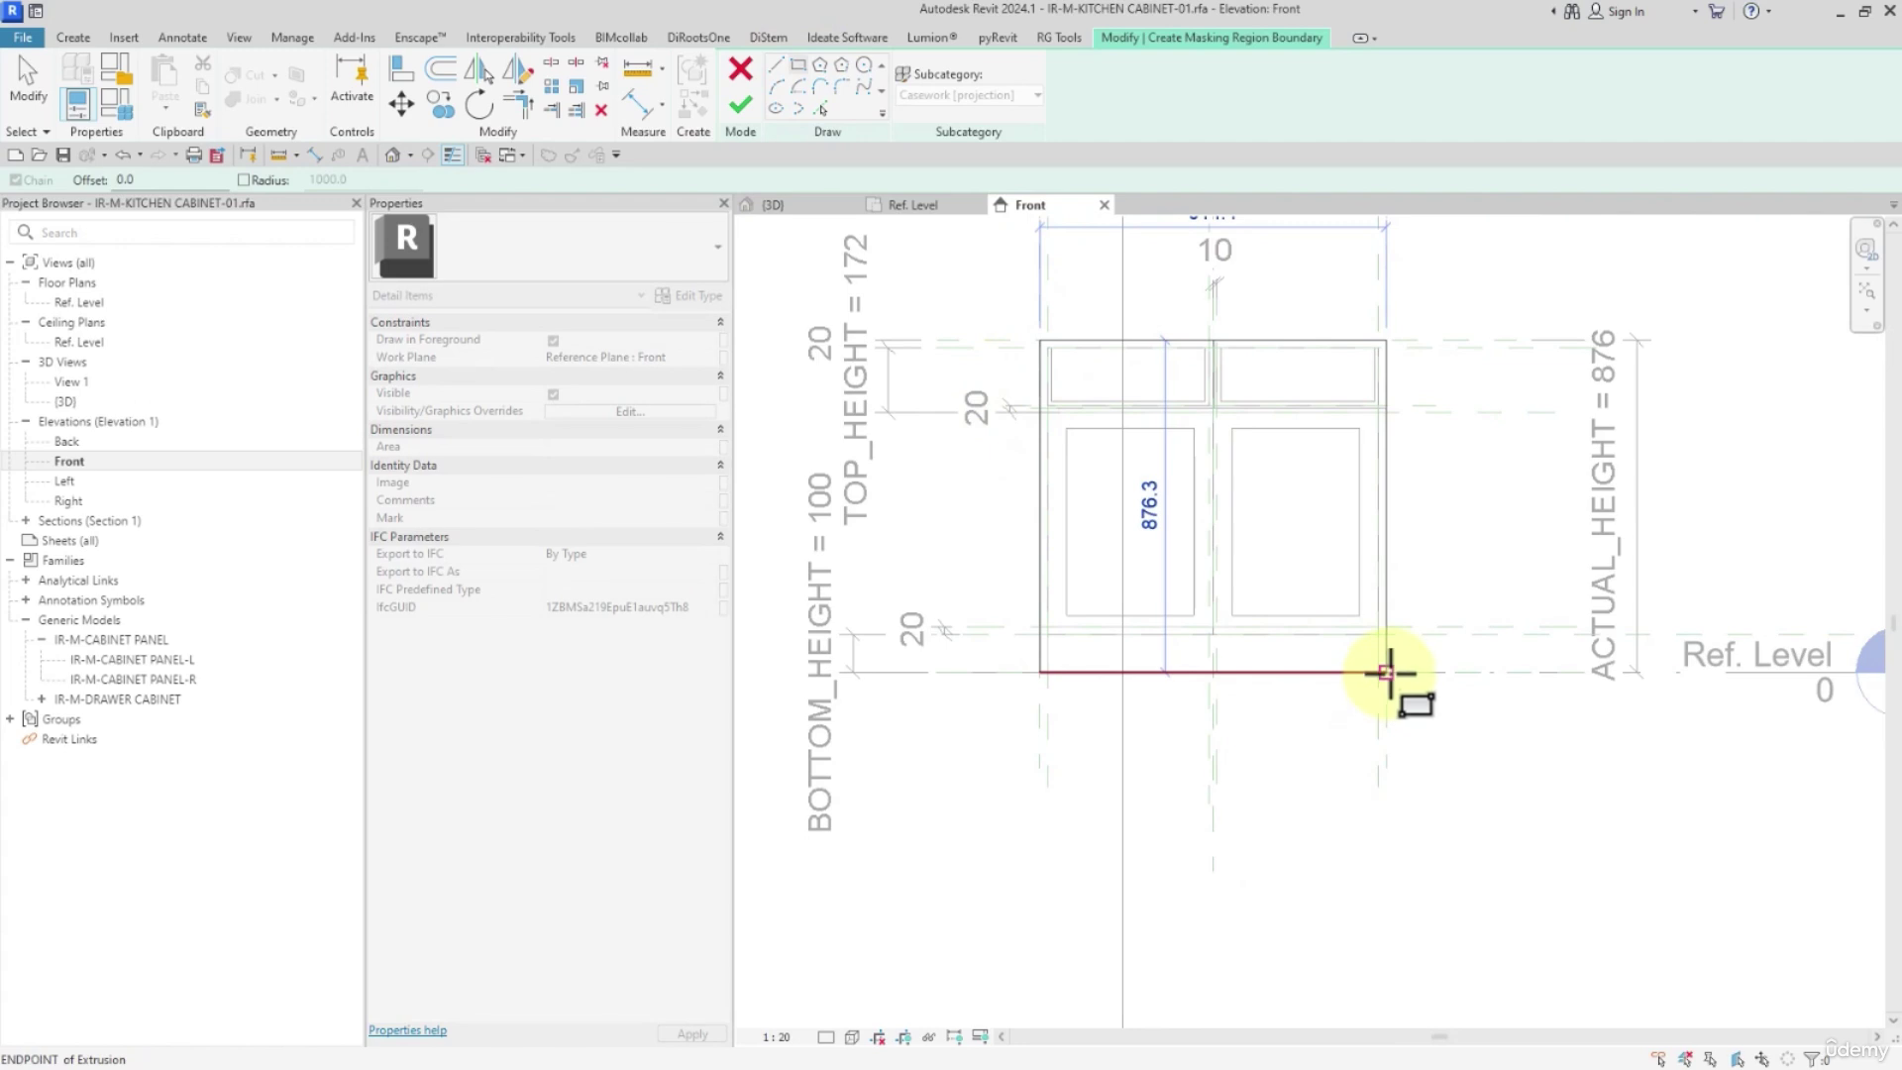
click(1388, 673)
Set all four masking region boundary lines to <Invisible lines> and finish the region
click(37, 74)
drag(964, 288, 1583, 840)
click(957, 99)
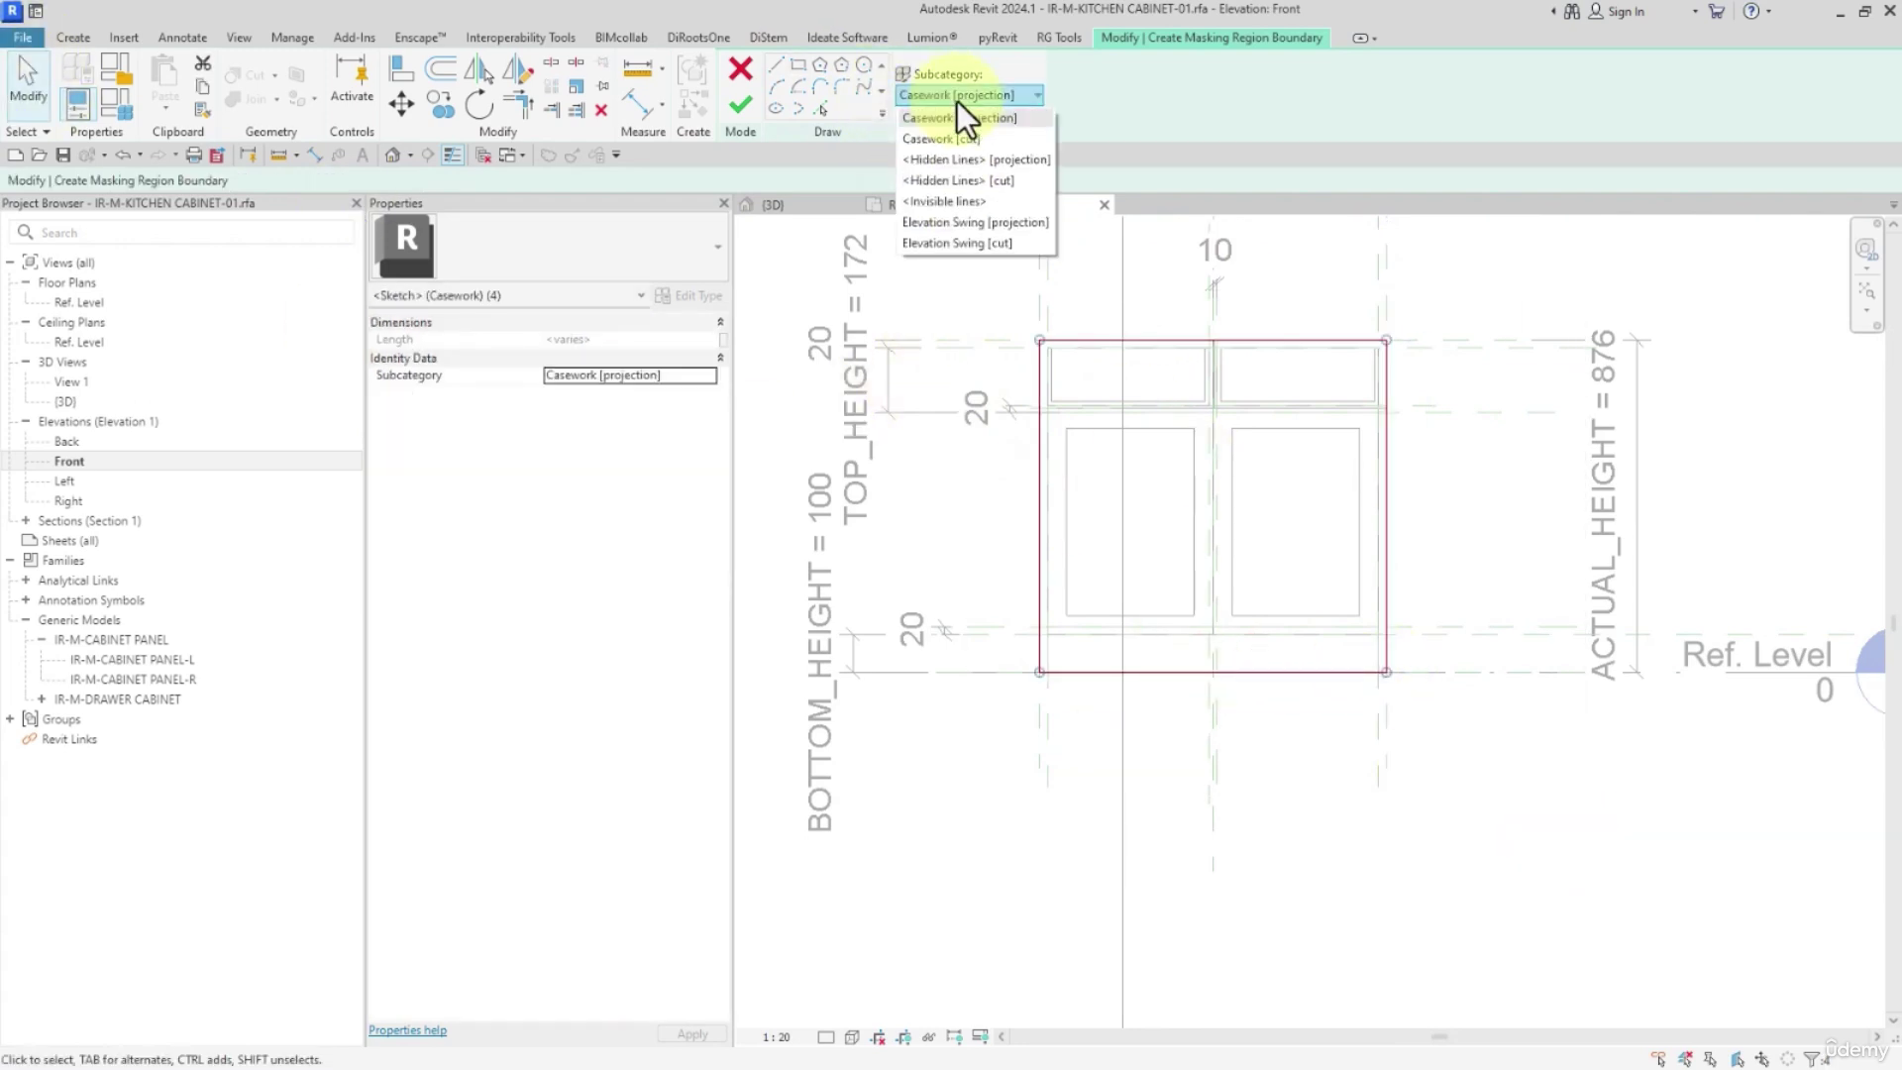
click(947, 200)
click(741, 104)
click(947, 255)
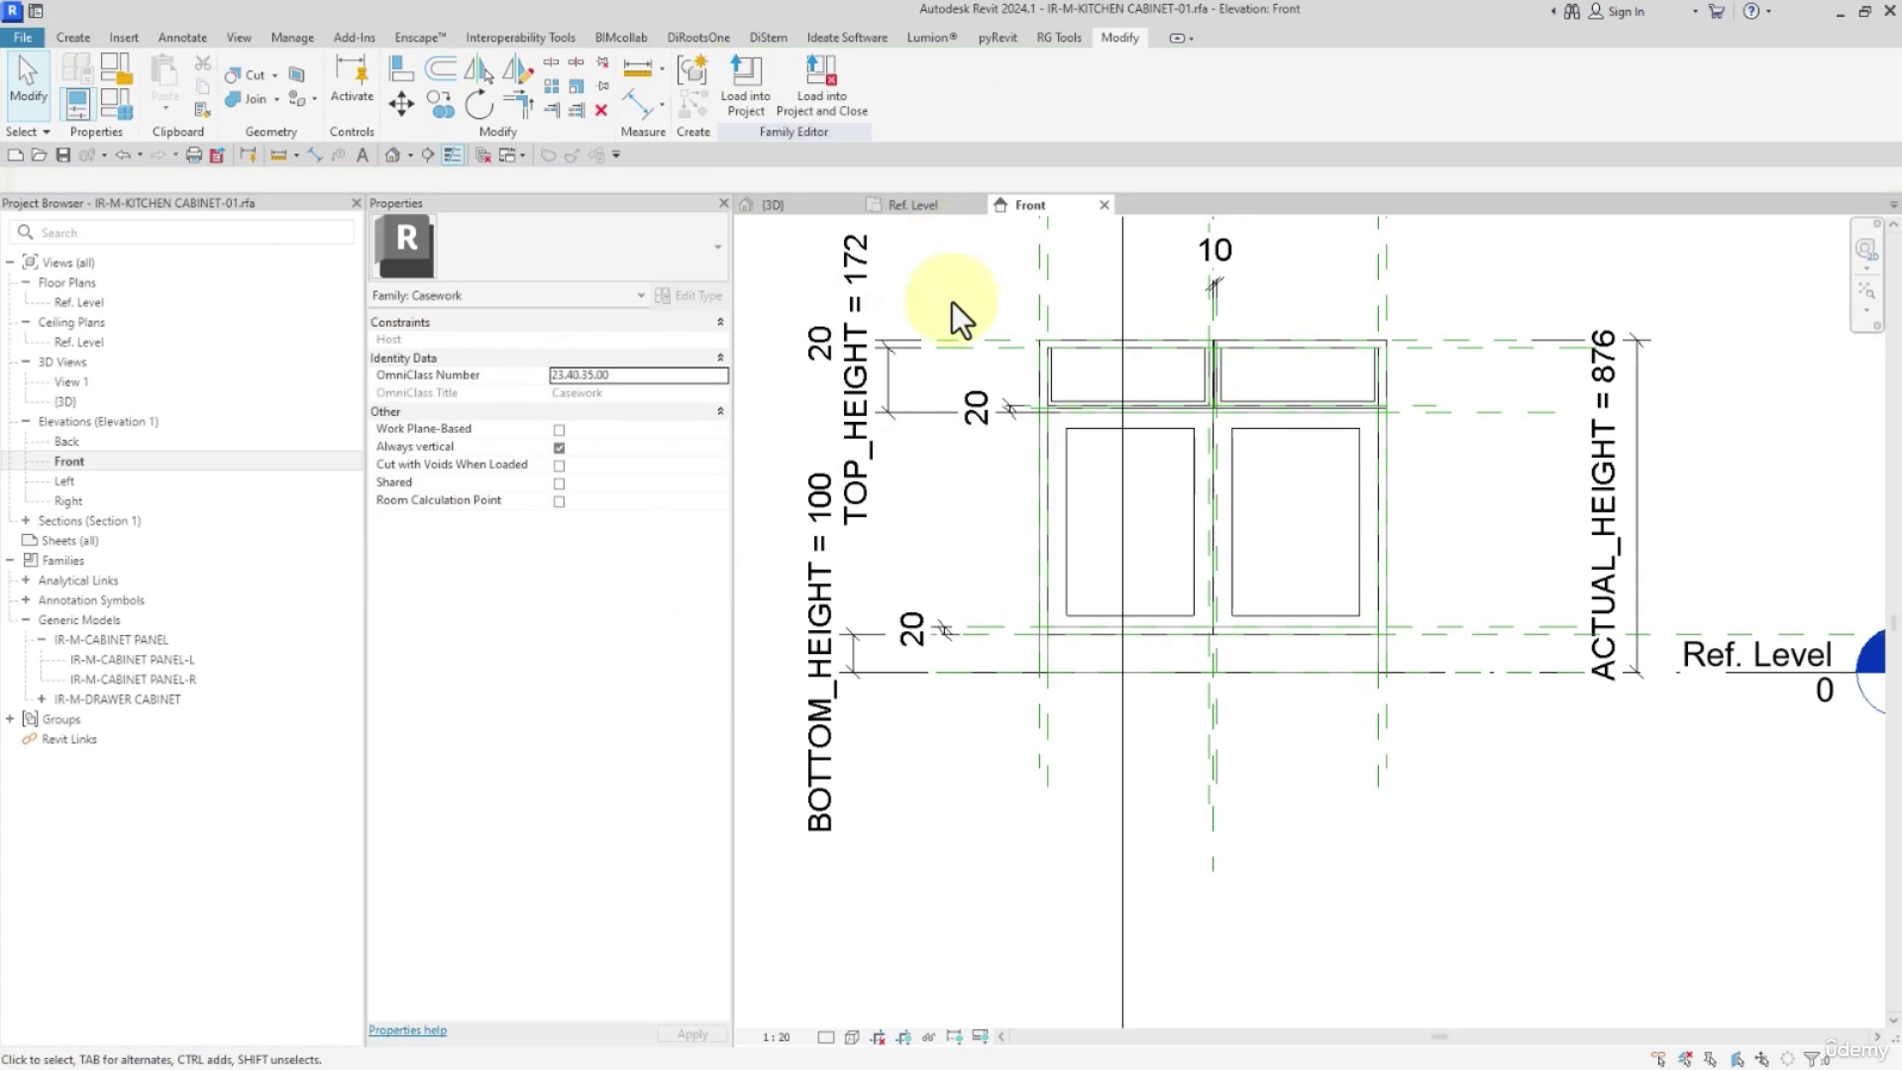
Trace the cabinet's left, top and right outer edges with locked symbolic lines picked from the geometry, using the Elevation Swing [projection] subcategory
click(86, 36)
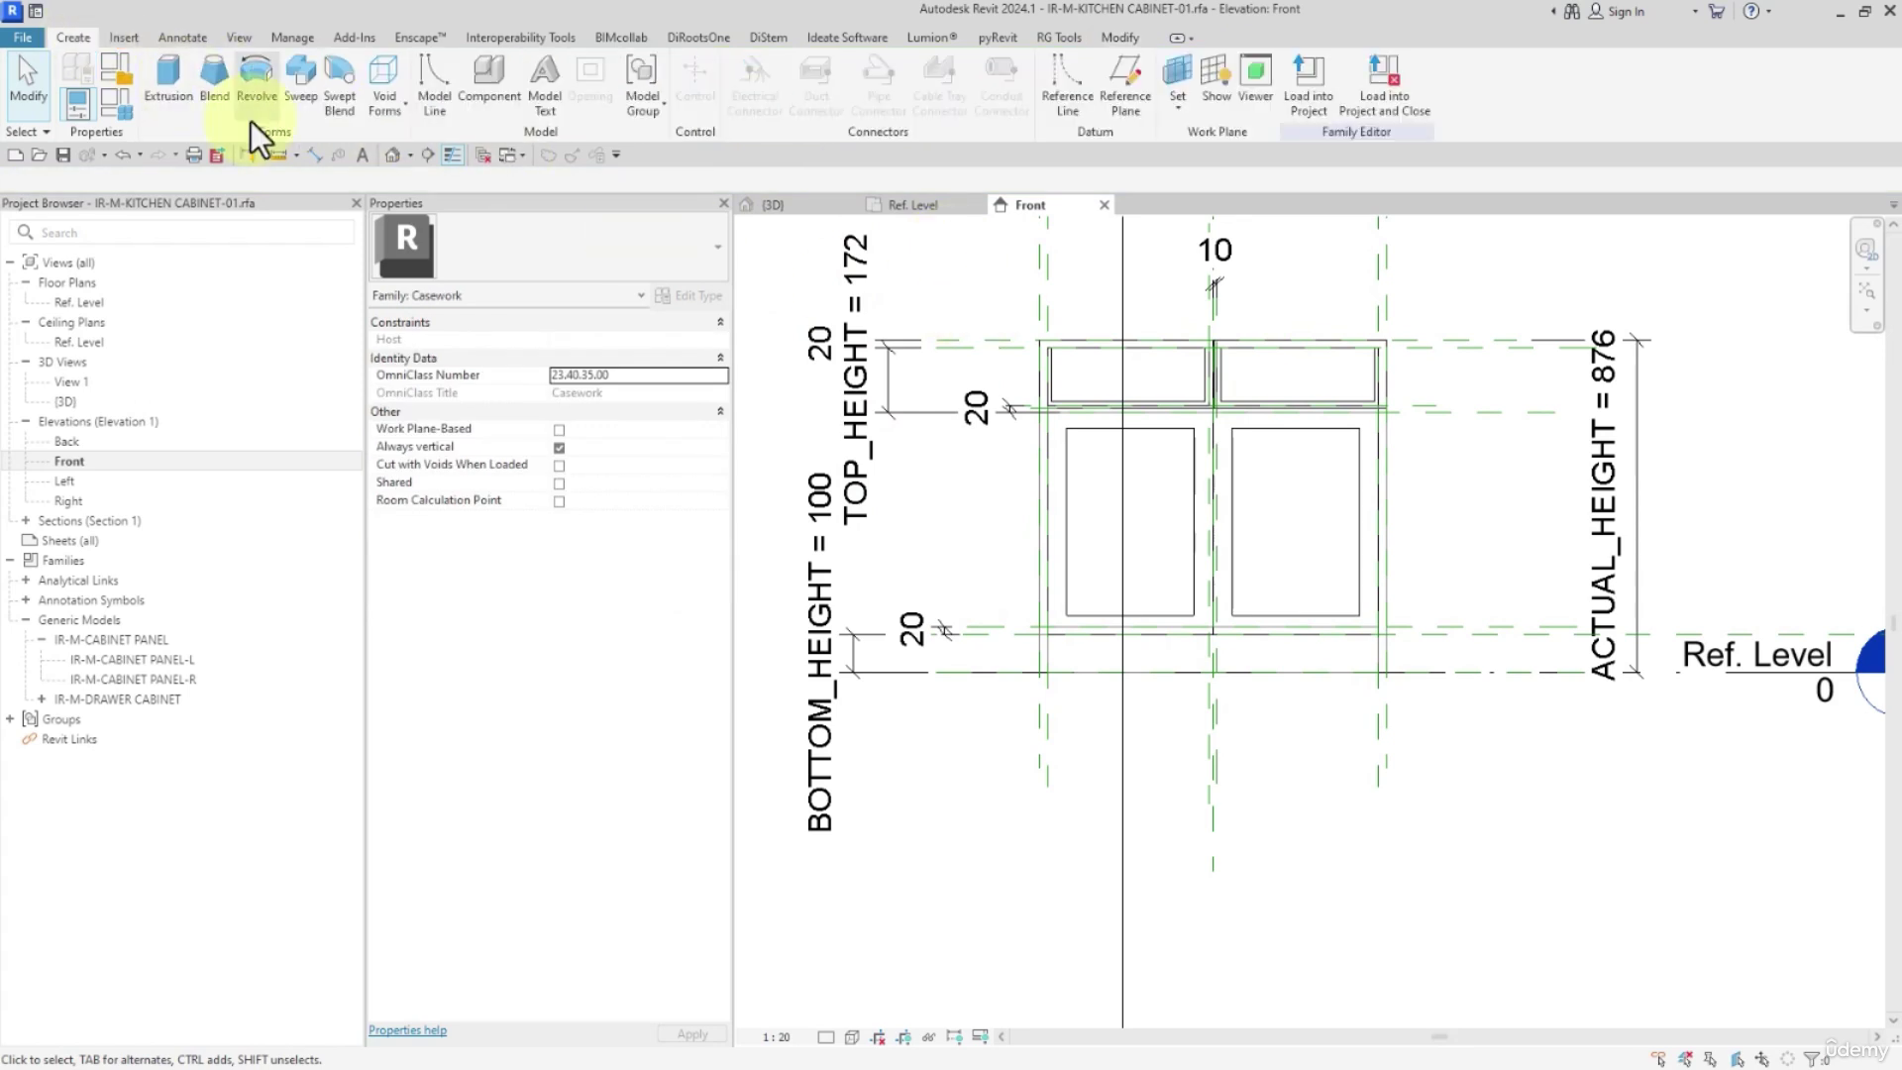
click(184, 37)
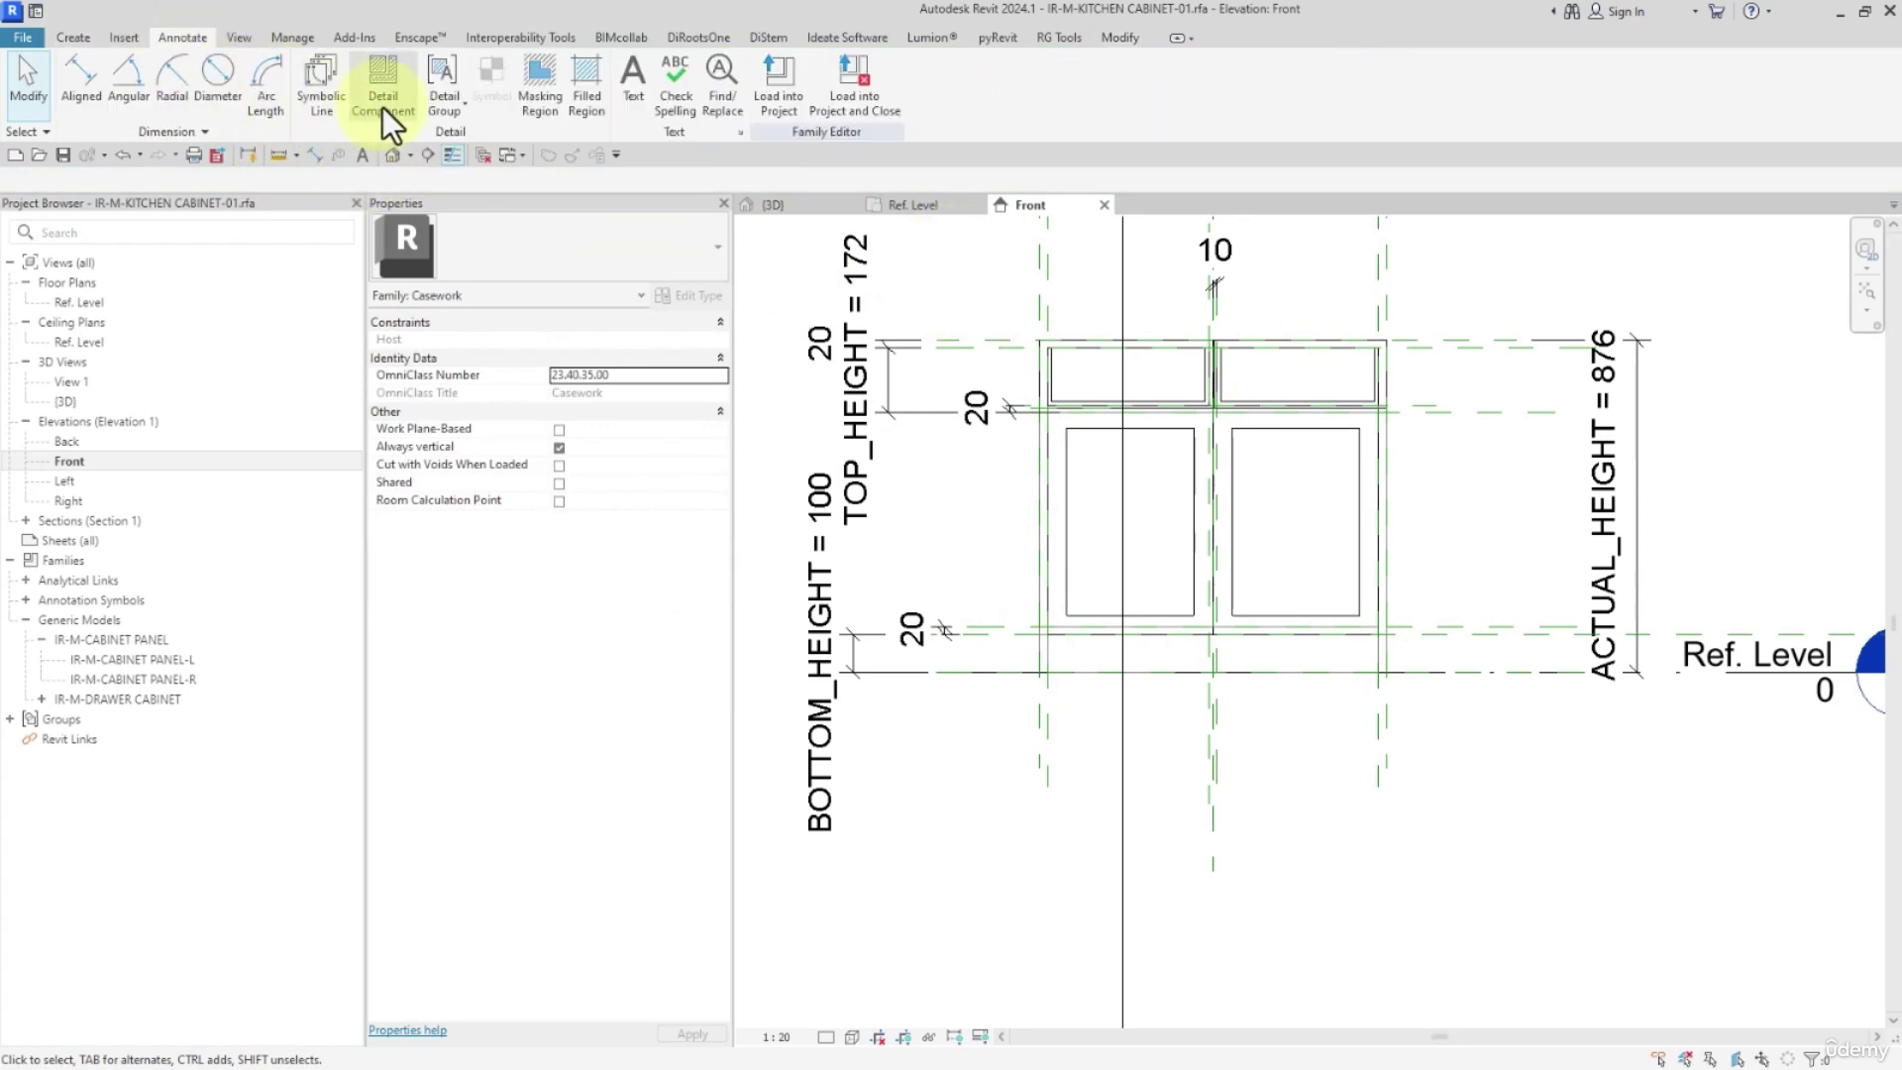
click(317, 87)
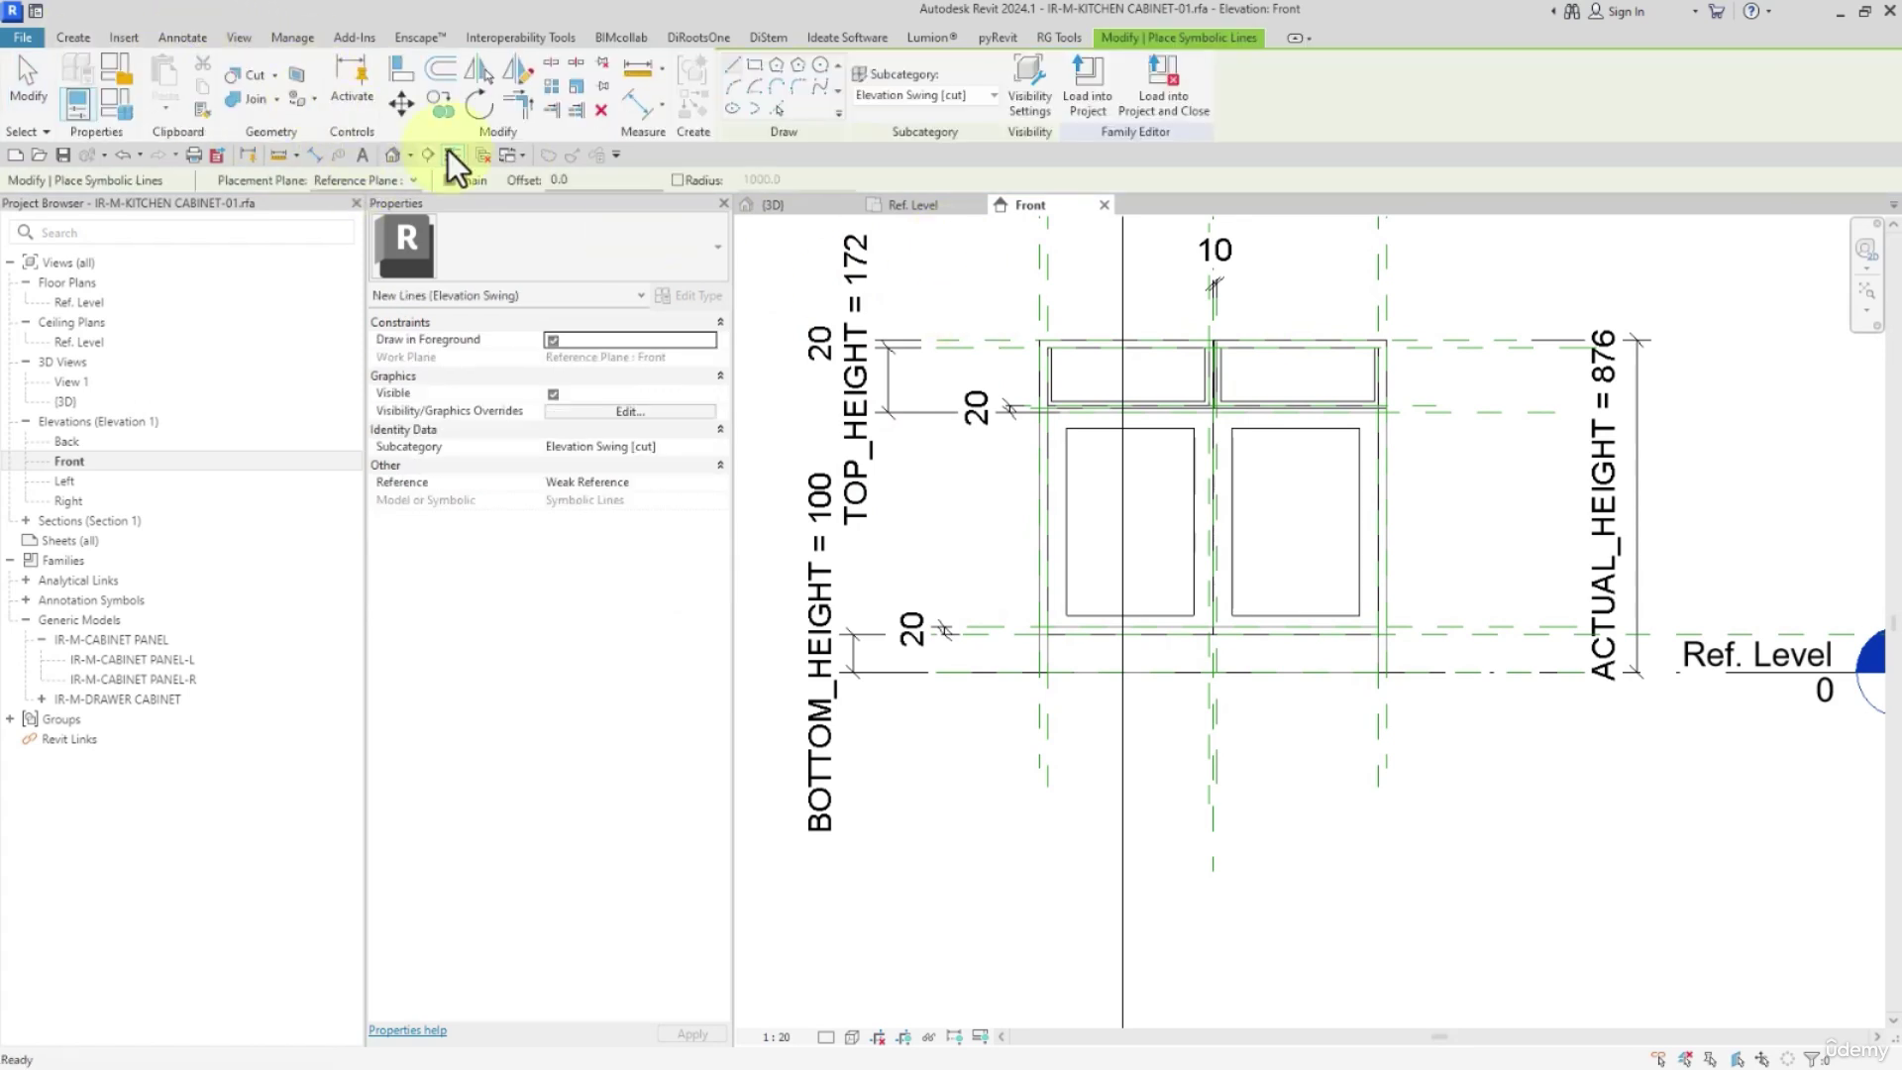
click(776, 107)
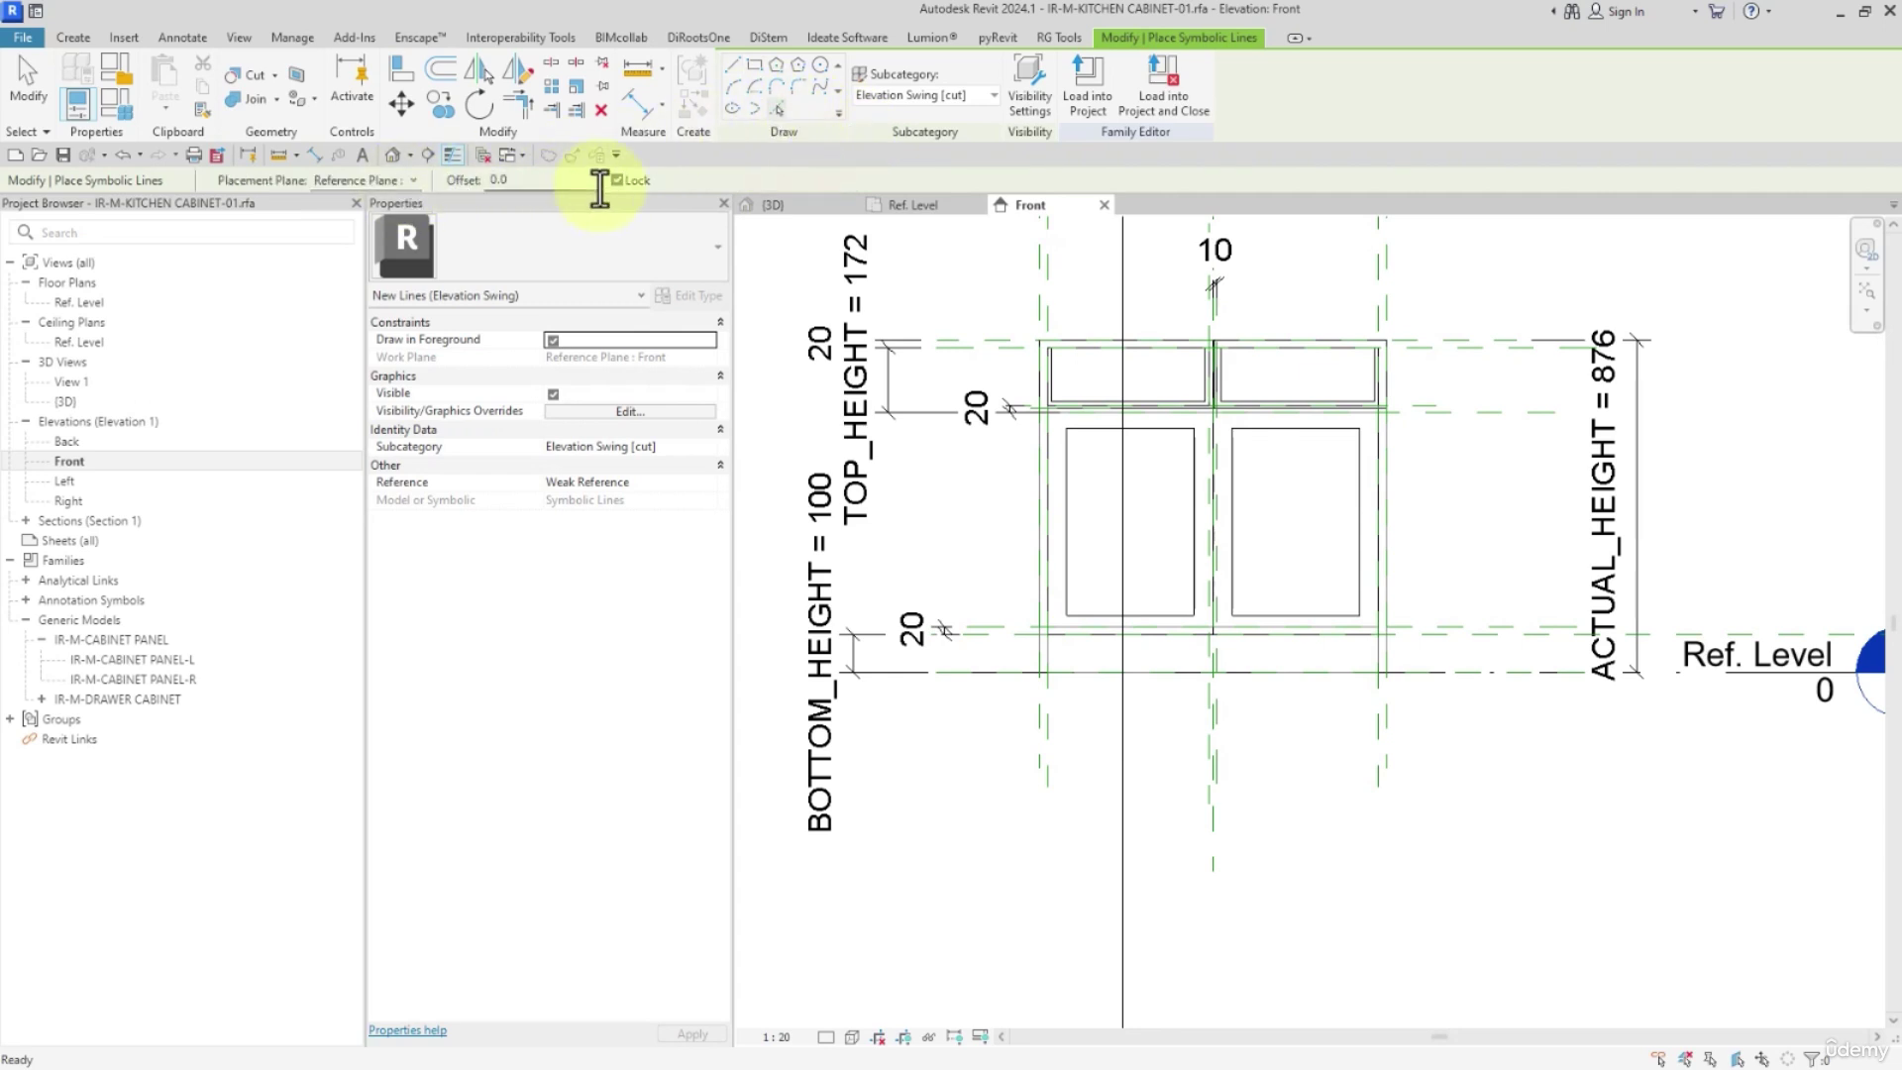
click(956, 94)
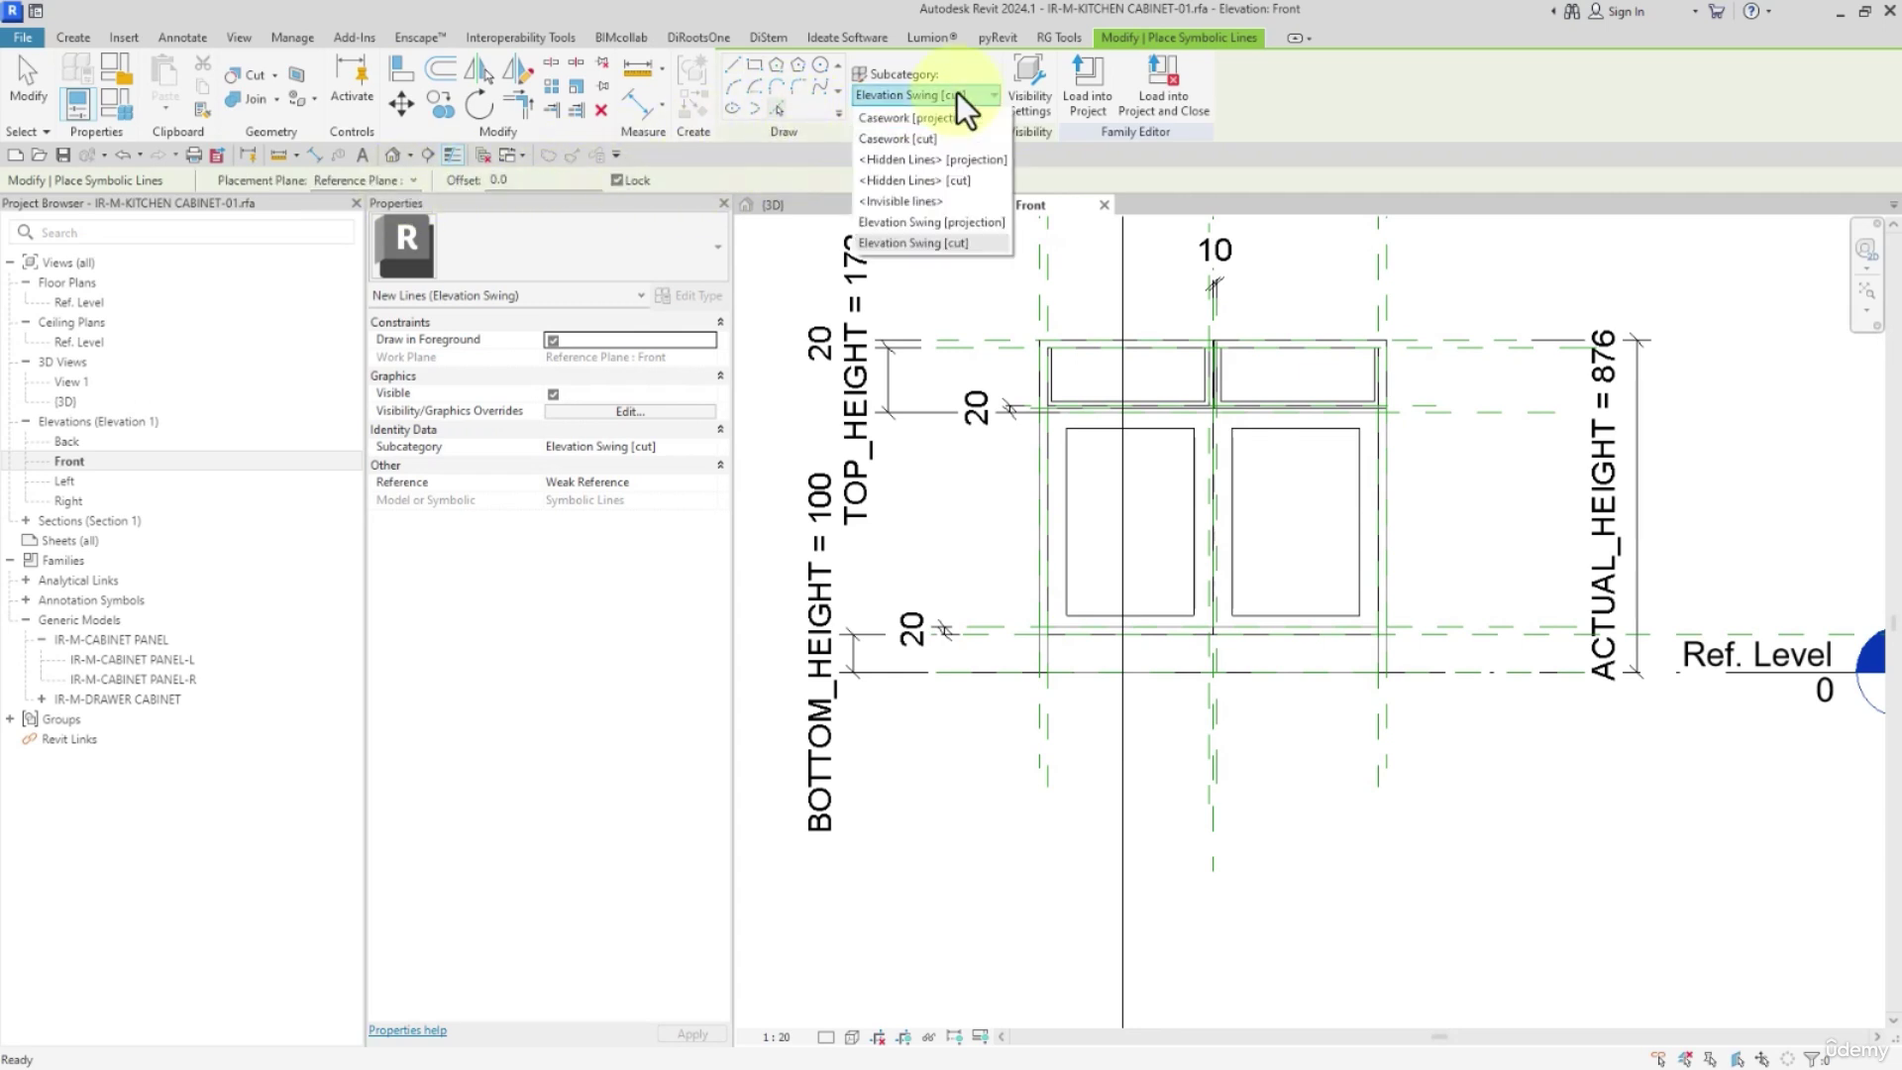
click(961, 224)
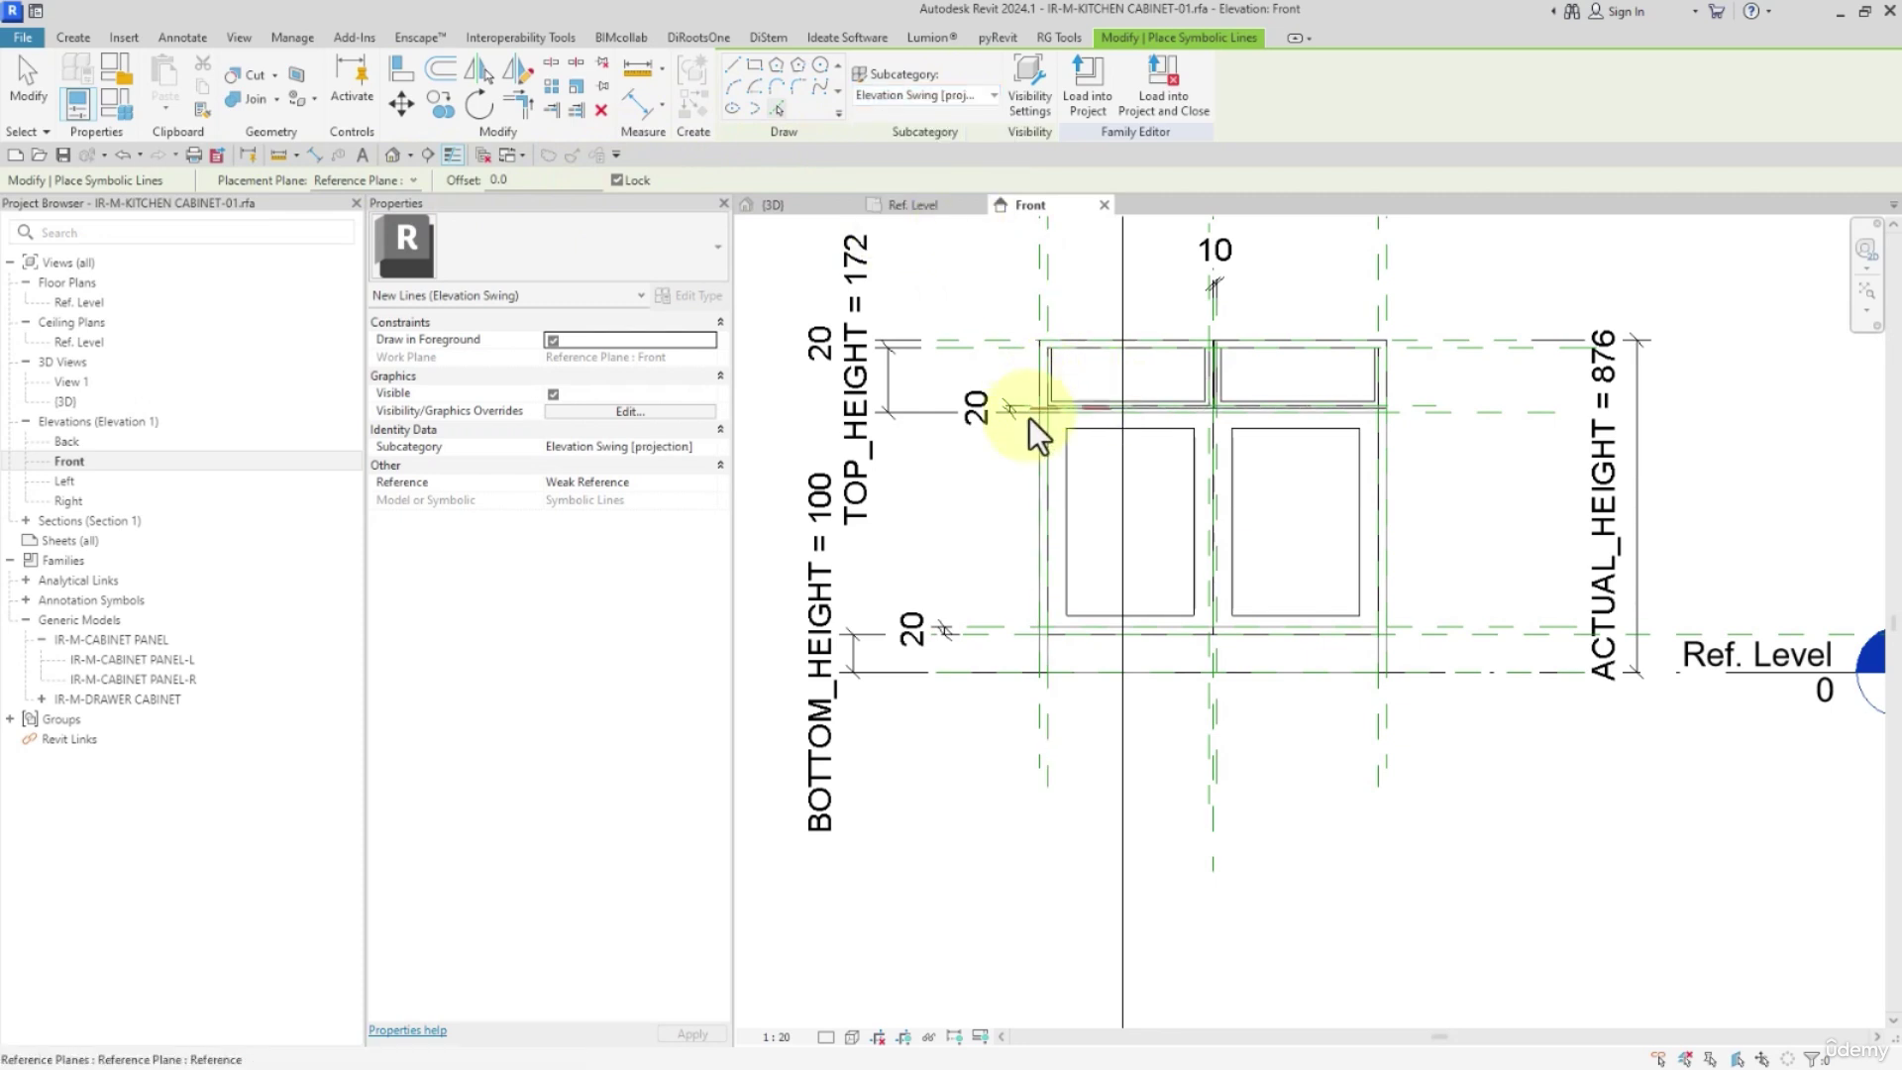
click(1036, 463)
click(1098, 338)
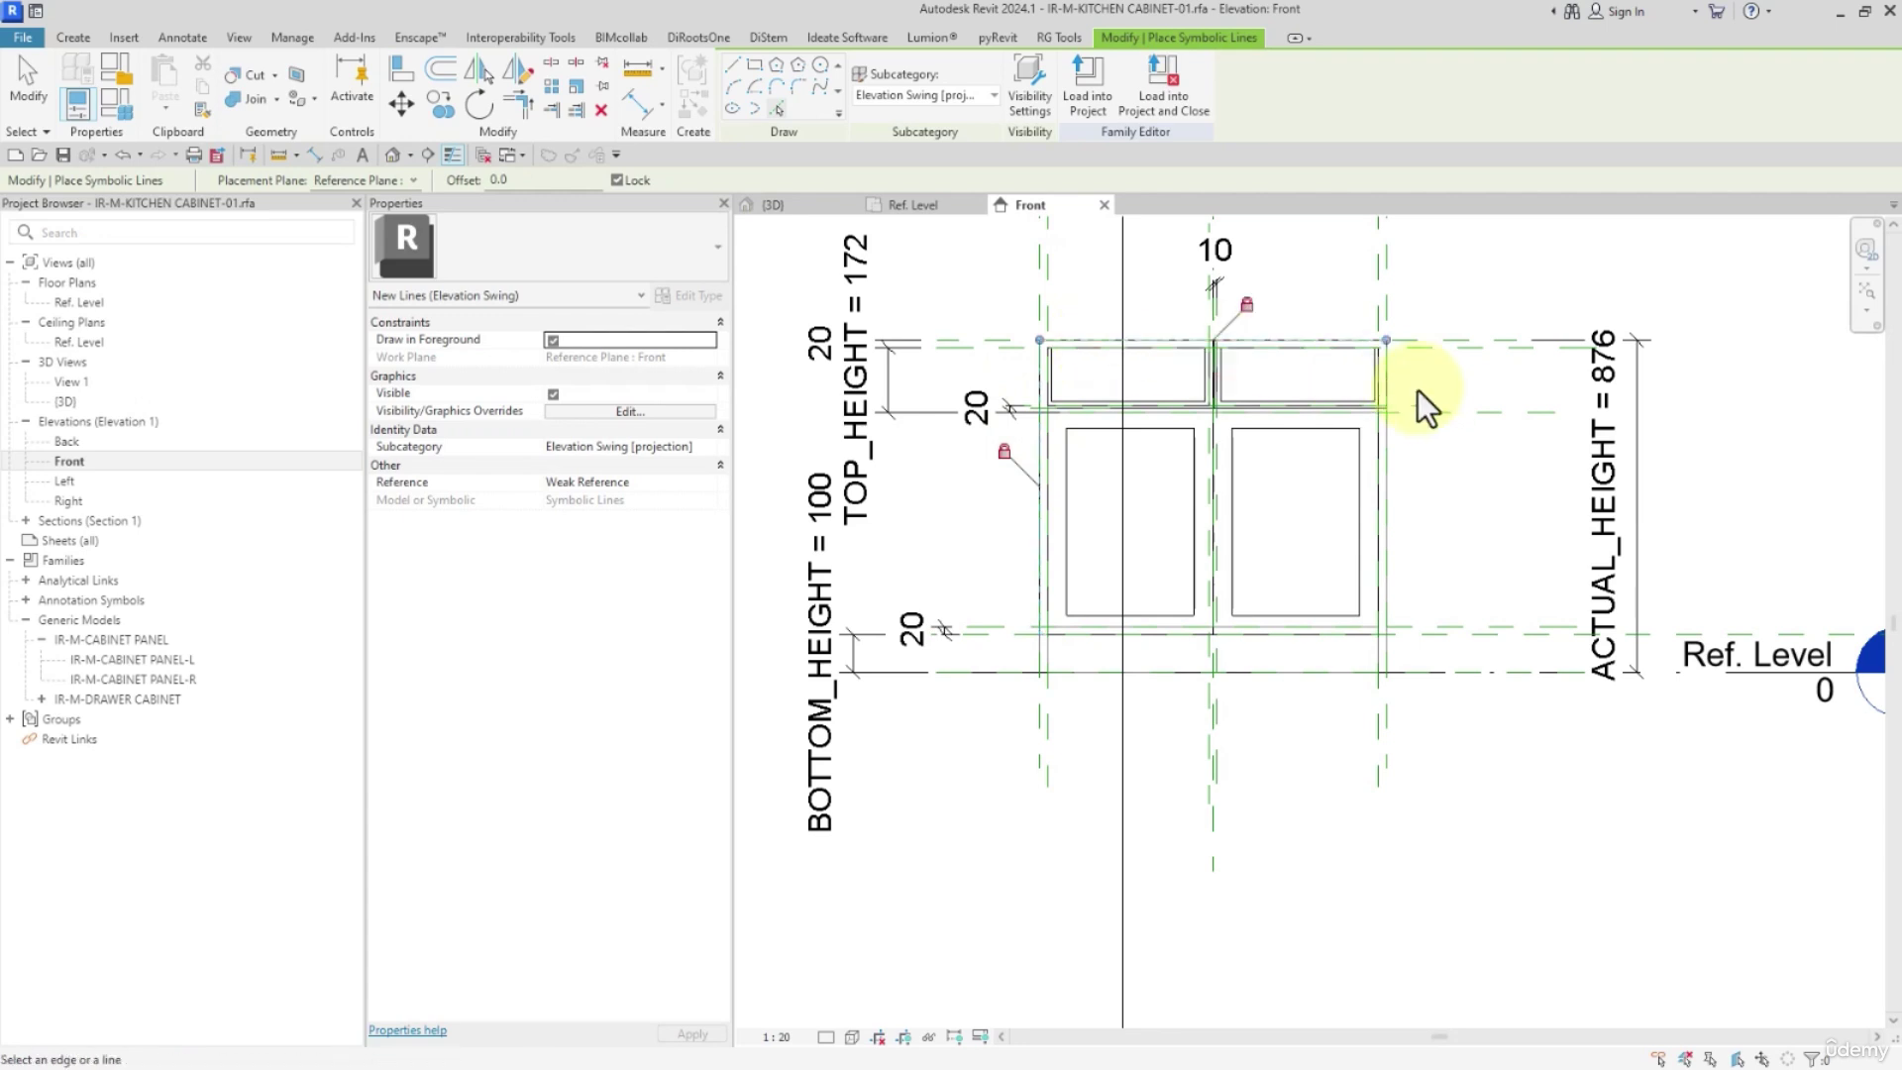
click(1391, 378)
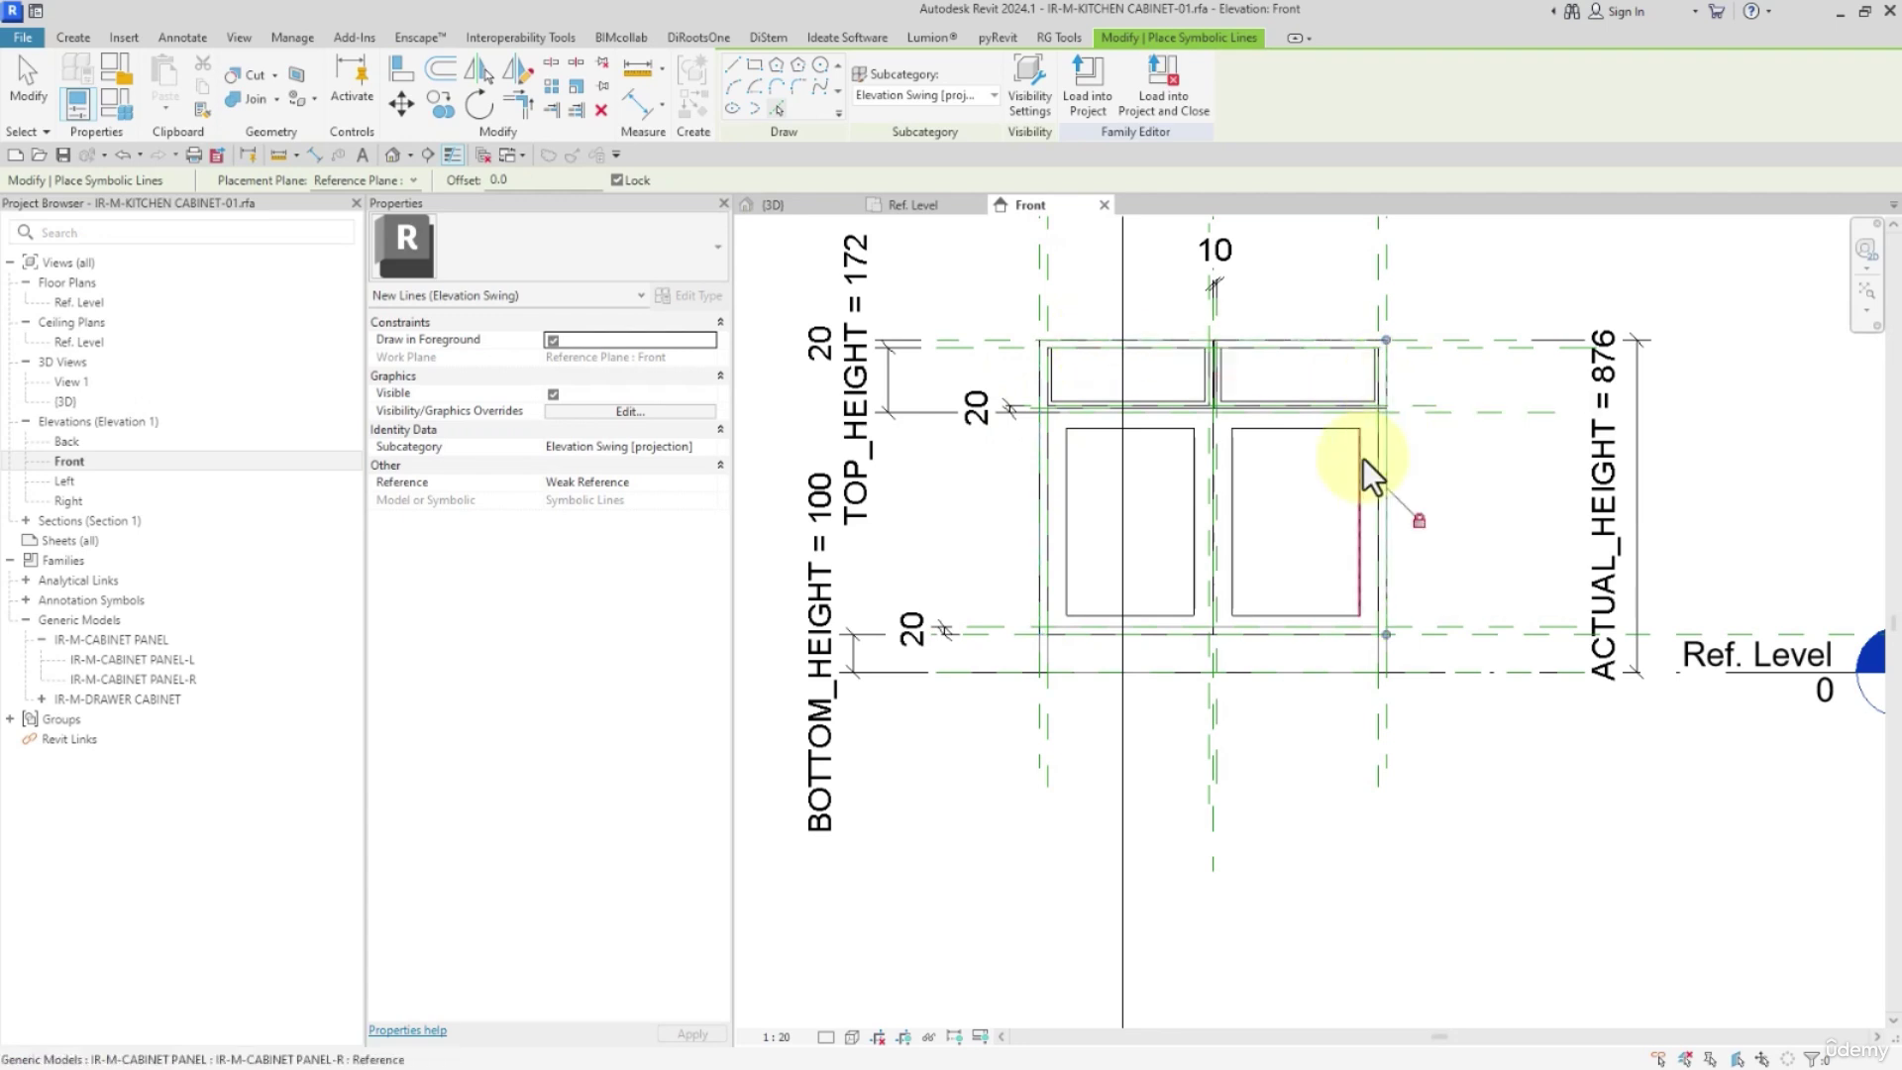
Trace the cabinet's lower horizontal edges, left inner side edge and plinth's left edge with locked symbolic lines picked from the geometry
click(1339, 642)
click(1067, 680)
scroll(1066, 680, up, 2)
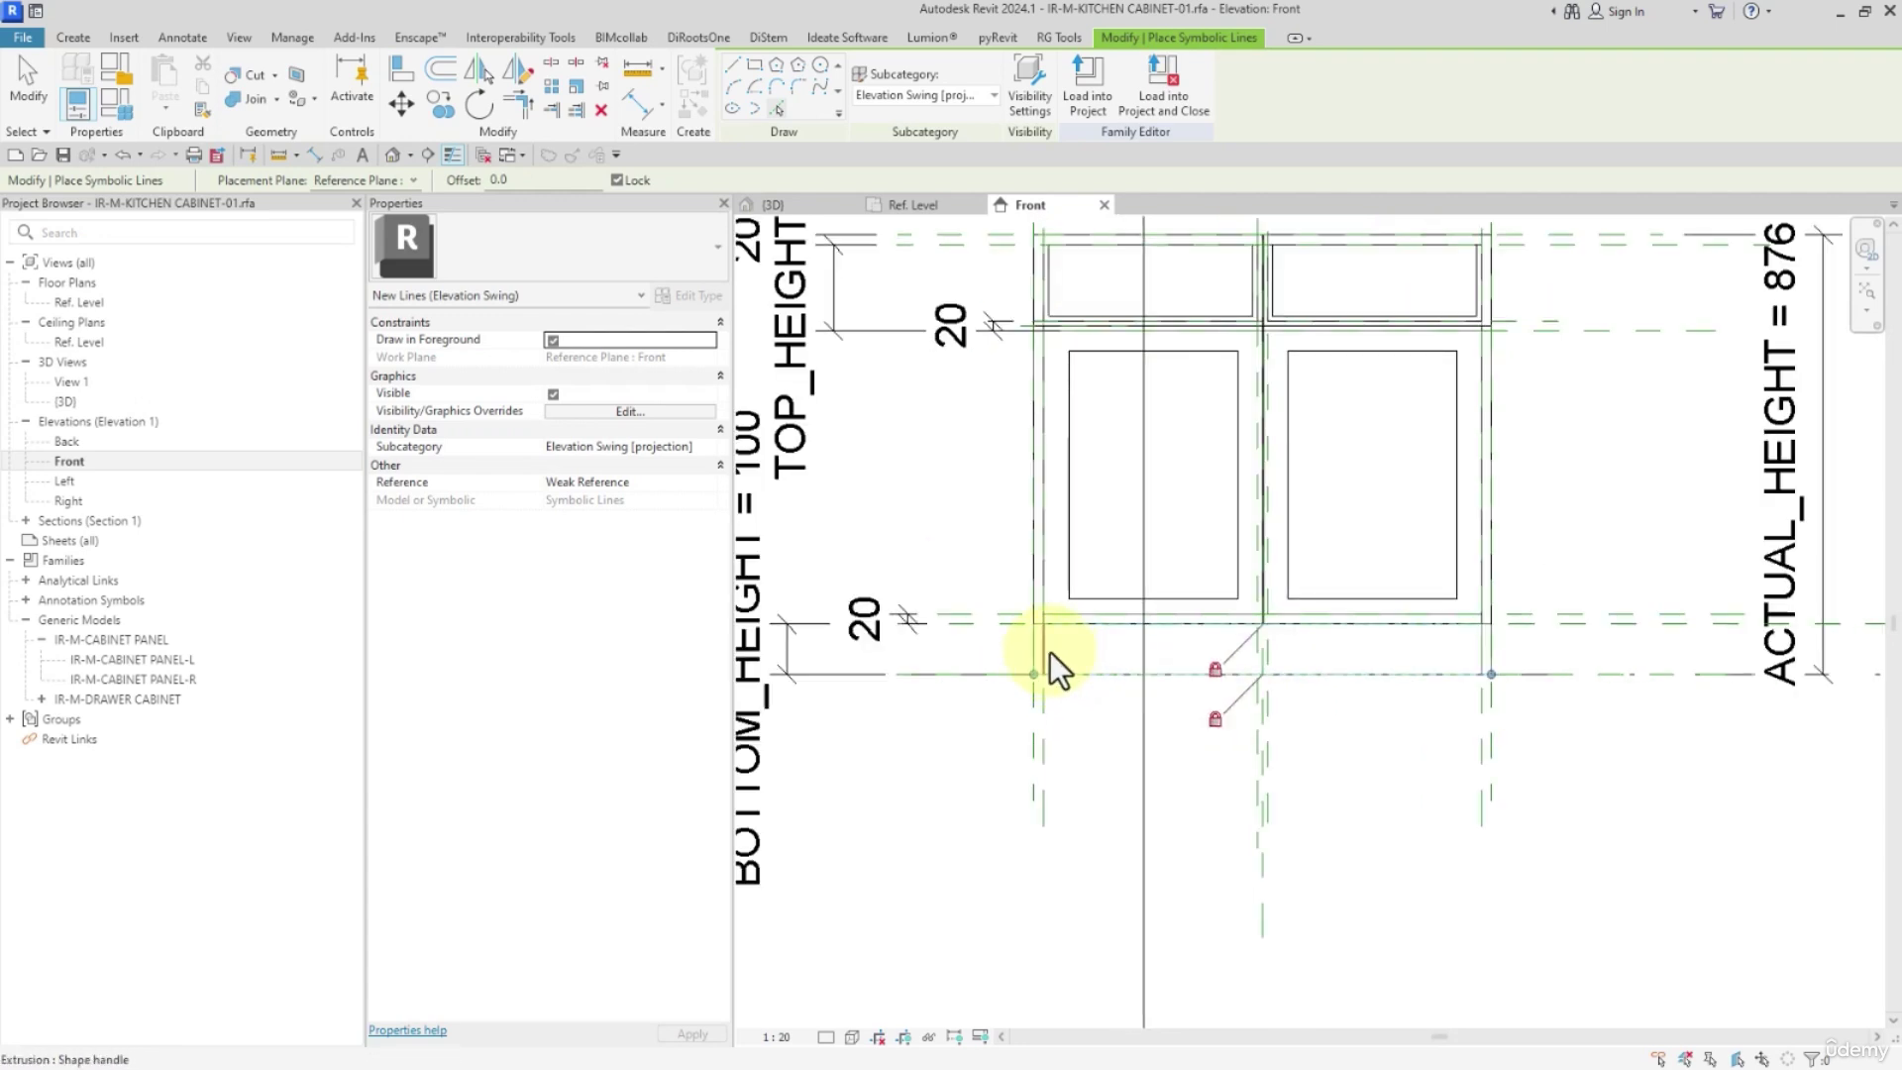
click(1036, 585)
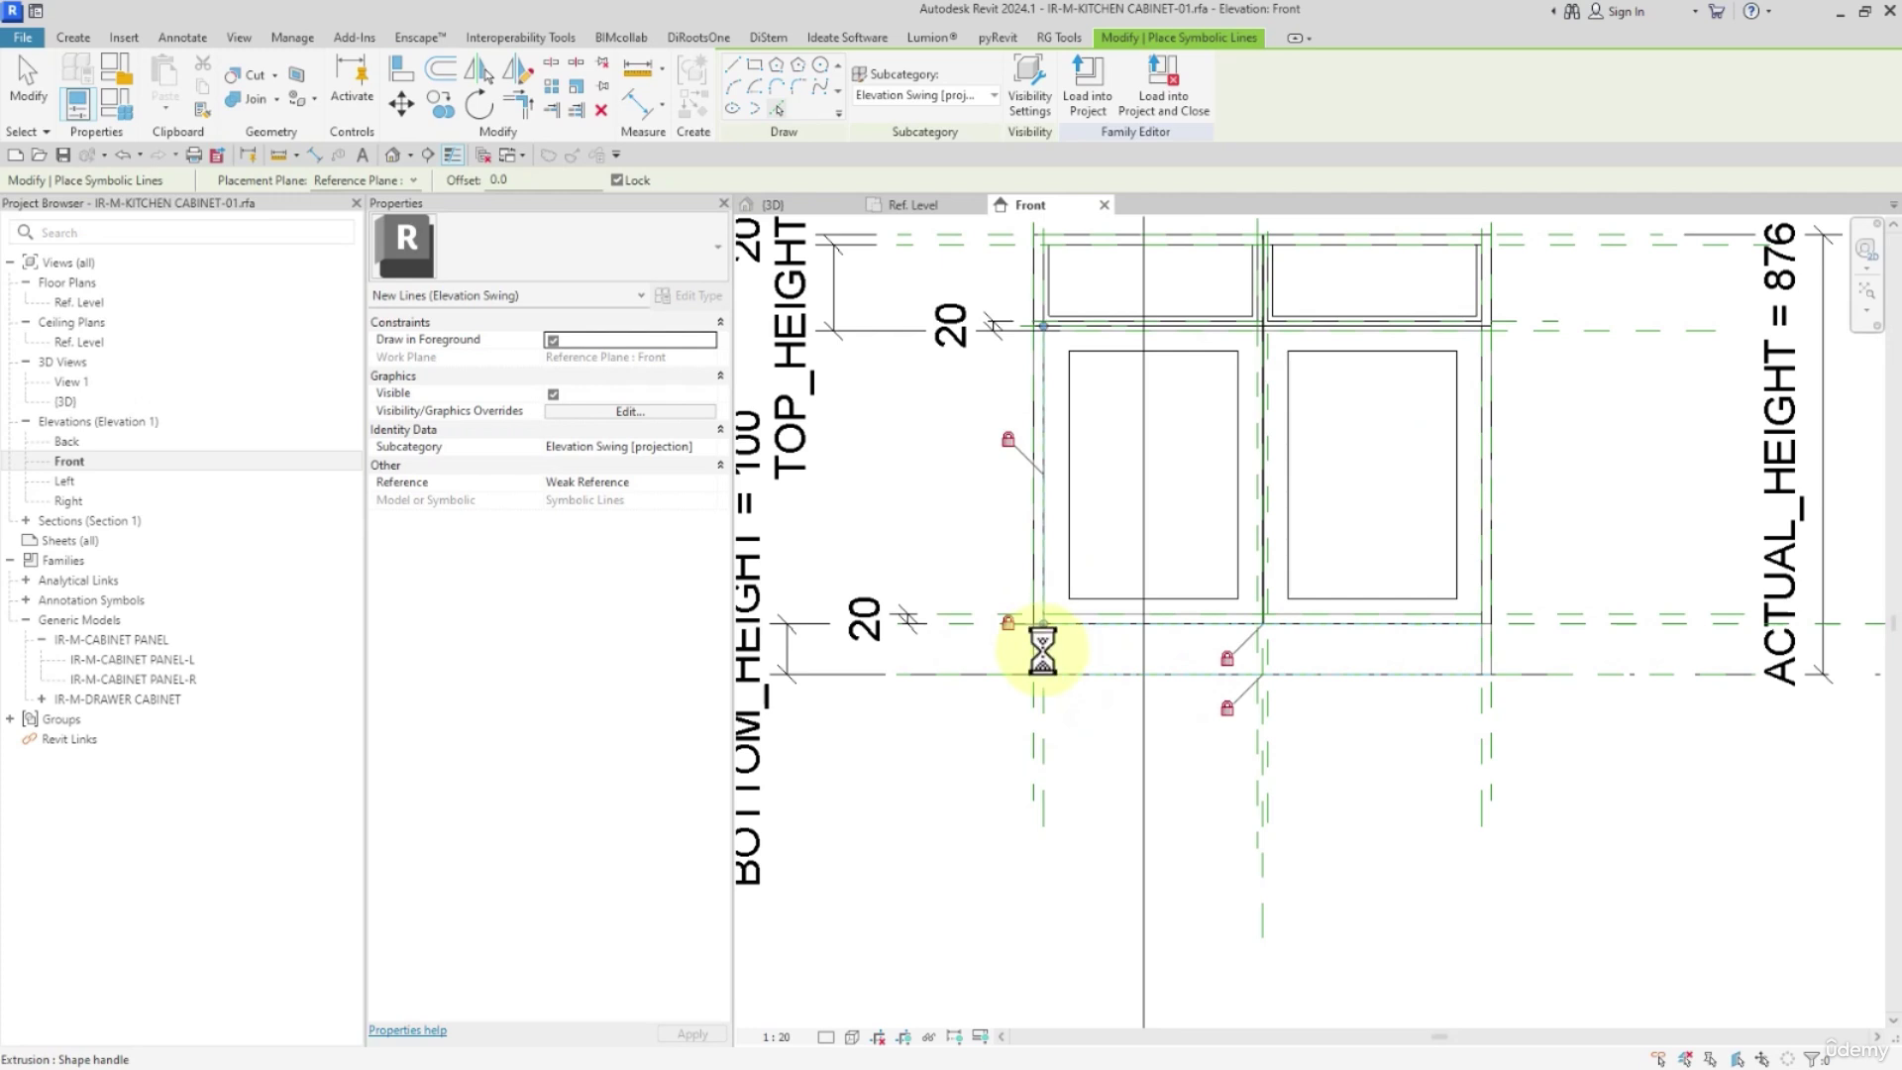
click(1076, 616)
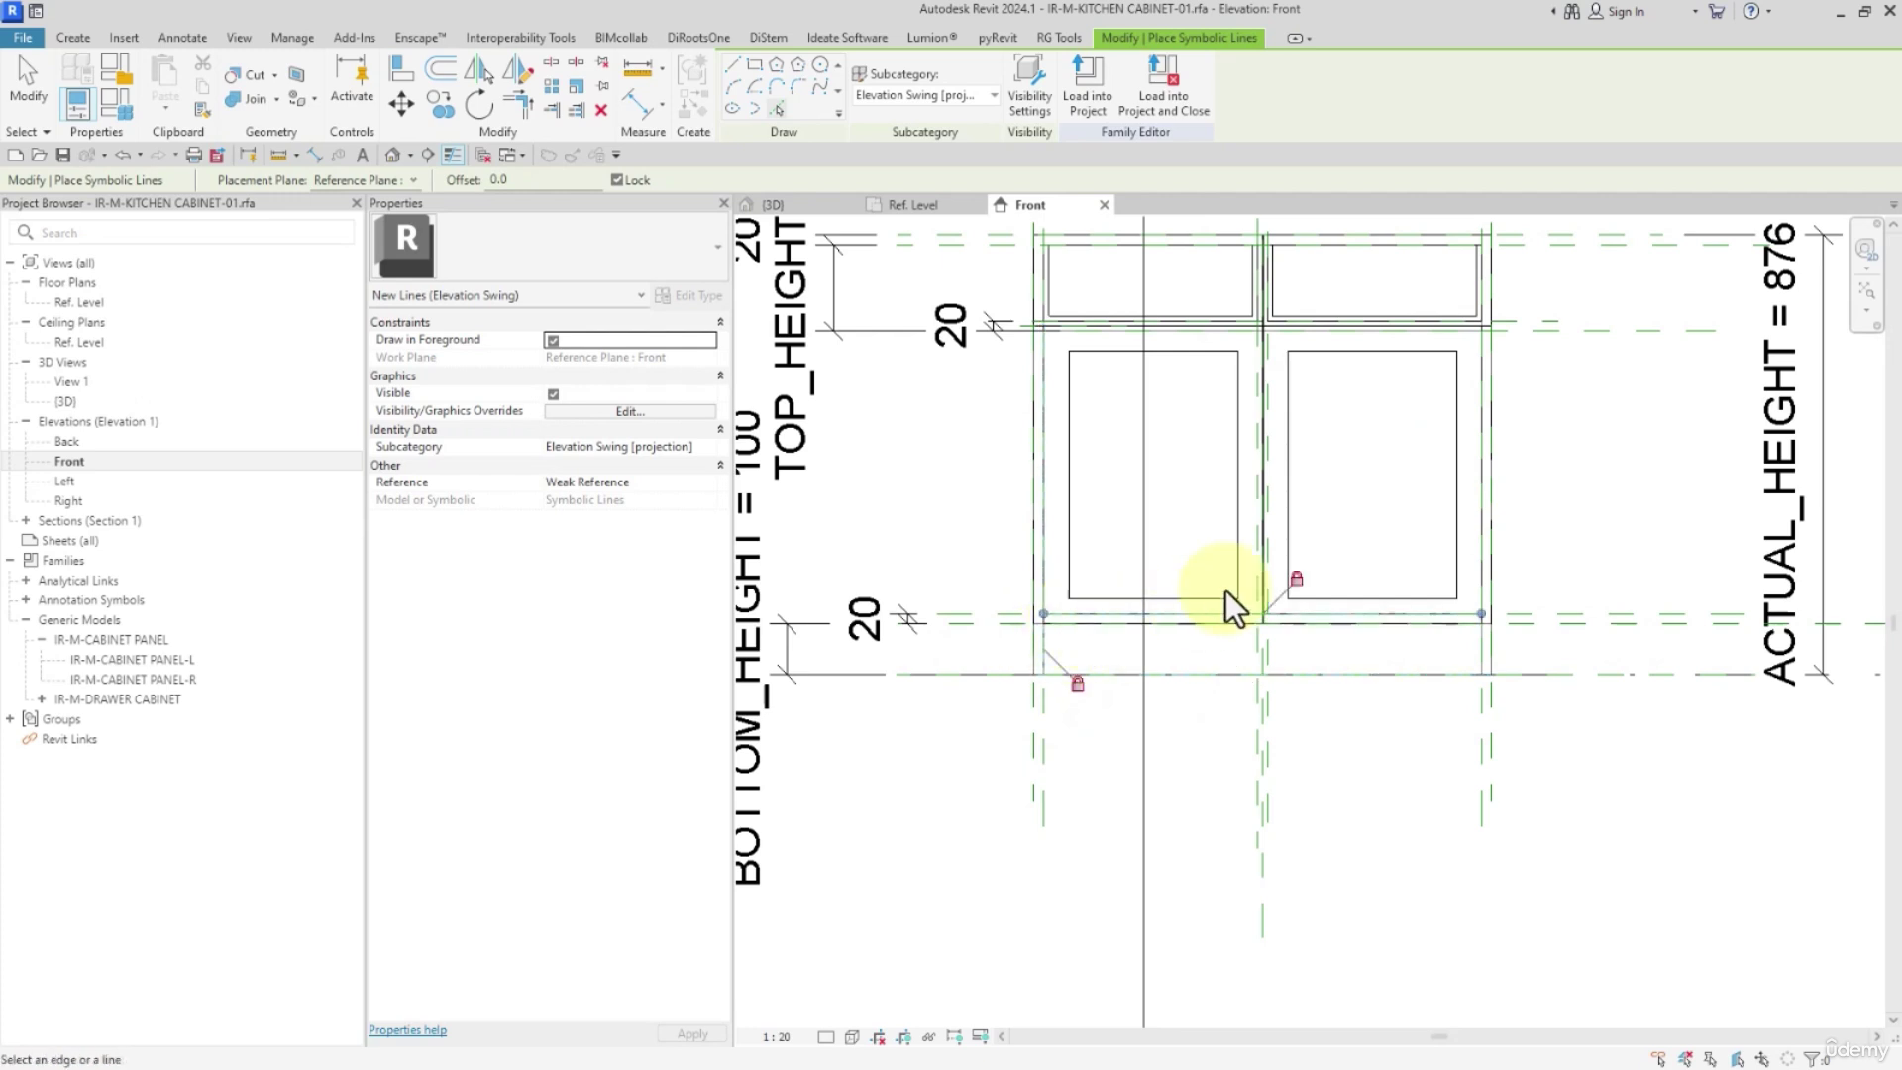
Trace all four edges of the inner rectangle on both the left and right door panels with locked symbolic lines
click(1238, 465)
click(1120, 352)
click(1069, 446)
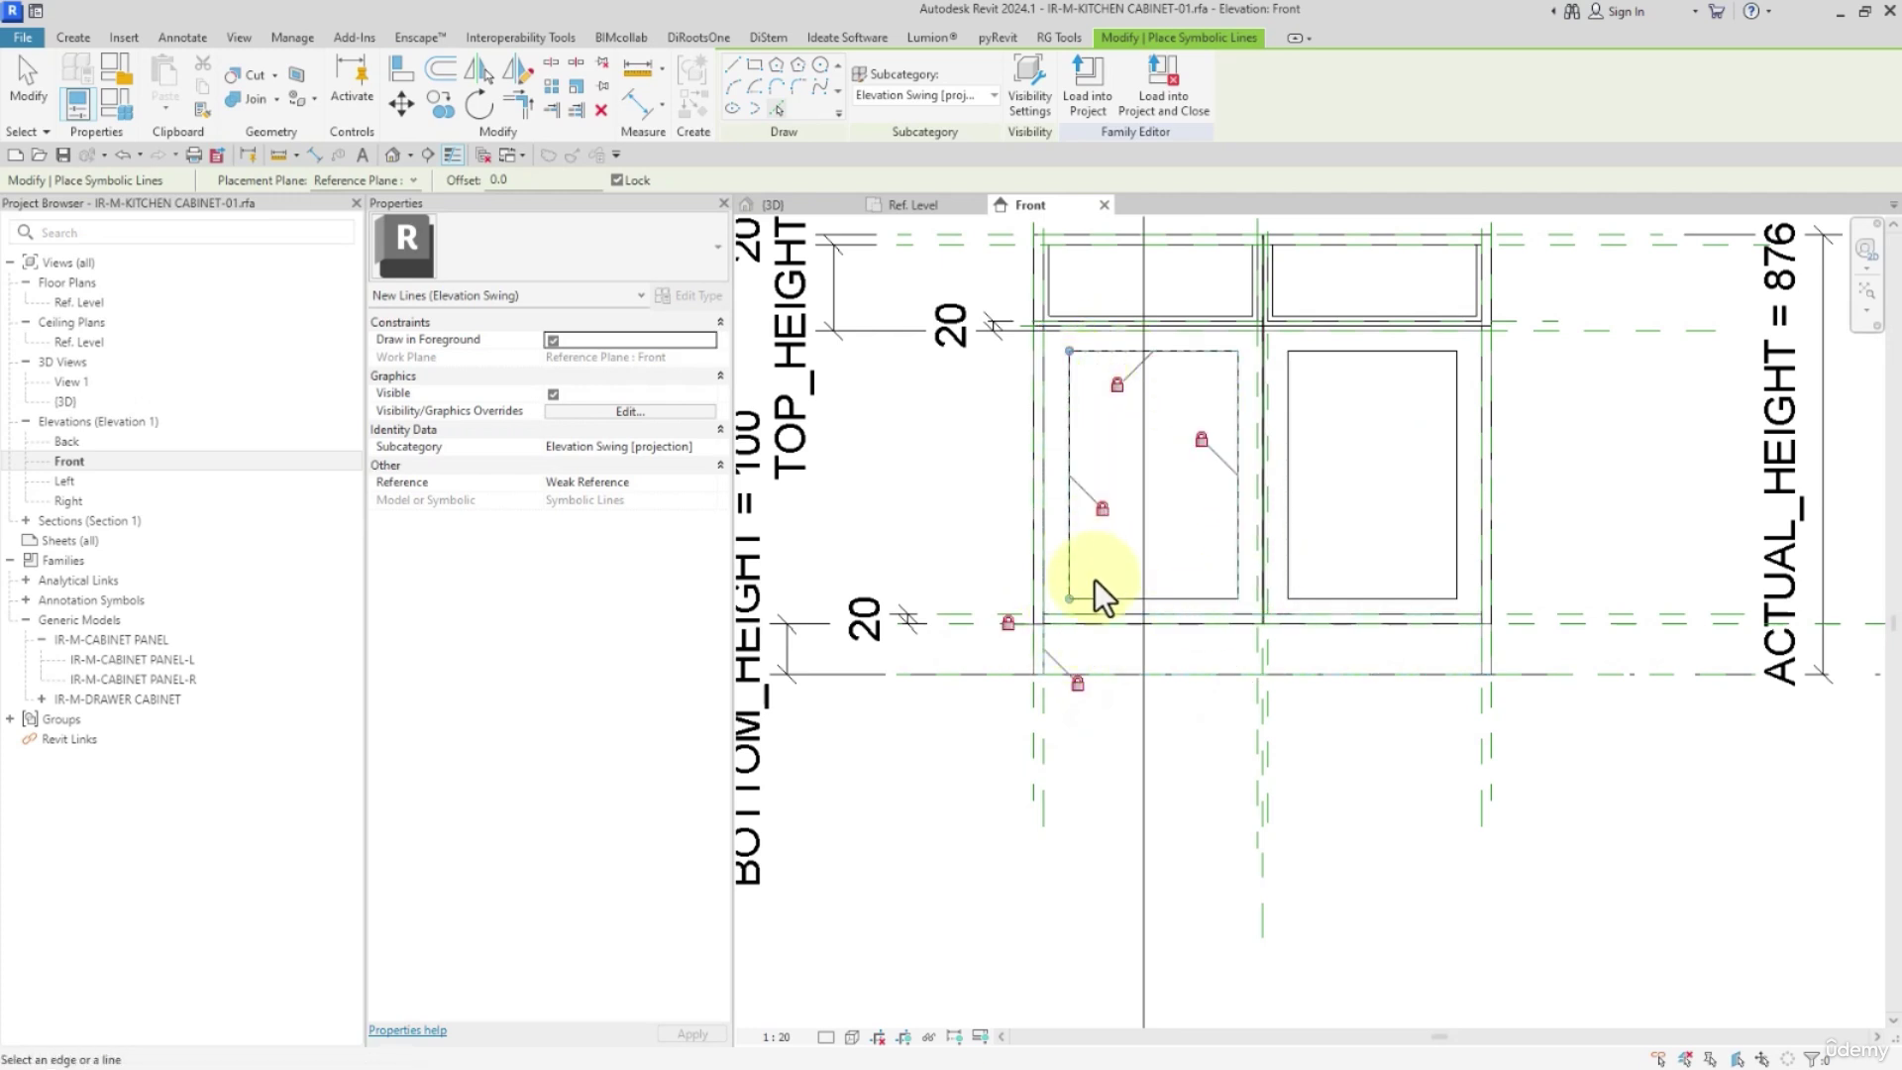
click(1100, 583)
click(1305, 486)
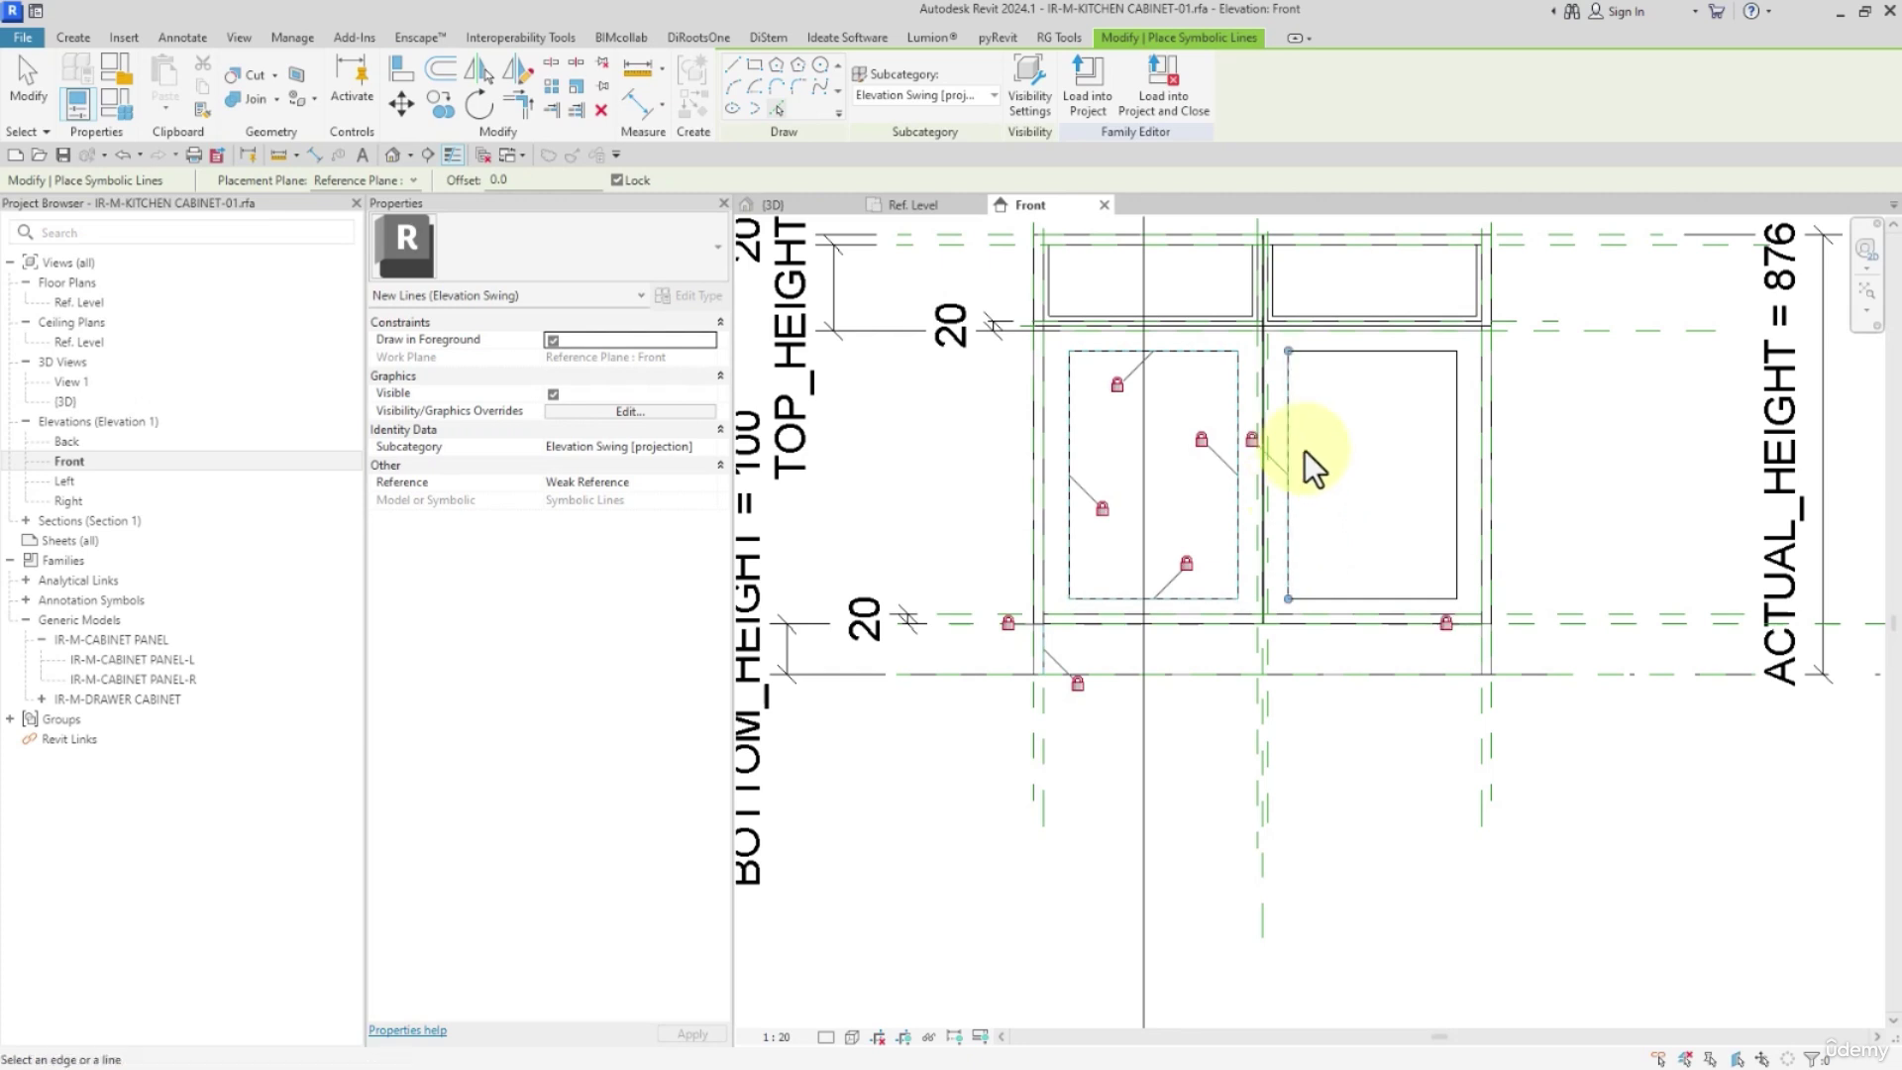
click(1352, 353)
click(1456, 413)
click(1369, 599)
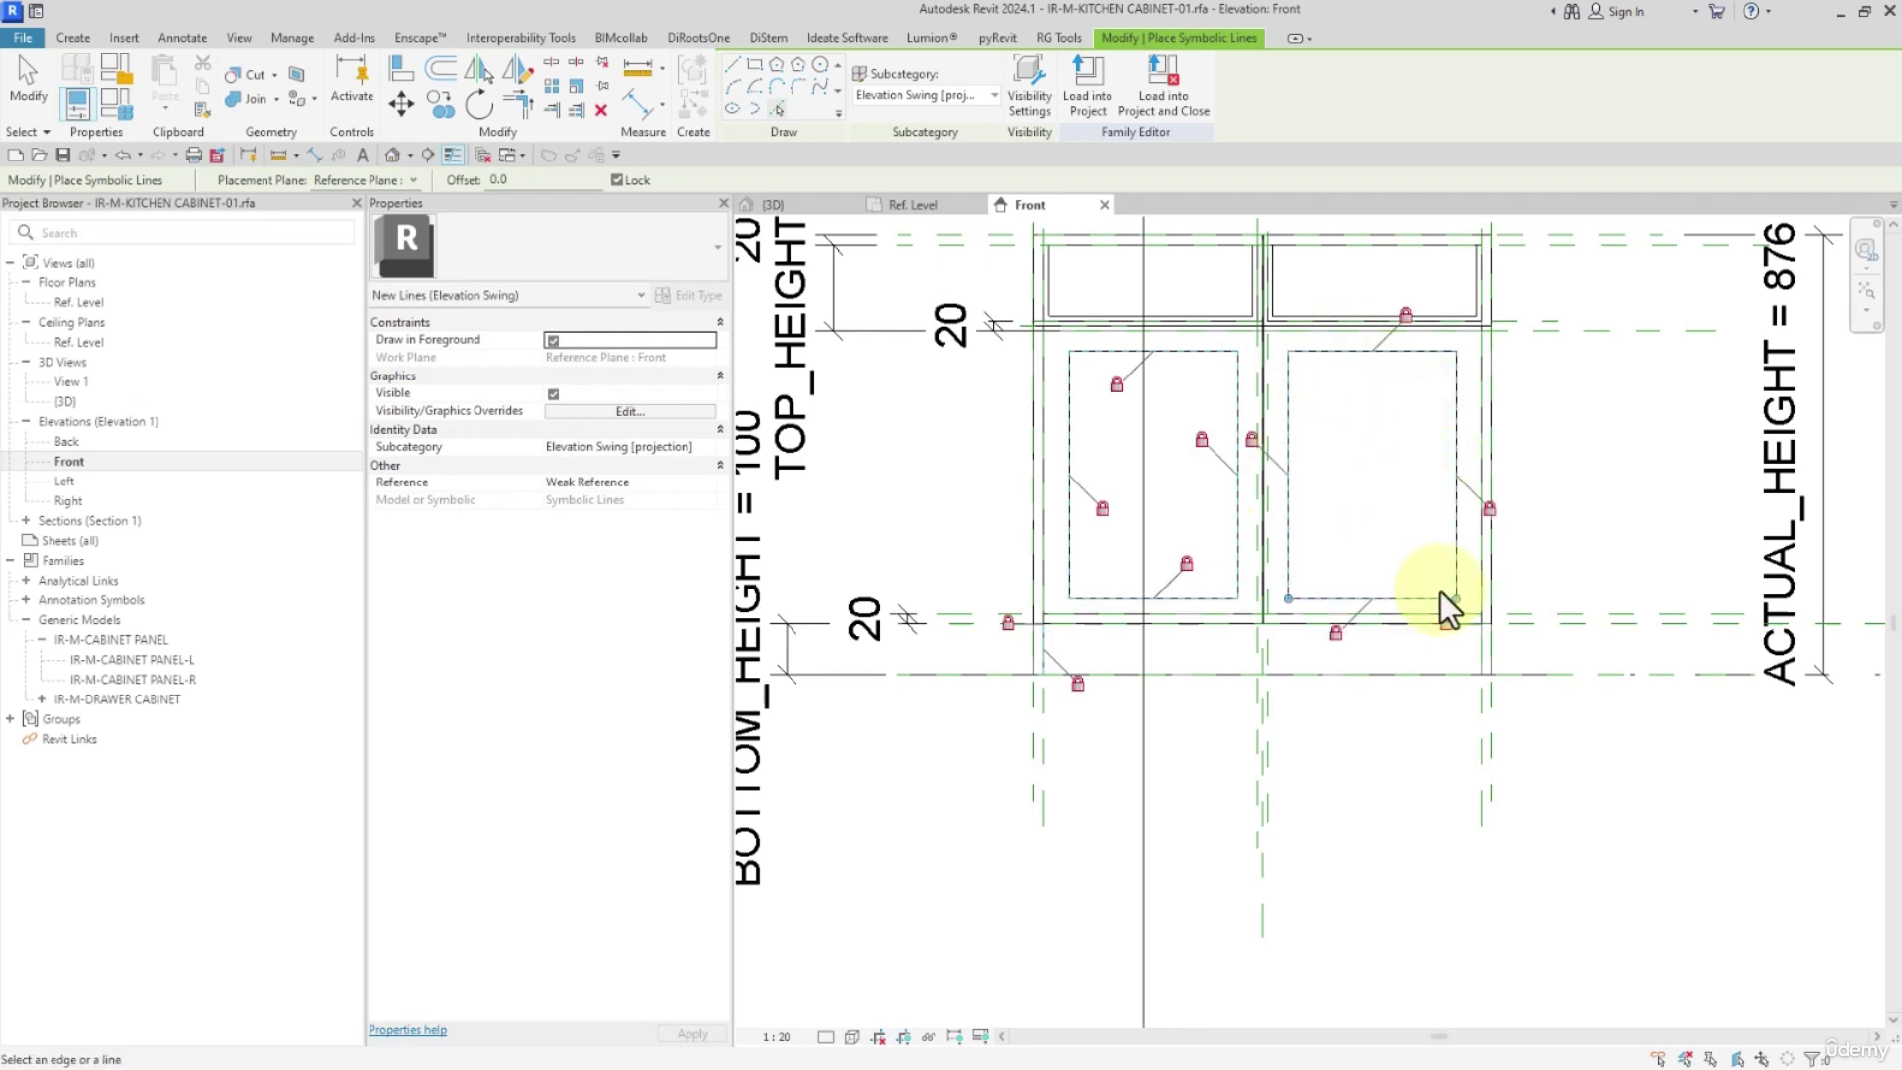
Turn the front view's preview visibility on to check which symbolic lines are still missing
scroll(1478, 586, down, 1)
scroll(1198, 419, up, 3)
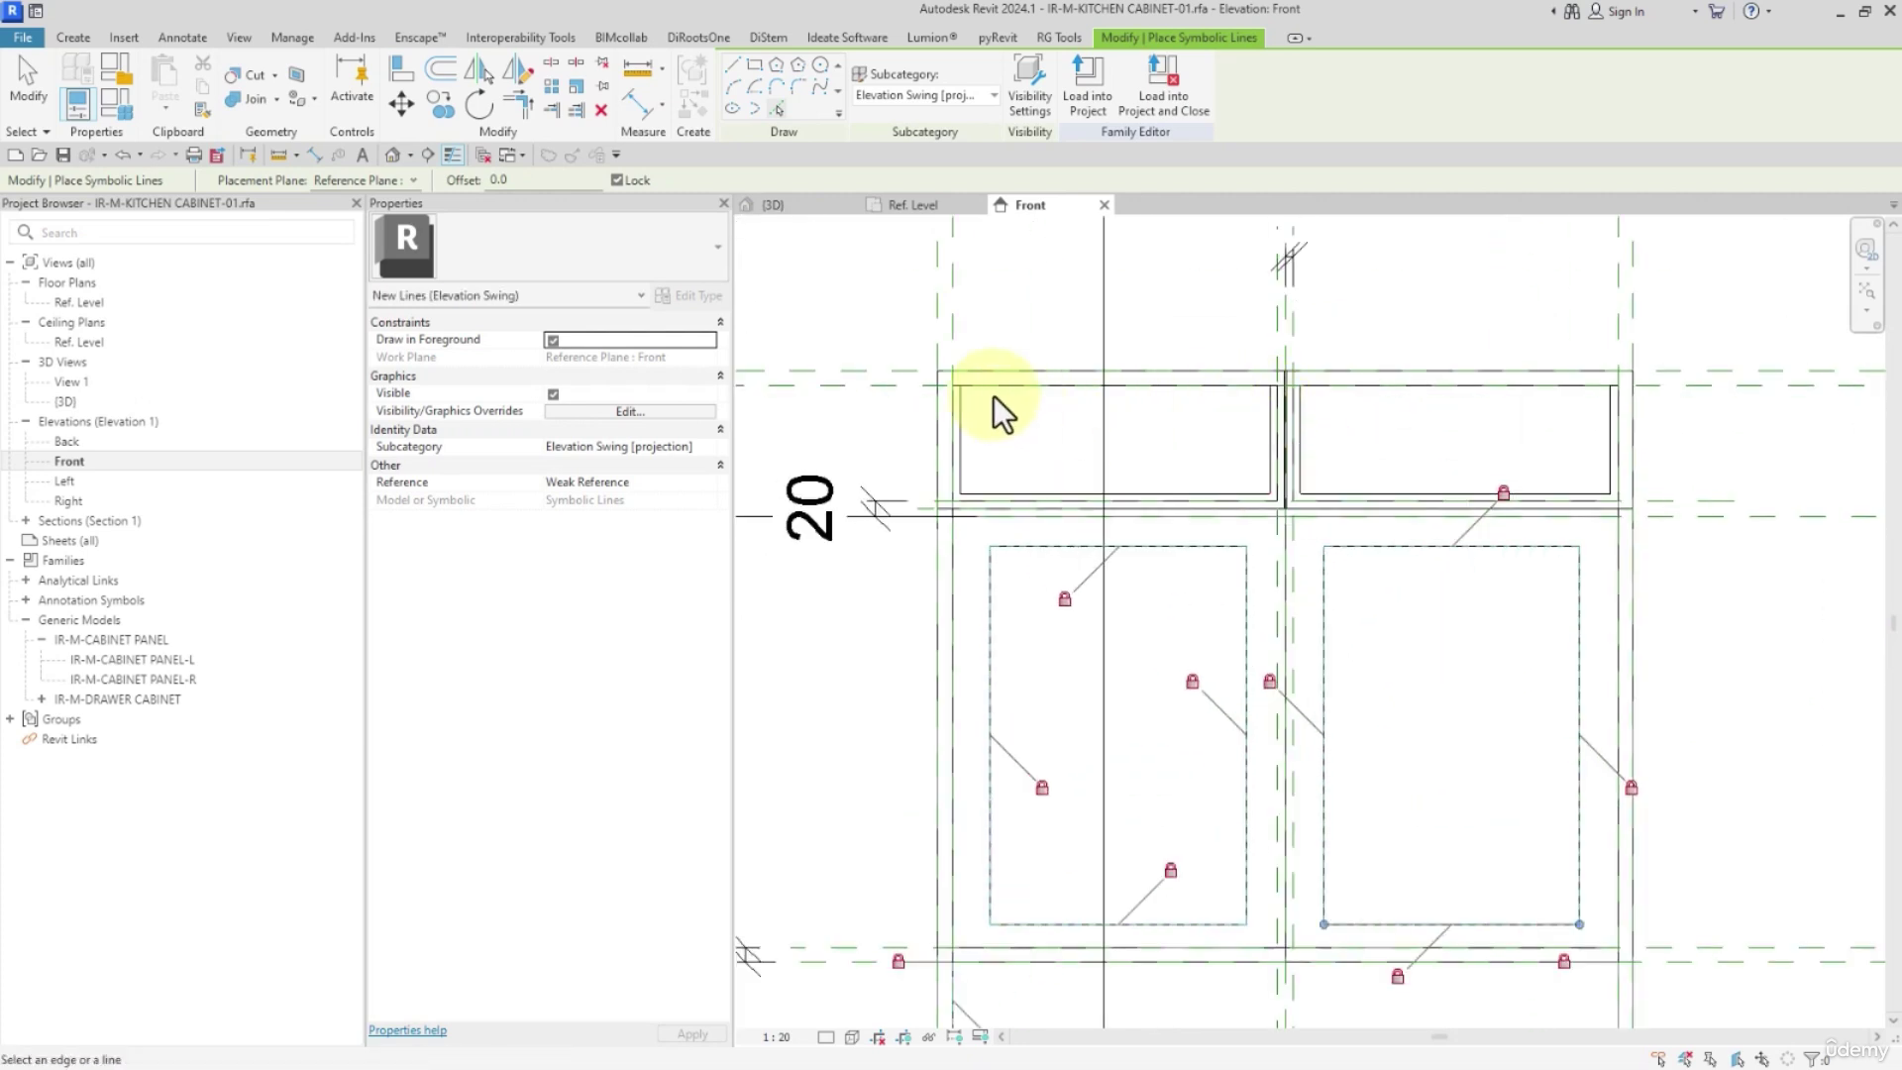
click(957, 1034)
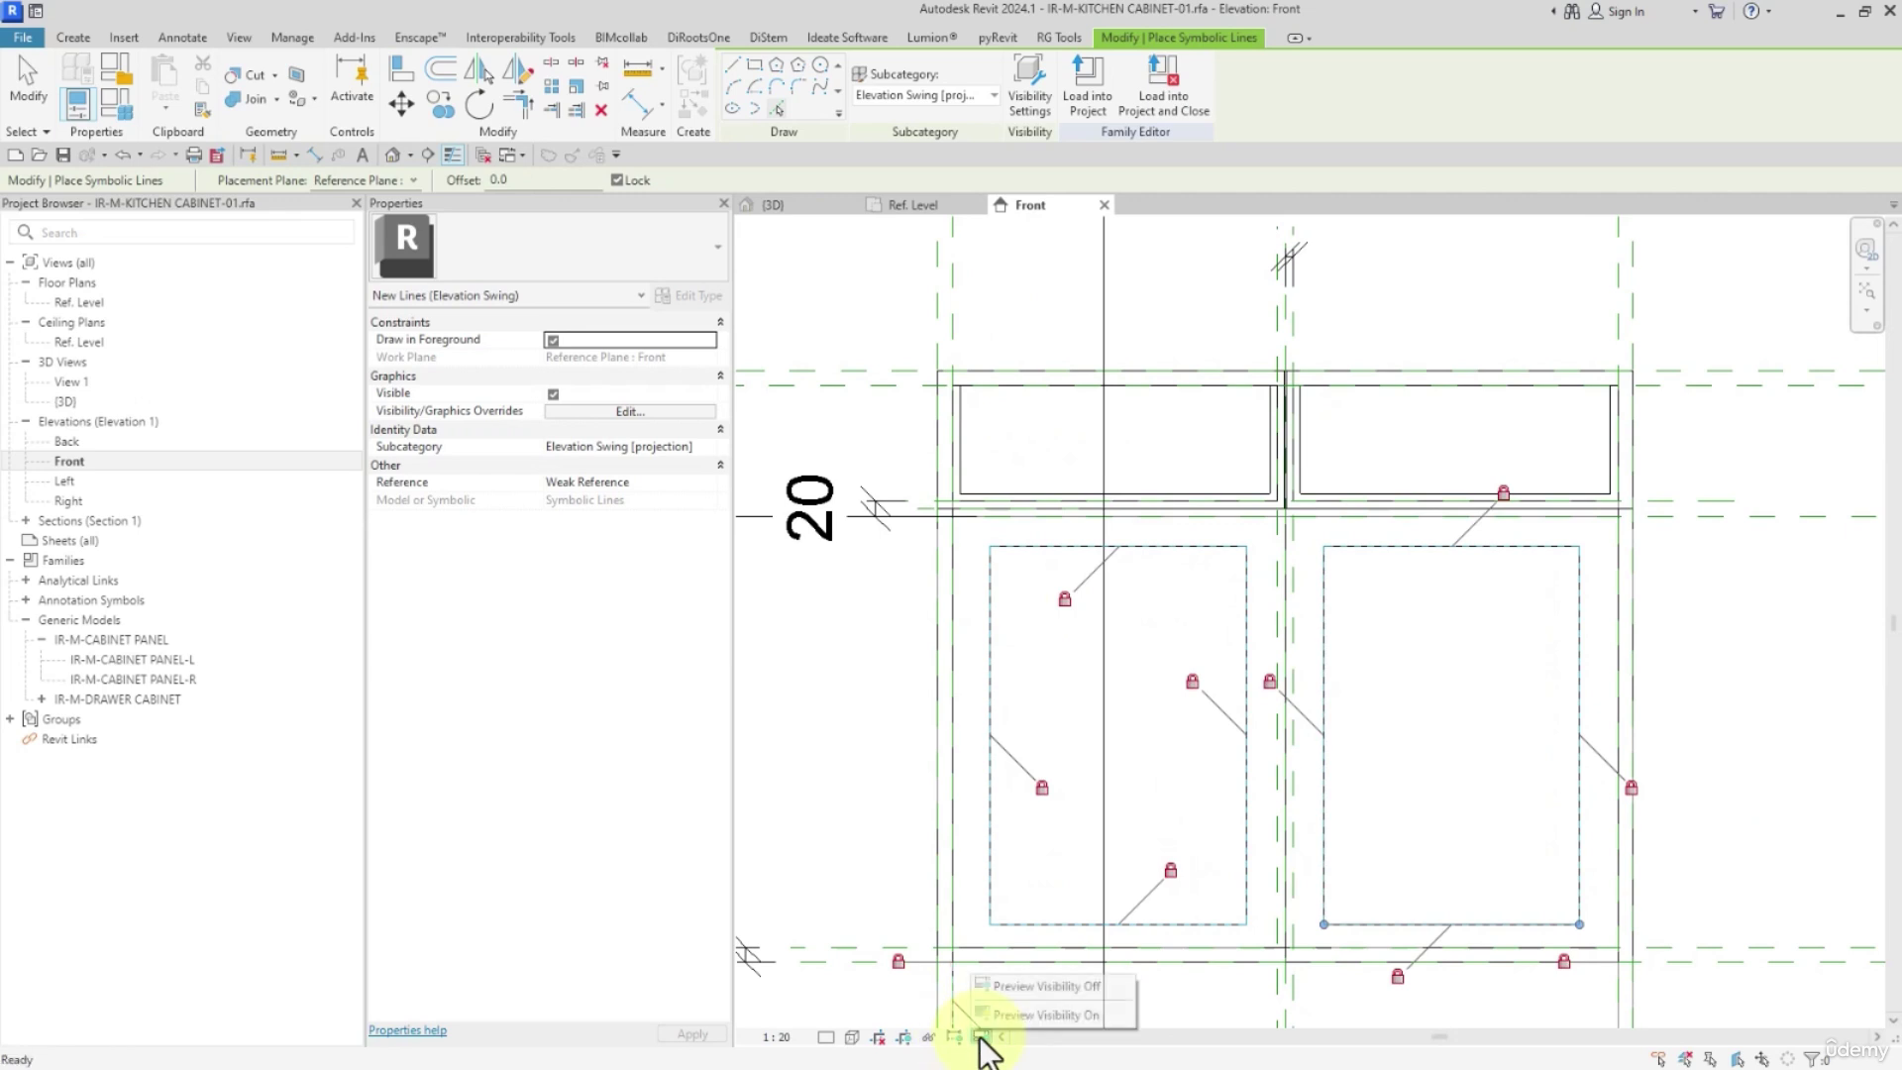
click(1003, 1017)
scroll(1052, 758, down, 2)
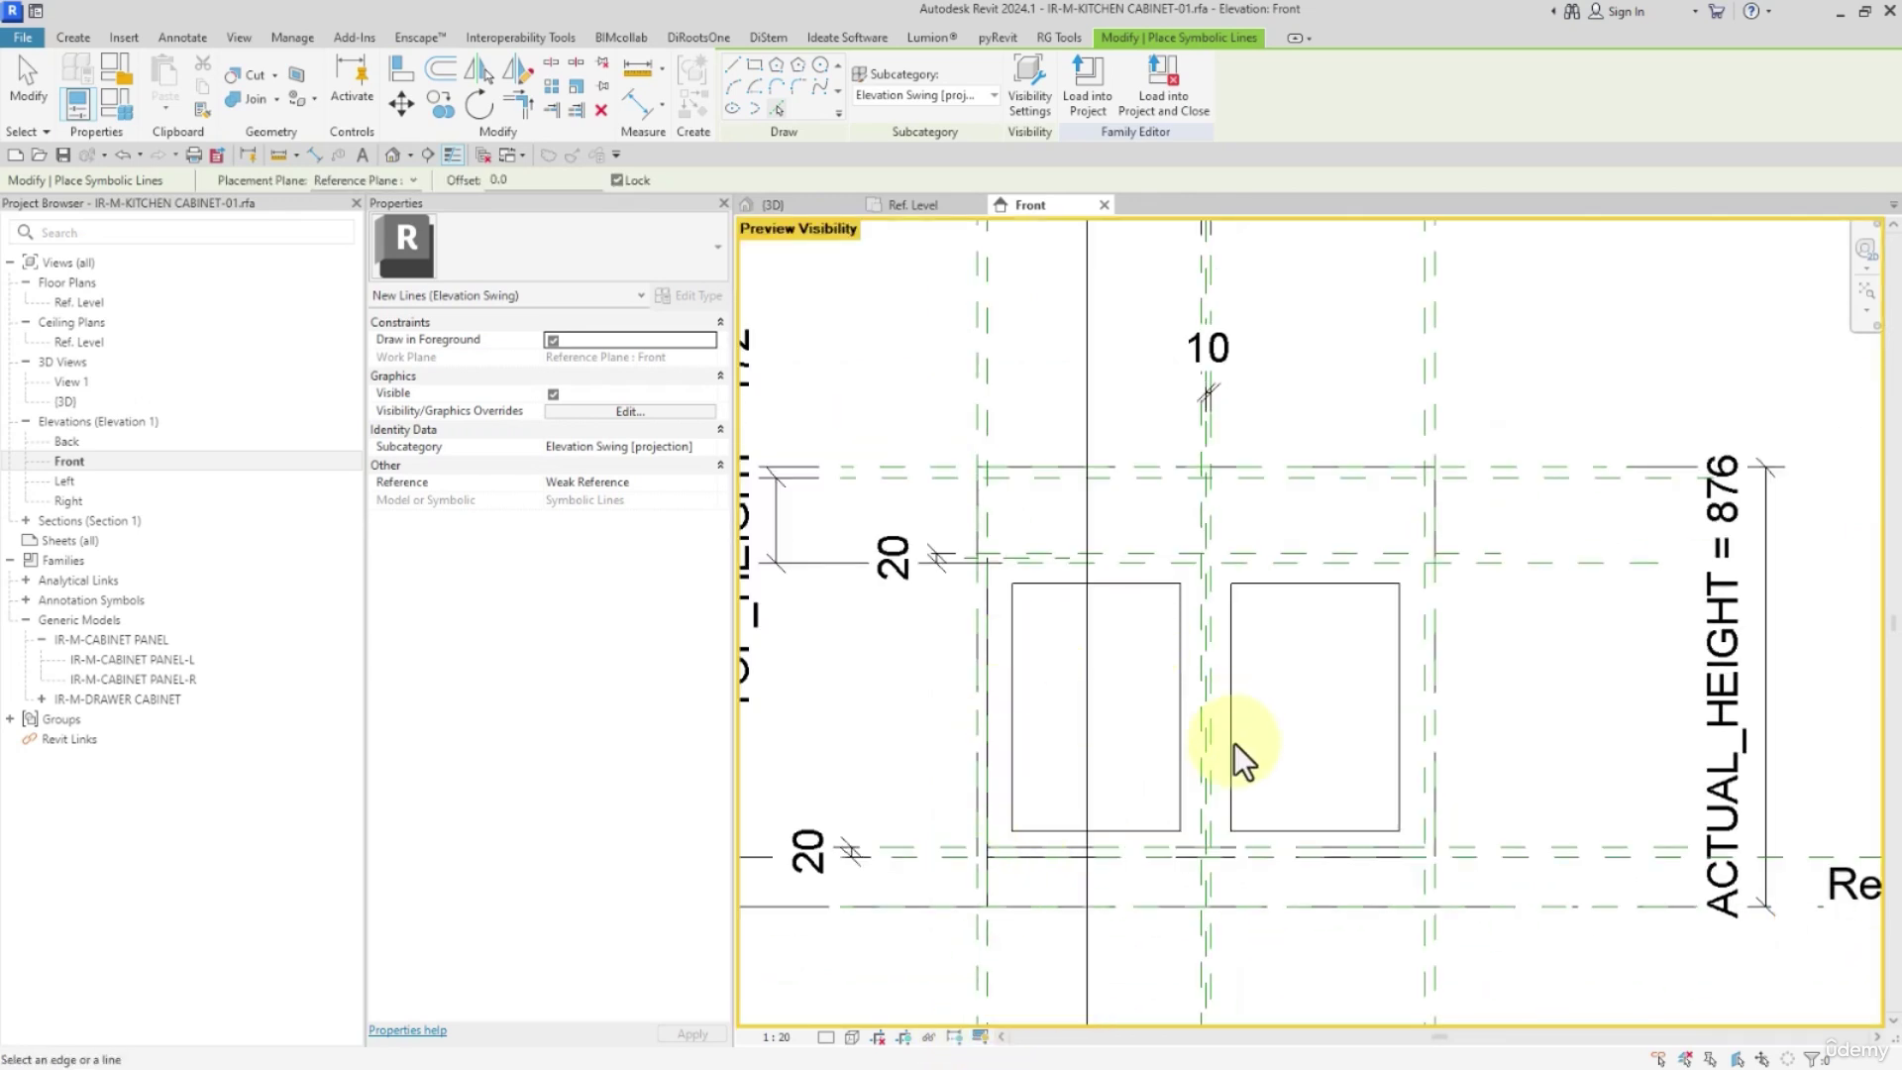
Draw two rectangles of symbolic lines around the left and right drawer fronts, snapping their corners to the reference plane intersections
click(755, 66)
scroll(1030, 530, up, 2)
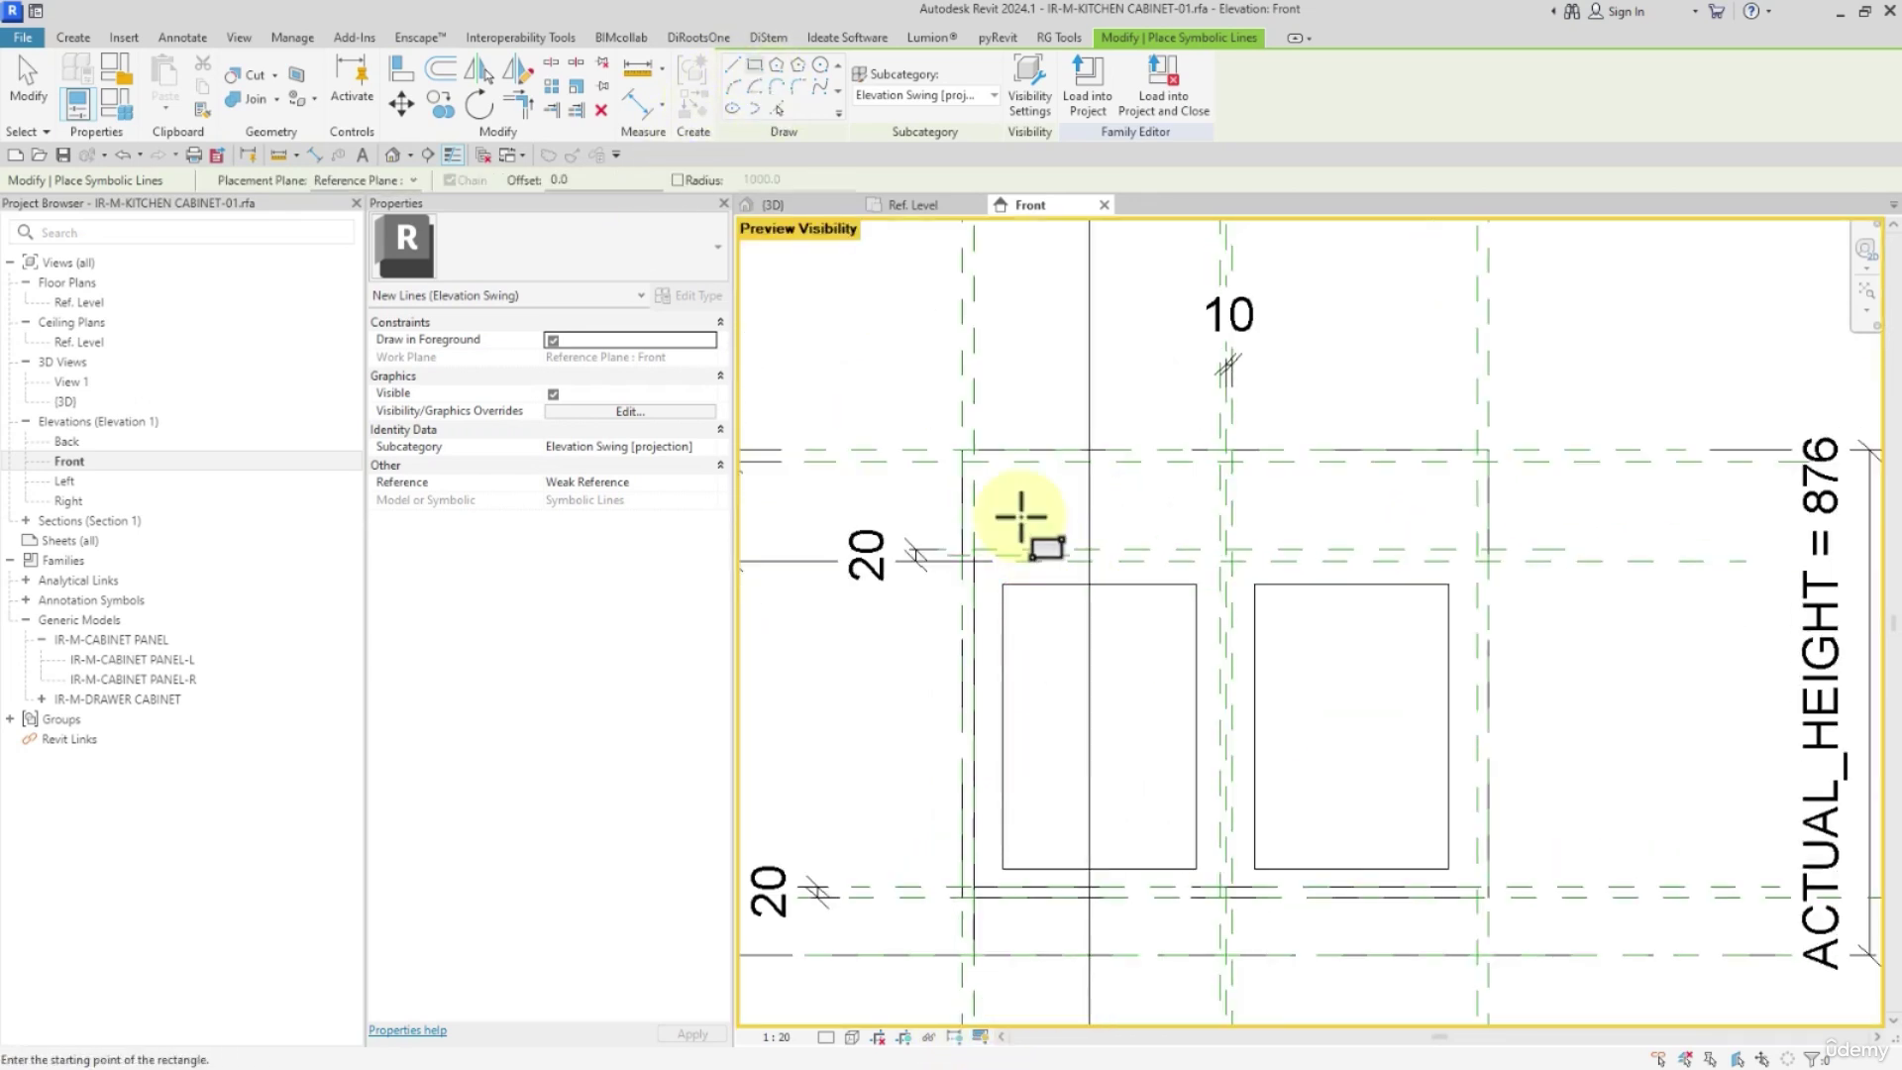
click(987, 481)
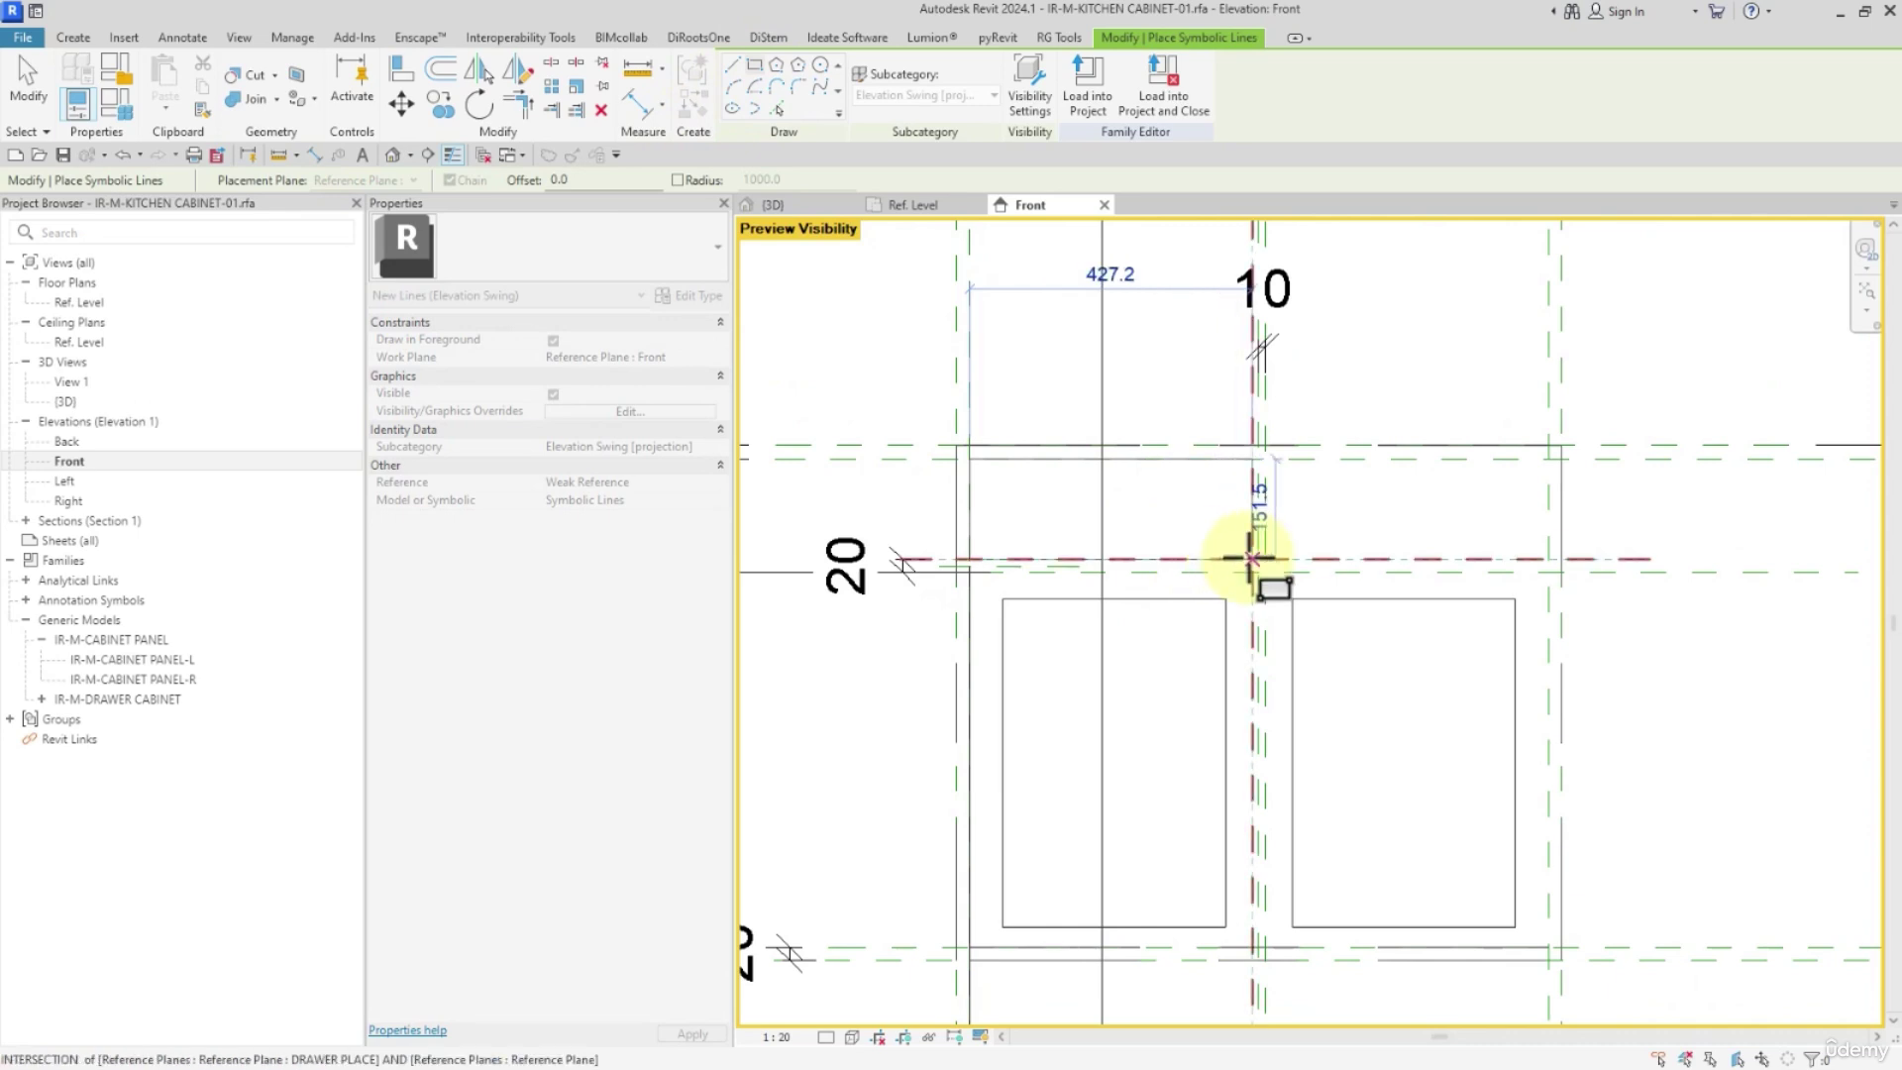
scroll(1245, 554, up, 2)
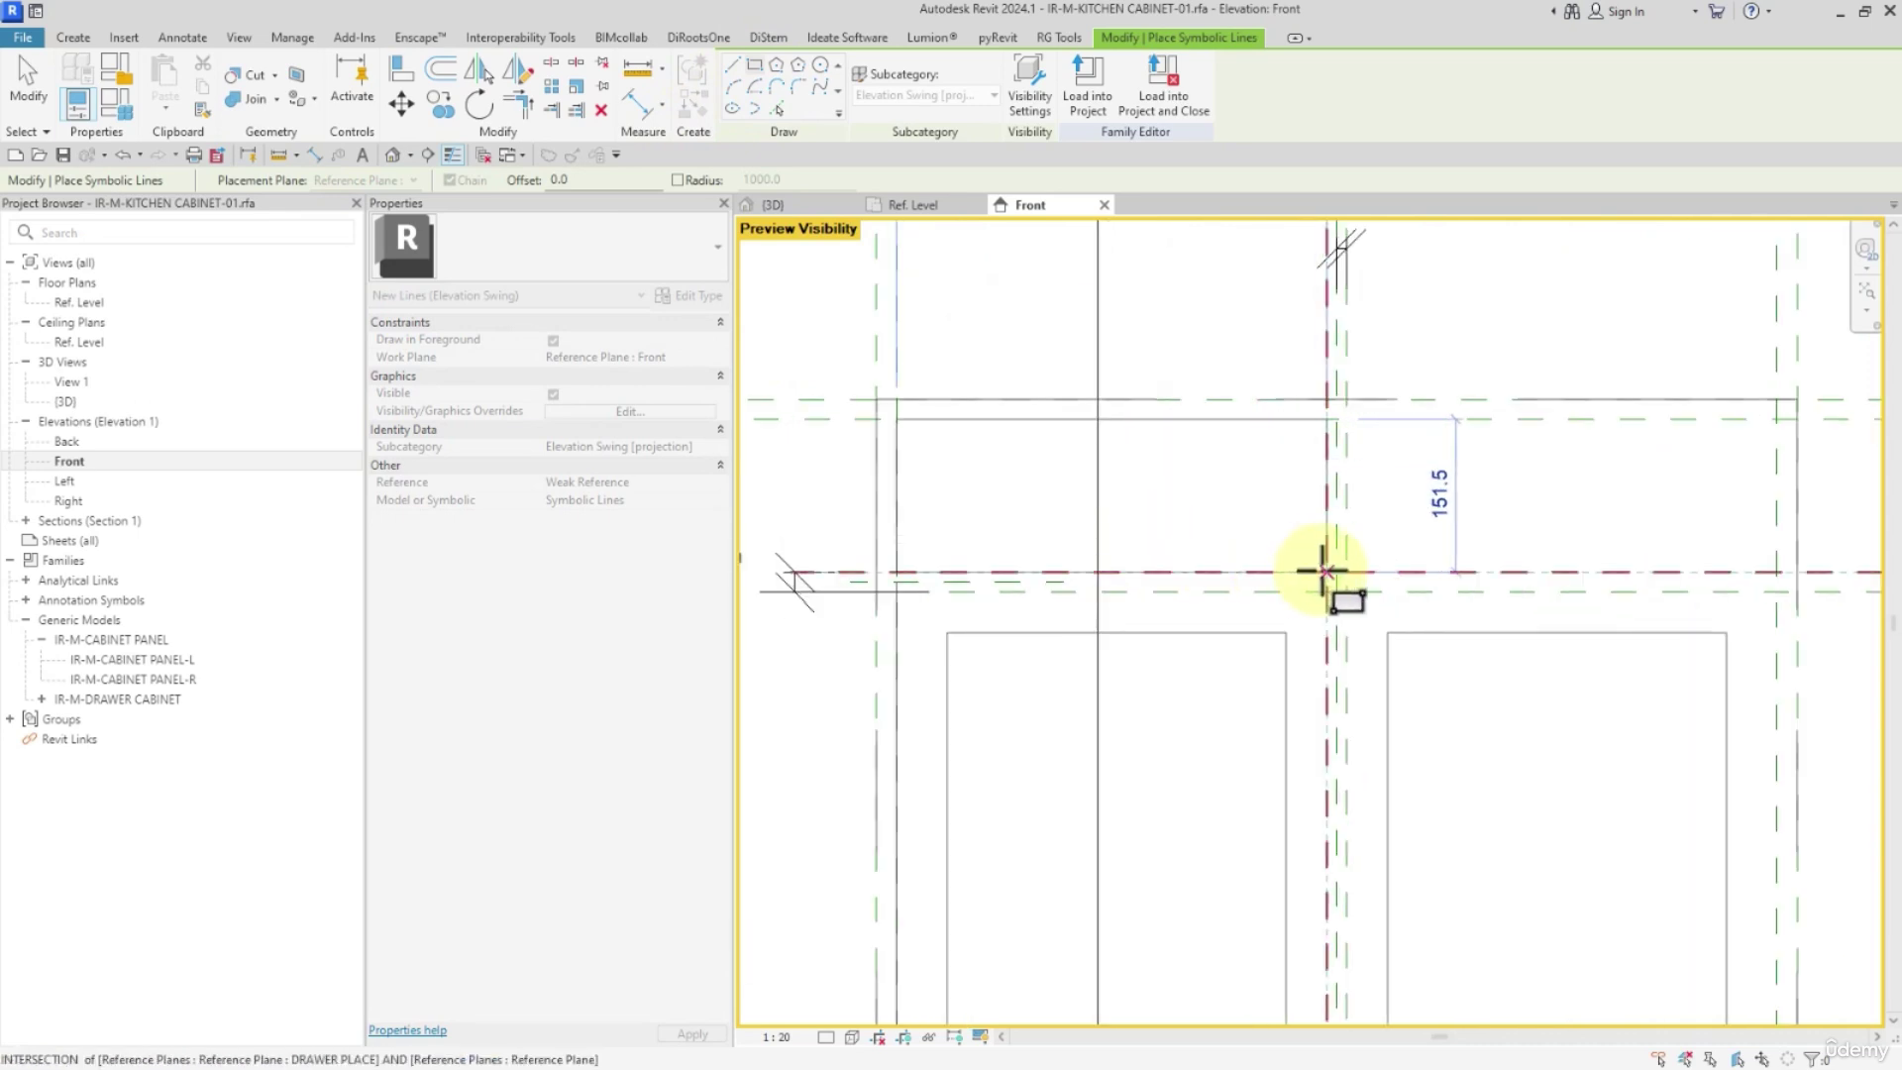
click(1328, 571)
click(1345, 418)
click(1775, 569)
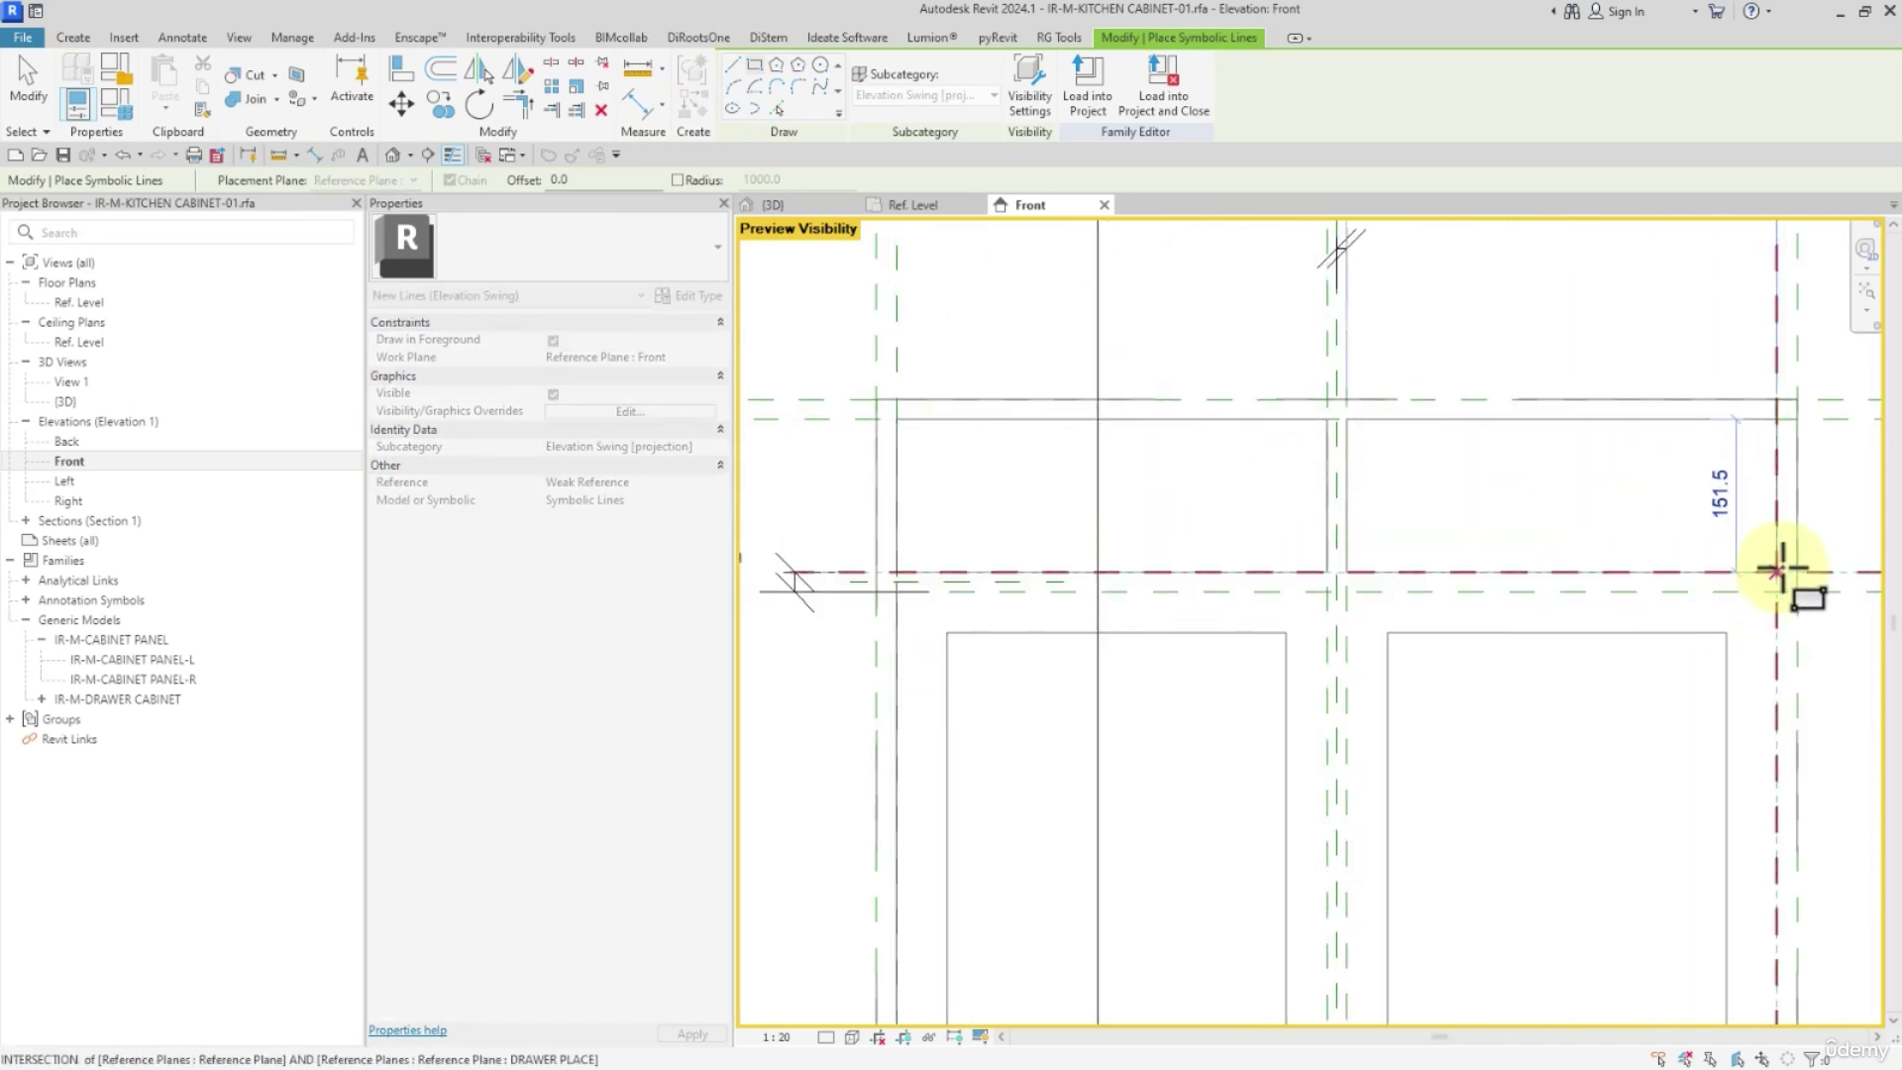
Try to draw a rectangle of symbolic lines around the right door between the reference plane intersections
scroll(1585, 535, down, 2)
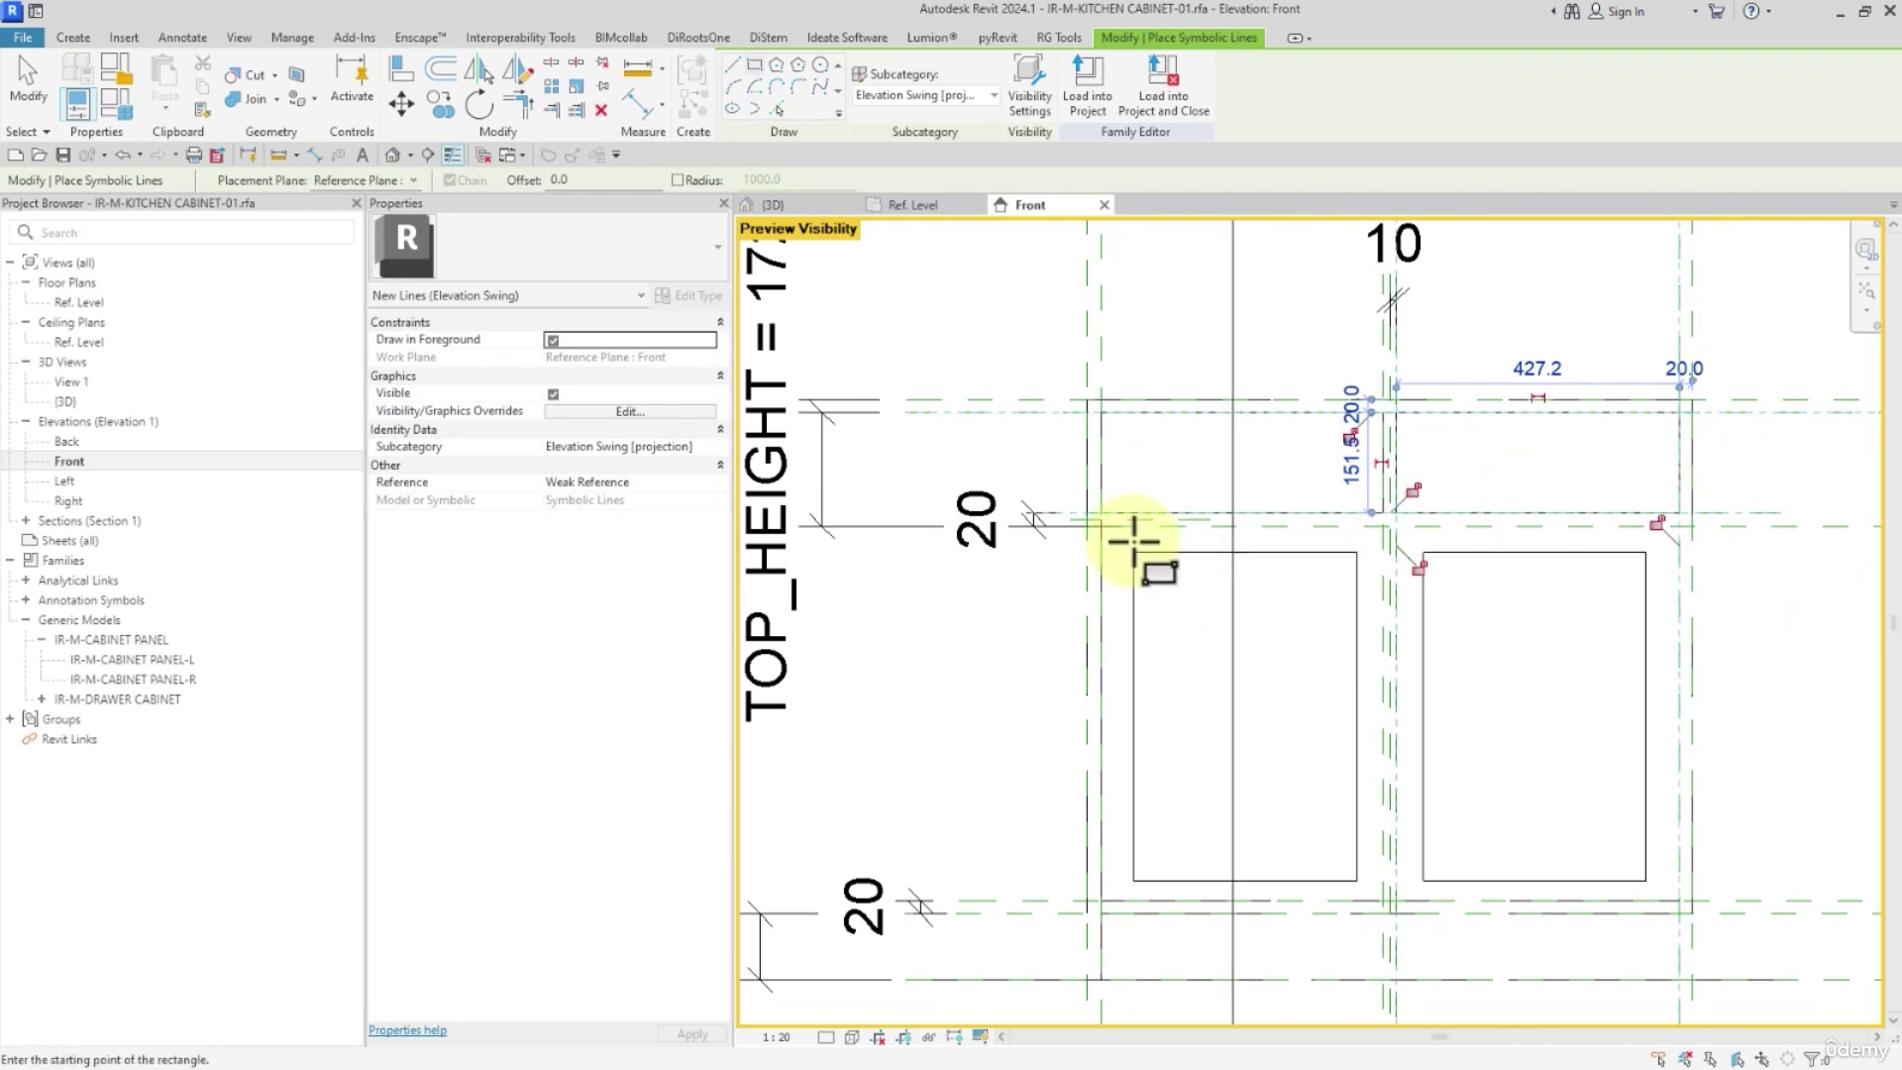
middle_drag(1250, 570, 1166, 540)
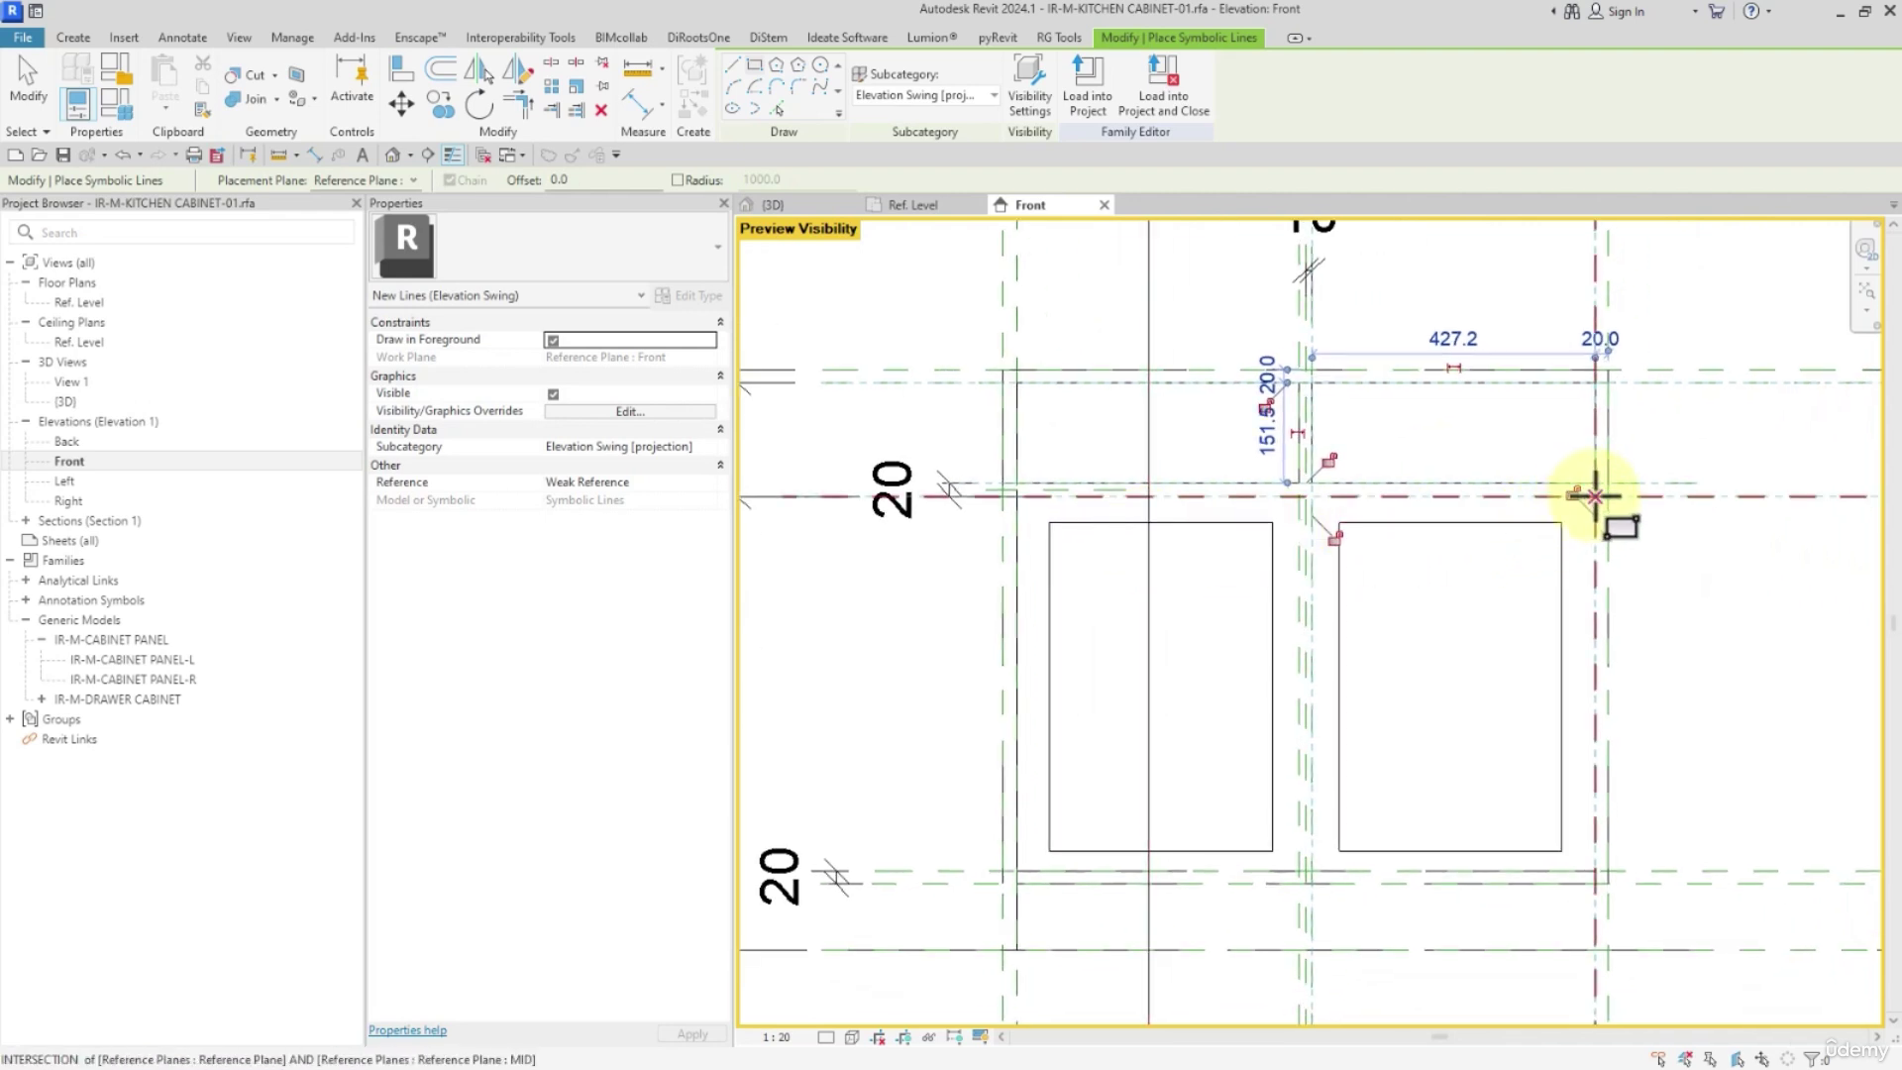
click(1588, 492)
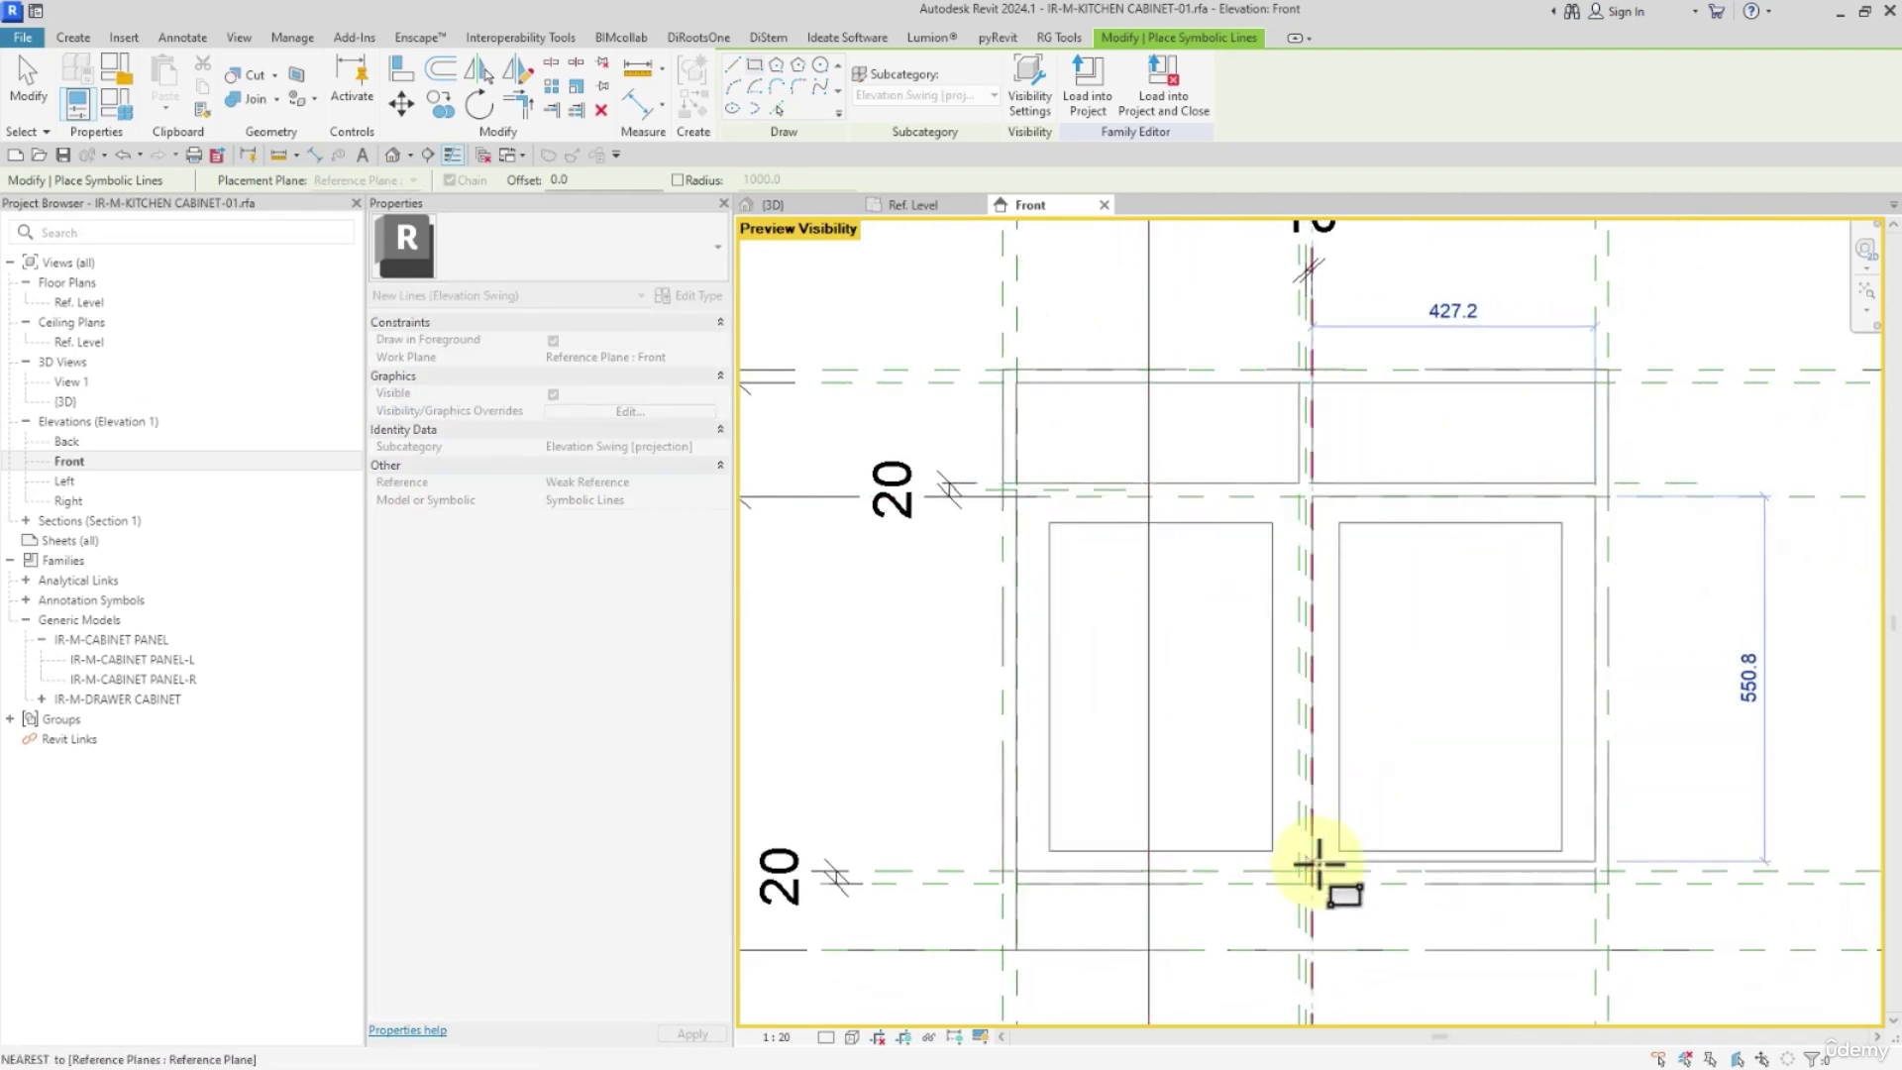
click(1310, 876)
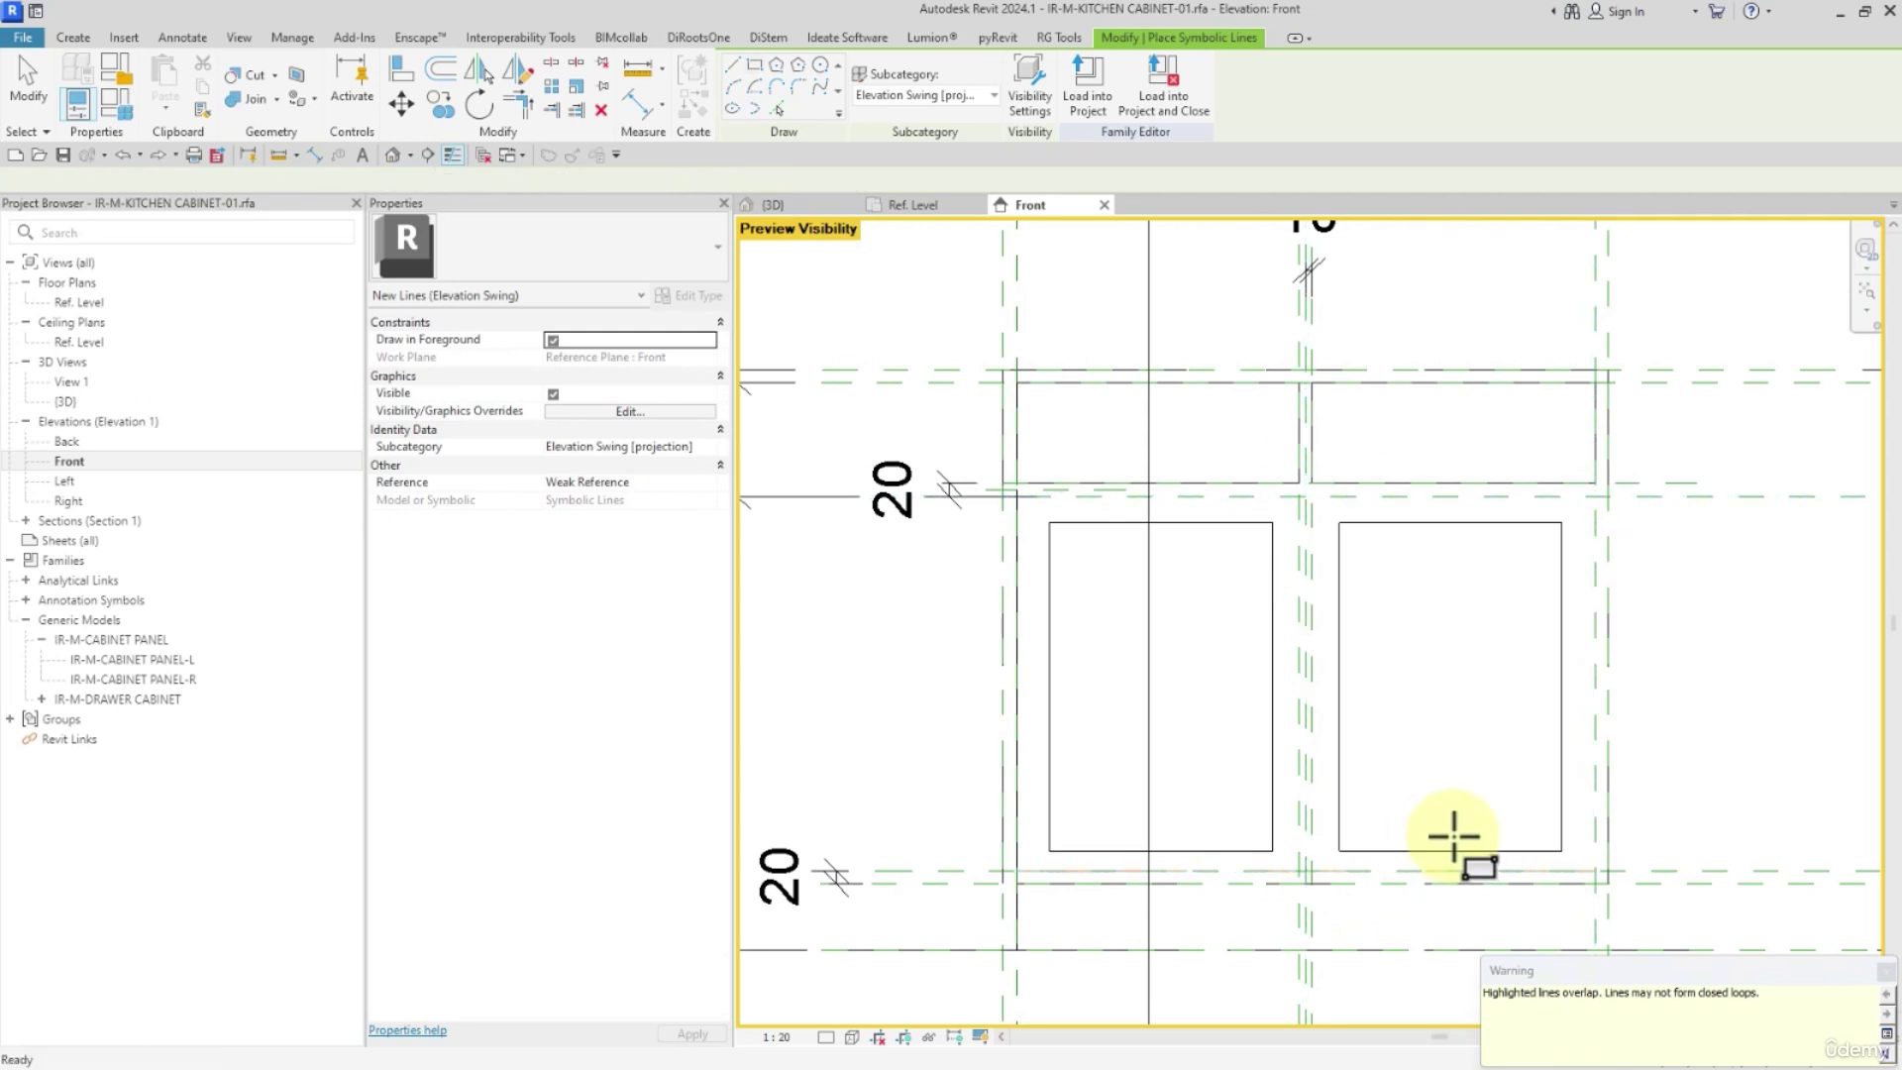
scroll(1381, 879, up, 2)
key(Escape)
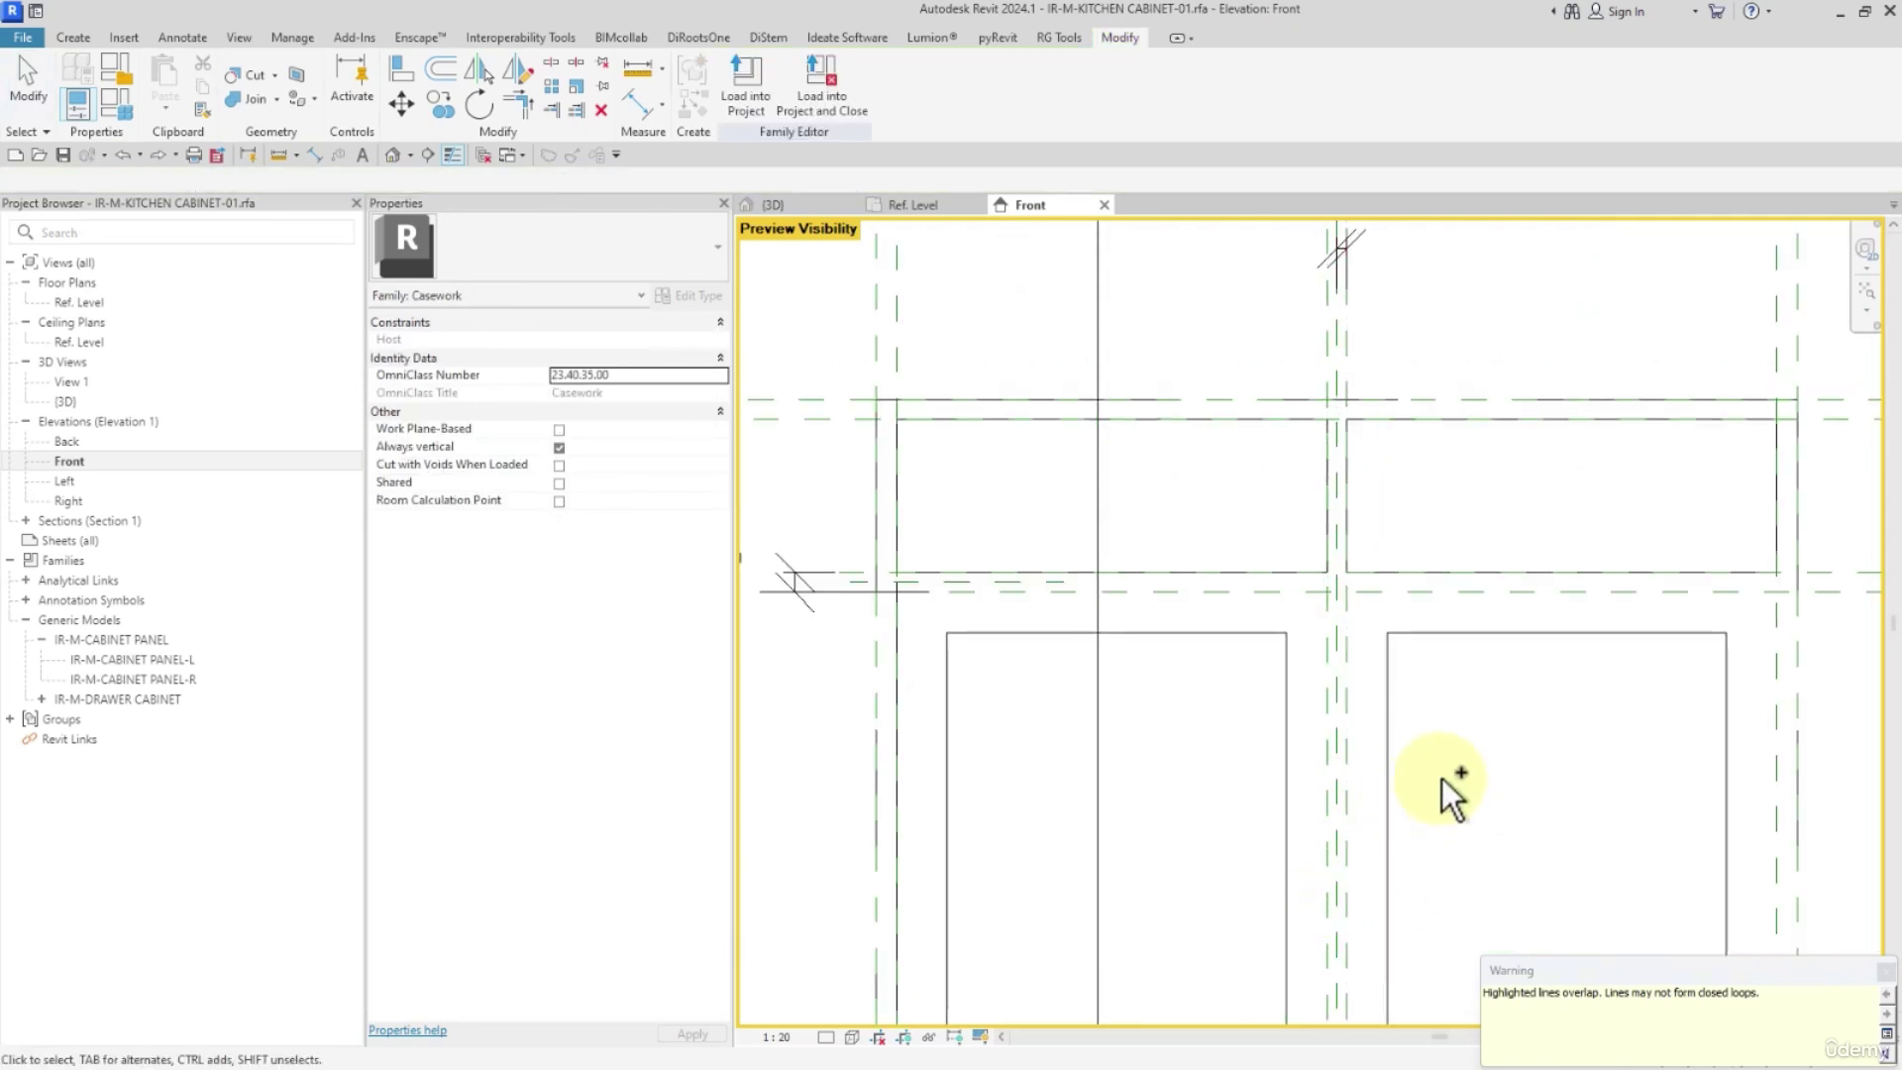
Delete the horizontal symbolic line below the doors and the vertical symbolic line along the left door's outer side
scroll(1417, 738, down, 1)
middle_drag(1369, 725, 1255, 444)
drag(1209, 765, 1316, 787)
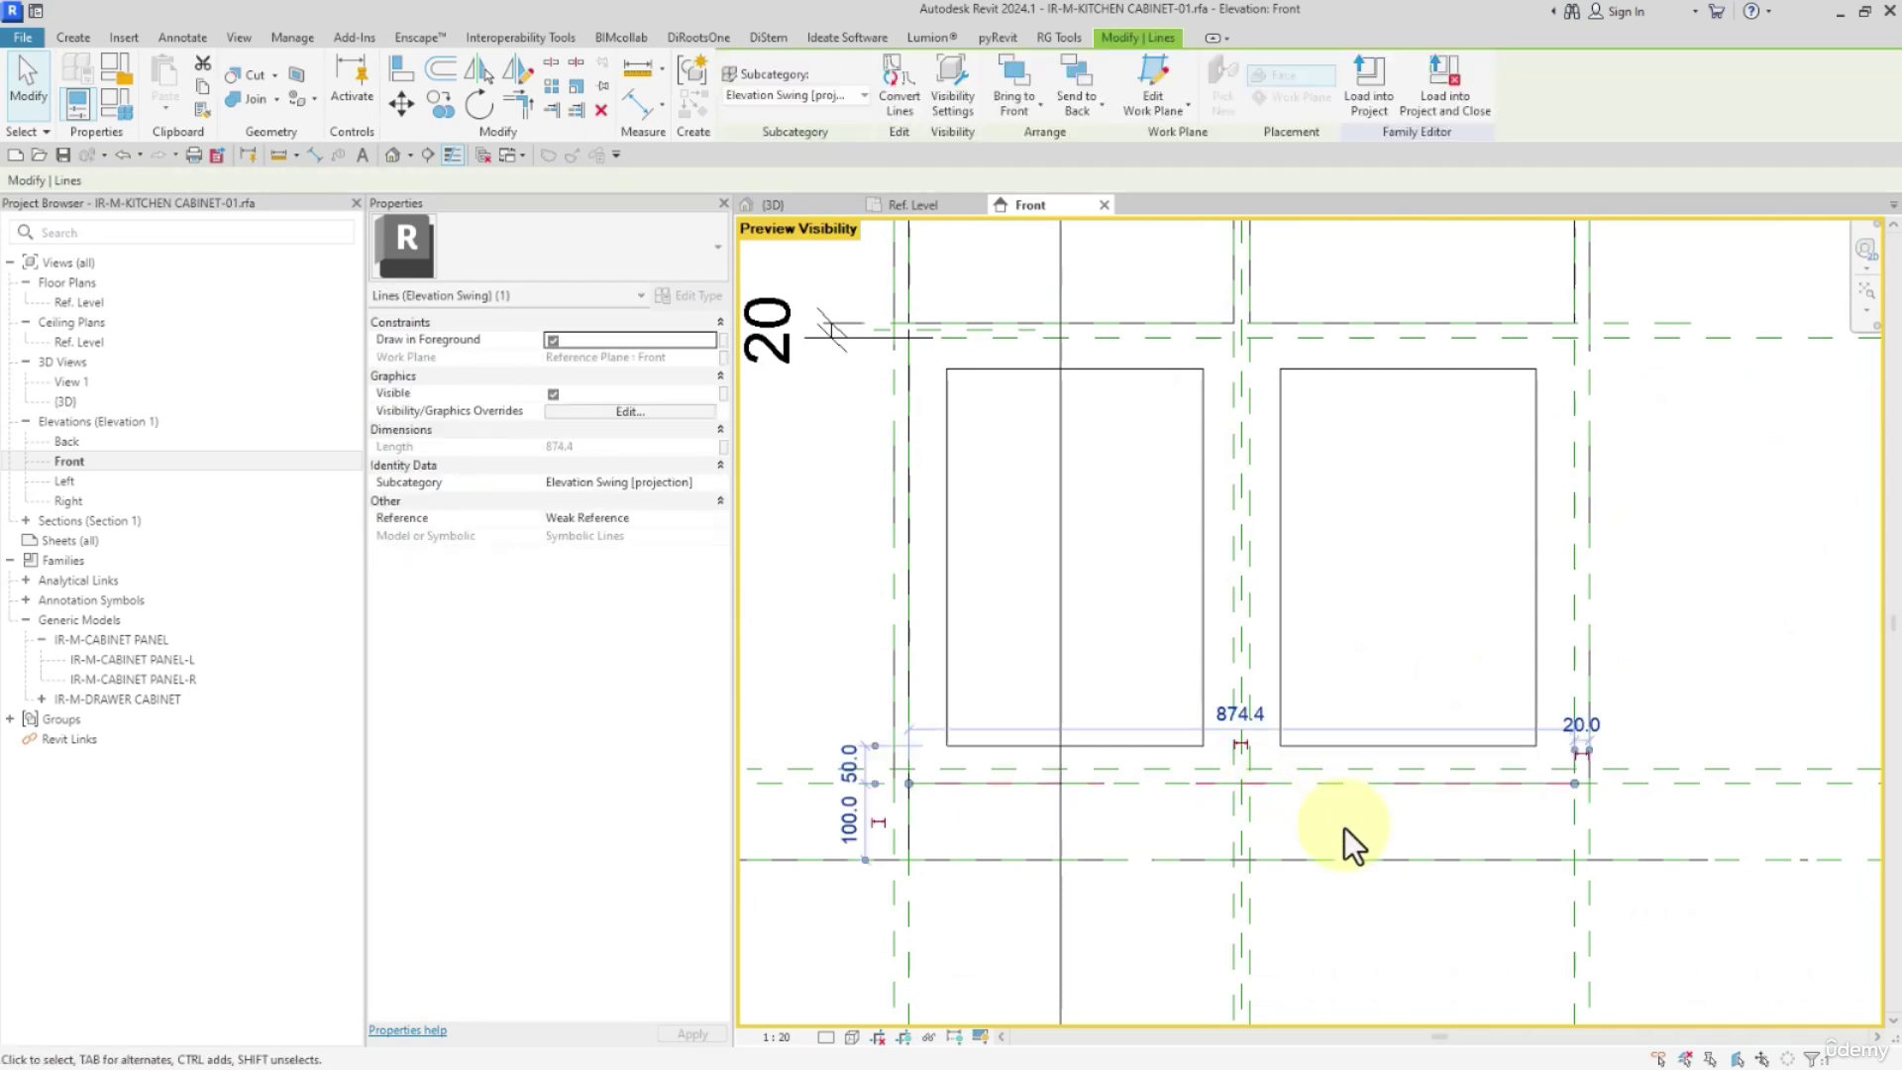
key(Delete)
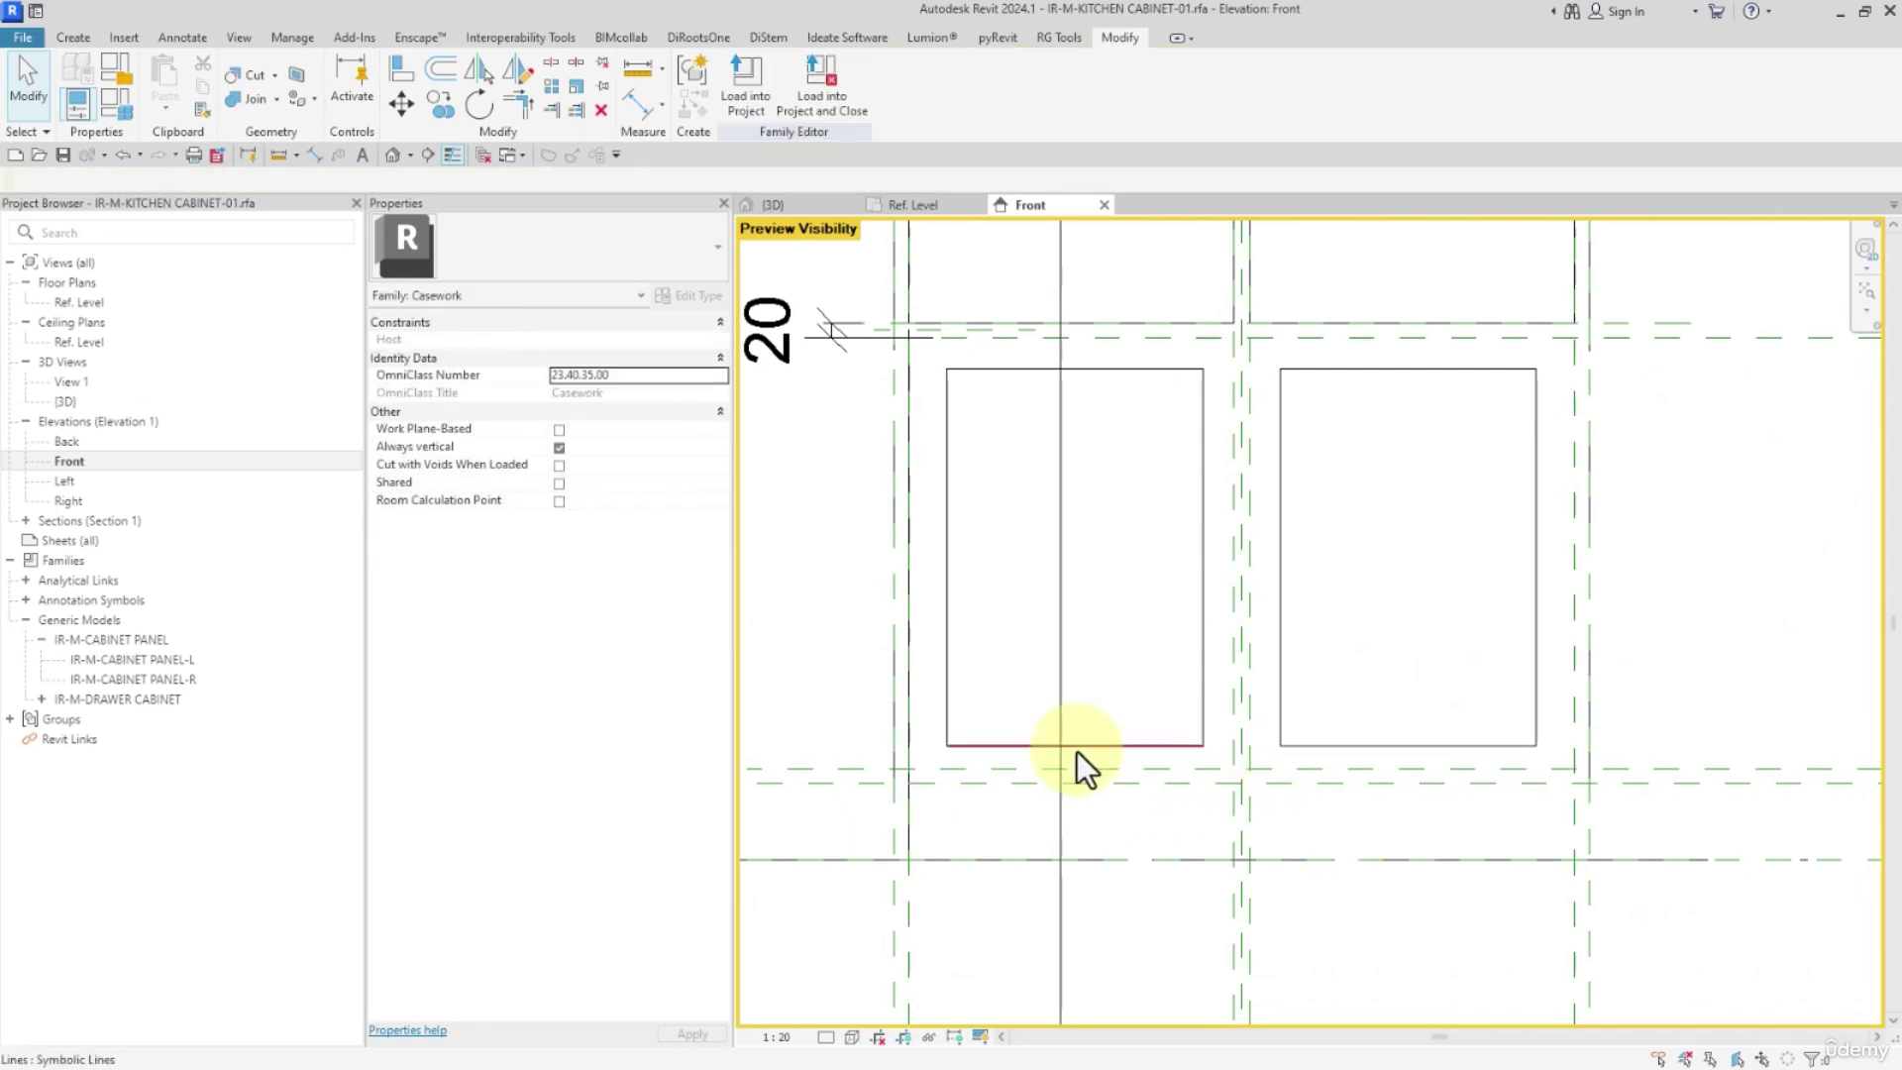
click(912, 646)
key(Delete)
click(960, 341)
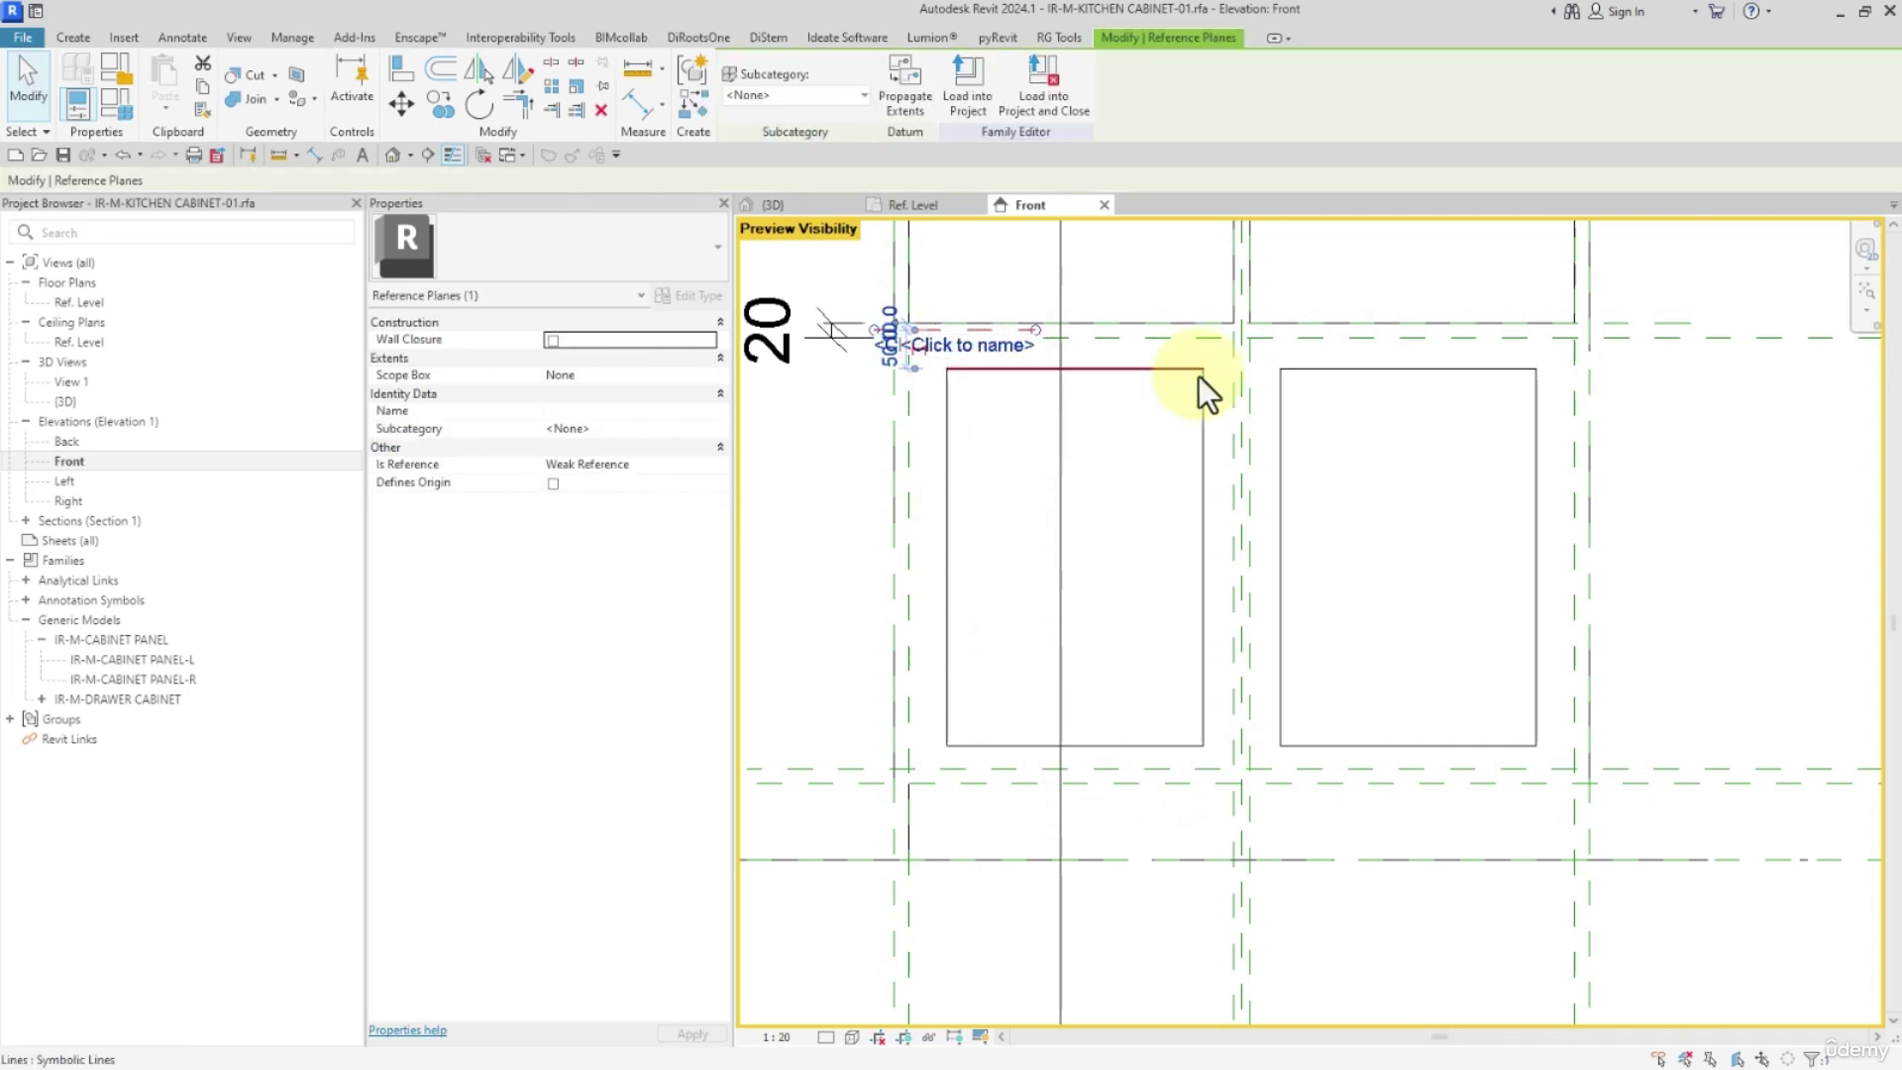
click(1681, 408)
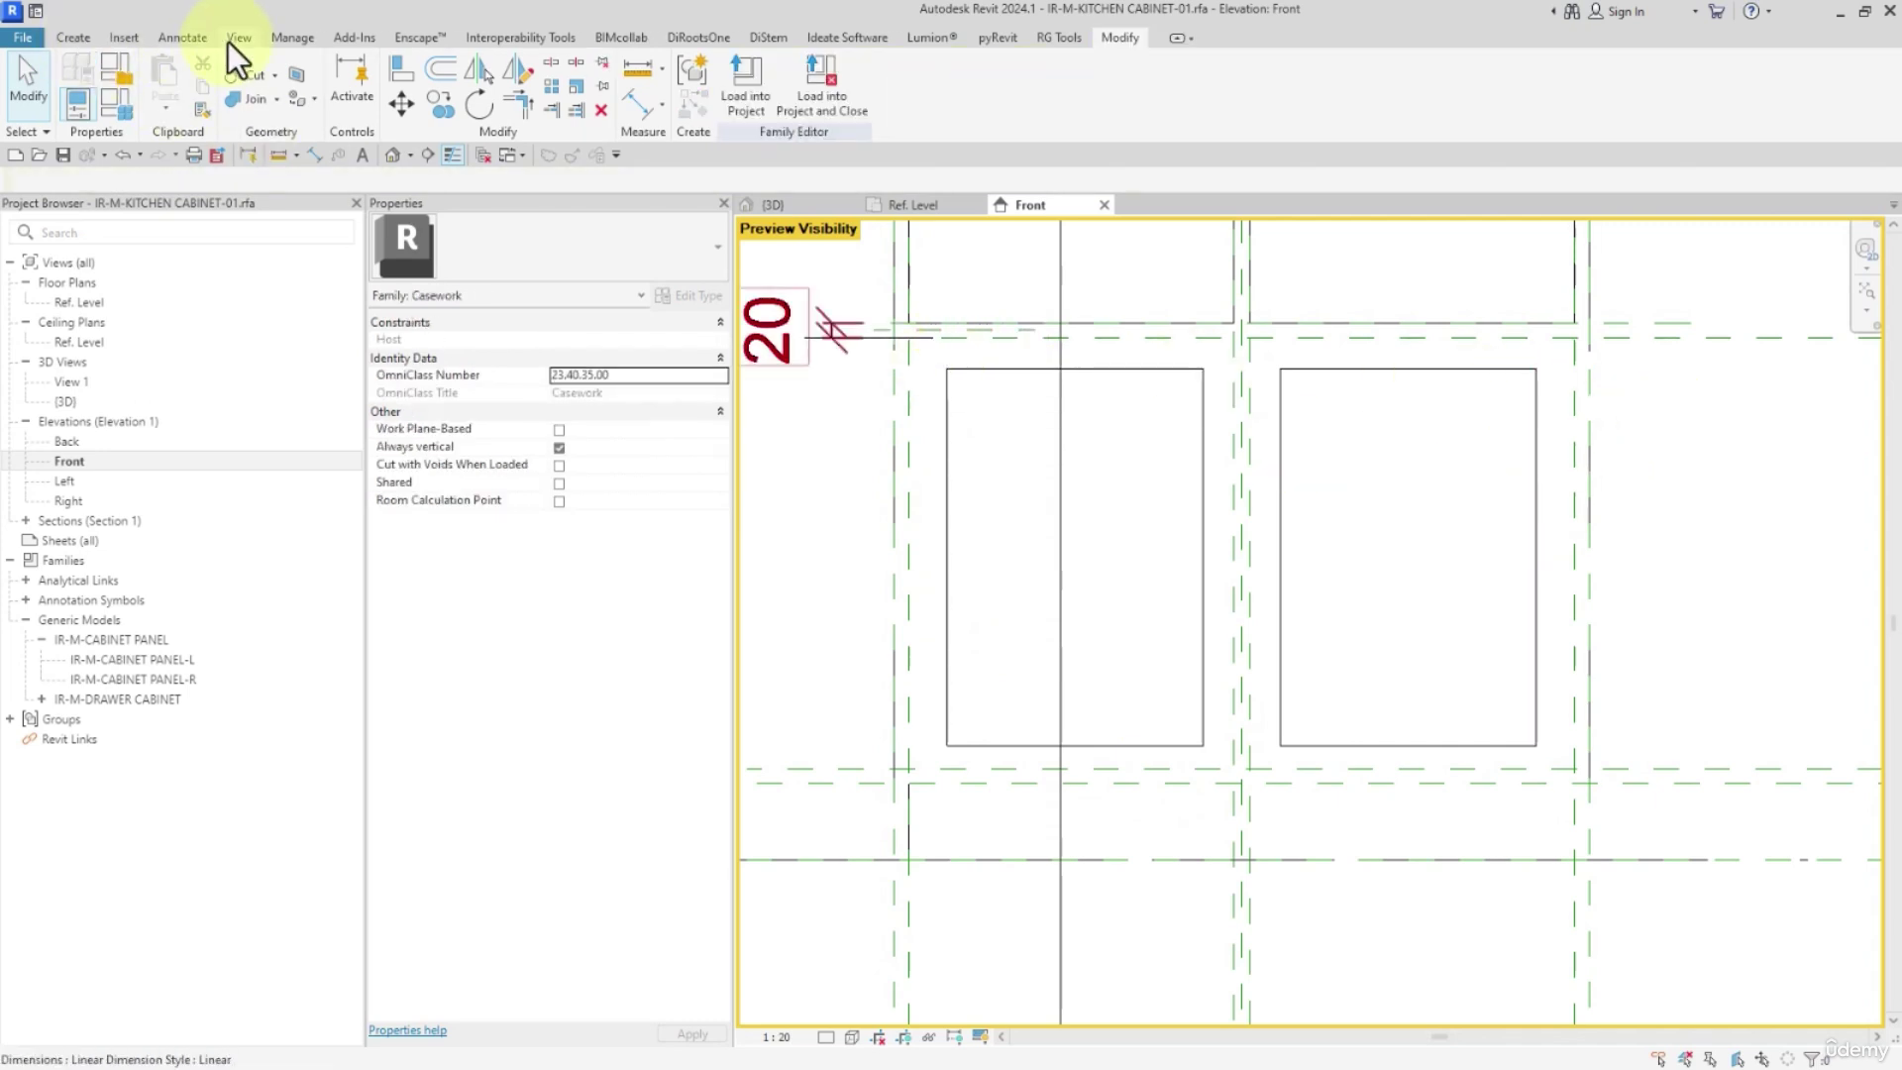
Draw one symbolic line rectangle enclosing both doors, from the left door's upper-left corner to the right door's lower-right corner
click(196, 40)
click(314, 95)
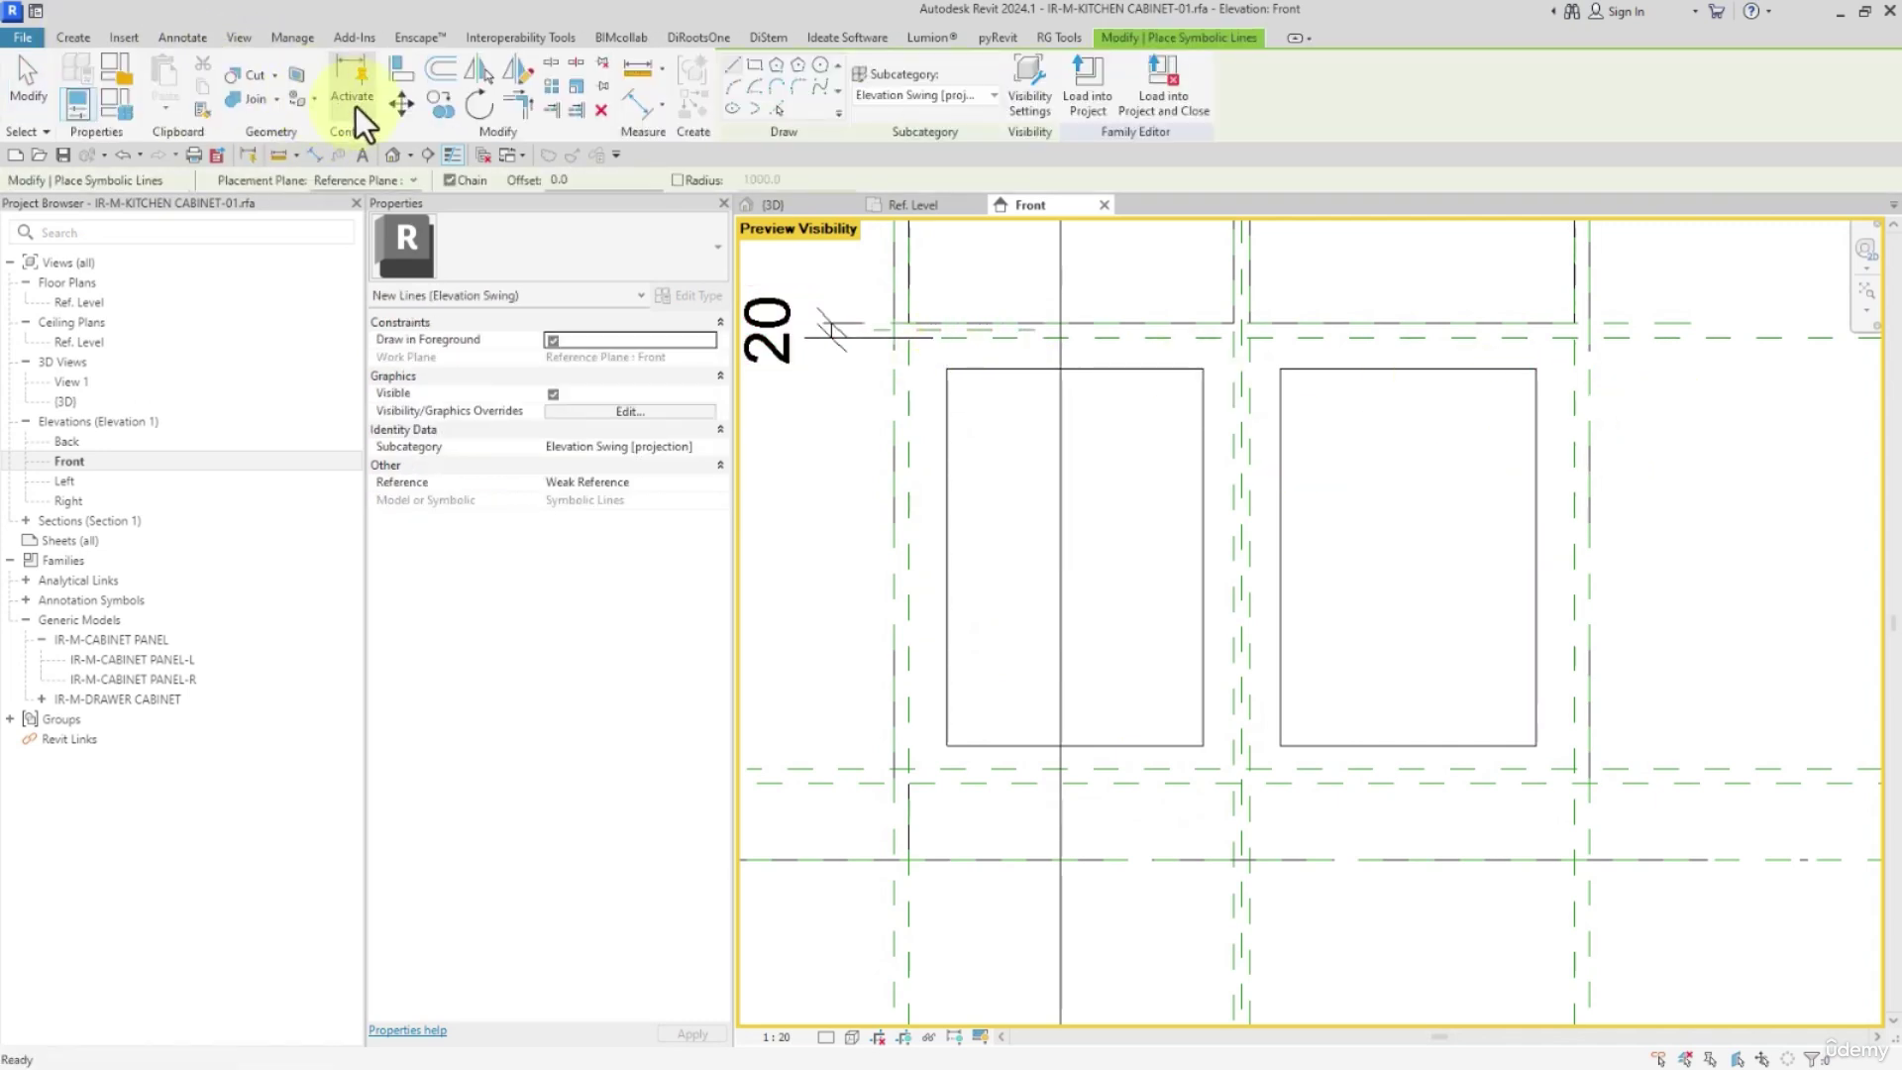
click(755, 65)
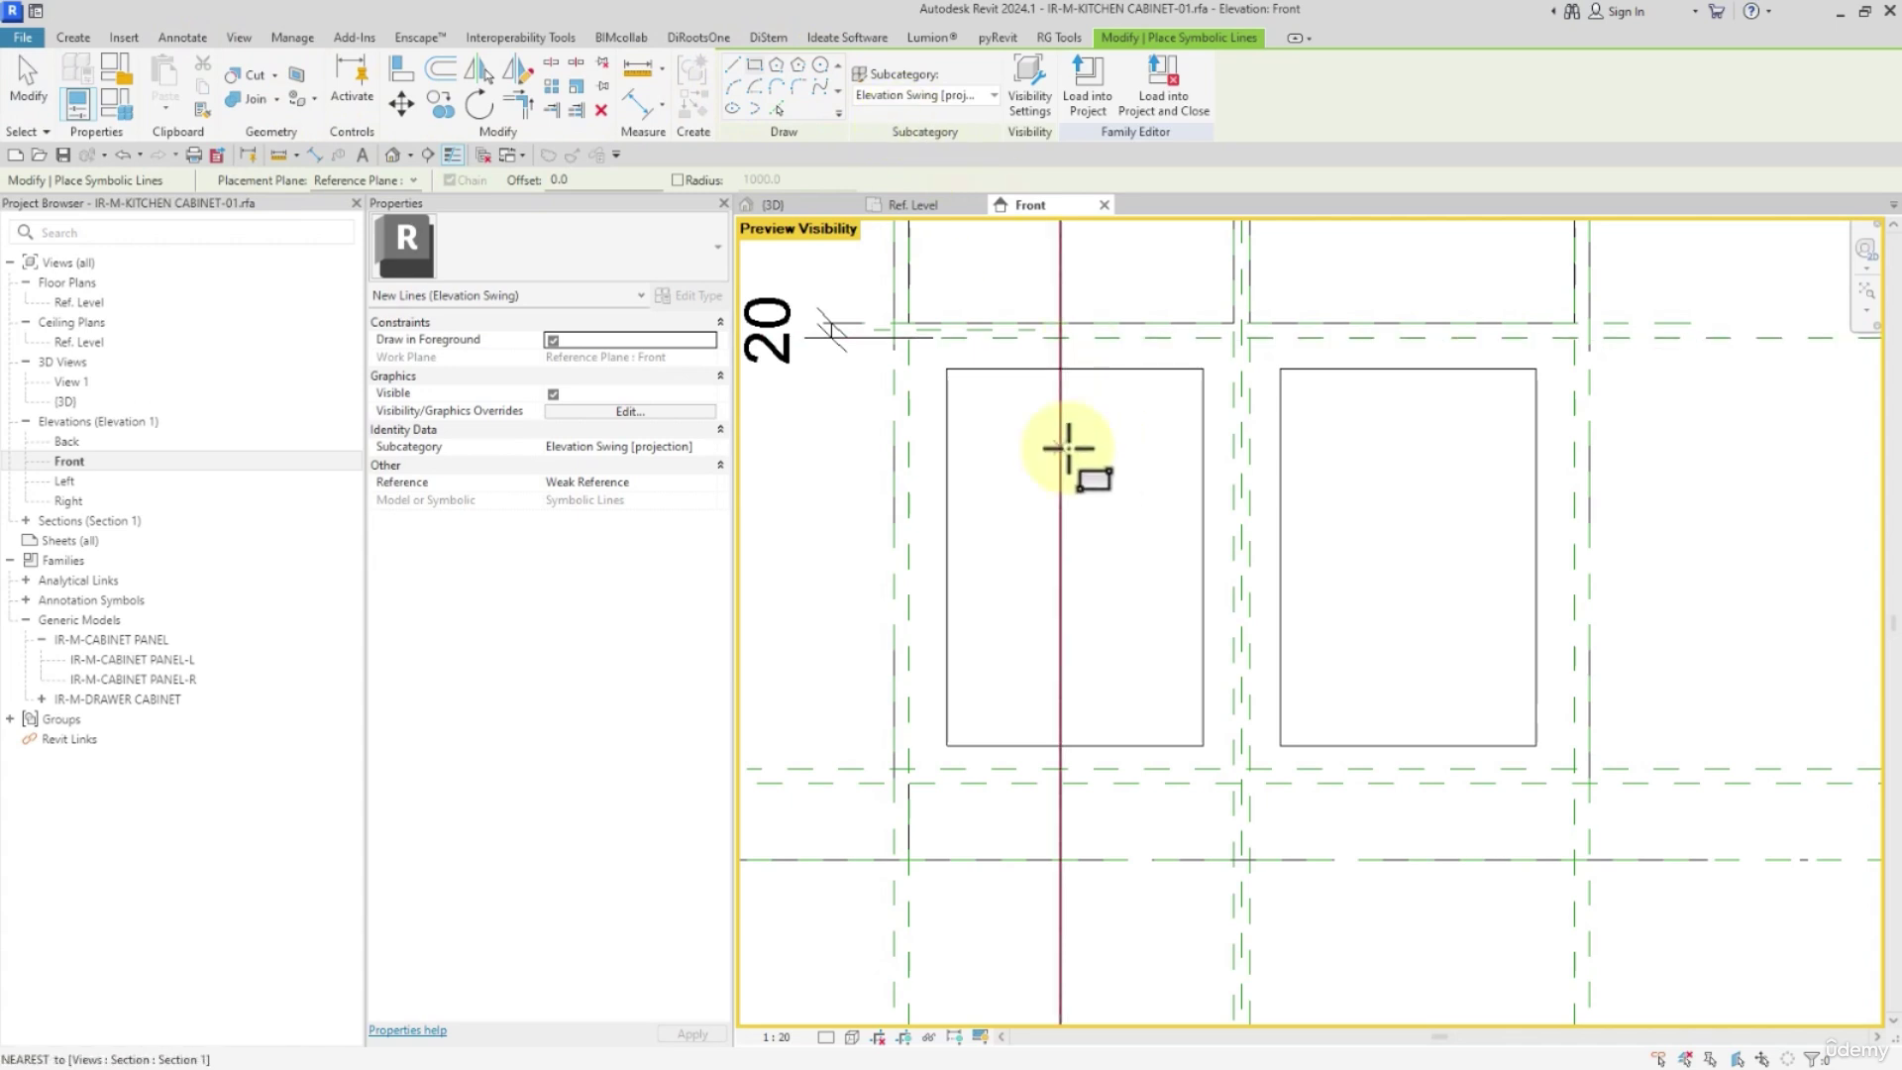
click(909, 338)
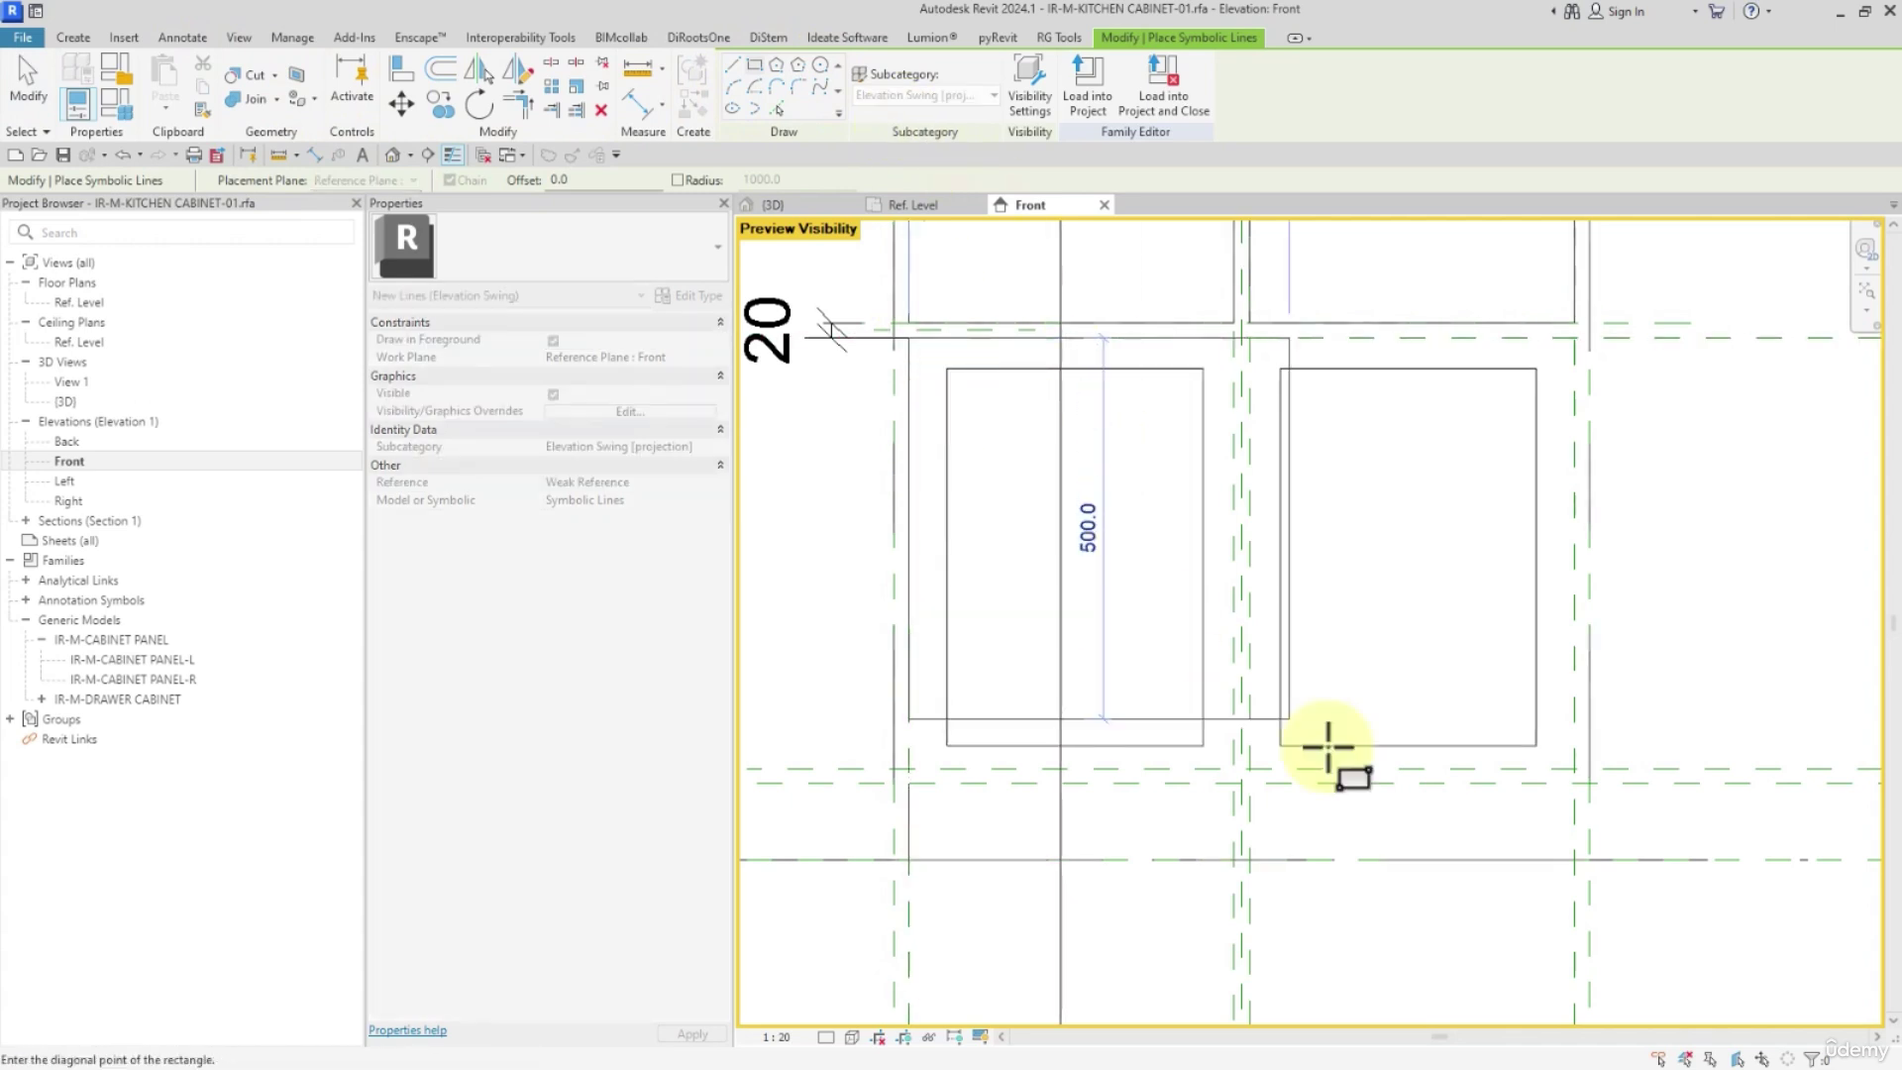
click(1574, 783)
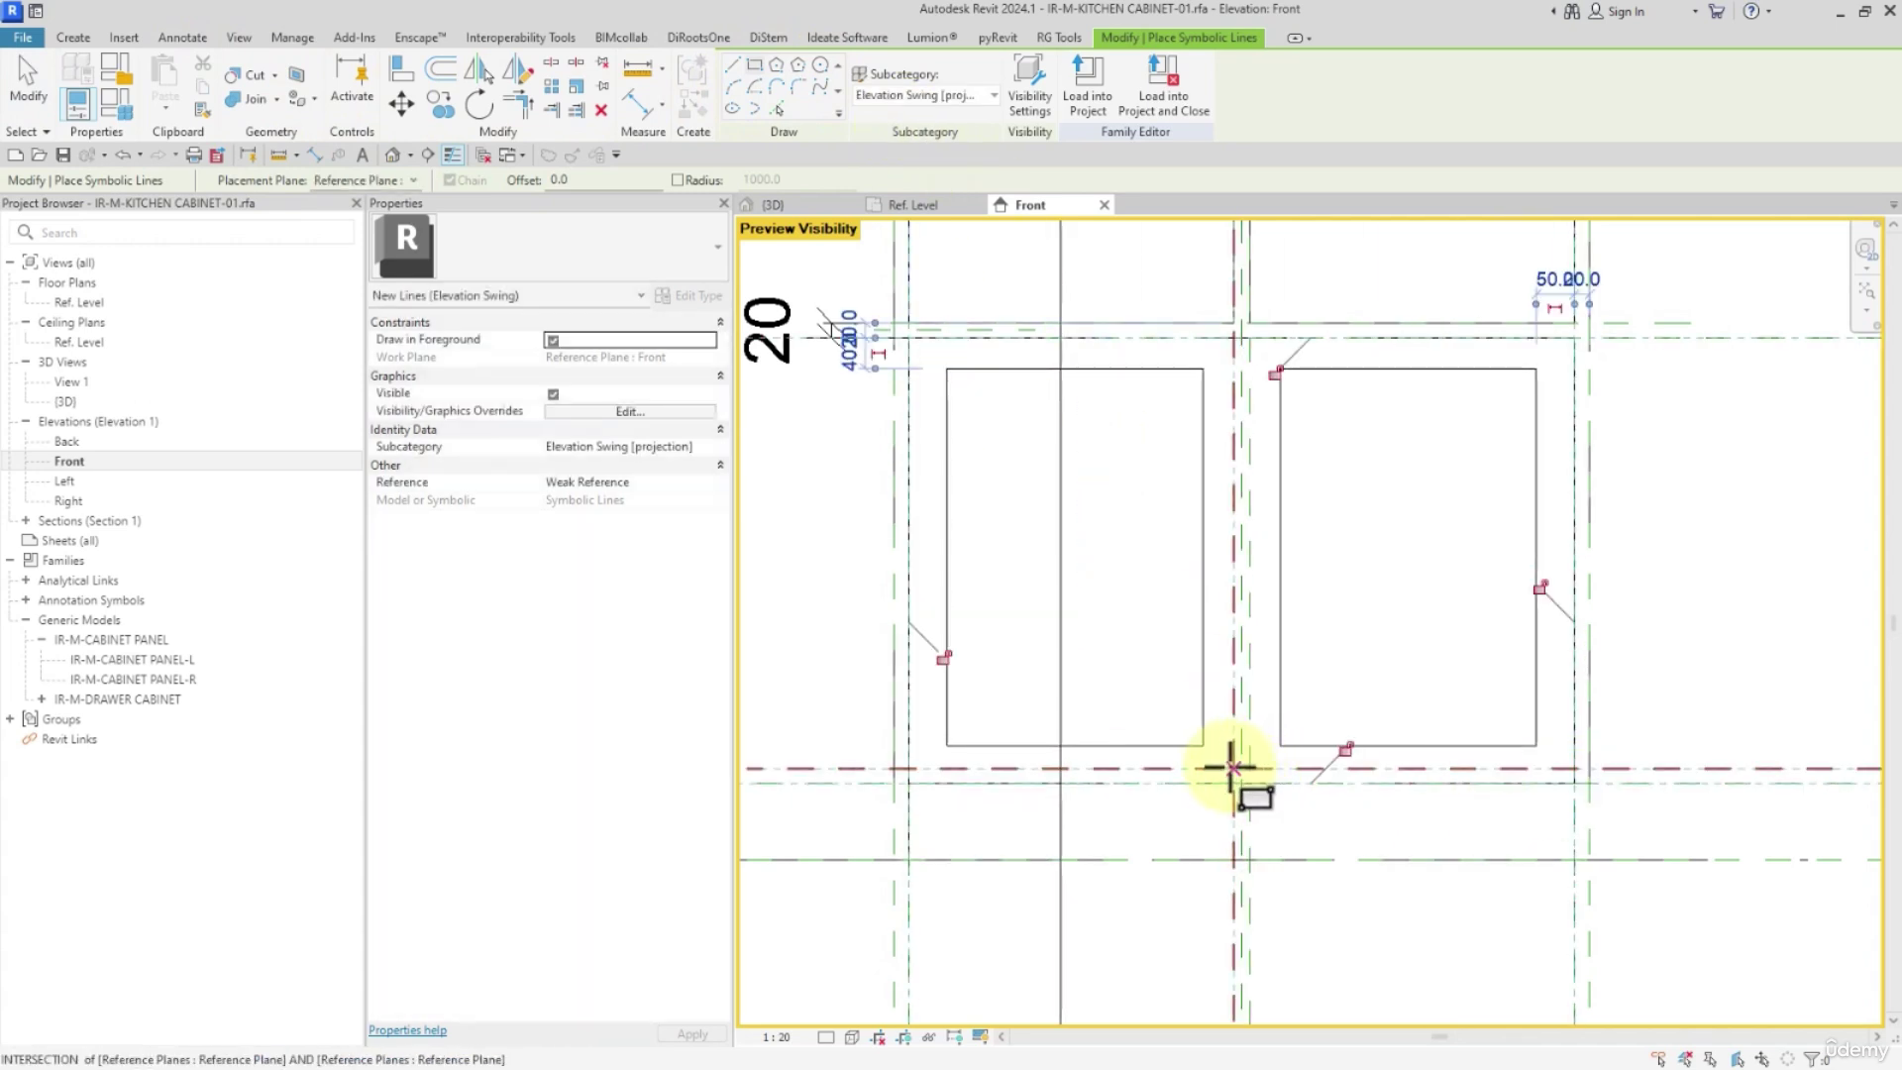
click(1235, 769)
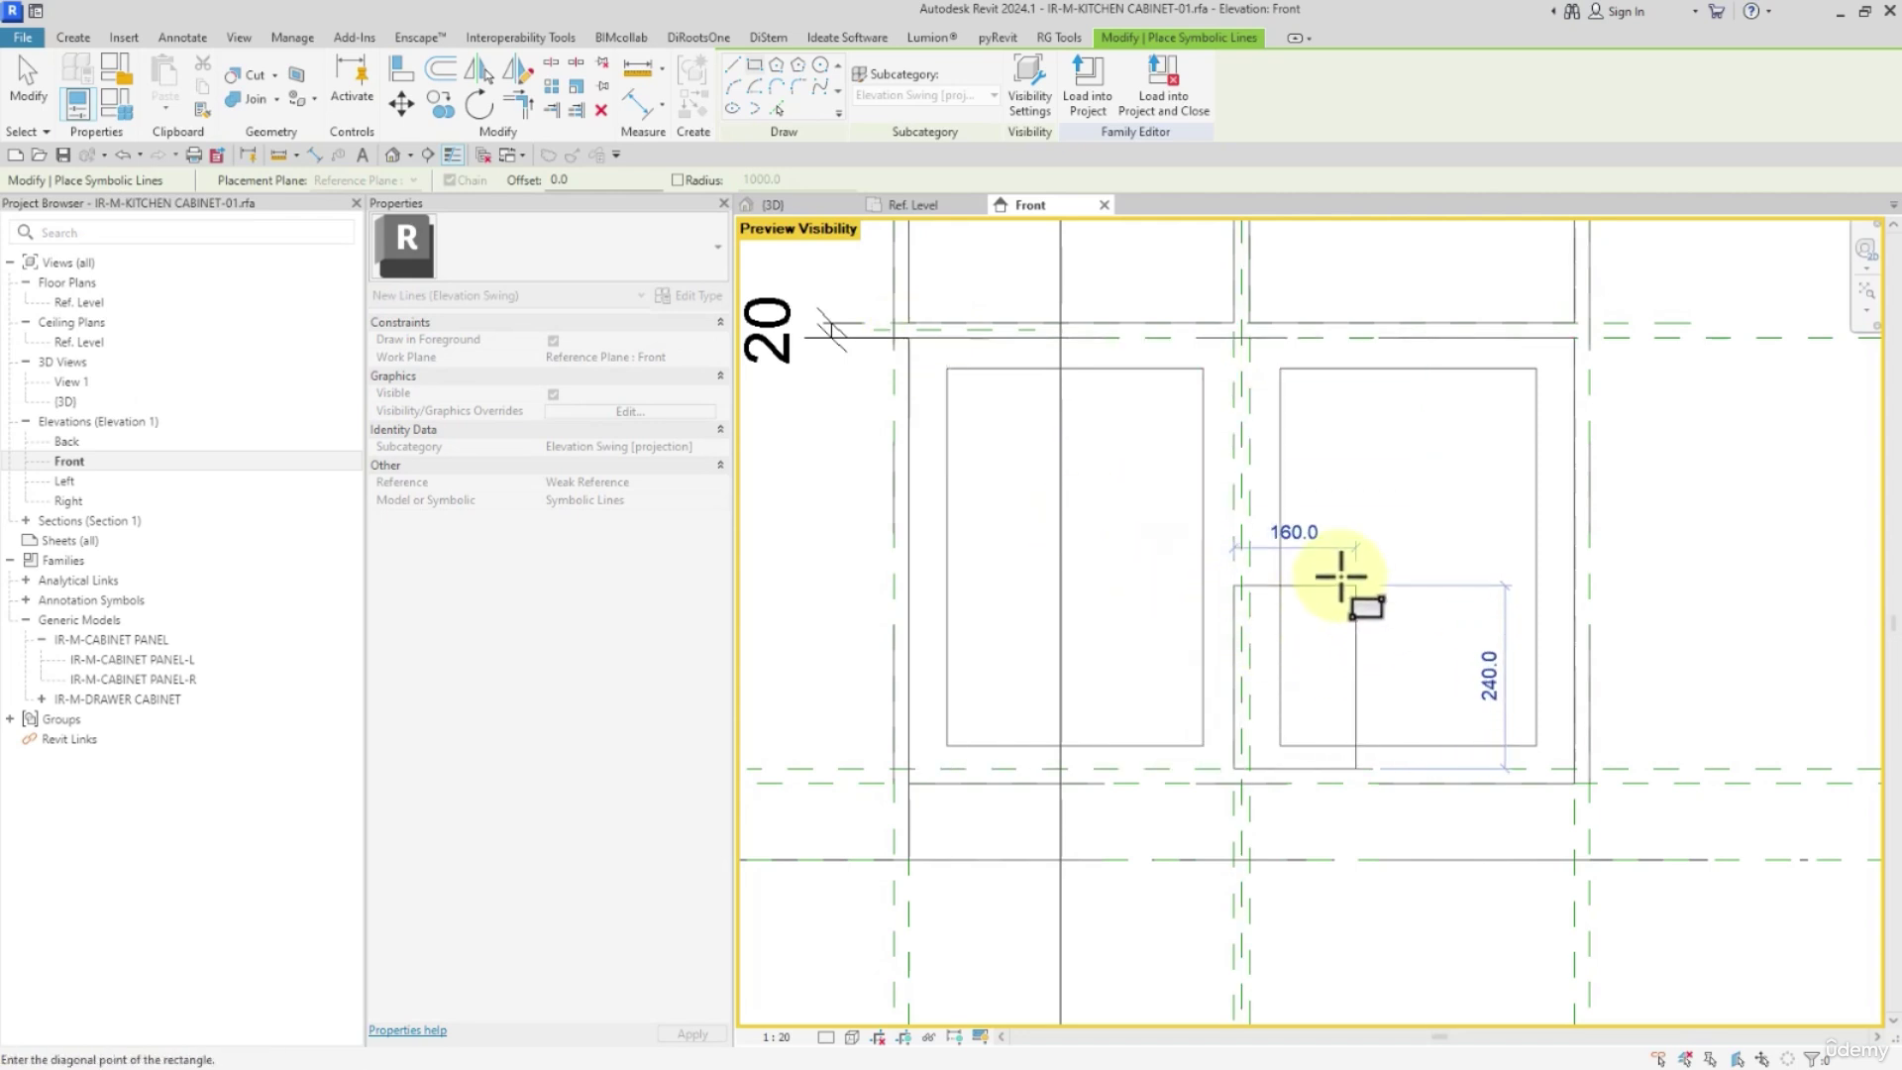
right_click(1266, 378)
click(1318, 390)
scroll(882, 595, down, 1)
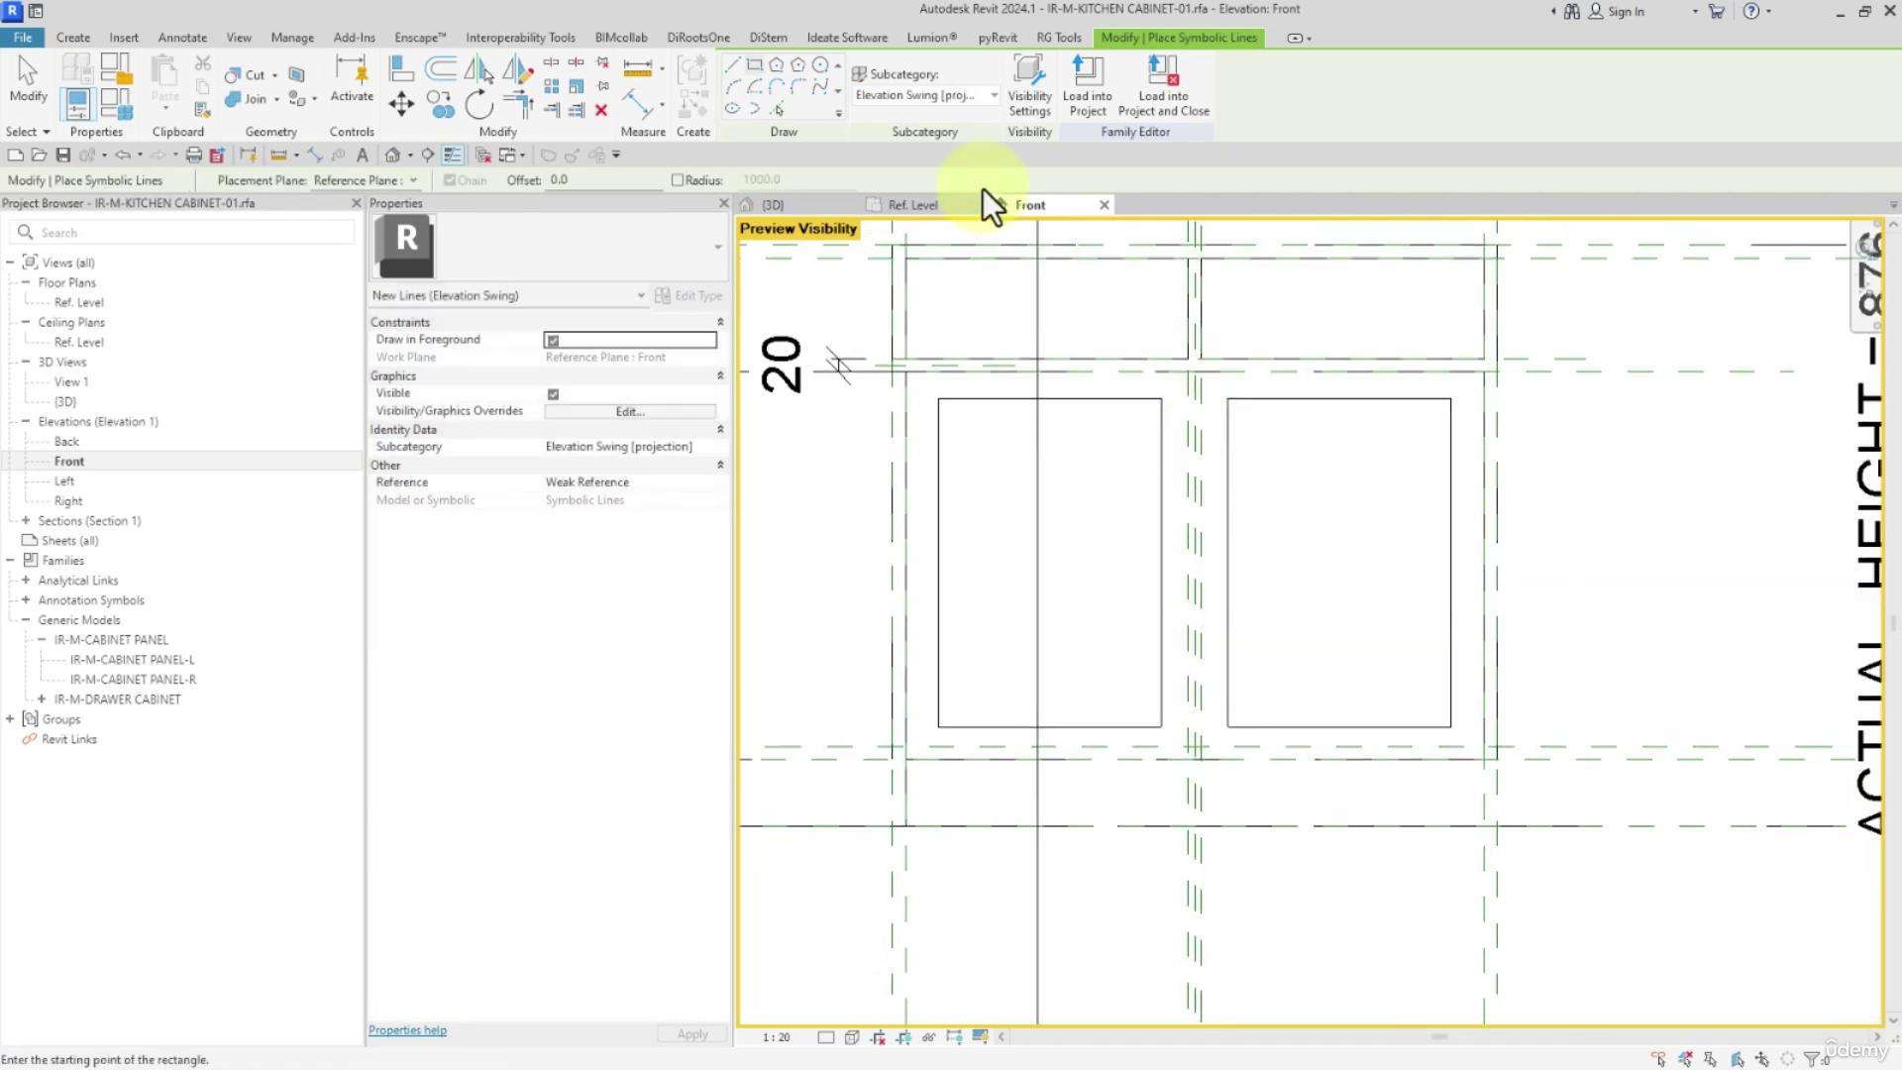
Draw two vertical symbolic lines marking the gap between the doors, from the top to the bottom of their outline
click(733, 66)
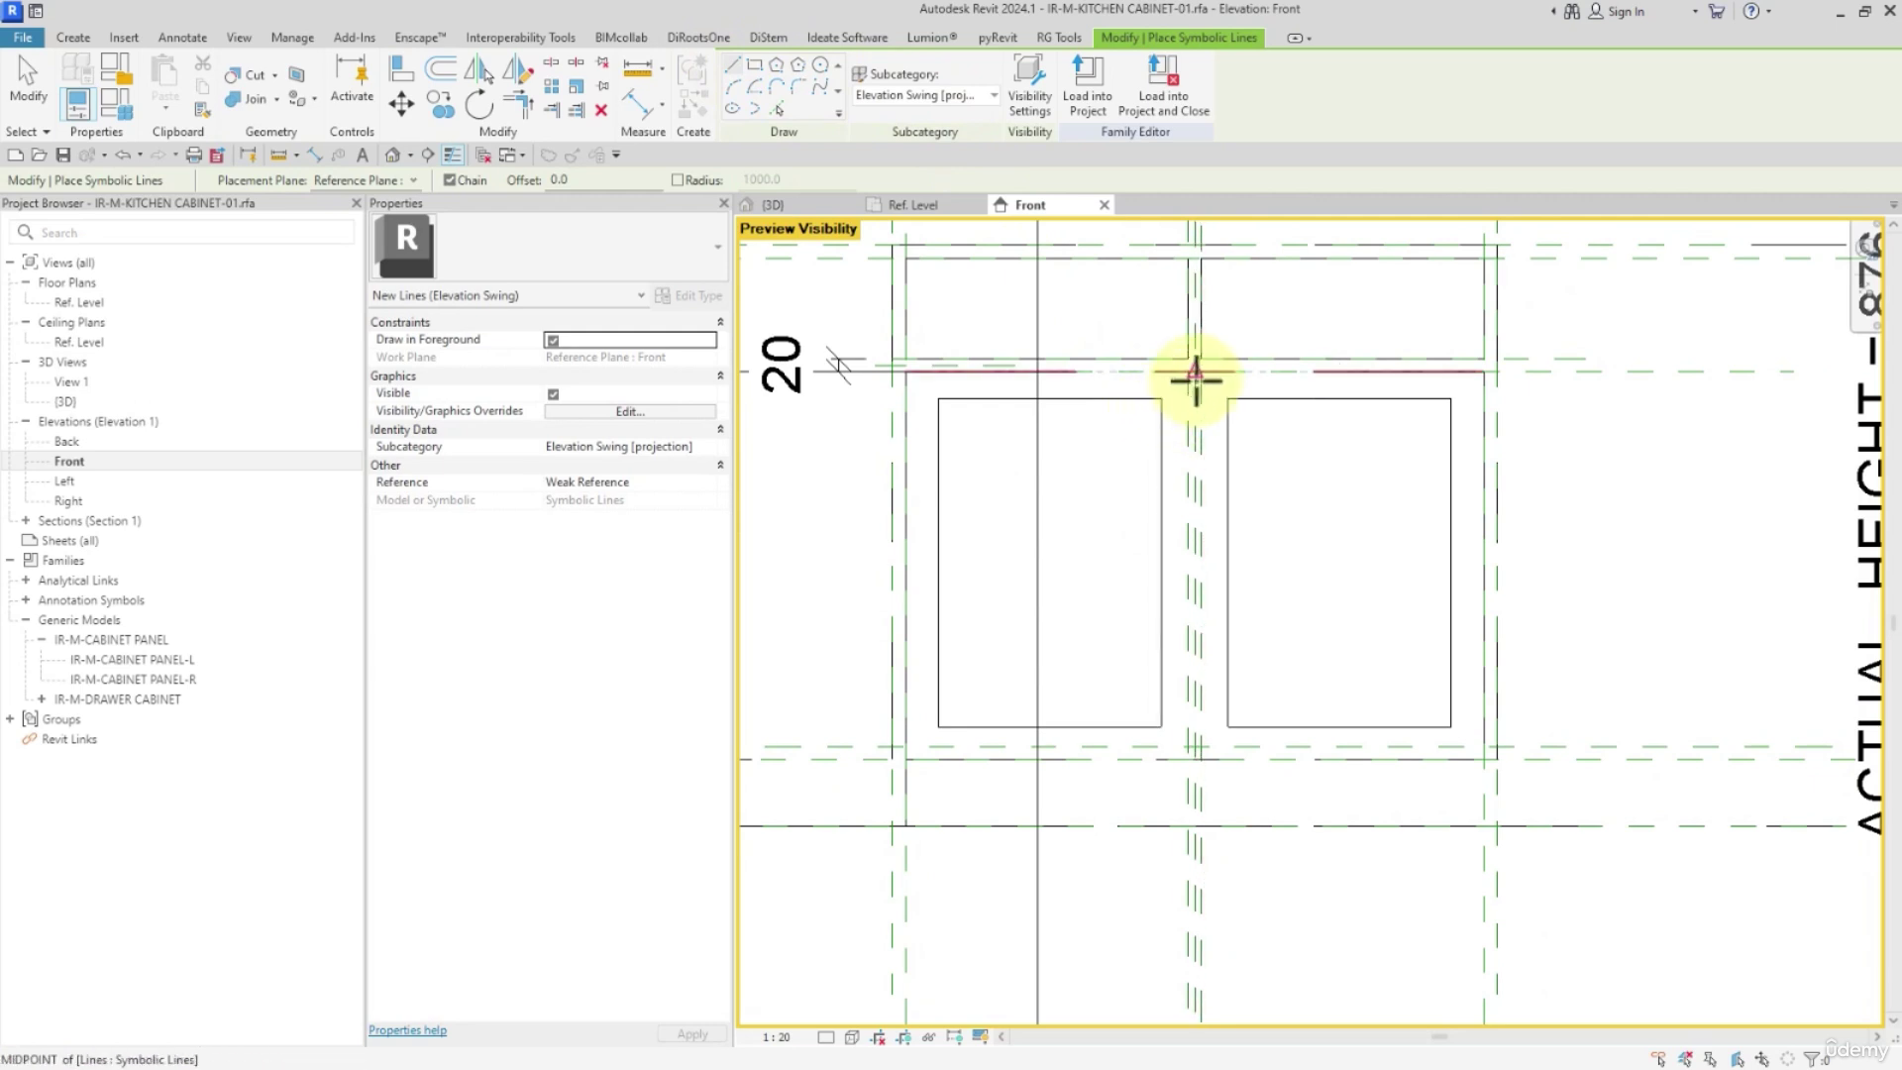
click(1187, 372)
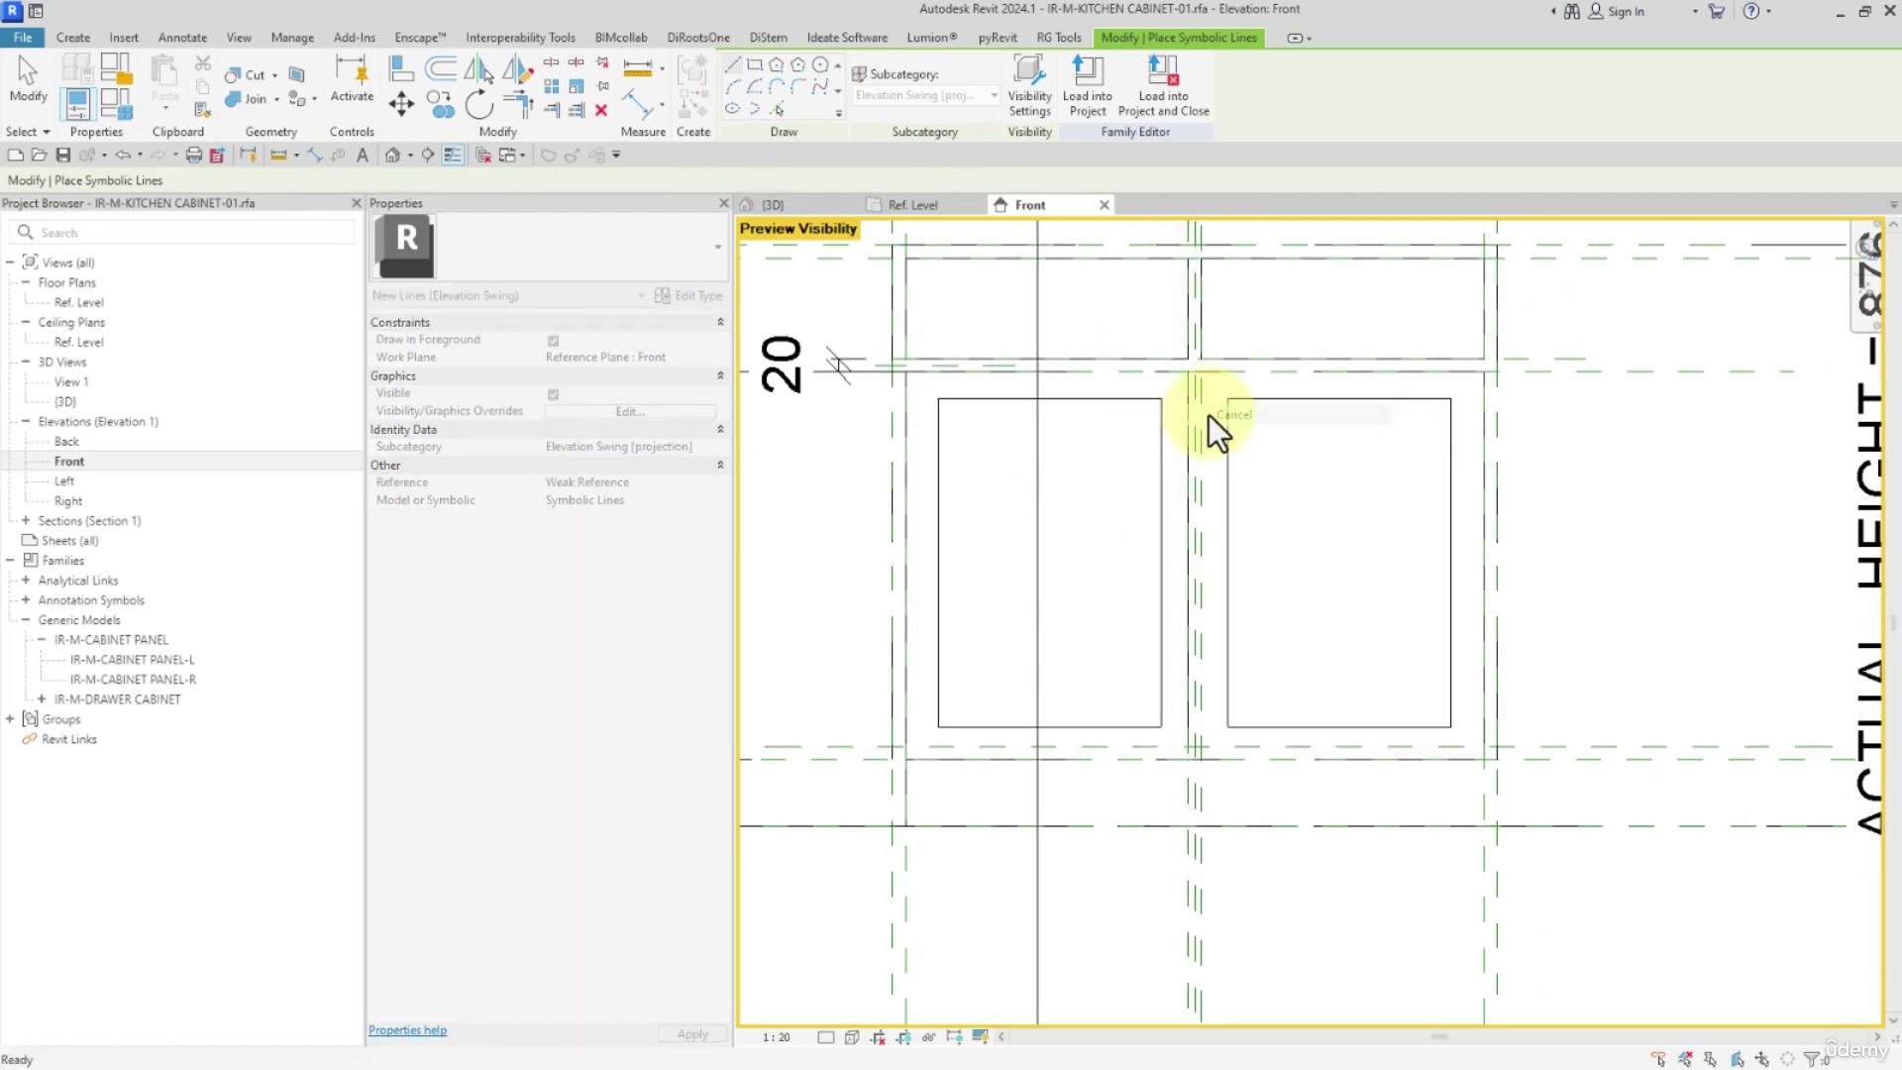
key(Escape)
click(1204, 374)
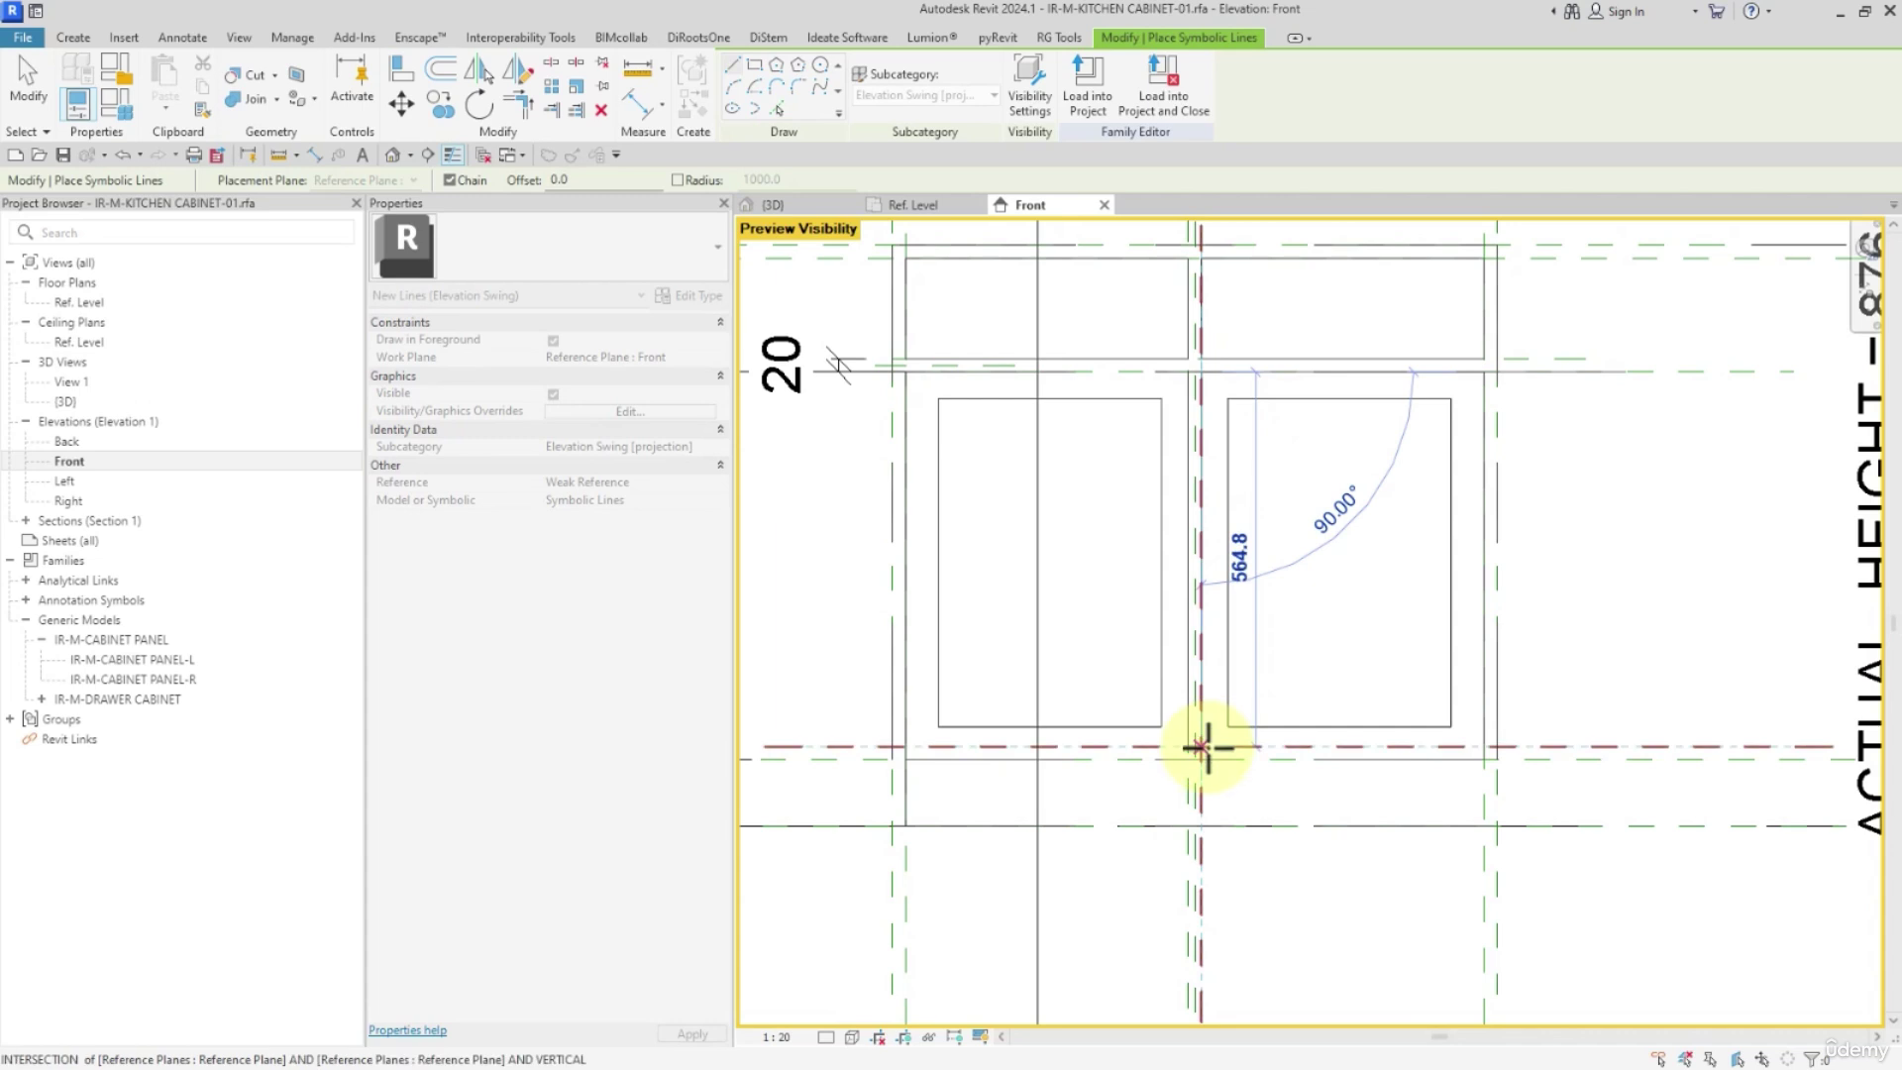
key(Escape)
key(Escape)
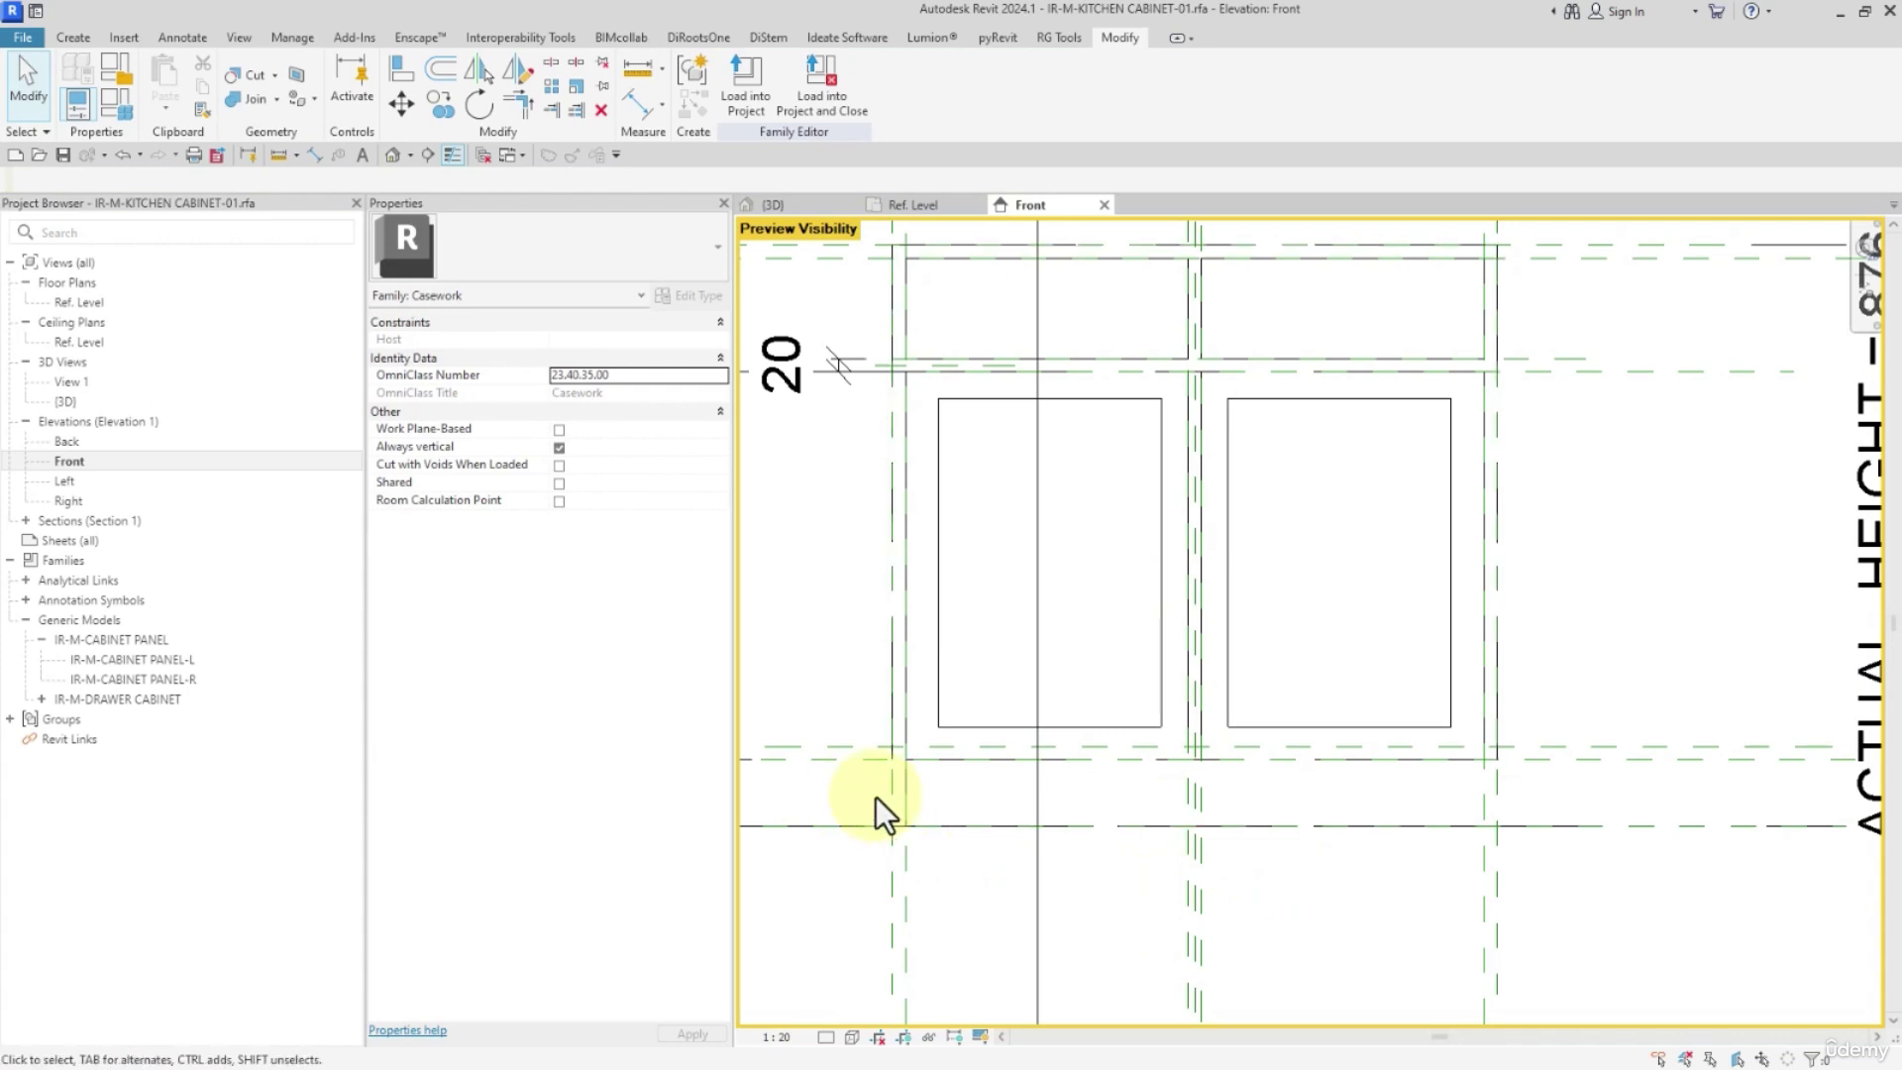
Hide the reference planes in the front elevation through the view's visibility overrides
click(840, 770)
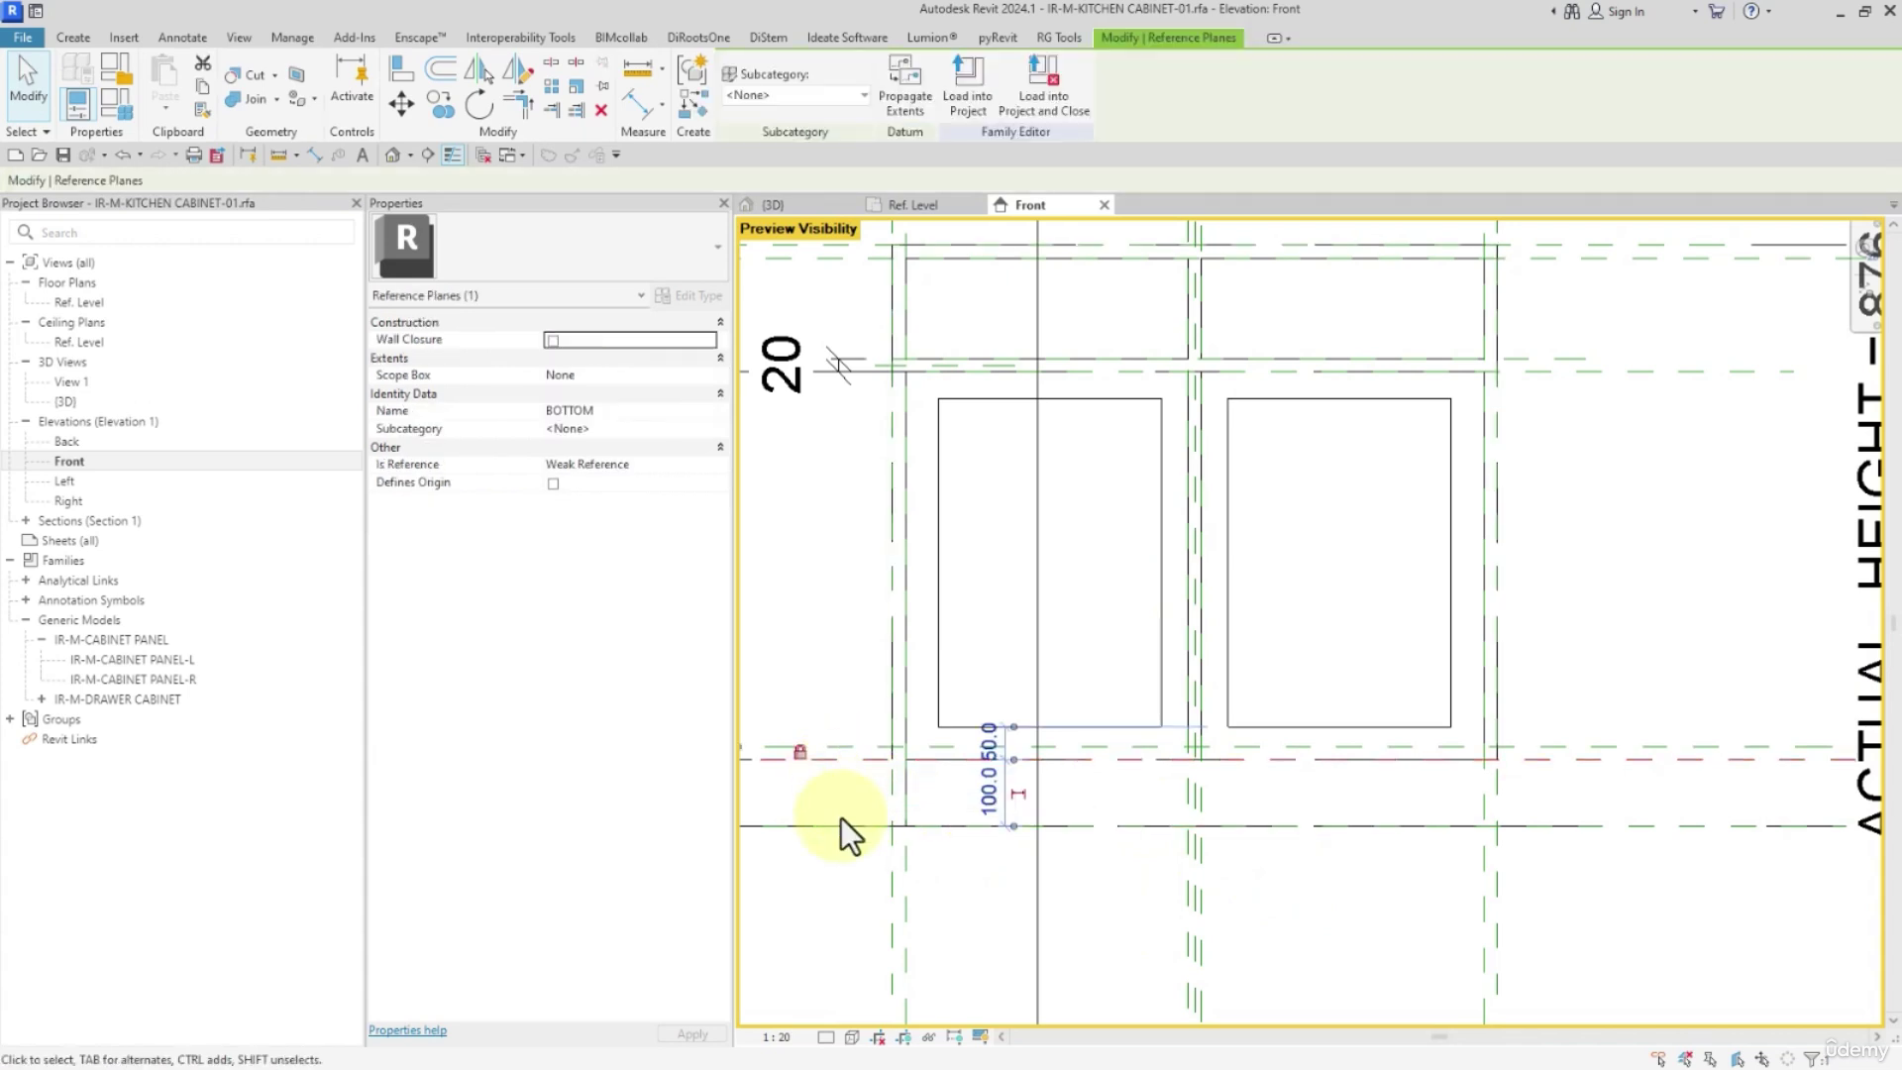
click(812, 612)
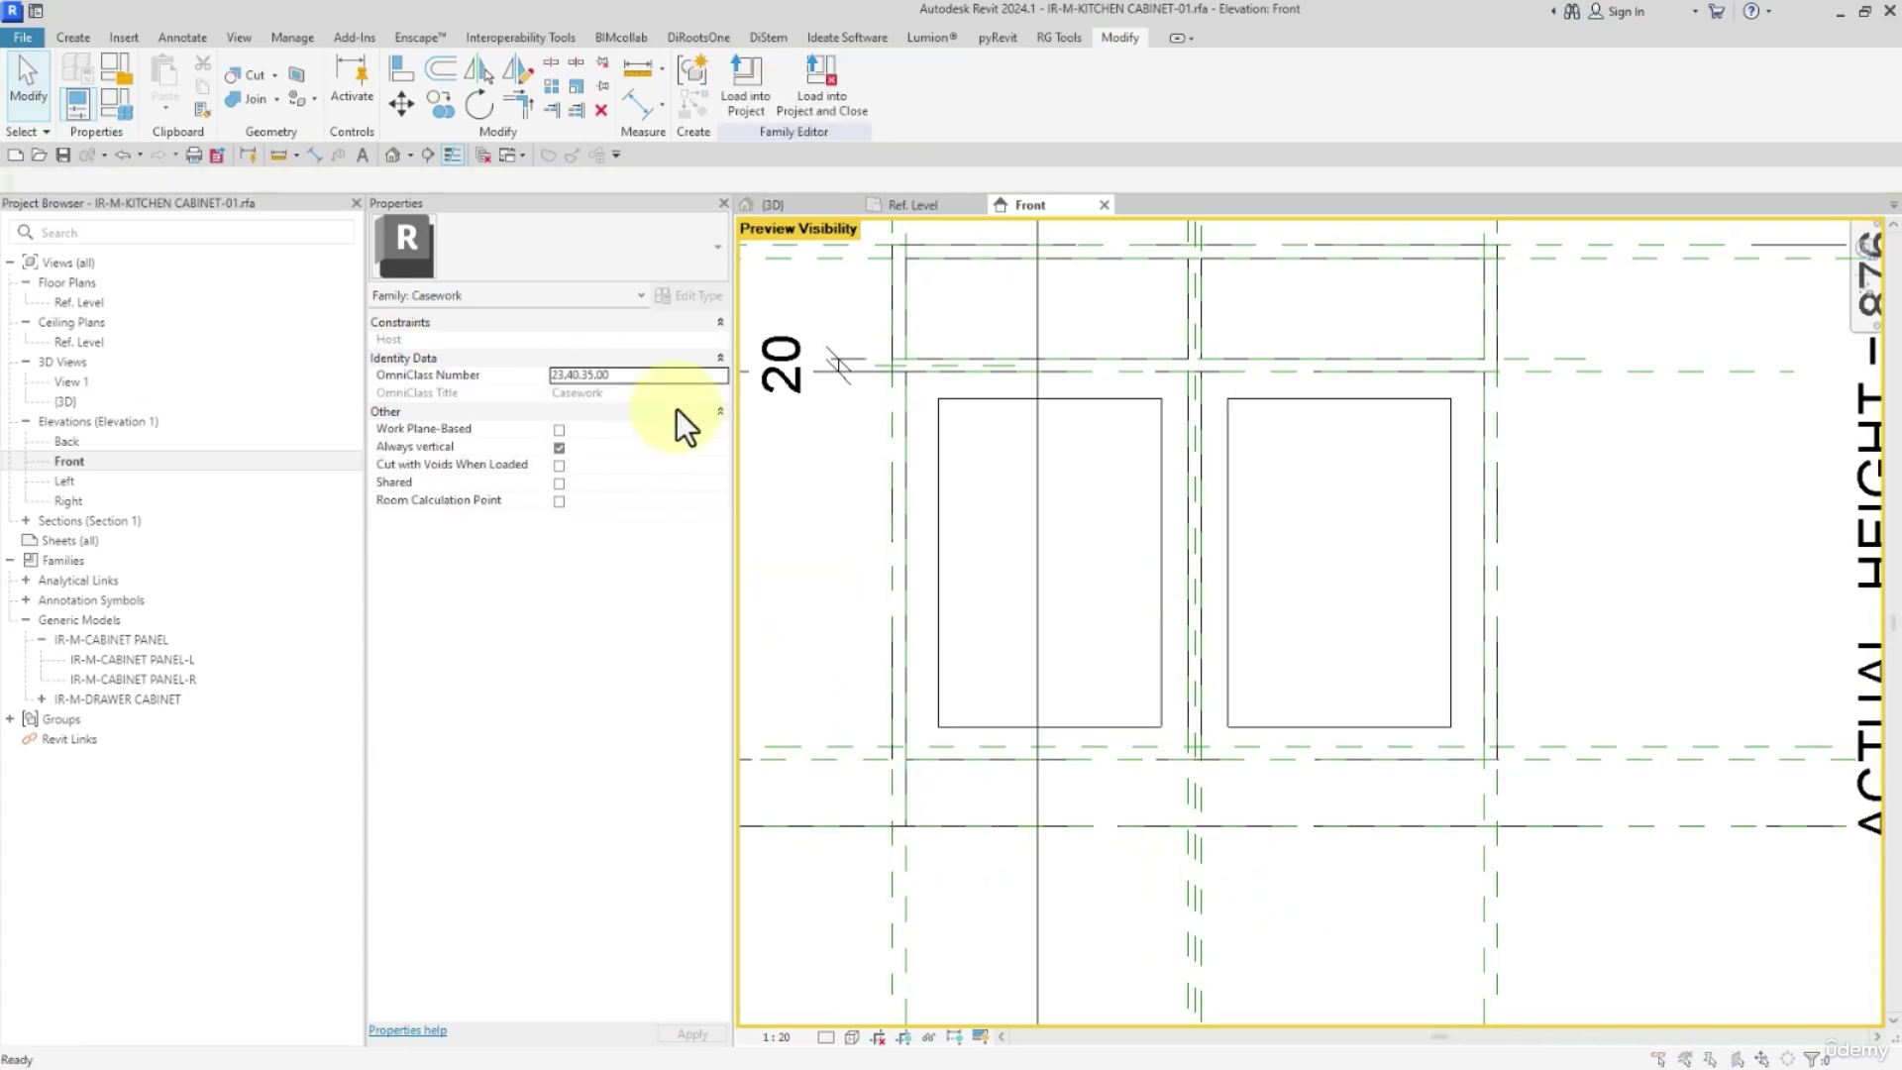
key(v)
key(g)
click(382, 63)
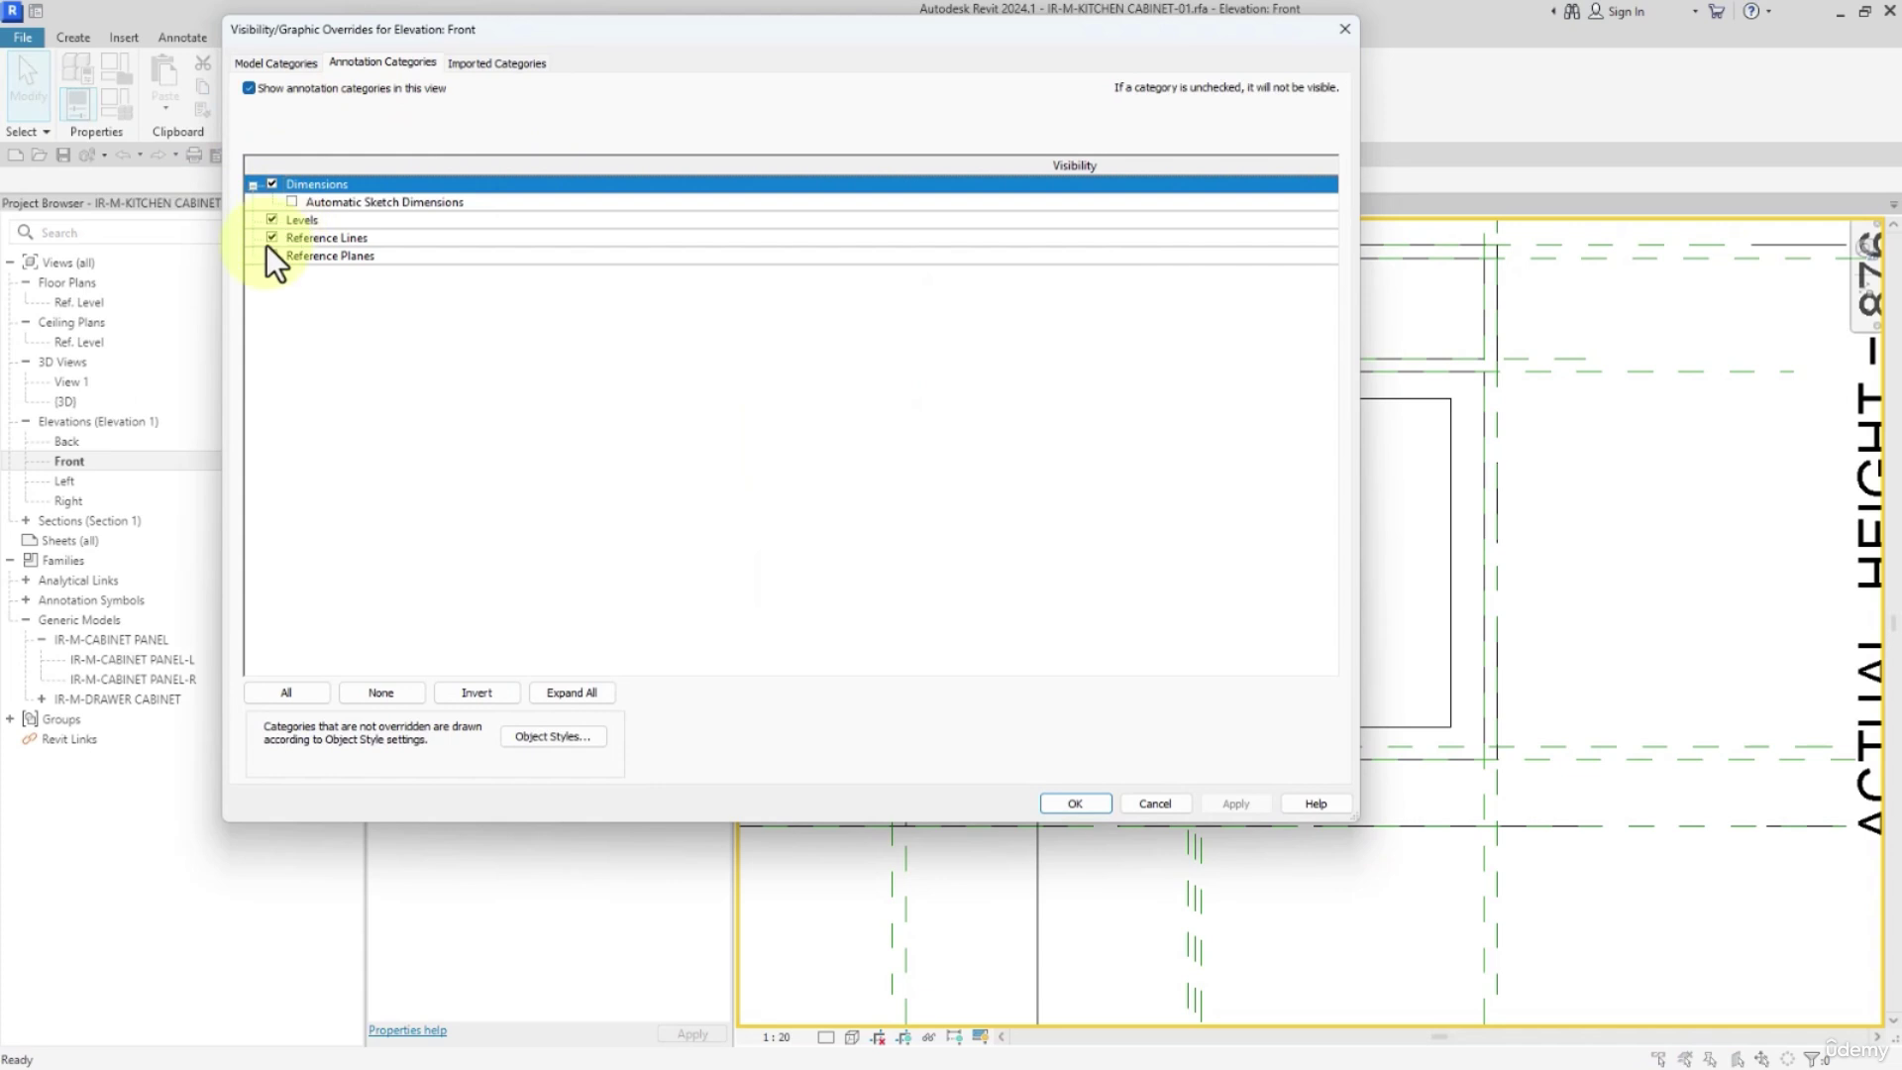
click(270, 256)
click(1072, 803)
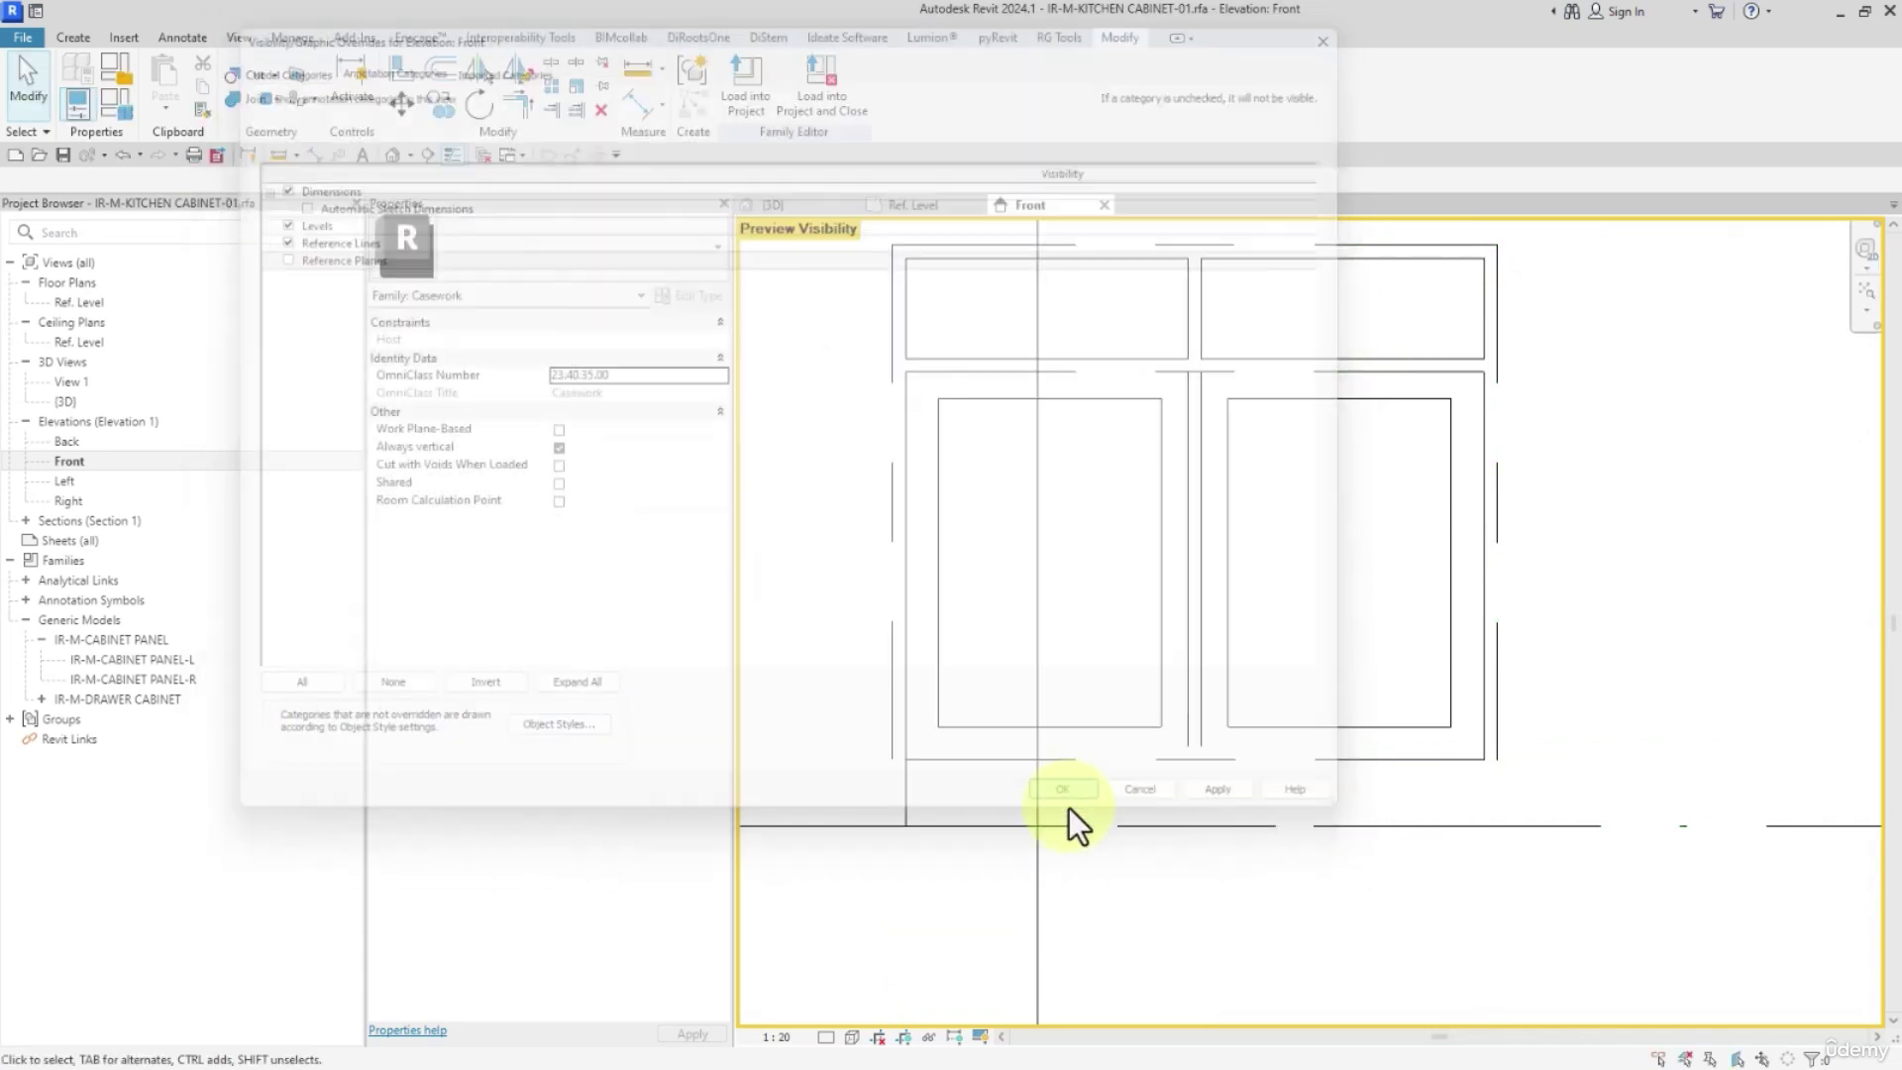
Check which subcategory is assigned to the symbolic lines of the cabinet outline and the left door panel
click(1202, 763)
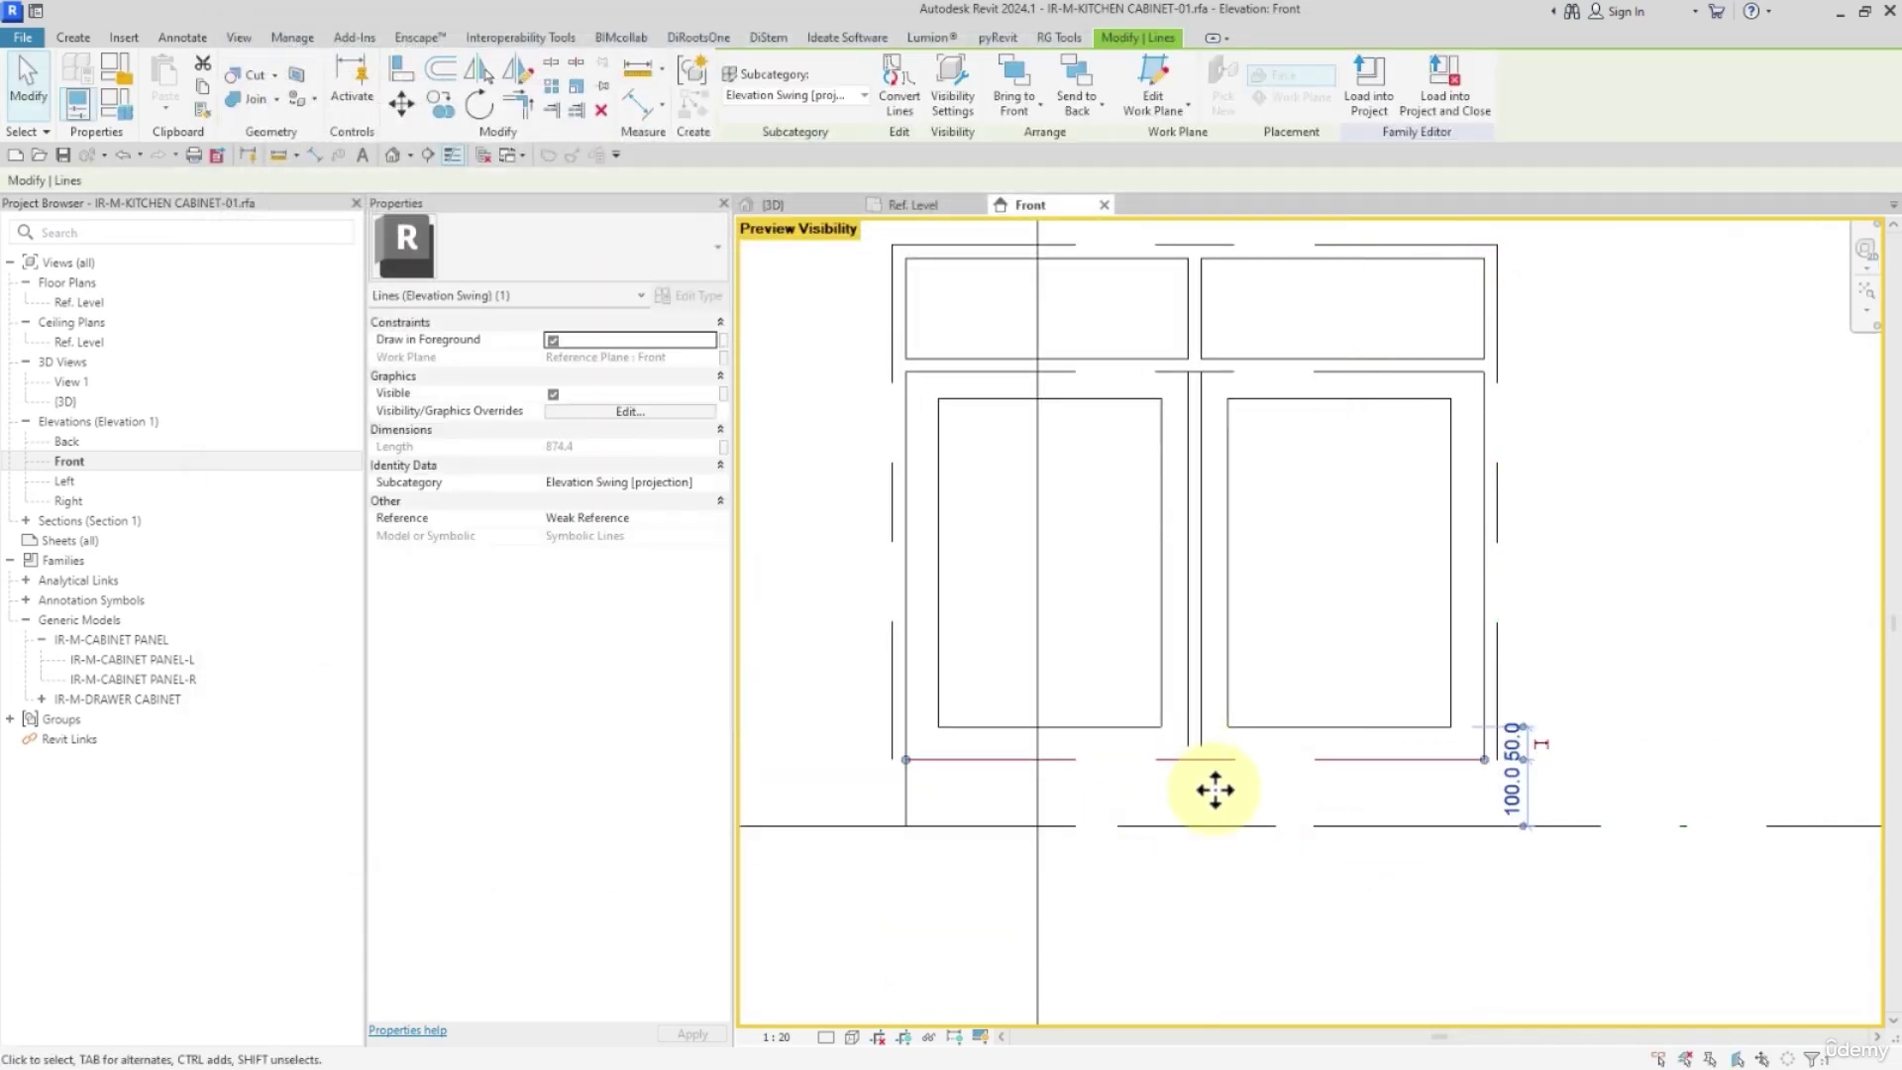
click(942, 607)
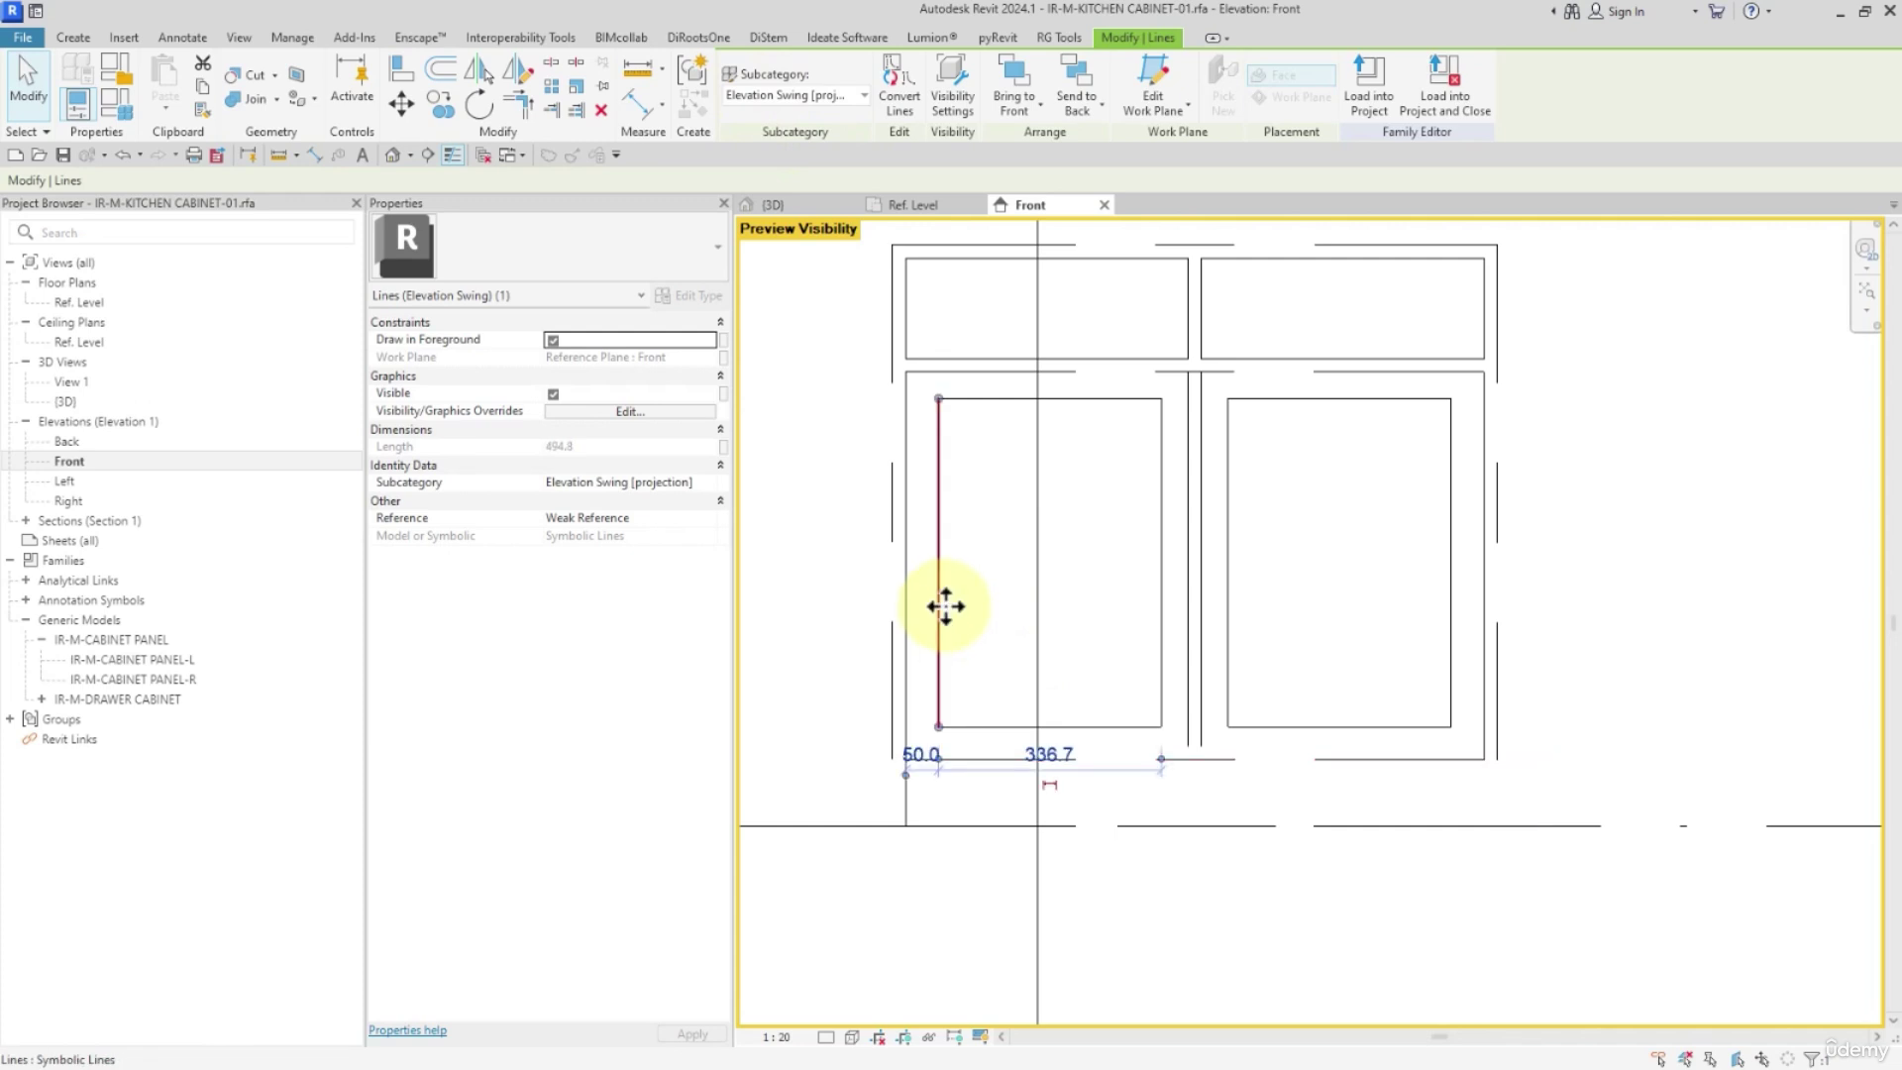
click(856, 616)
middle_drag(880, 692, 948, 728)
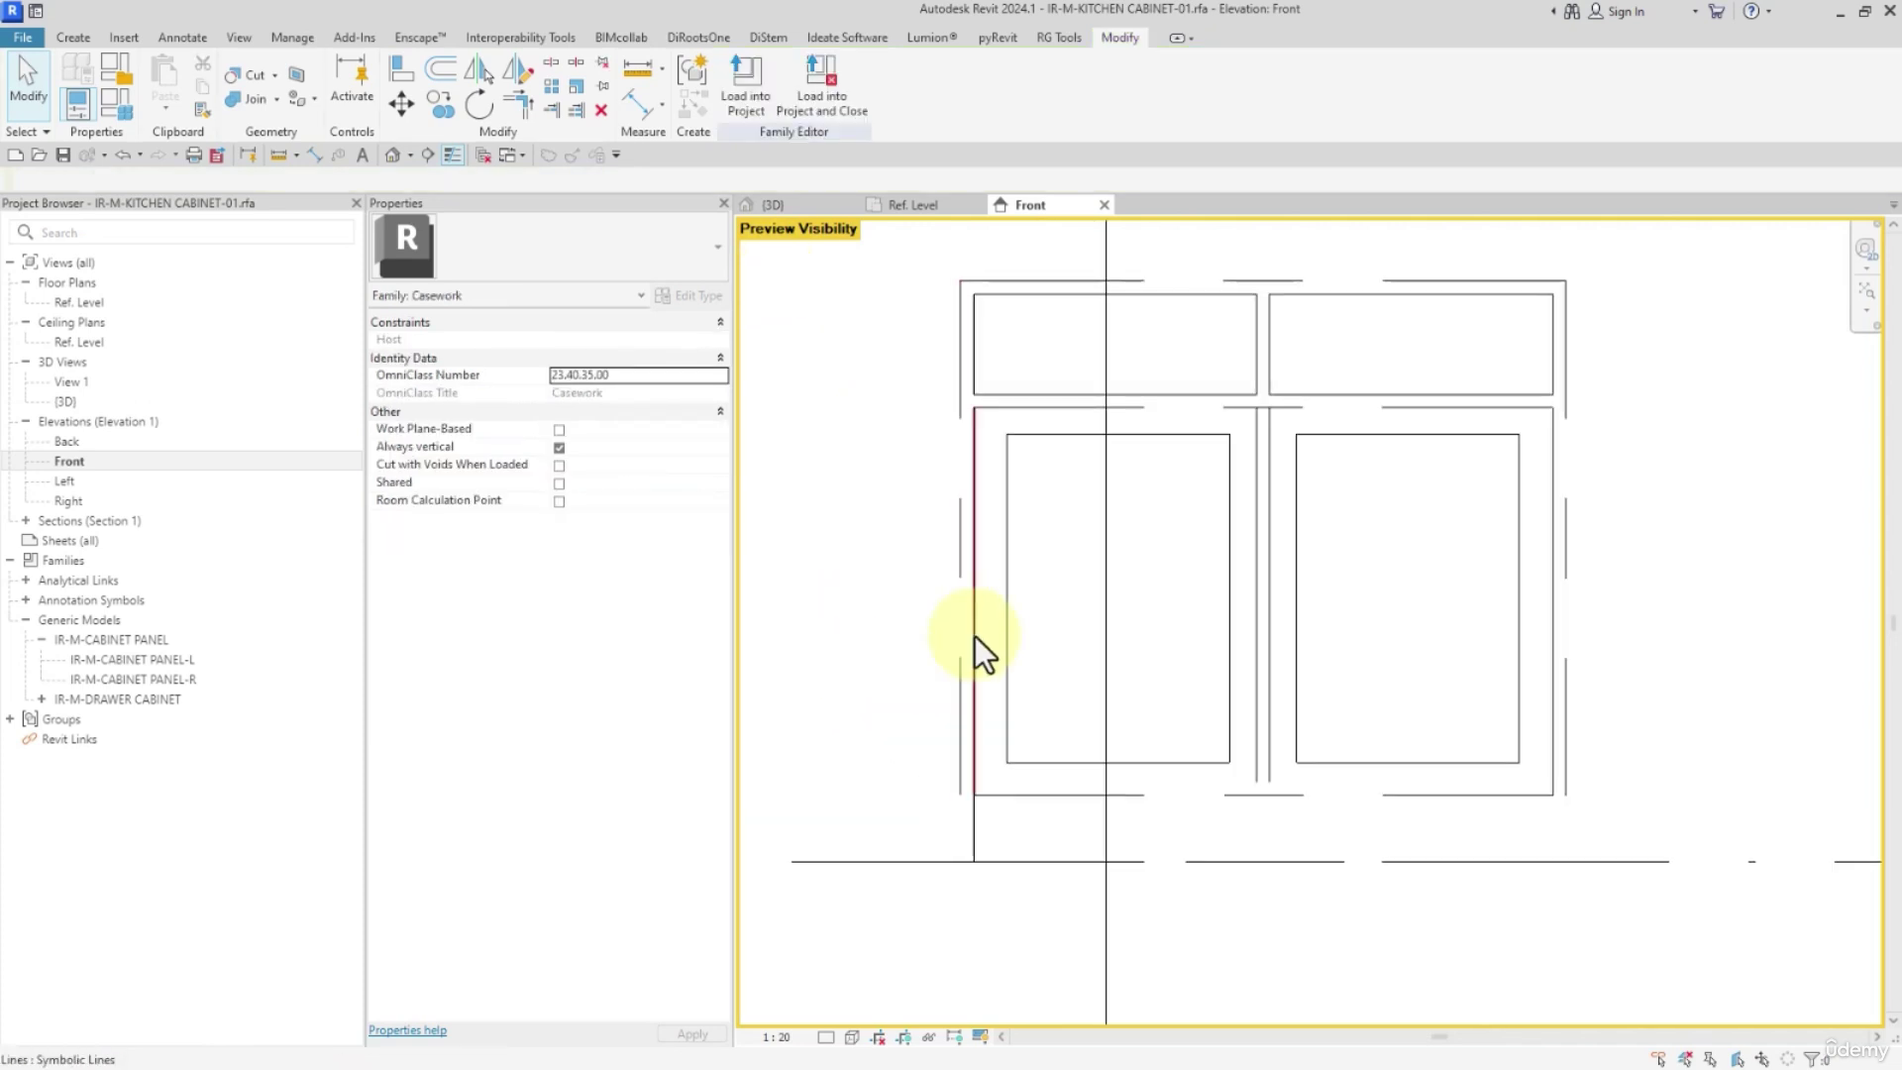
click(958, 606)
click(813, 95)
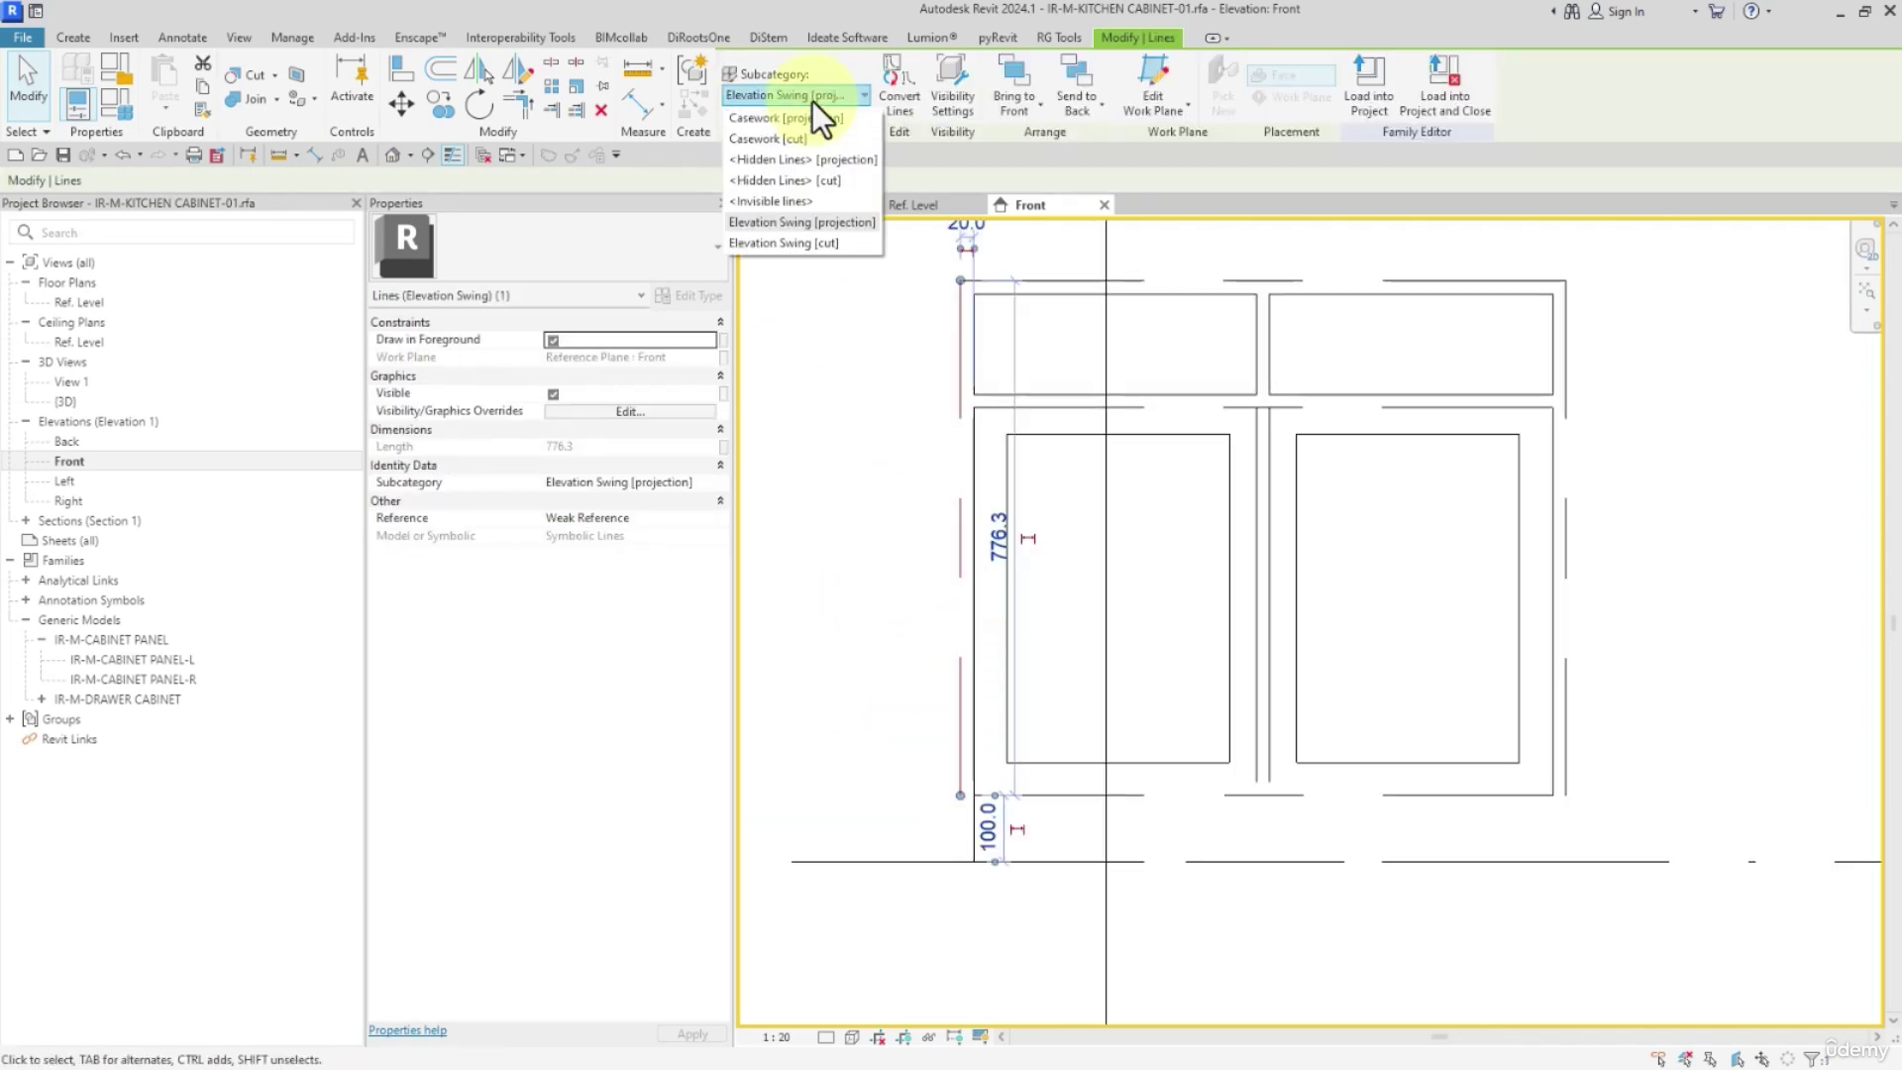
click(813, 99)
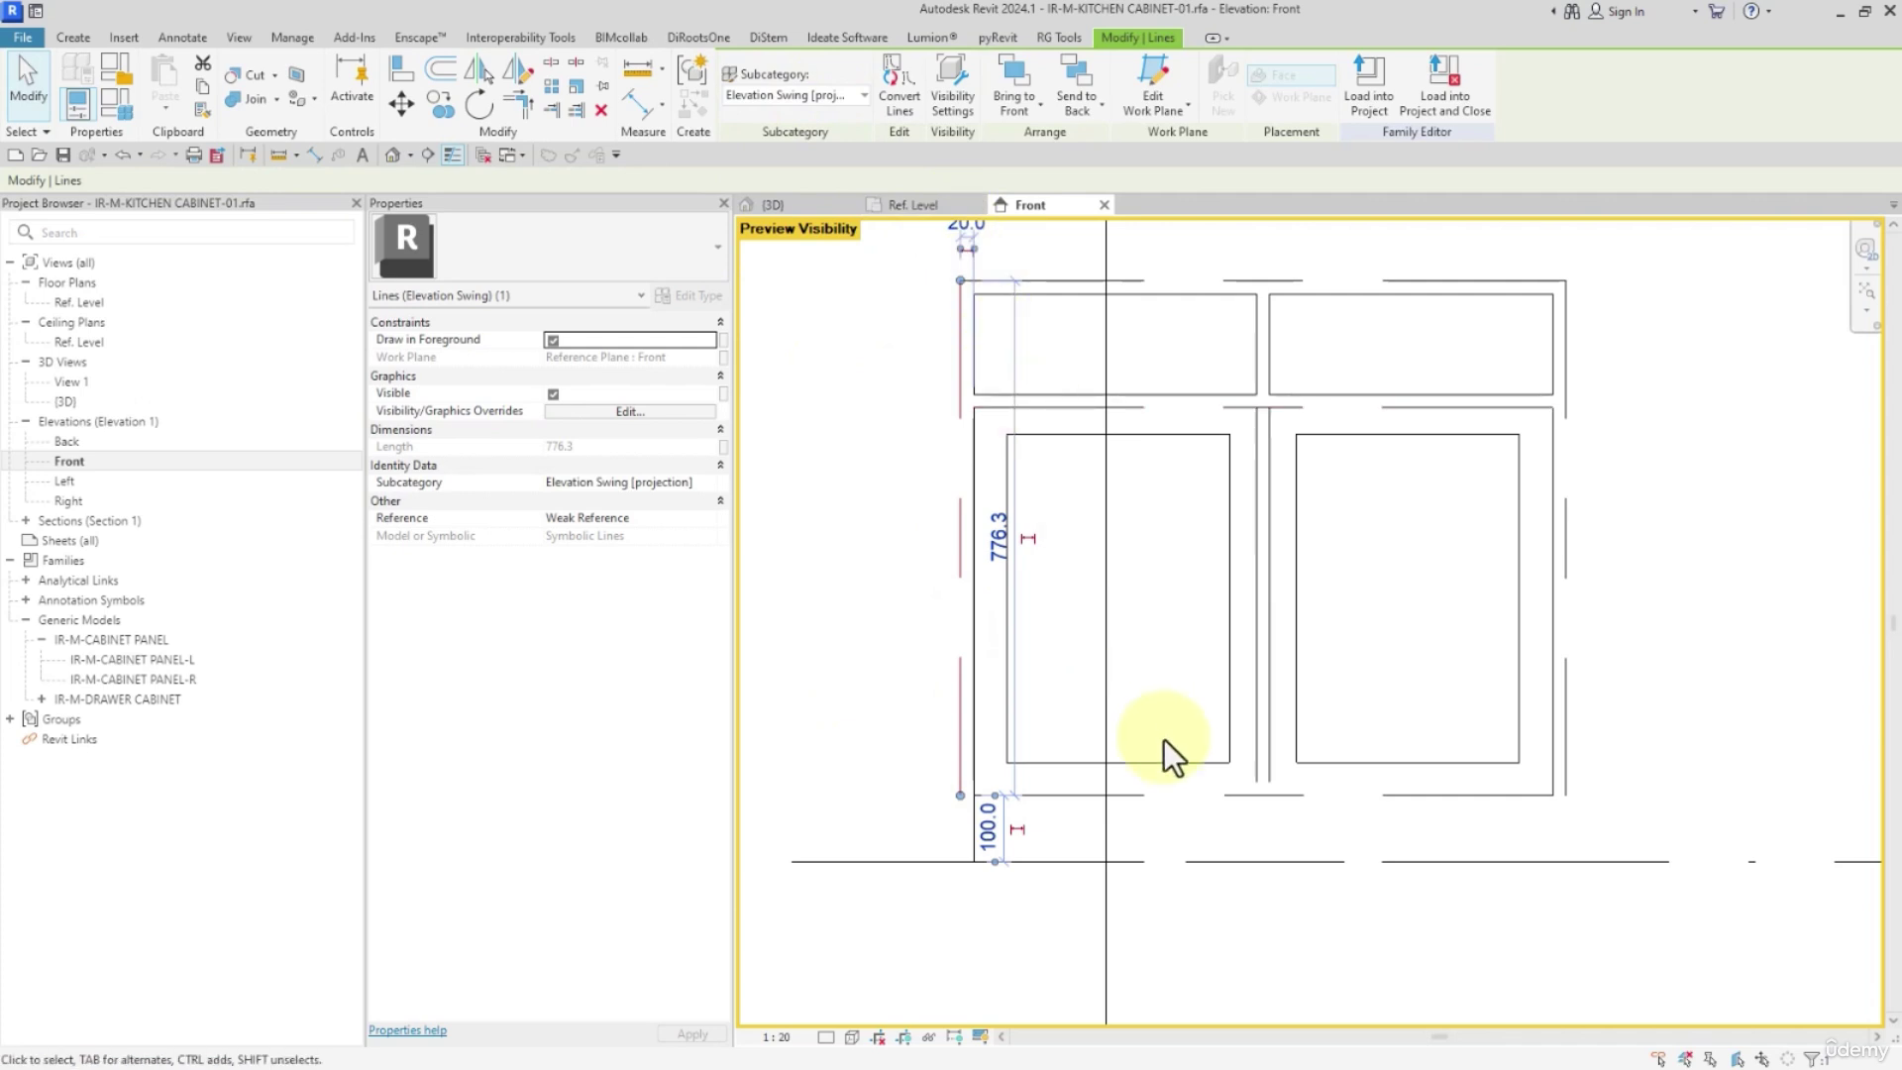
click(1174, 763)
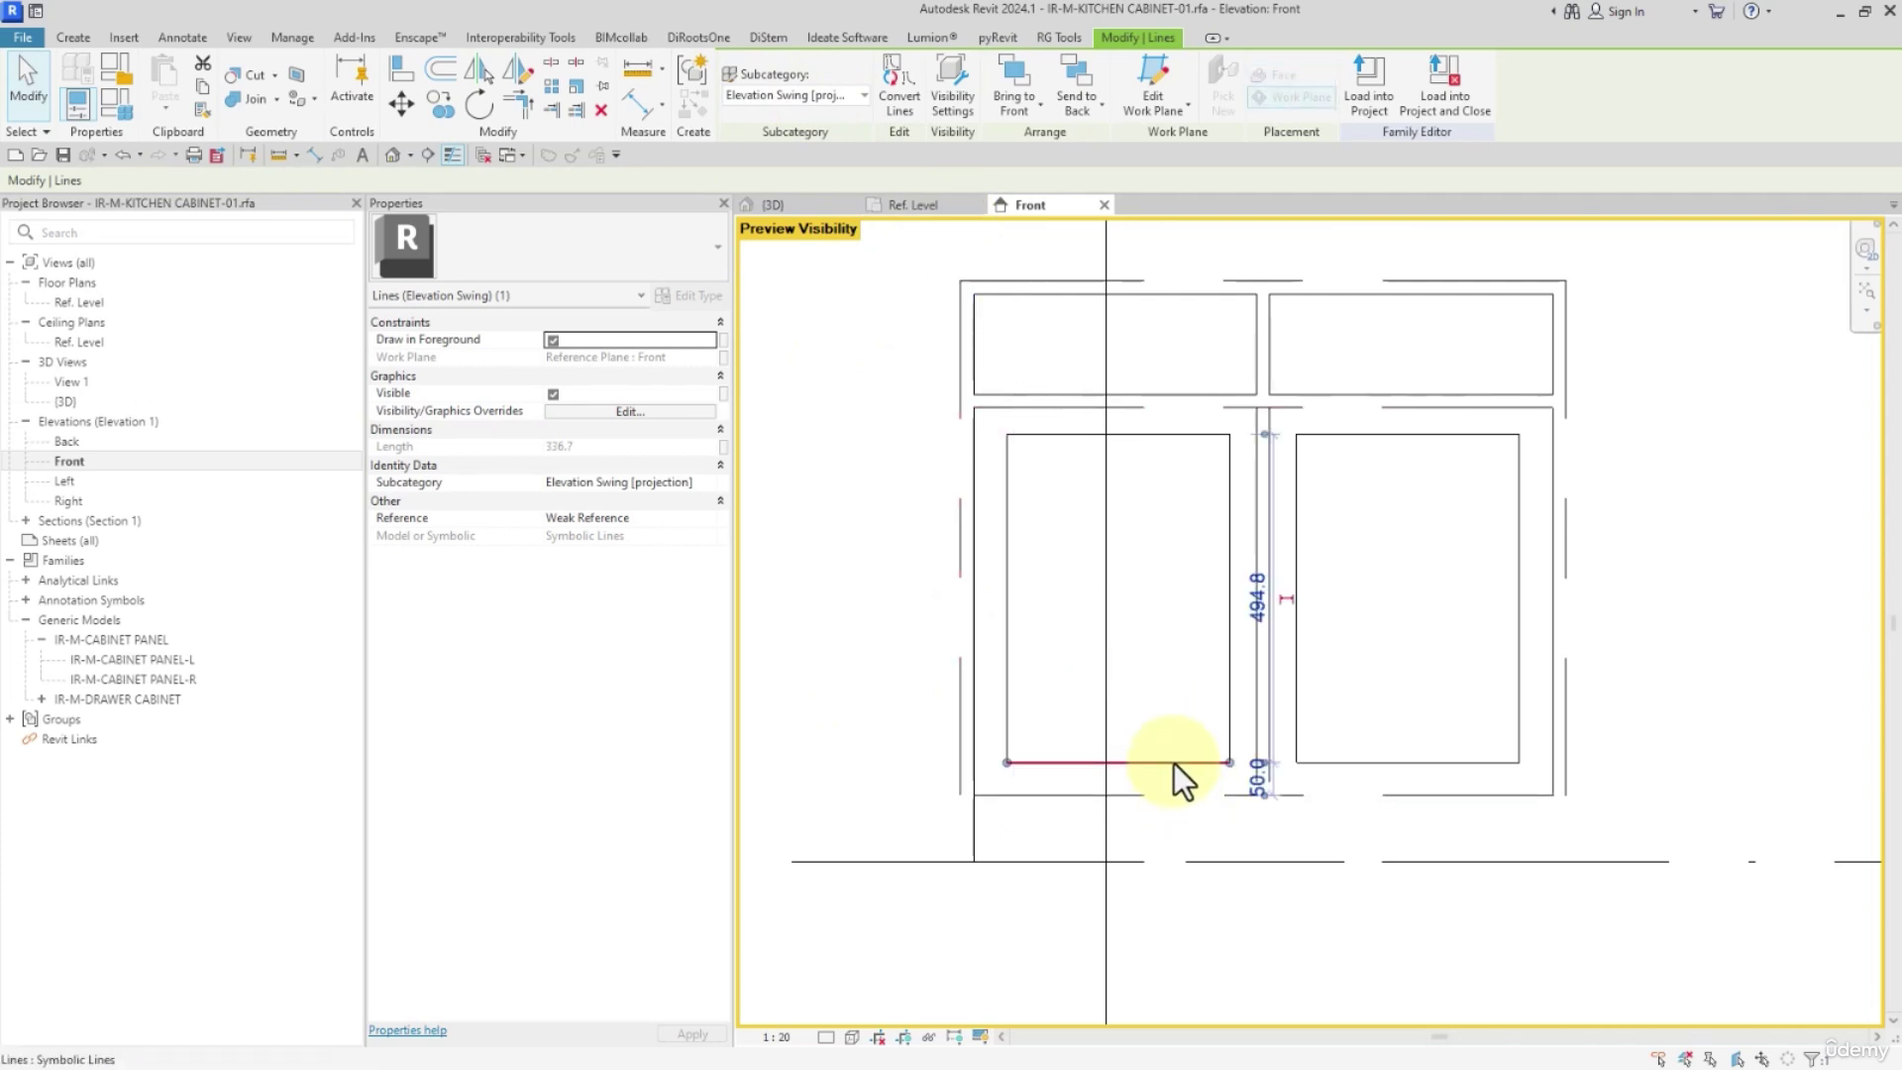
click(823, 95)
click(823, 95)
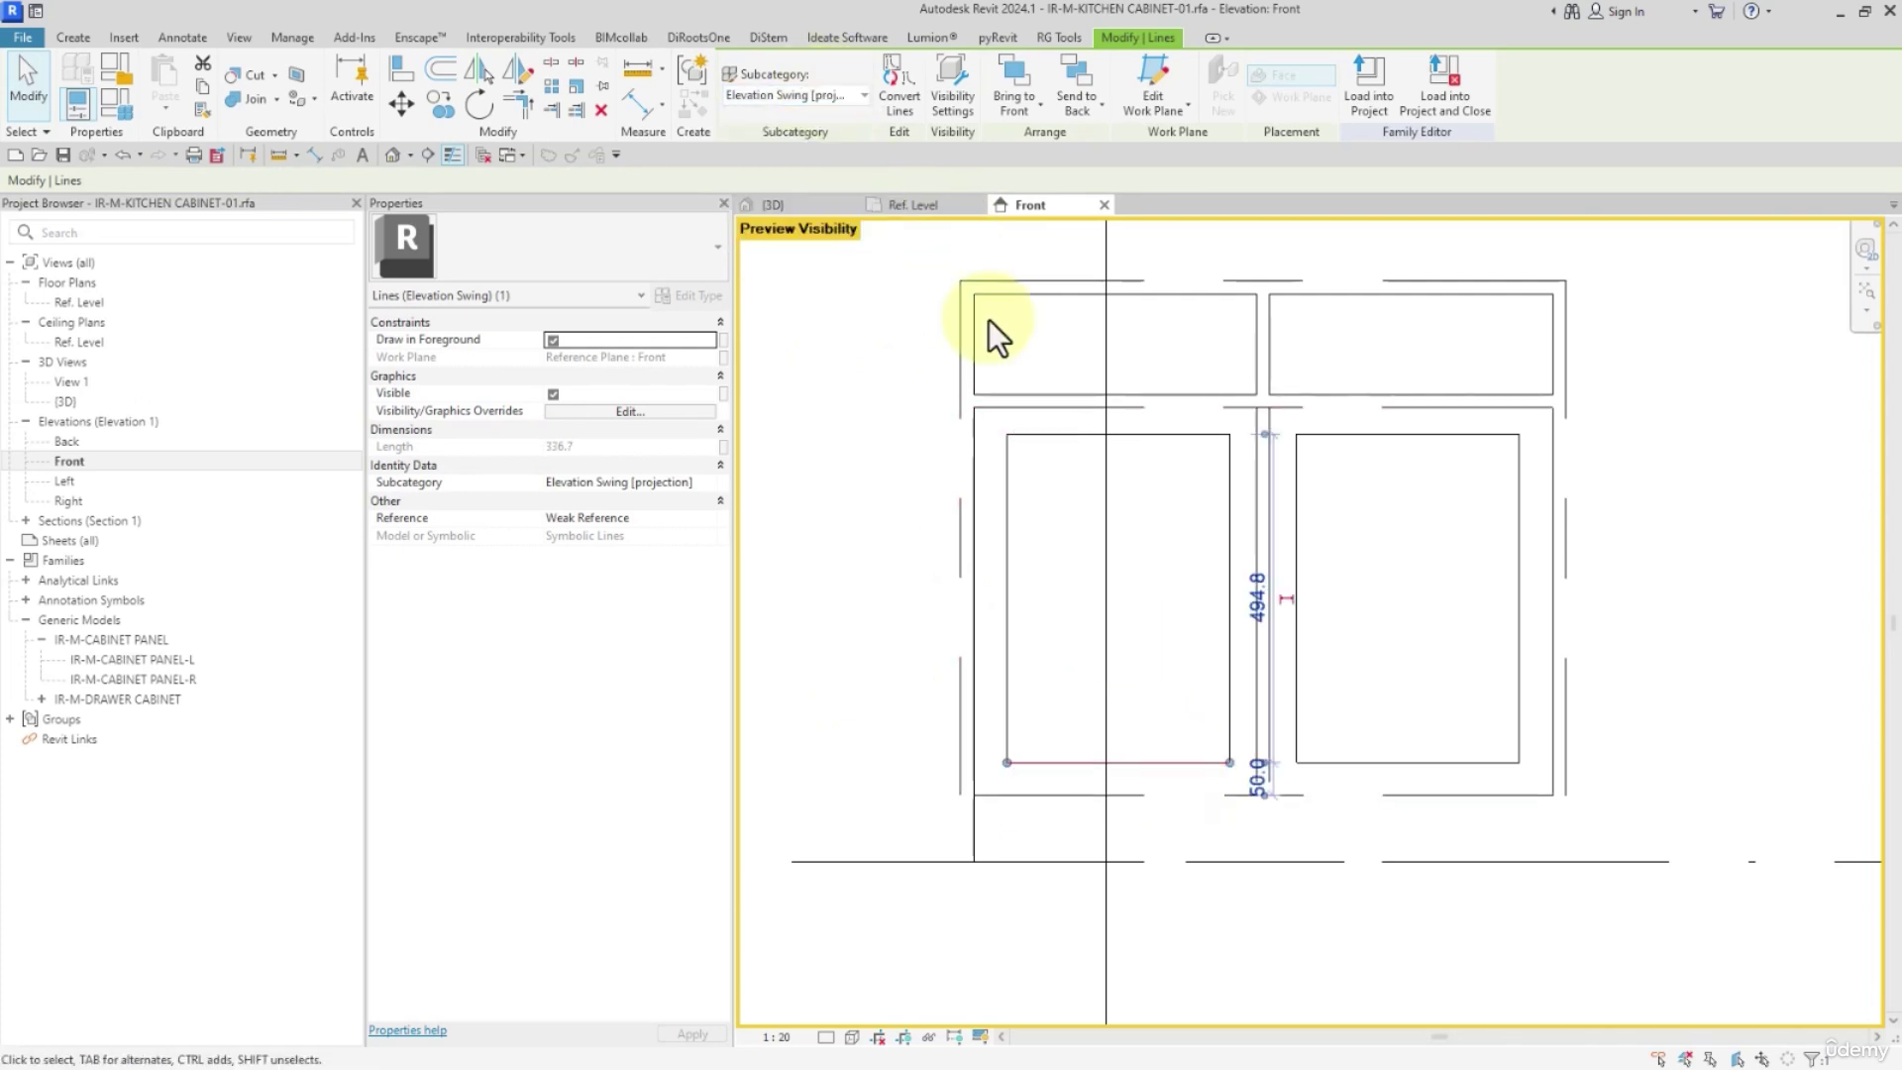
Try the Elevation Swing [cut] subcategory on the cabinet's symbolic lines and return them to Elevation Swing [projection]
scroll(1024, 443, down, 1)
click(884, 444)
drag(926, 287, 1324, 788)
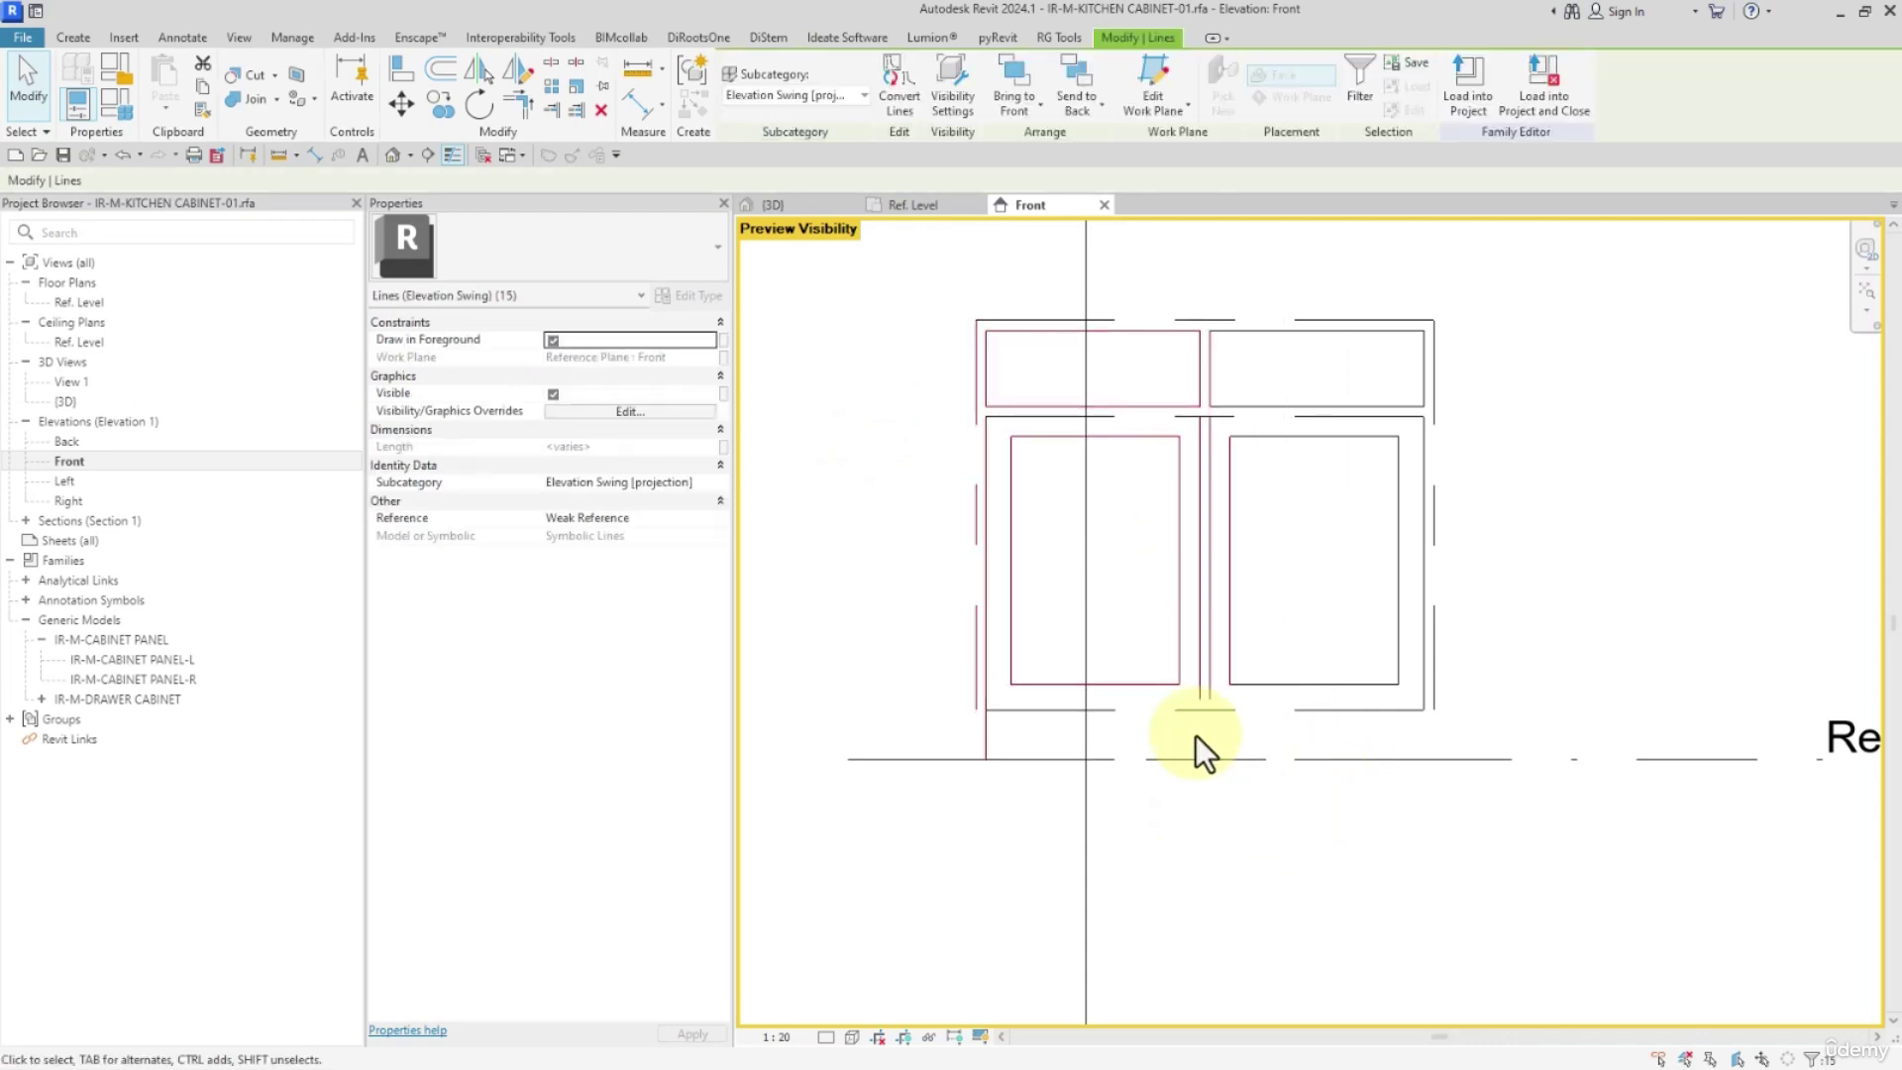
ctrl+drag(1050, 264, 1540, 897)
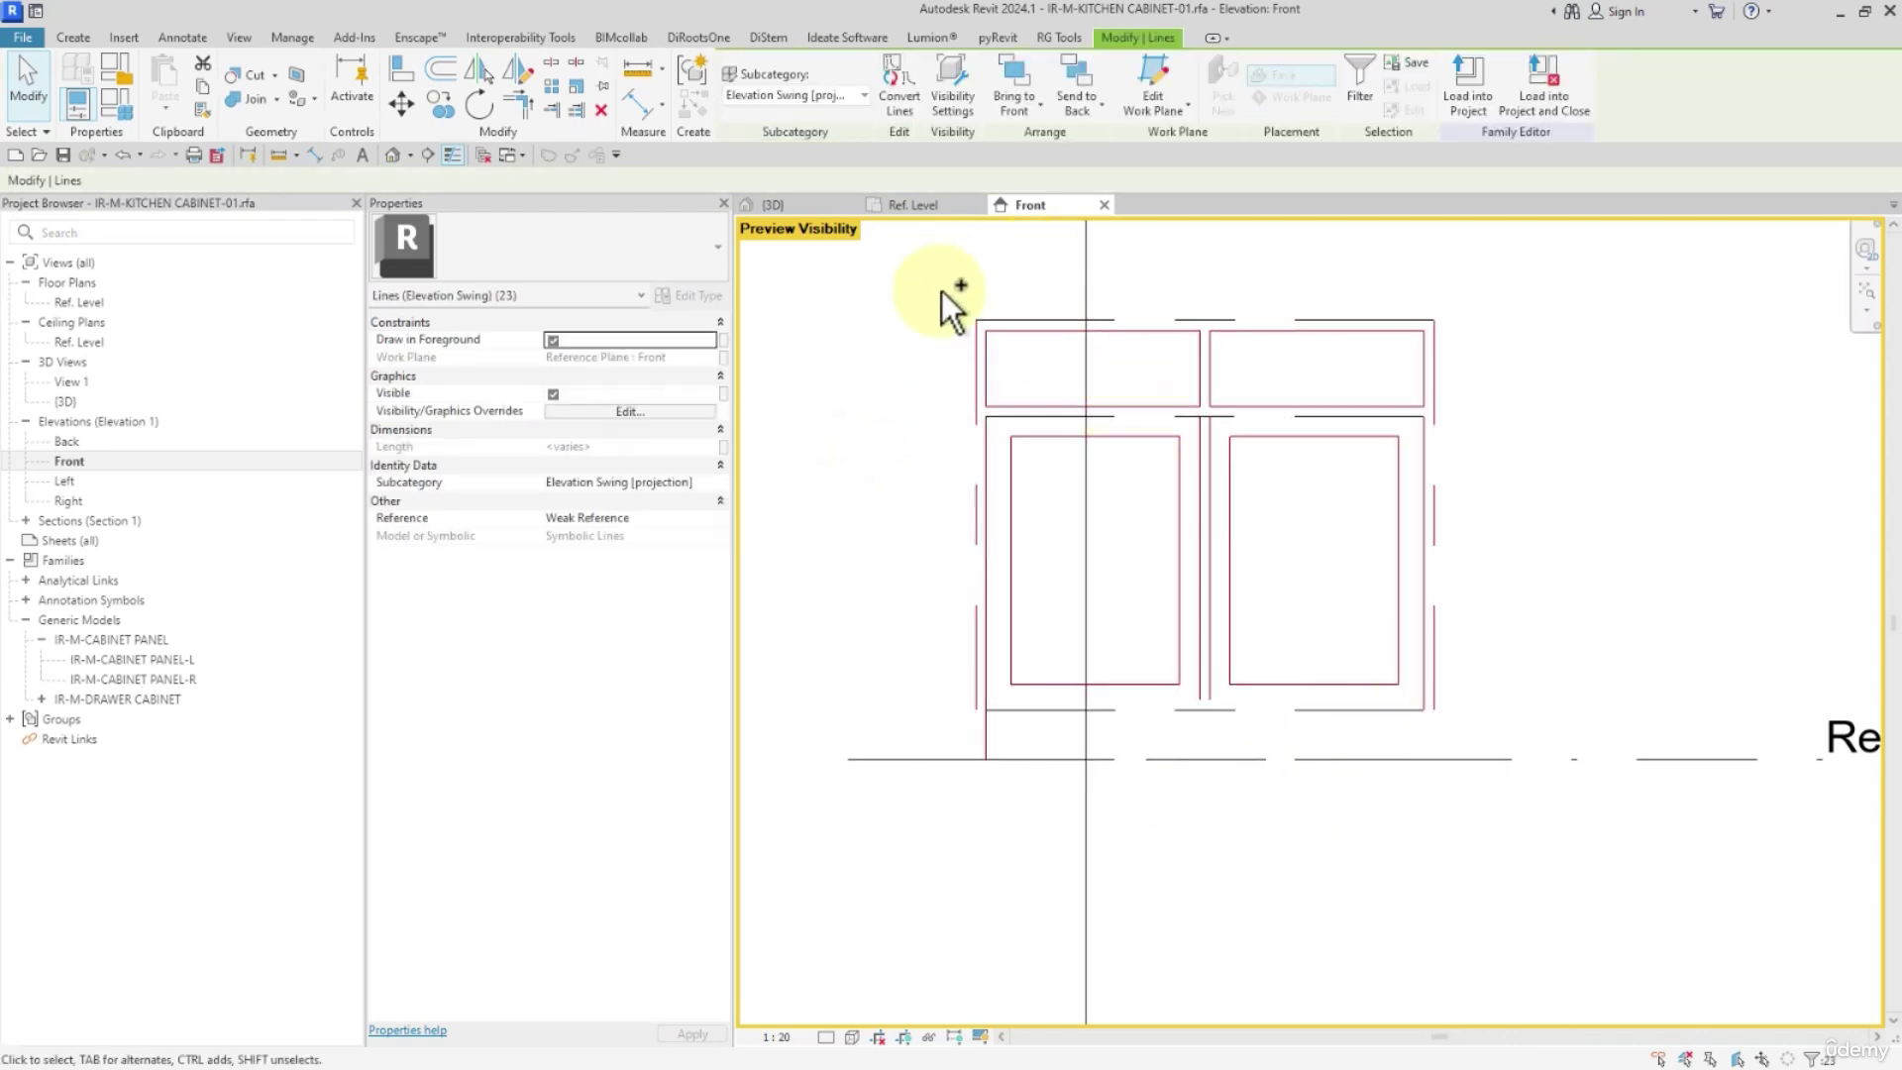
ctrl+drag(940, 290, 1551, 375)
ctrl+drag(922, 648, 1543, 825)
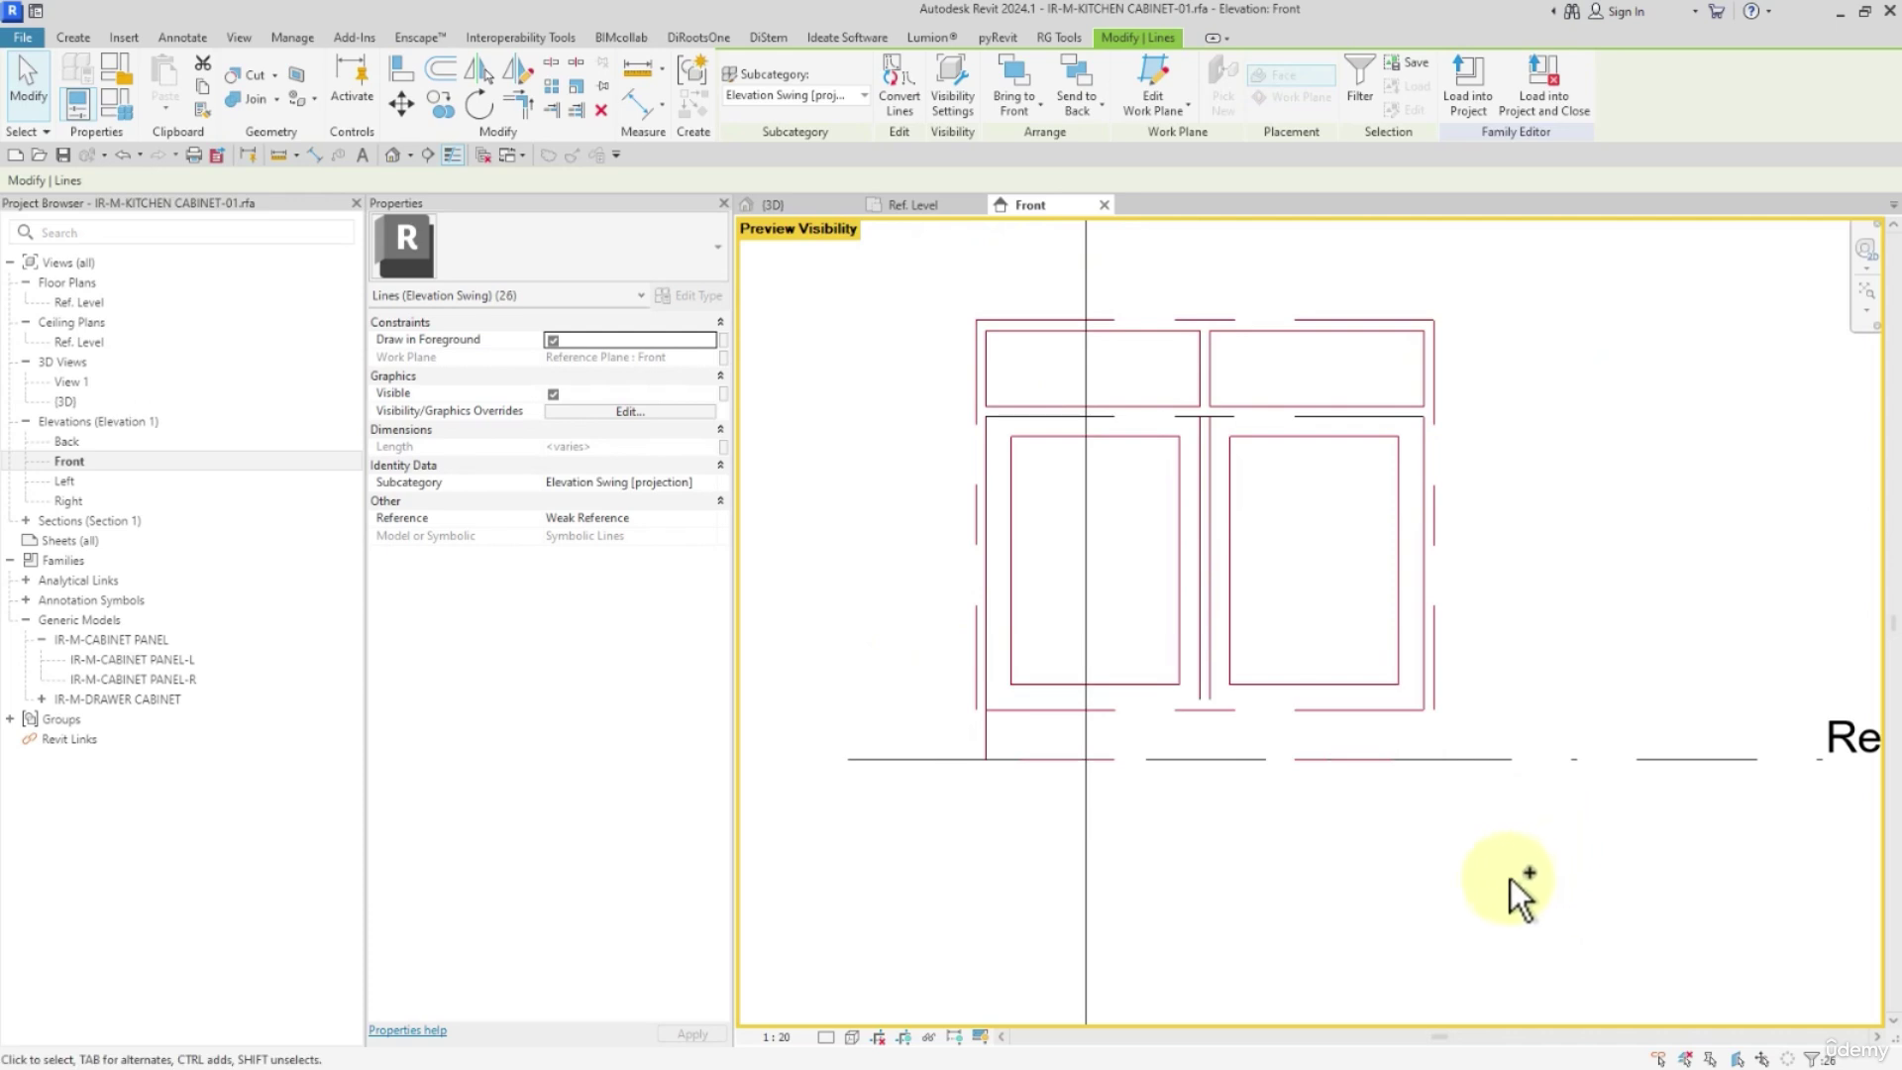
click(800, 99)
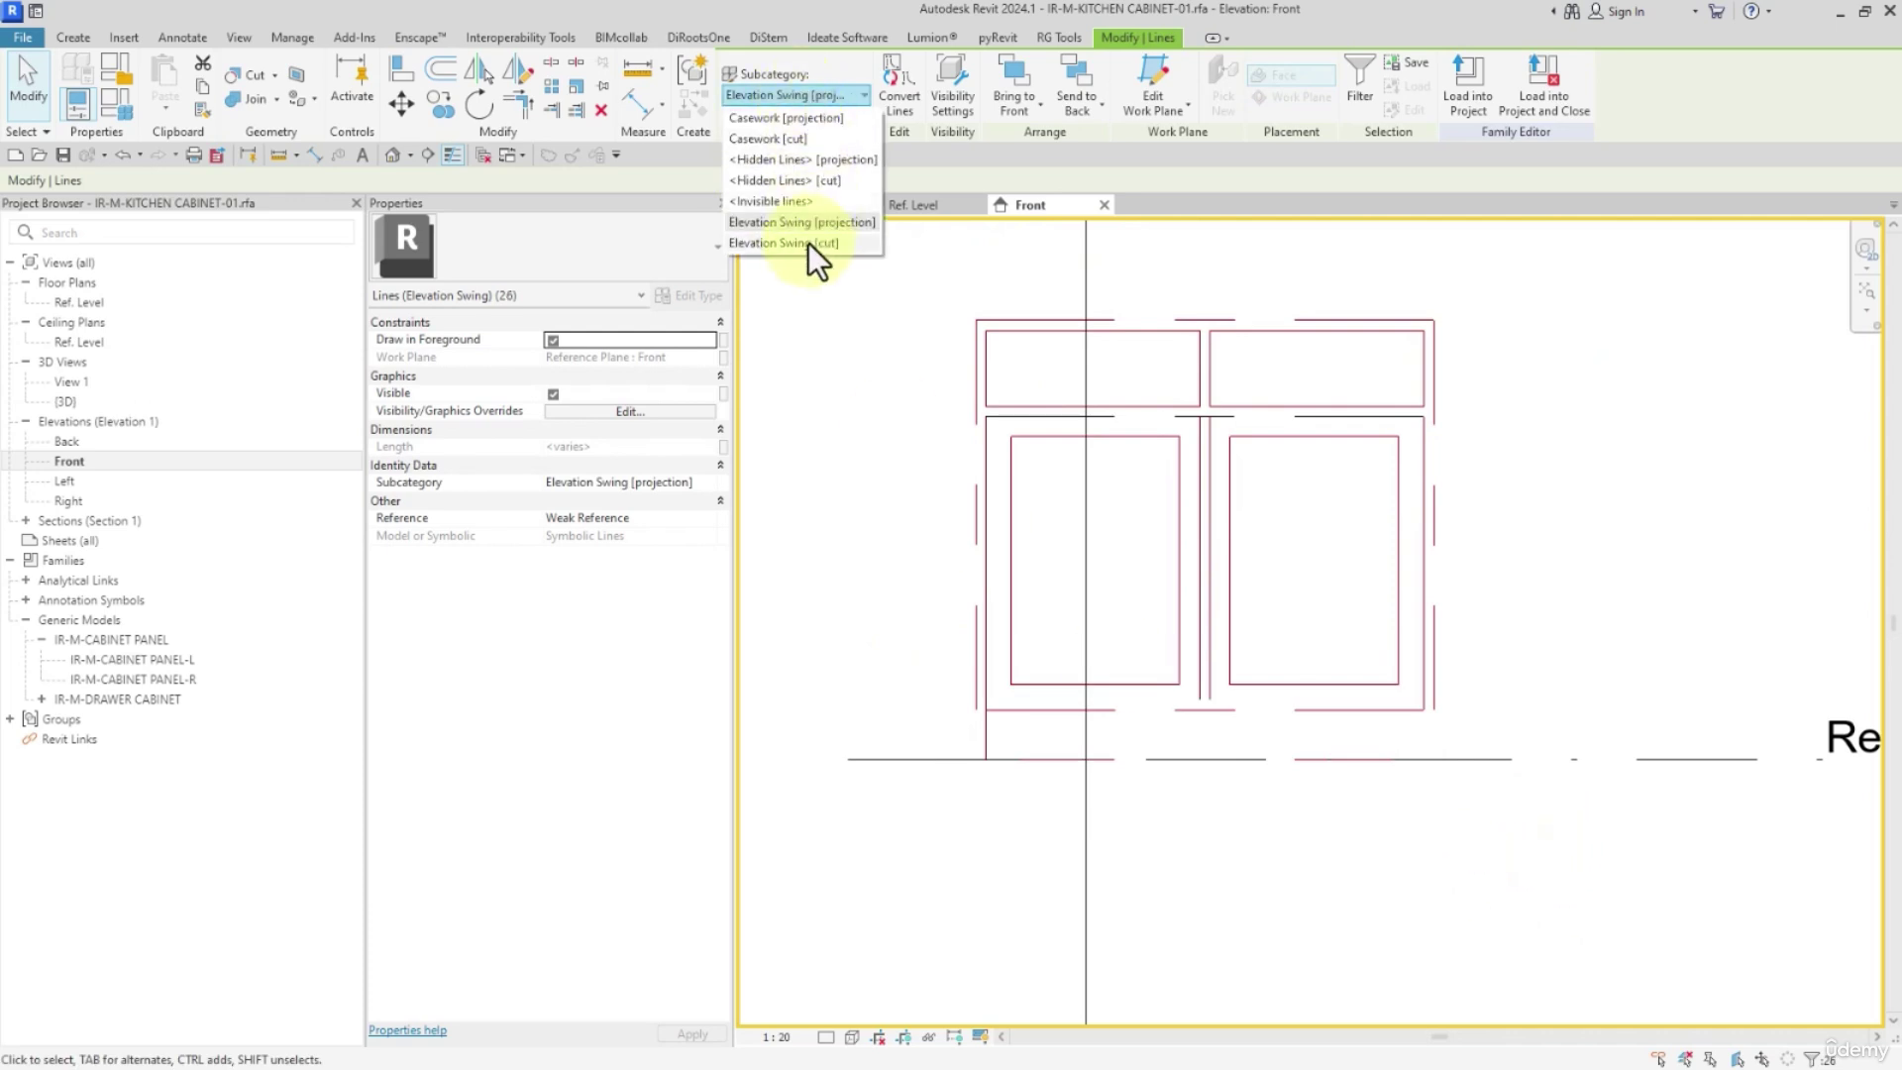
click(808, 241)
click(788, 103)
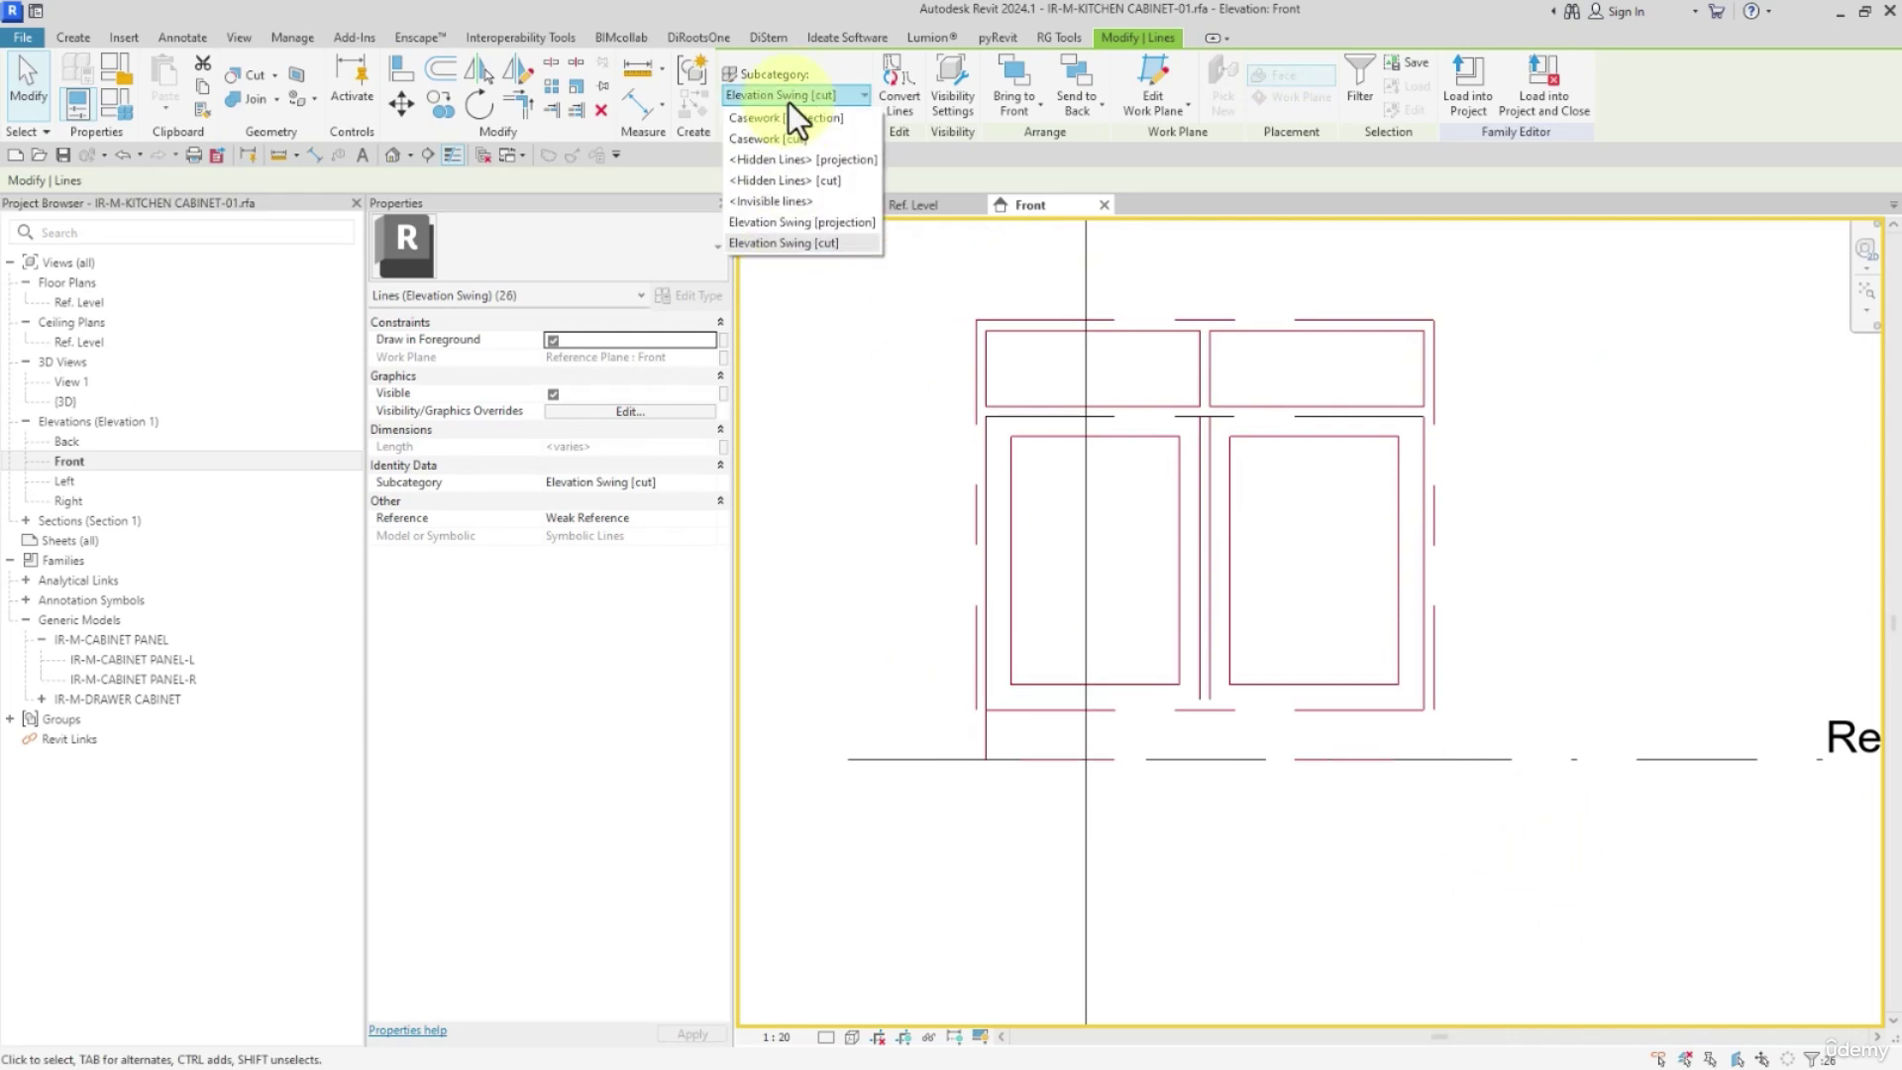
click(810, 234)
click(957, 462)
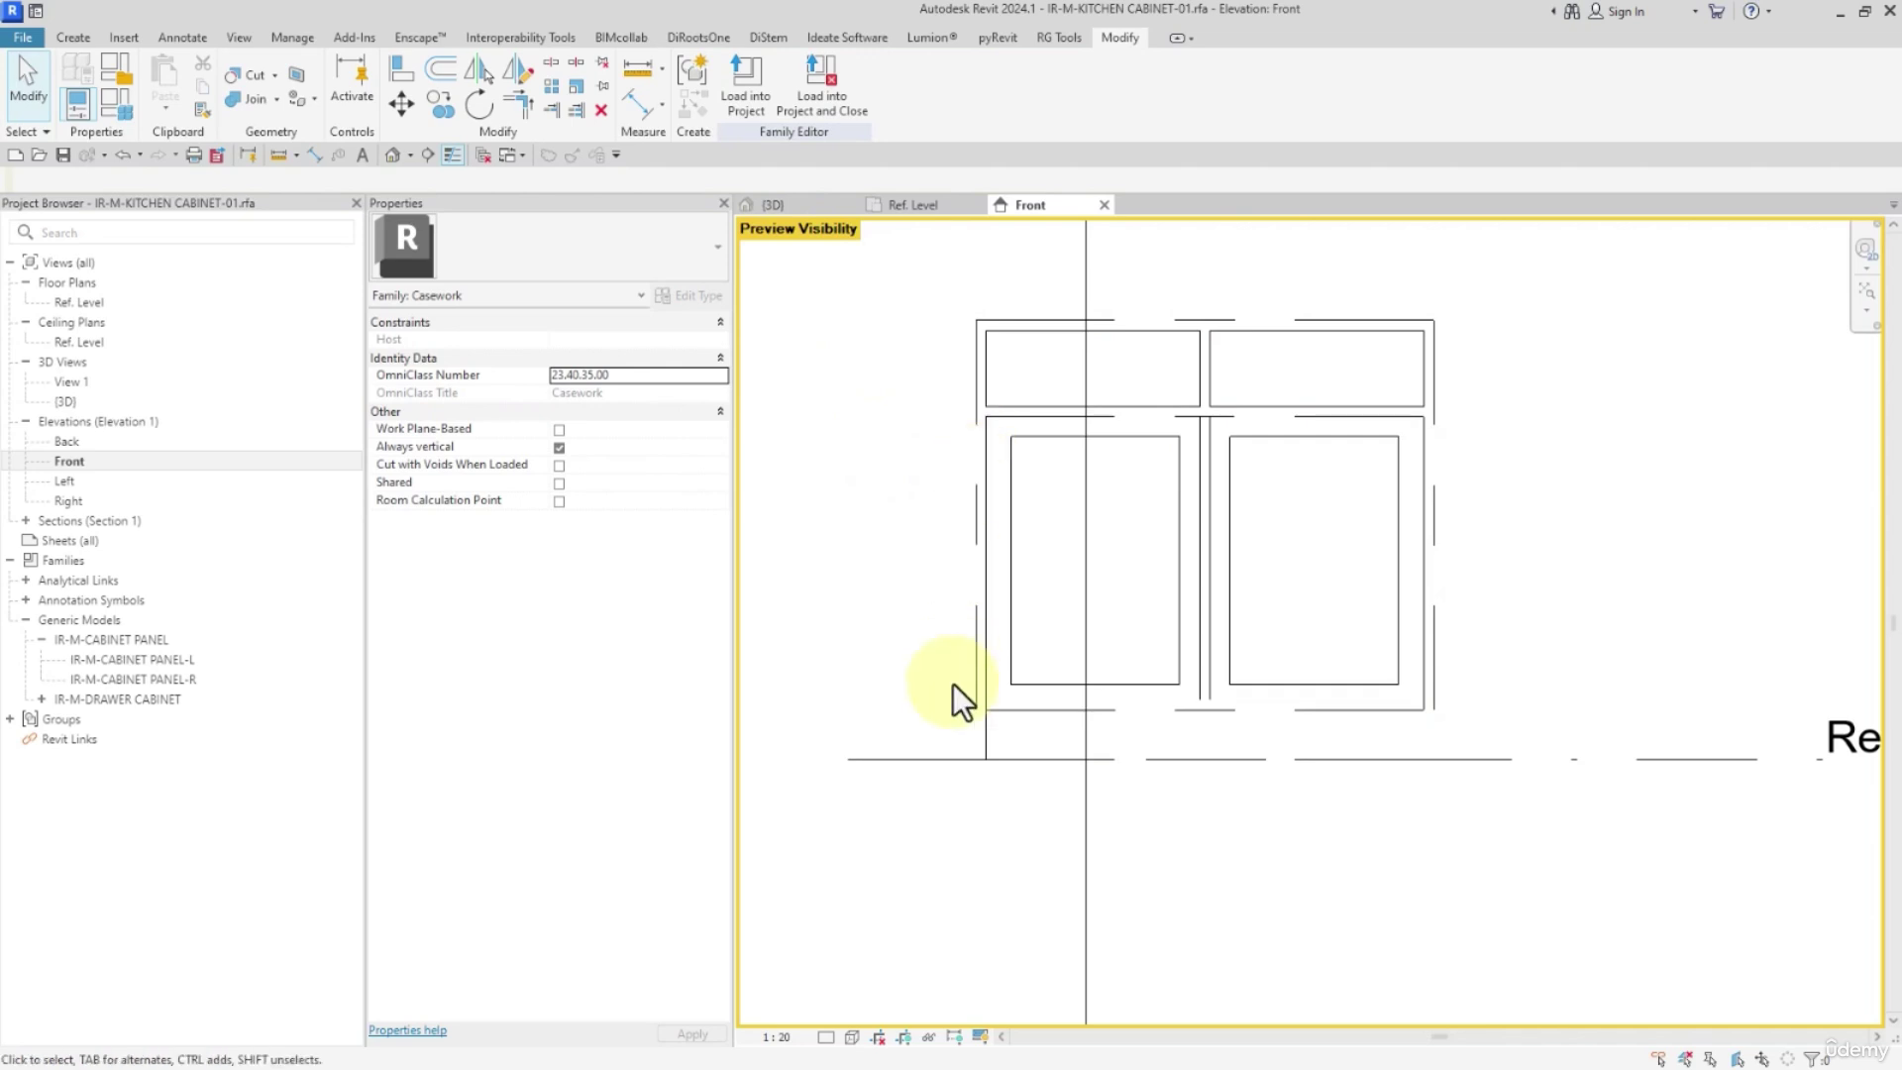
Set the front view's scale to 1:2
click(802, 776)
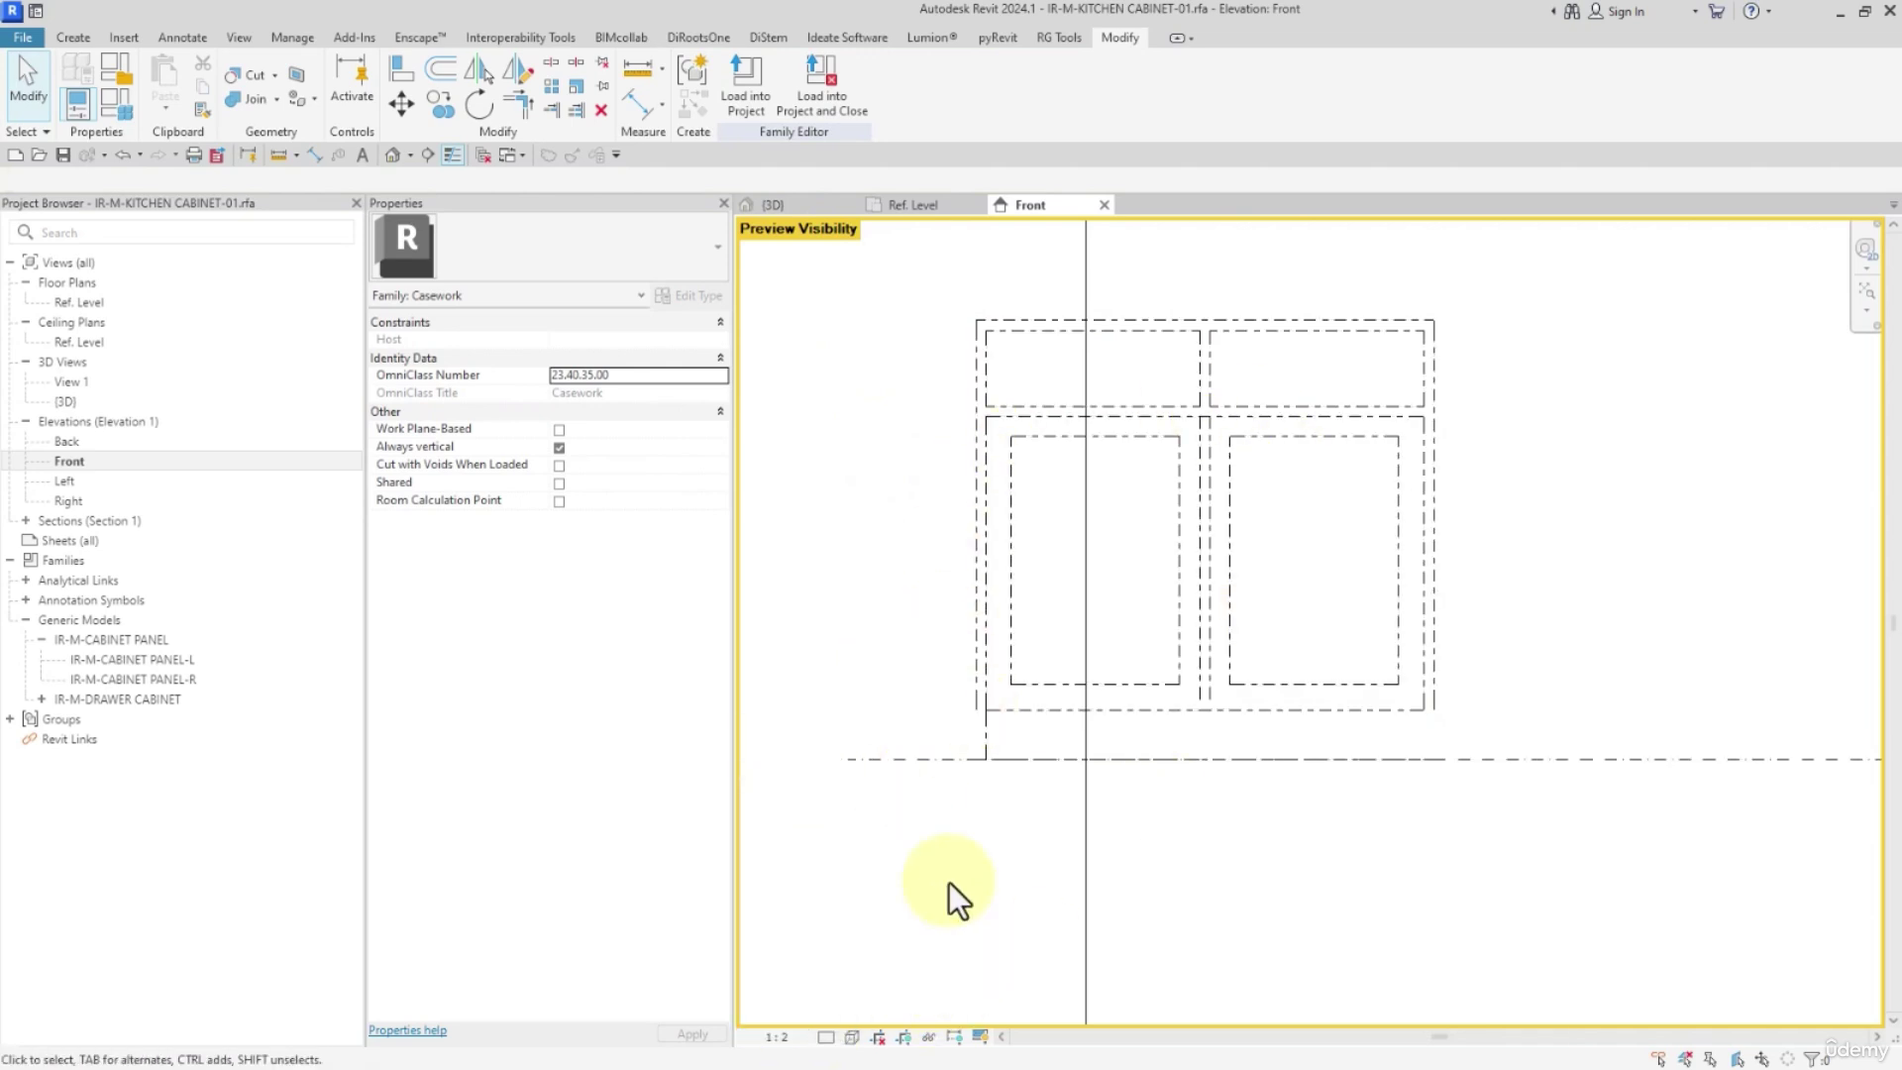
Extend the cabinet's outer left vertical line and both right-hand vertical lines down to the reference level
click(971, 709)
scroll(971, 723, up, 1)
drag(971, 724, 976, 776)
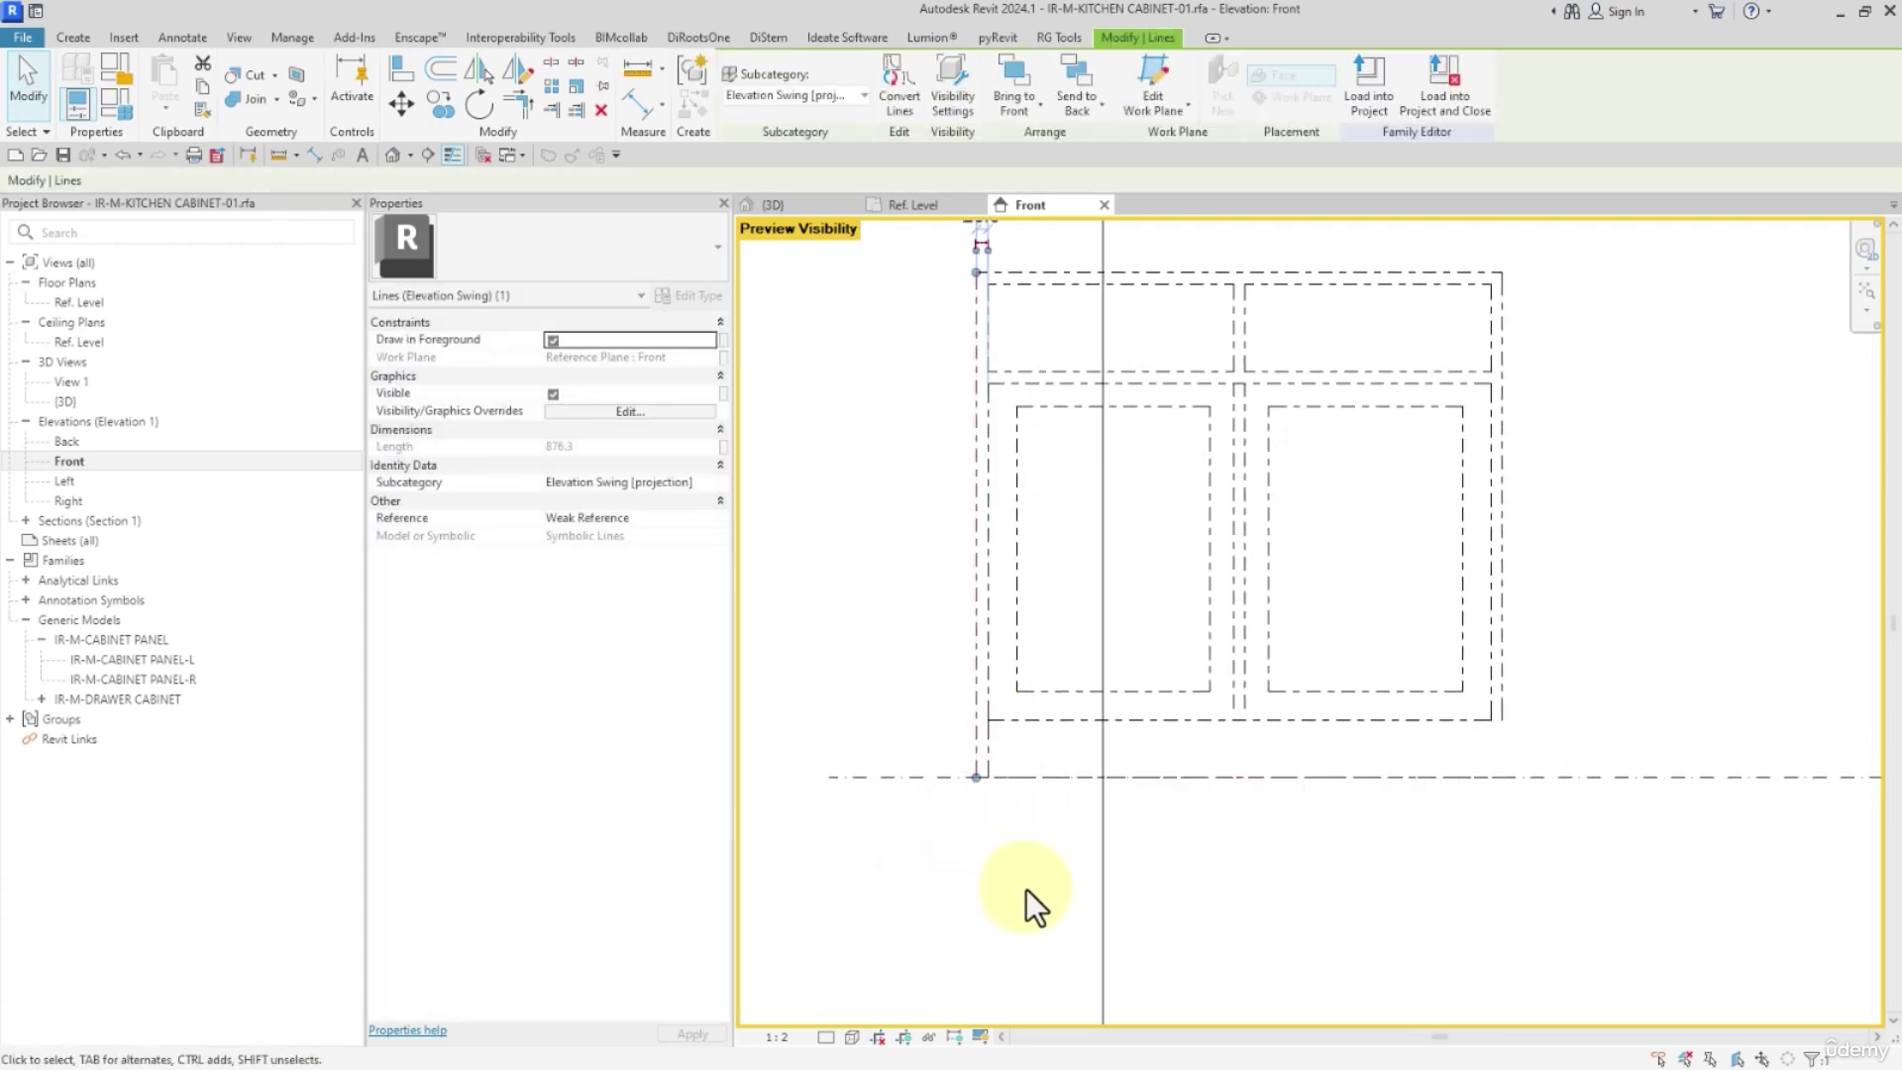
click(1504, 697)
drag(1503, 720, 1495, 866)
click(1554, 728)
scroll(1471, 723, up, 1)
click(1494, 693)
click(1501, 900)
scroll(1471, 852, down, 2)
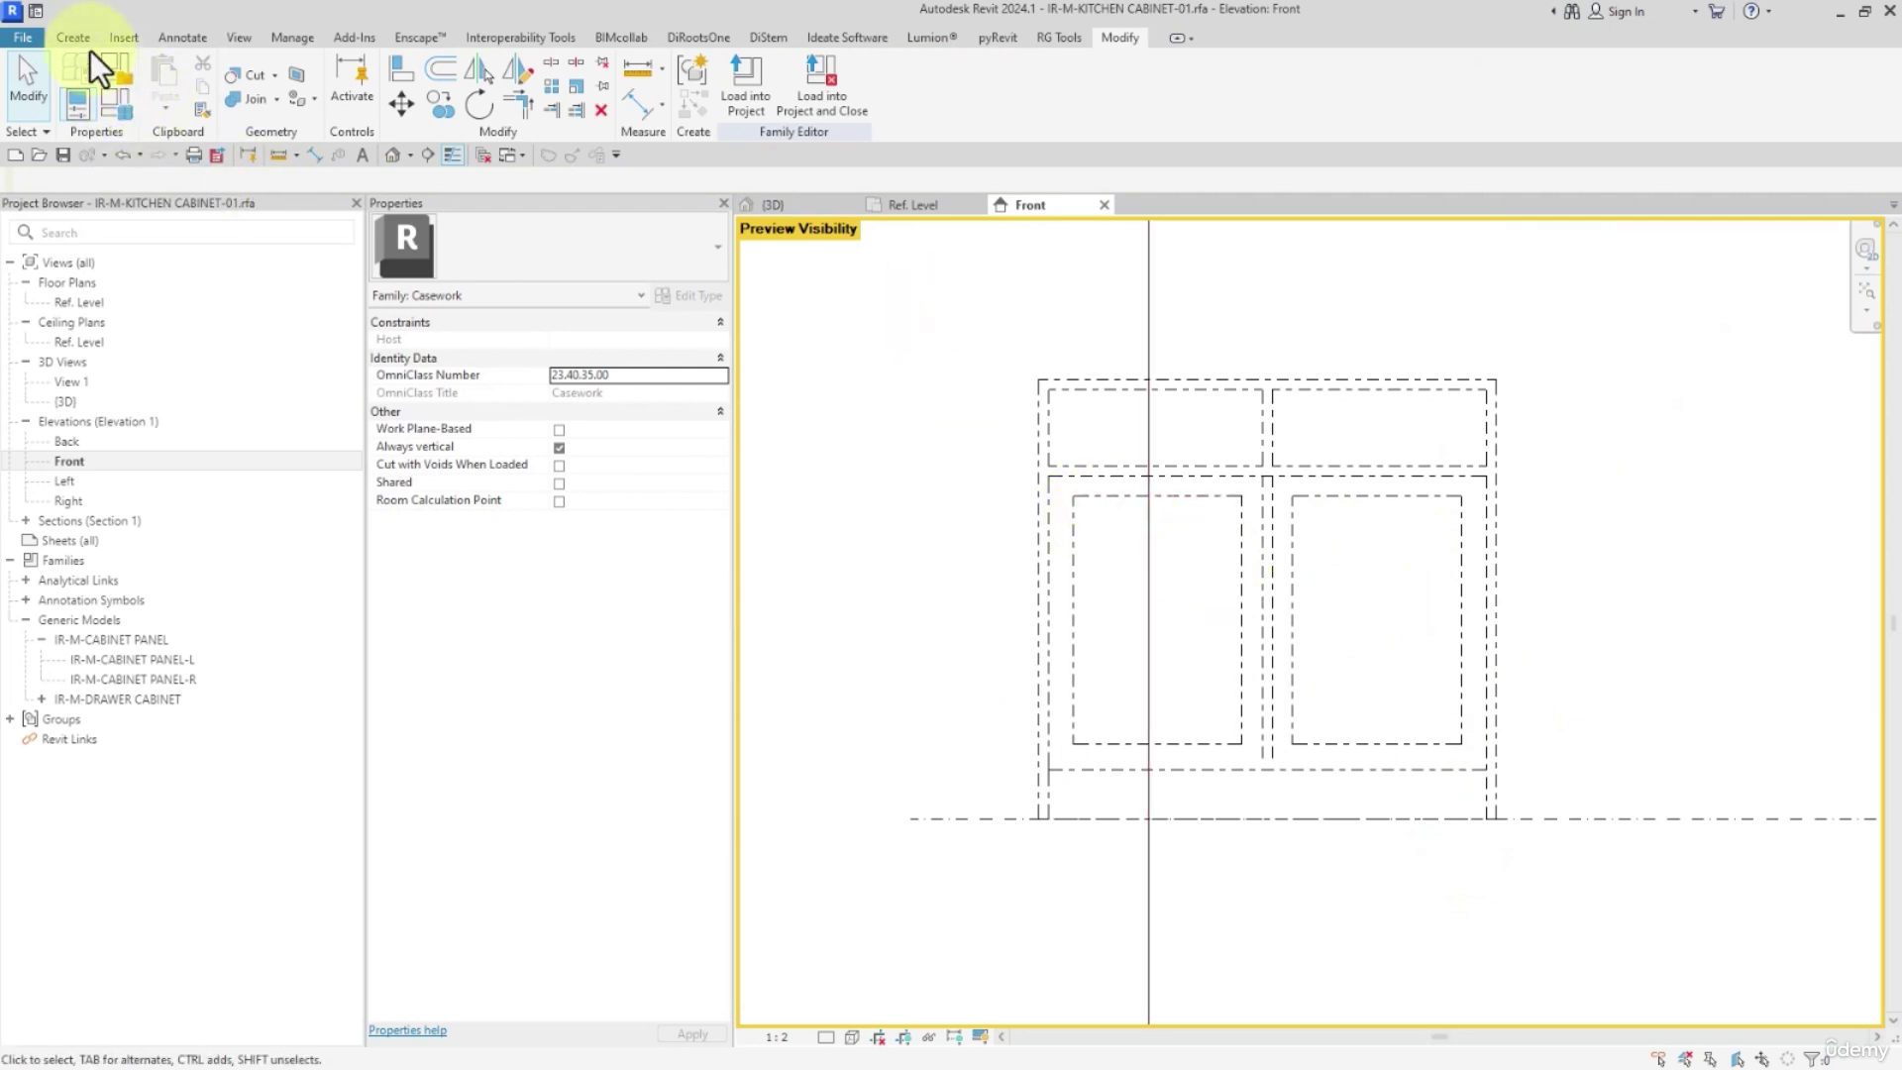
Draw two crossing diagonal symbolic lines from corner to corner of the left drawer front in the Elevation Swing [projection] subcategory
click(269, 38)
click(178, 39)
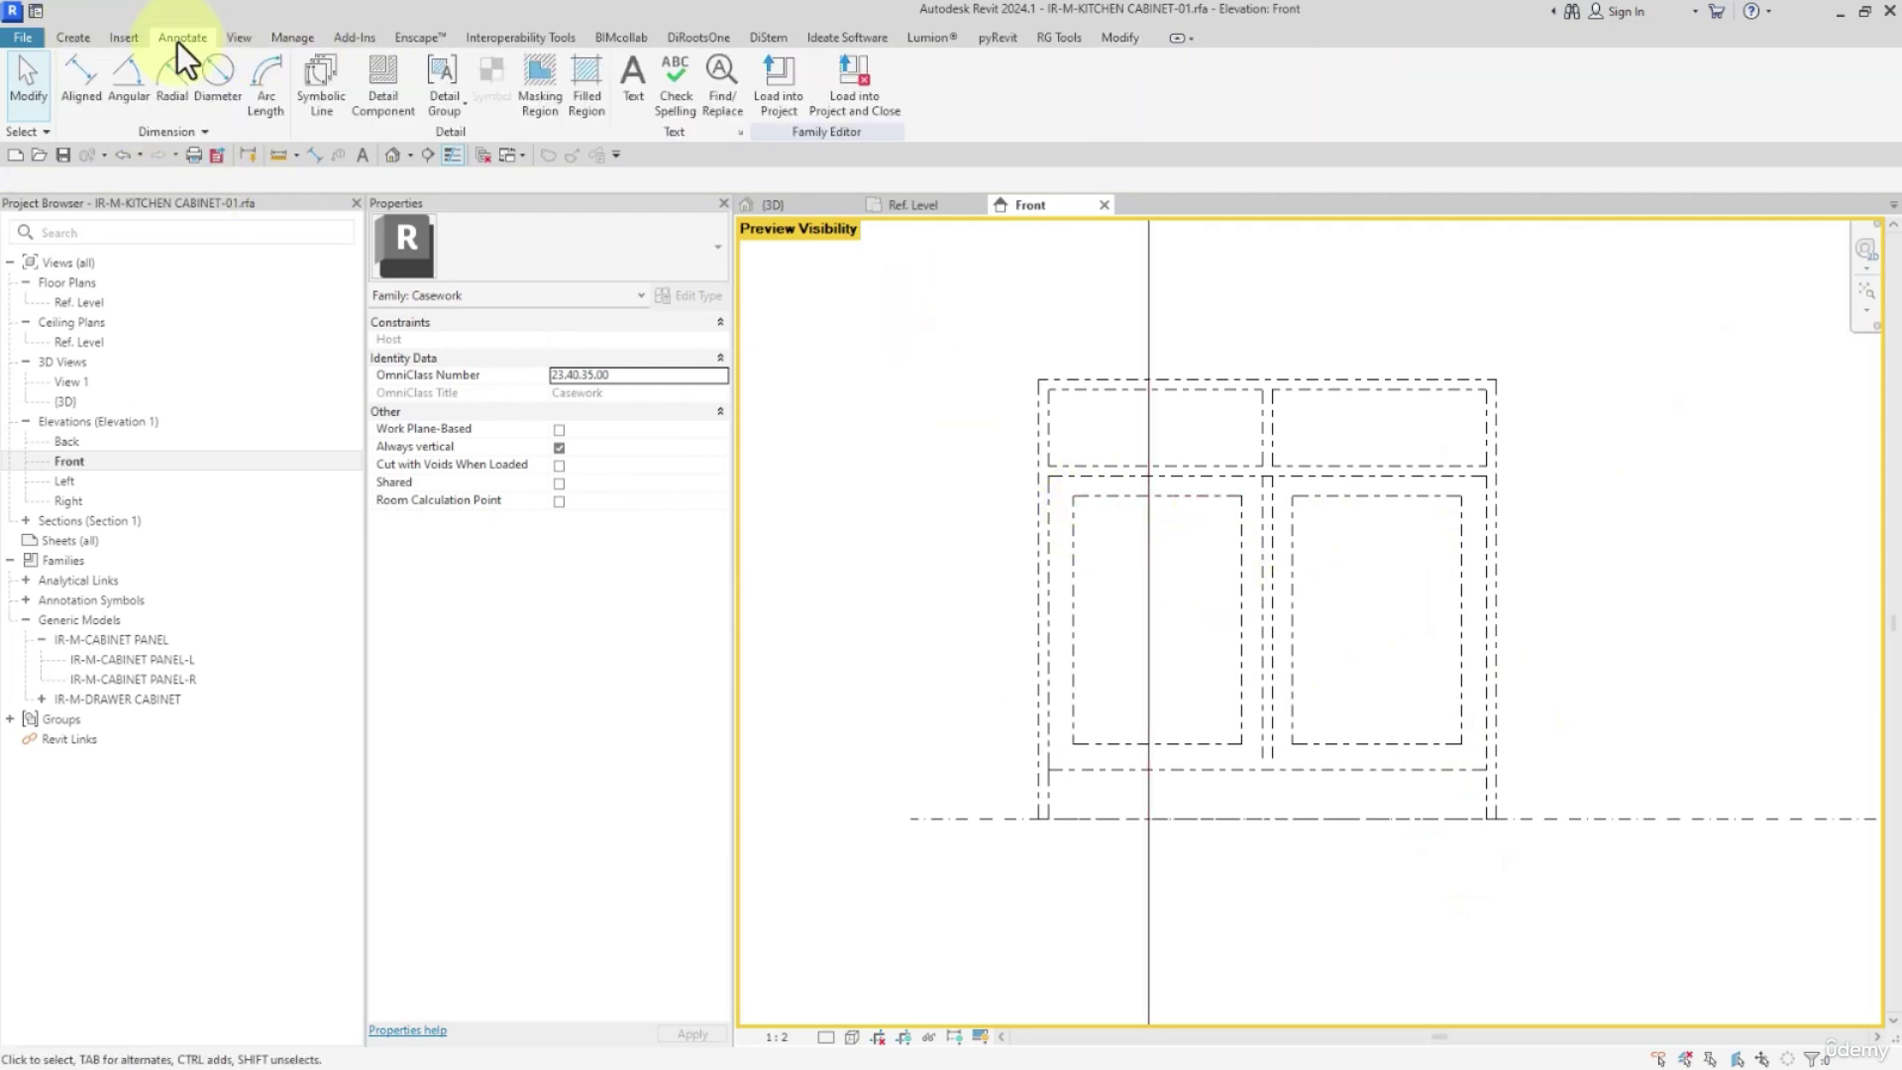
click(321, 86)
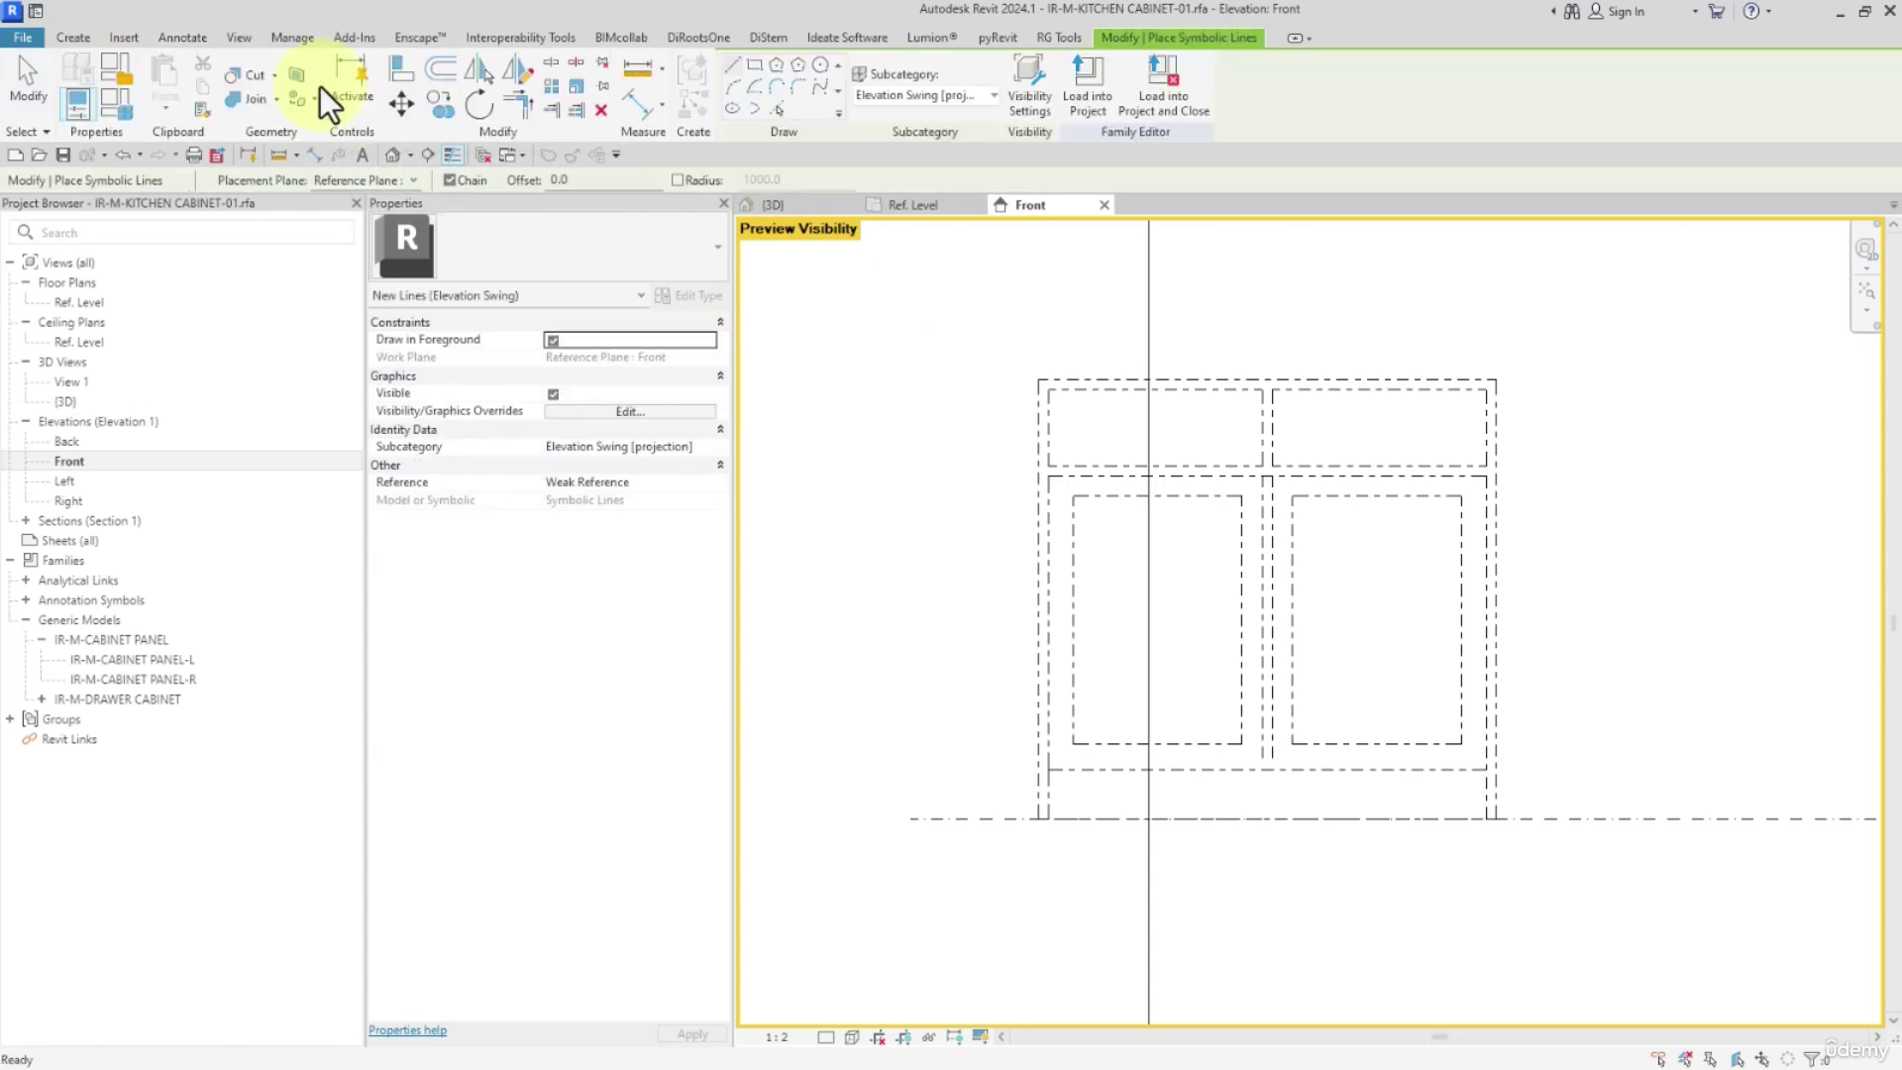
click(951, 96)
click(955, 119)
scroll(1025, 433, up, 1)
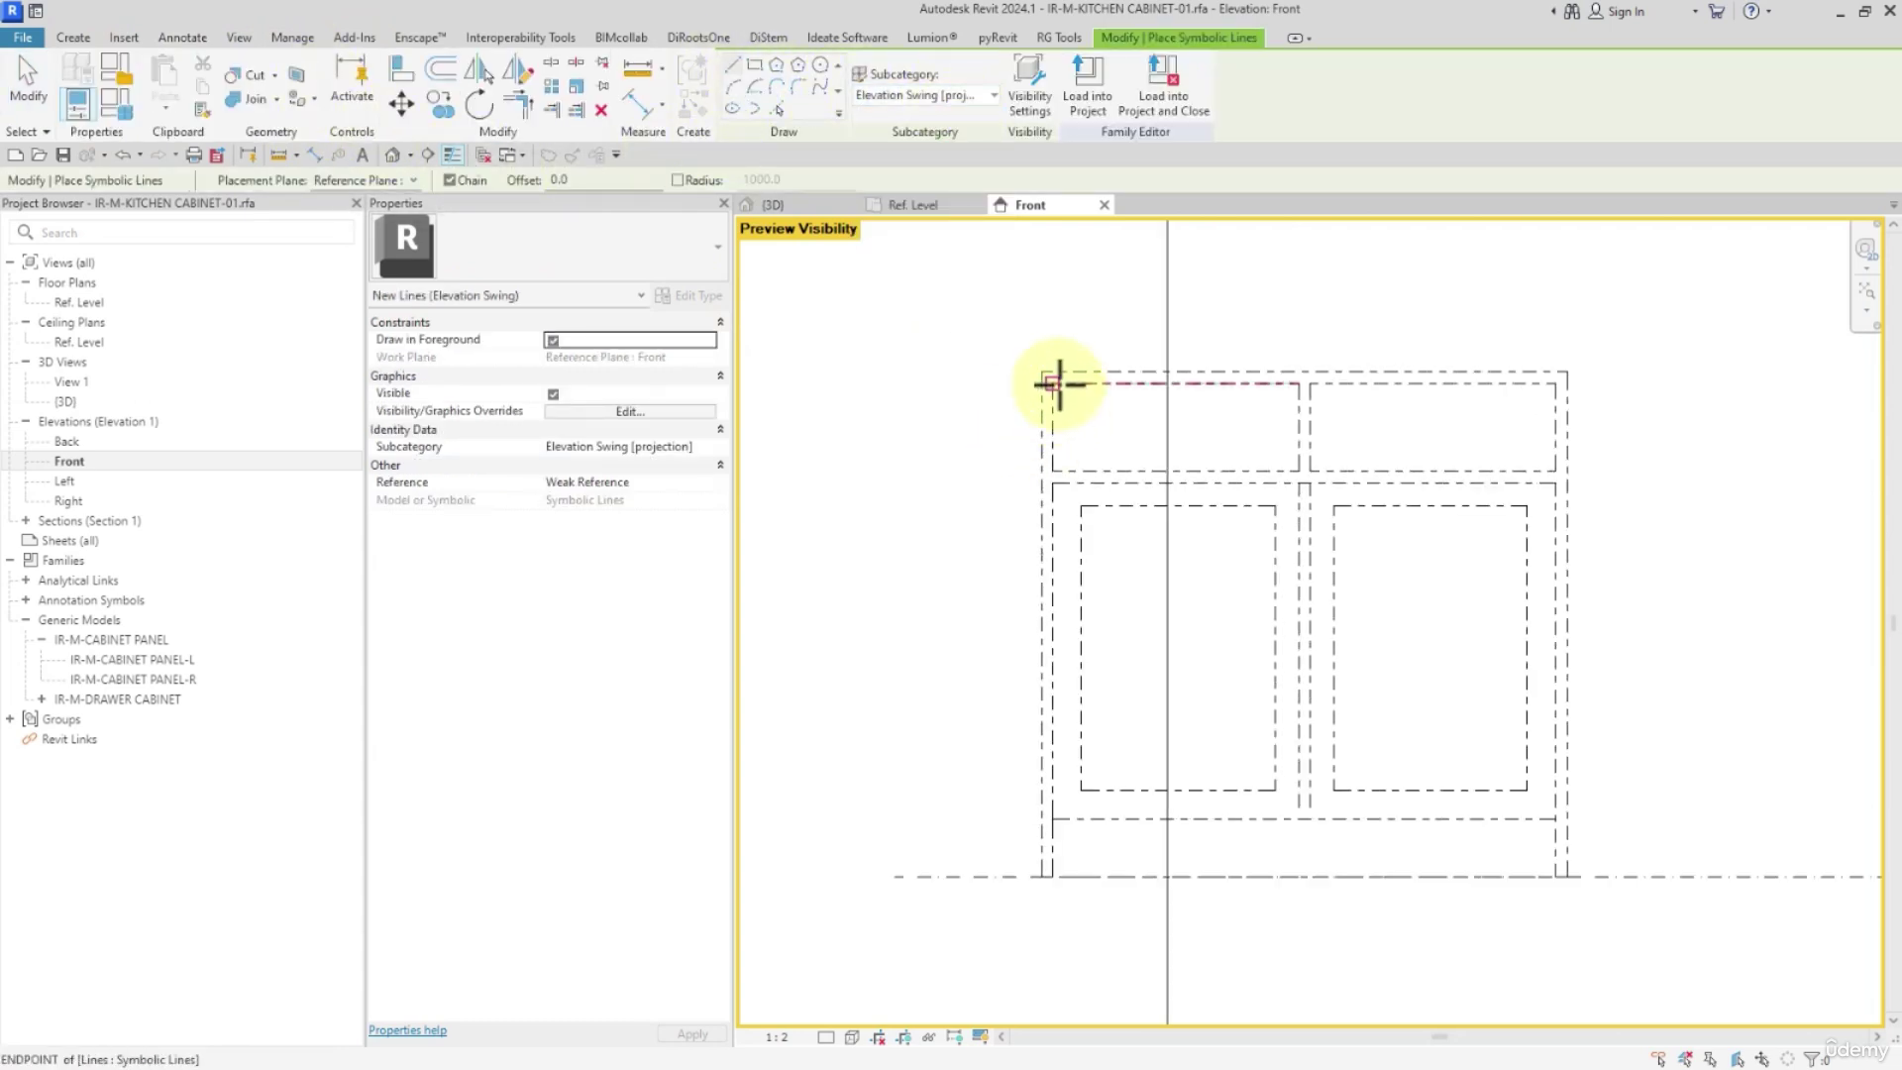
click(1053, 383)
click(1298, 470)
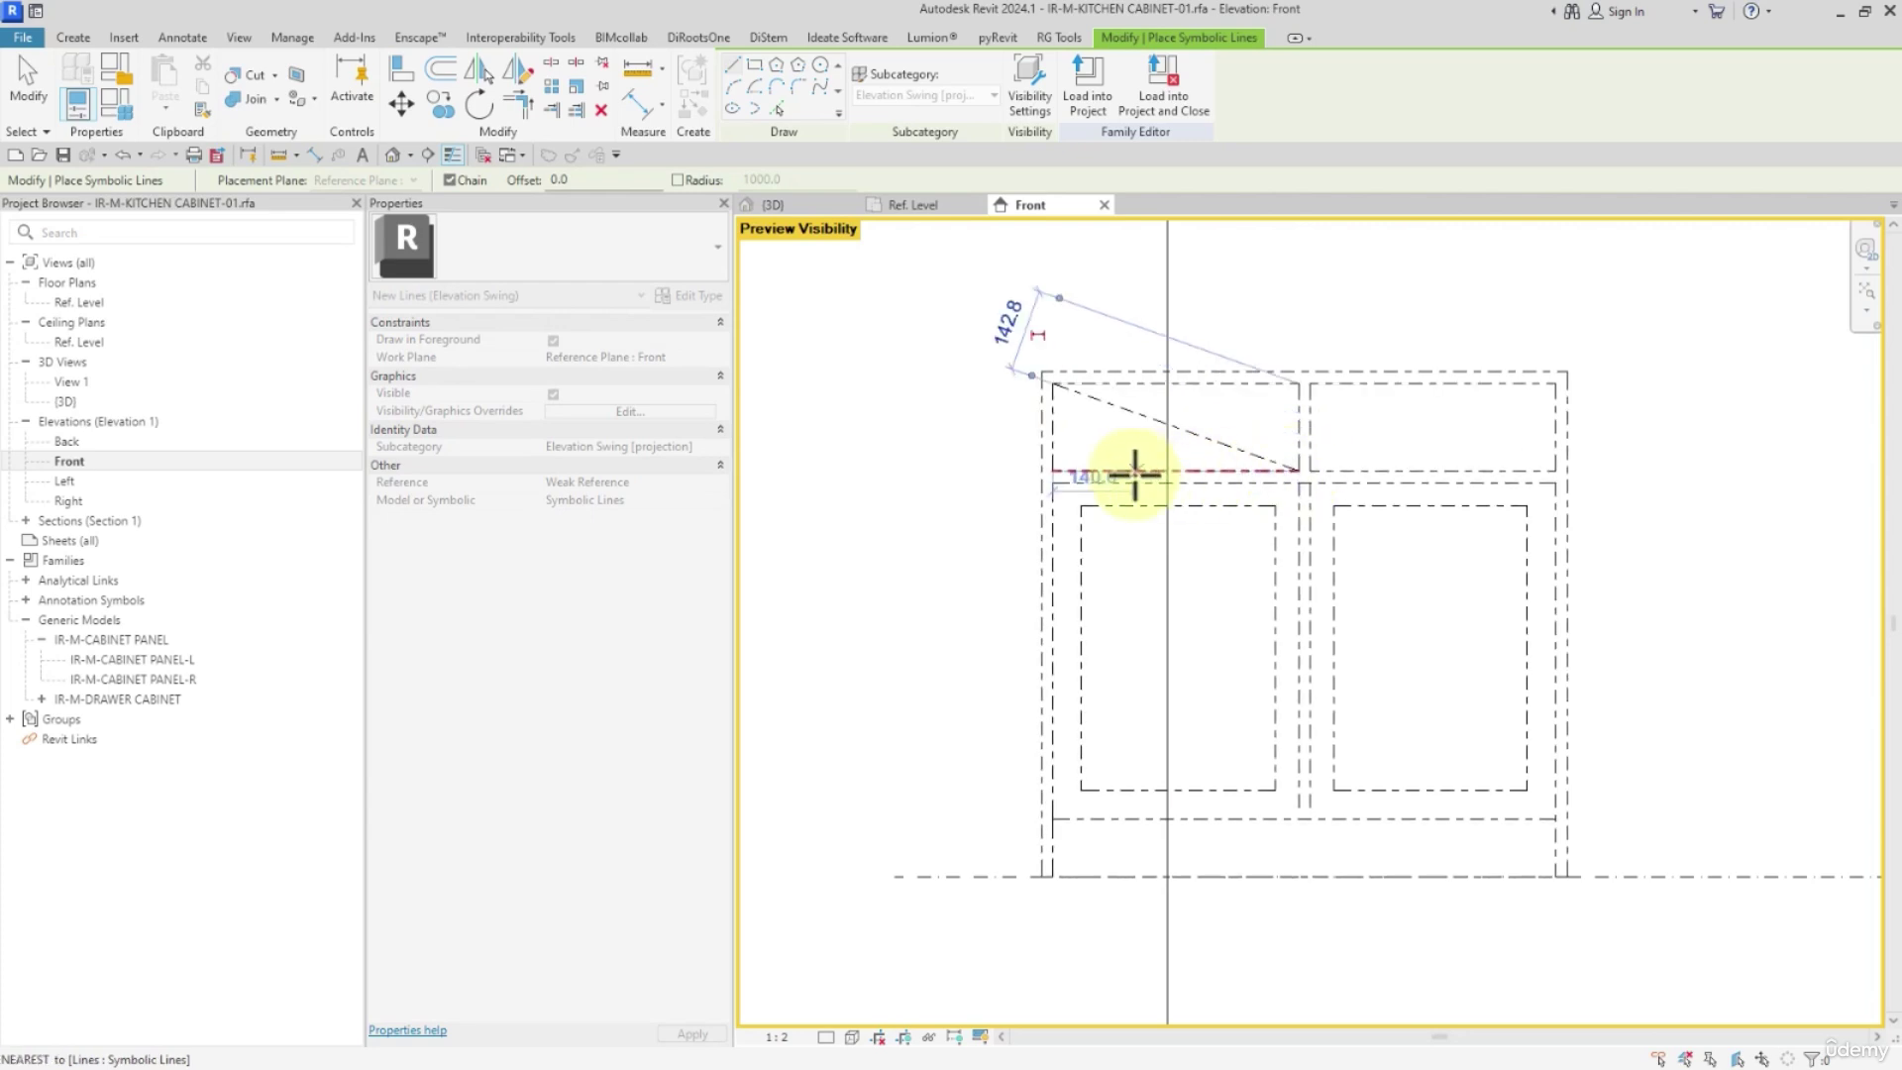
click(1054, 469)
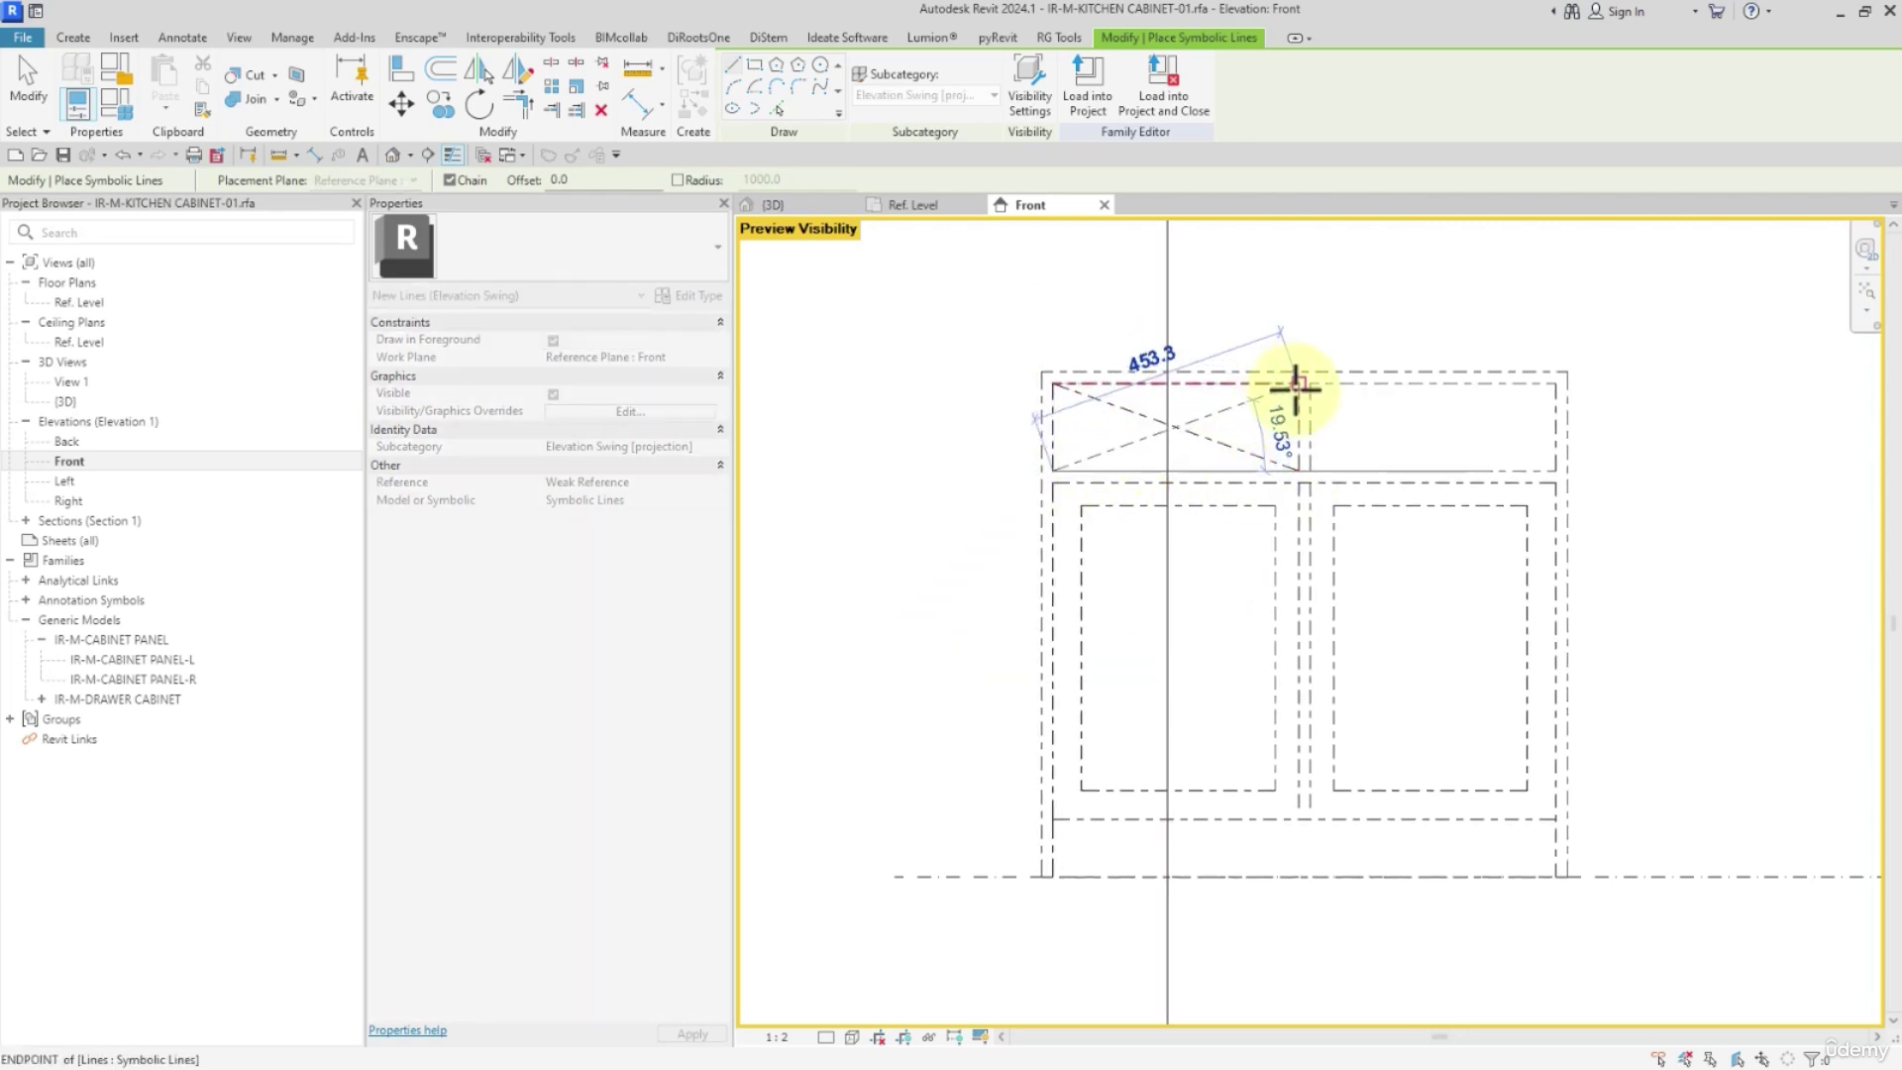
click(1298, 384)
key(Escape)
Draw two crossing diagonal symbolic lines from corner to corner of the right drawer front
click(1311, 471)
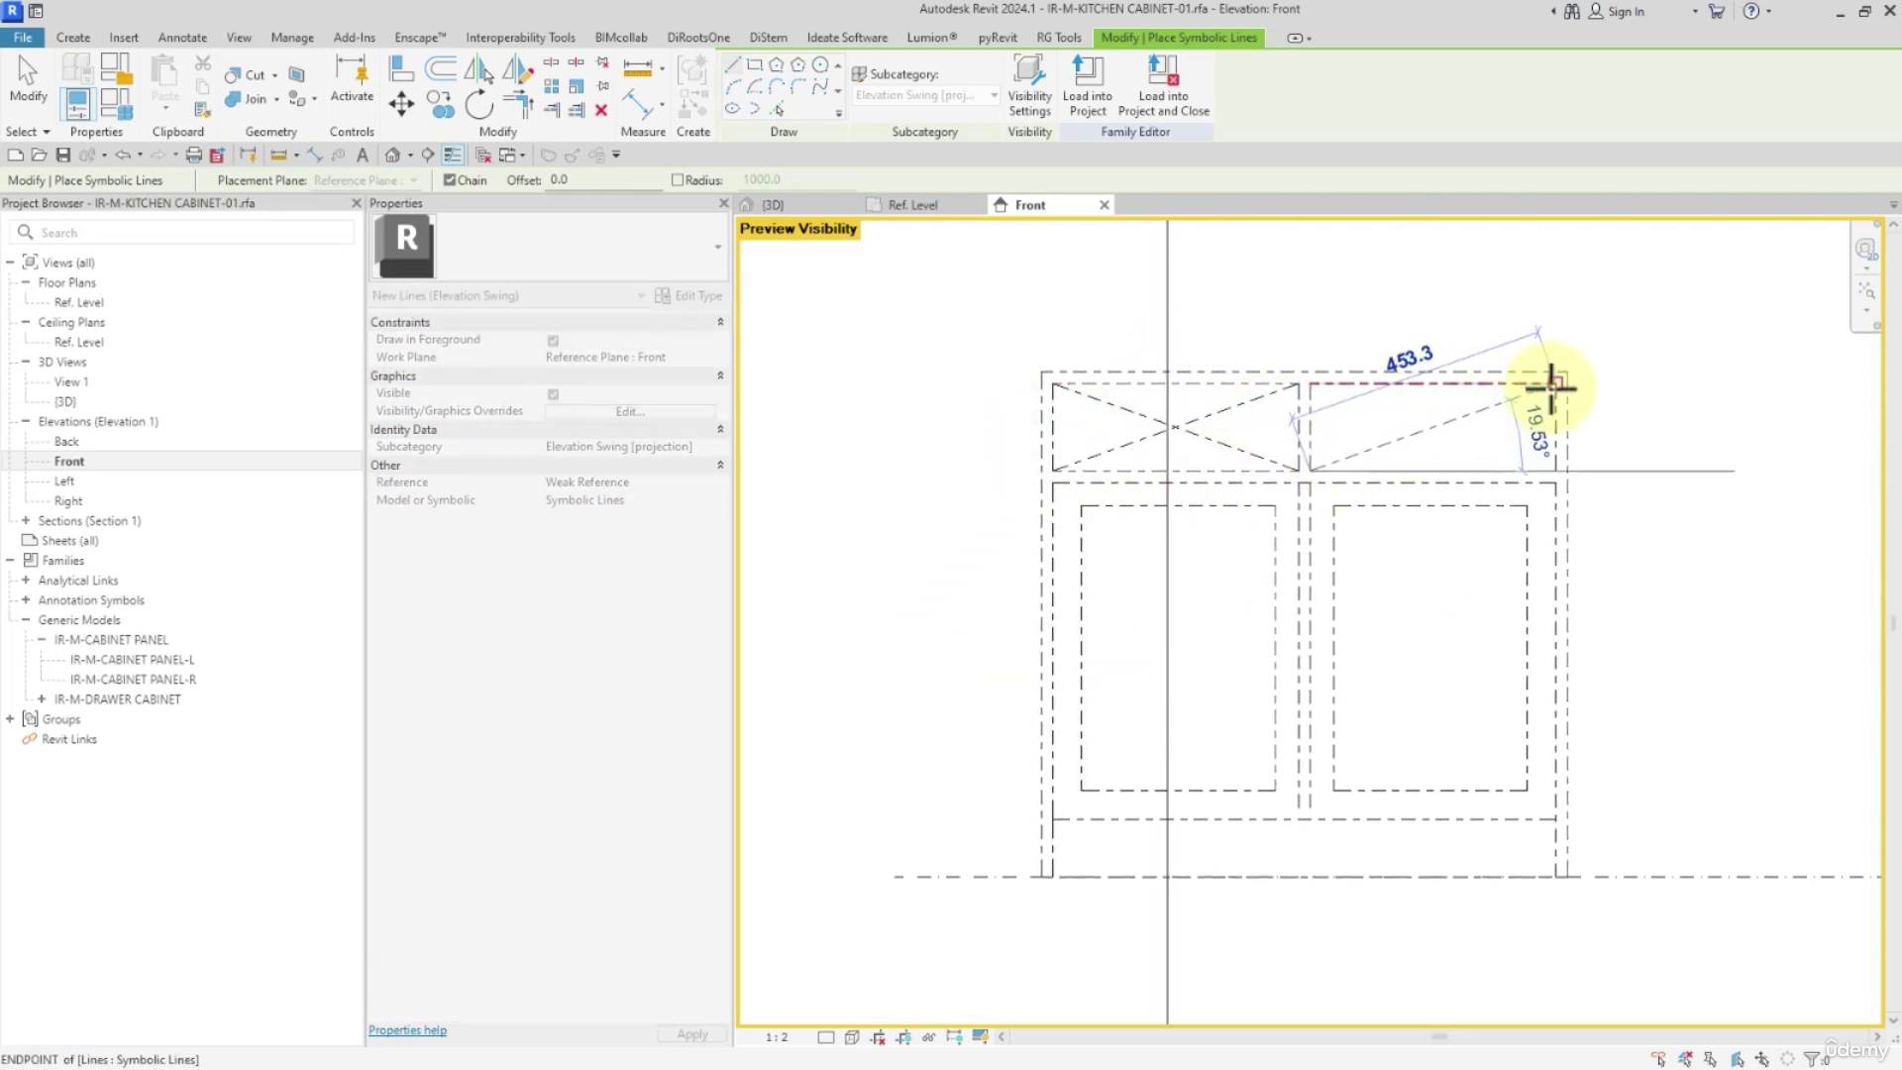
click(1312, 383)
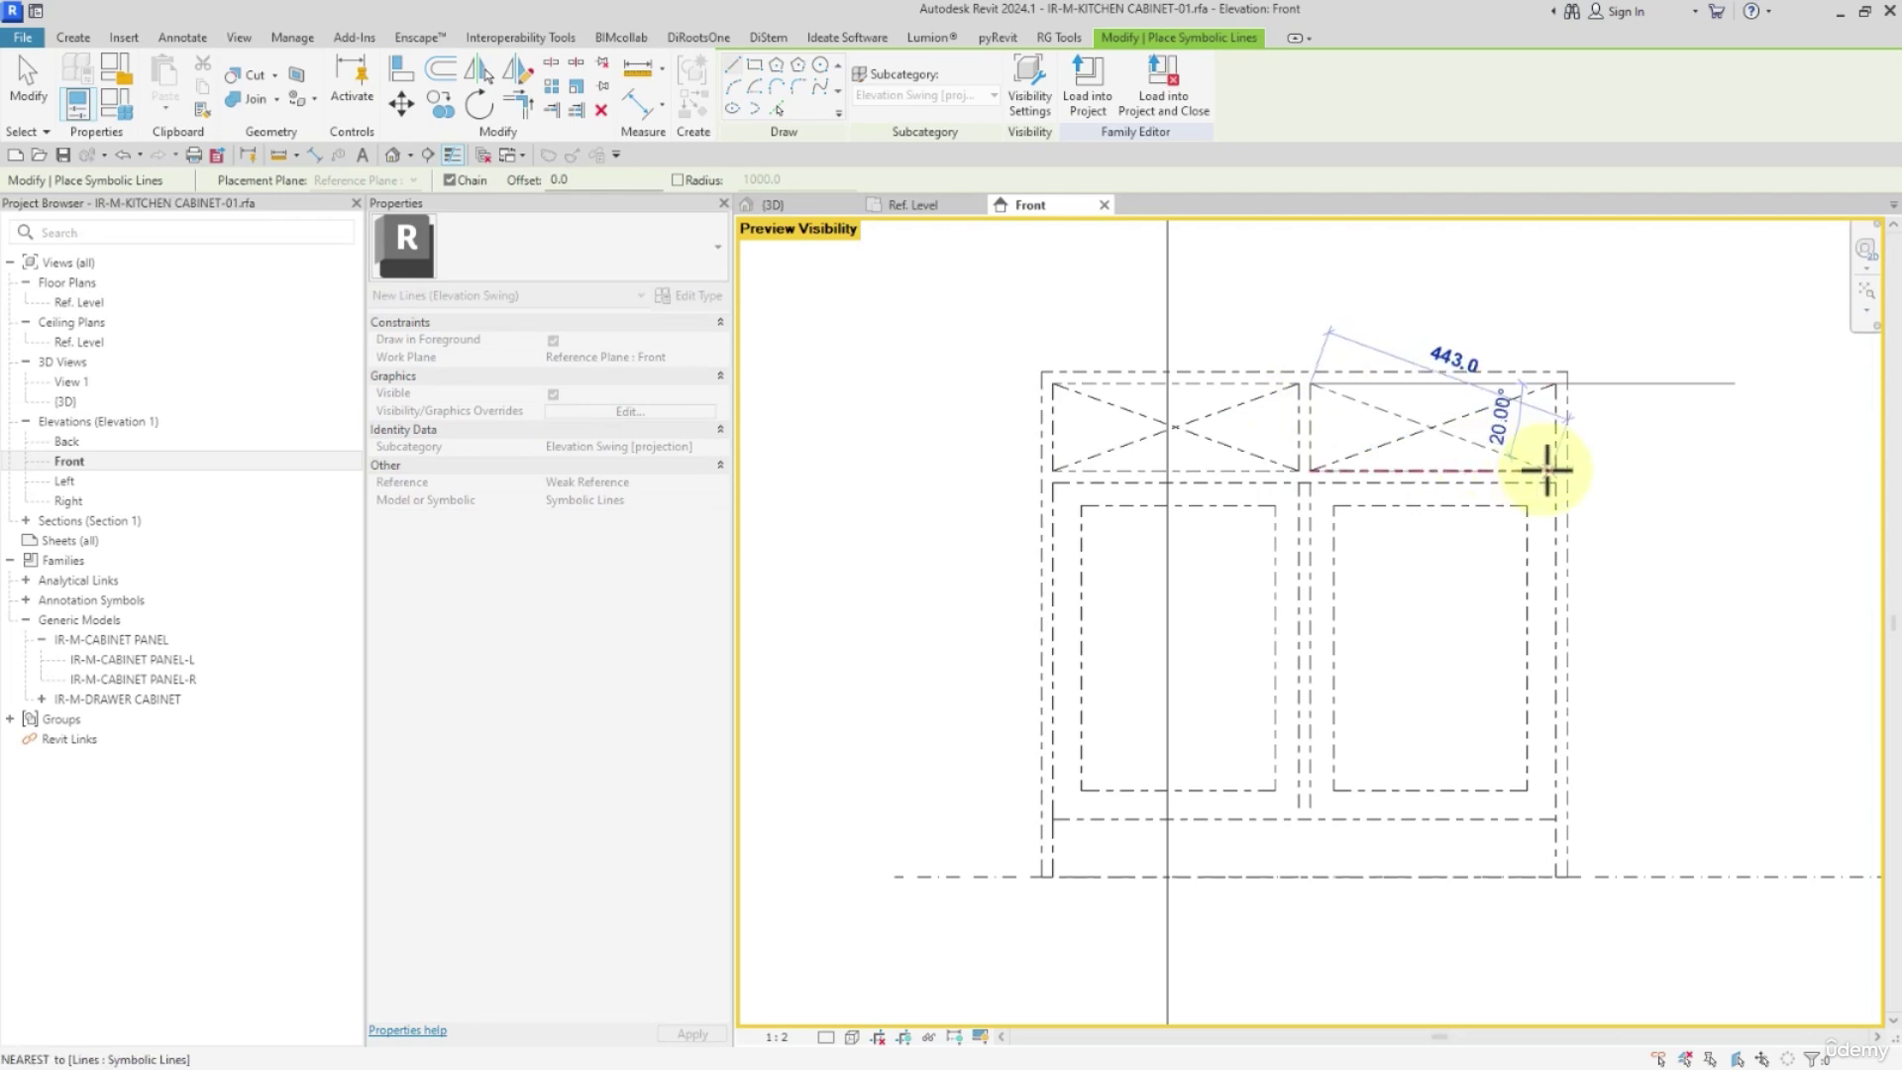
click(1556, 470)
key(Escape)
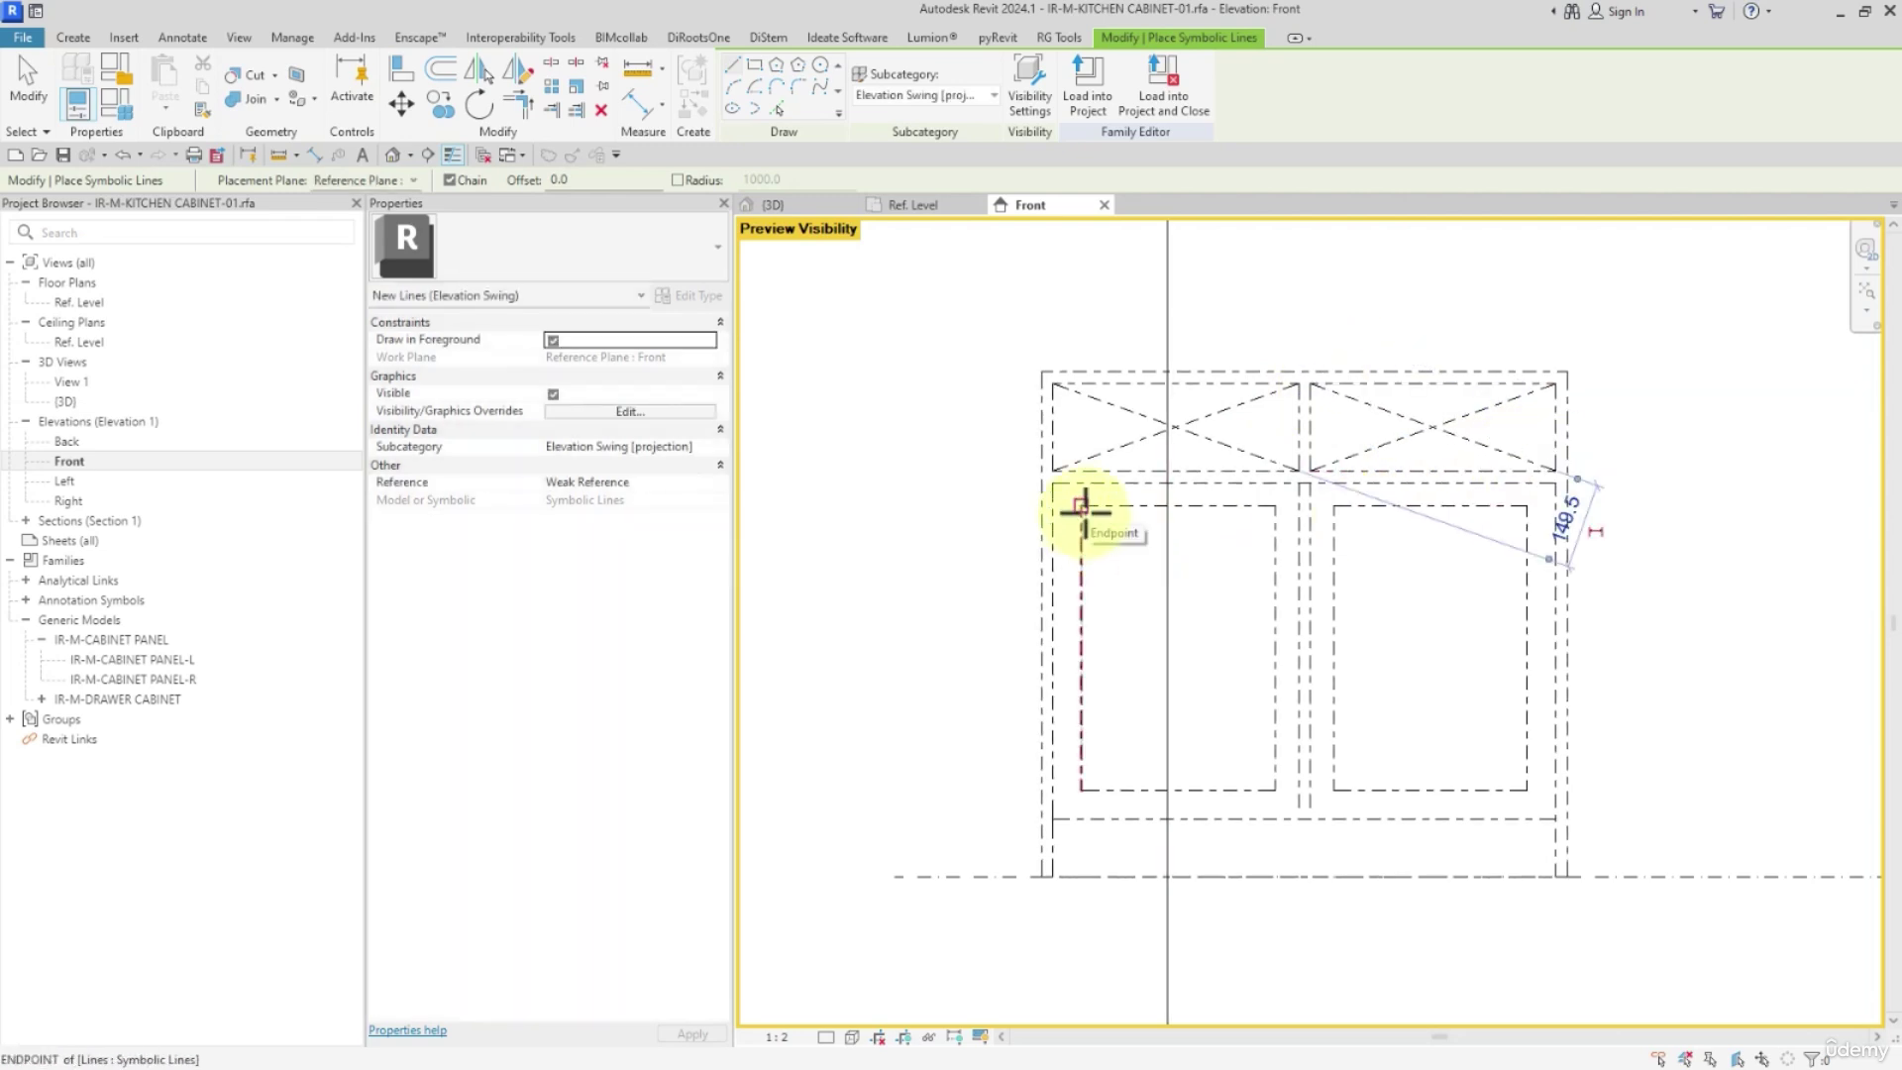
Draw the left door's swing symbol with two symbolic lines from its outer corners to the middle of its inner edge
click(1052, 482)
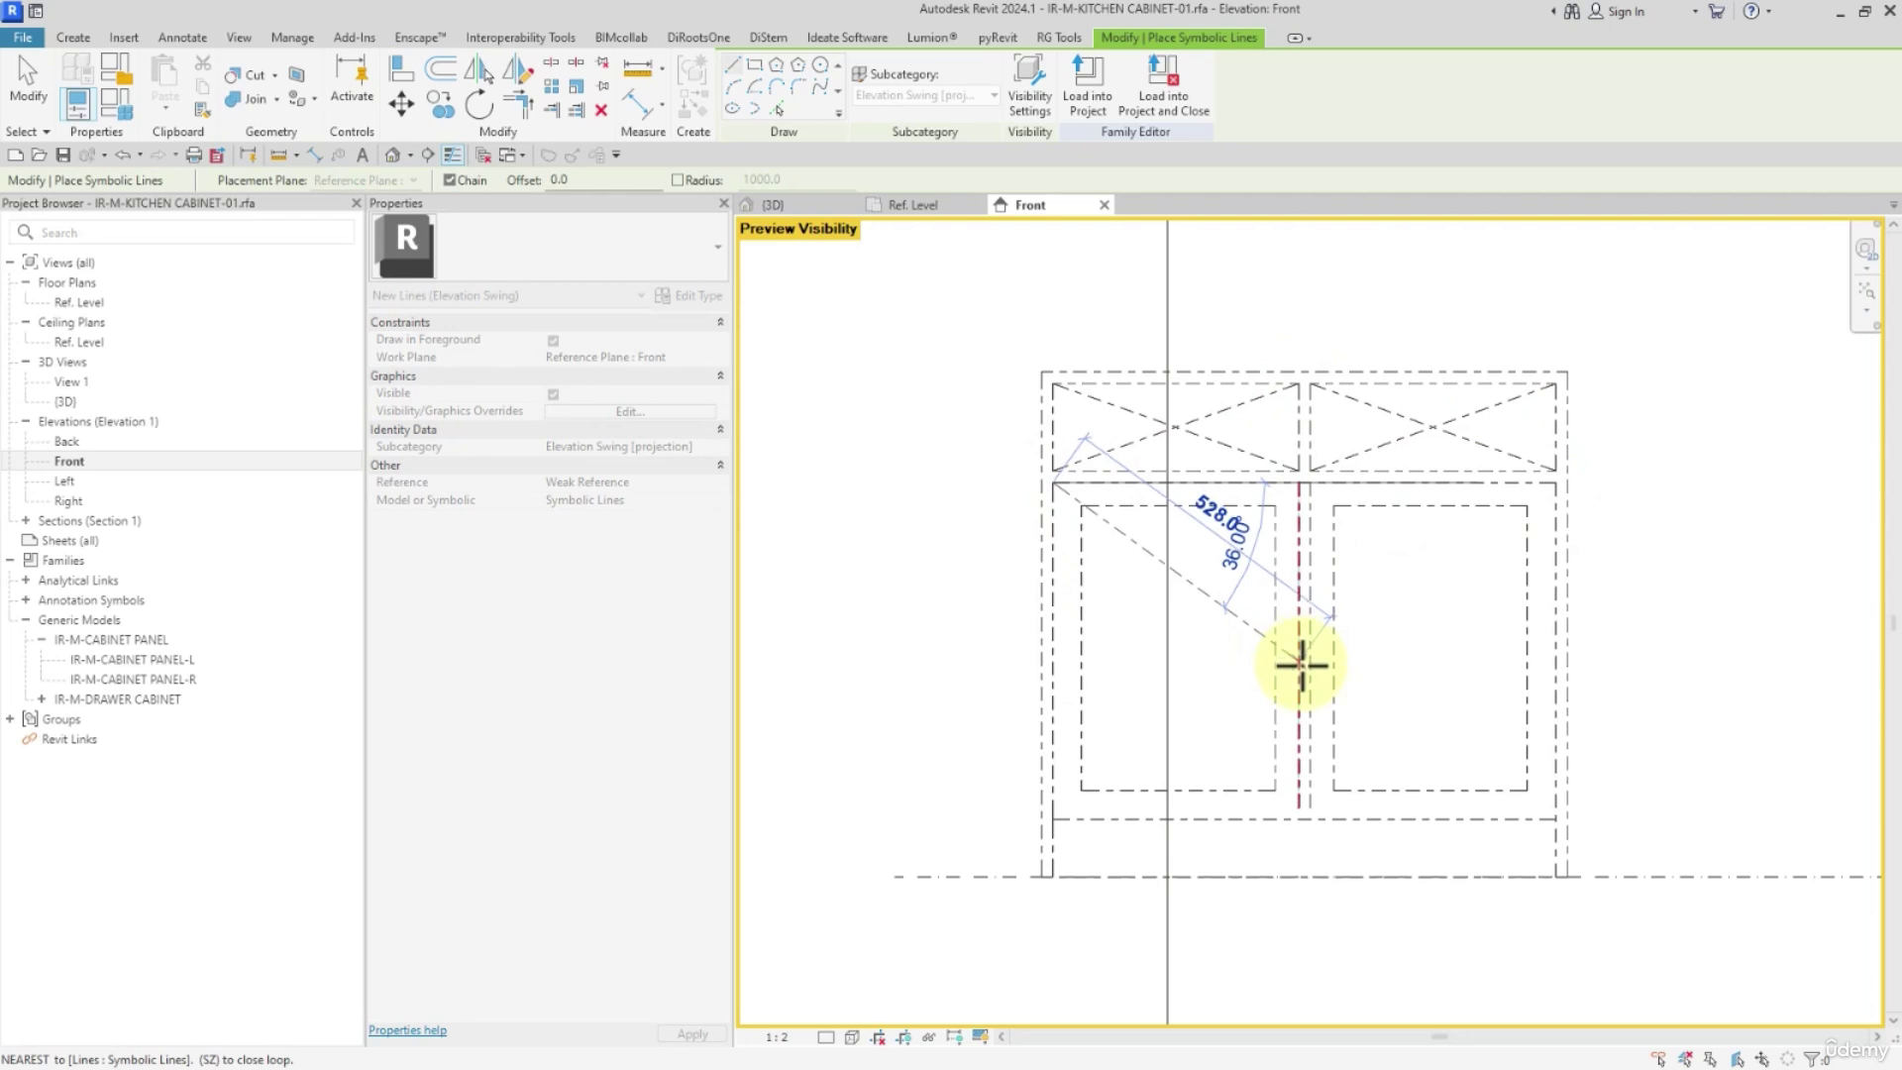
click(1299, 644)
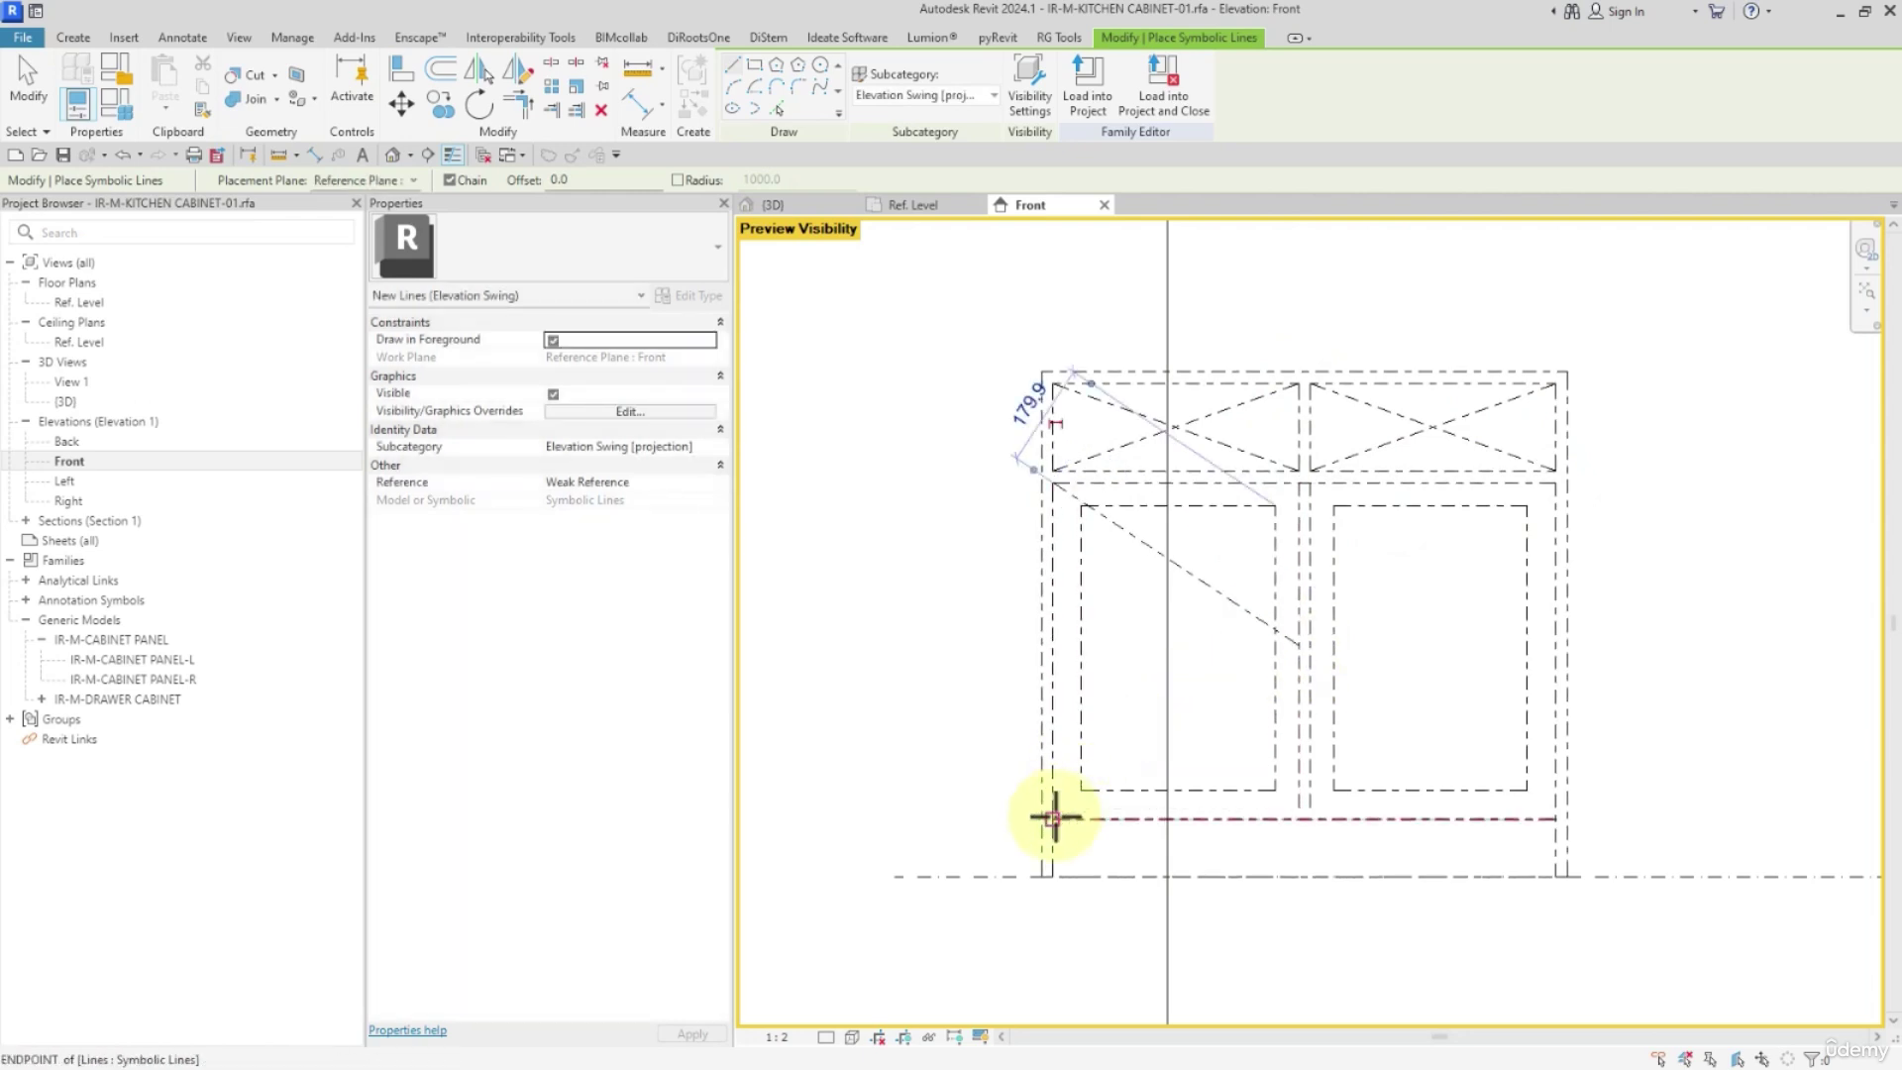
click(1052, 819)
key(Escape)
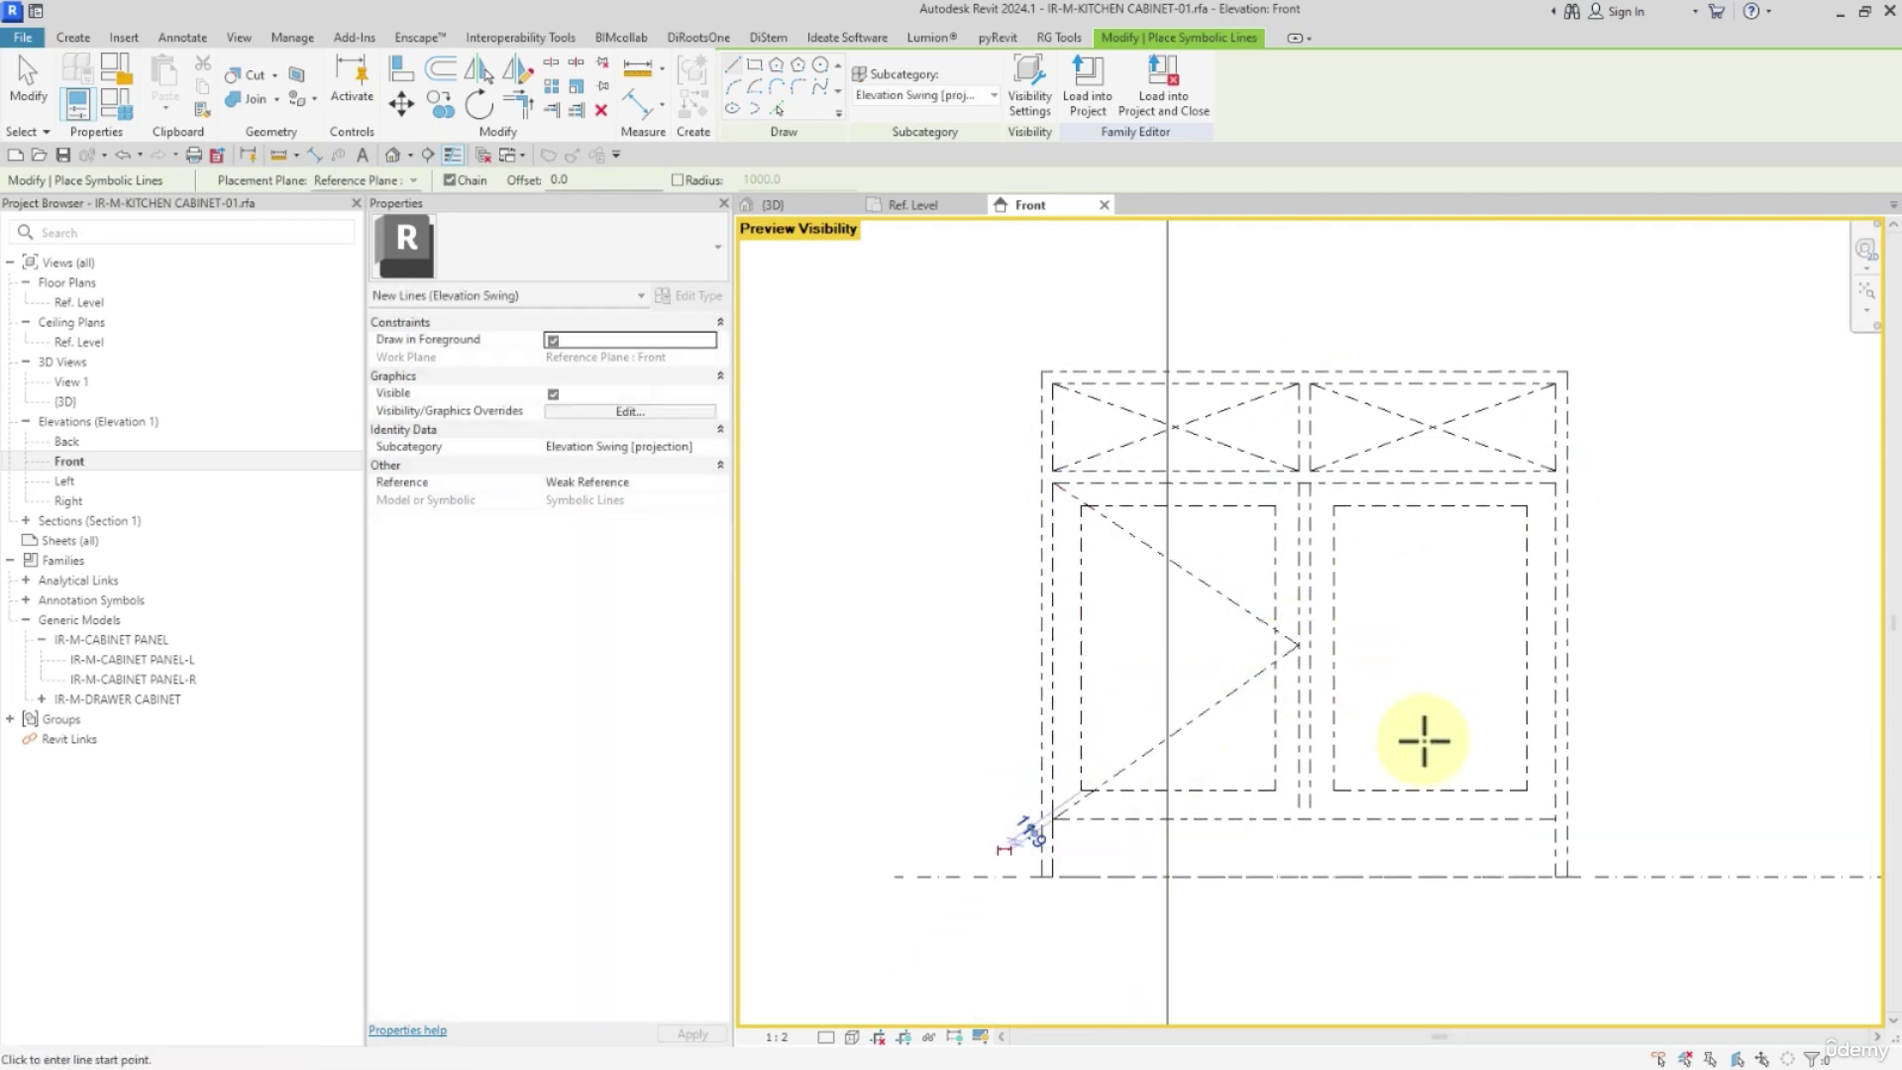
Draw the right door's swing symbol with two symbolic lines from its outer corners to the middle of its inner edge
click(1551, 820)
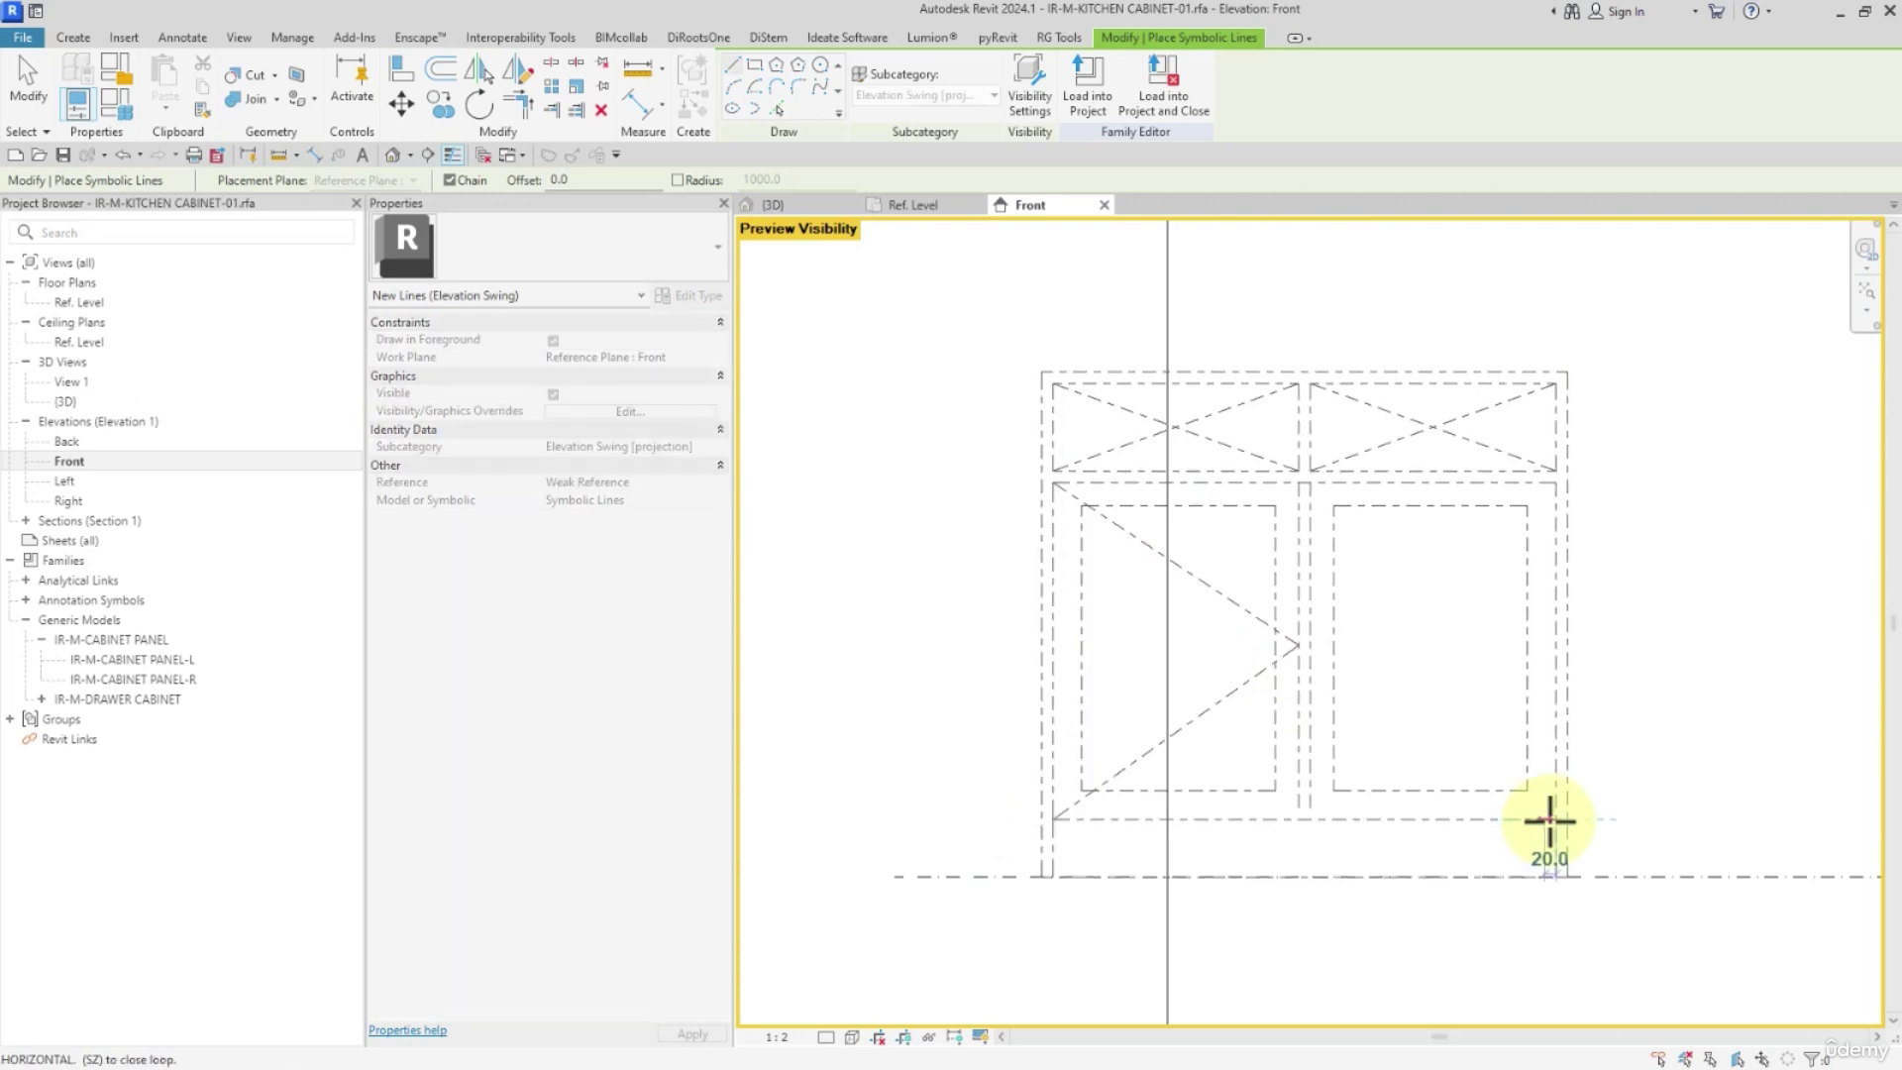
click(1310, 649)
key(Escape)
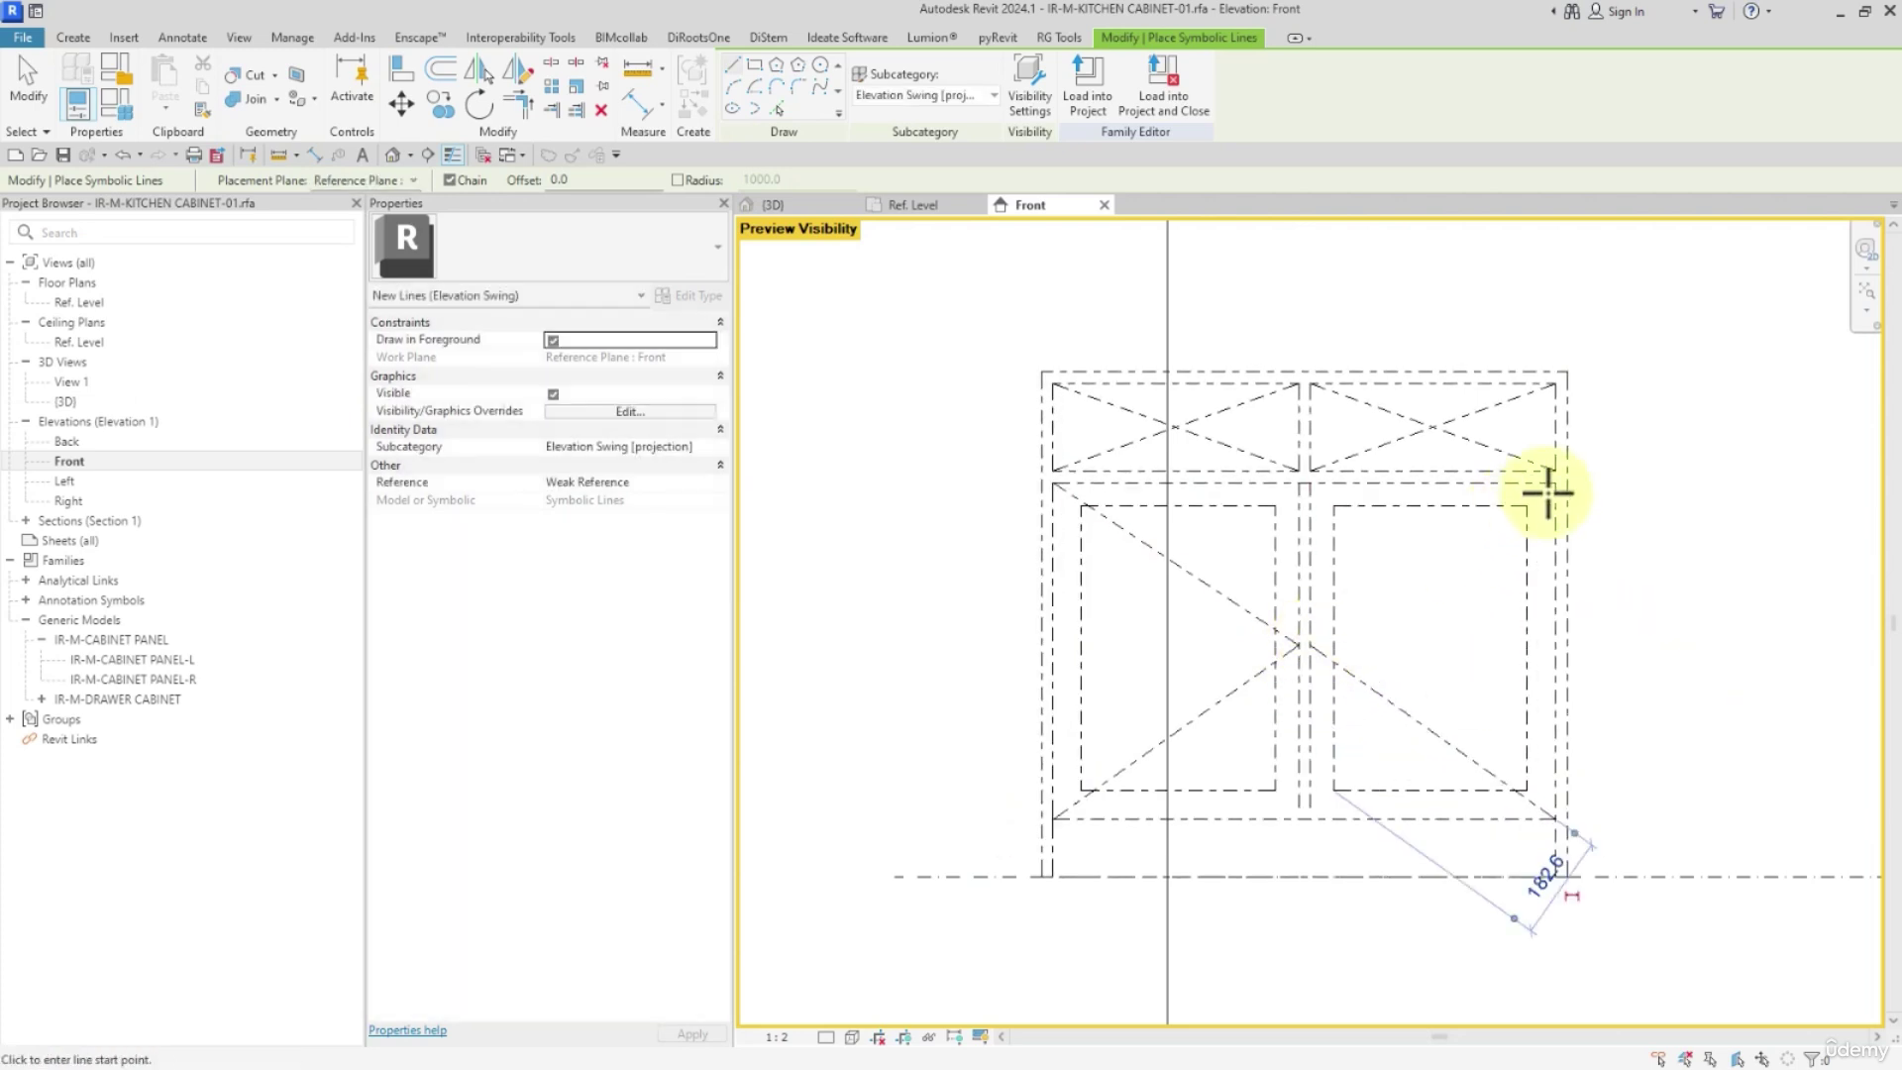
click(1555, 485)
click(1310, 646)
key(Escape)
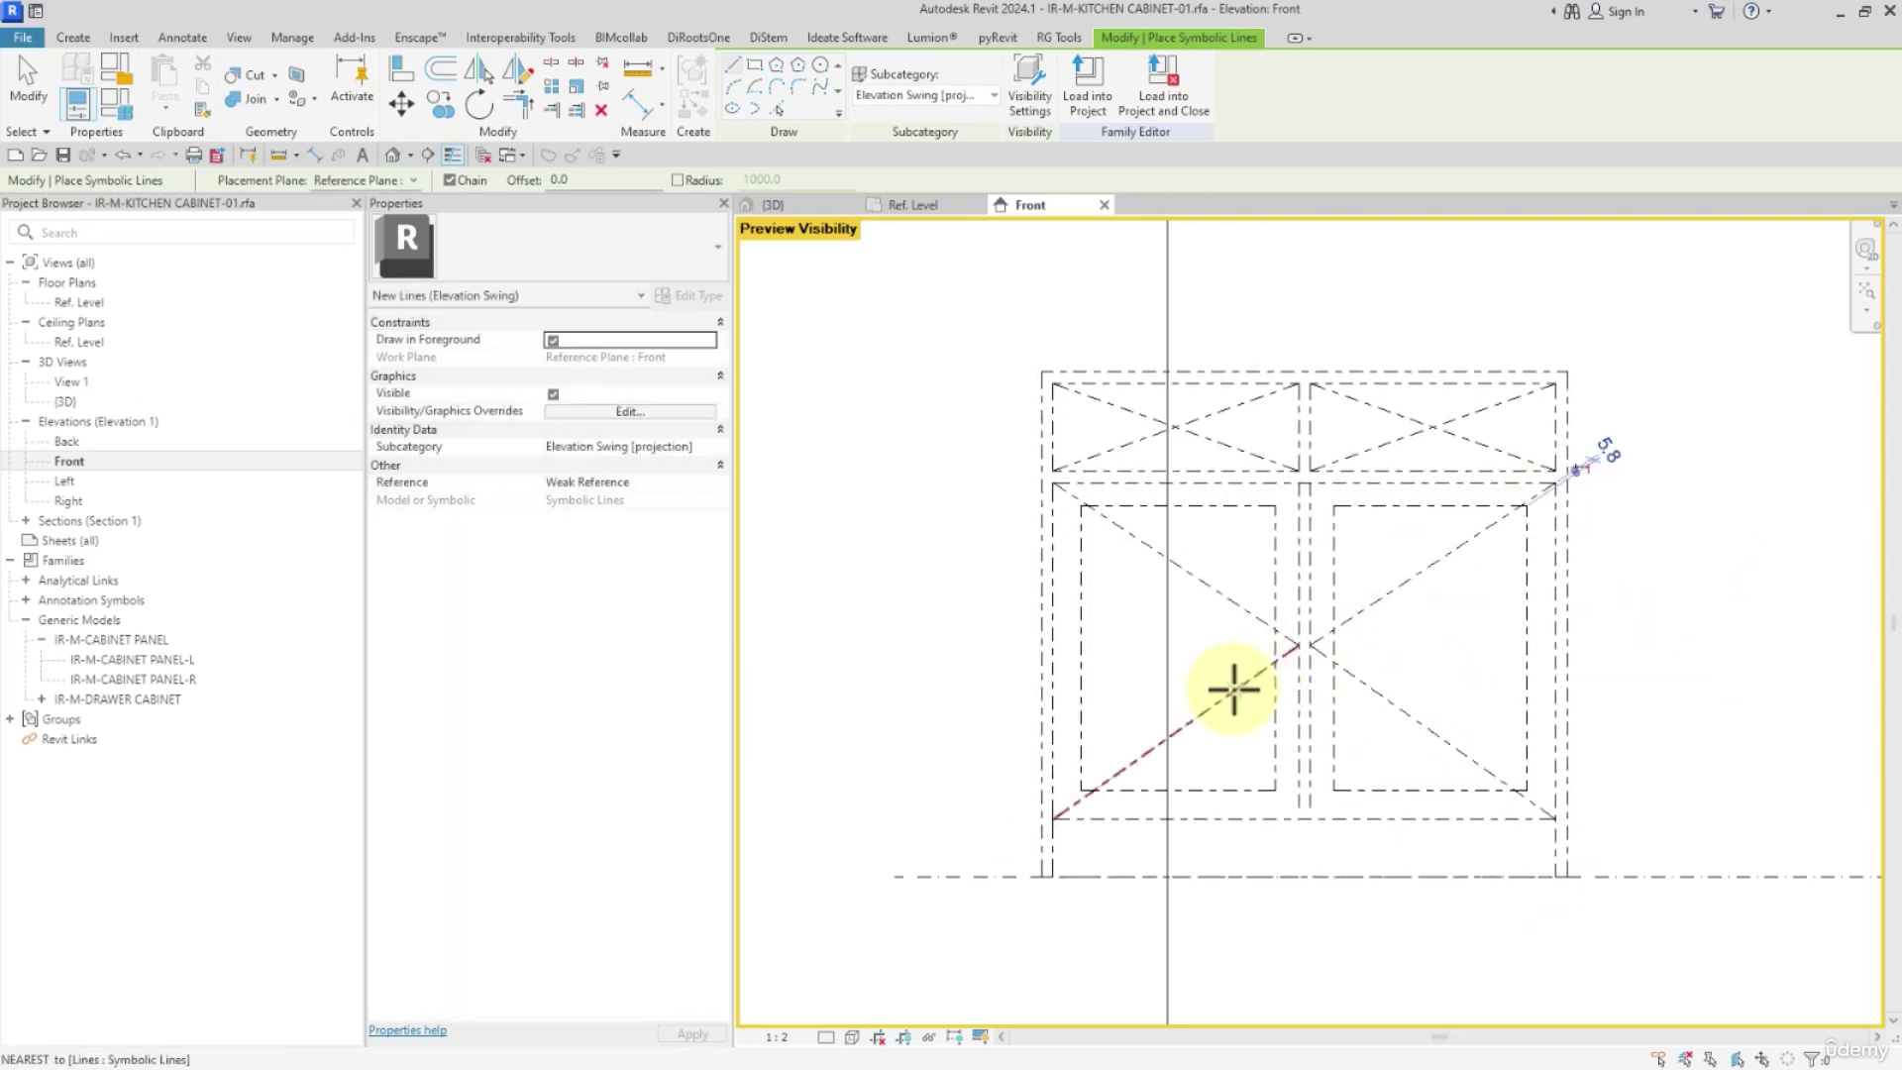
key(Escape)
scroll(947, 541, down, 2)
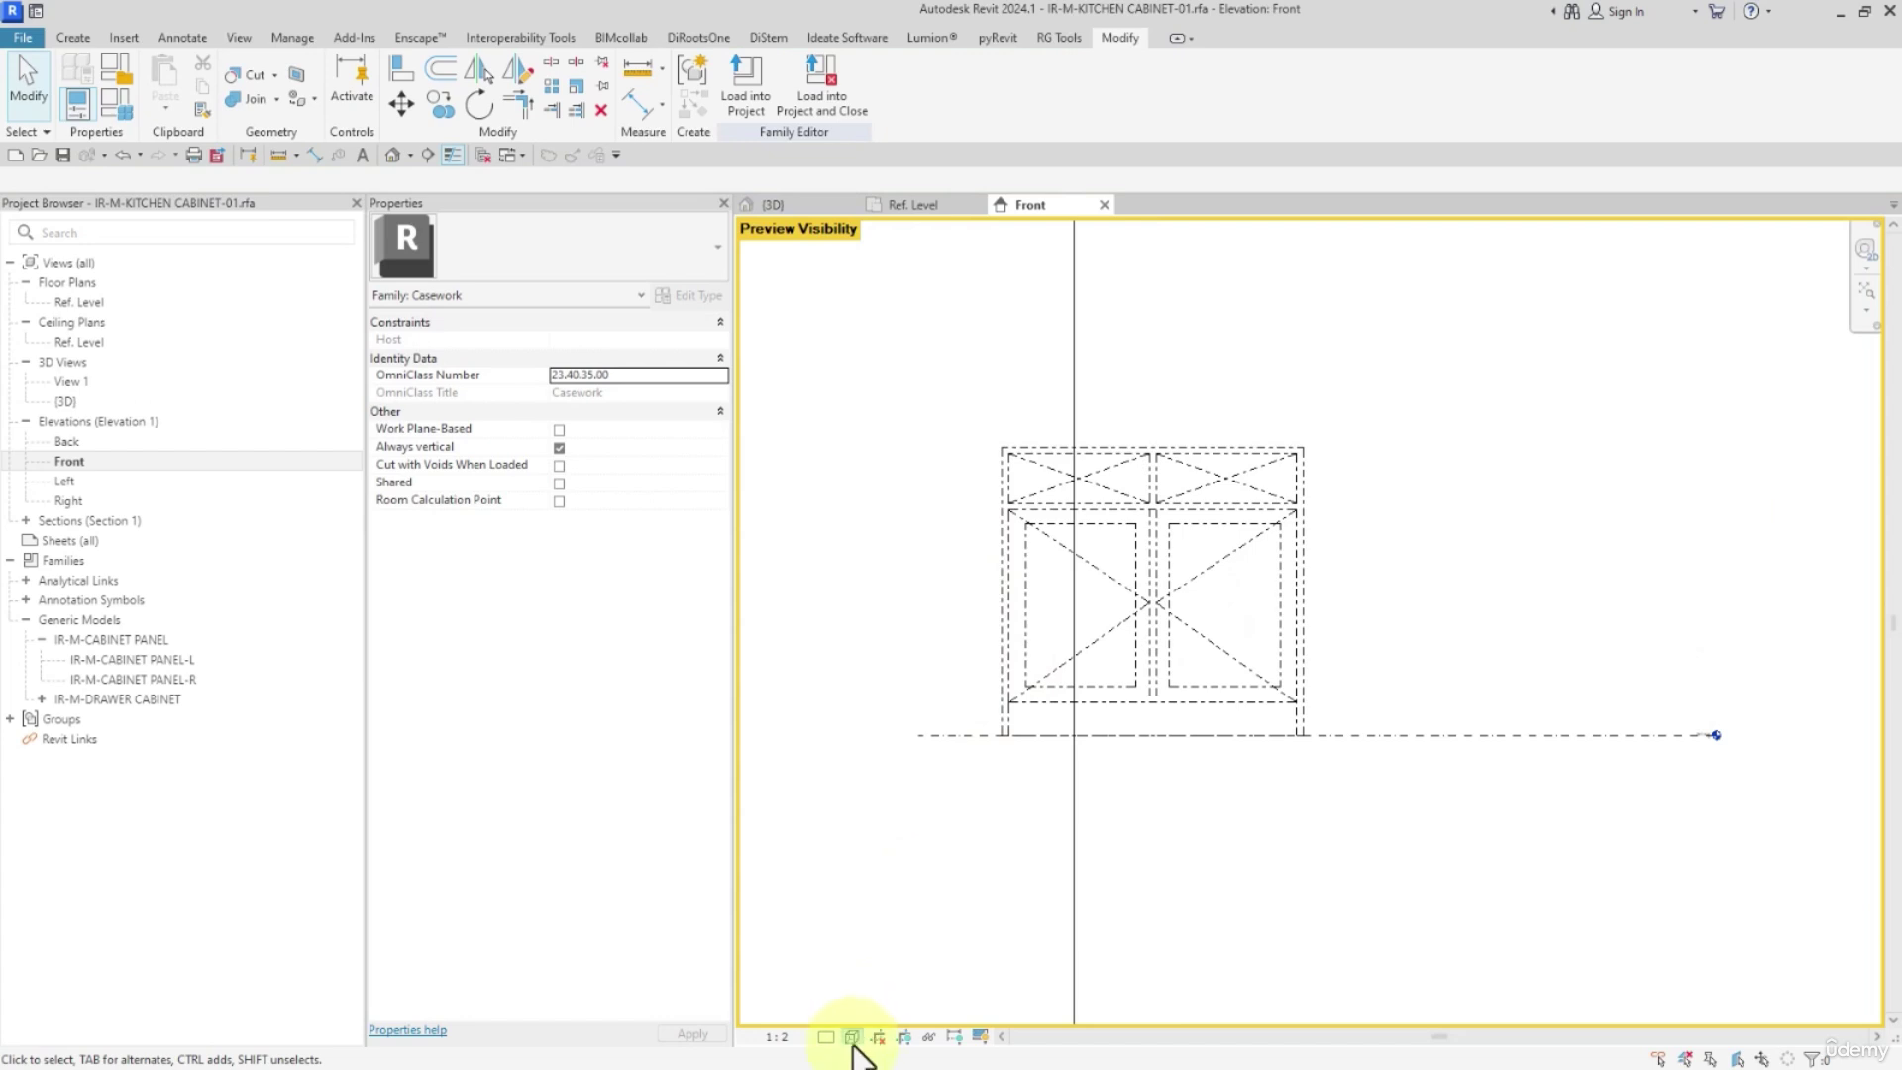
Turn off Preview Visibility in the Front elevation and inspect the visibility settings of a door swing line
click(981, 1036)
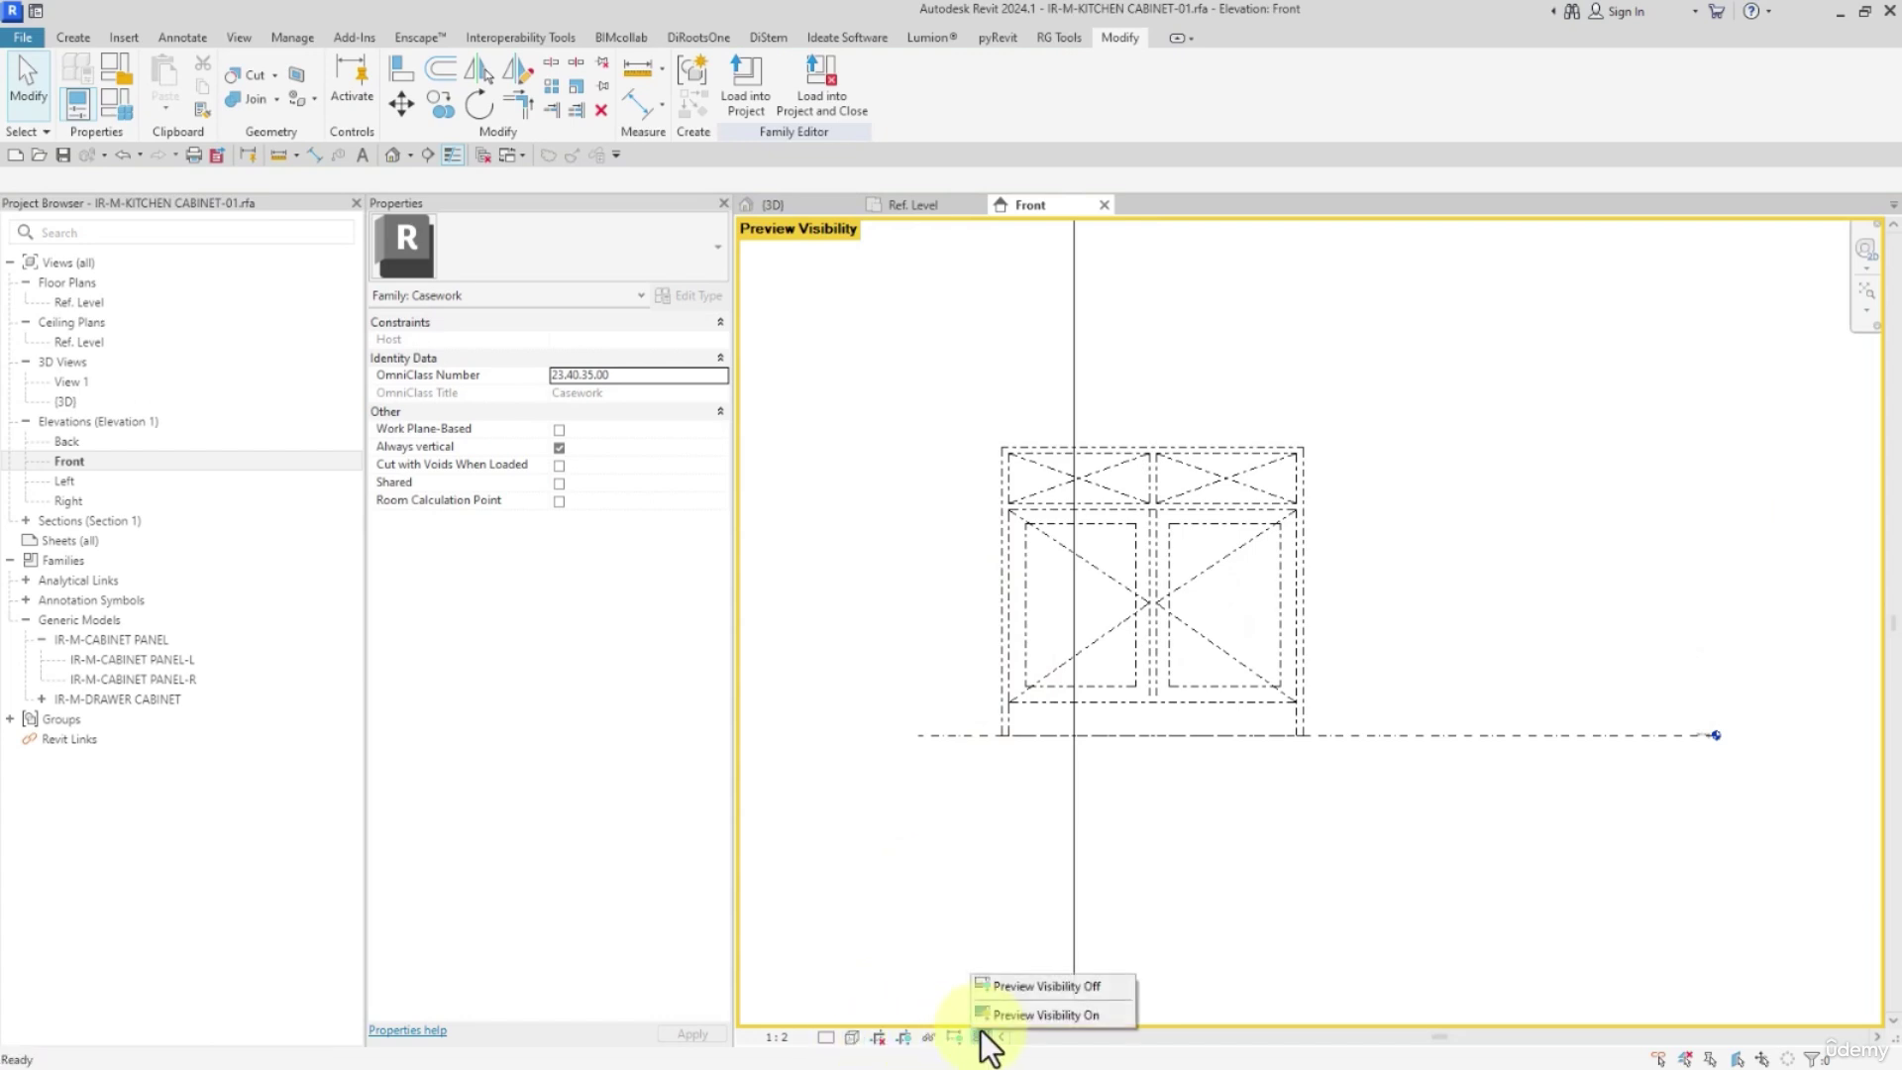
click(996, 993)
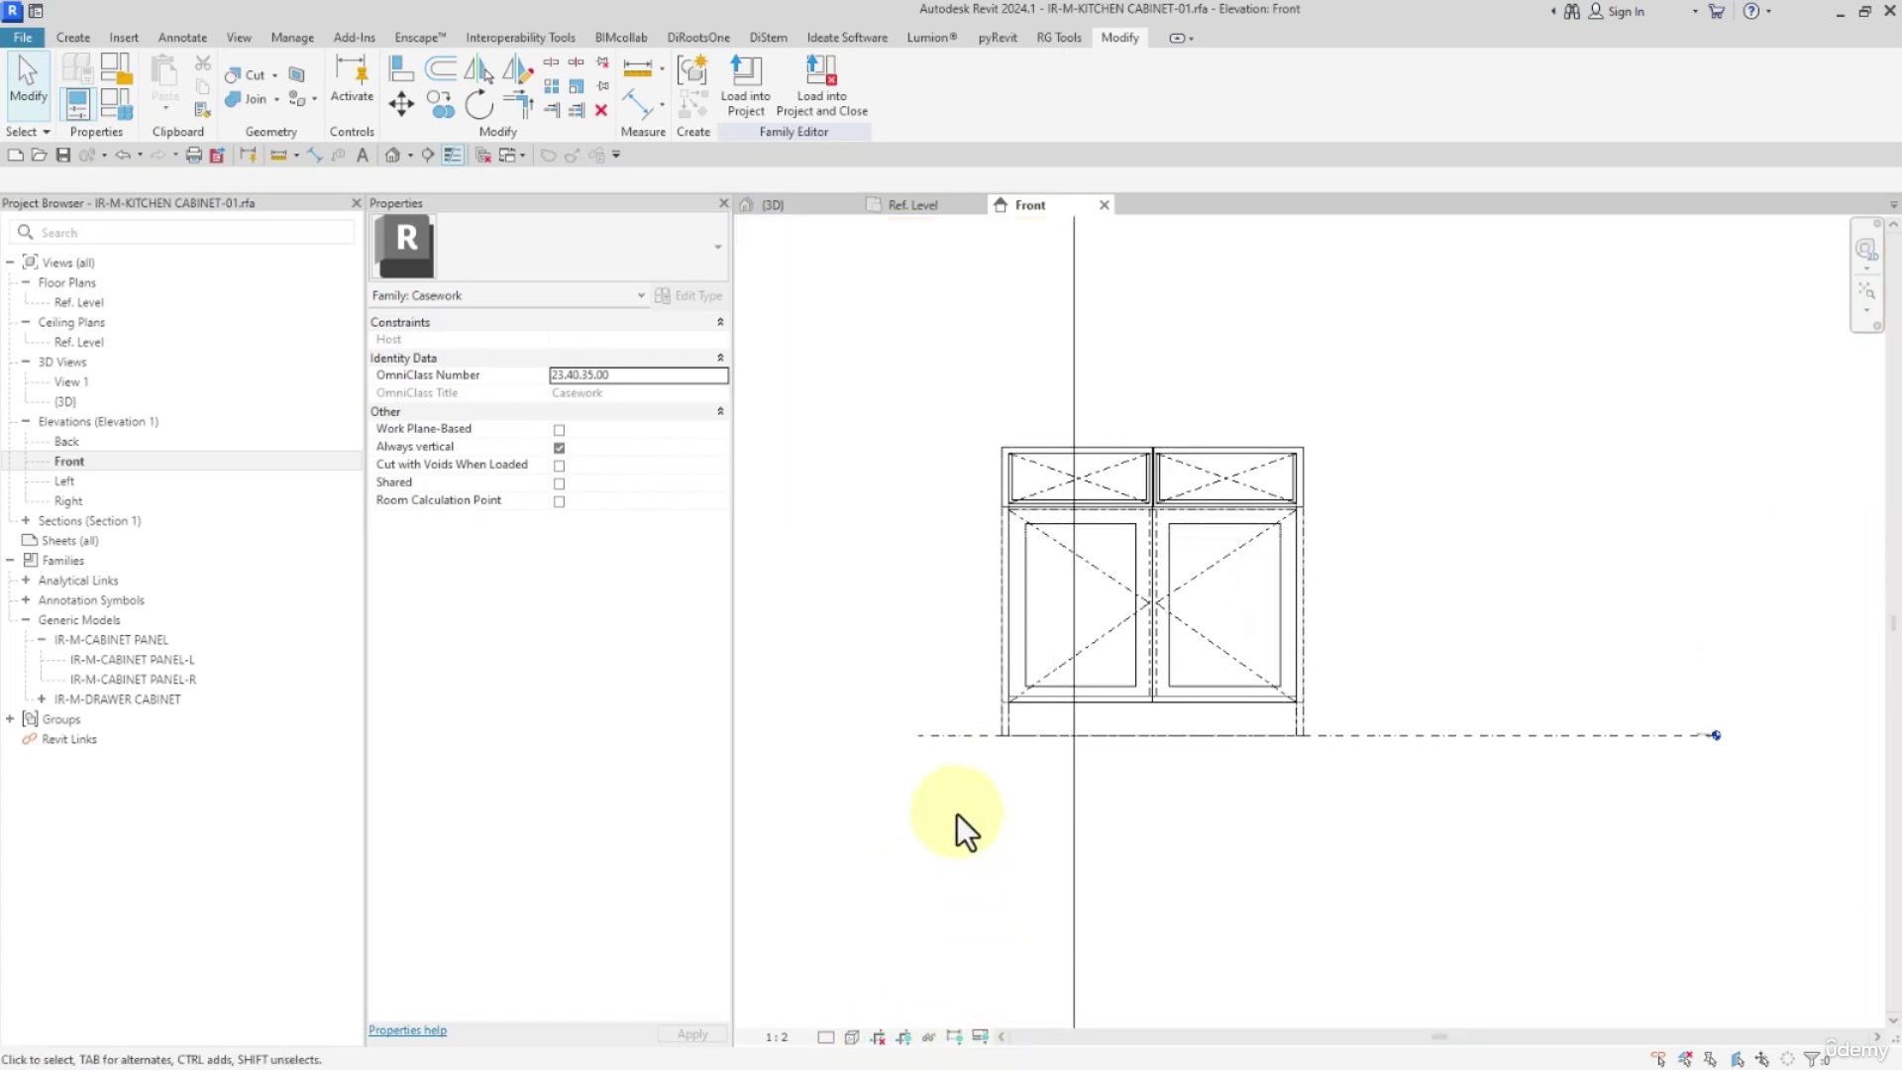
click(1052, 551)
click(952, 91)
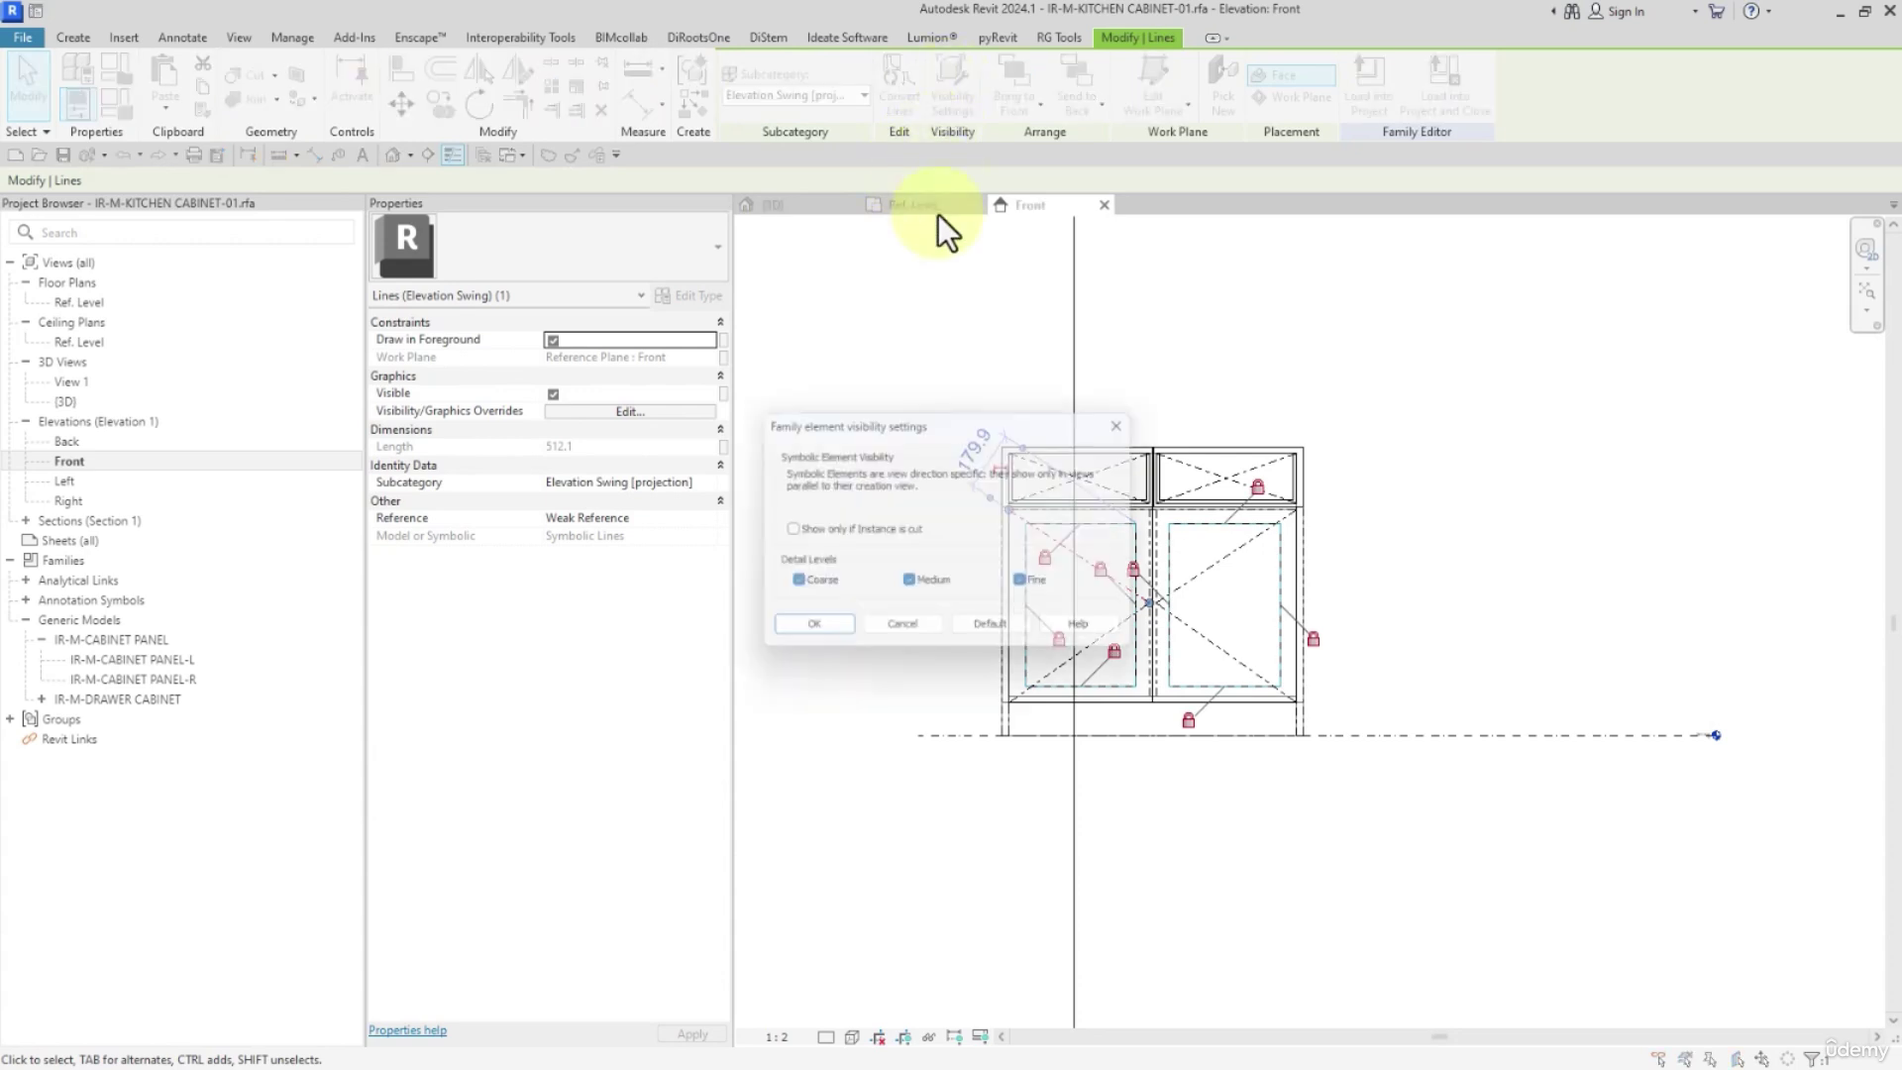
click(901, 634)
key(Escape)
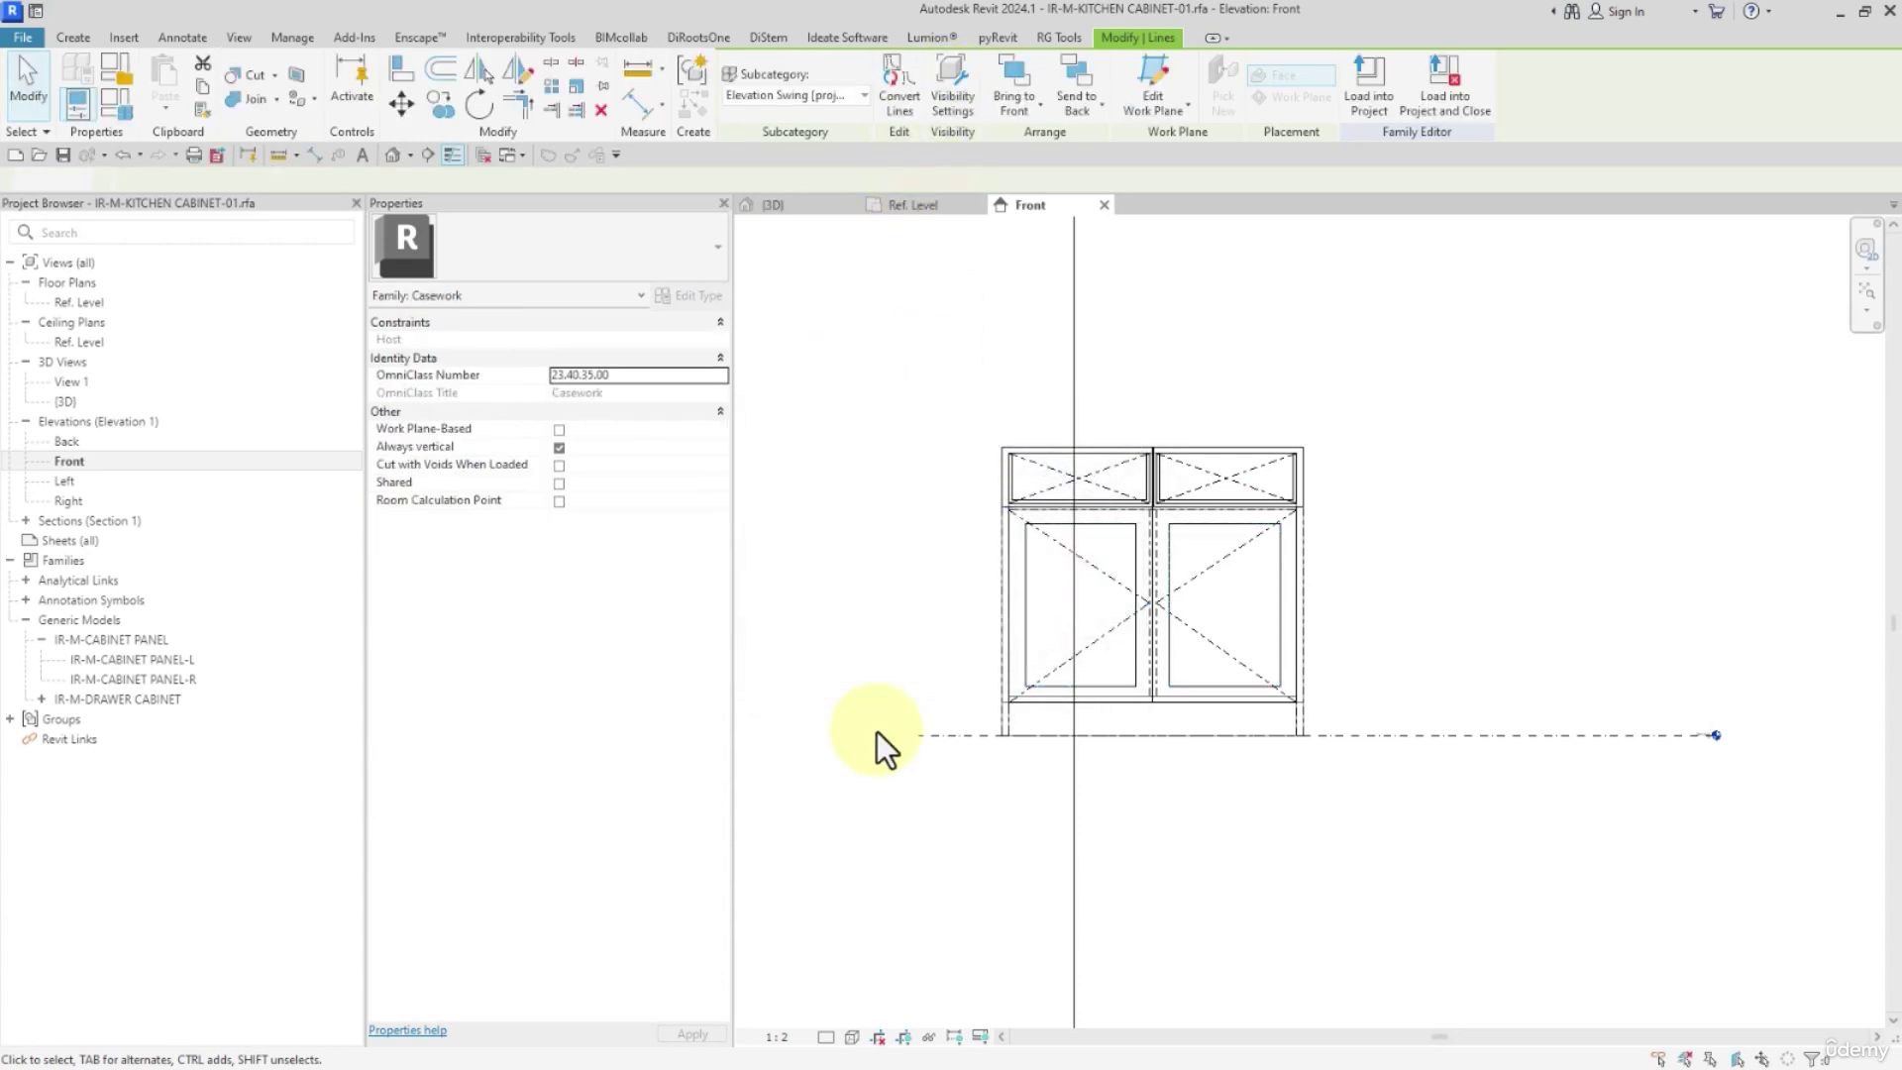
Open the Left elevation with Preview Visibility on and disable Left/Right display for the cabinet's side panel extrusion
double_click(64, 483)
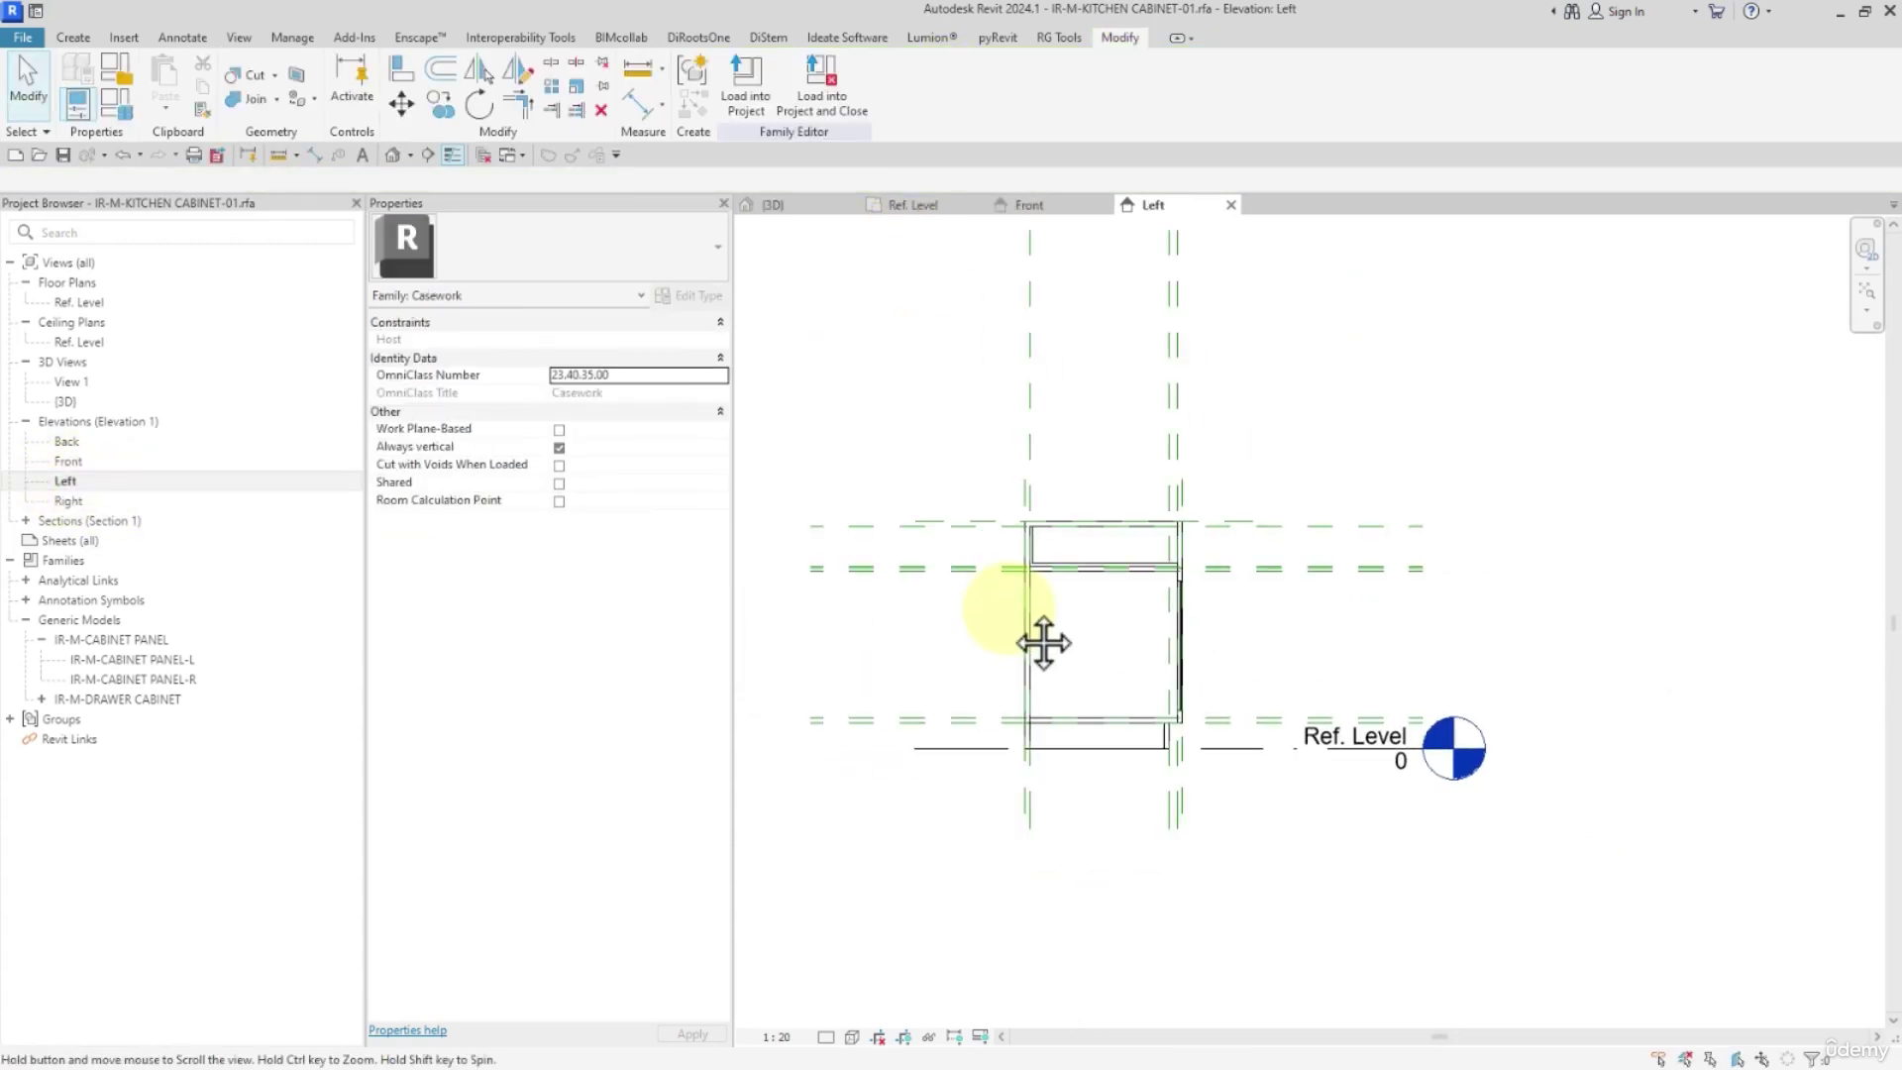
click(981, 1036)
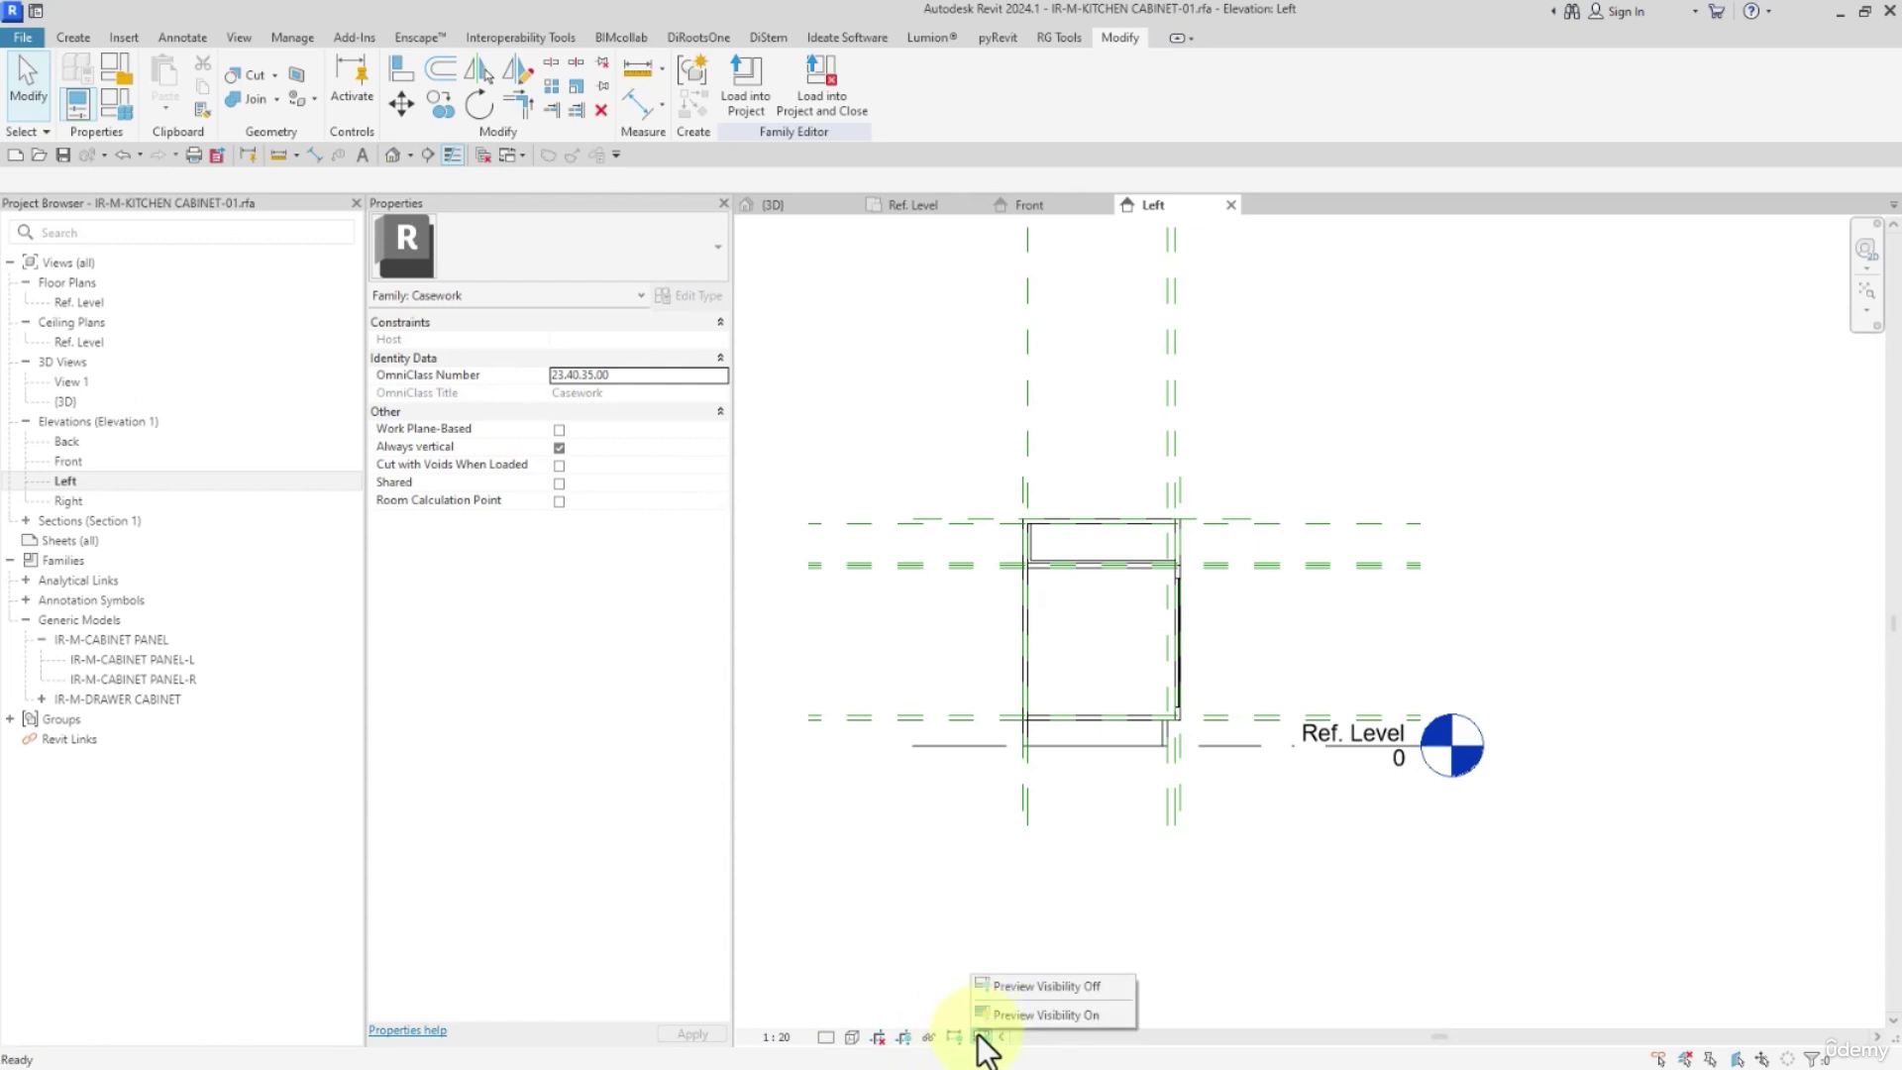
click(1003, 1014)
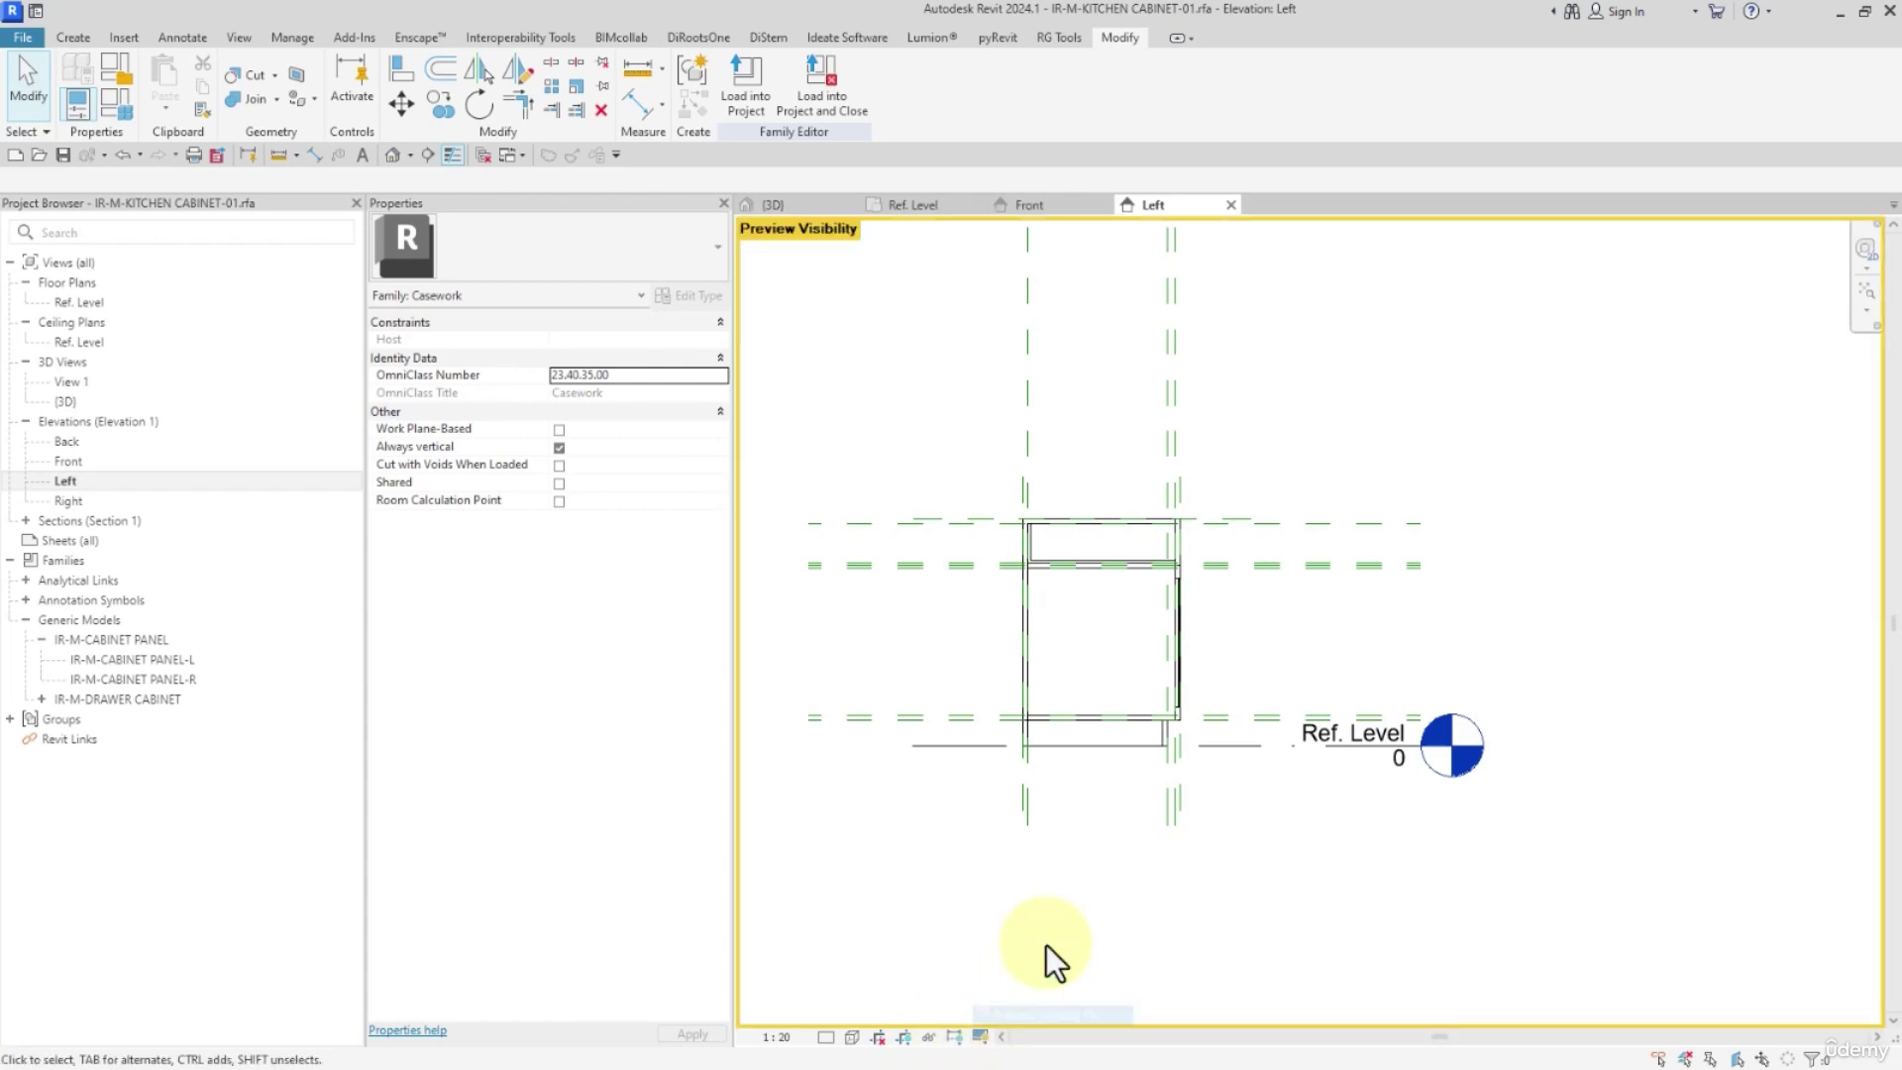
click(1073, 748)
click(811, 72)
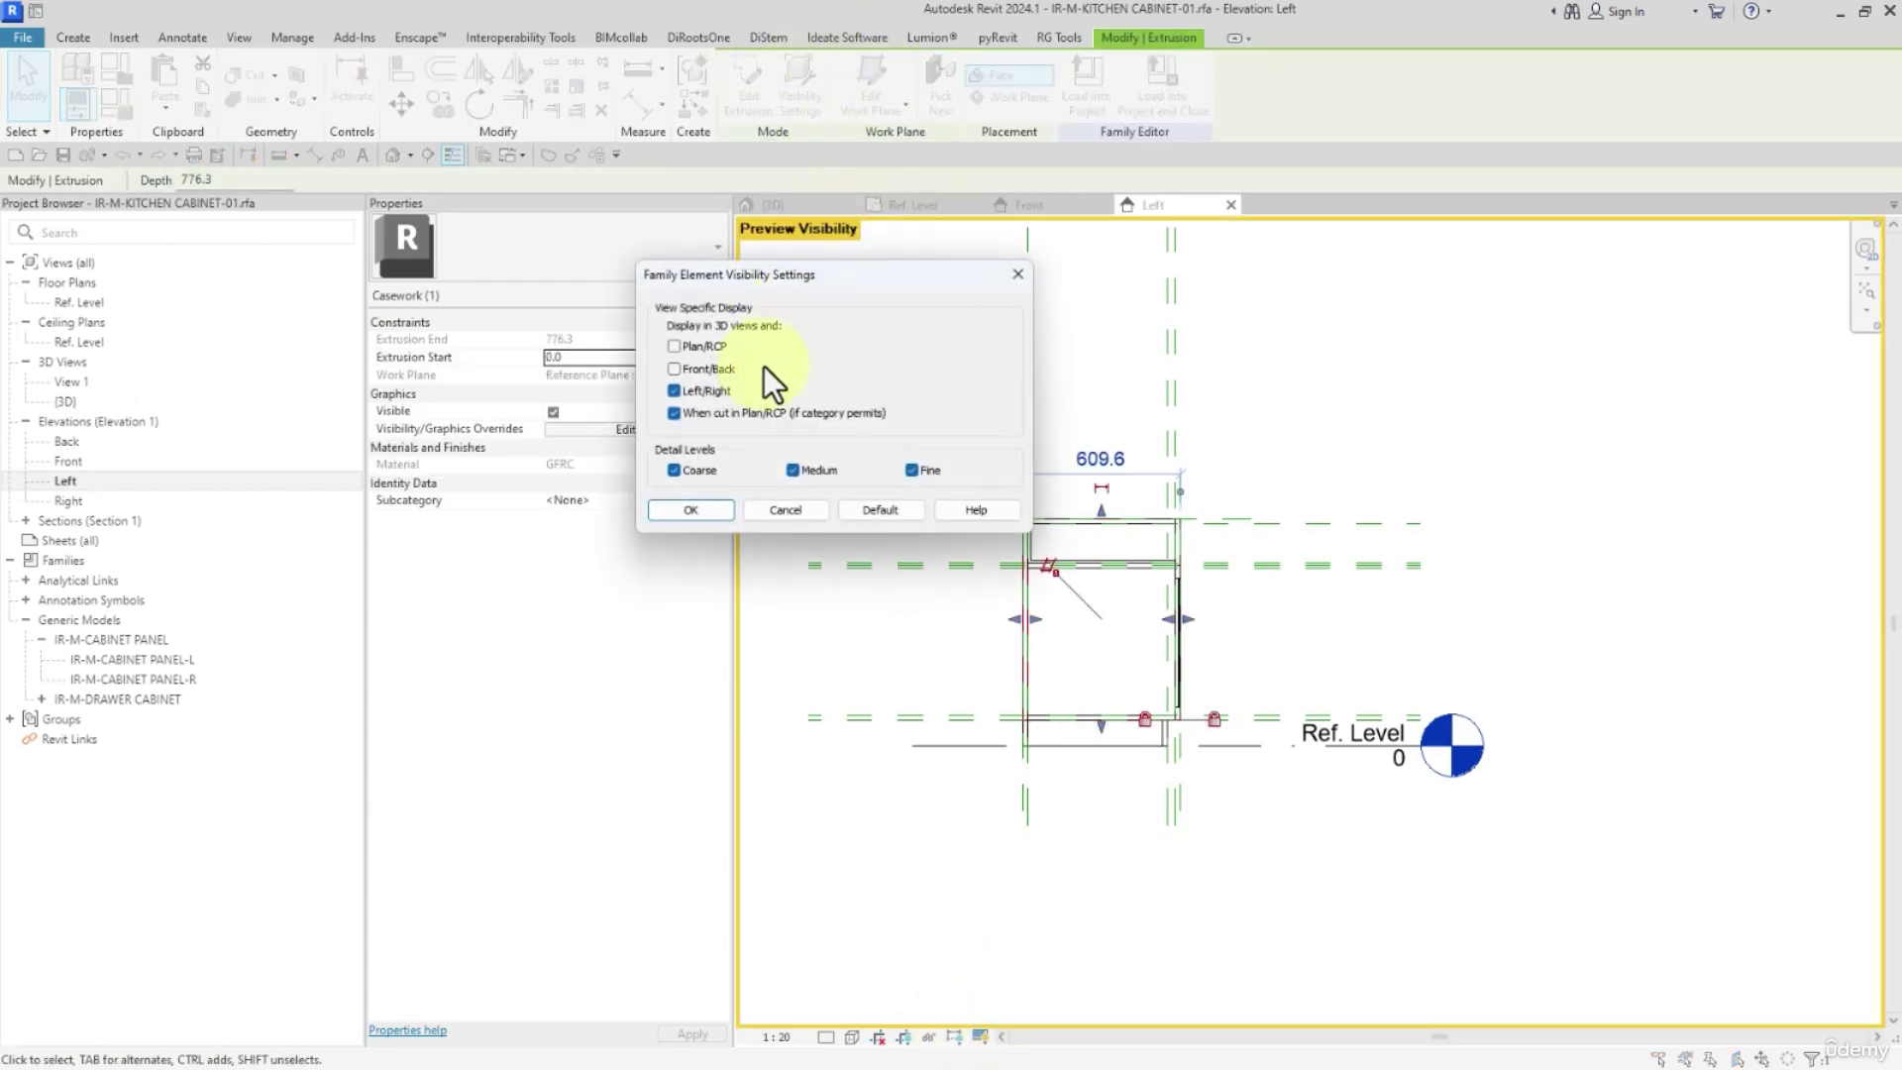
click(703, 390)
click(698, 510)
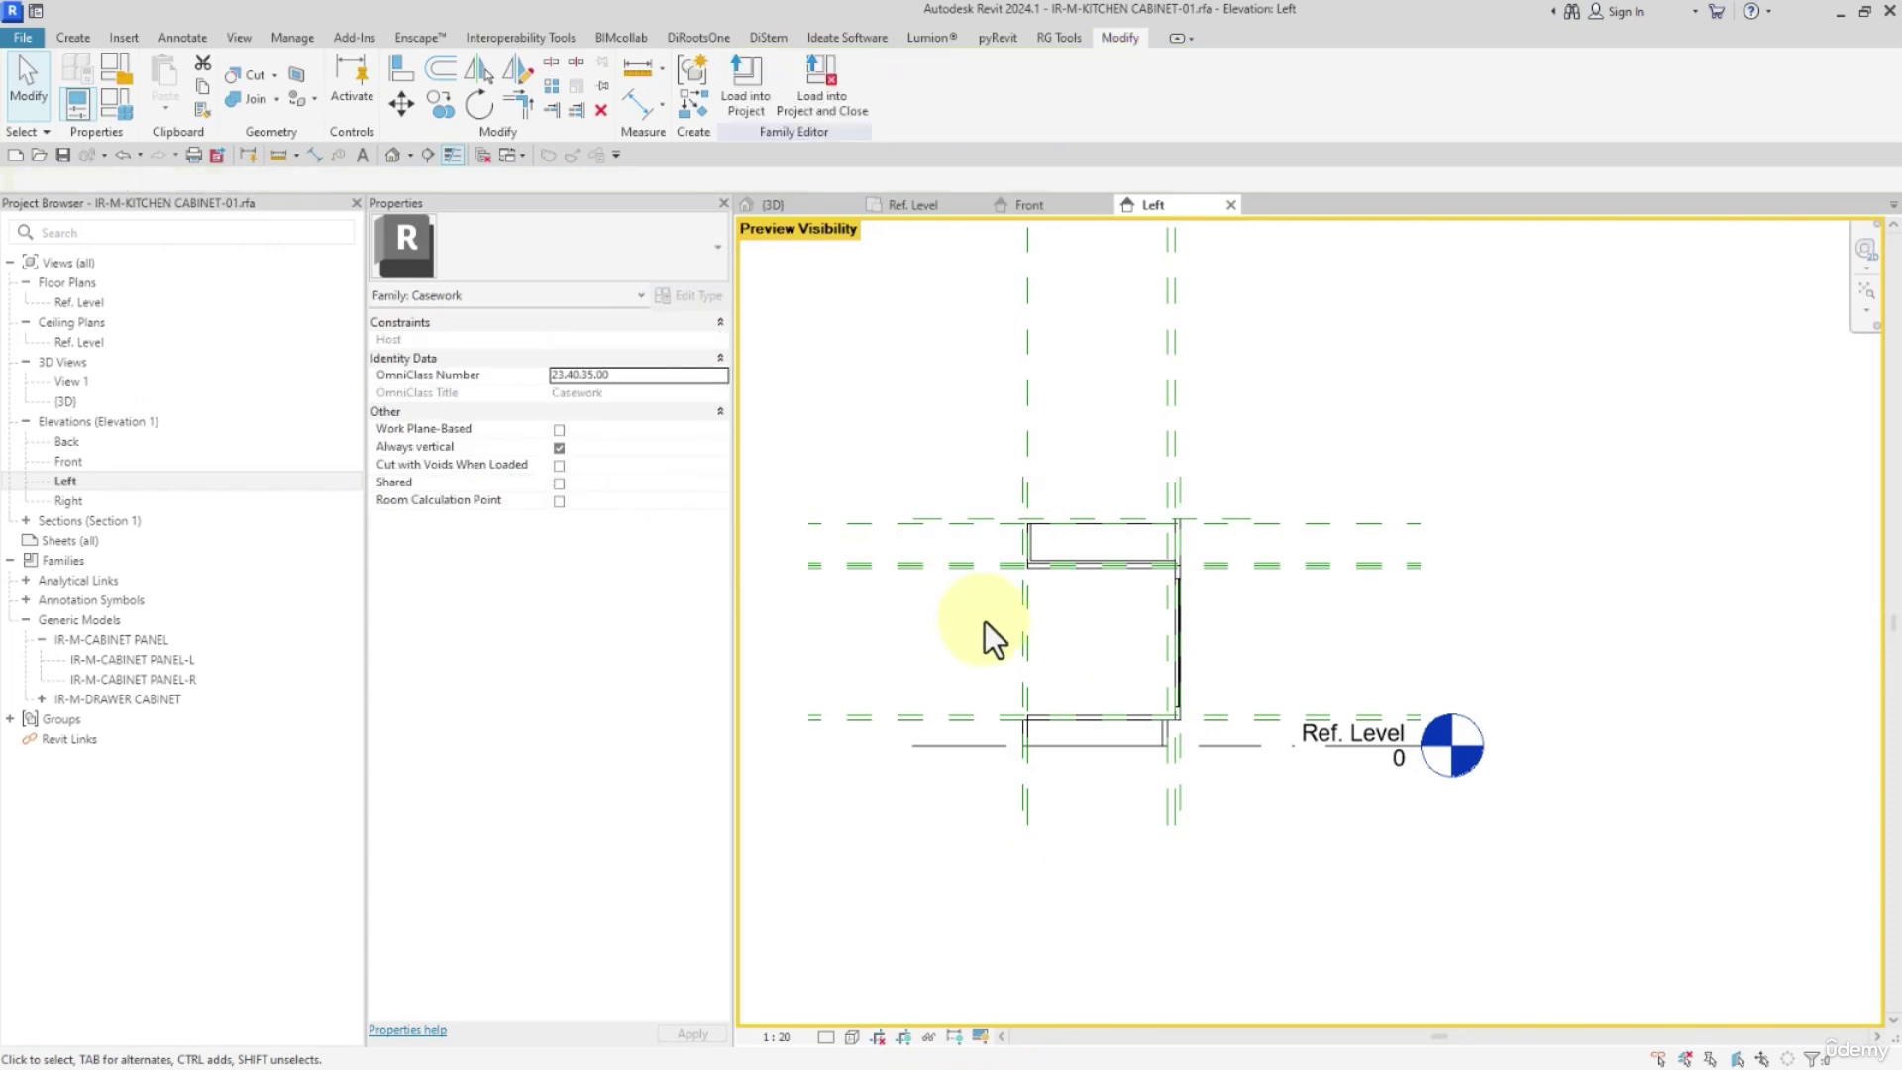
Disable Left/Right display for the left drawer component and the extrusion at the drawer compartment
click(1067, 536)
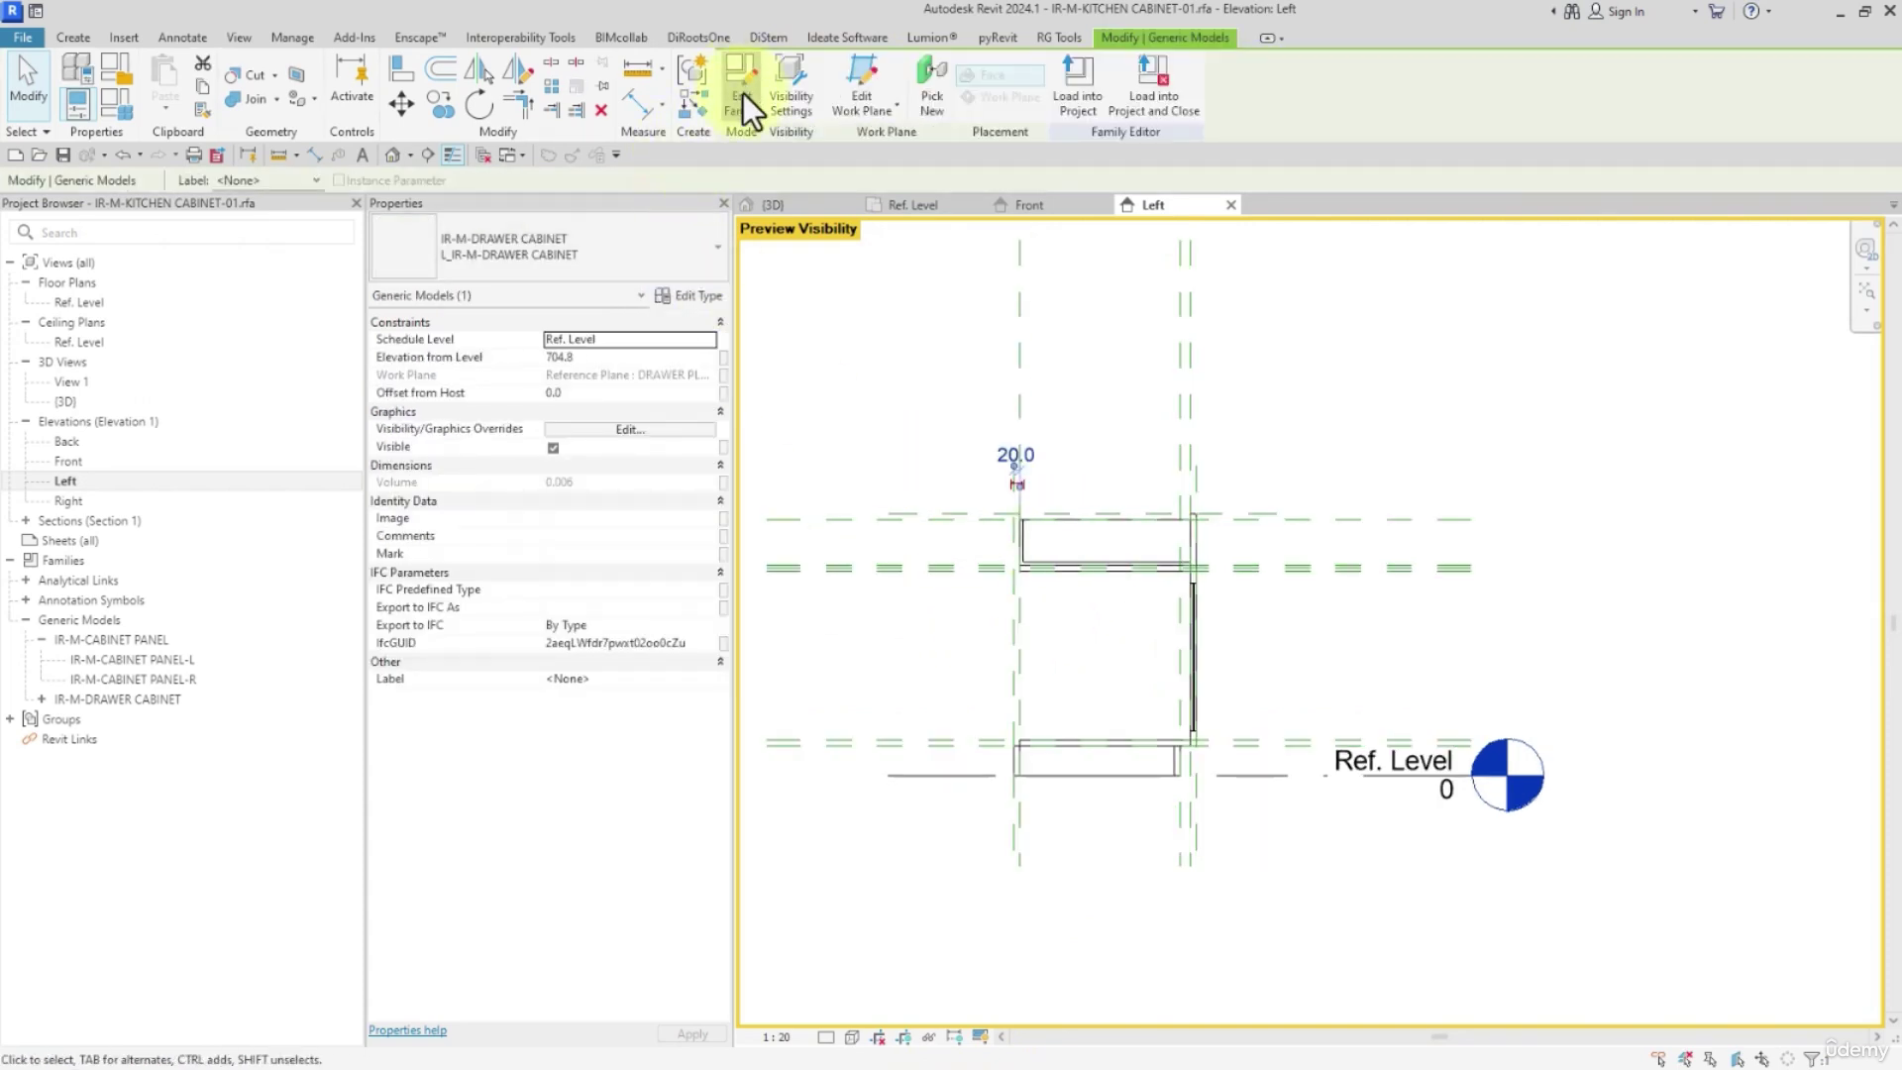
click(793, 92)
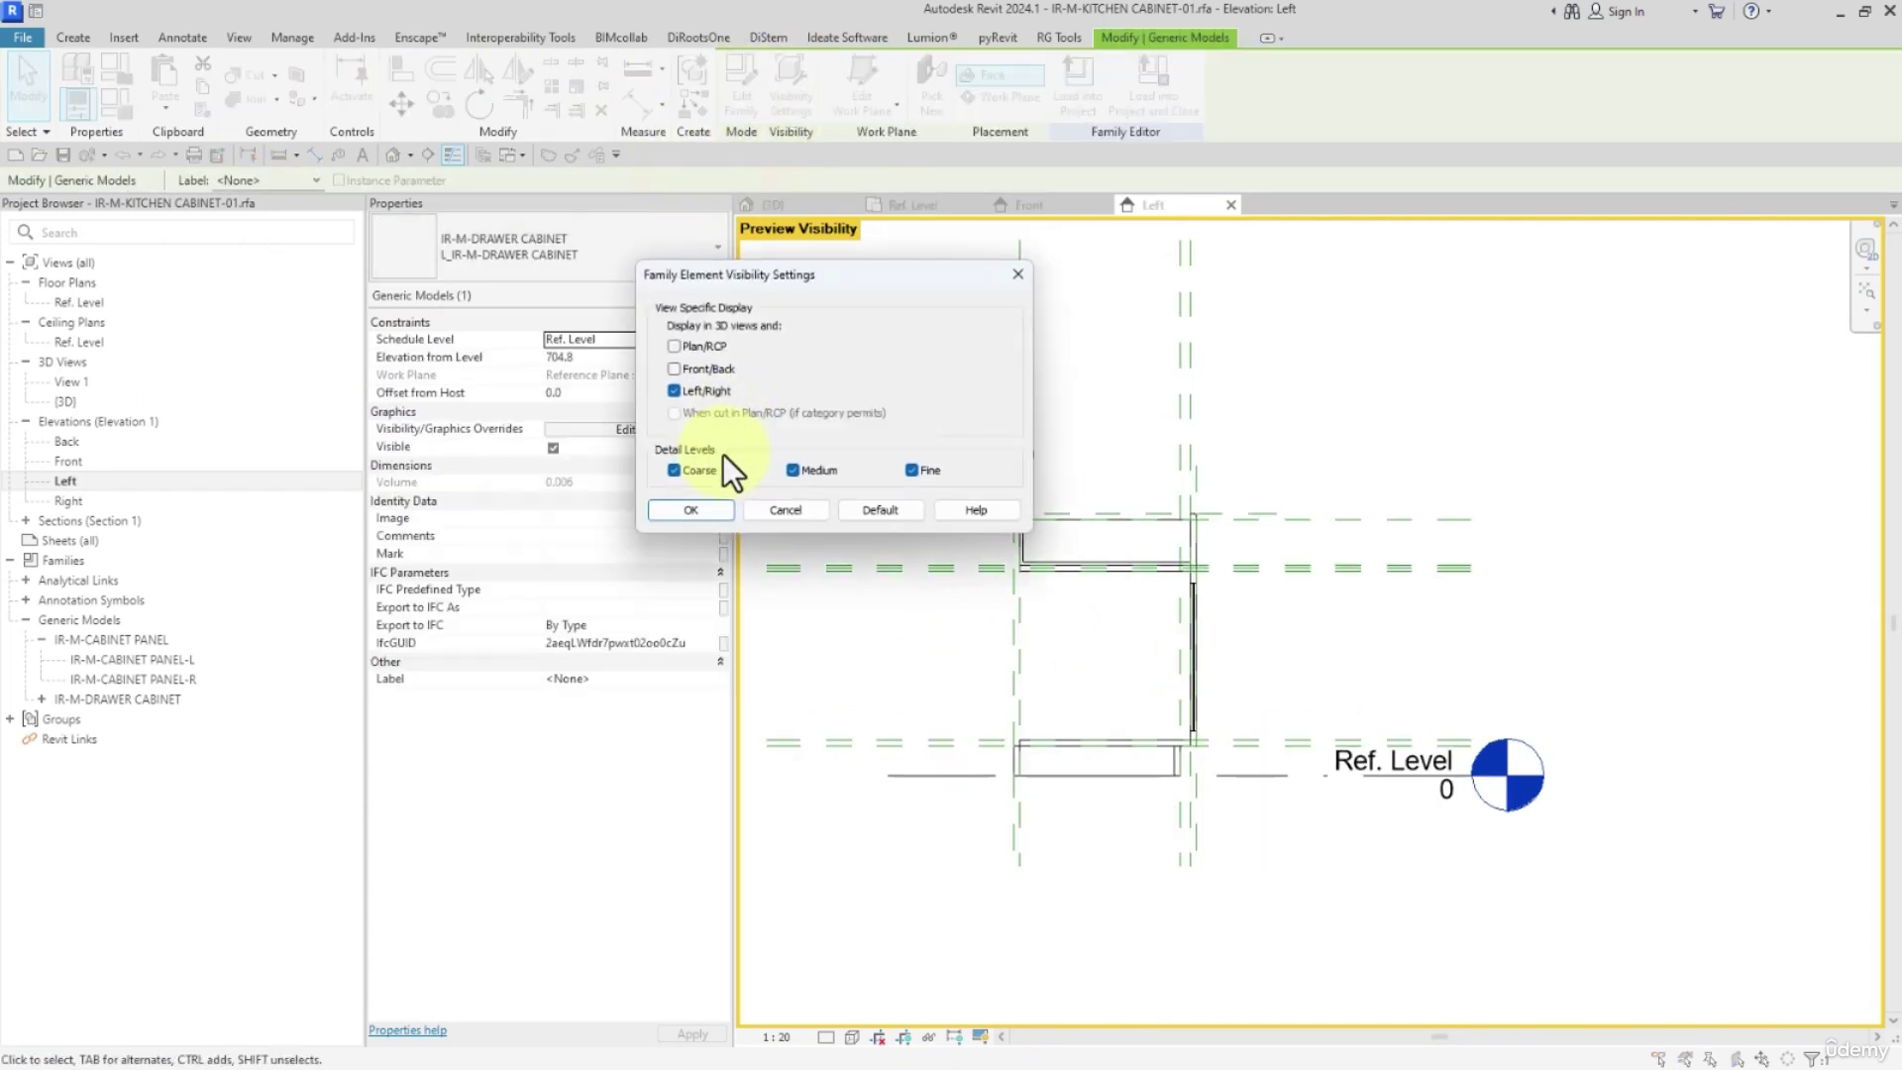
click(690, 510)
click(1145, 500)
click(1113, 527)
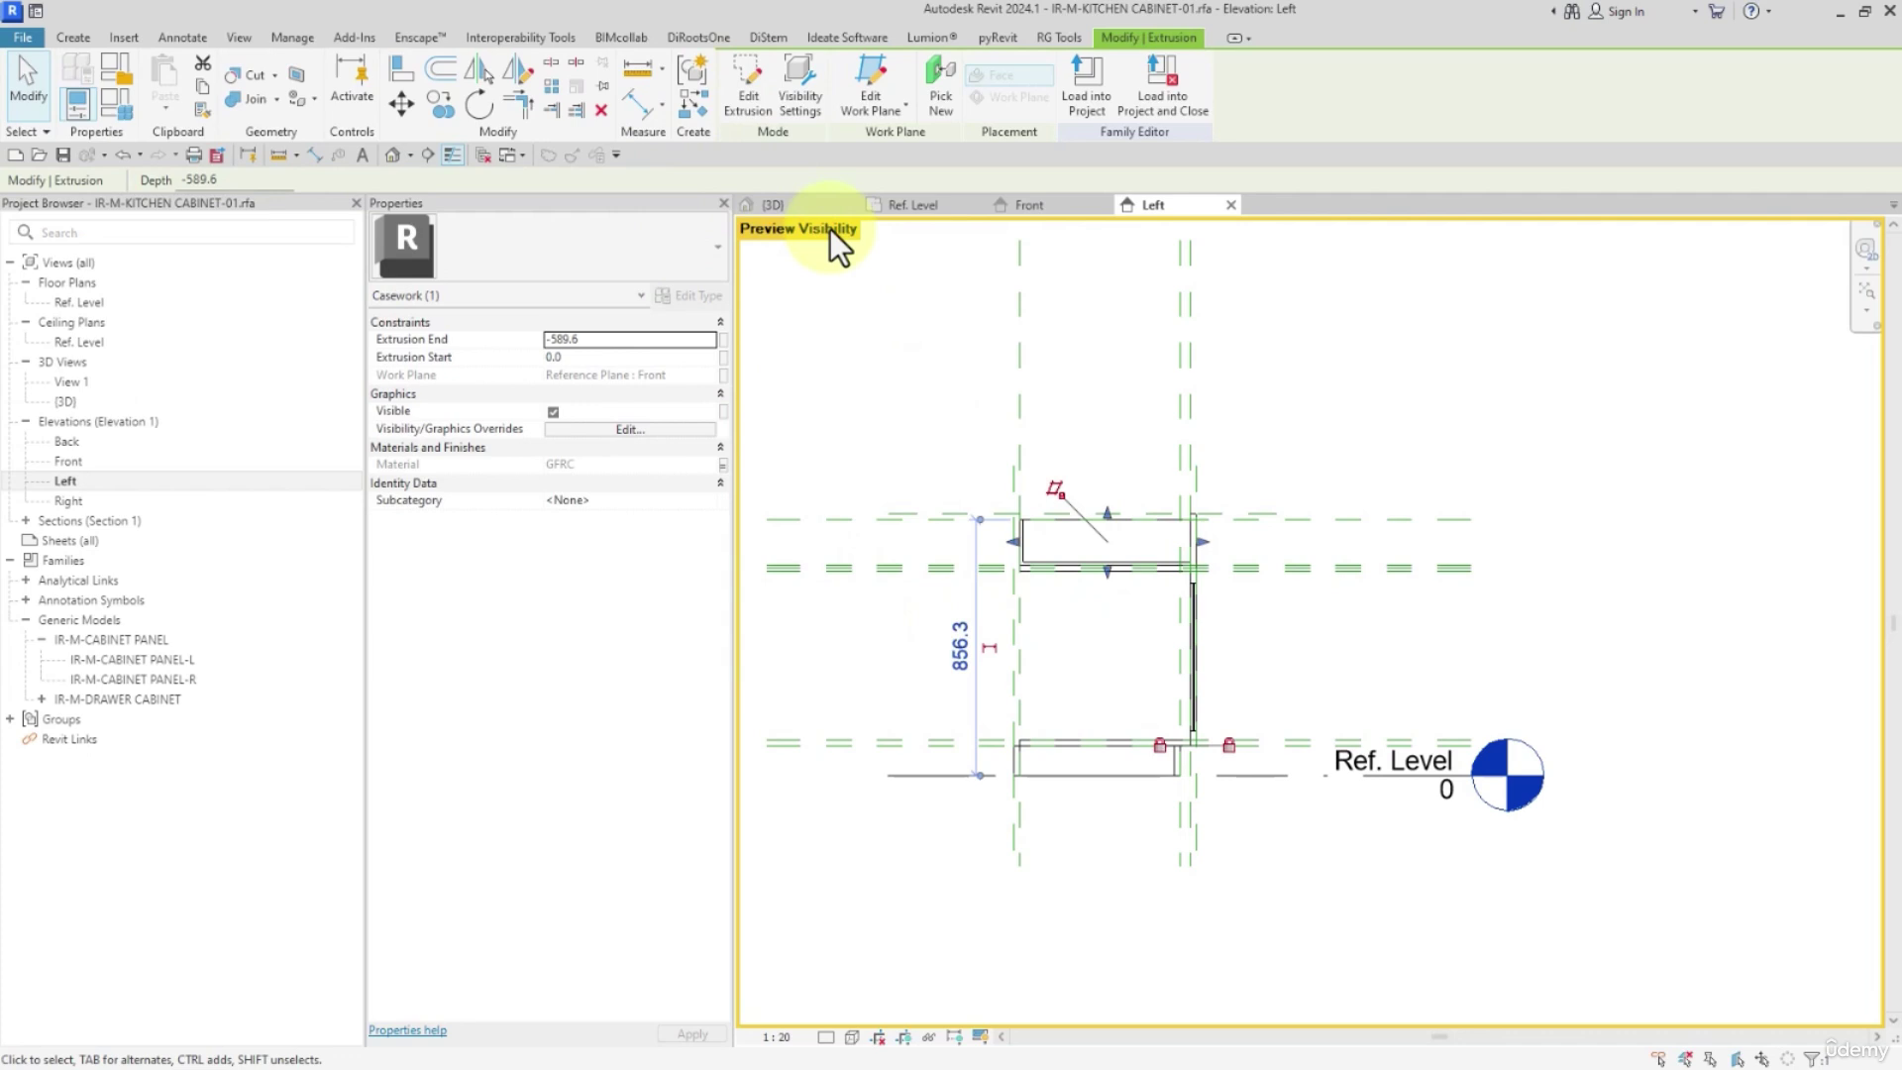
click(803, 99)
click(691, 509)
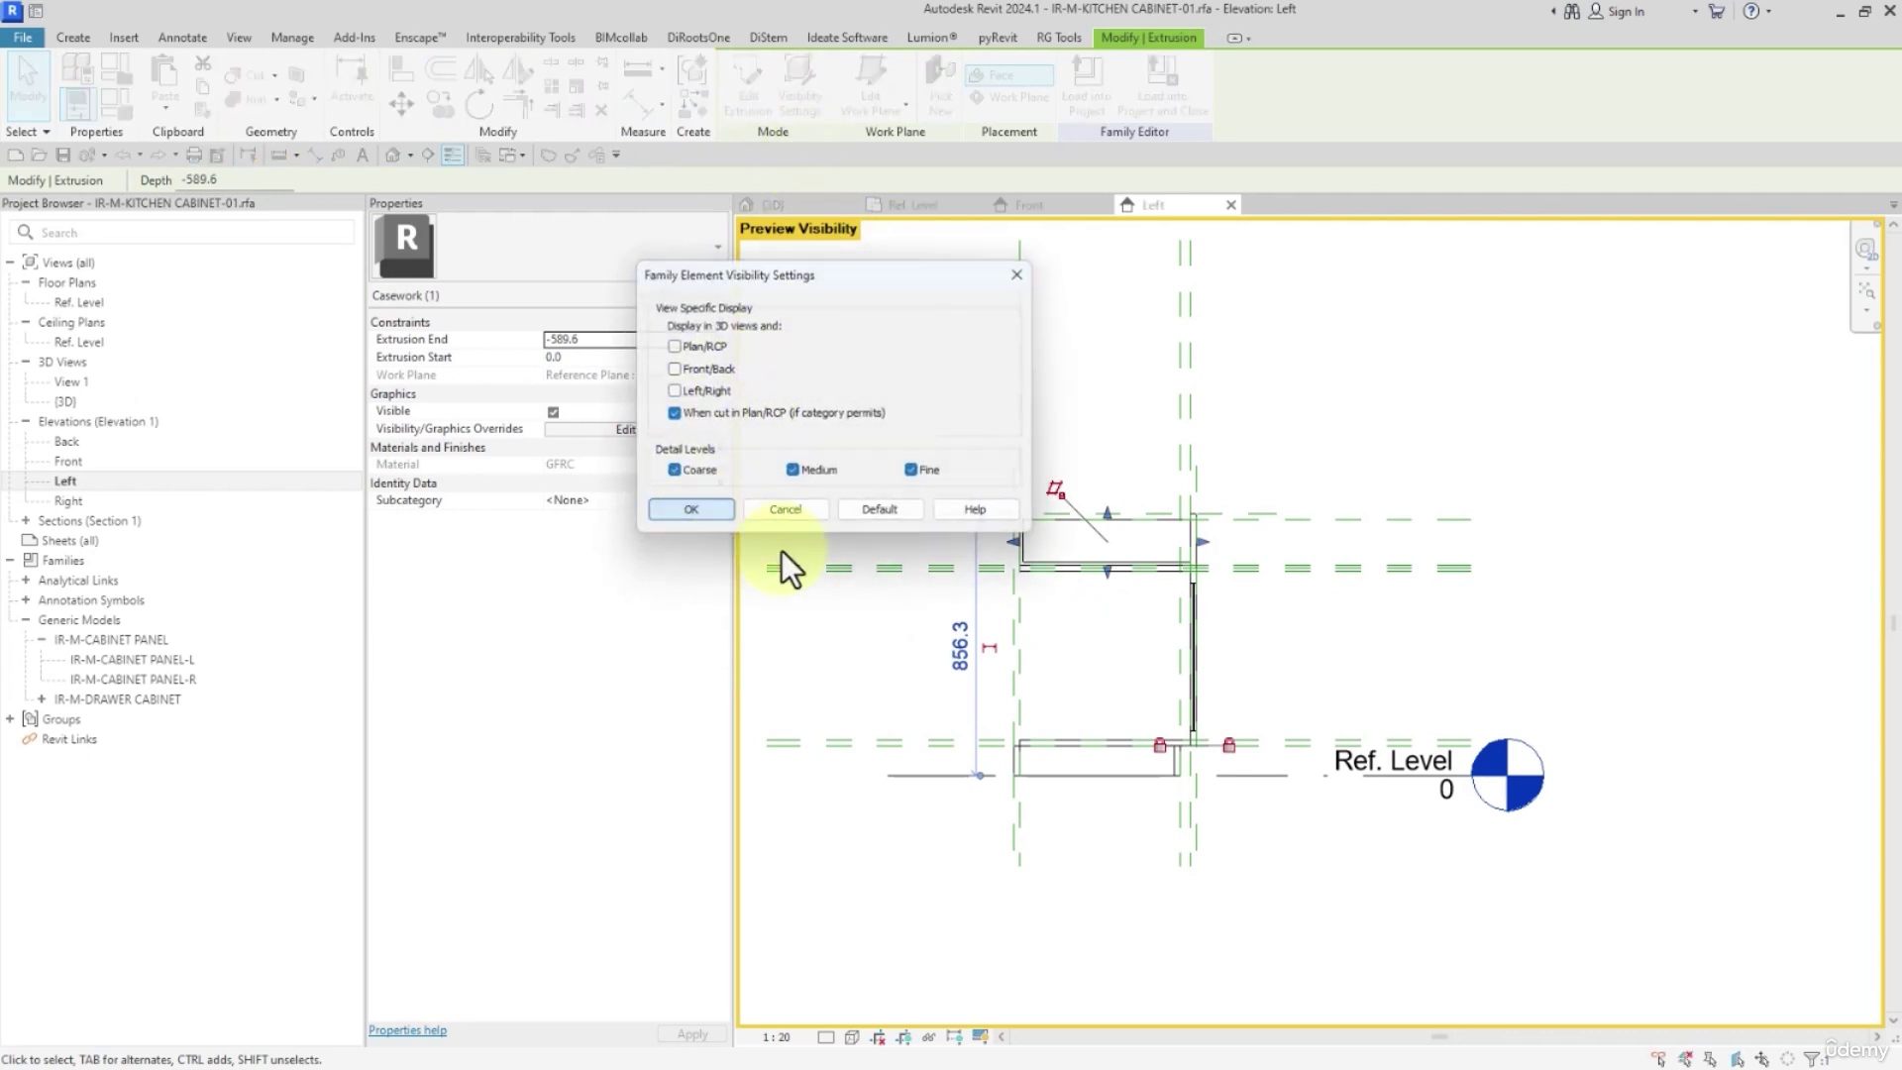
Disable Left/Right display for the right drawer component
click(1258, 614)
click(1200, 531)
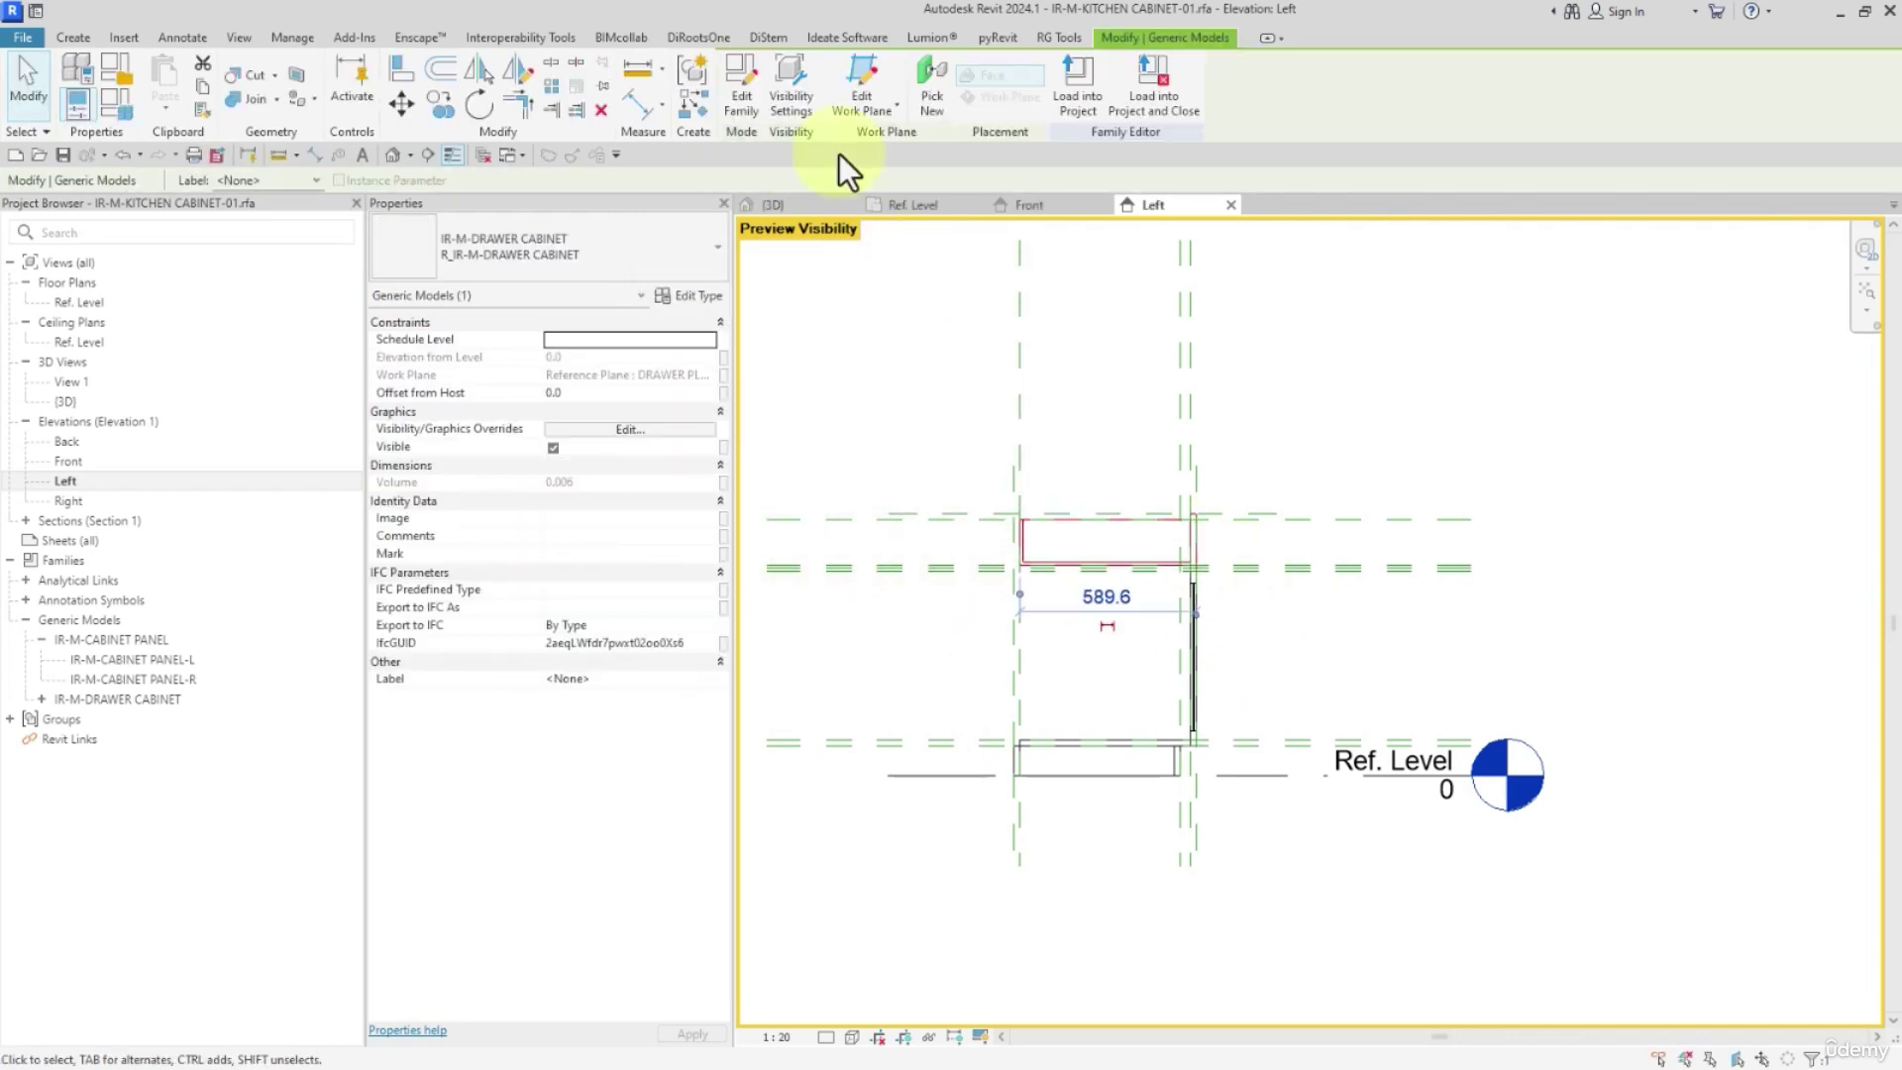
click(801, 89)
click(711, 395)
click(694, 502)
click(880, 627)
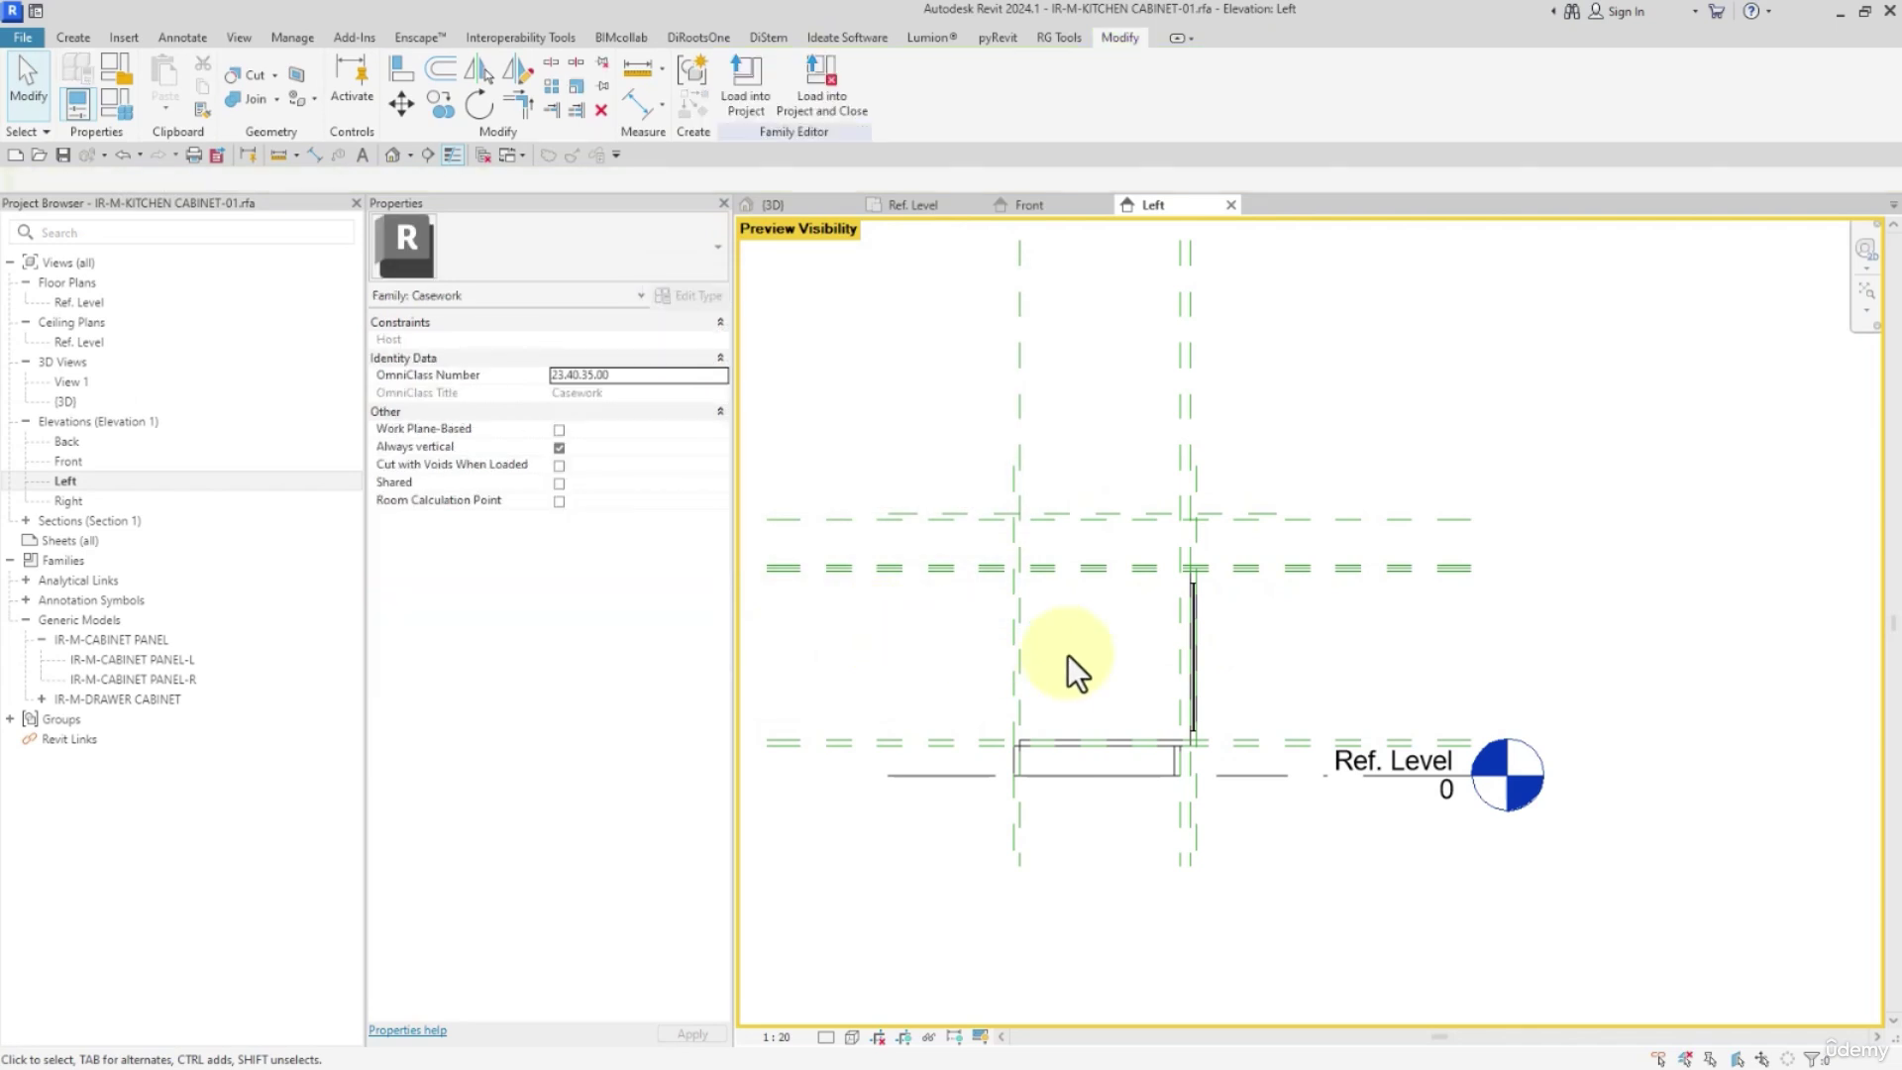
Disable Left/Right display for the left and right door panel components at the cabinet's front
click(1194, 654)
click(790, 99)
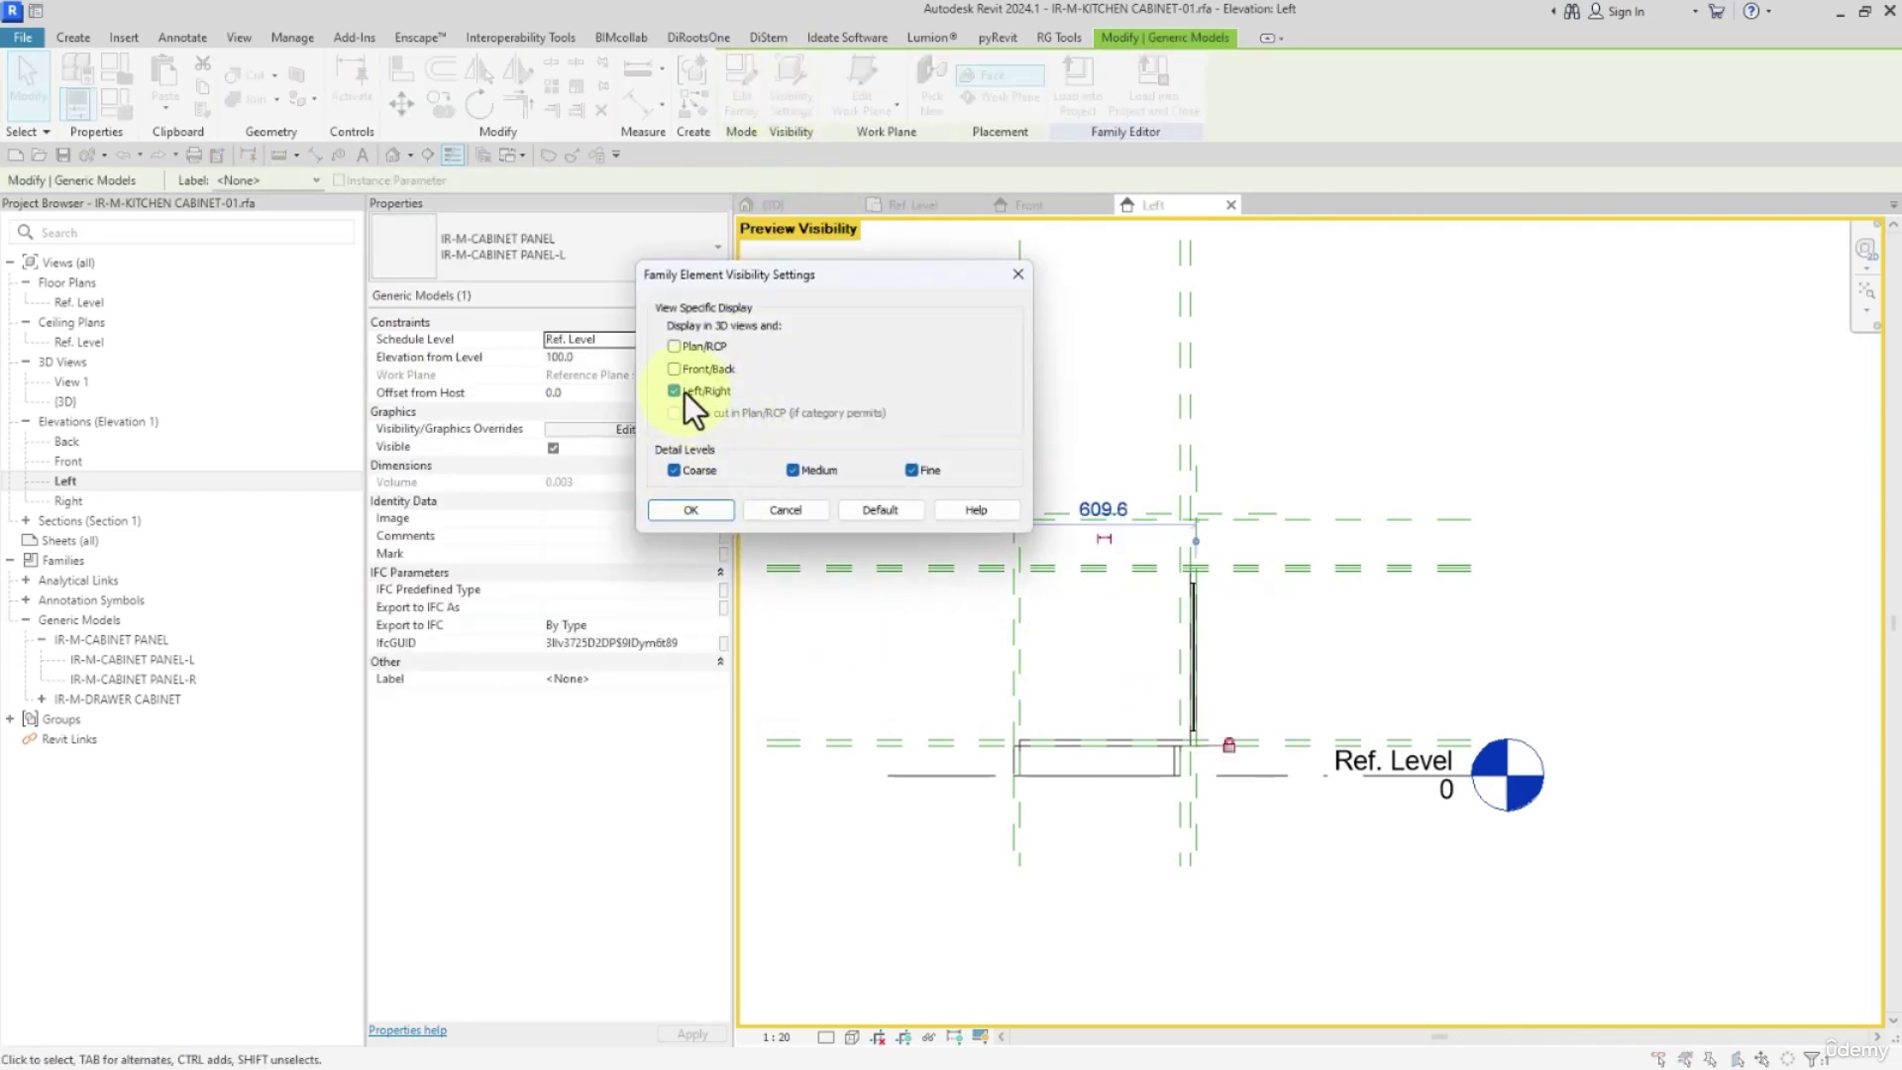
click(694, 516)
click(1134, 604)
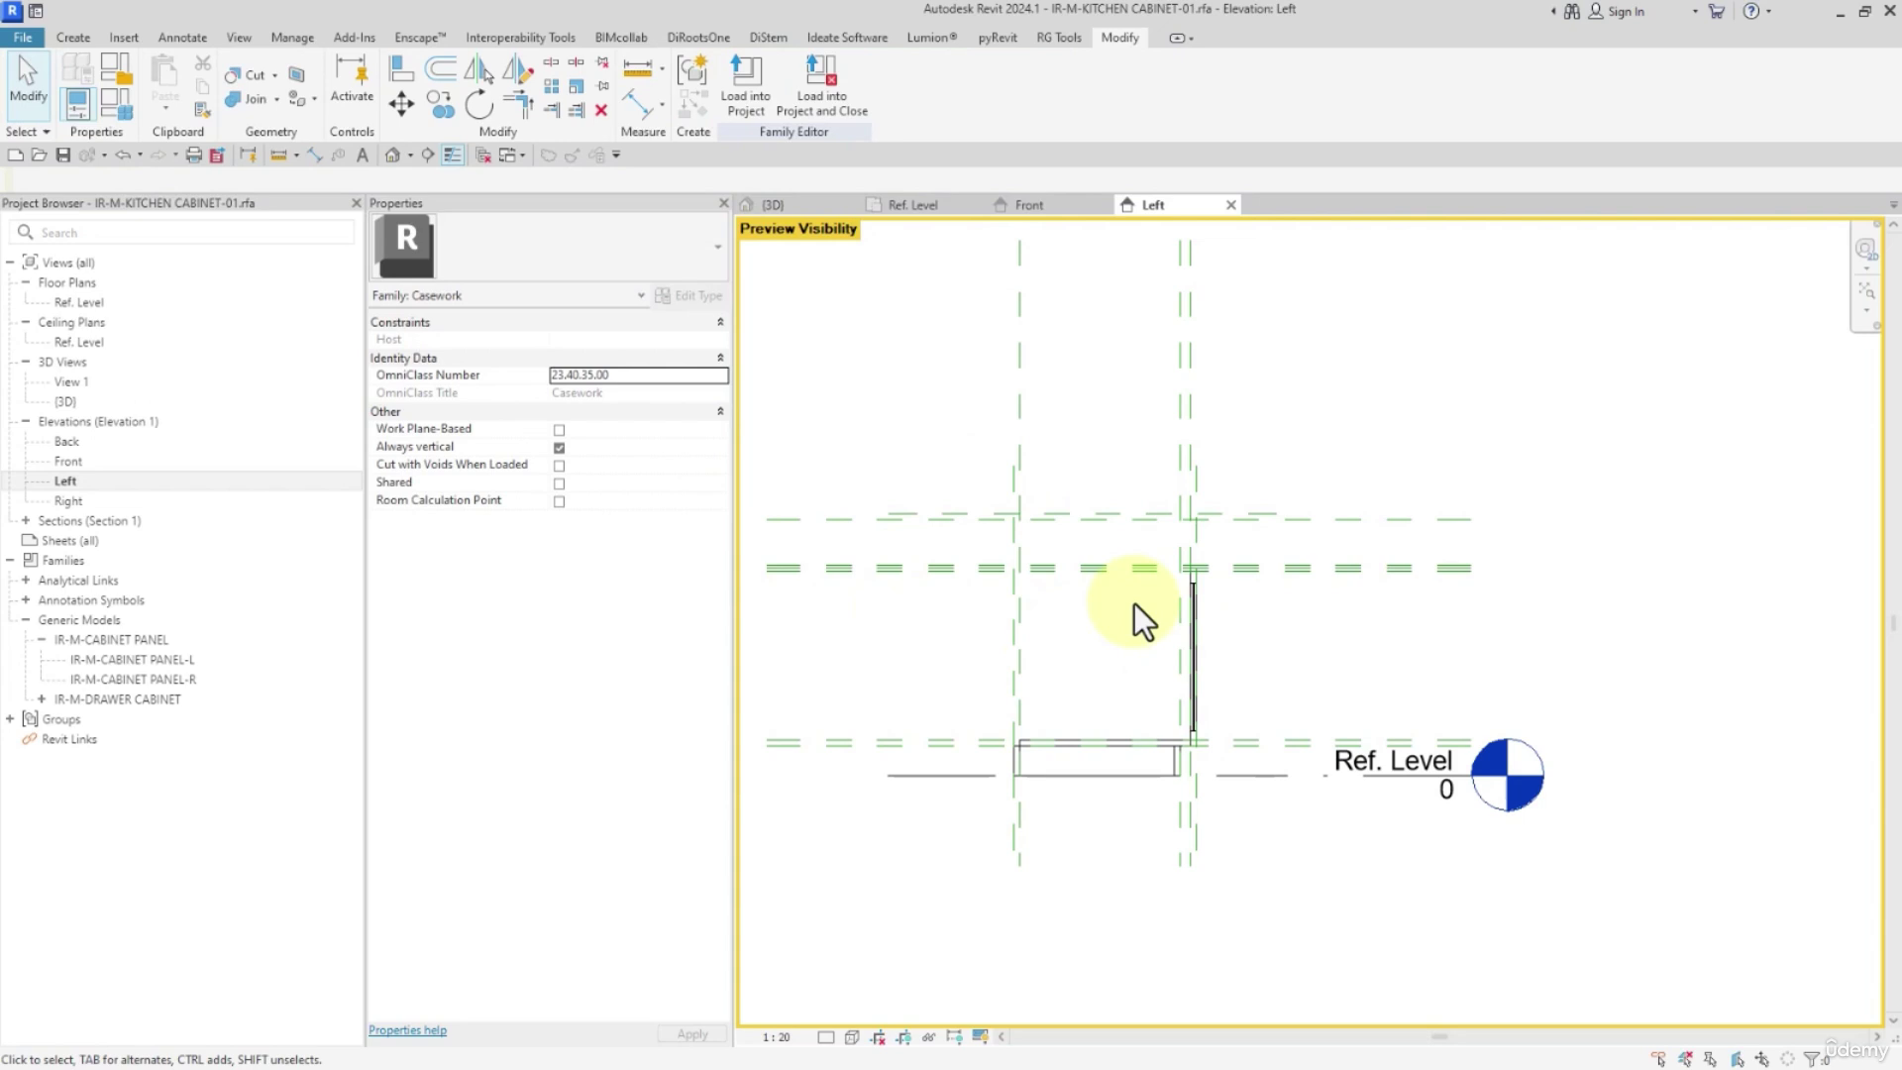
click(1189, 595)
click(792, 89)
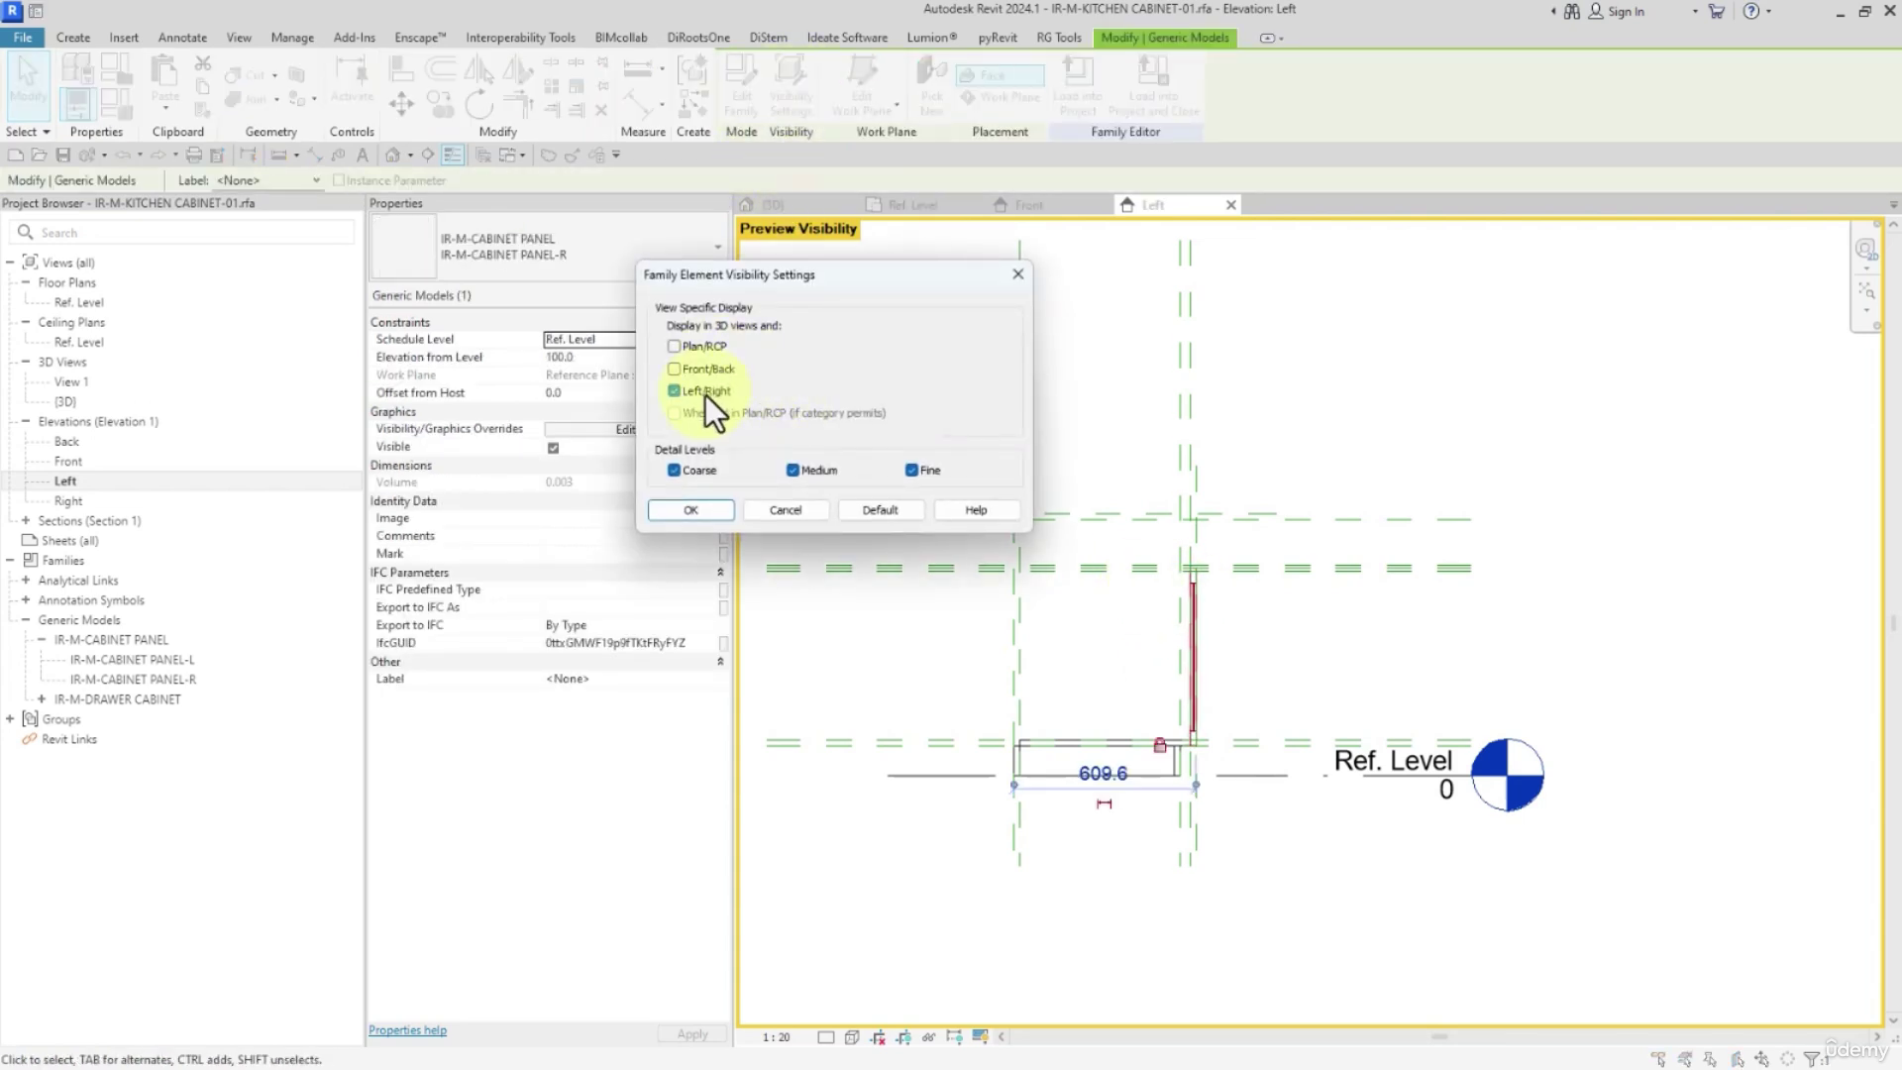
click(690, 510)
click(1288, 607)
Disable Left/Right display for the toe-kick base extrusion standing on the reference level
click(1146, 741)
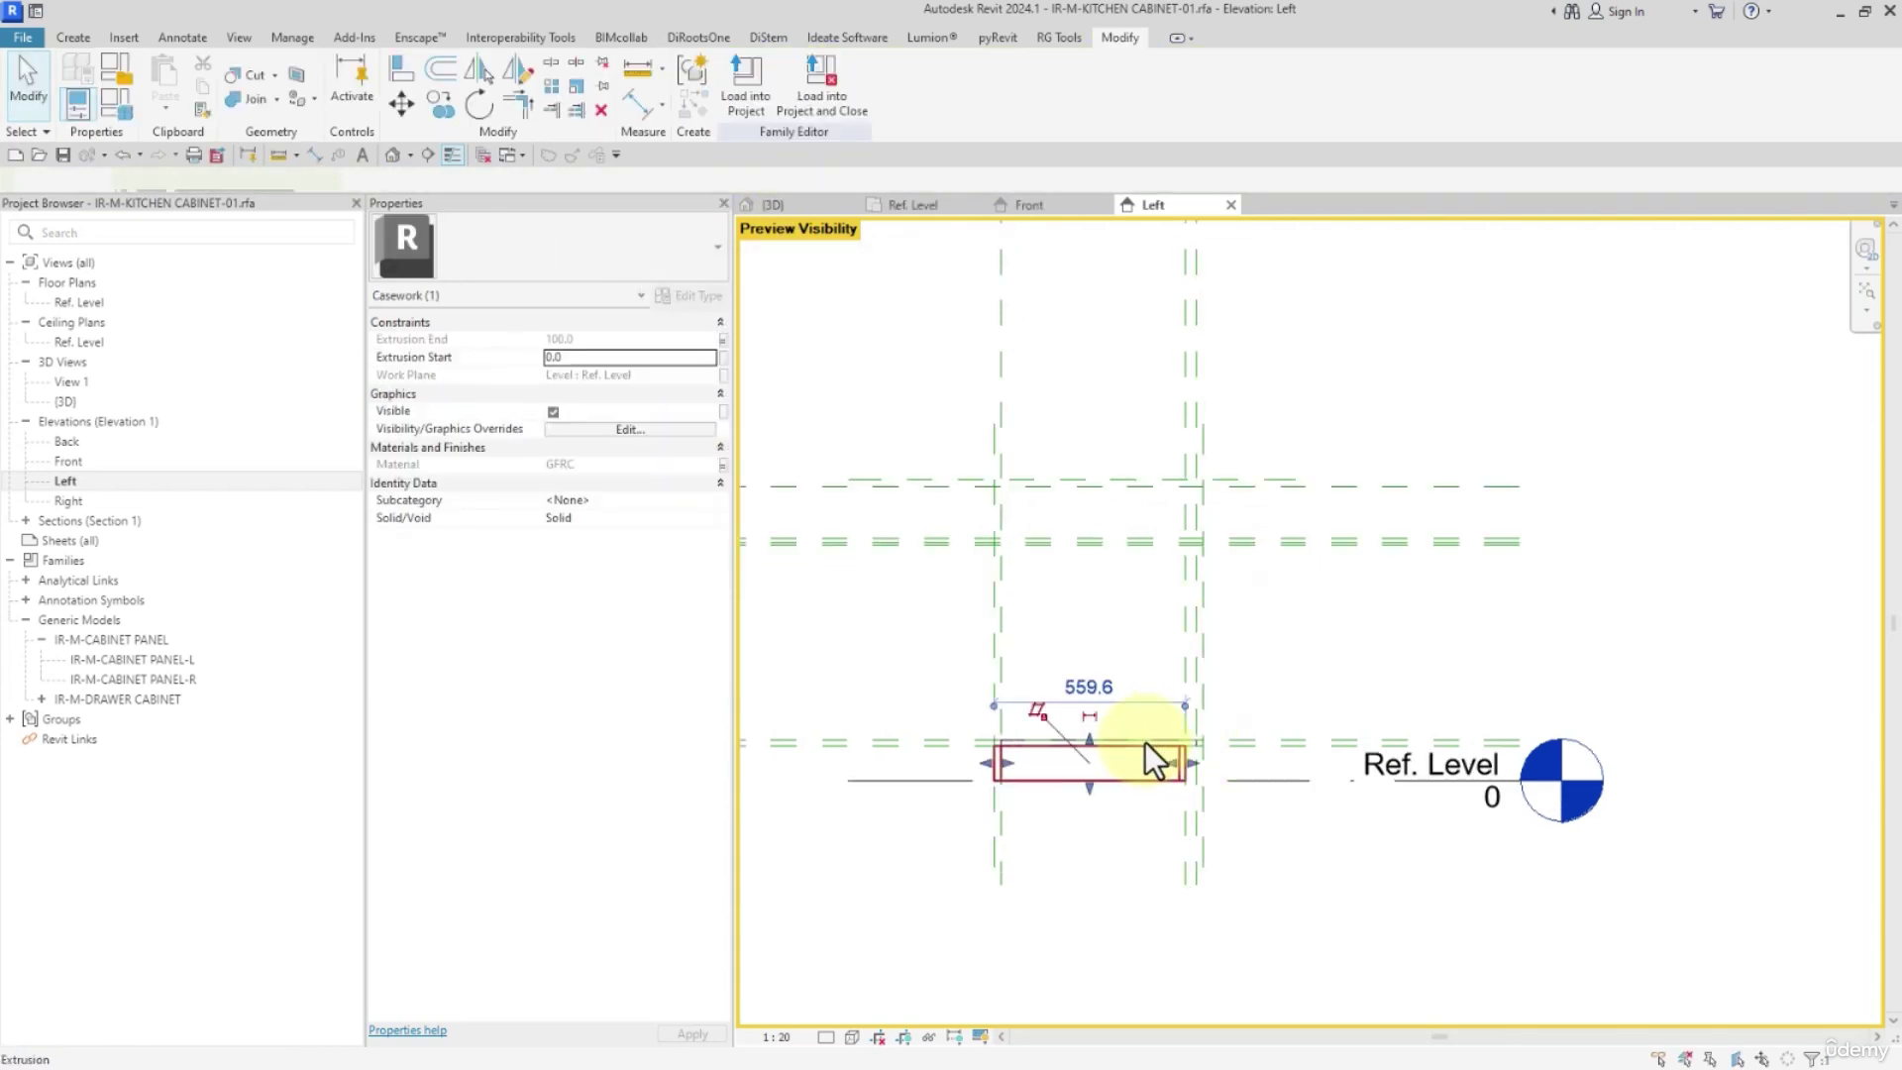
click(809, 89)
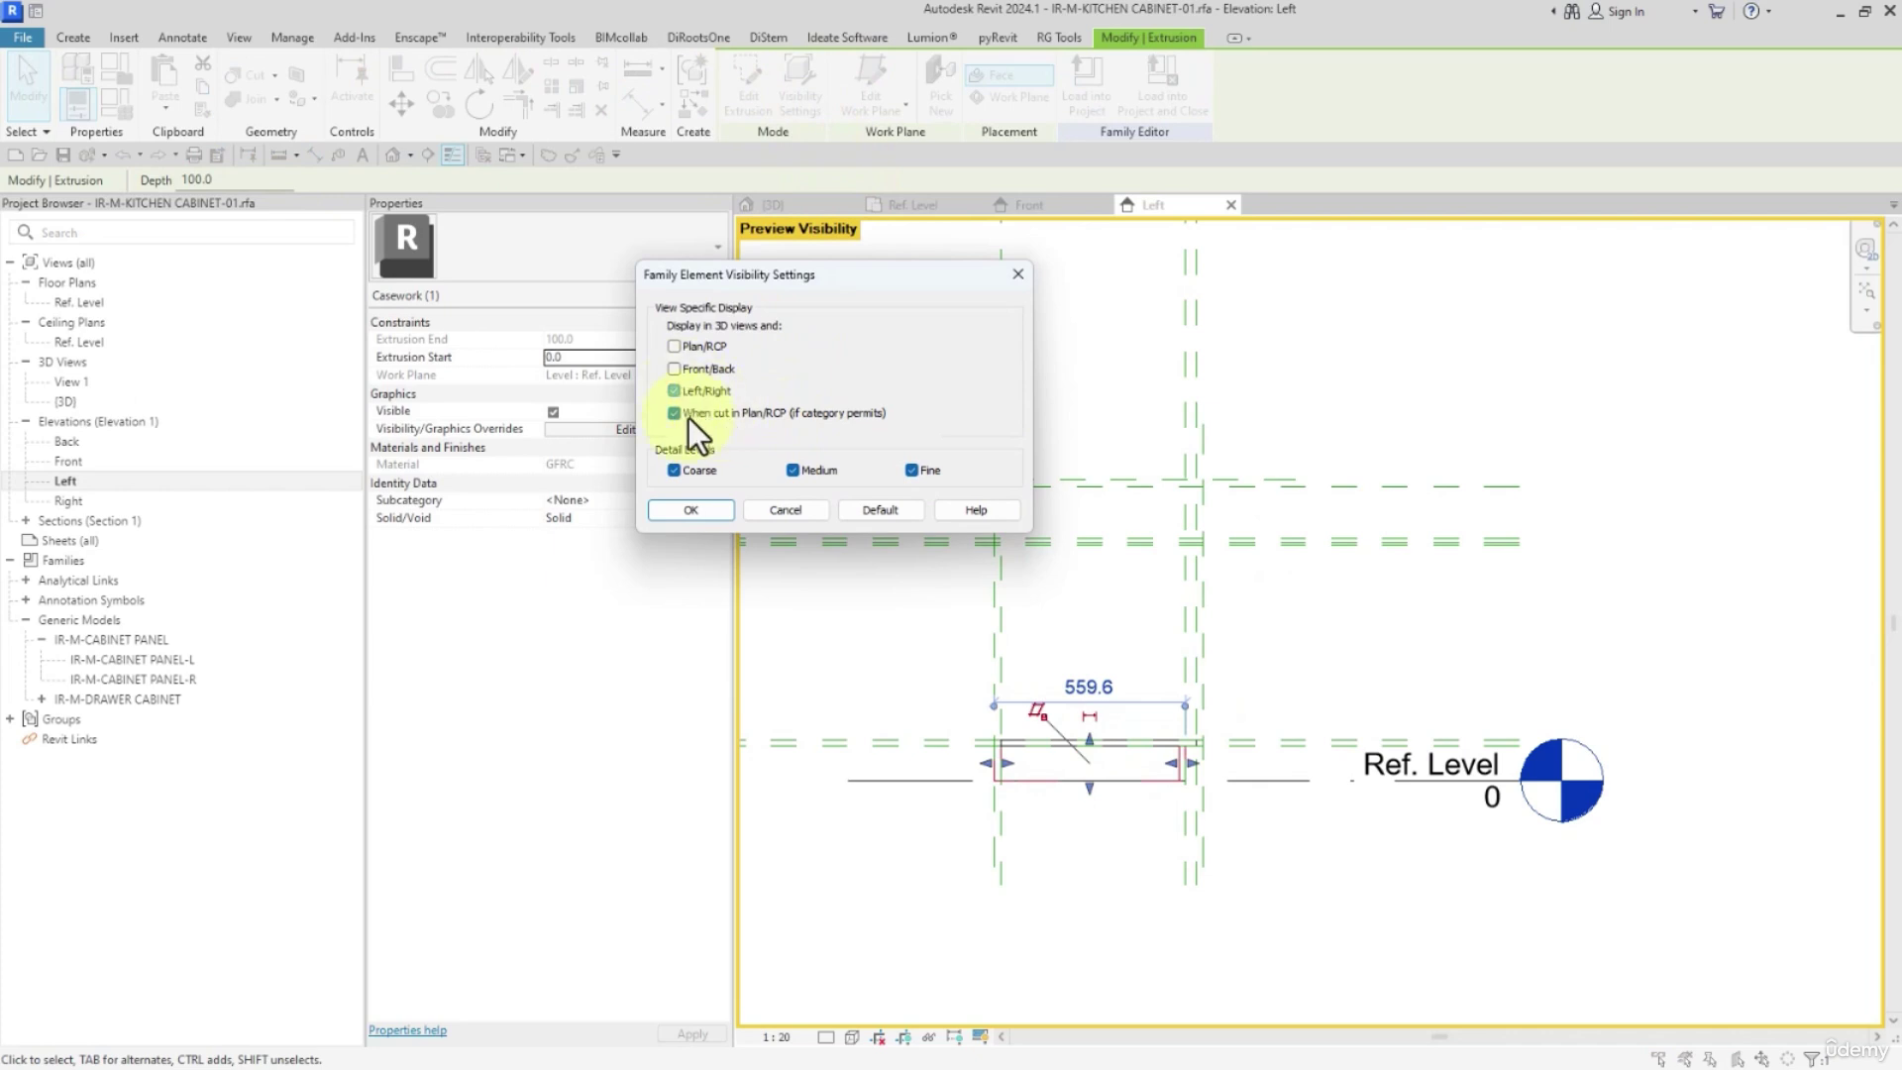
click(693, 509)
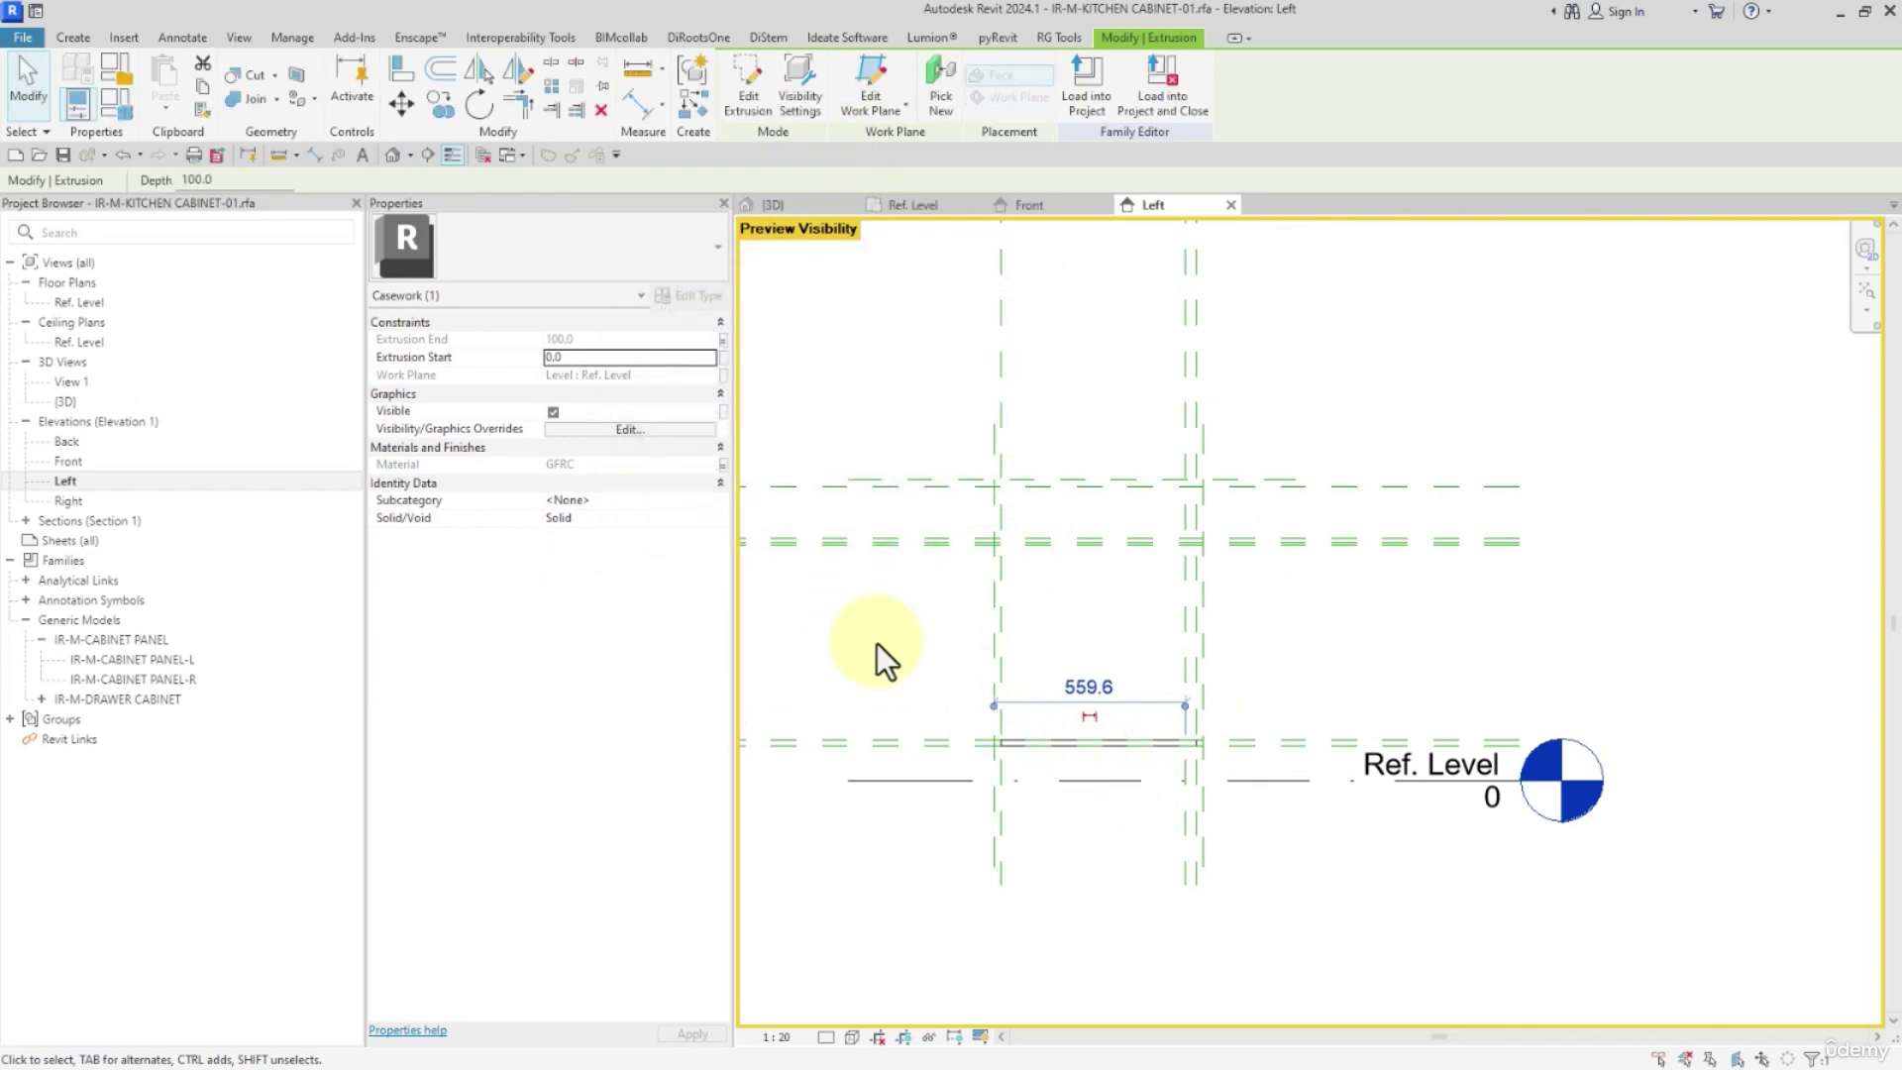
click(894, 684)
drag(894, 684, 1293, 798)
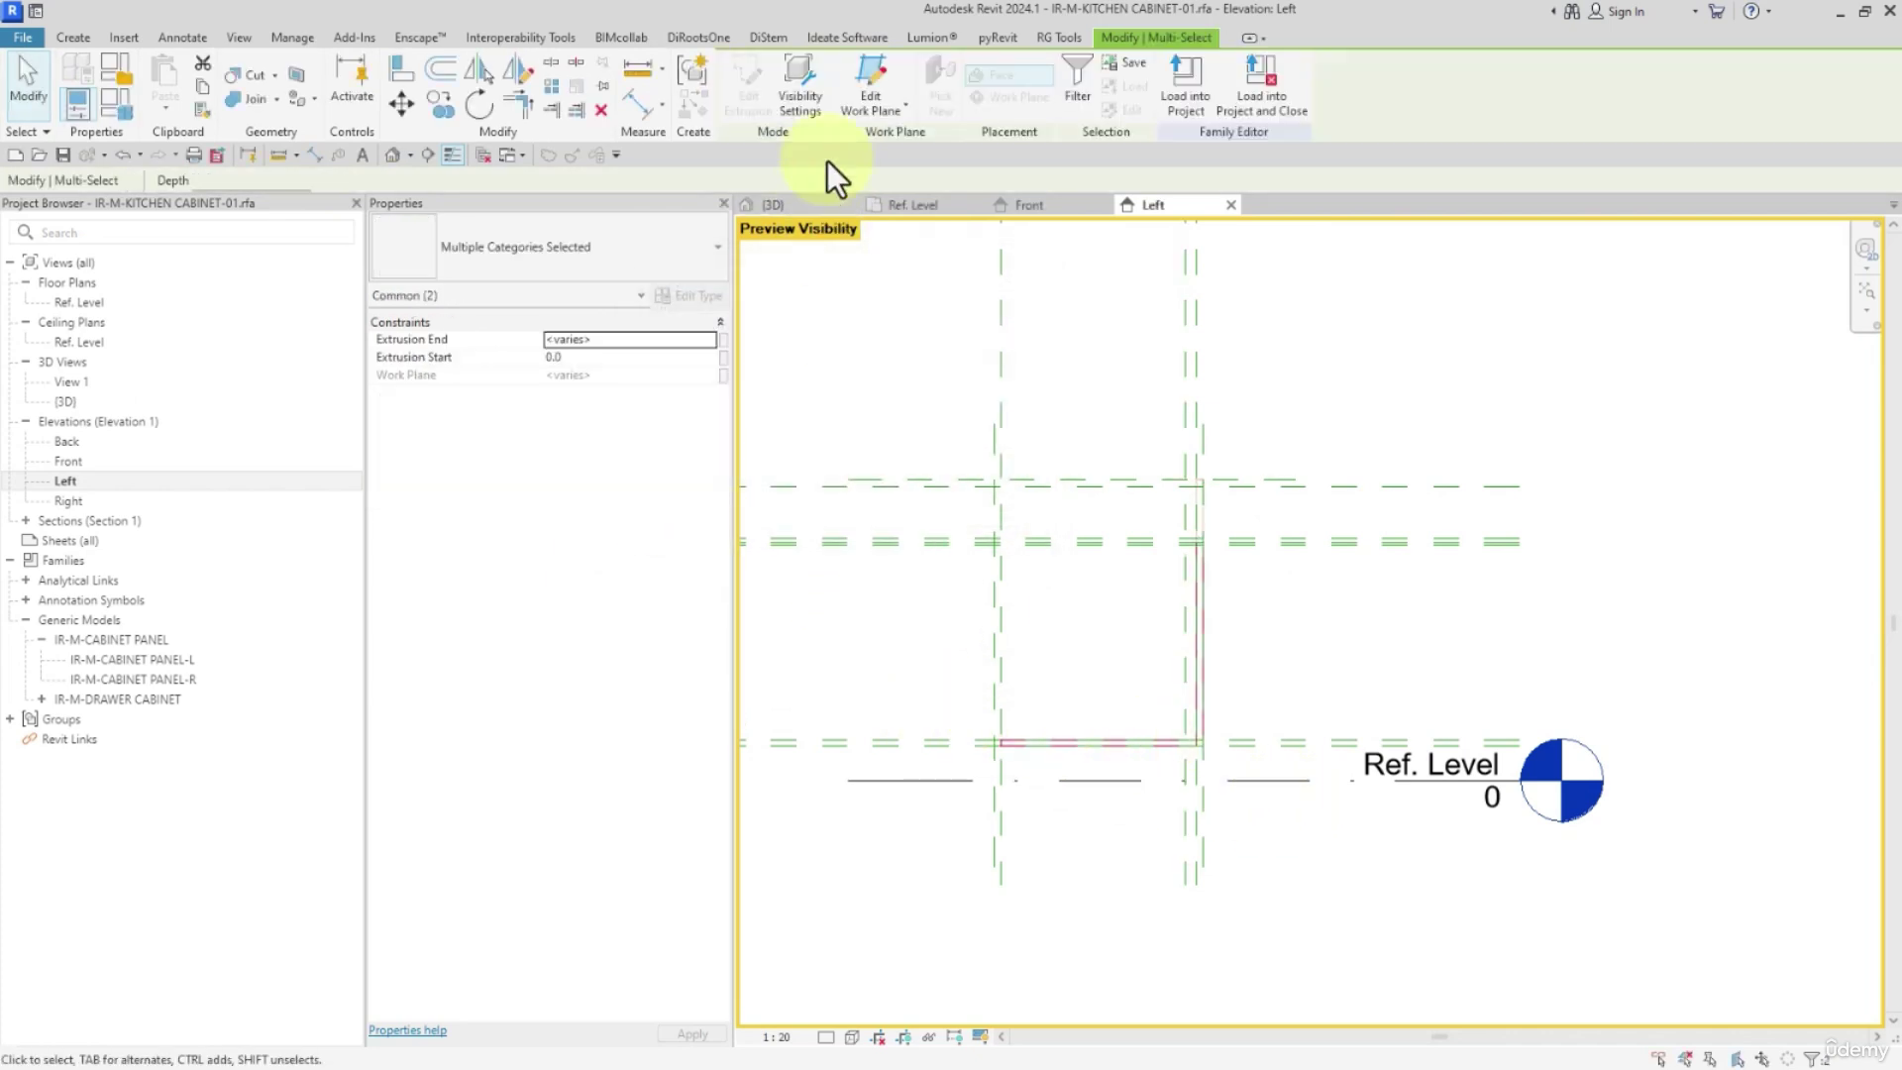
click(801, 89)
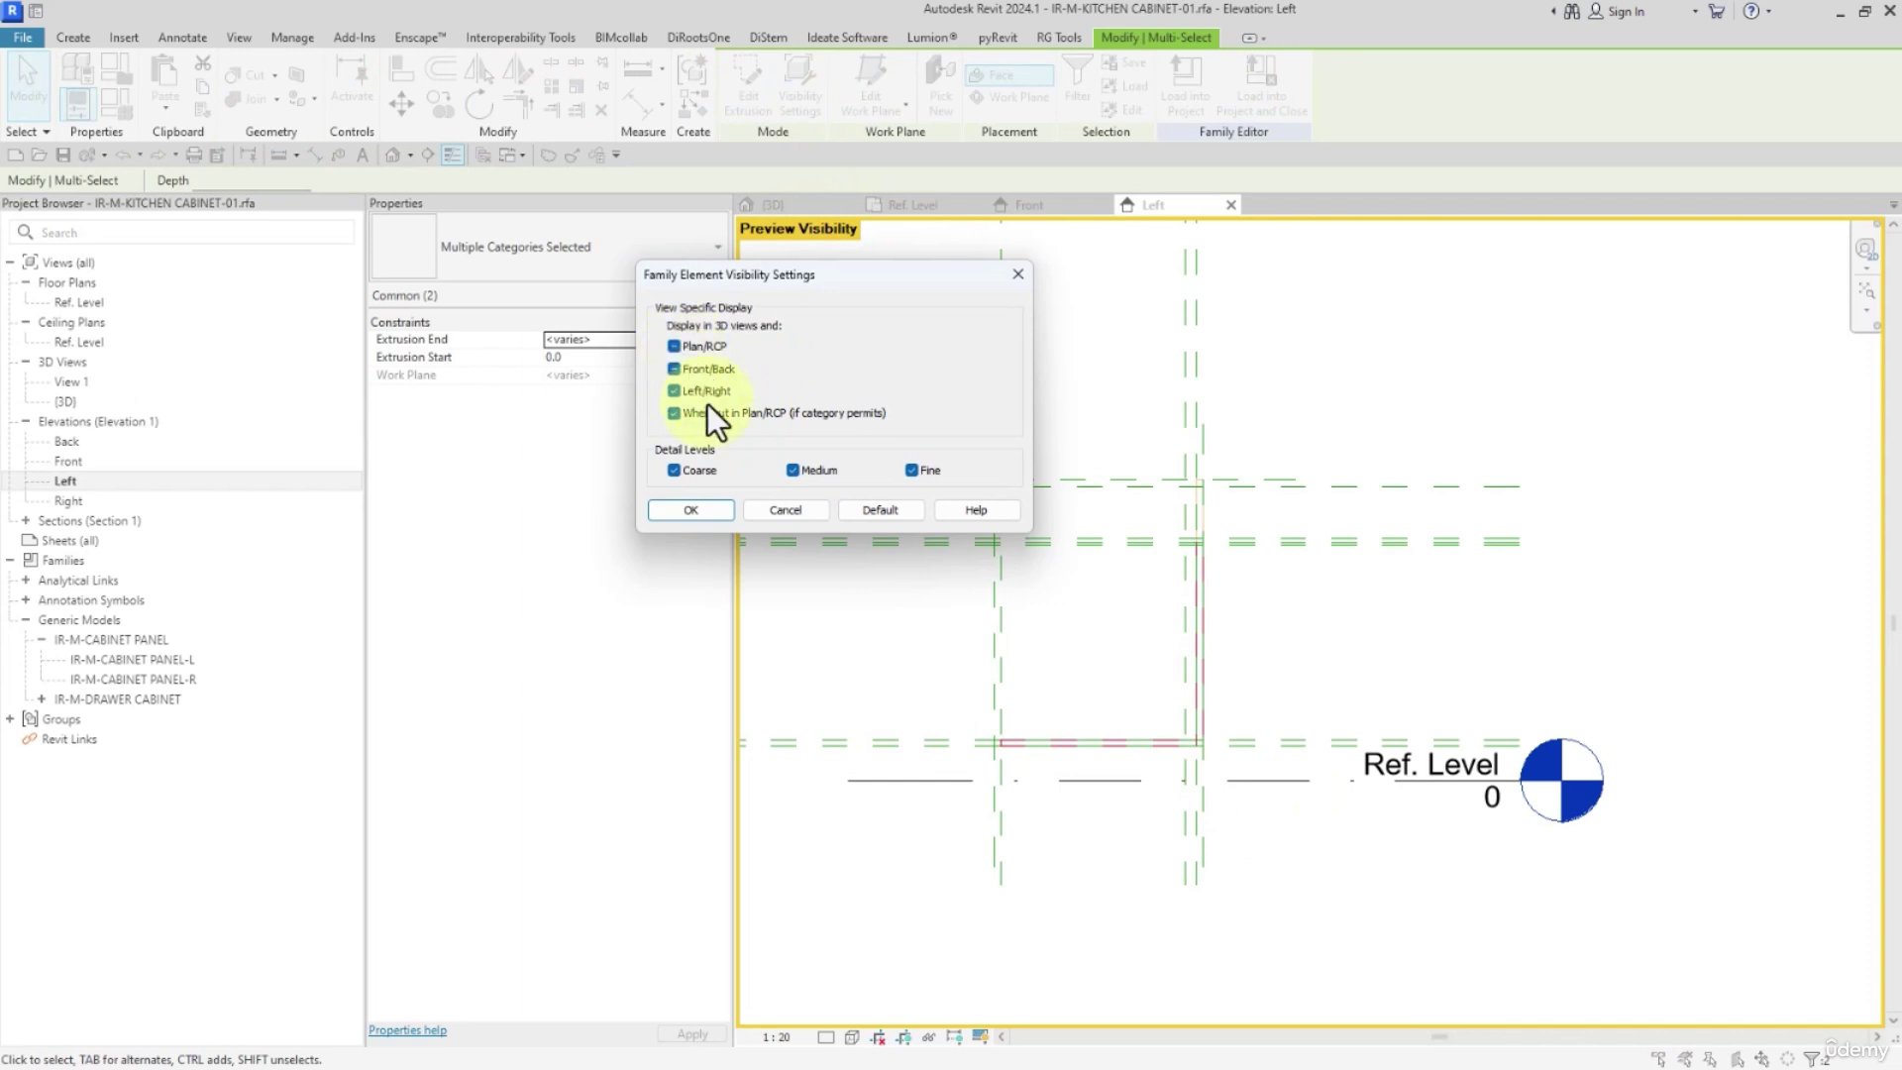
click(800, 519)
Disable Left/Right display for the cabinet's bottom panel extrusion
click(1110, 746)
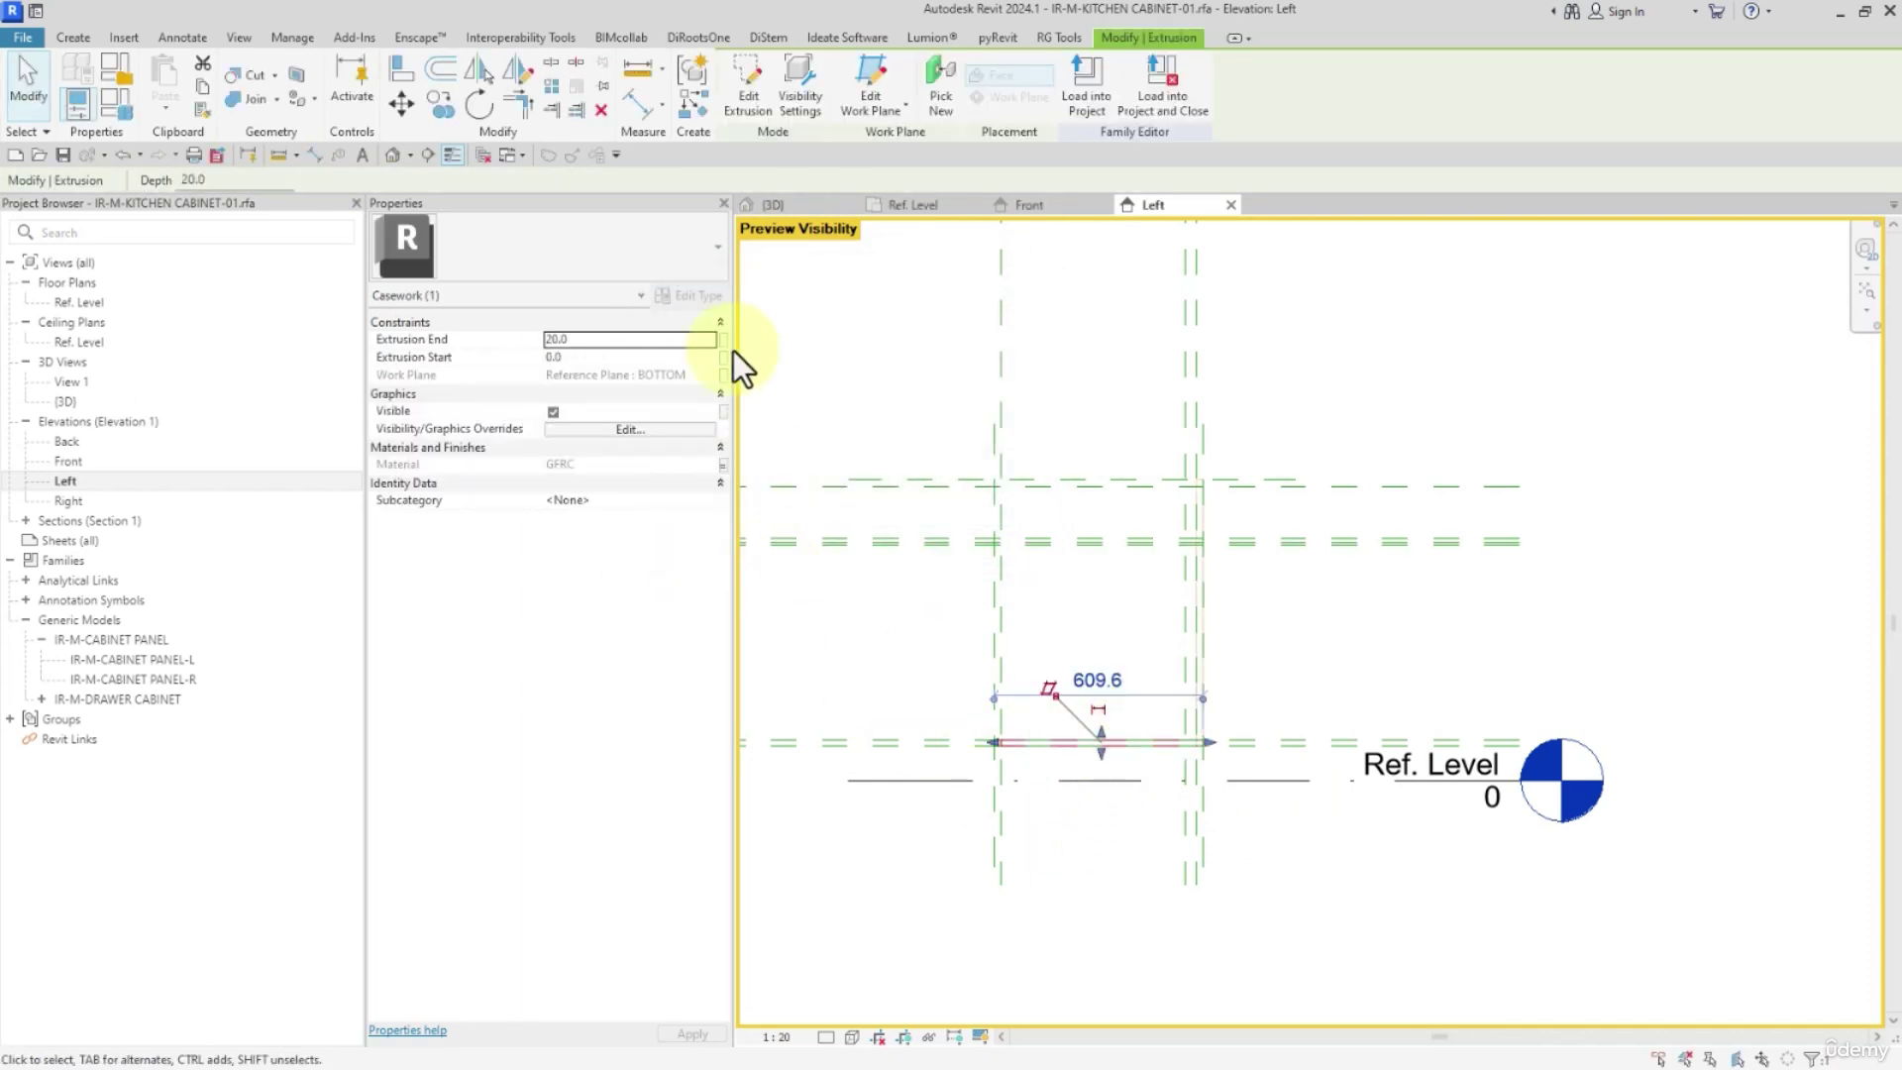
click(783, 107)
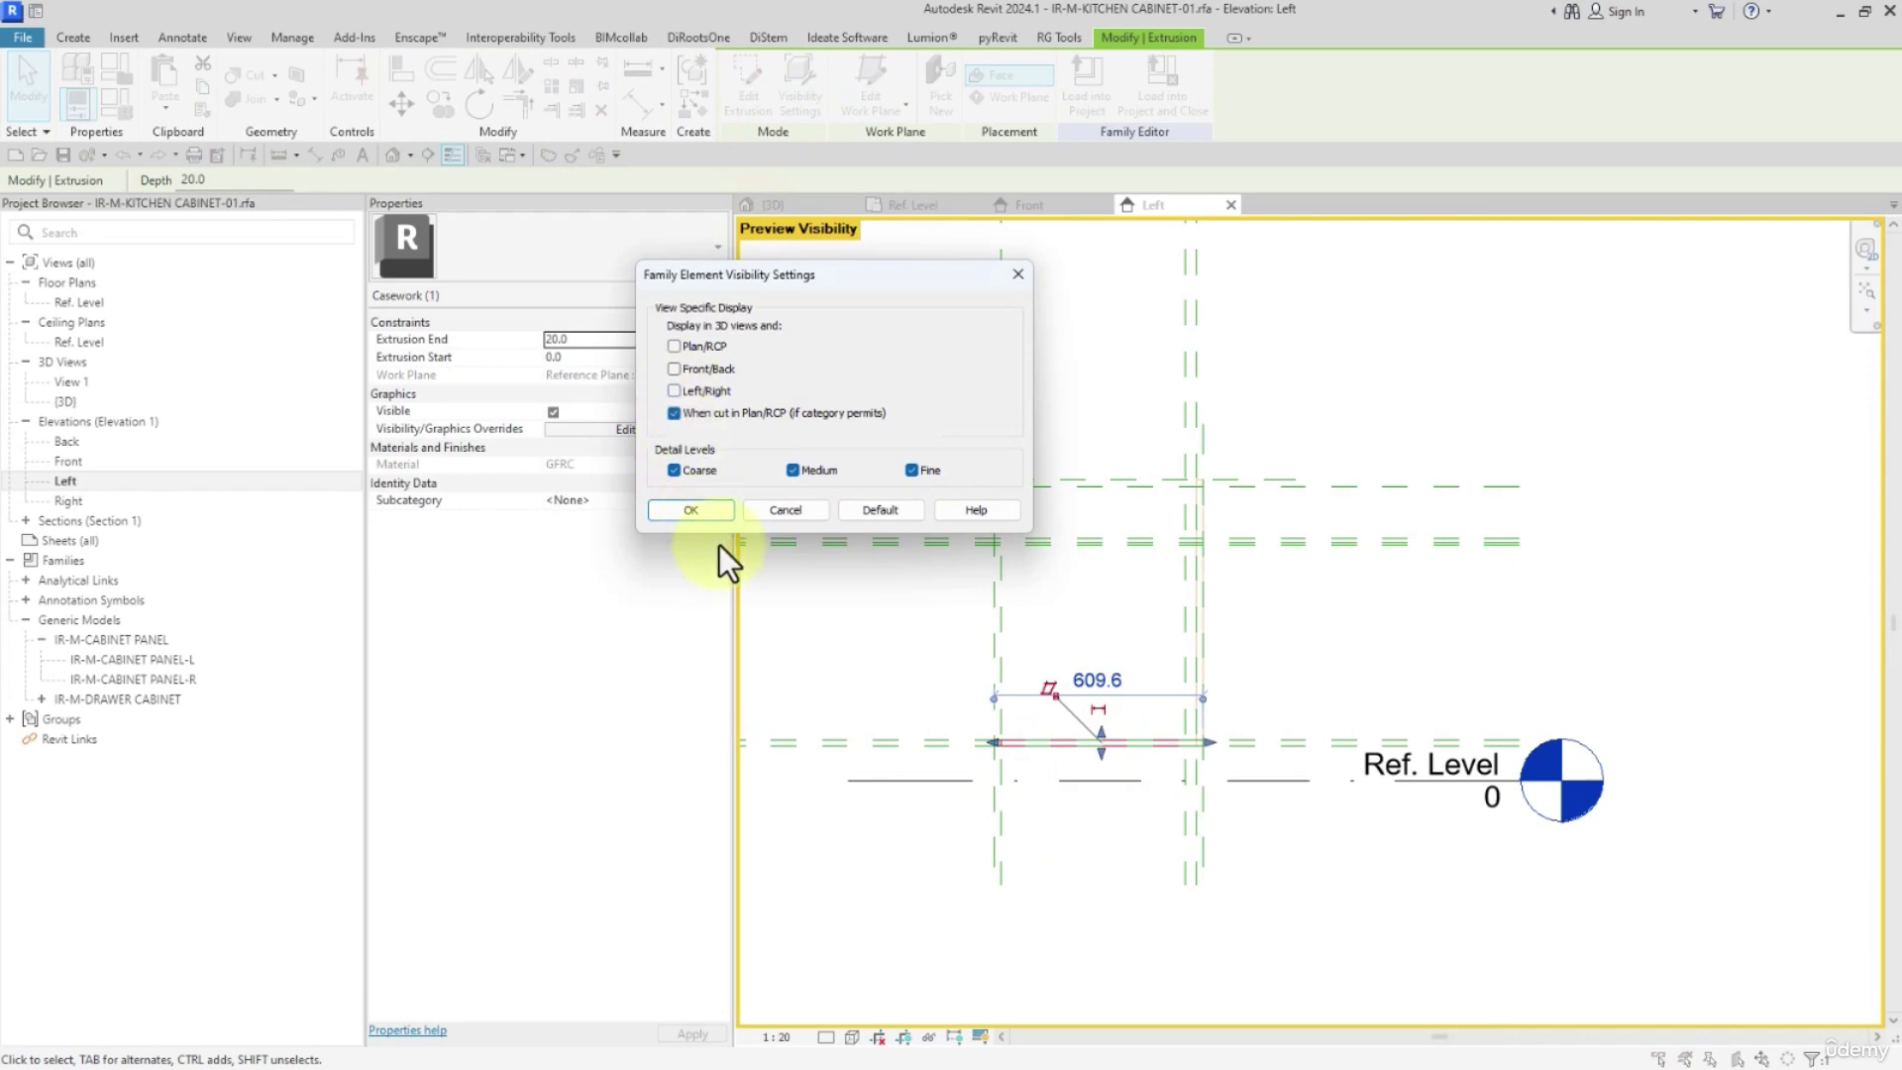
click(718, 513)
middle_drag(1298, 645, 1303, 628)
middle_drag(1153, 726, 1142, 729)
middle_drag(1051, 604, 1045, 608)
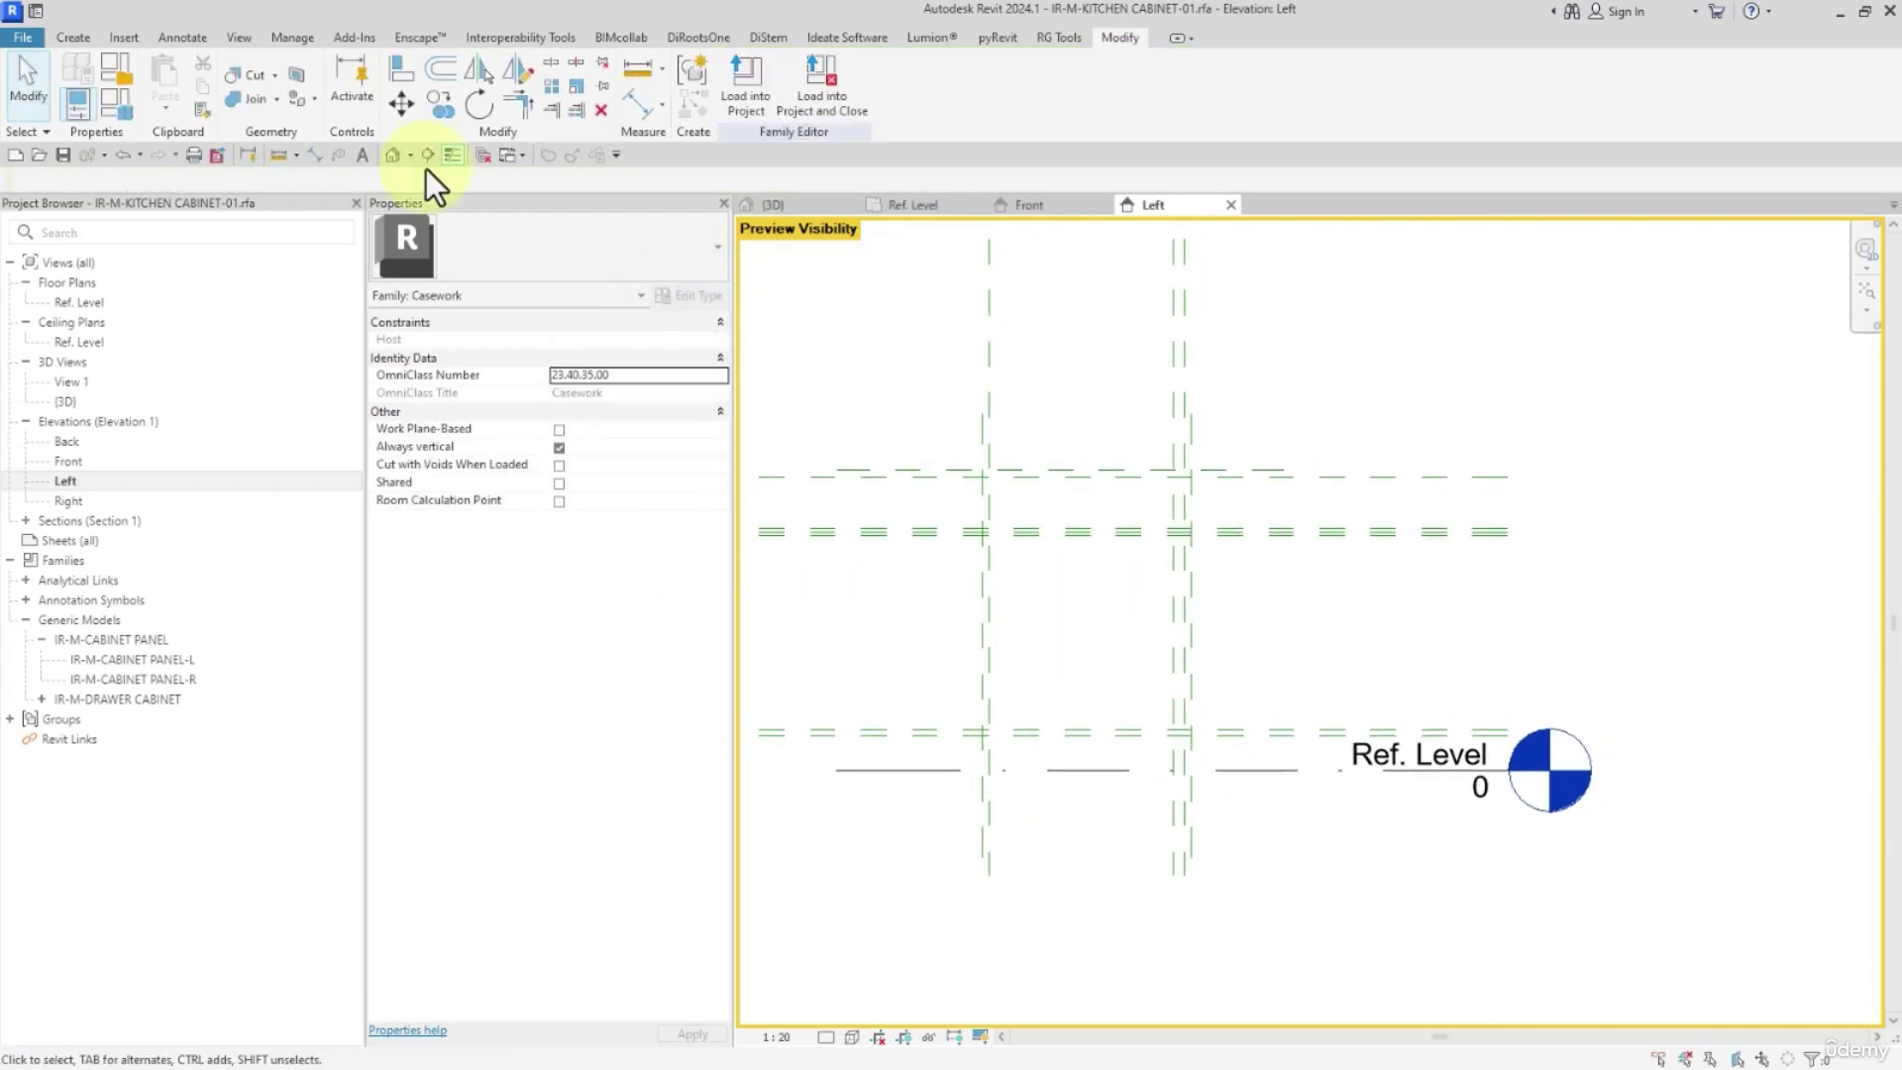
Sketch a masking region boundary around the cabinet's side profile, 609.6 deep and 876.3 high, stepped in 50 at the toe kick
click(89, 42)
click(194, 40)
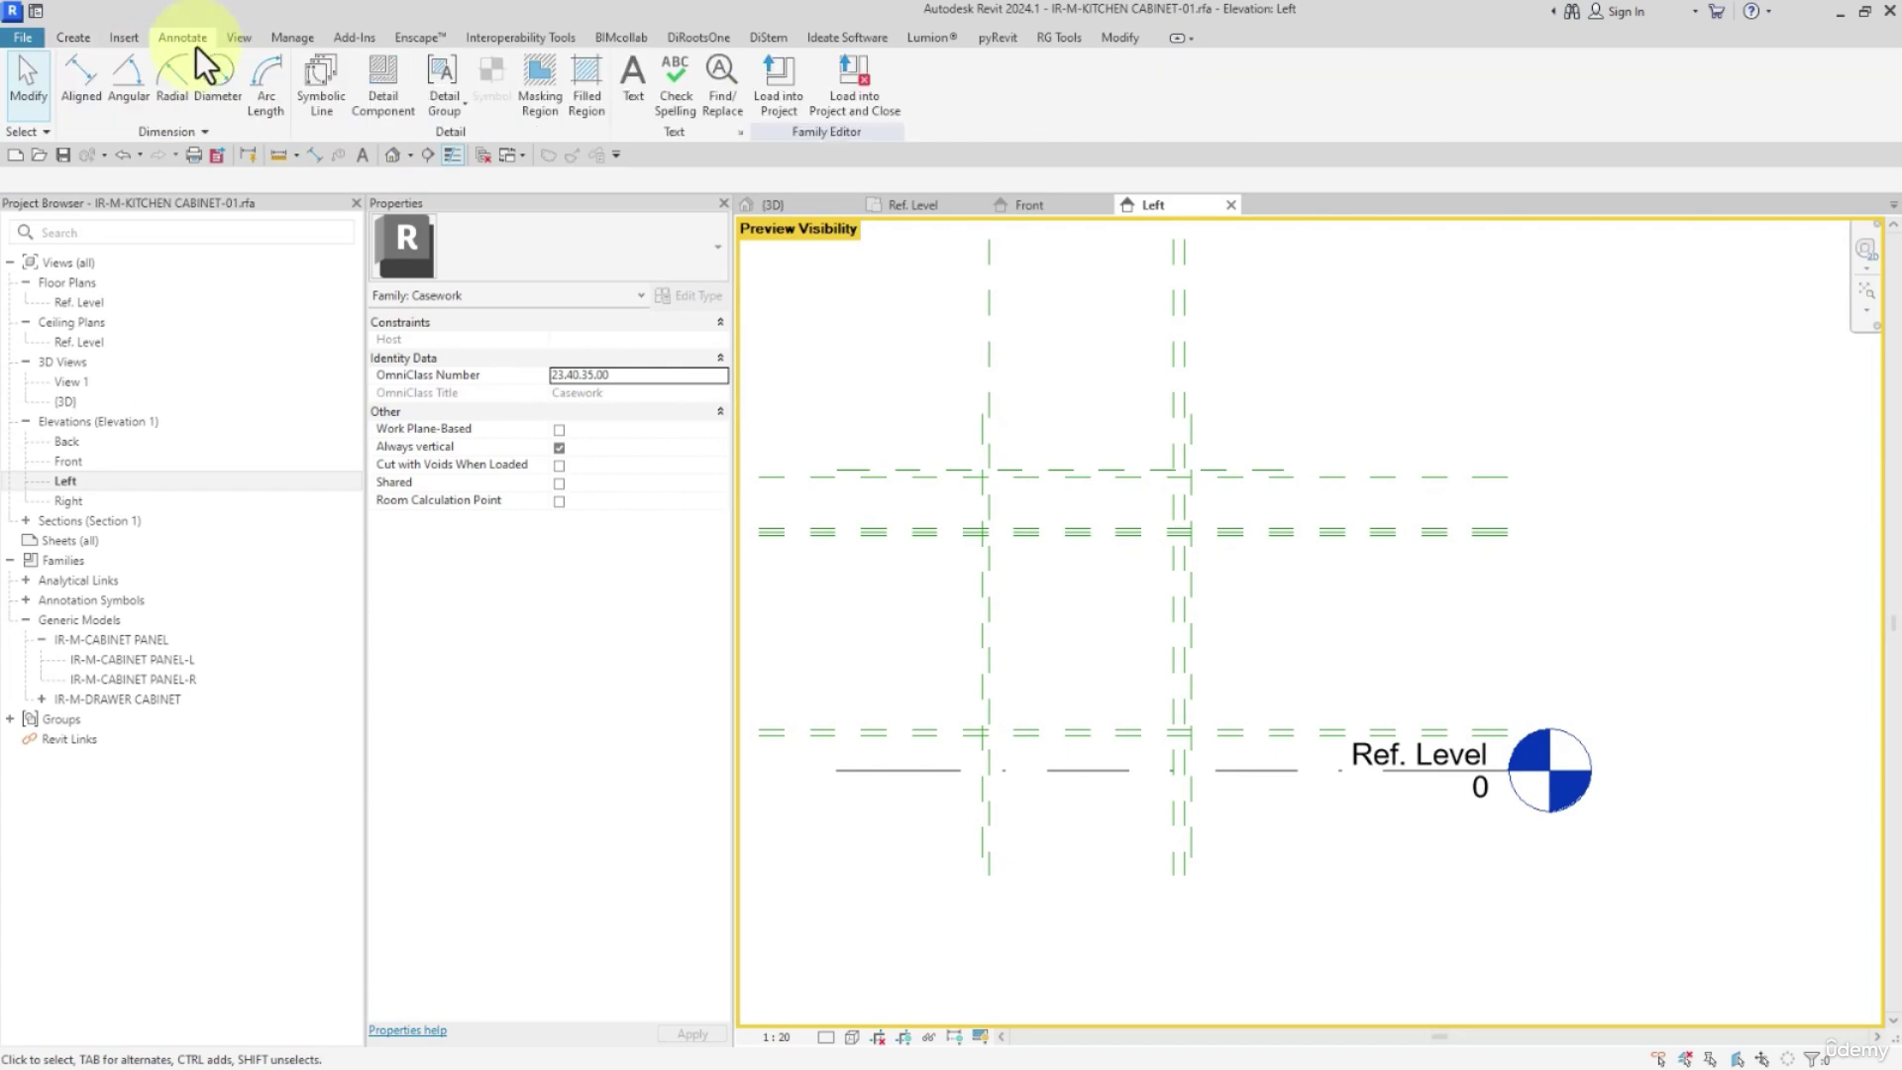
click(544, 93)
click(982, 769)
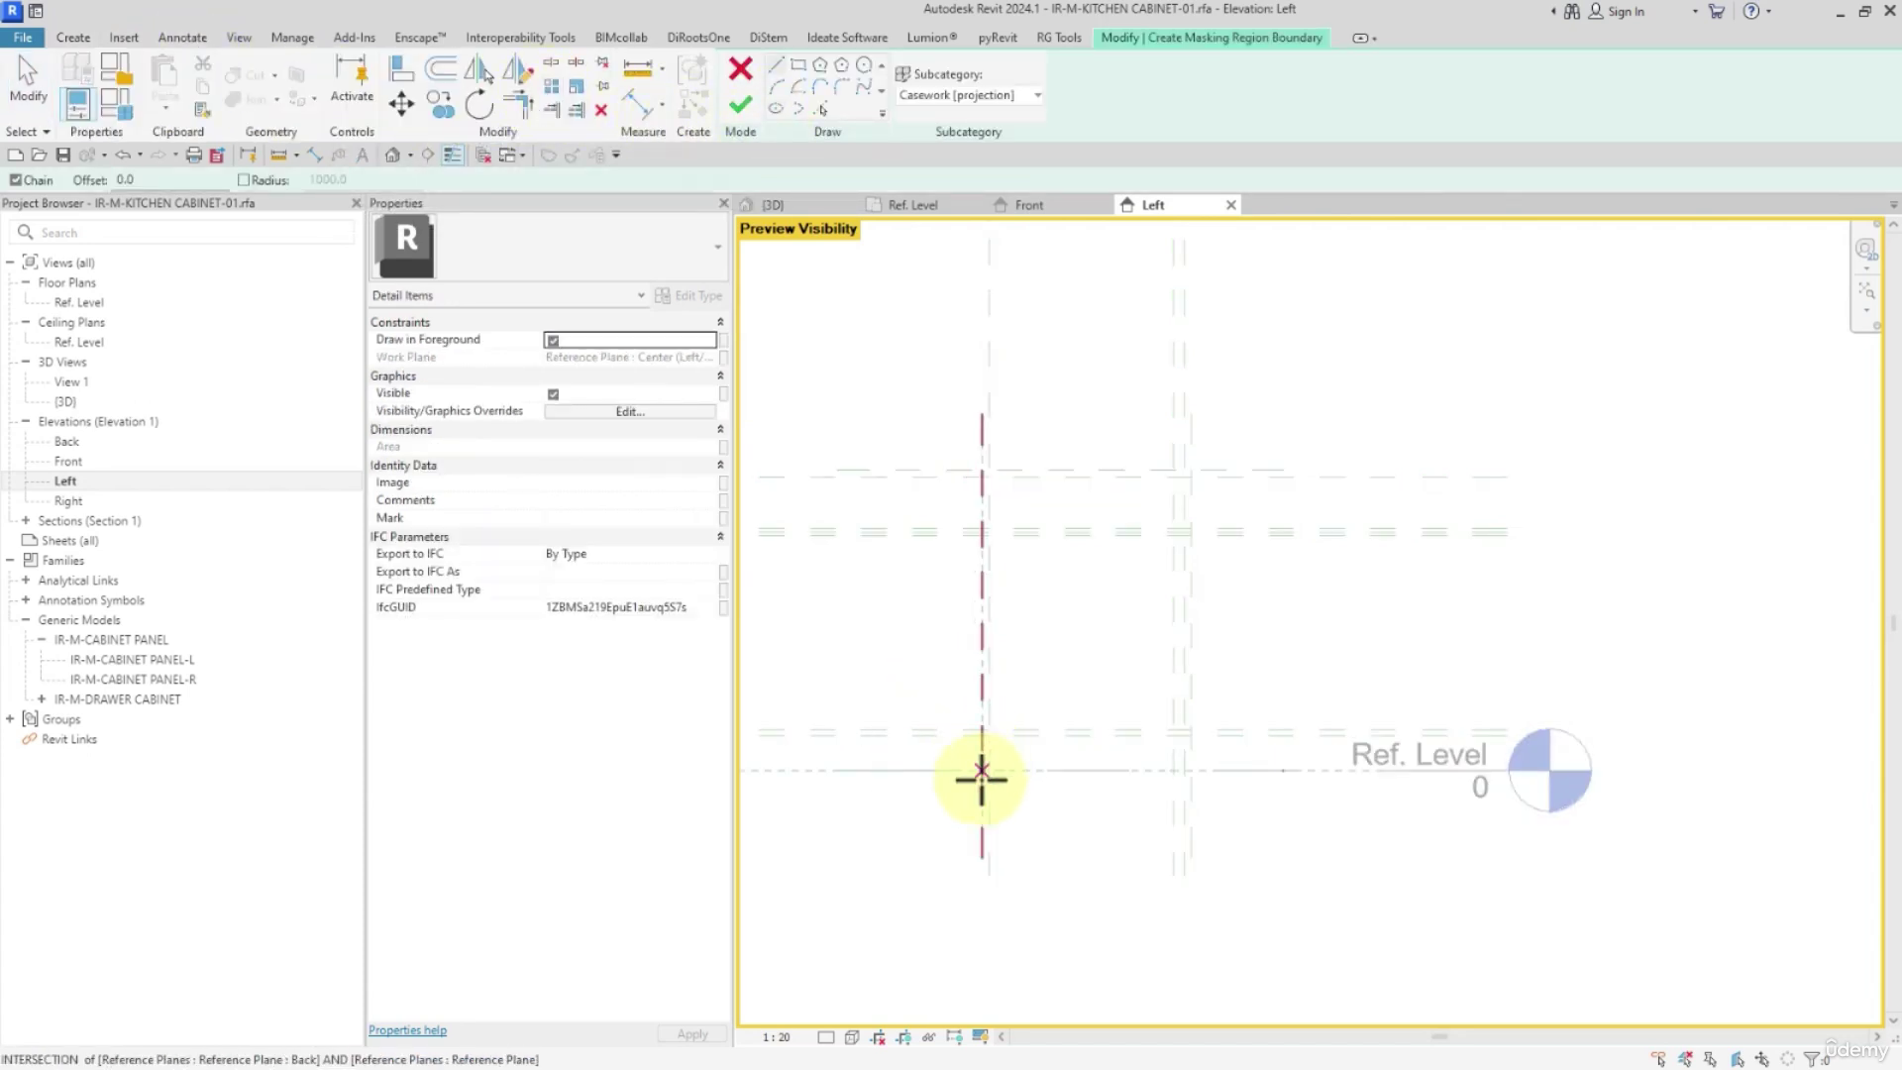
click(979, 775)
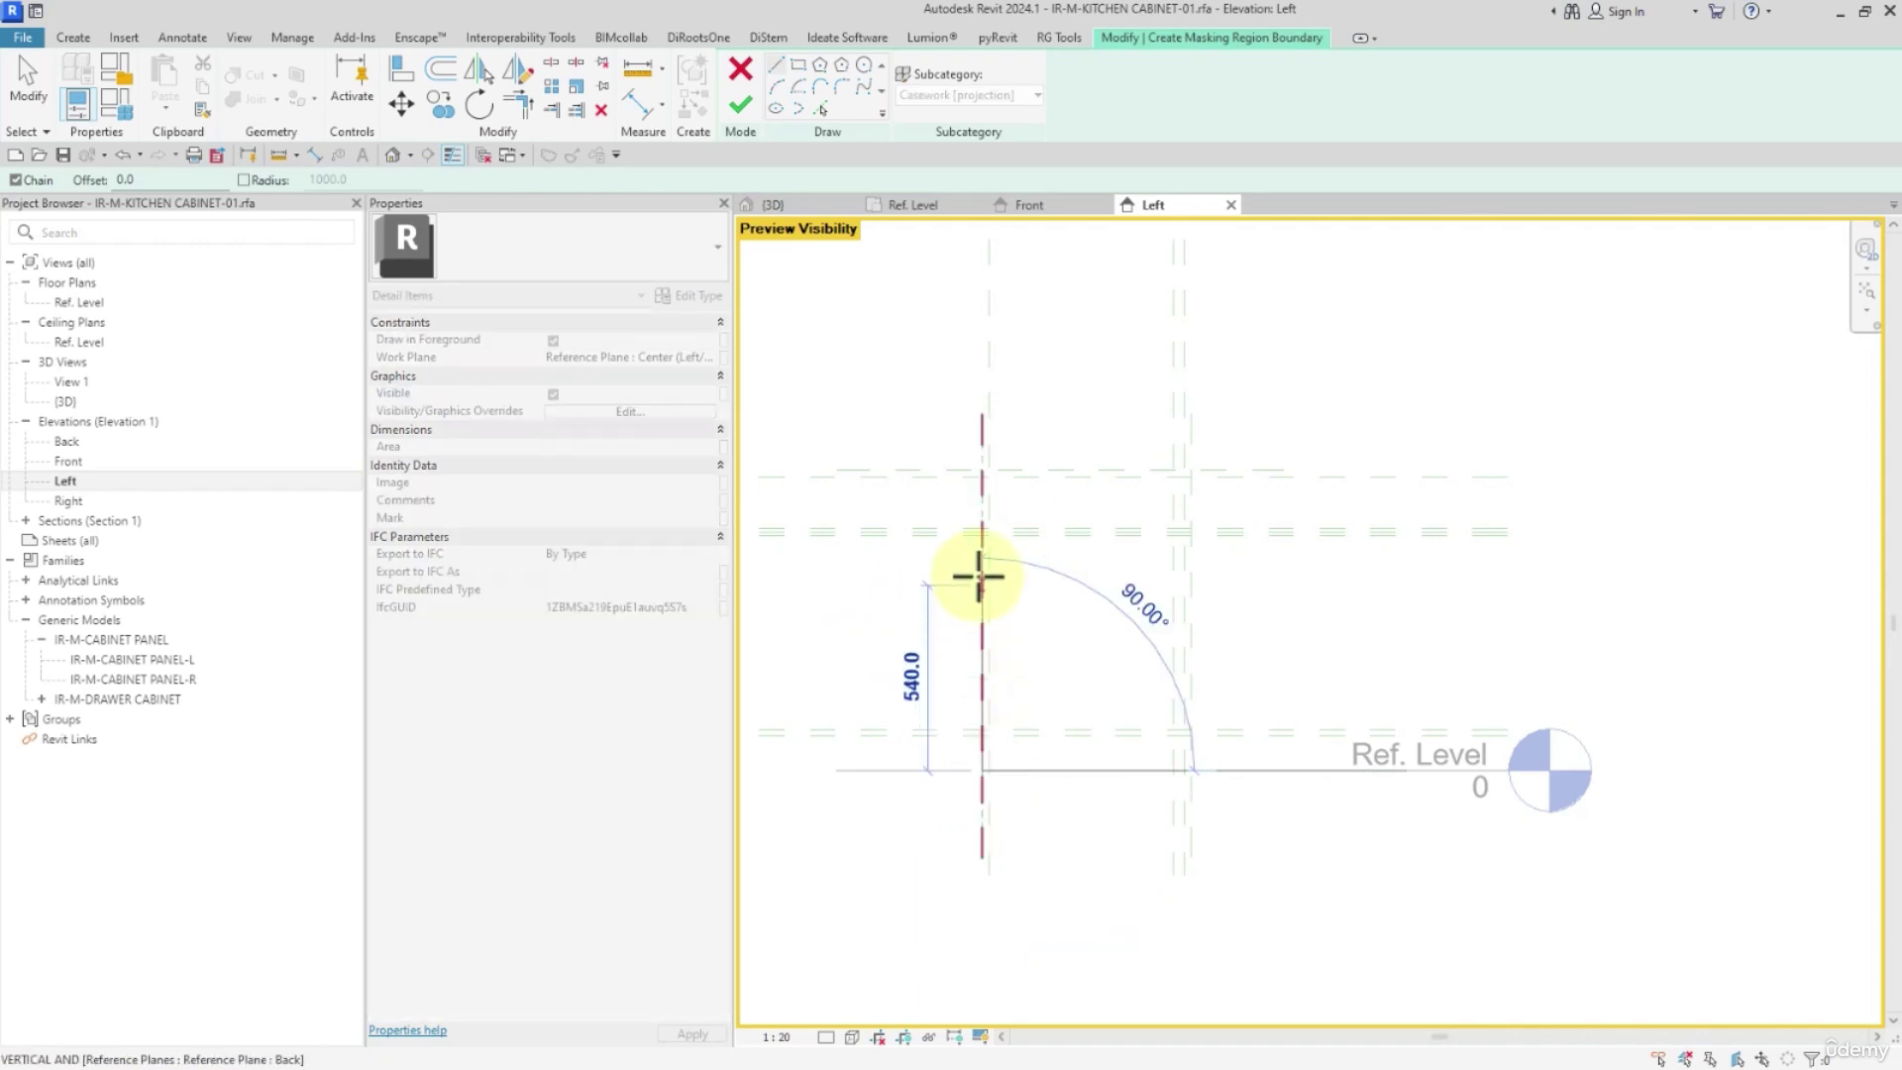
click(980, 469)
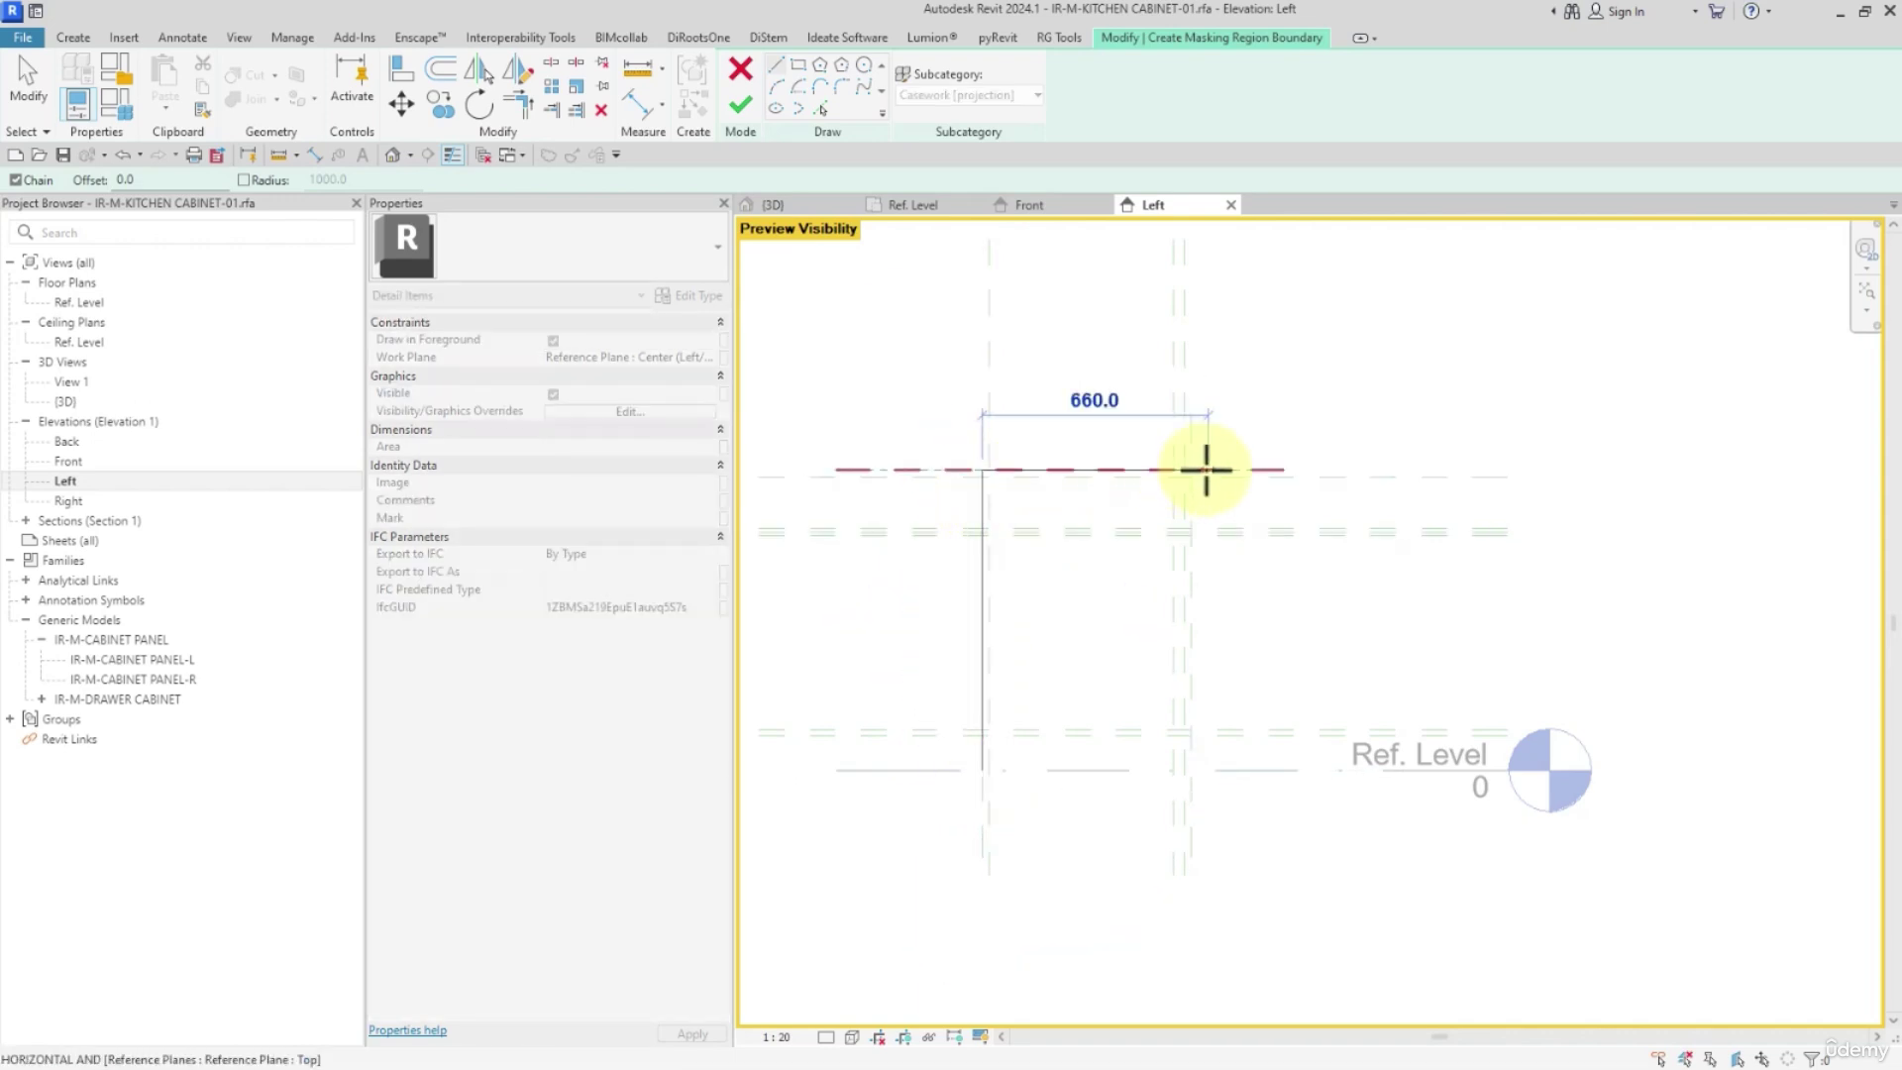
click(1191, 469)
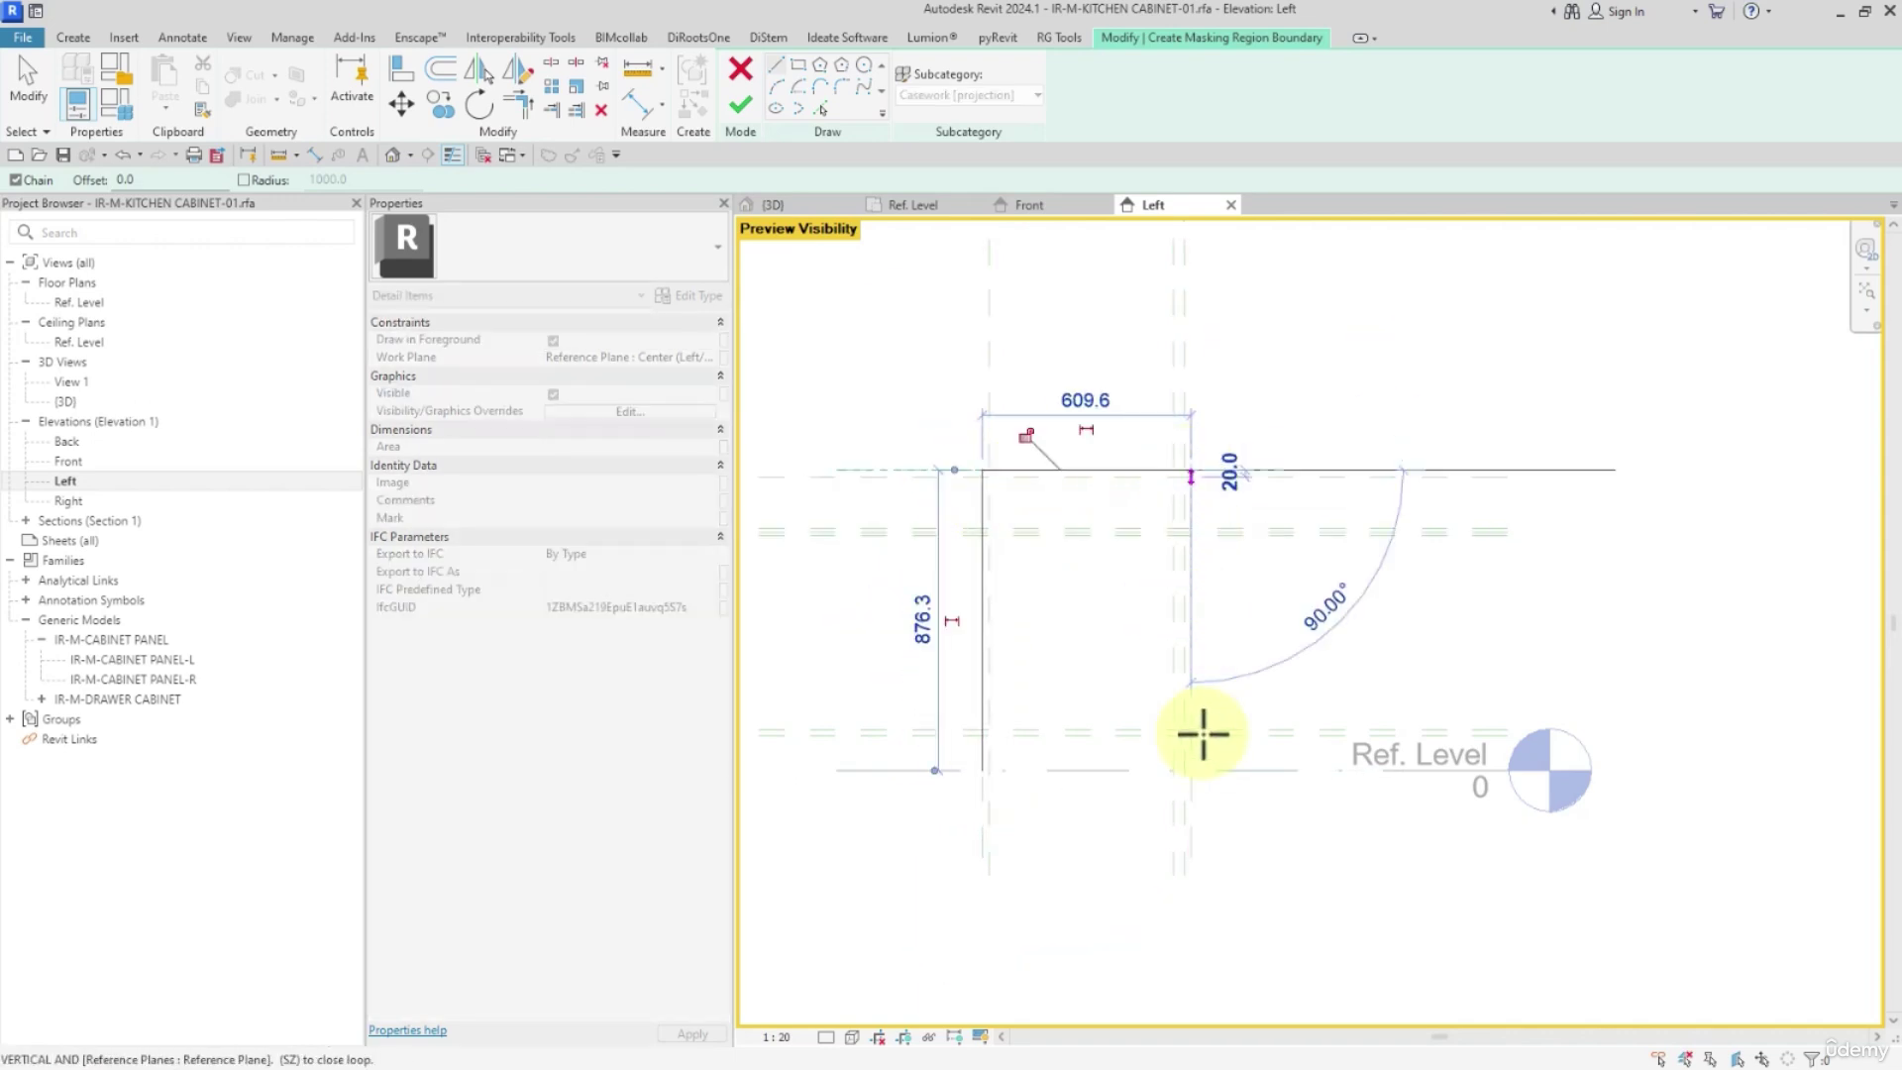
scroll(1204, 733, up, 3)
click(1182, 674)
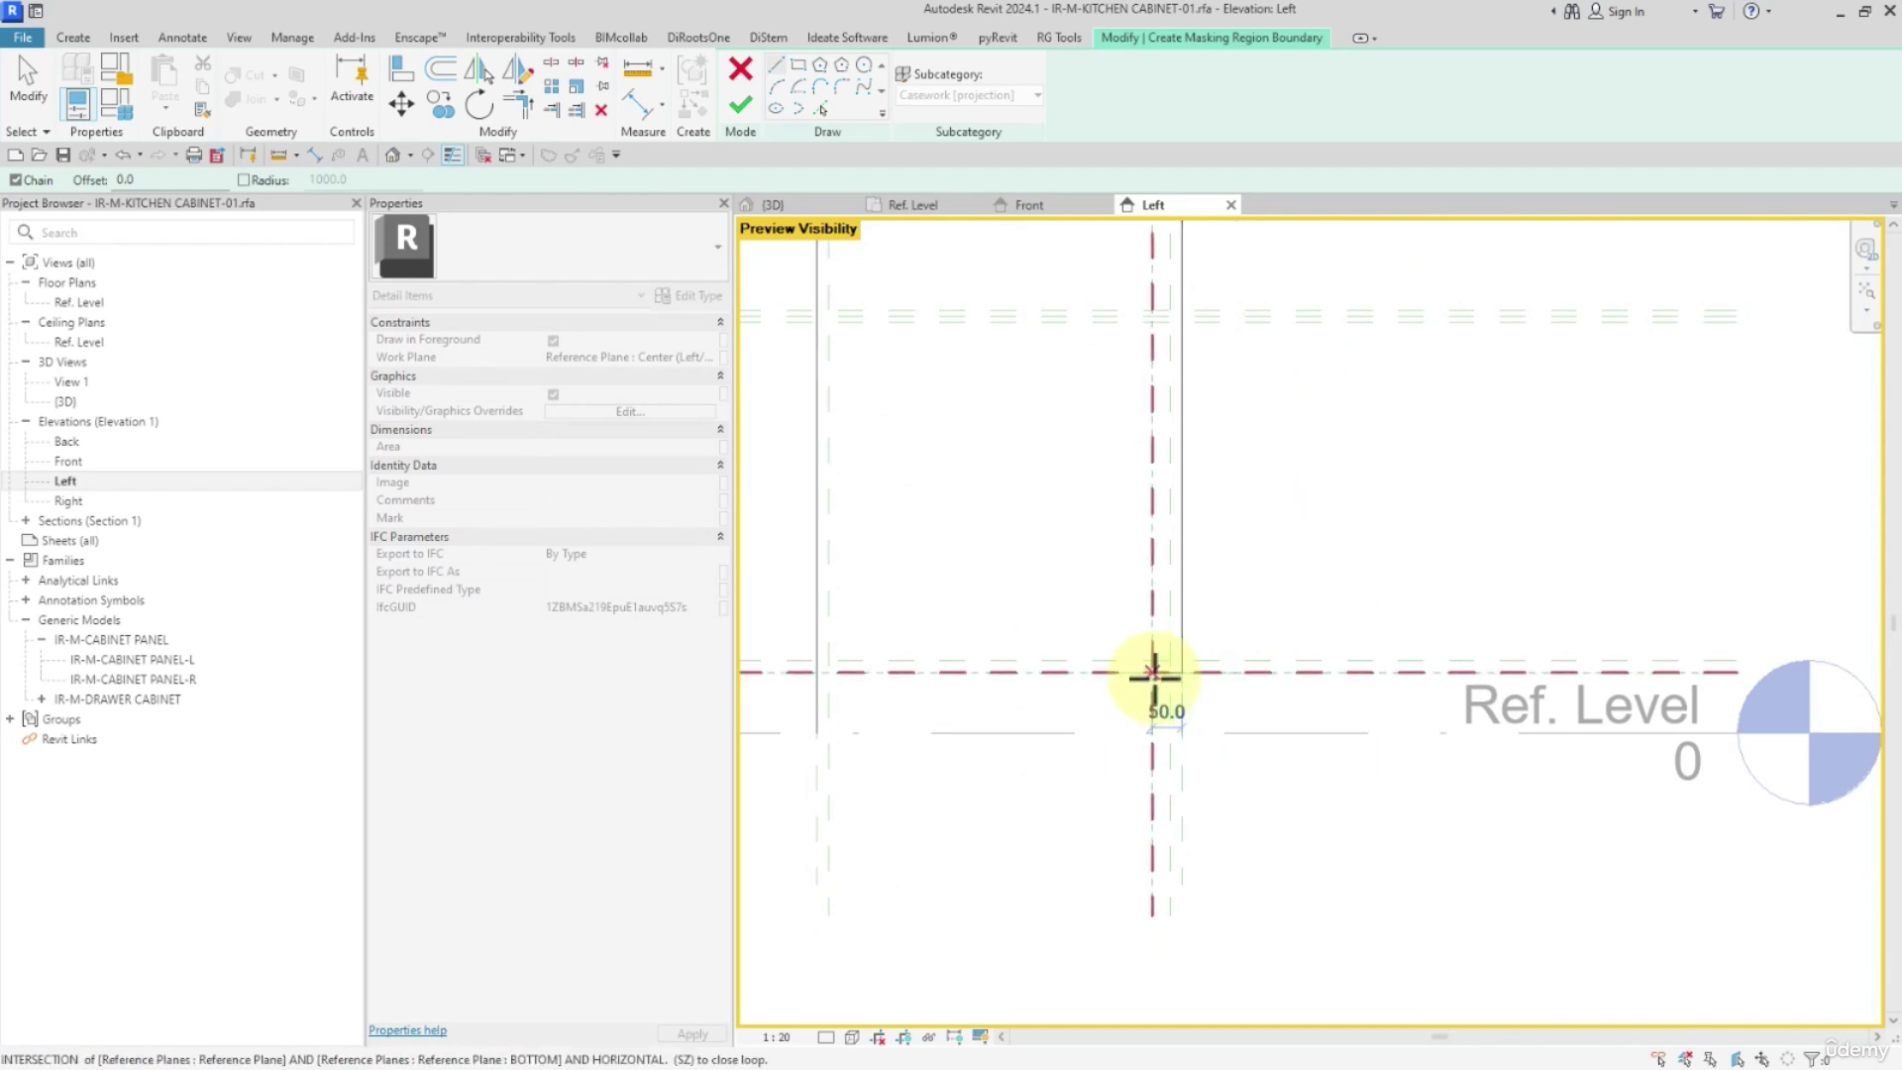
click(1152, 673)
click(1152, 733)
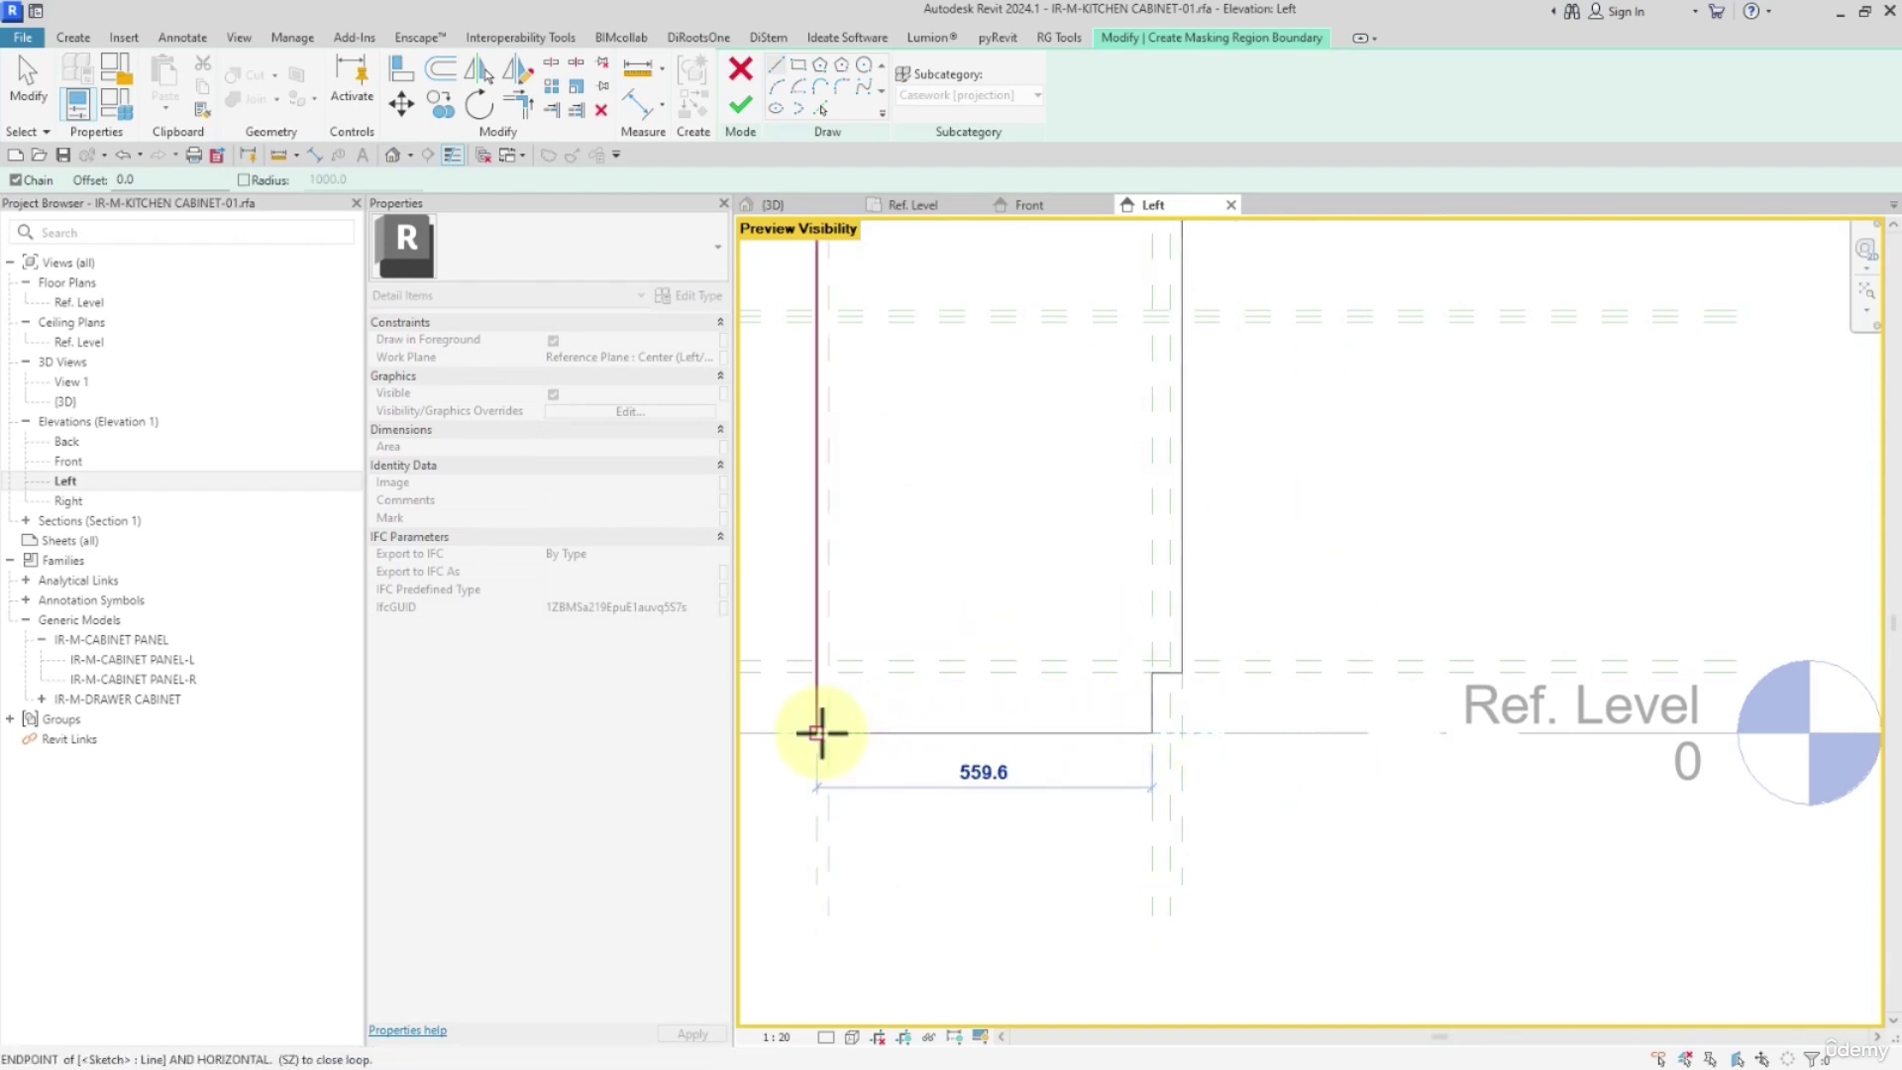
click(816, 733)
click(20, 95)
Set the subcategory of all masking region boundary lines to <Invisible lines> and finish the masking region
scroll(941, 474, down, 3)
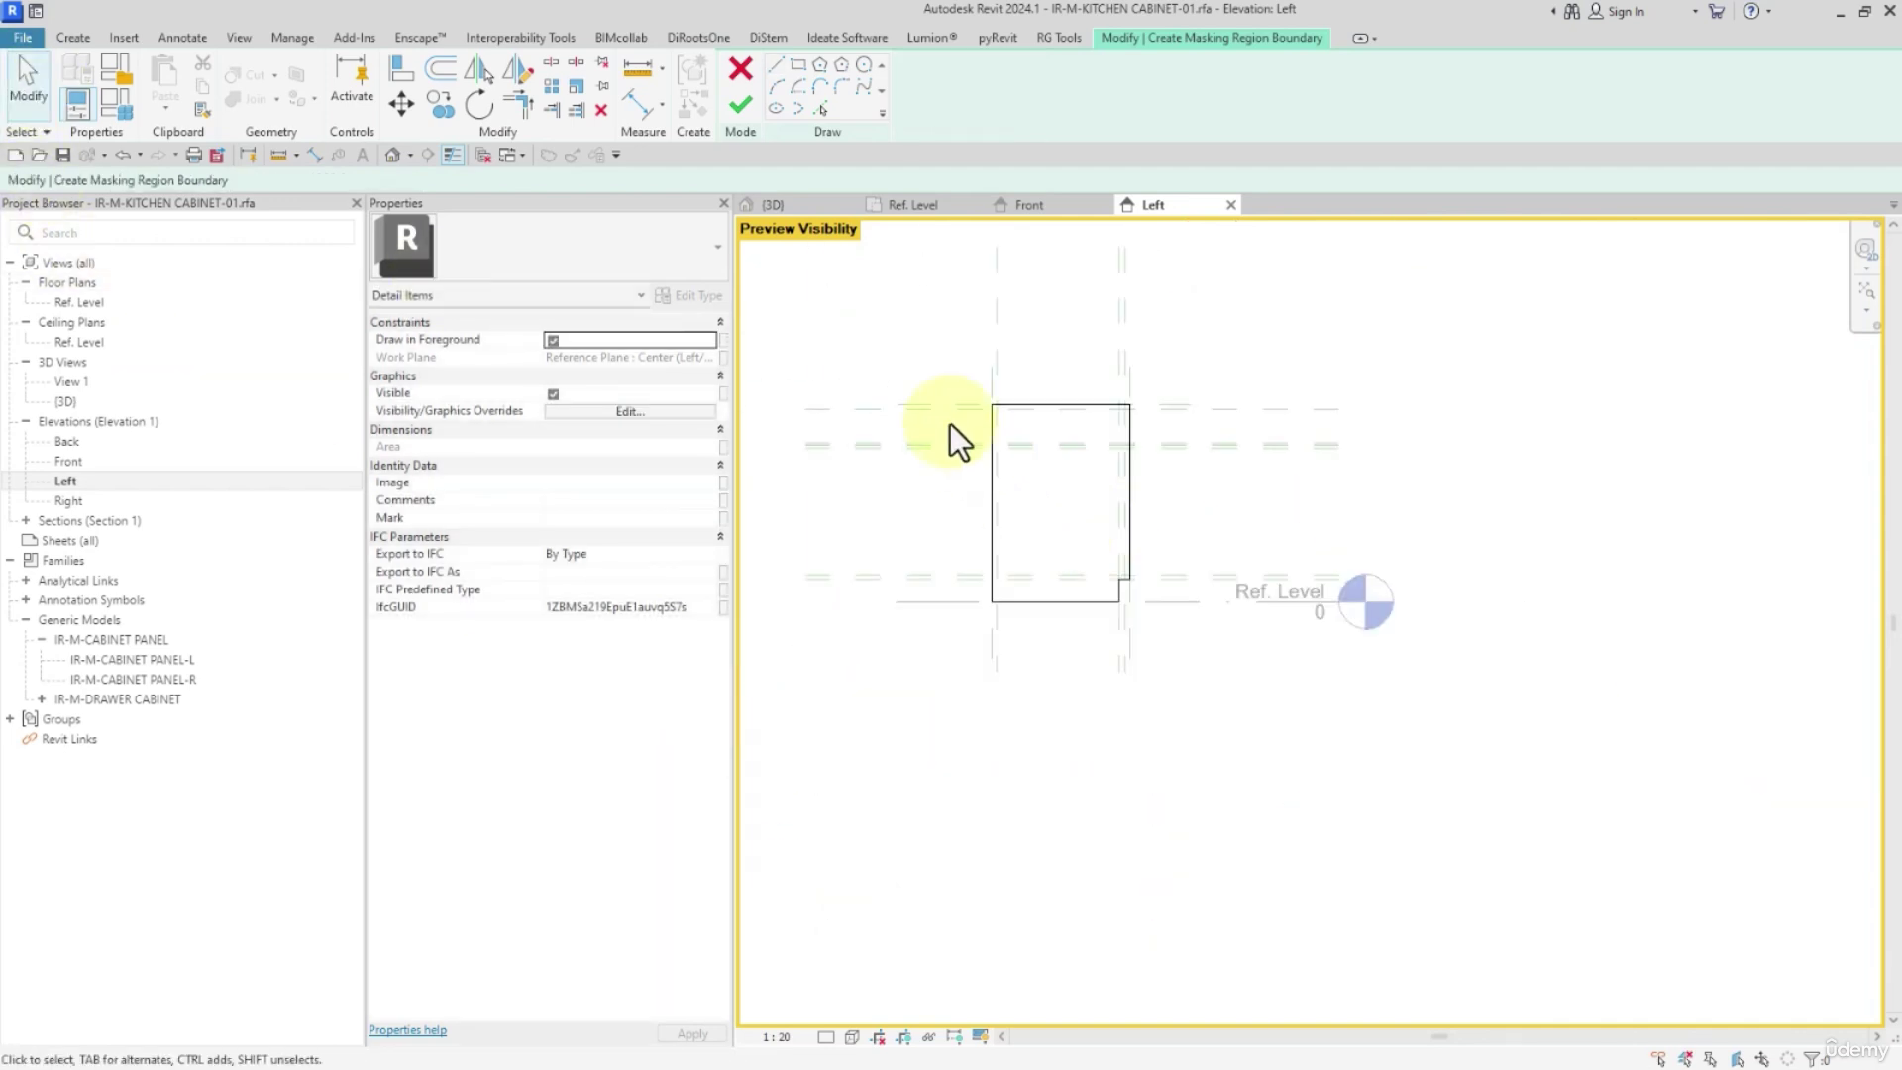
drag(902, 394, 1280, 751)
click(942, 95)
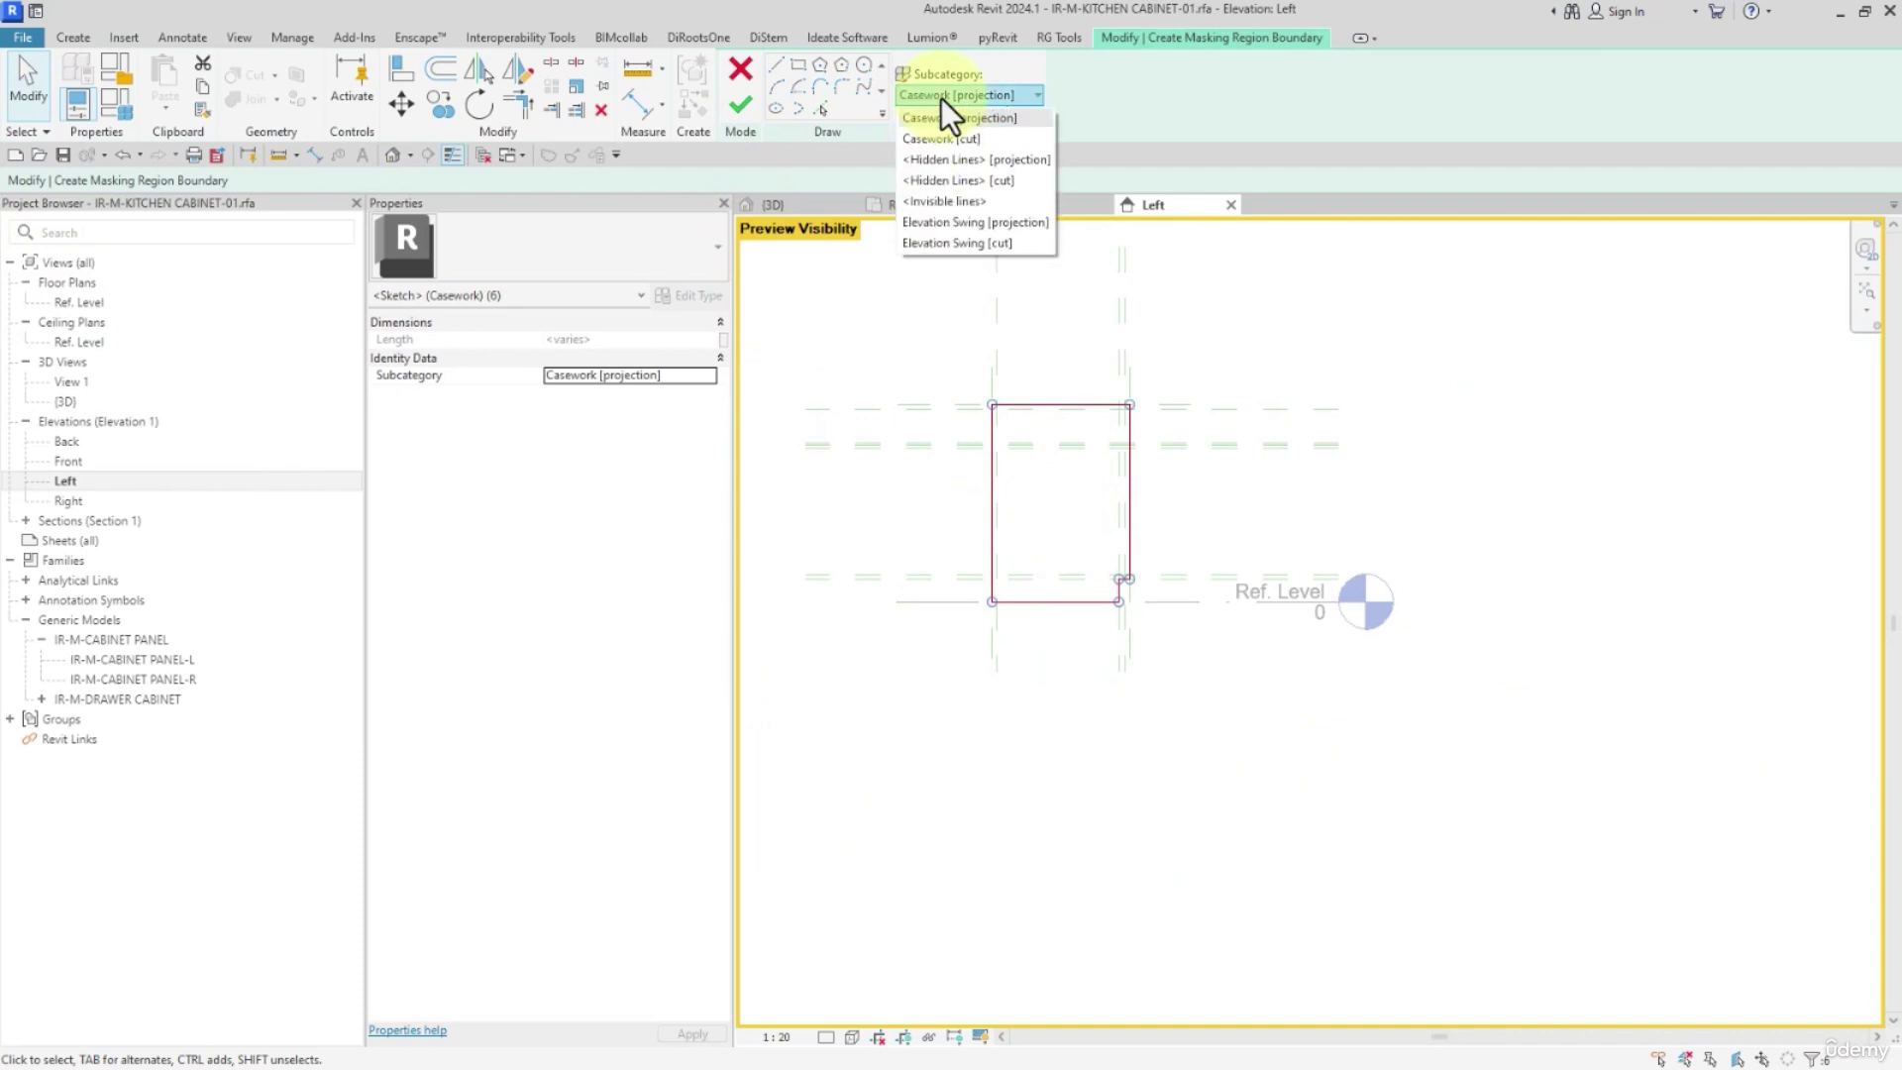
click(946, 225)
click(1219, 363)
scroll(1219, 362, up, 2)
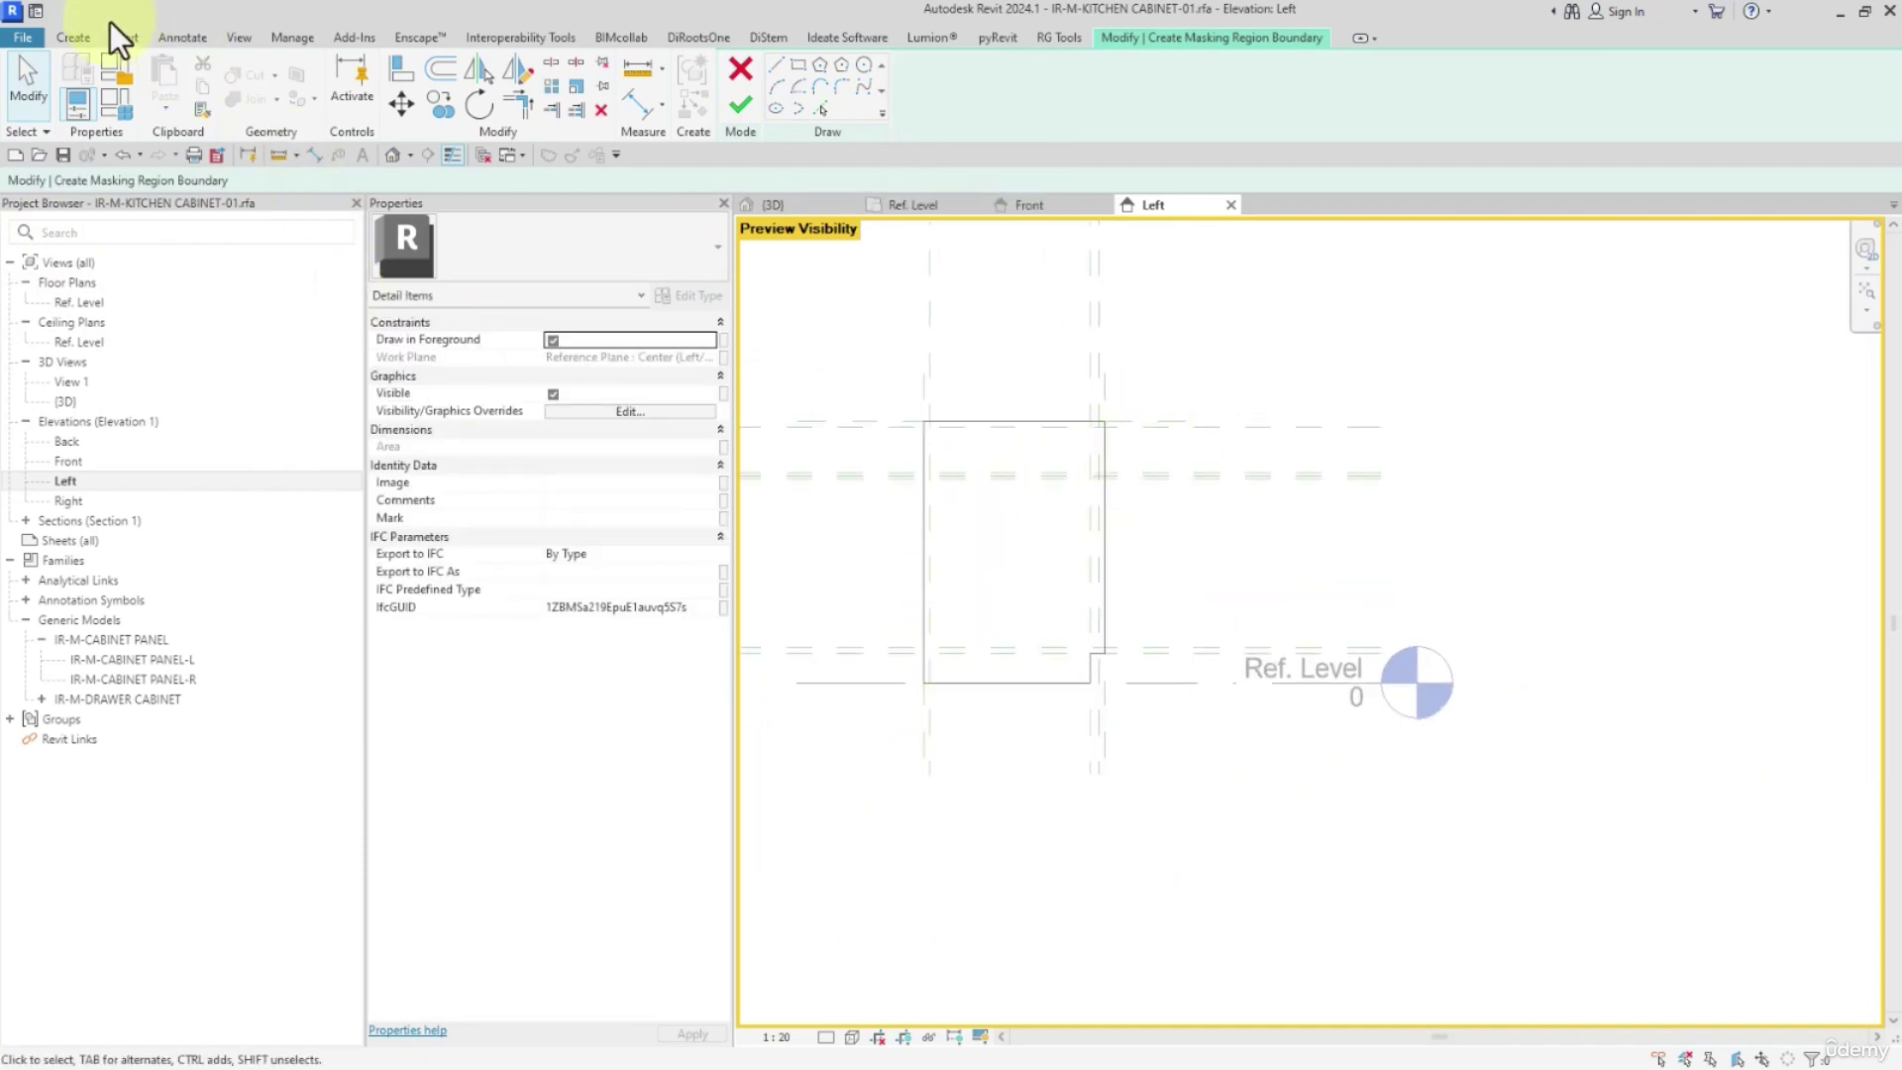
click(740, 103)
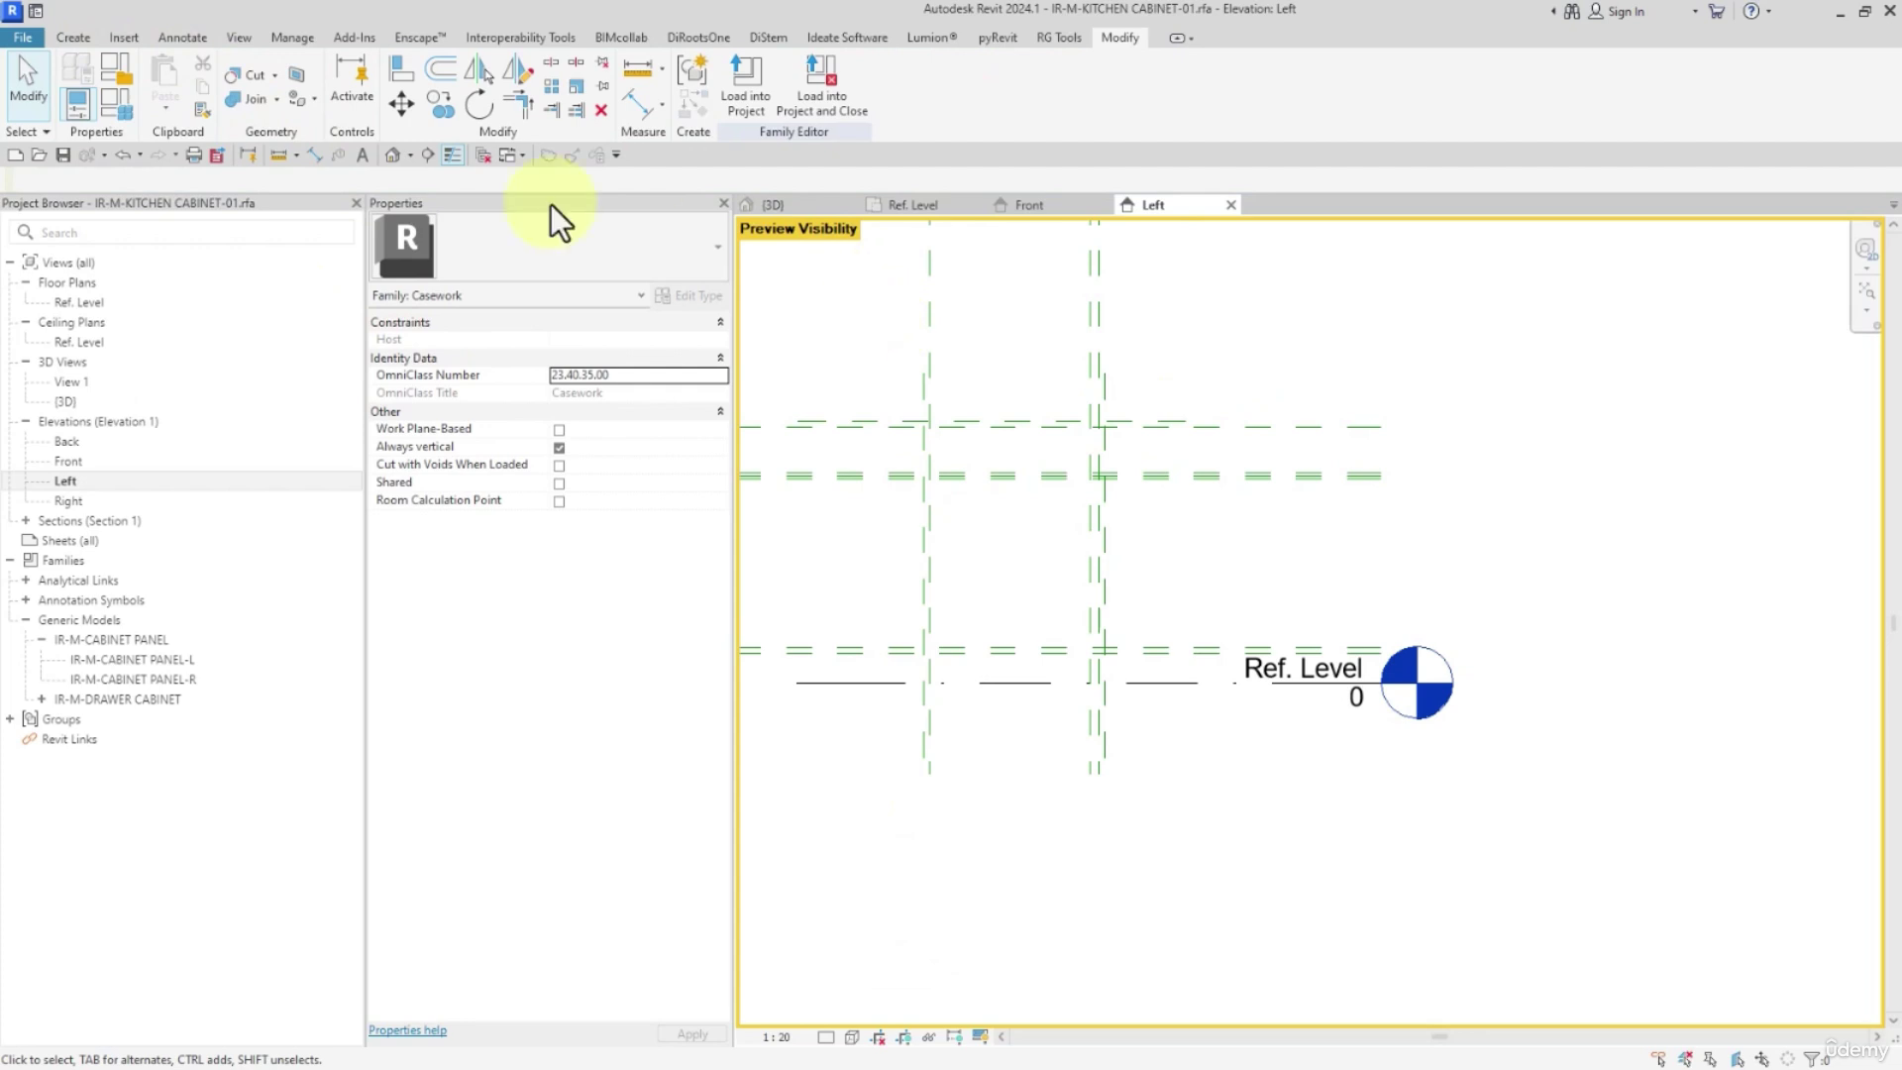
Draw Elevation Swing [projection] symbolic lines around the cabinet's side profile, 876.3 high, with the 100 high toe-kick notch at the front
click(79, 41)
click(197, 40)
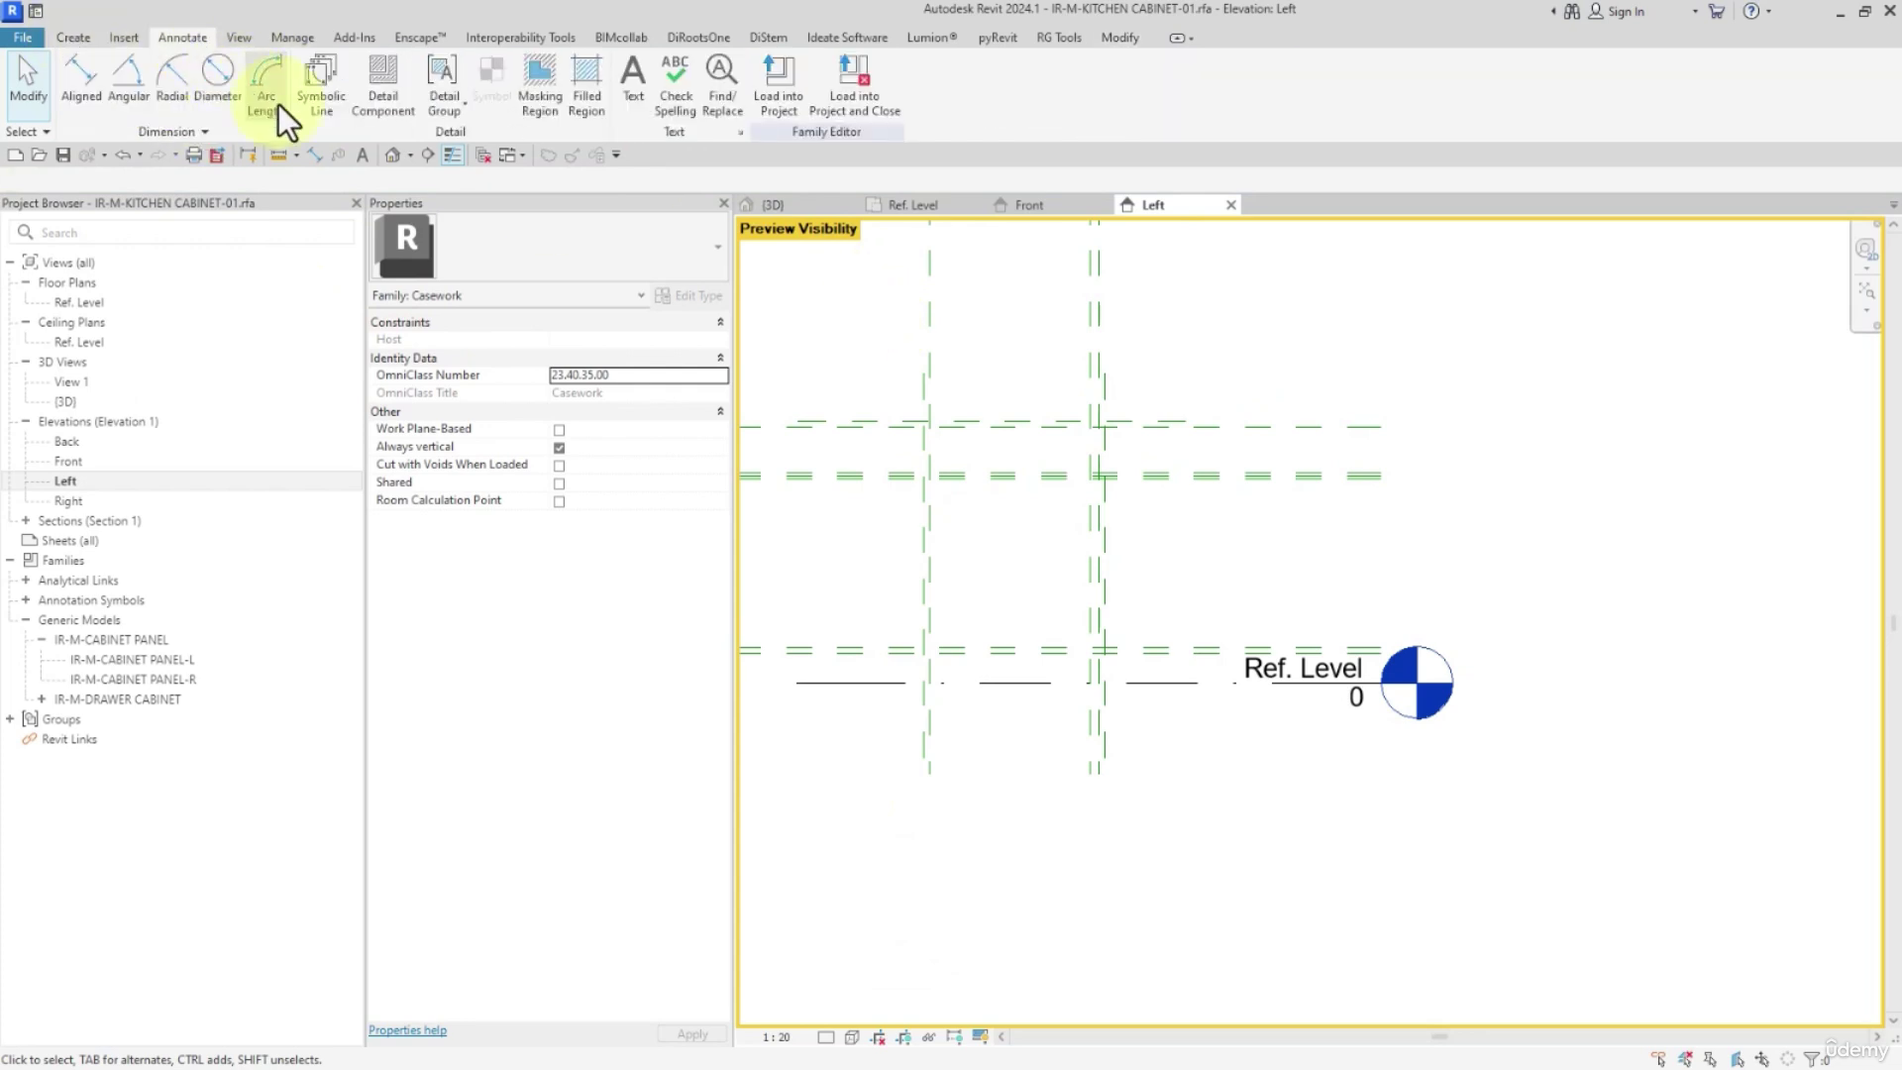
click(319, 85)
click(890, 97)
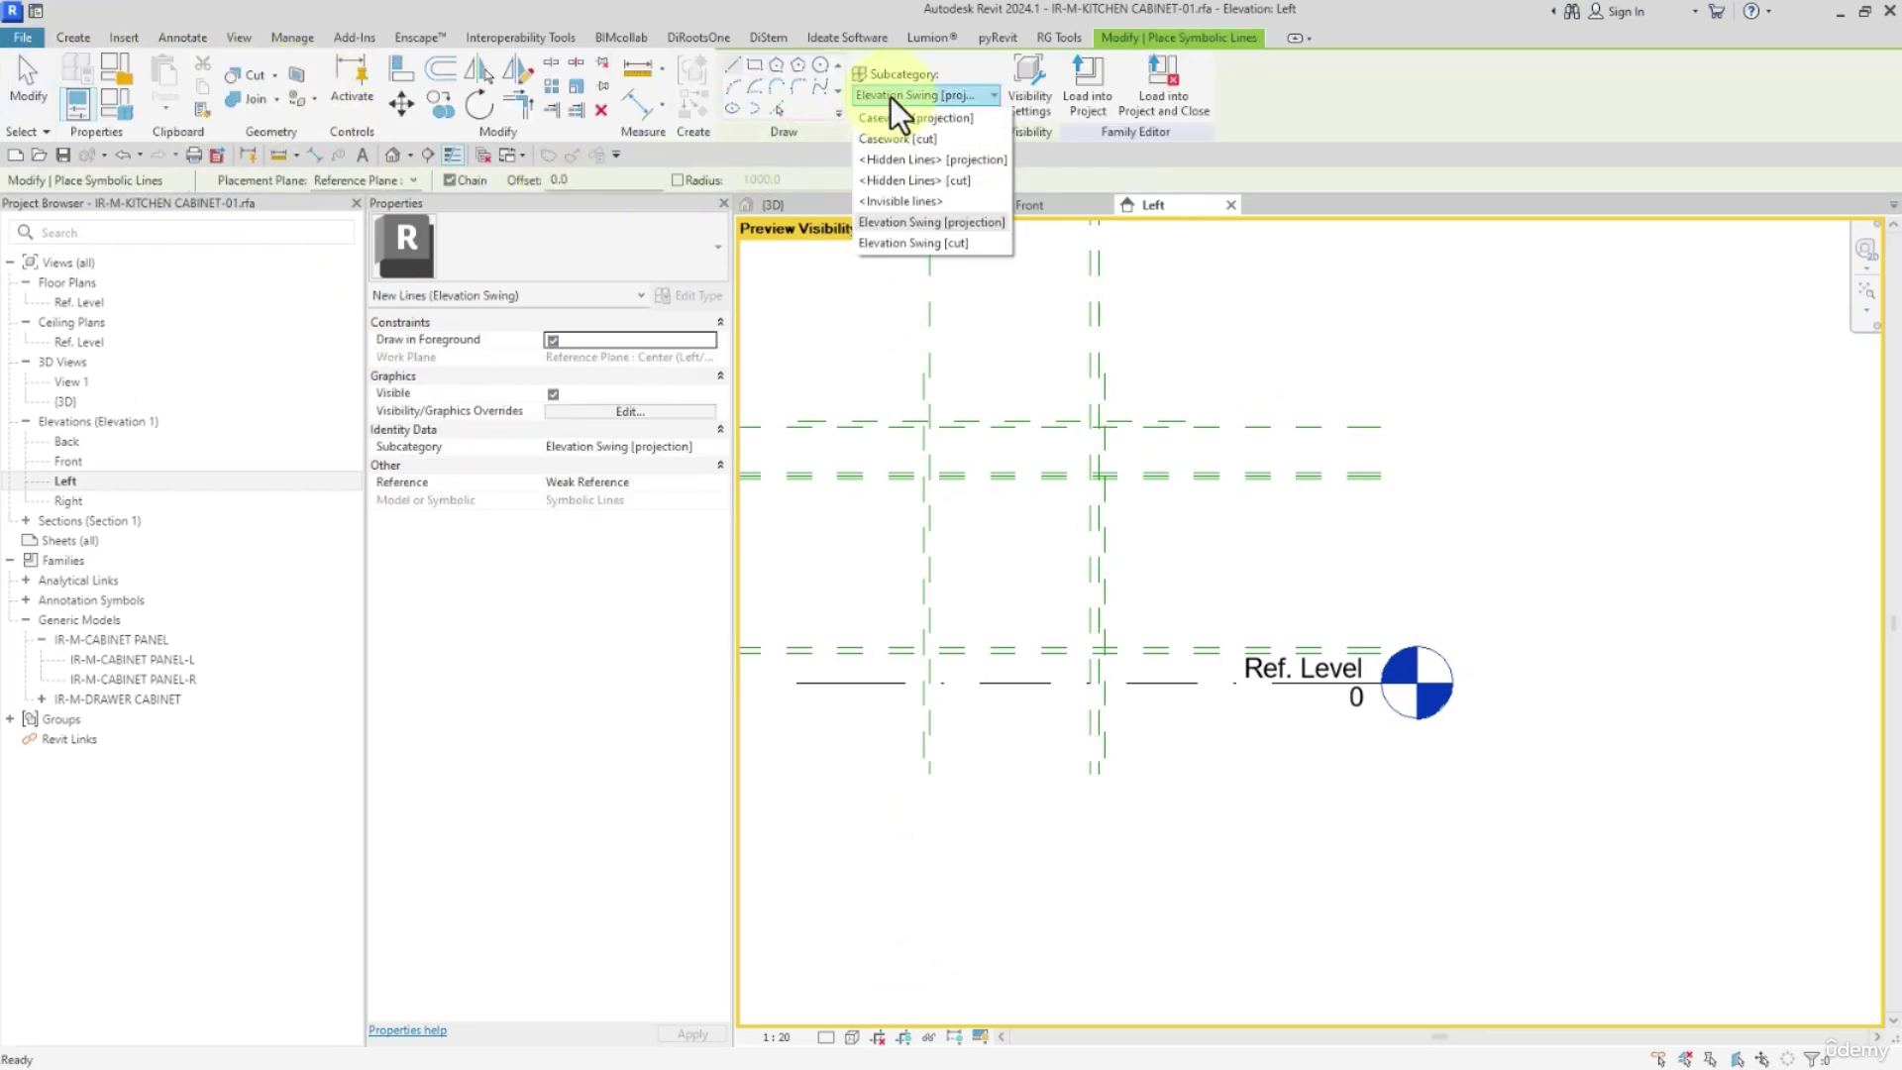
click(896, 111)
scroll(927, 654, up, 2)
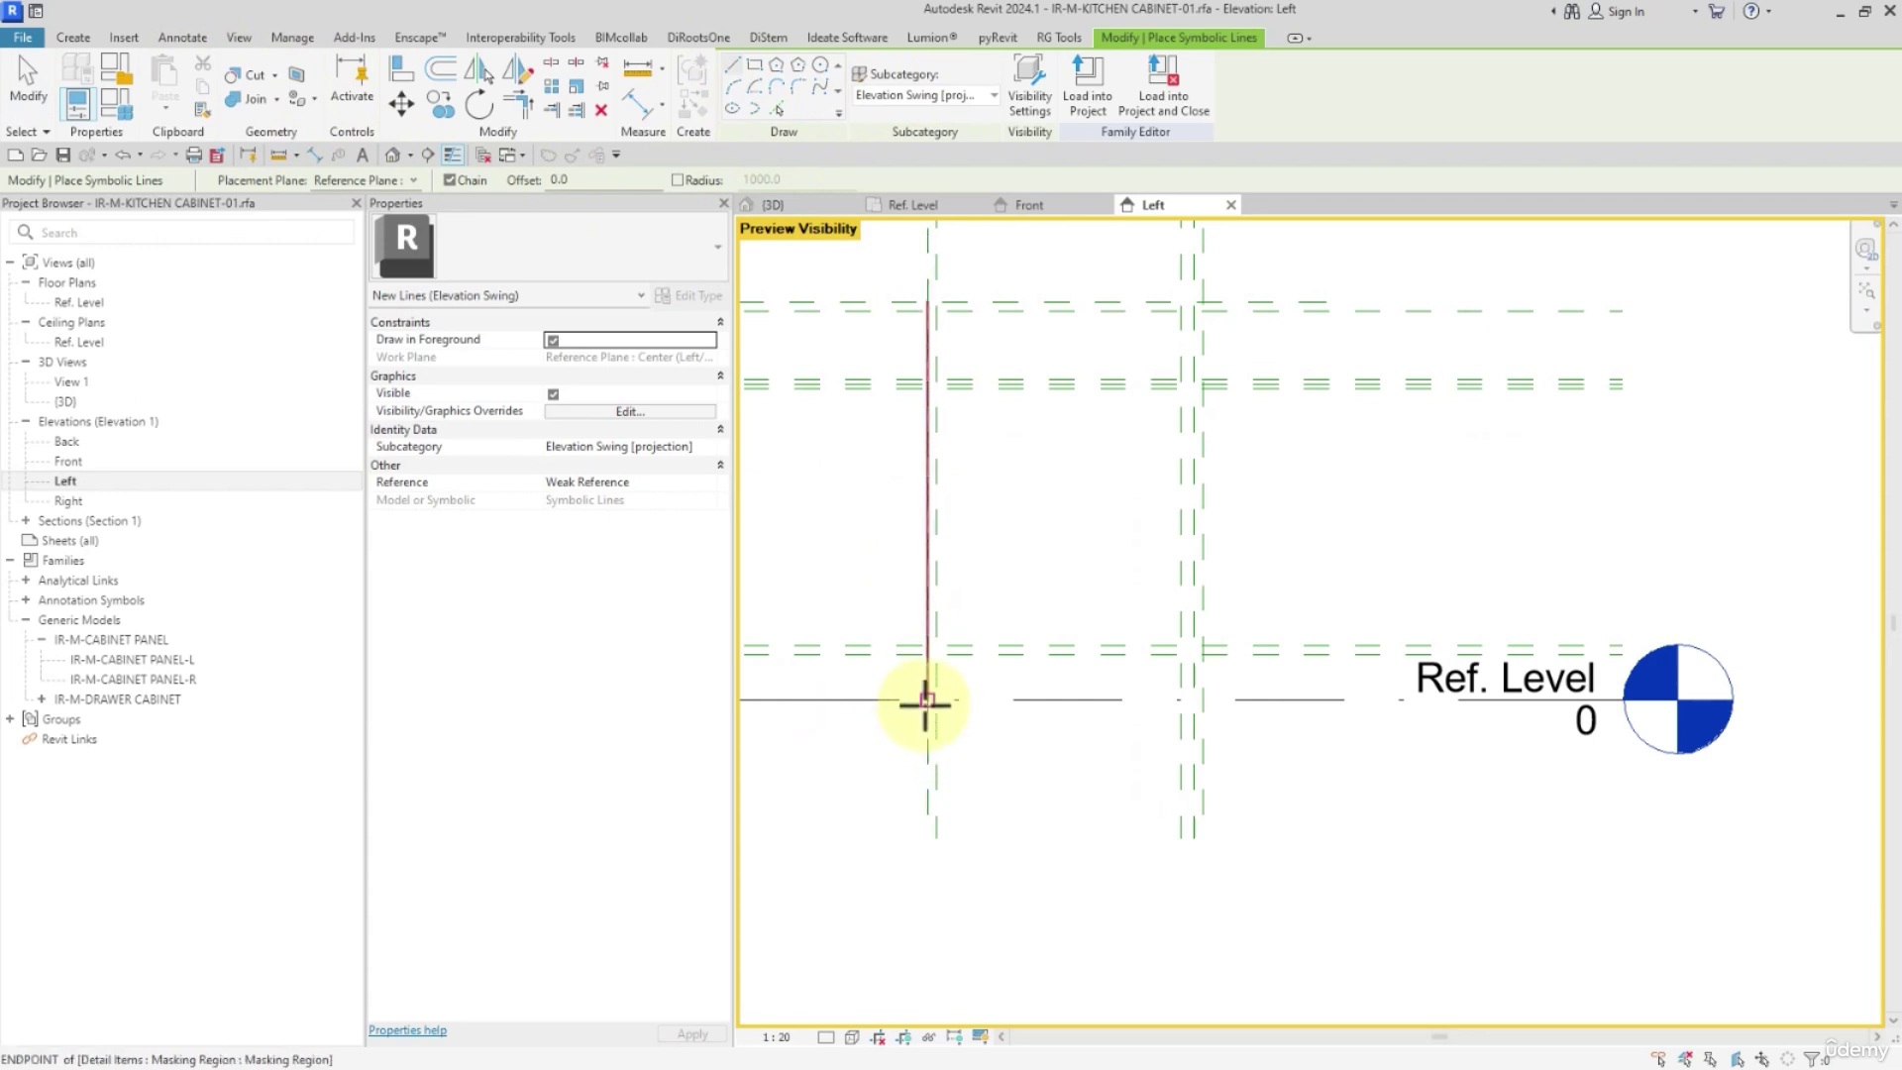
click(926, 701)
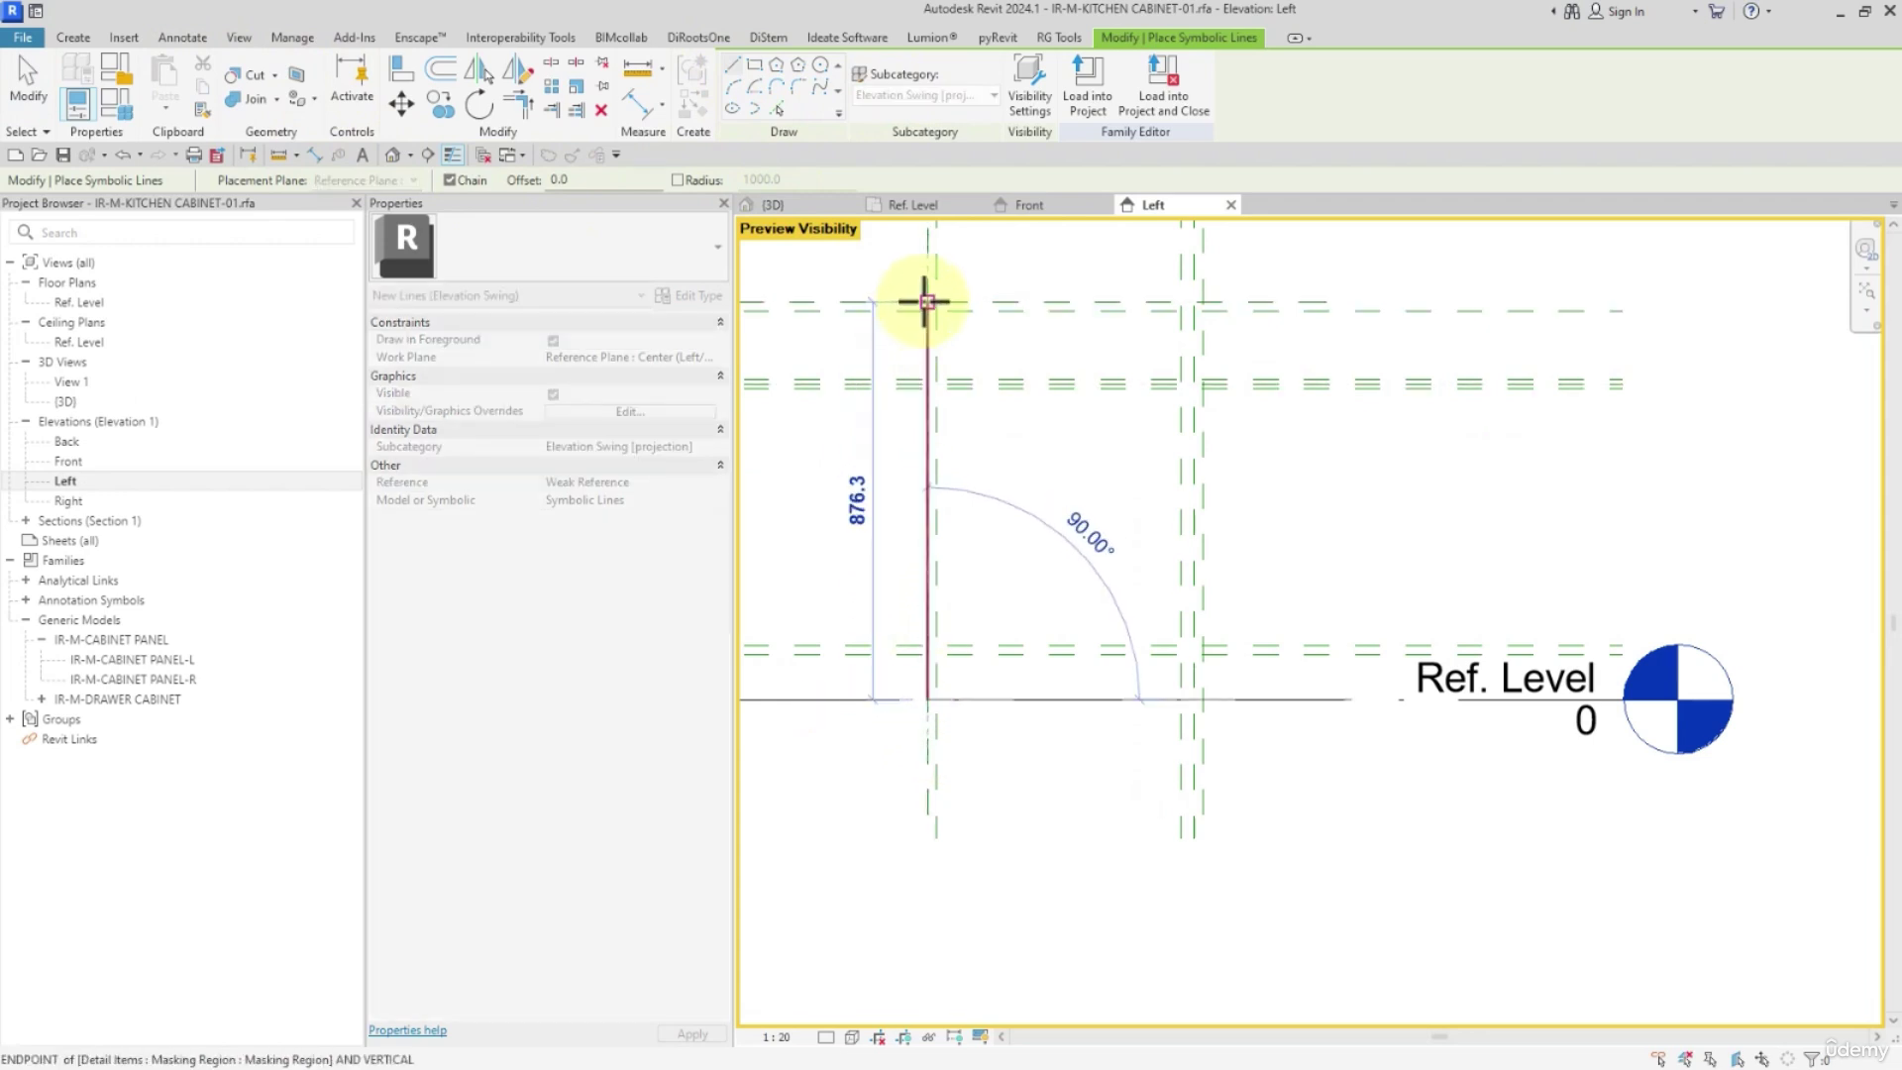
click(927, 302)
click(1202, 302)
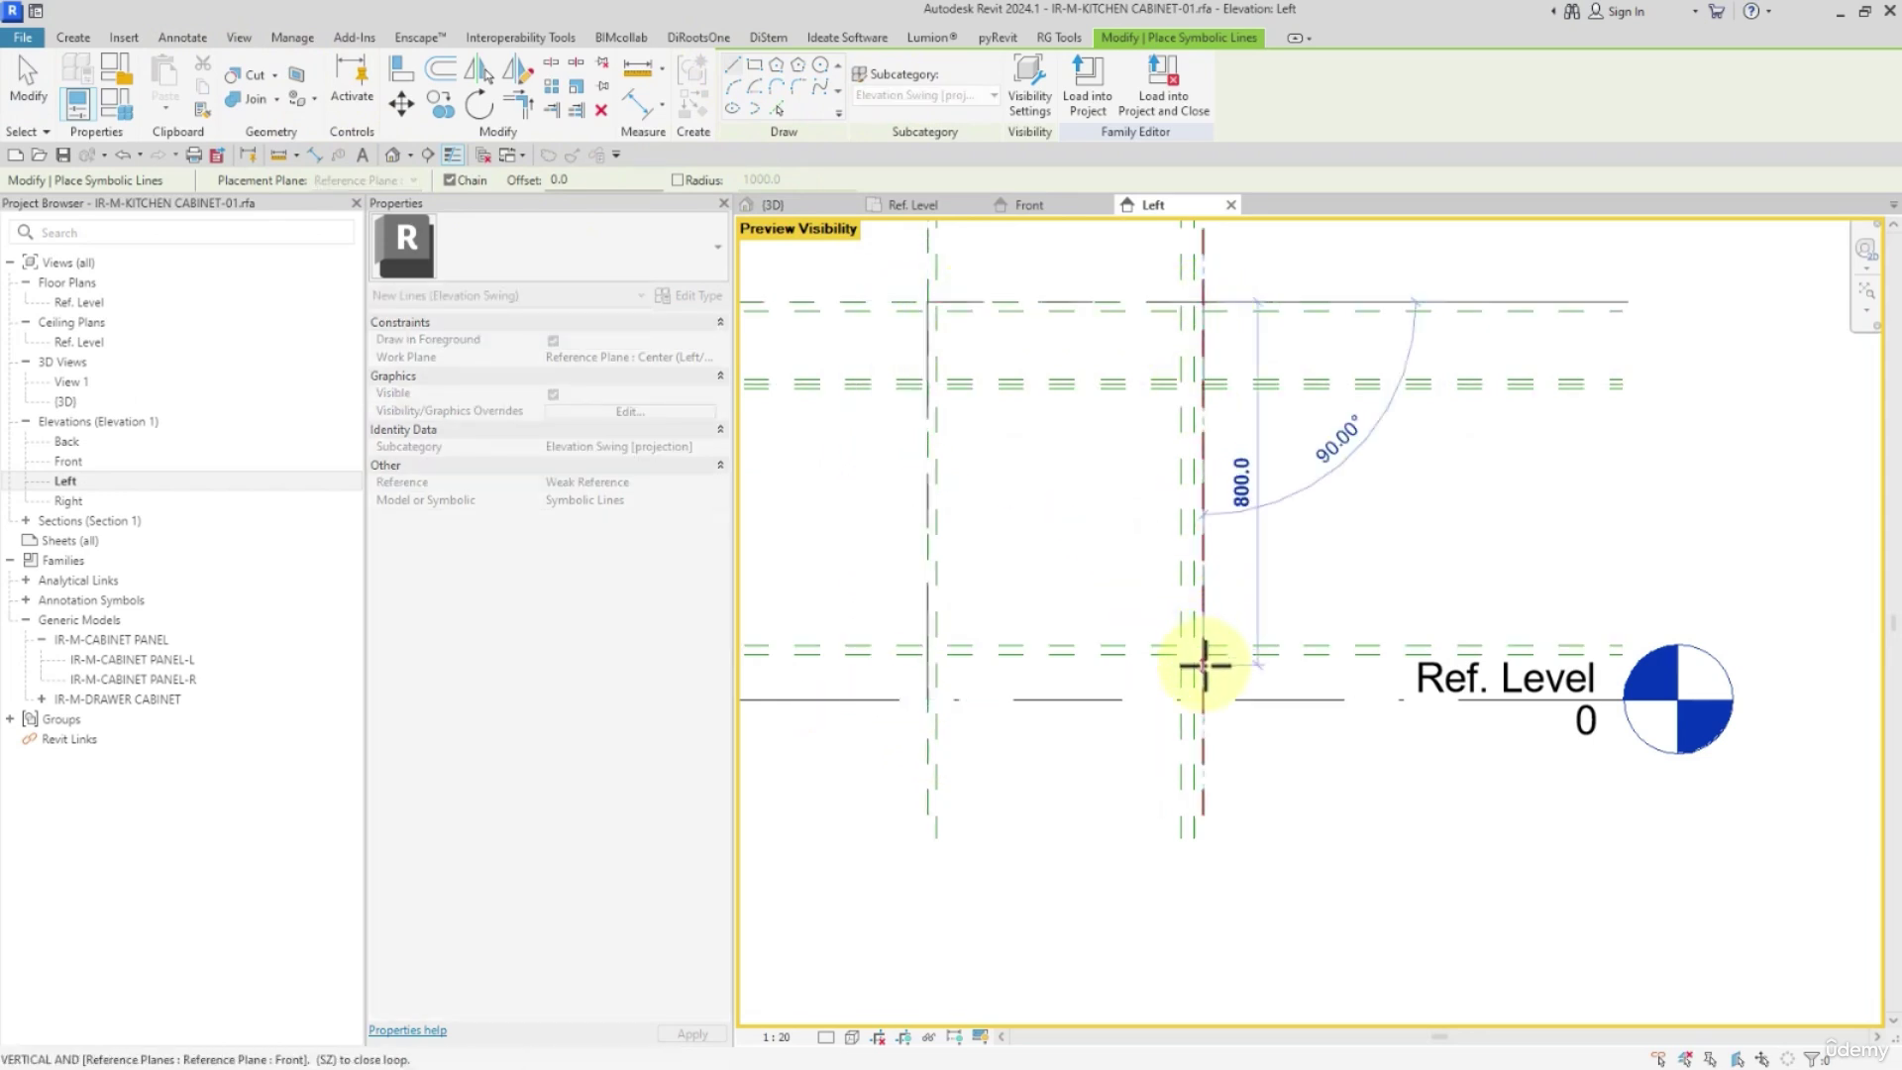
click(1203, 651)
click(1181, 652)
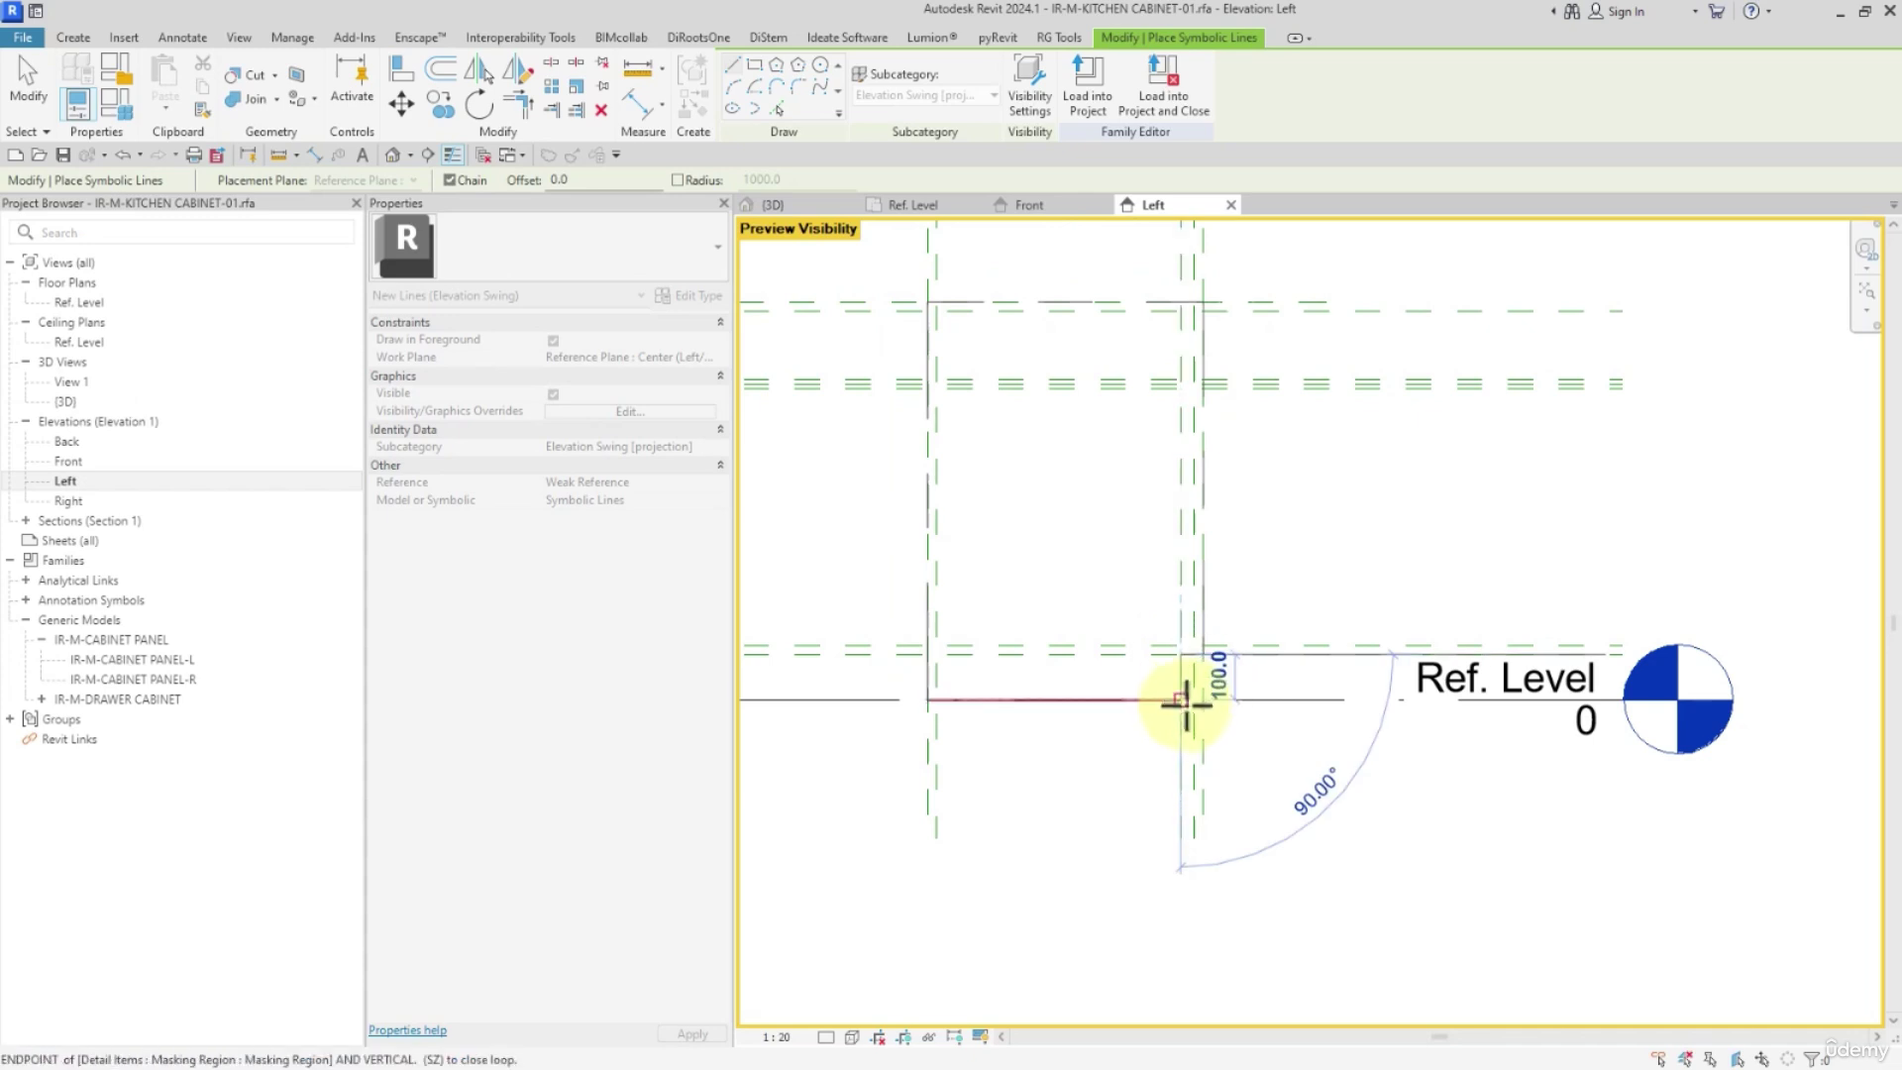
click(1181, 699)
click(927, 700)
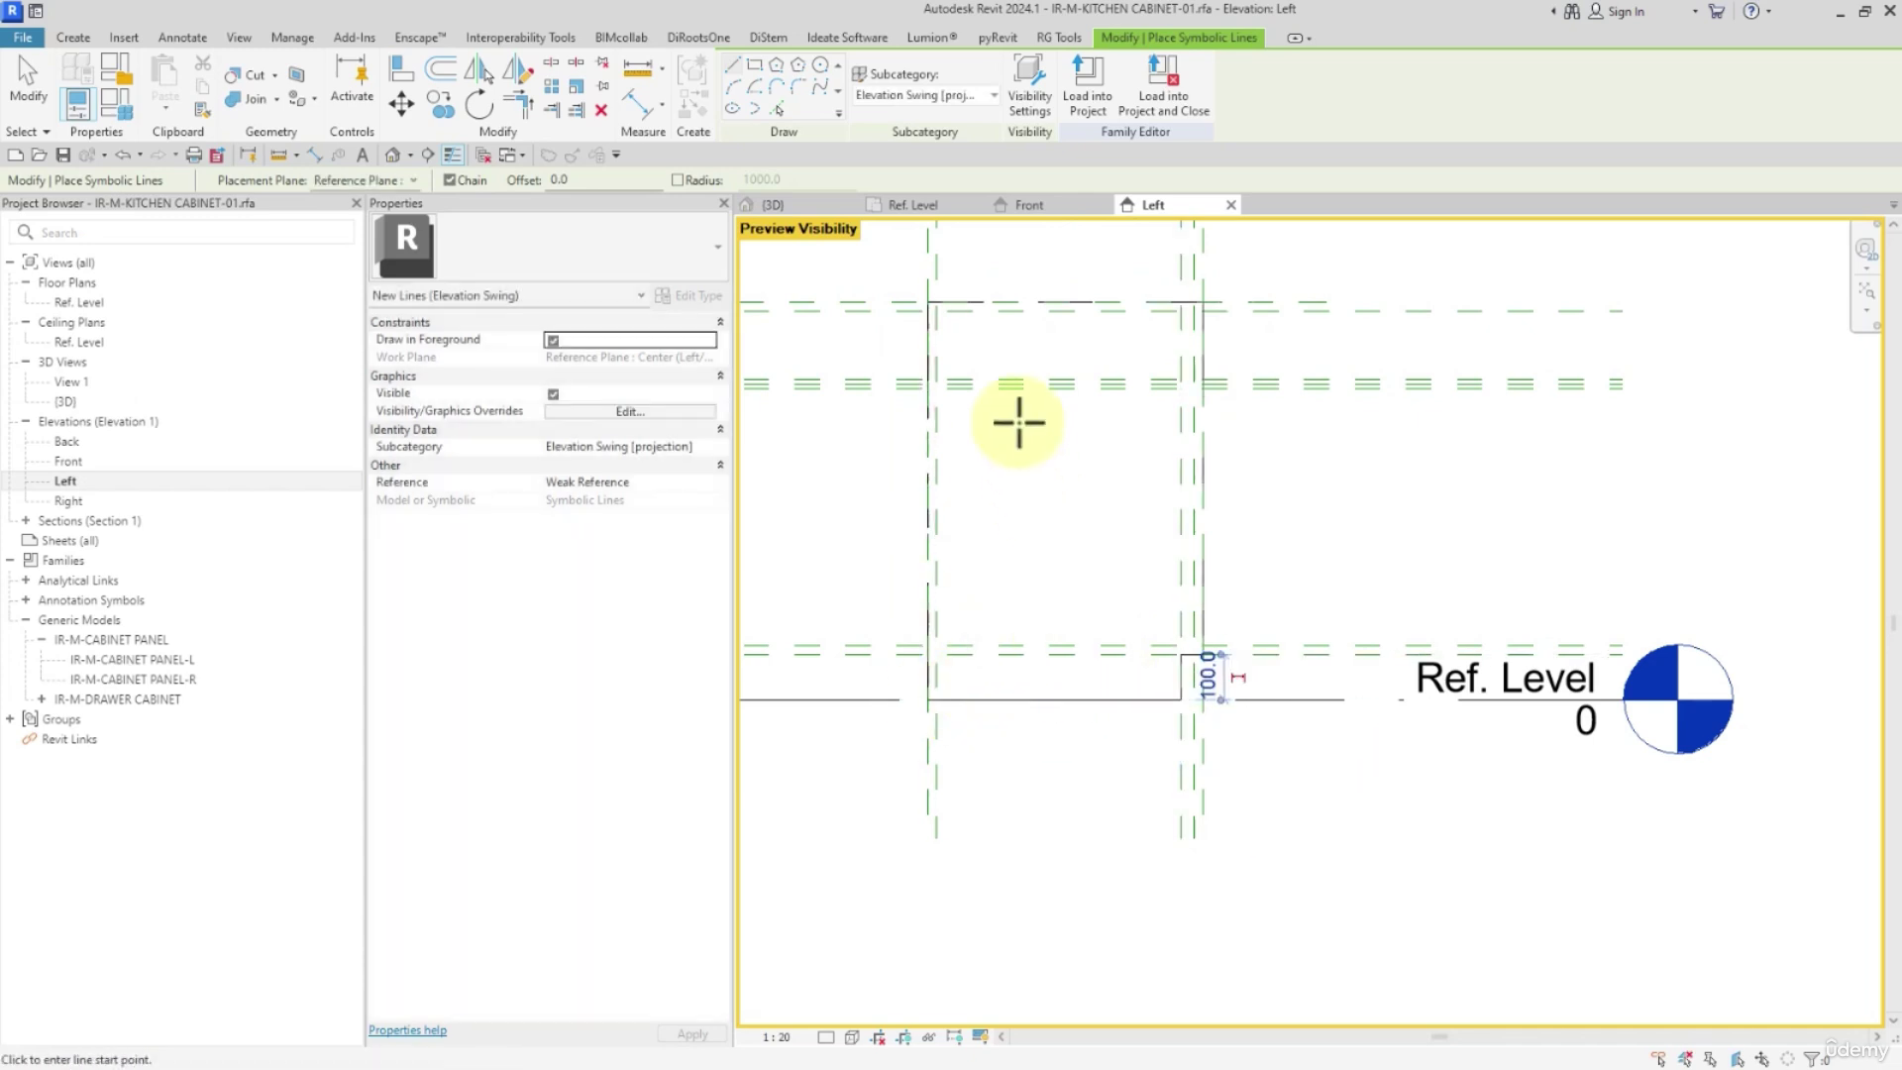
Draw two horizontal symbolic lines across the side profile for the bottom panel's upper and lower edges, 120 and 100 above the reference level
scroll(985, 674, up, 2)
click(906, 634)
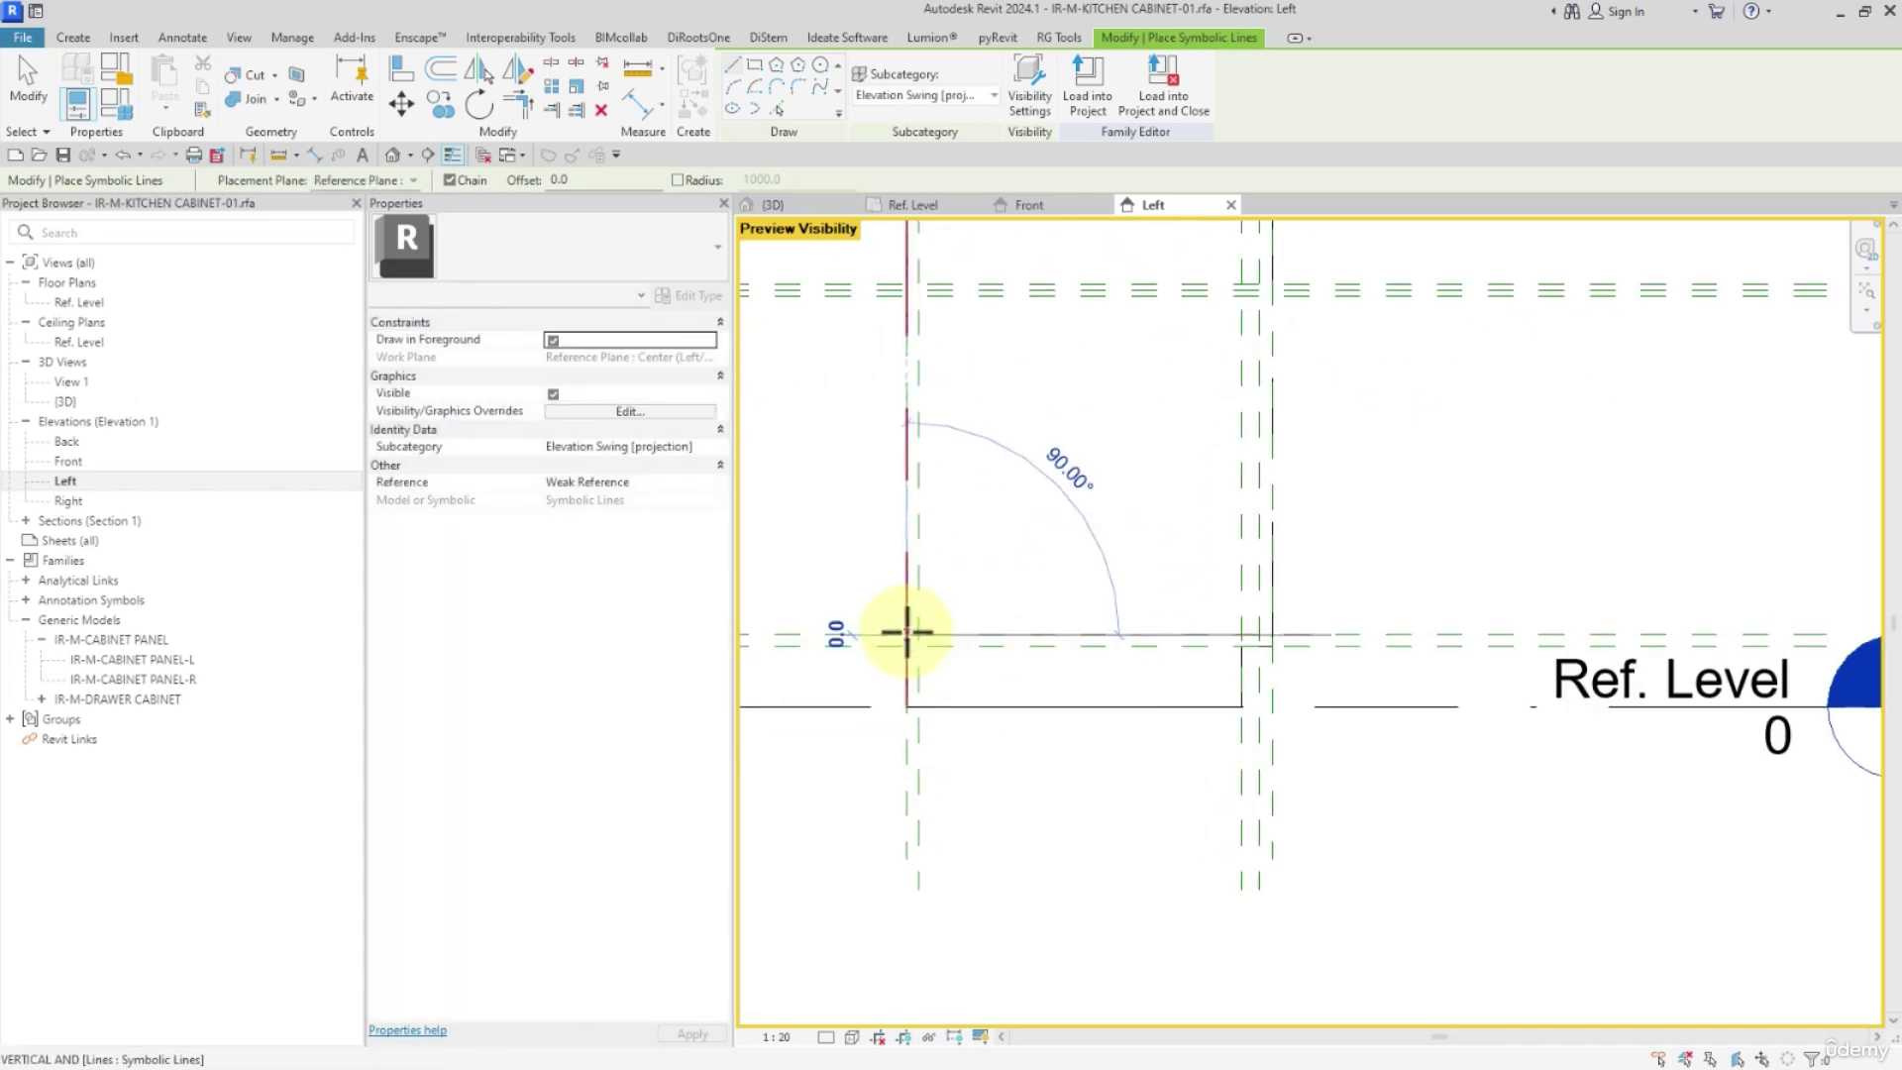
click(1271, 635)
key(Escape)
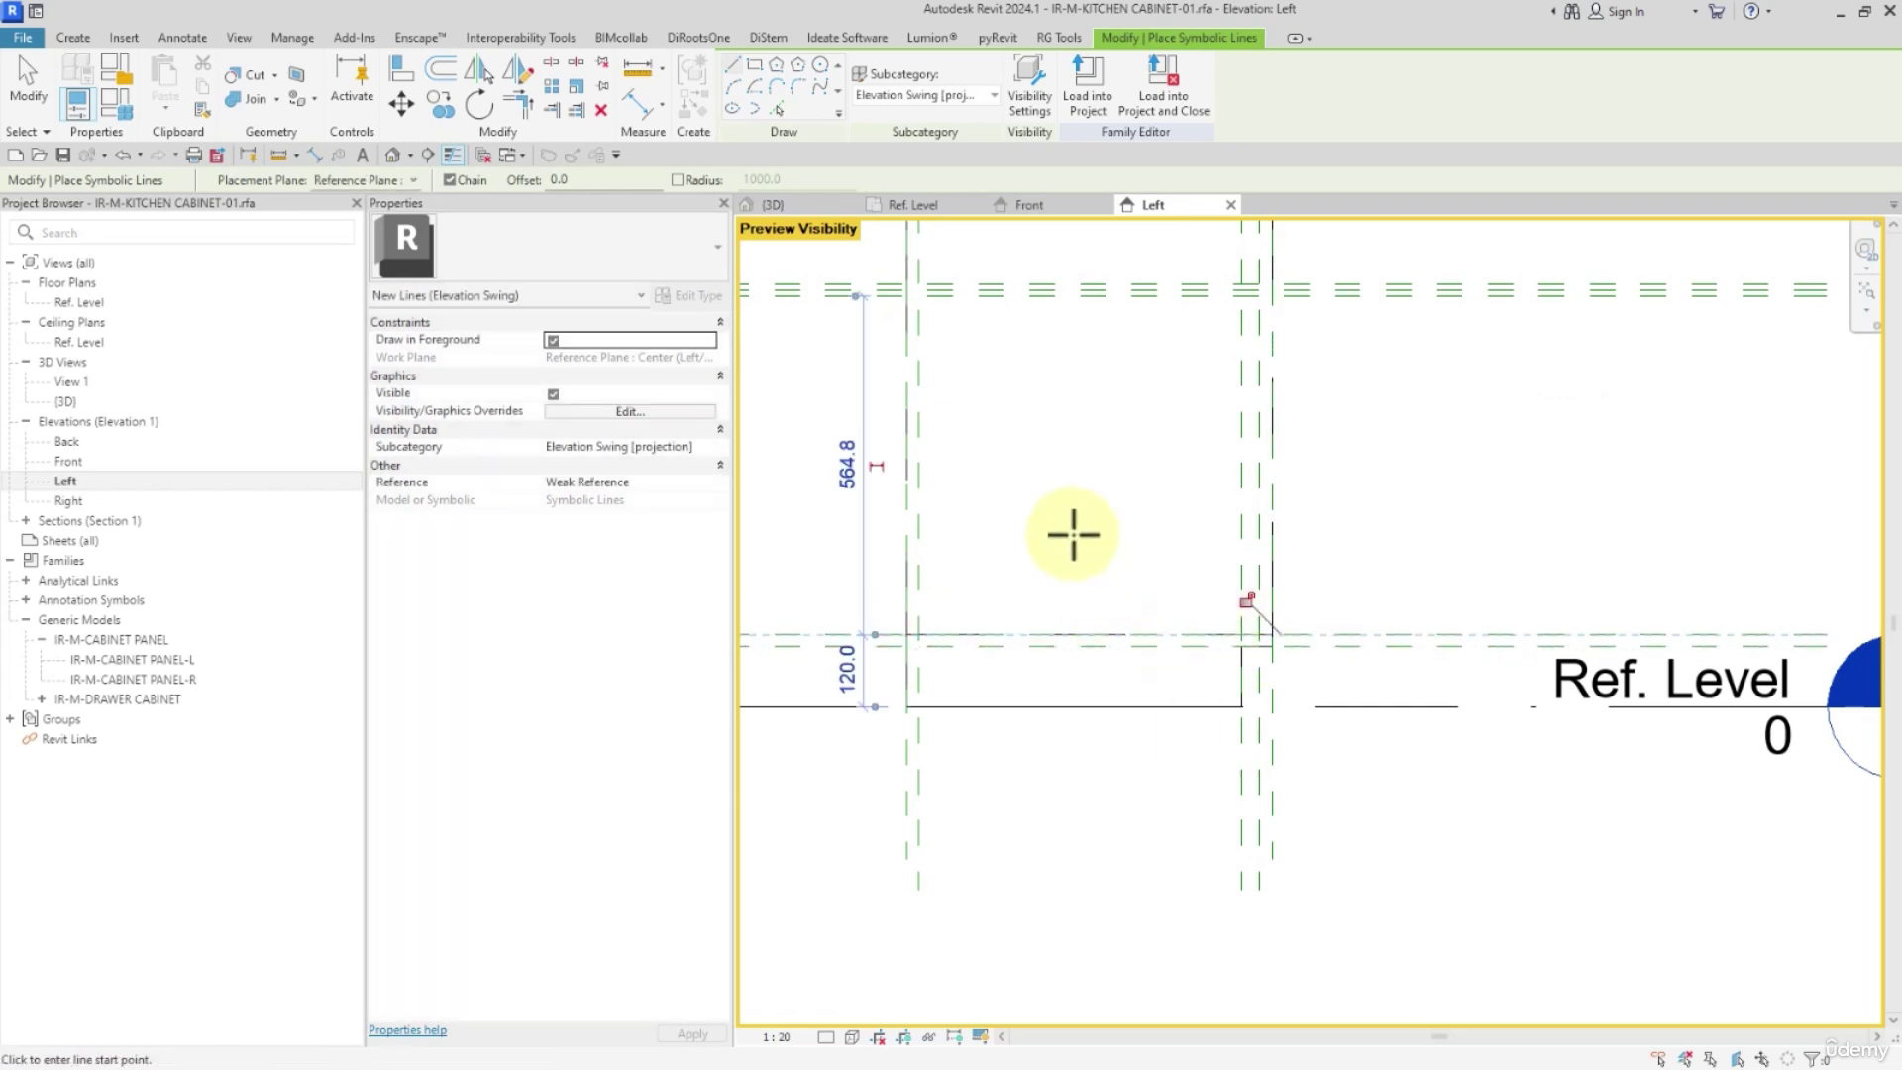
click(1239, 646)
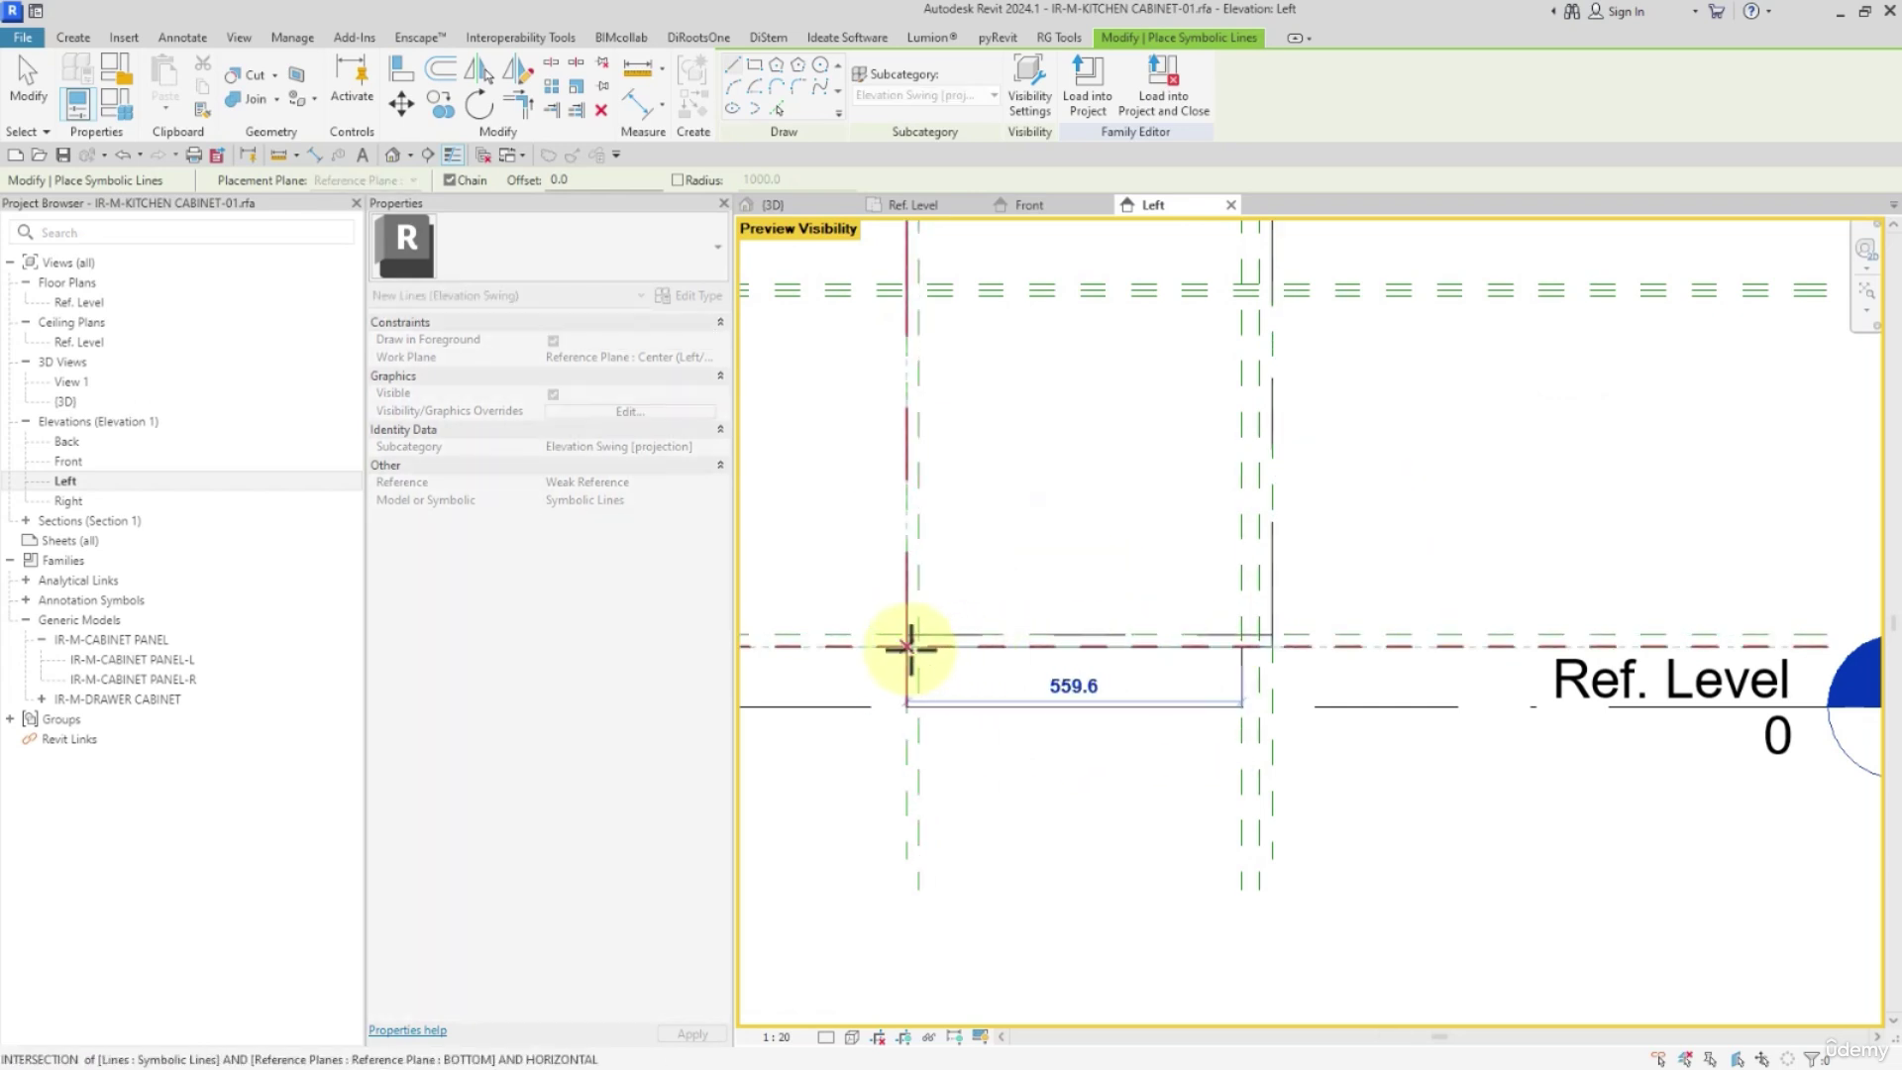
click(904, 645)
key(Escape)
Draw two 609.6 long horizontal symbolic lines across the side profile along the DRAWER PLACE and MID reference planes
middle_drag(998, 371, 1007, 616)
scroll(931, 529, up, 2)
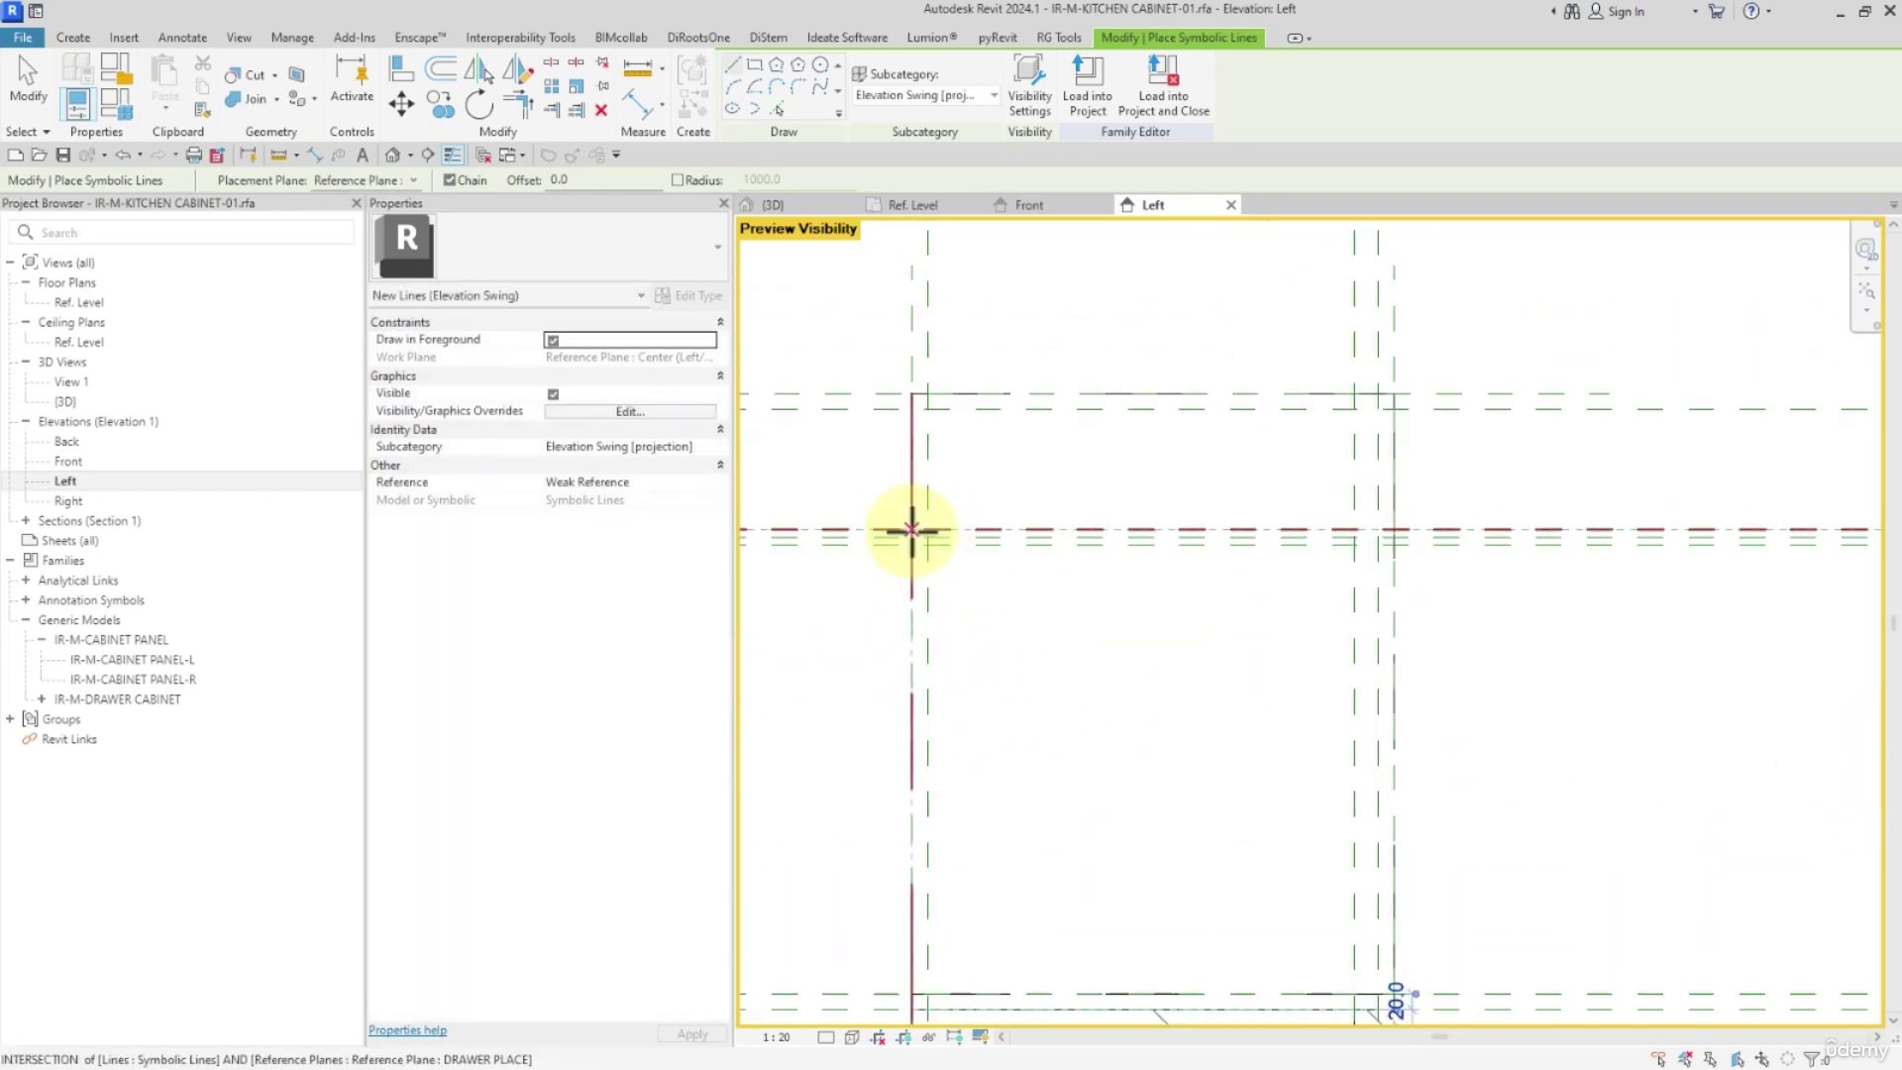
click(912, 529)
click(1394, 530)
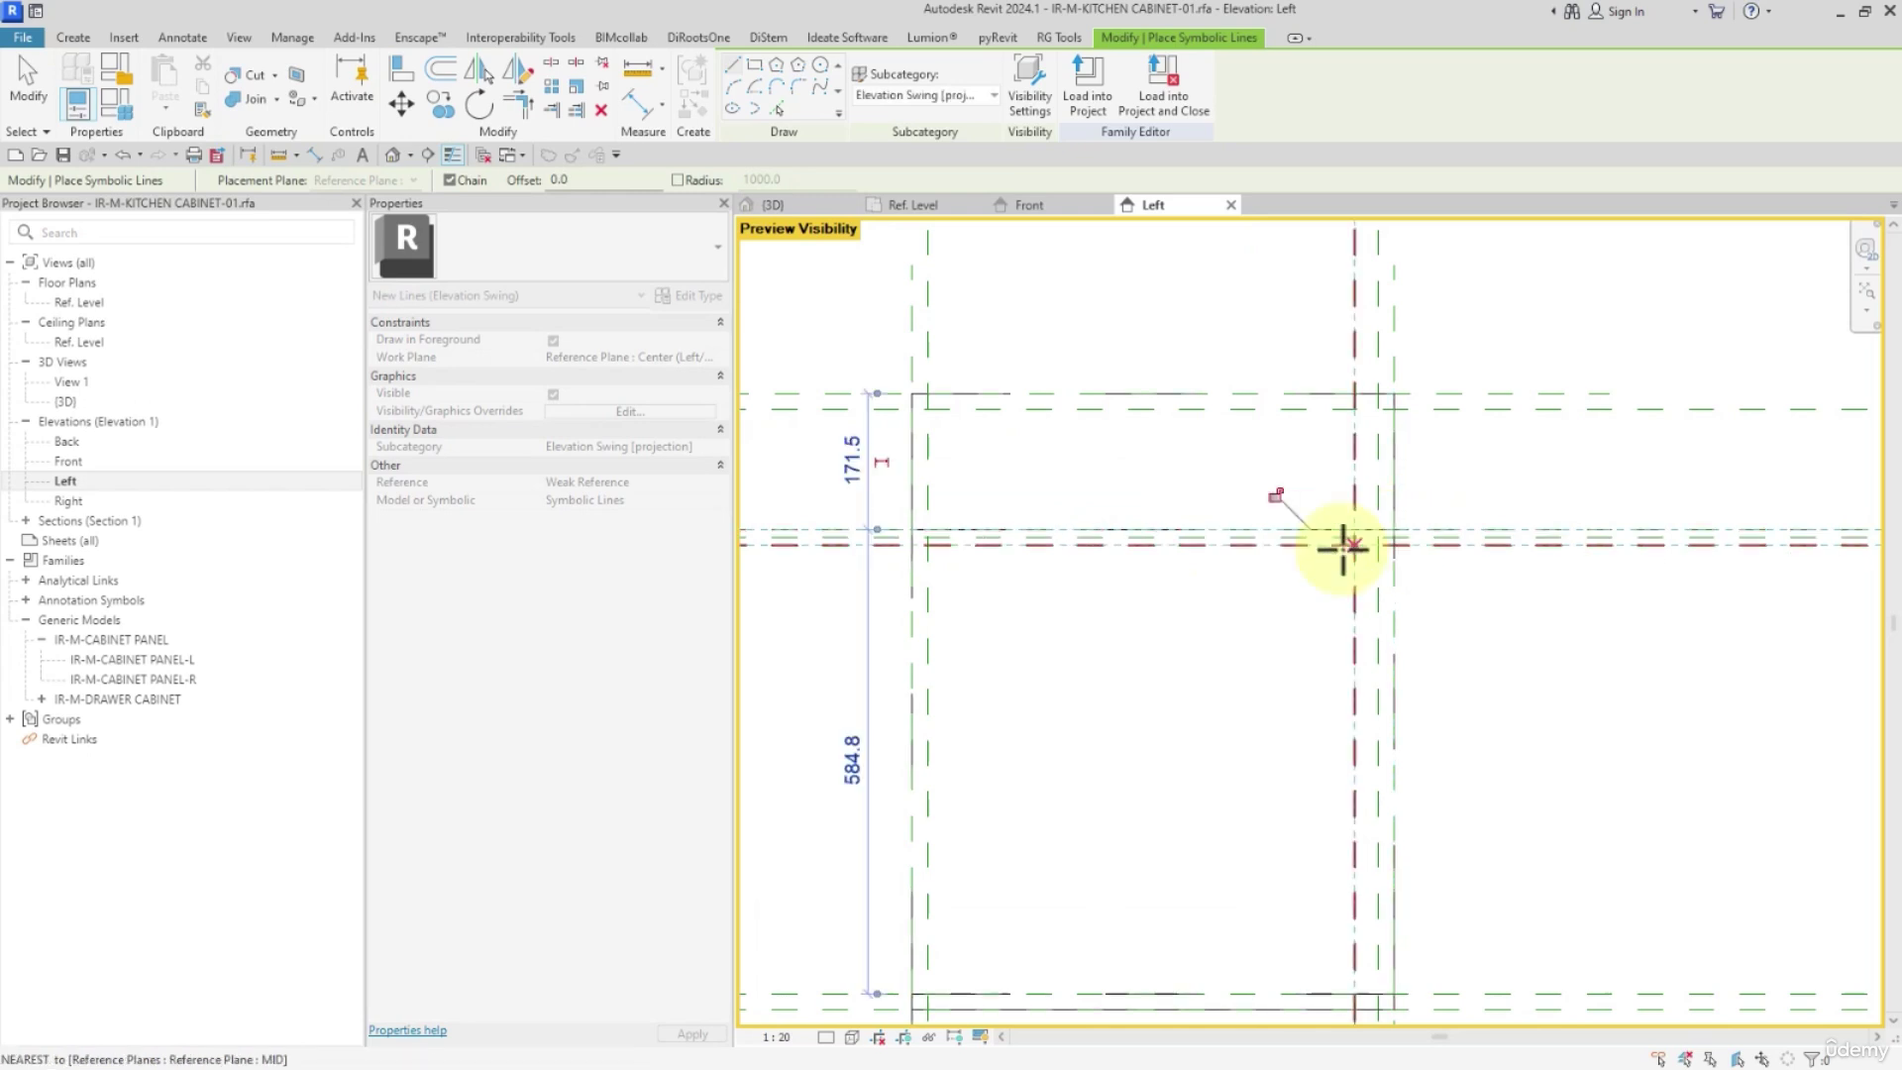
key(Escape)
click(912, 544)
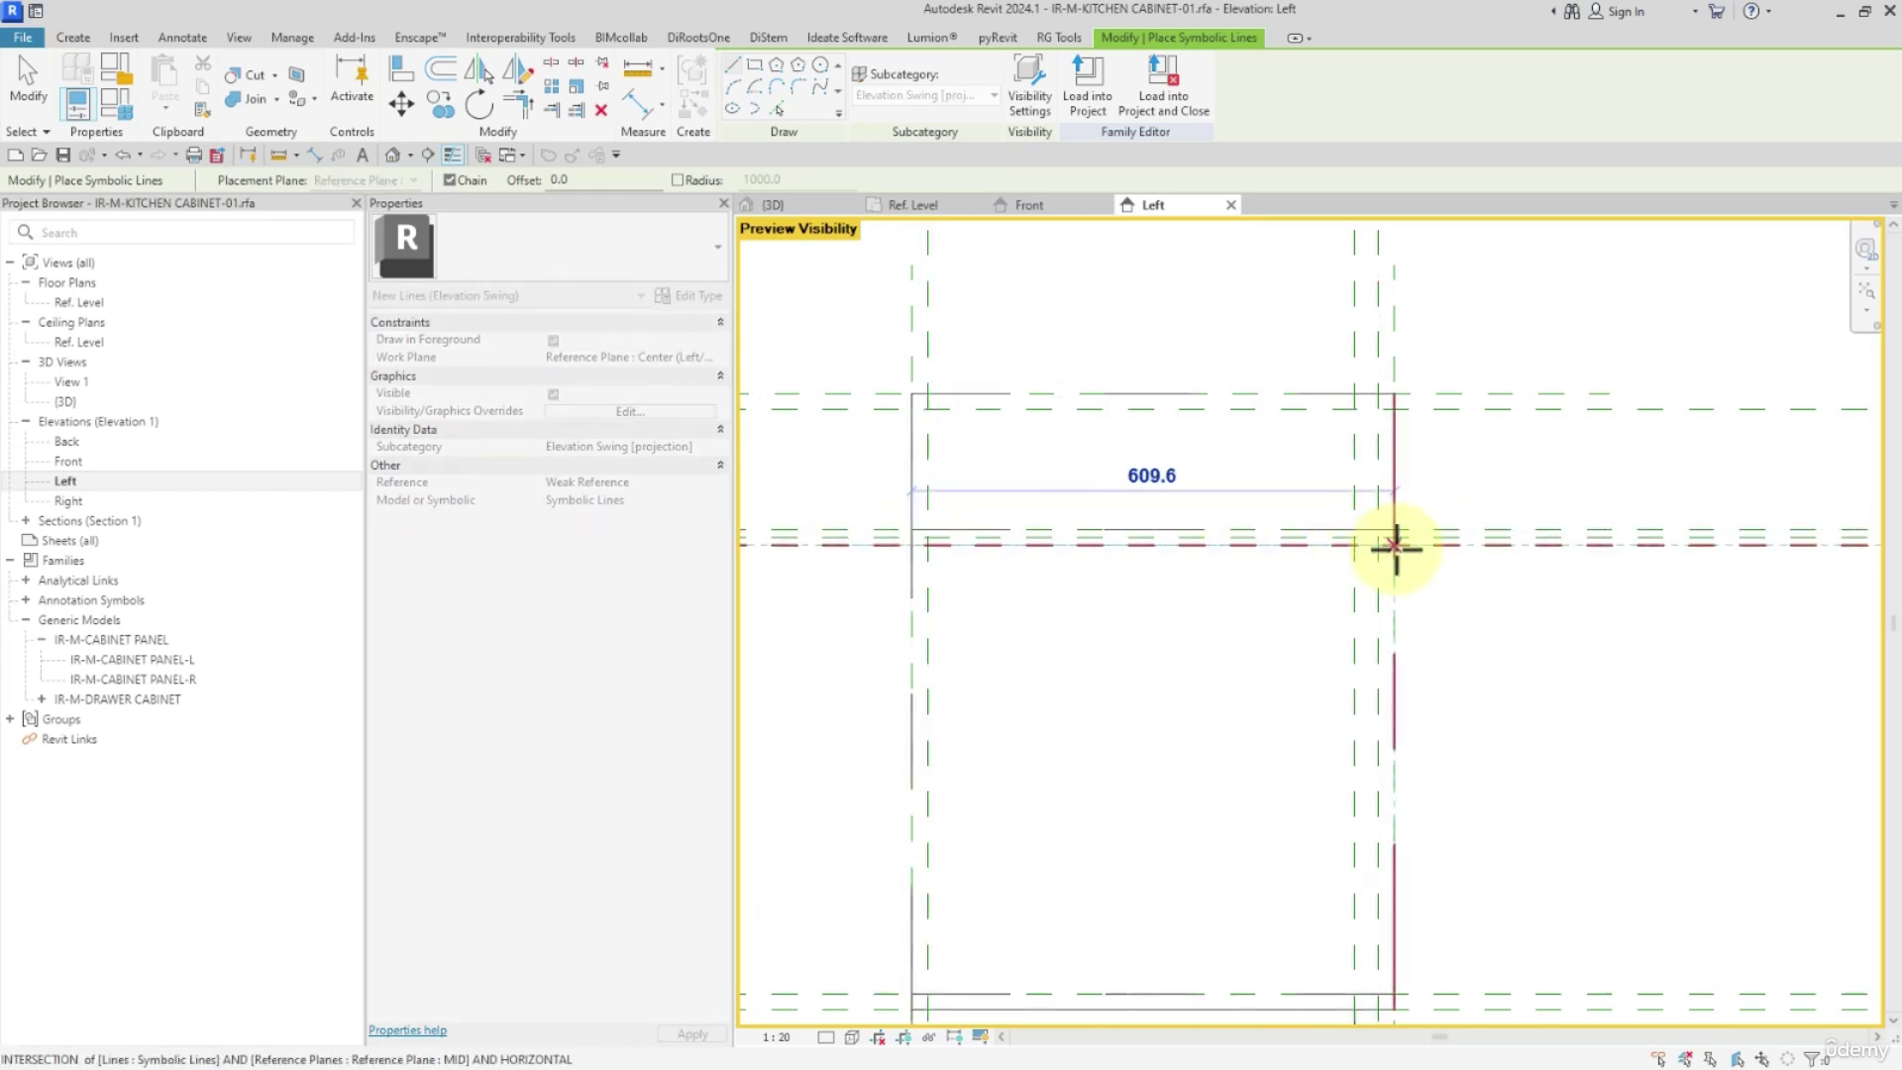
click(1394, 544)
key(Escape)
scroll(1237, 570, down, 3)
click(23, 80)
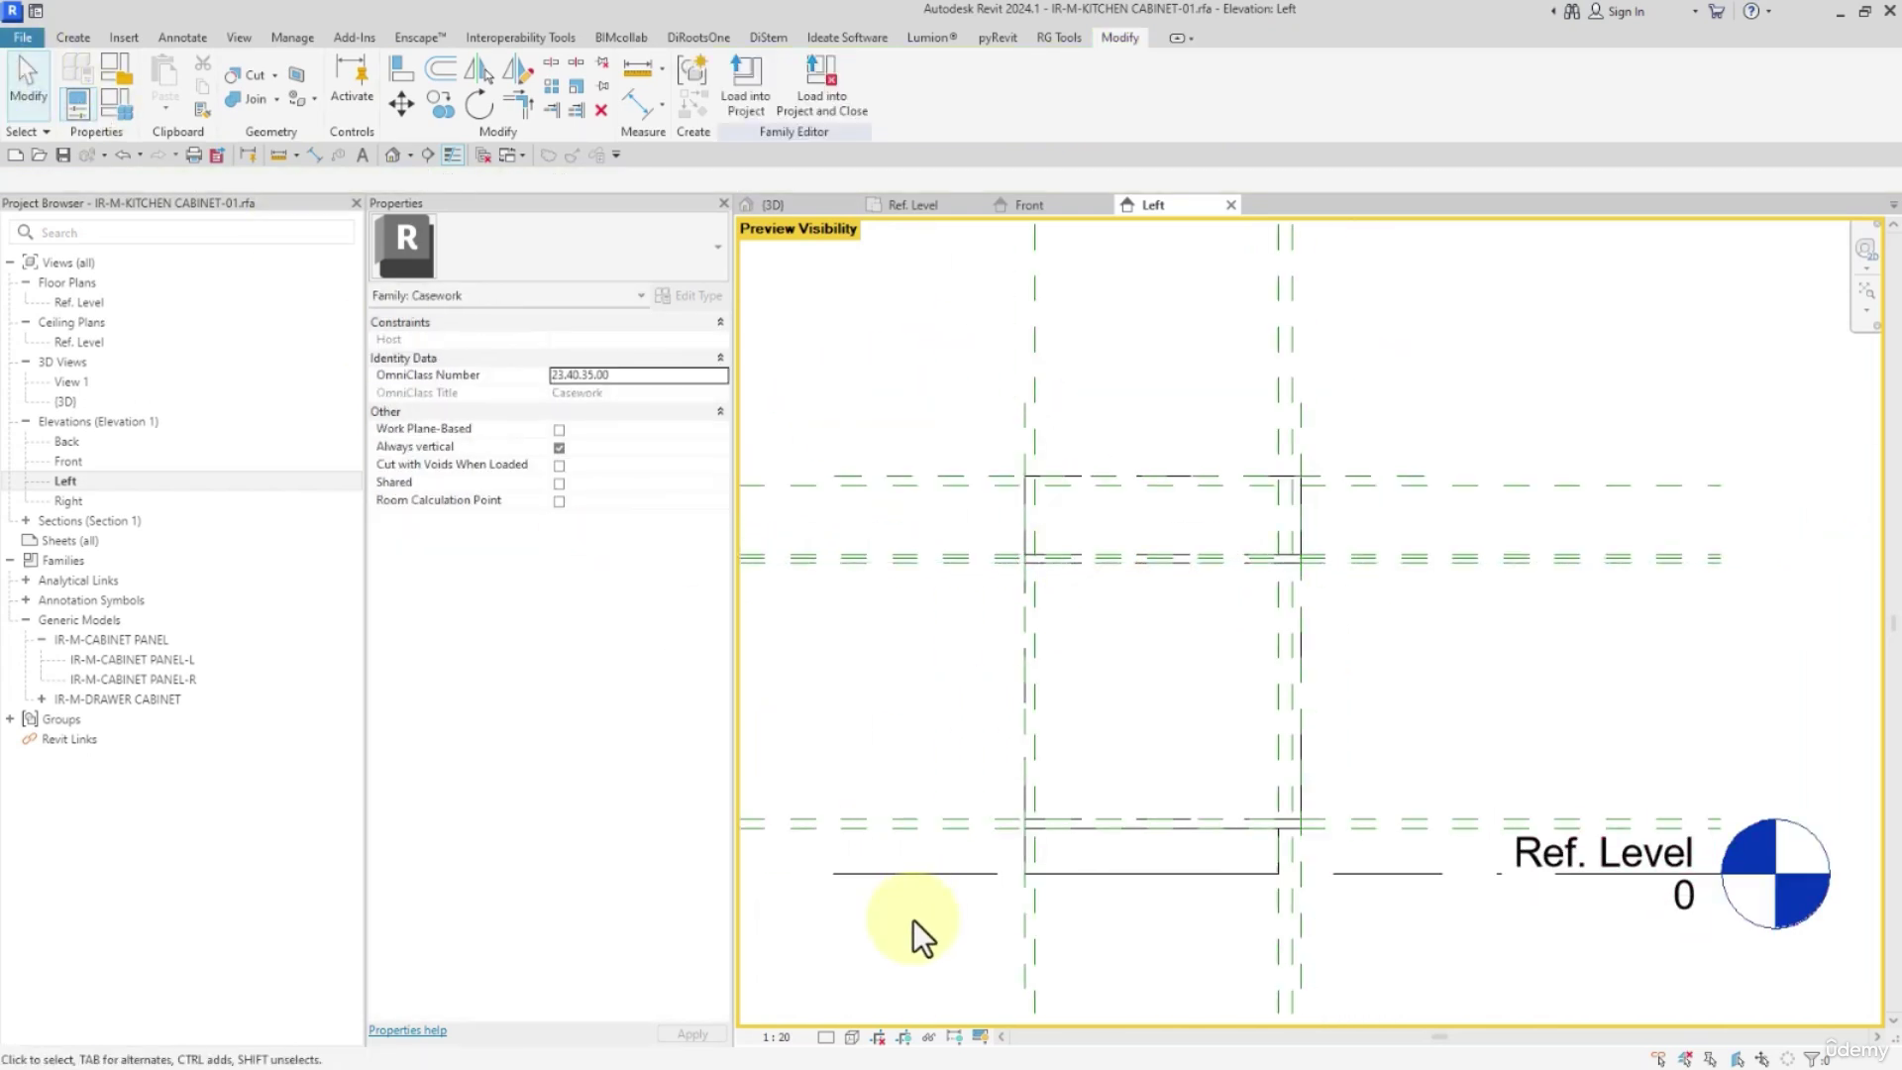
click(979, 1036)
click(1070, 1015)
scroll(1082, 696, down, 3)
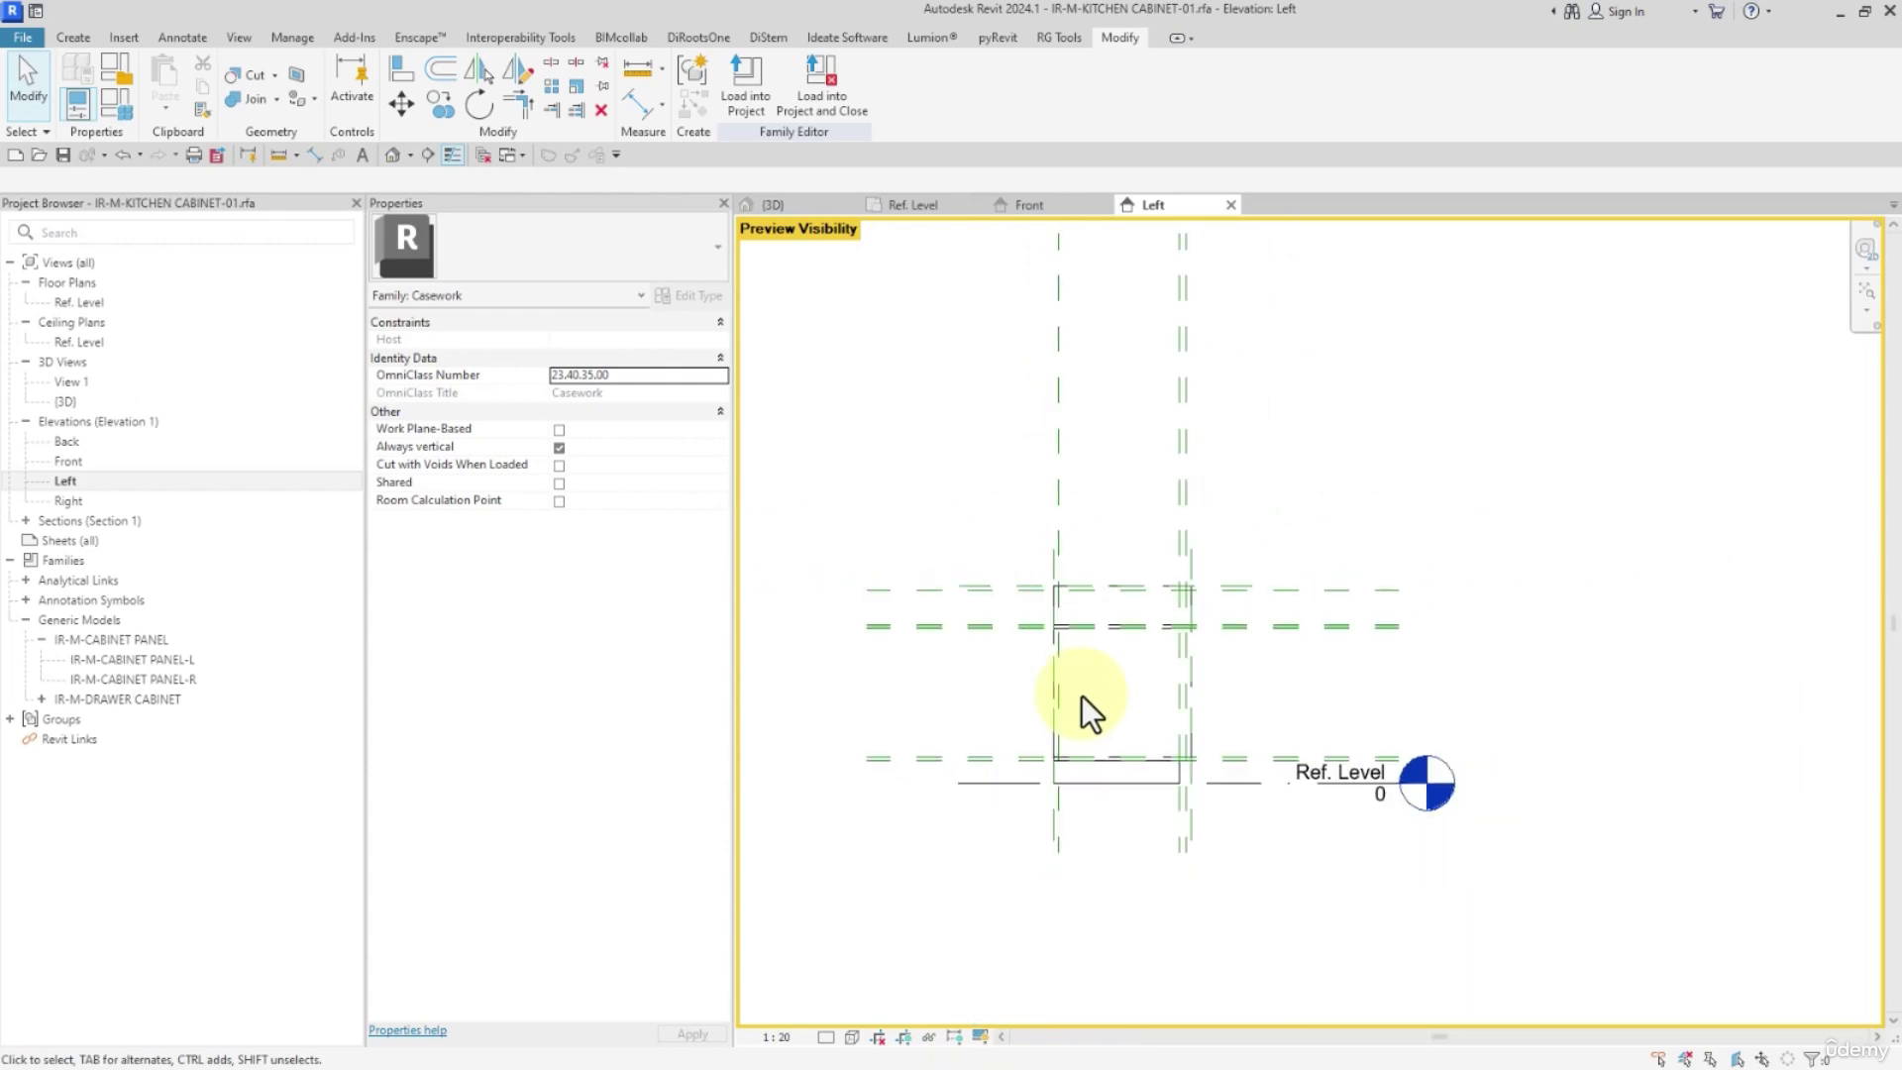
Open the cabinet family's default 3D view and create a new project from the Architecture DefaultMetric template
click(393, 154)
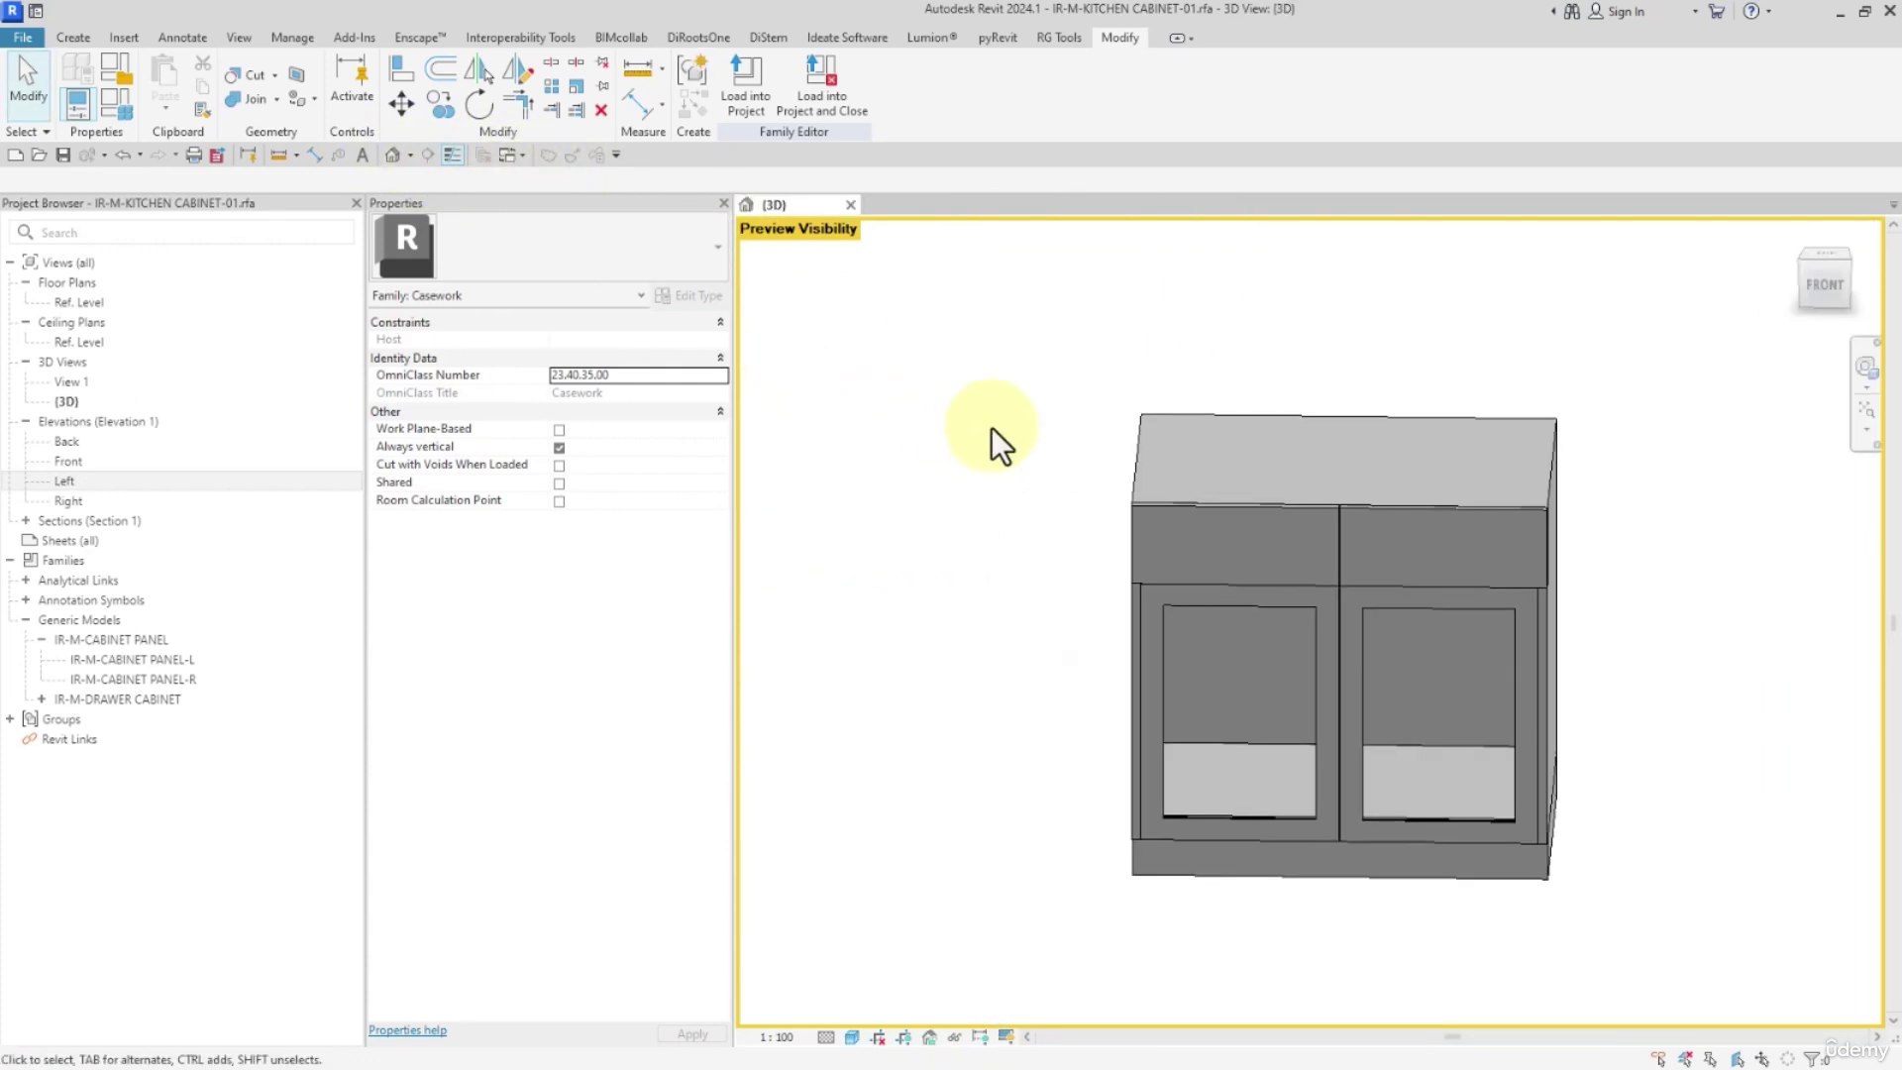
middle_drag(931, 383, 941, 408)
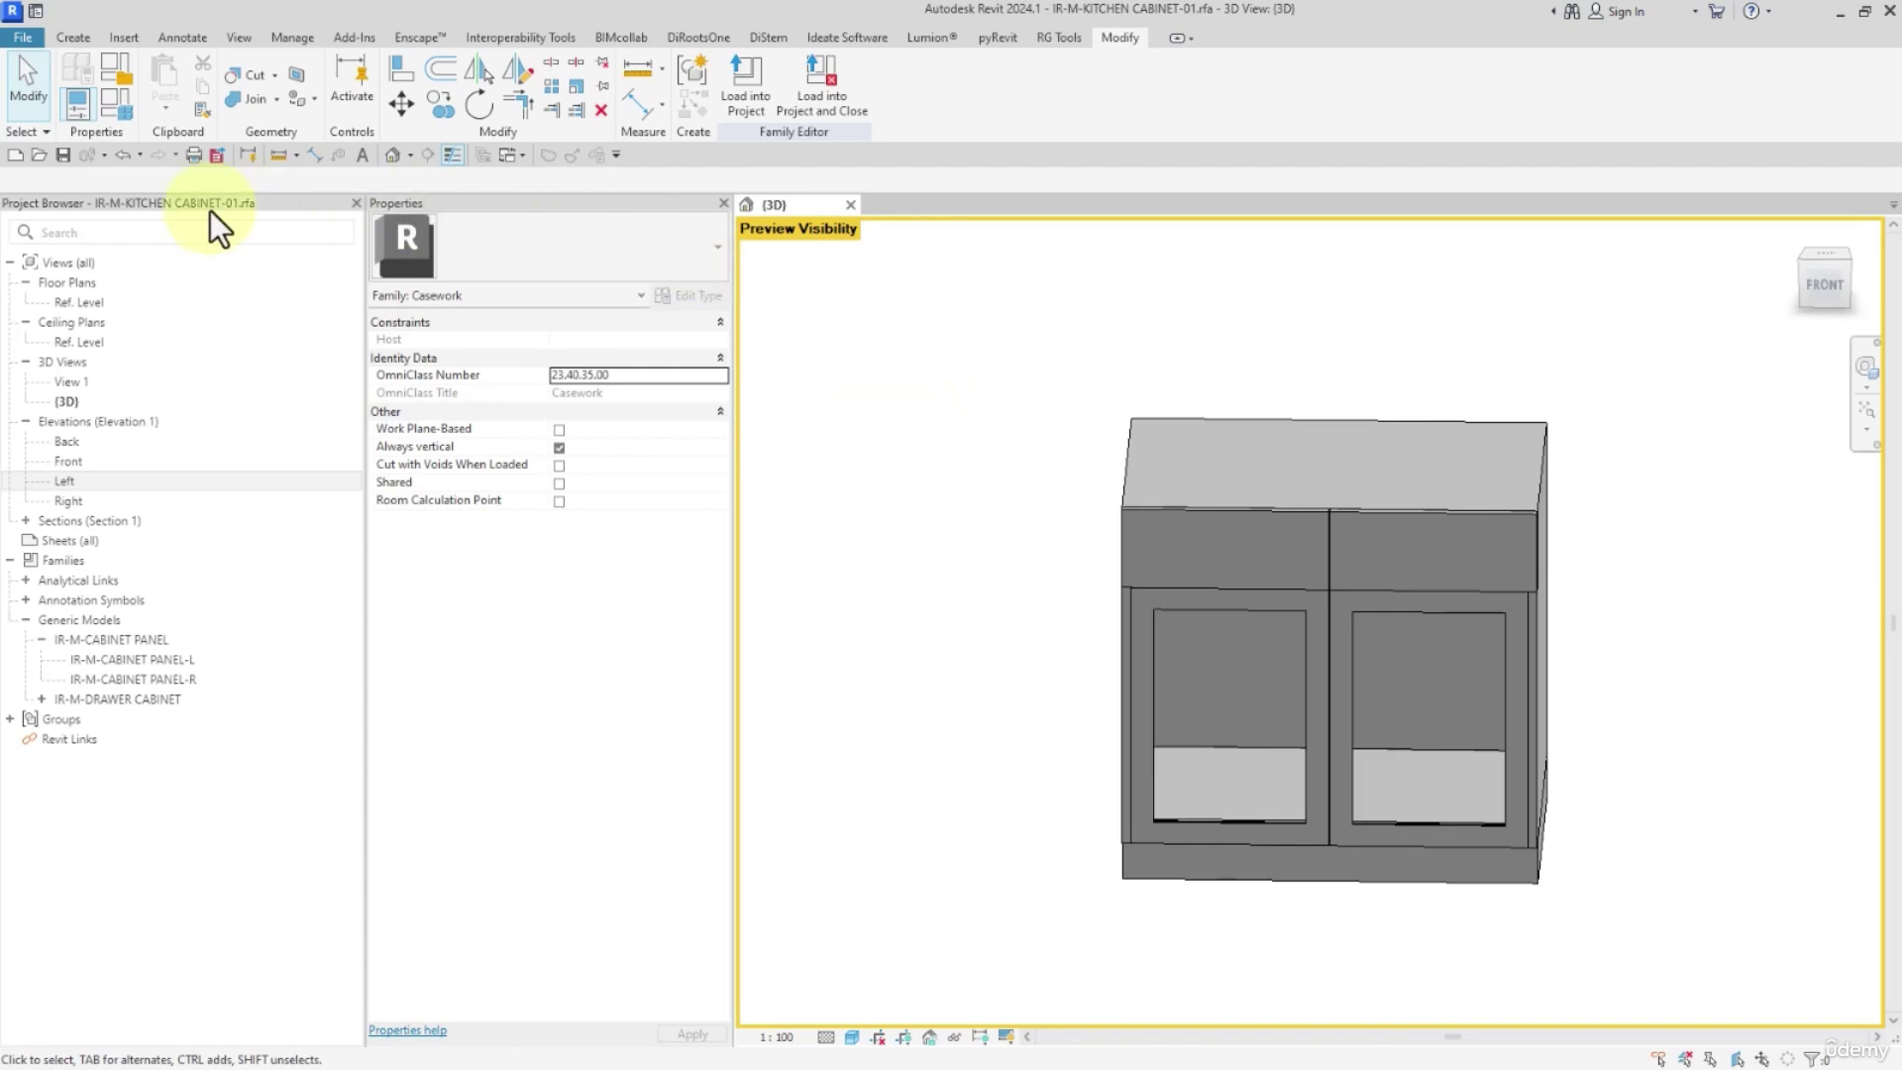
click(15, 156)
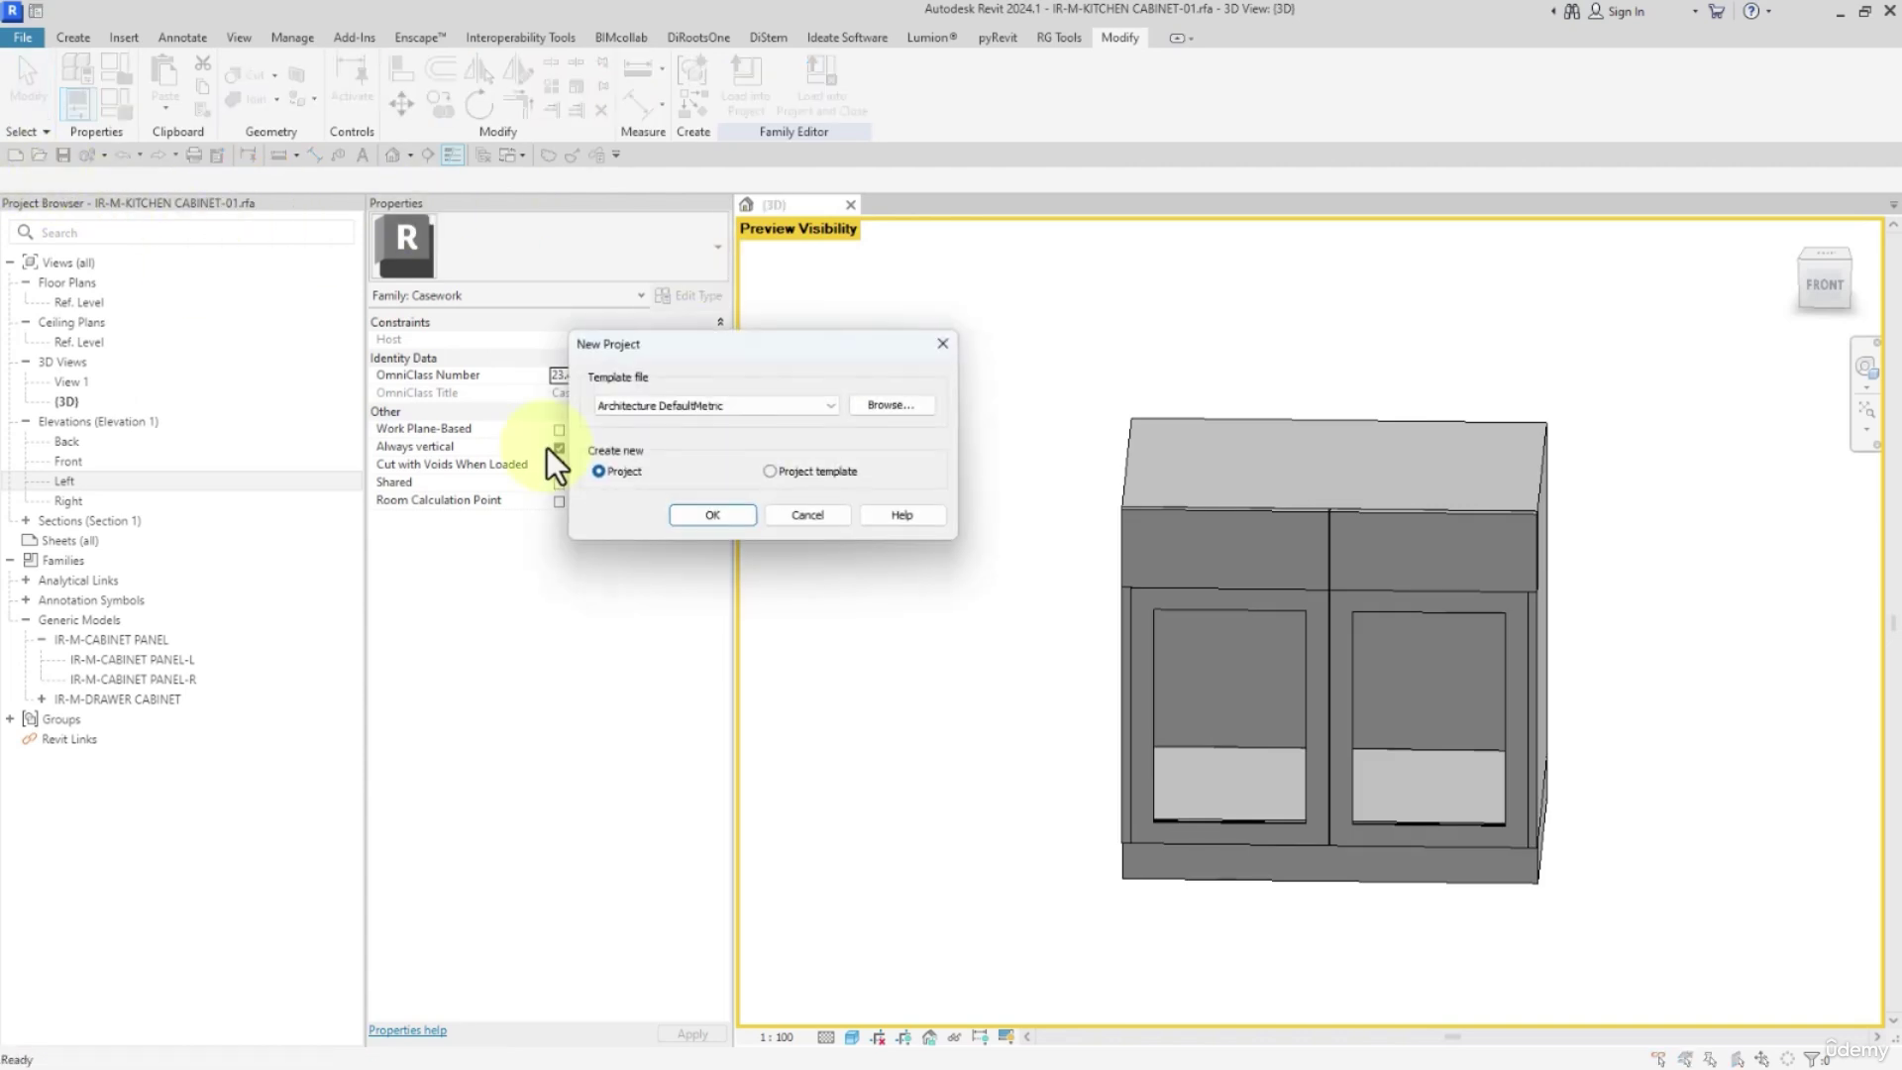
click(712, 516)
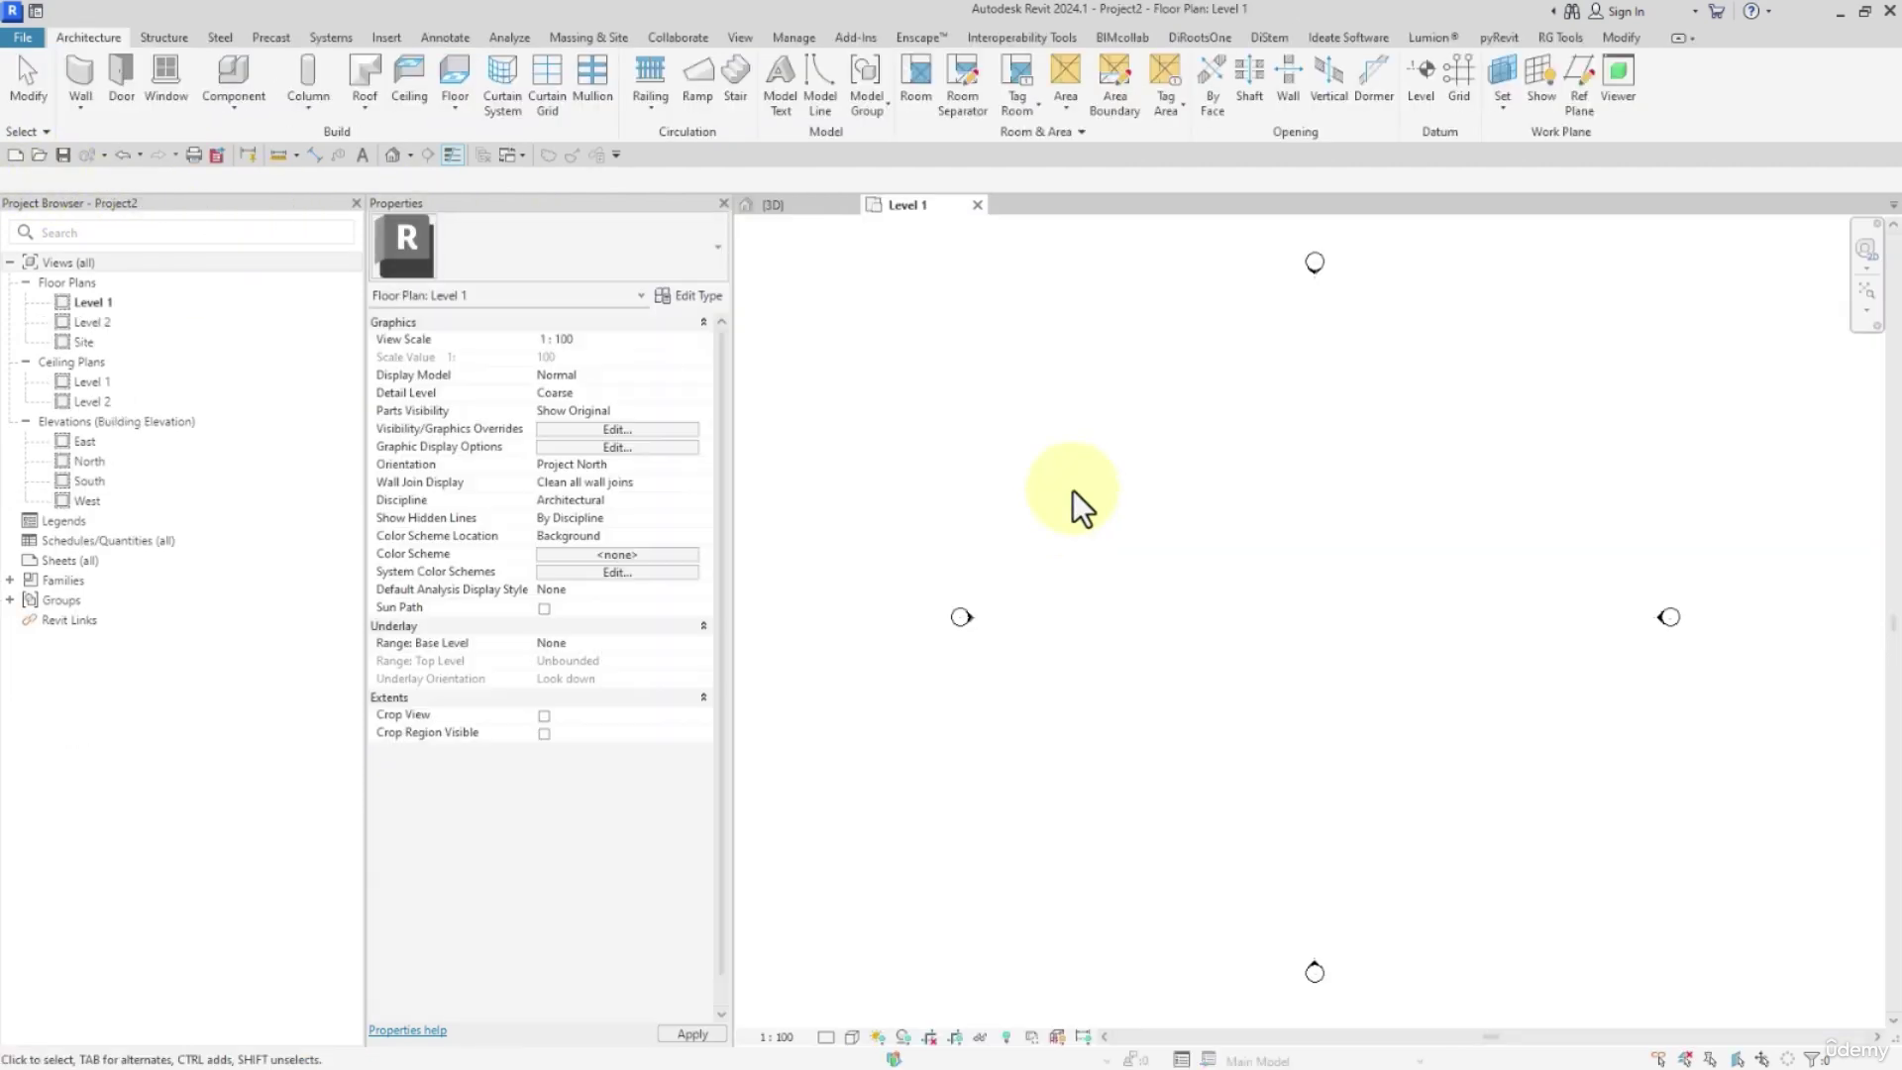
Draw two perpendicular Generic - 200mm walls up to Level 2 with location line Core Face: Exterior, the first about 3100 mm long
click(68, 75)
click(260, 181)
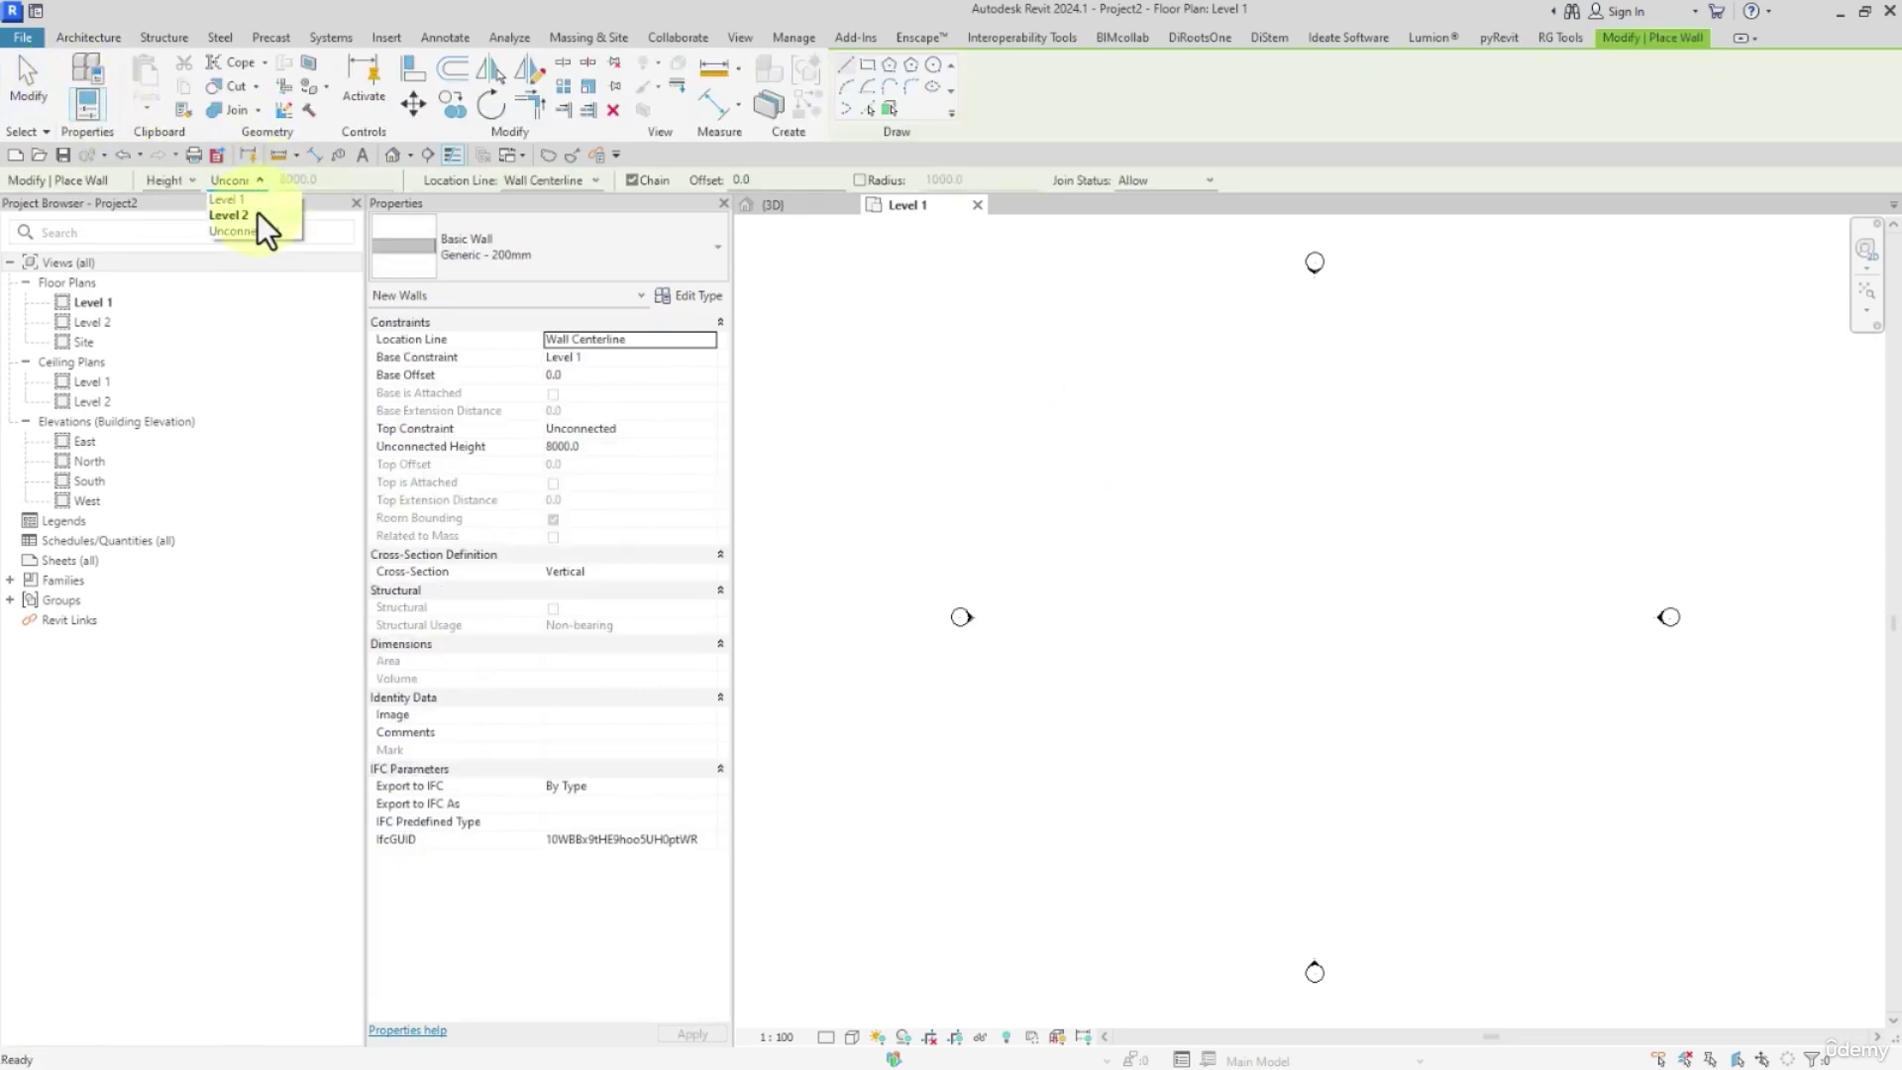
click(259, 214)
scroll(897, 424, up, 1)
click(573, 186)
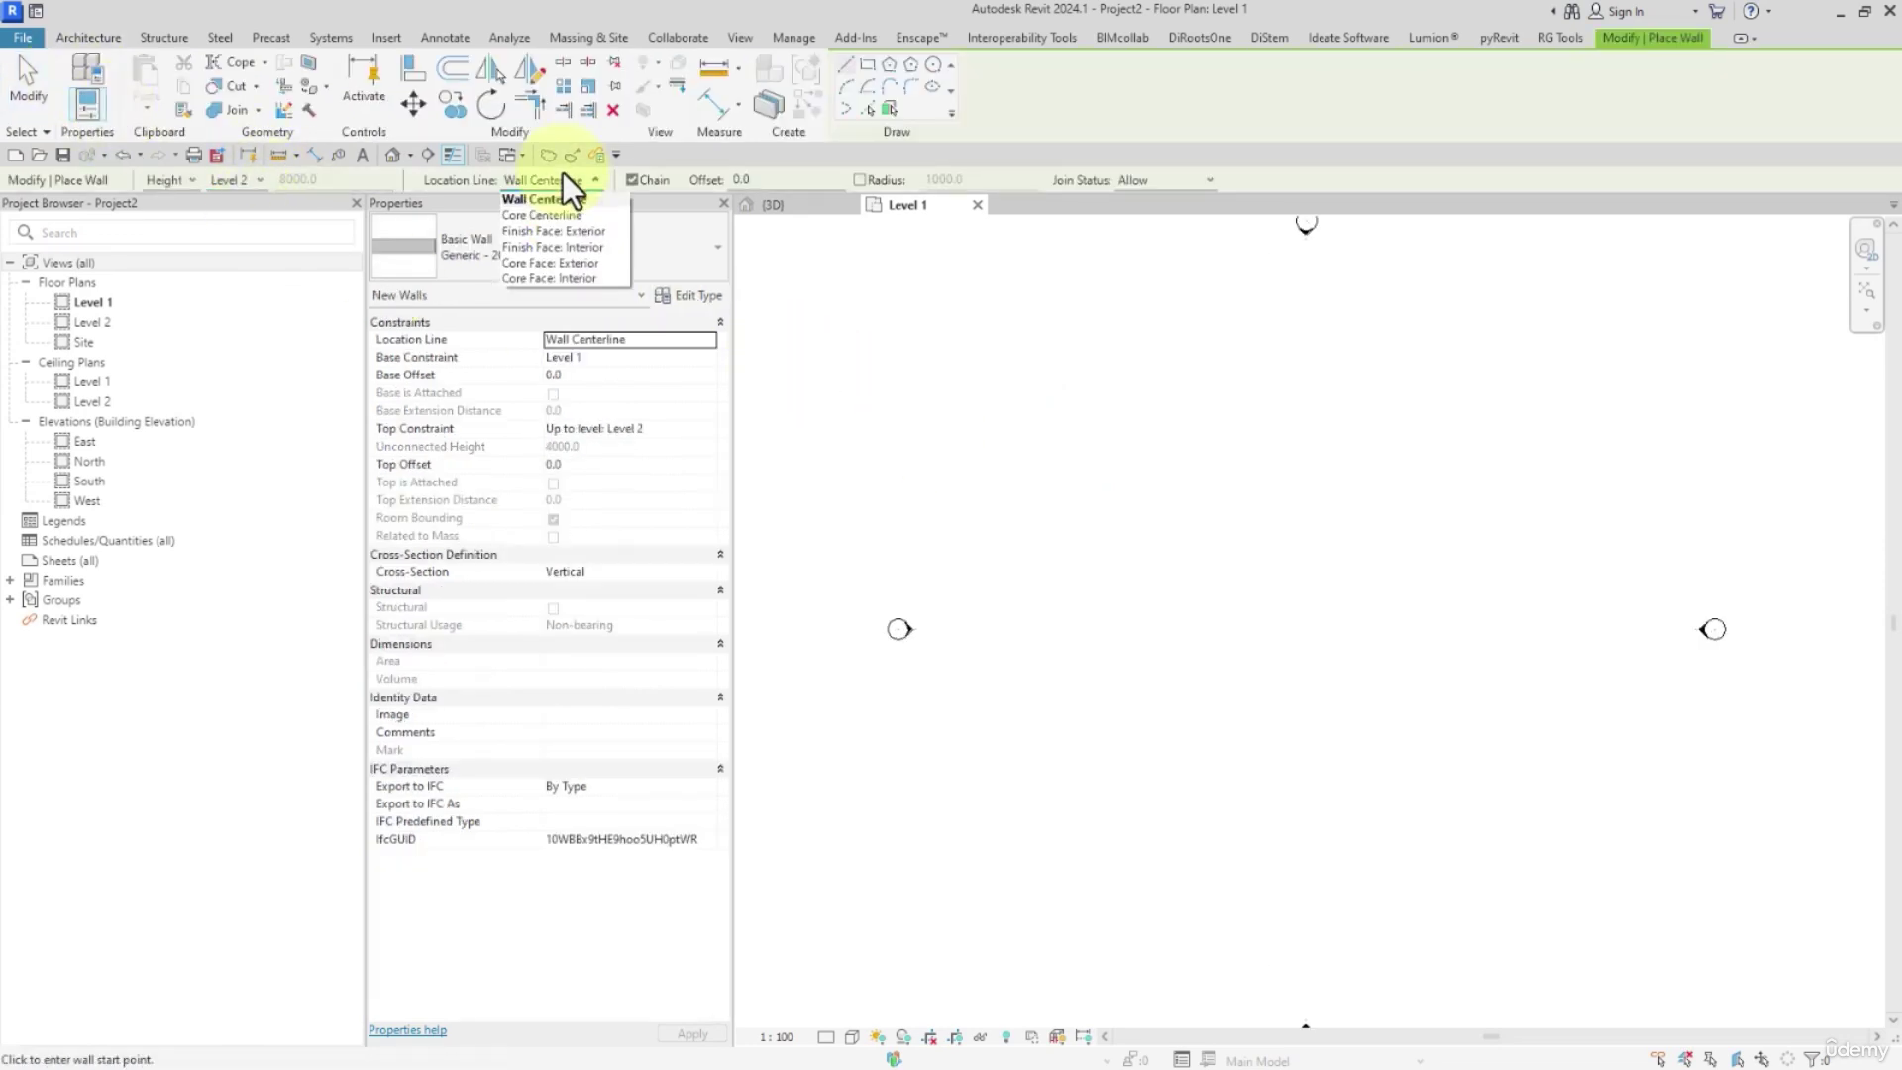
click(540, 260)
scroll(1090, 604, up, 1)
click(1149, 635)
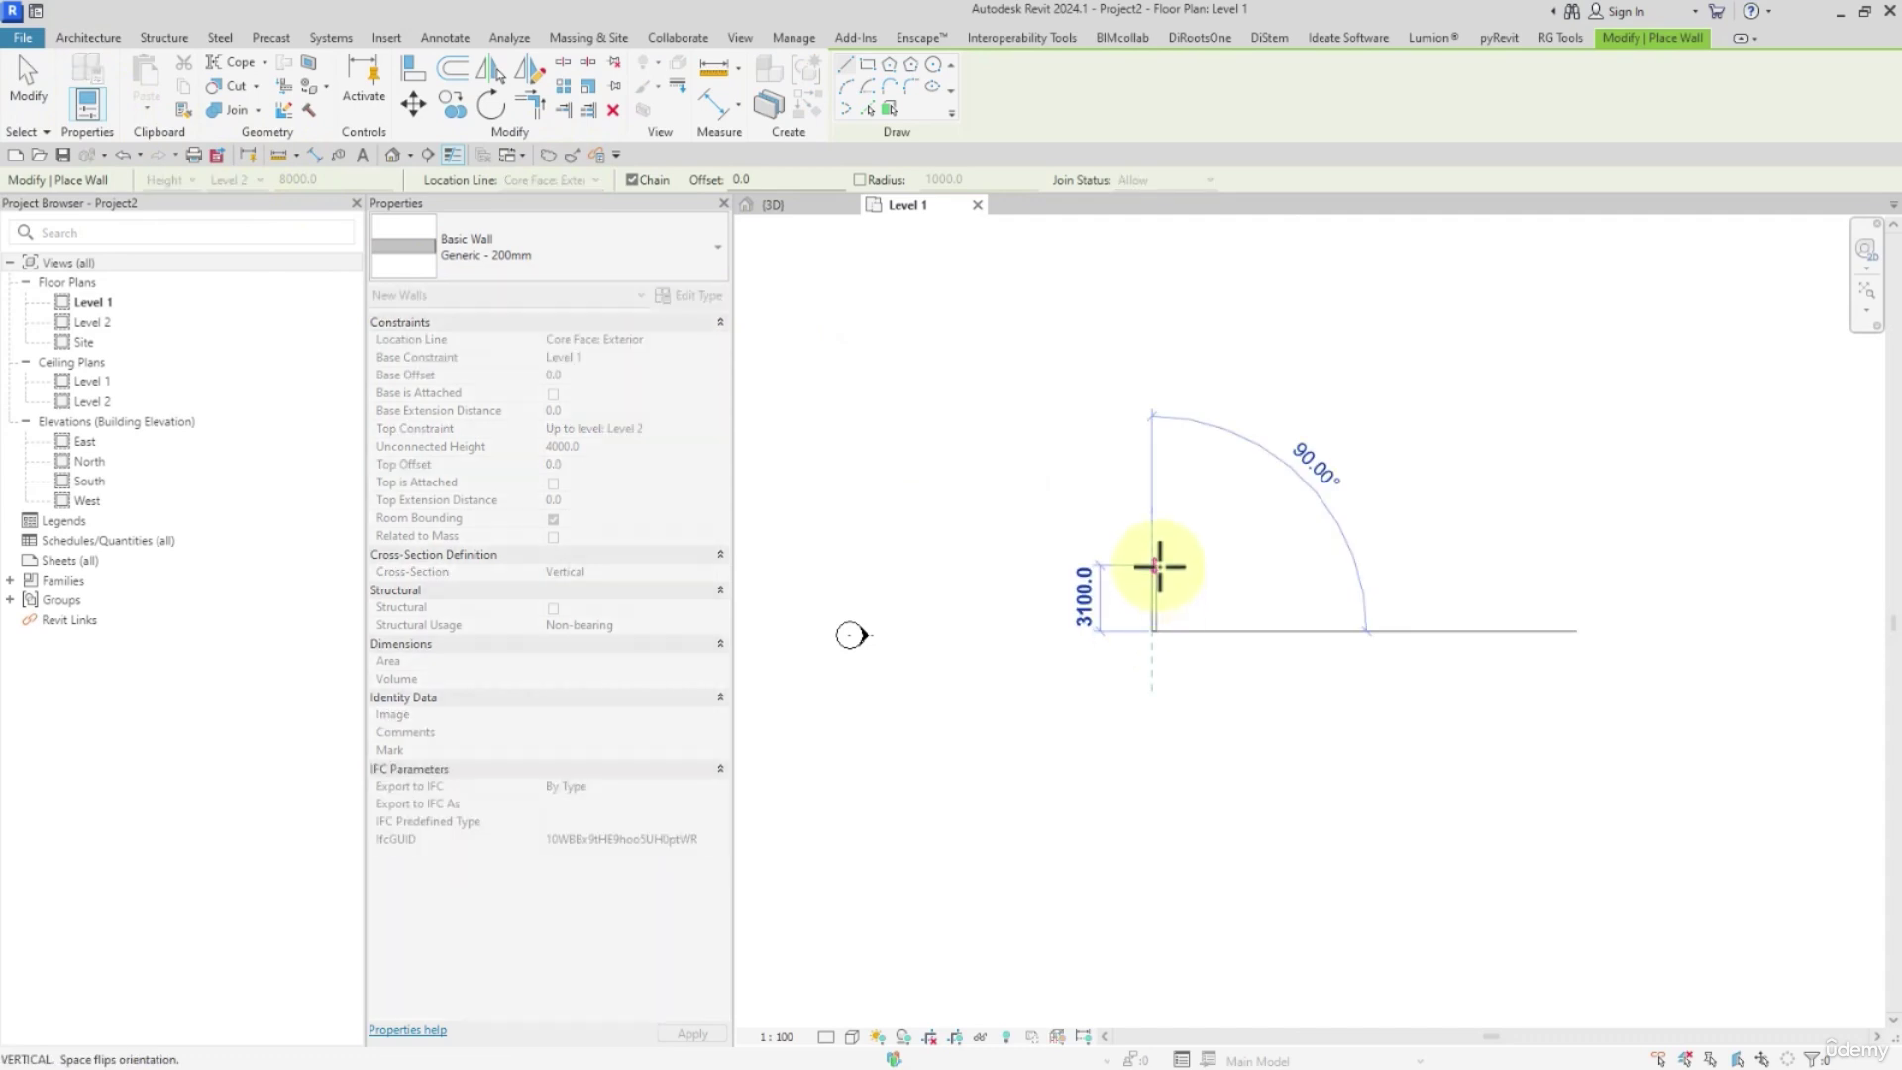
click(1152, 566)
click(1268, 565)
key(Escape)
key(Escape)
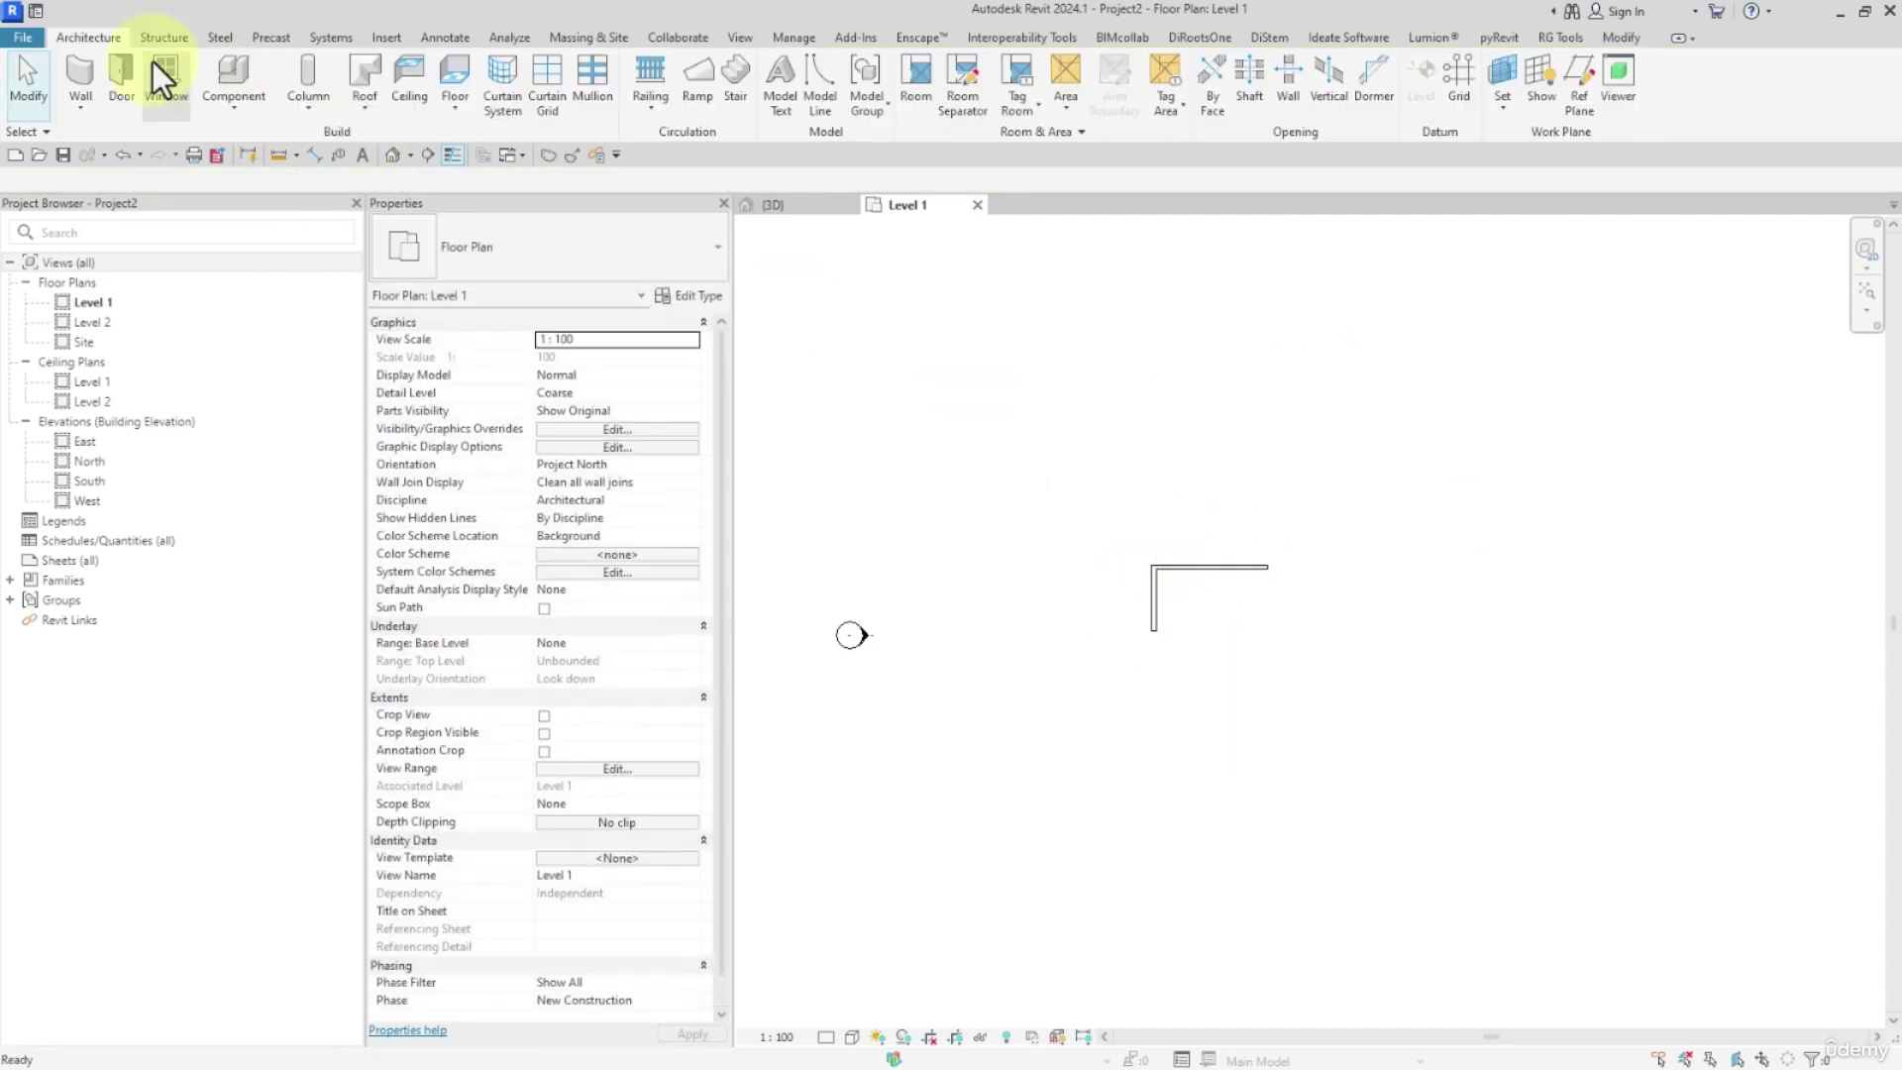
Create a rectangular Standard Timber-Wood Finish floor about 8100 by 6300 mm, starting at the outer corner of the walls
click(439, 76)
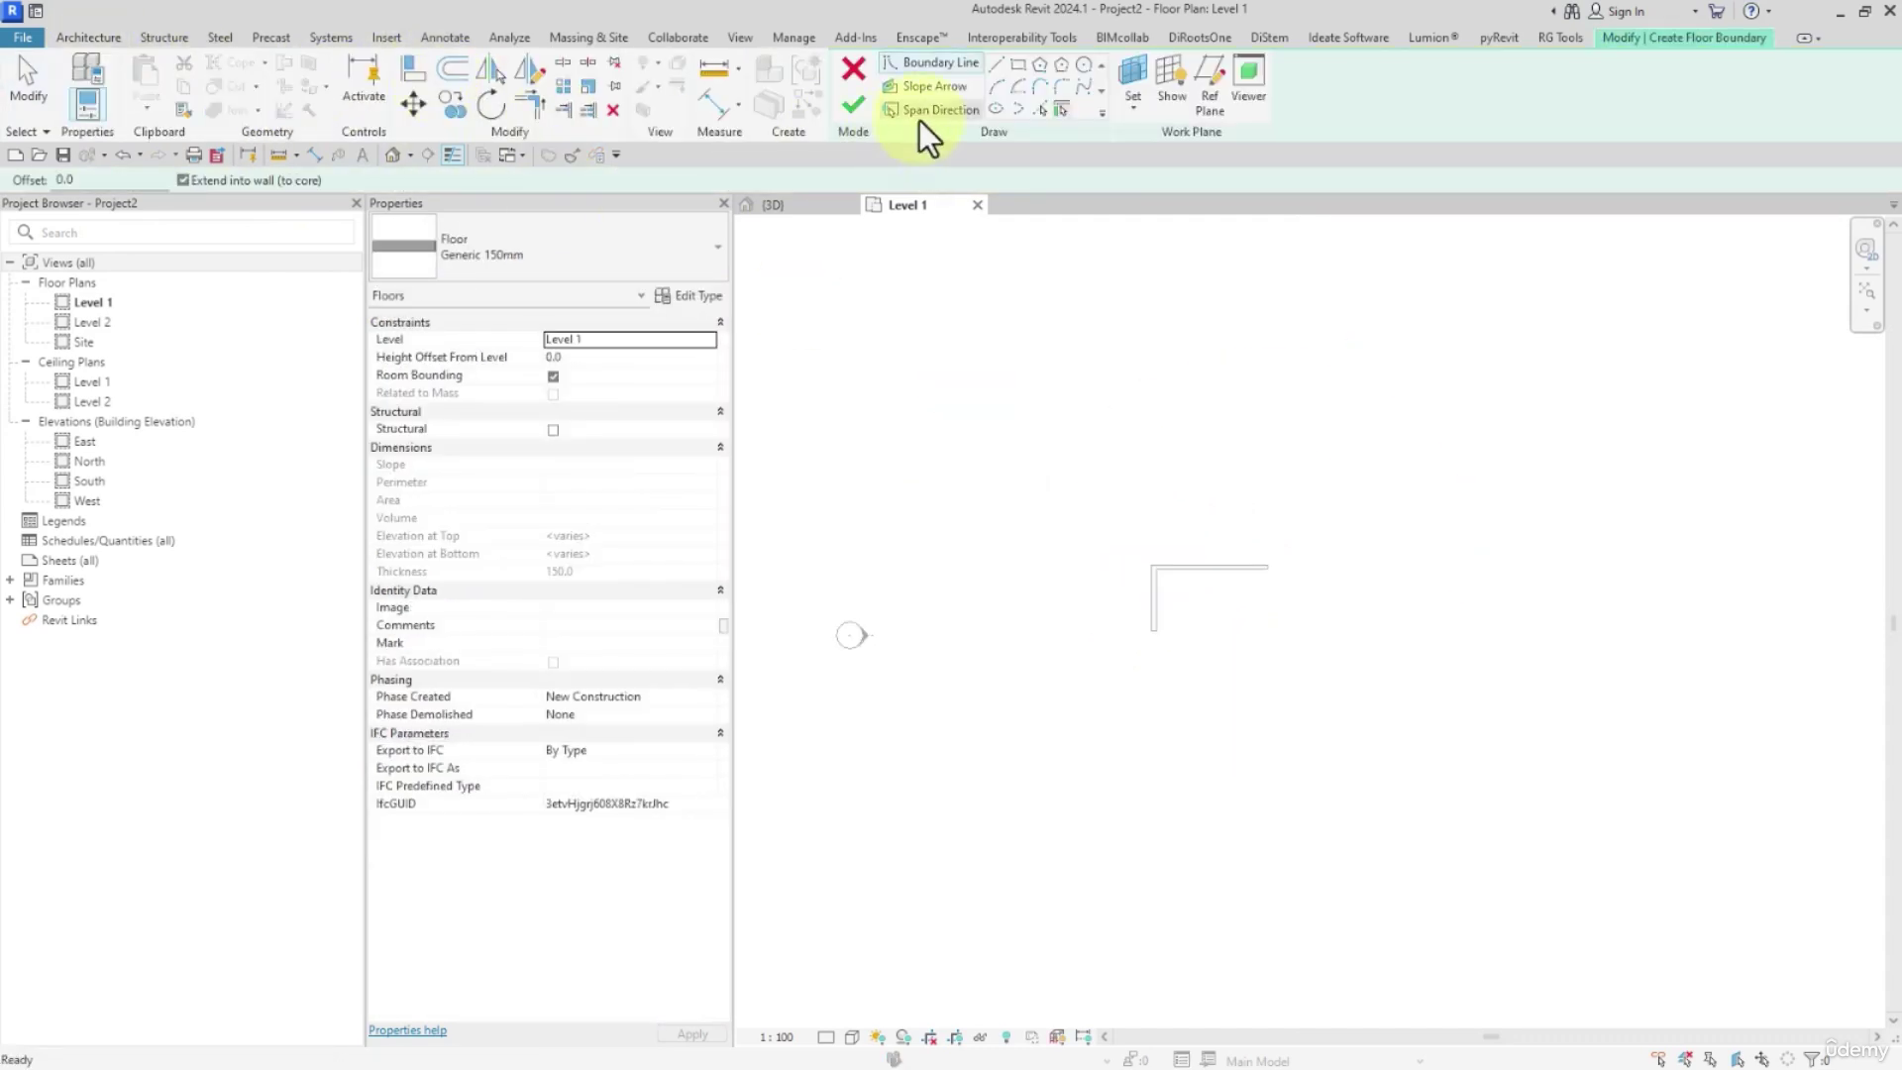
click(632, 262)
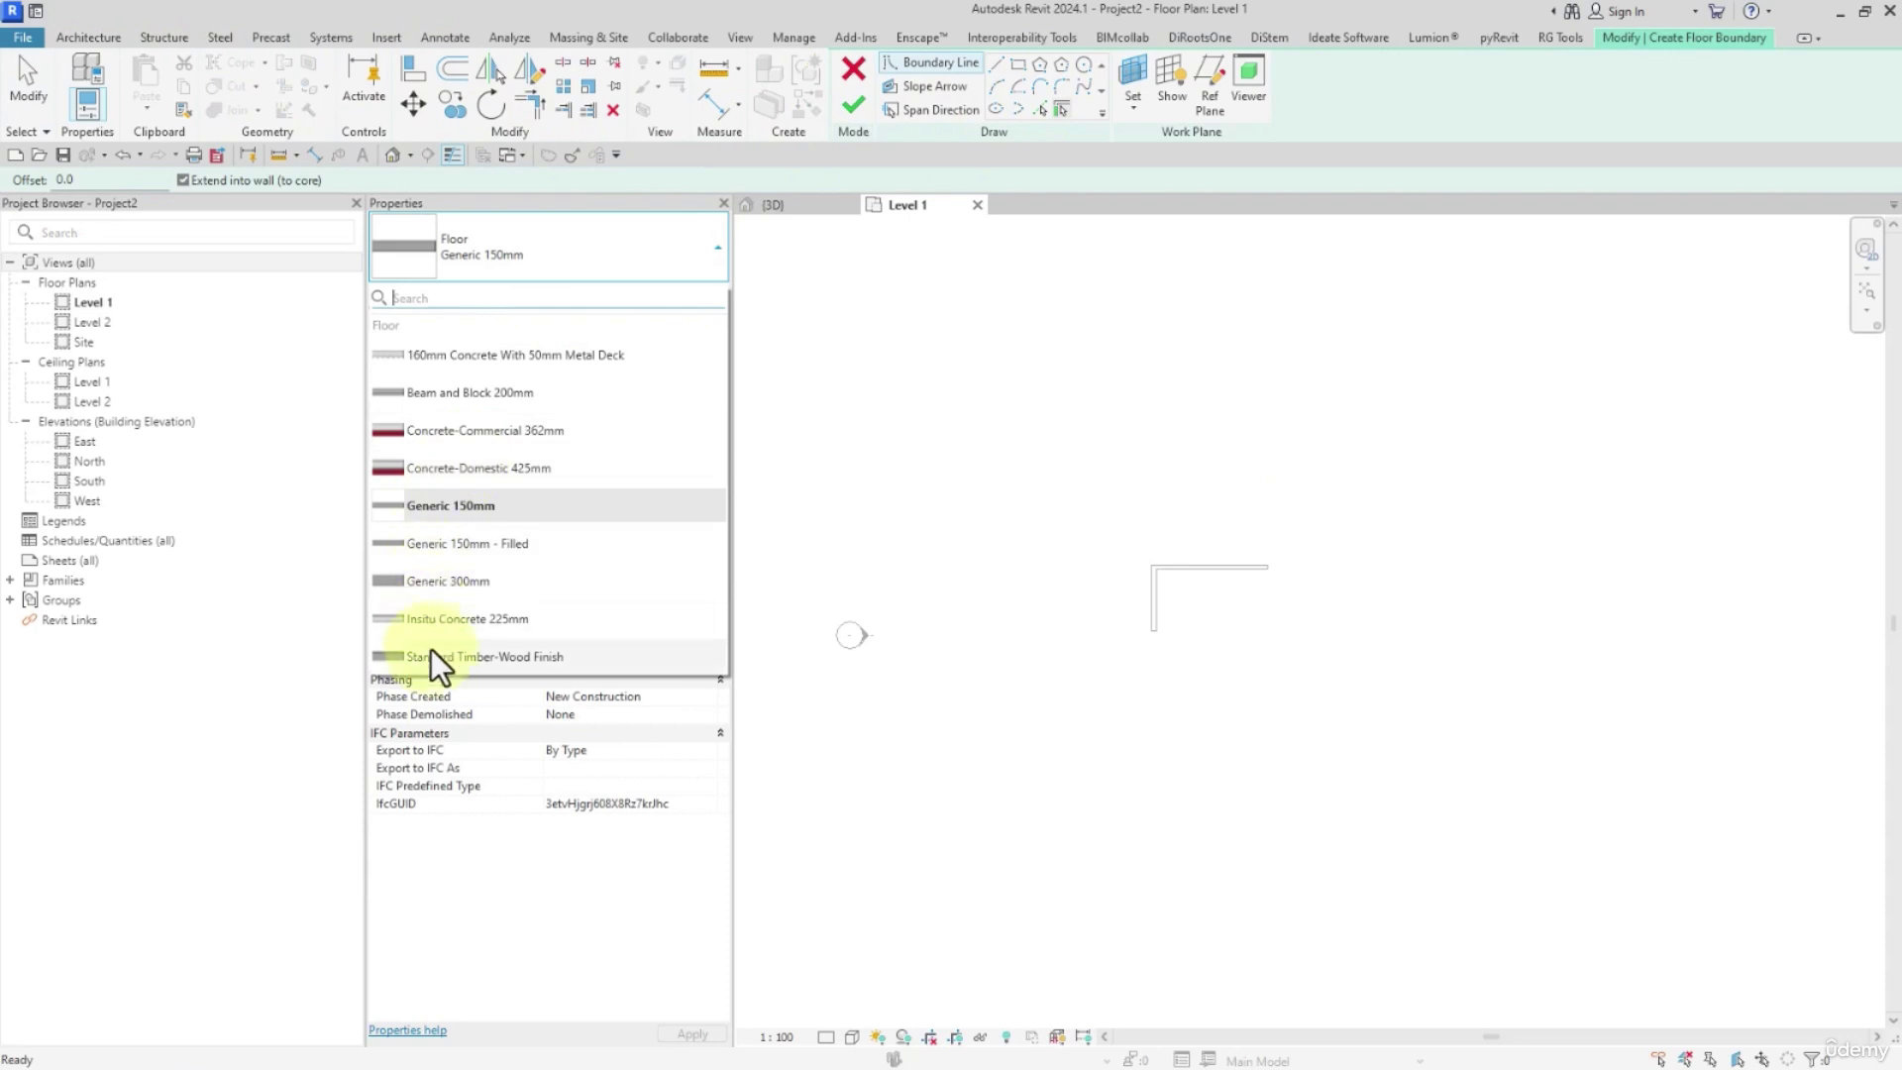
click(482, 661)
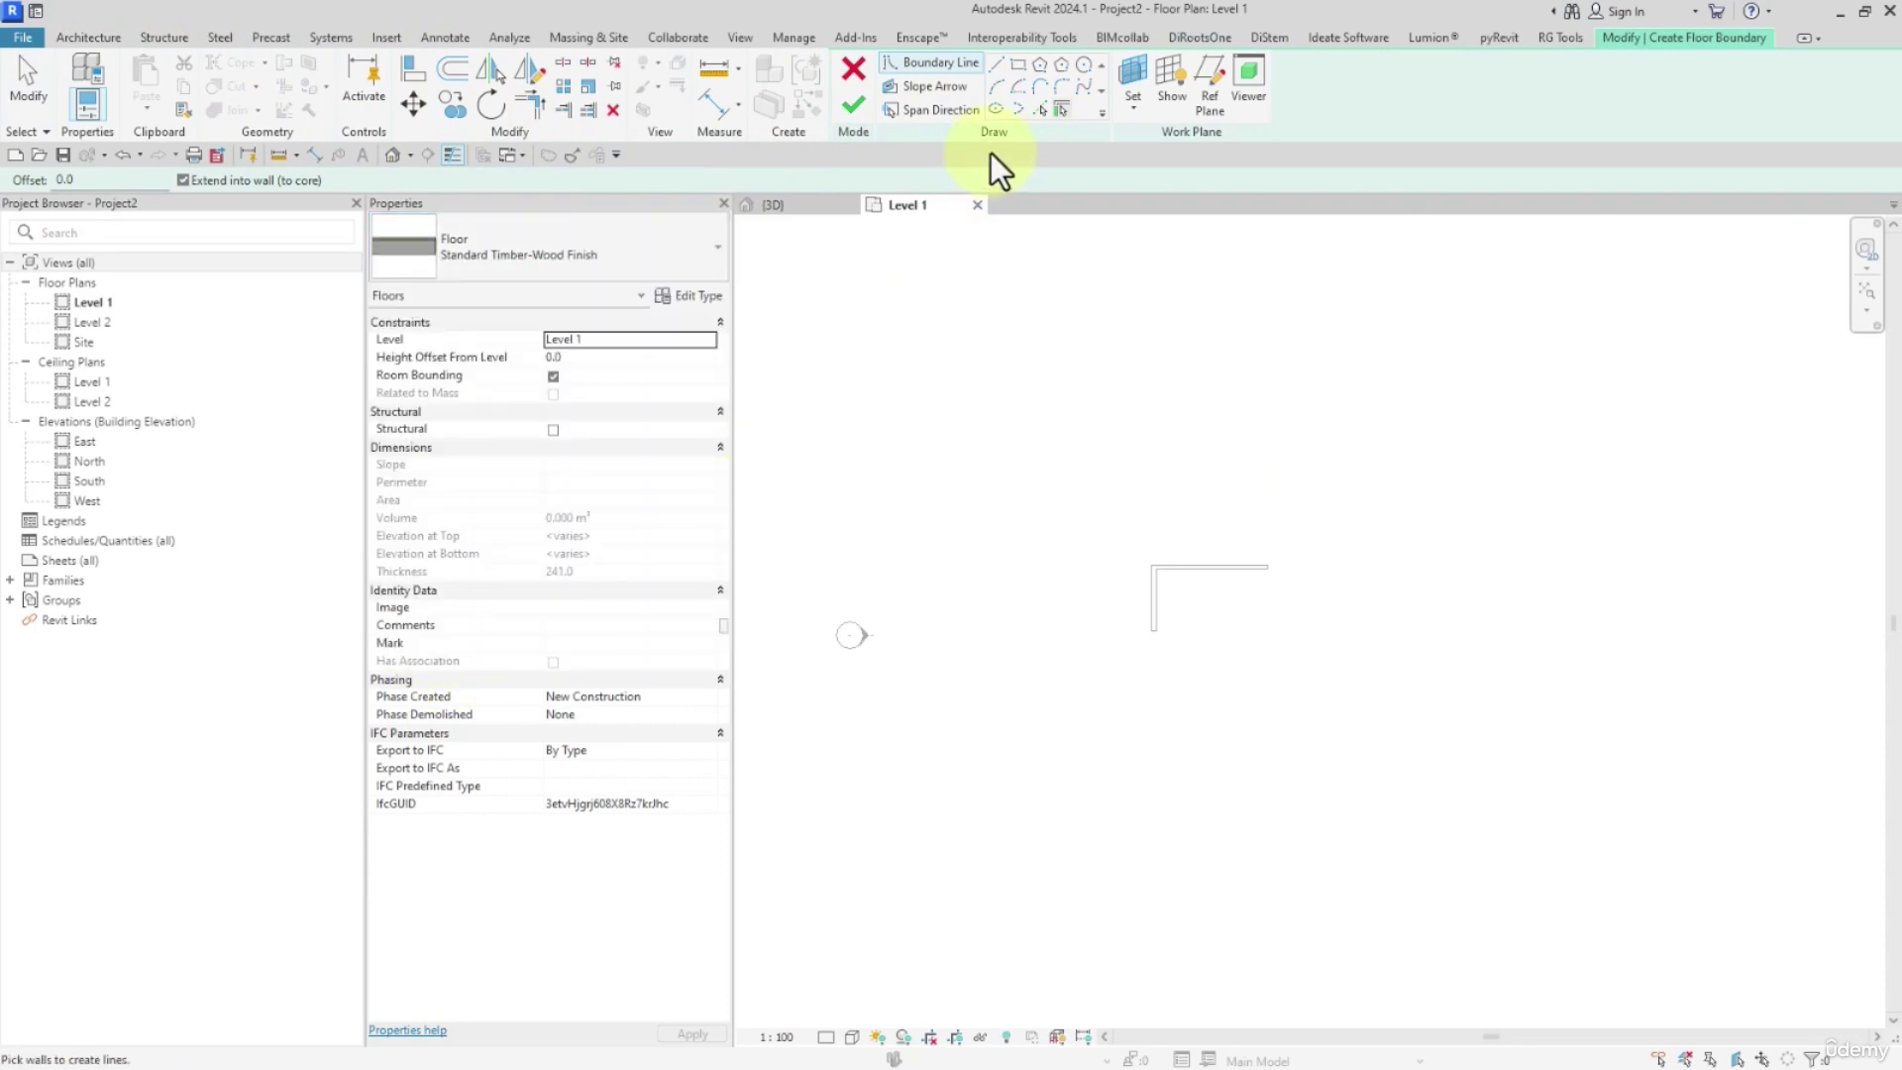
click(1018, 64)
click(1189, 578)
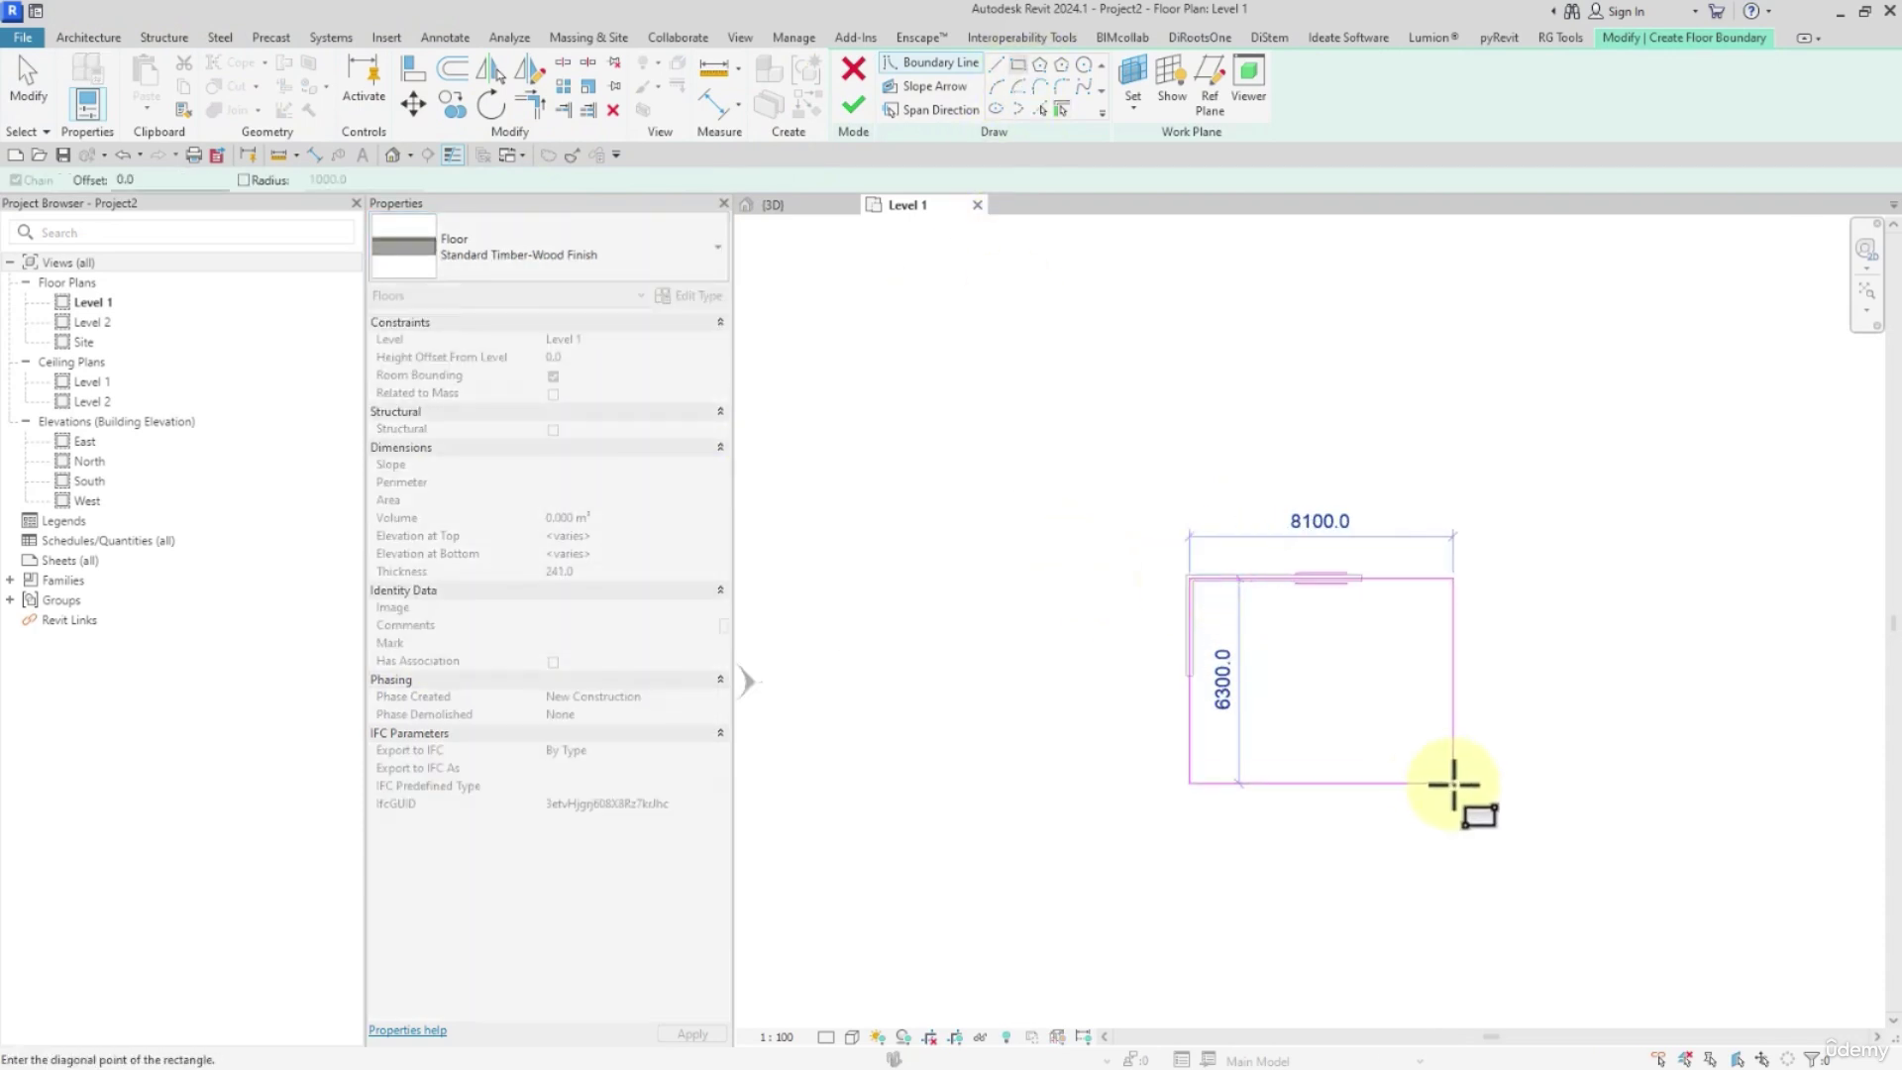
click(1460, 781)
click(854, 104)
click(1120, 461)
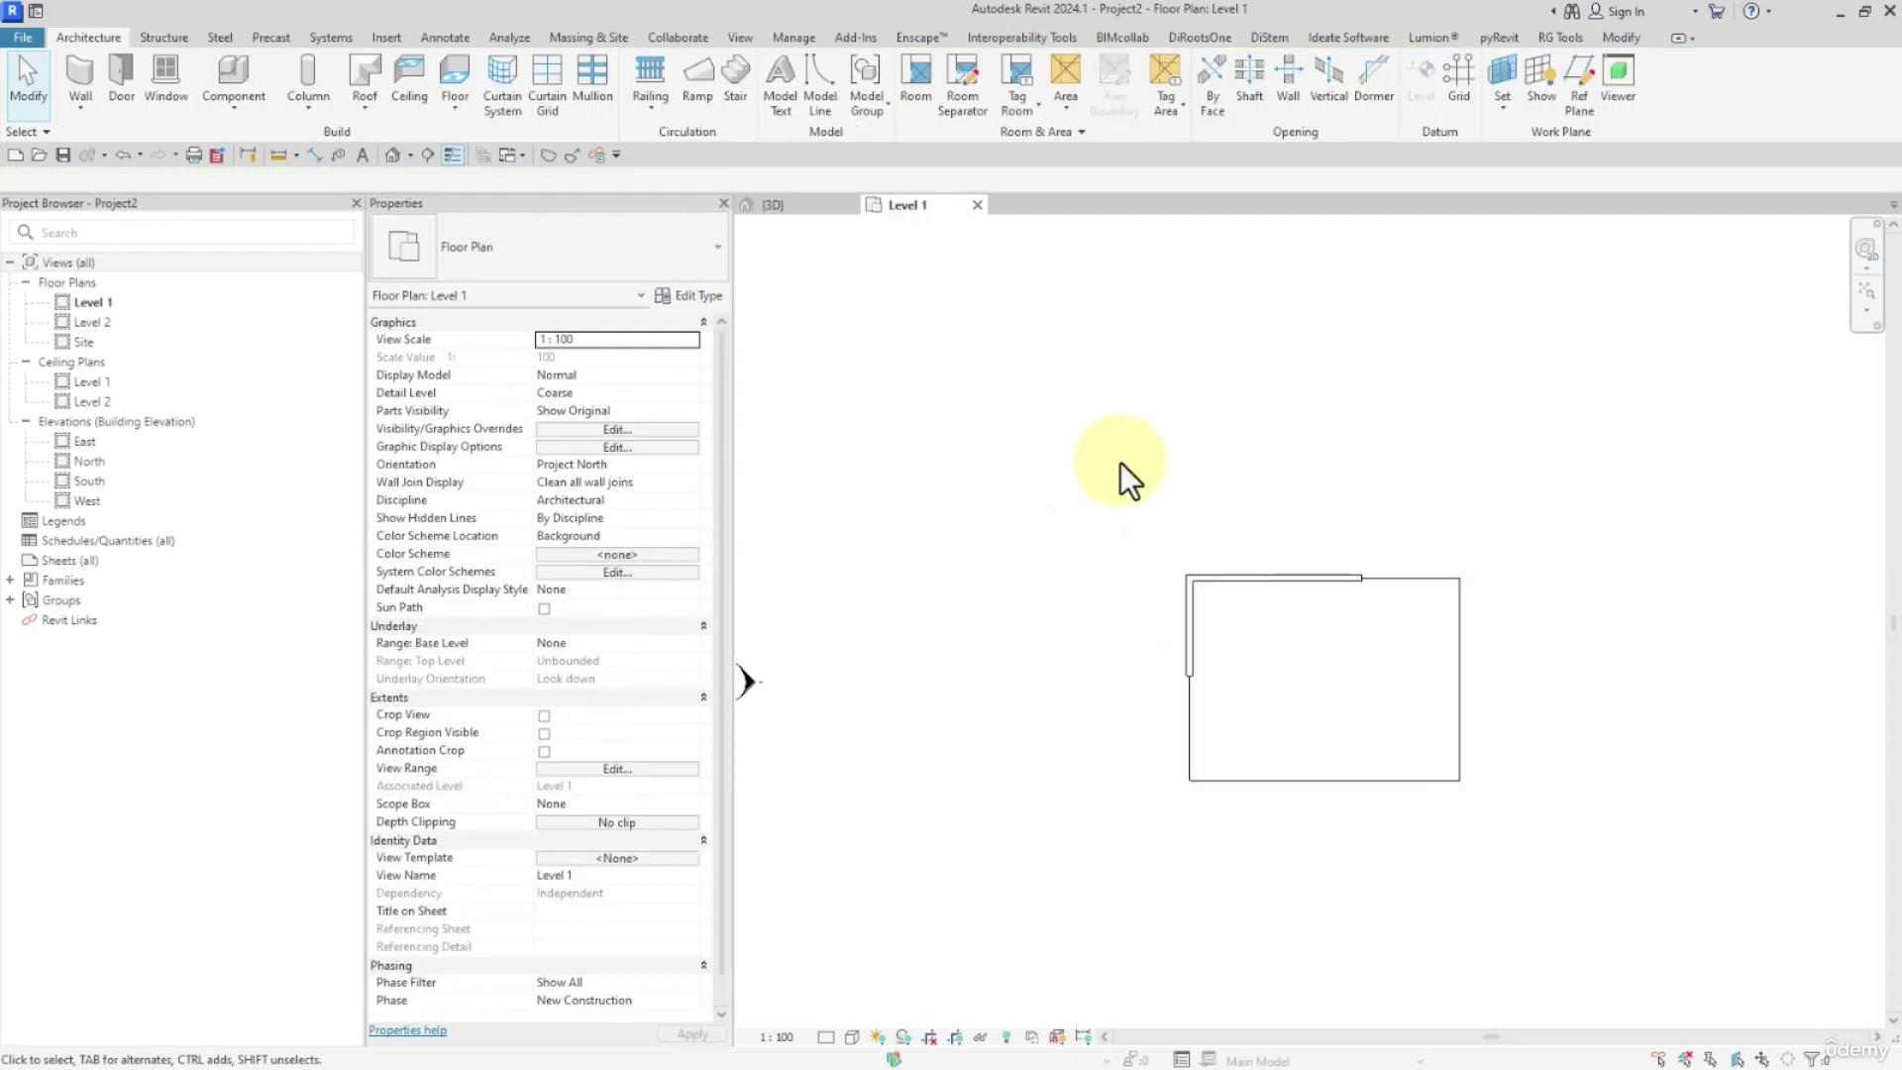
Load the IR-M-KITCHEN CABINET-01 family into the new project and place one instance against the horizontal wall in the inner corner
scroll(1179, 519, up, 2)
click(805, 206)
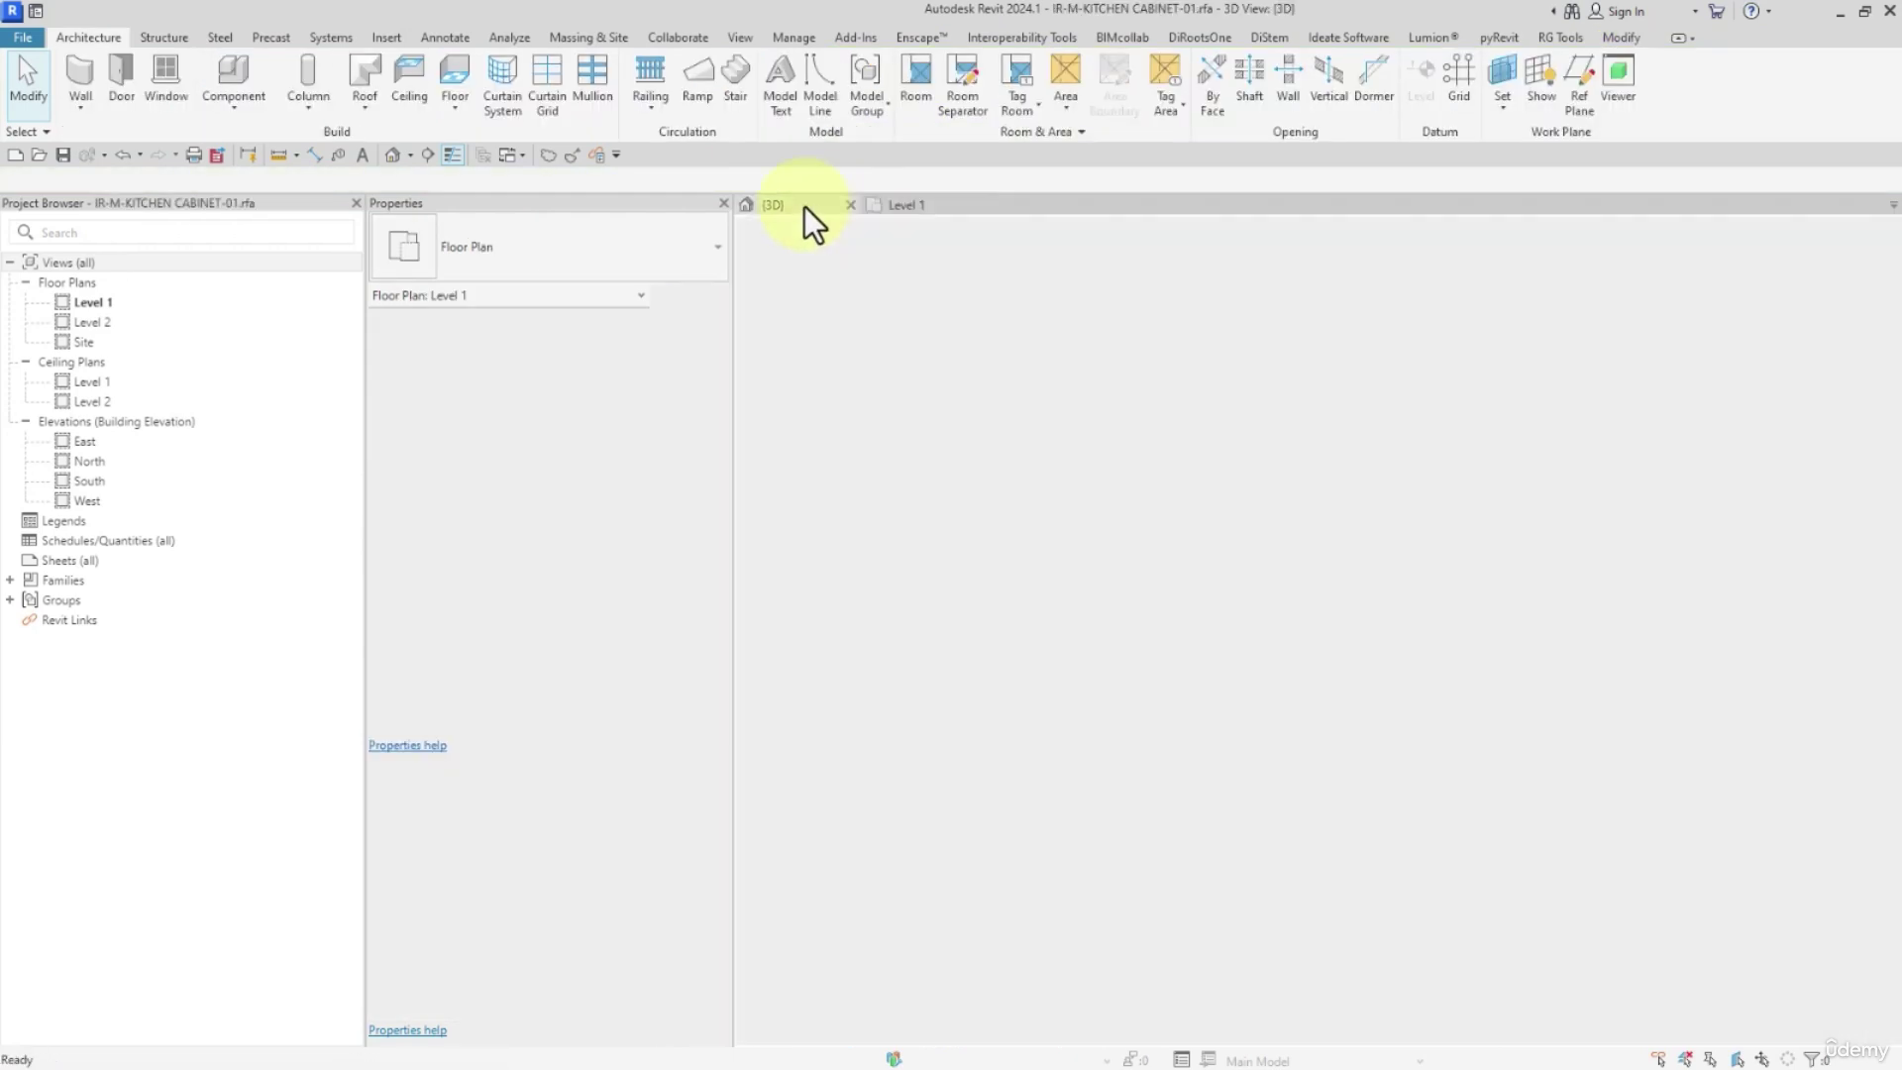
click(764, 77)
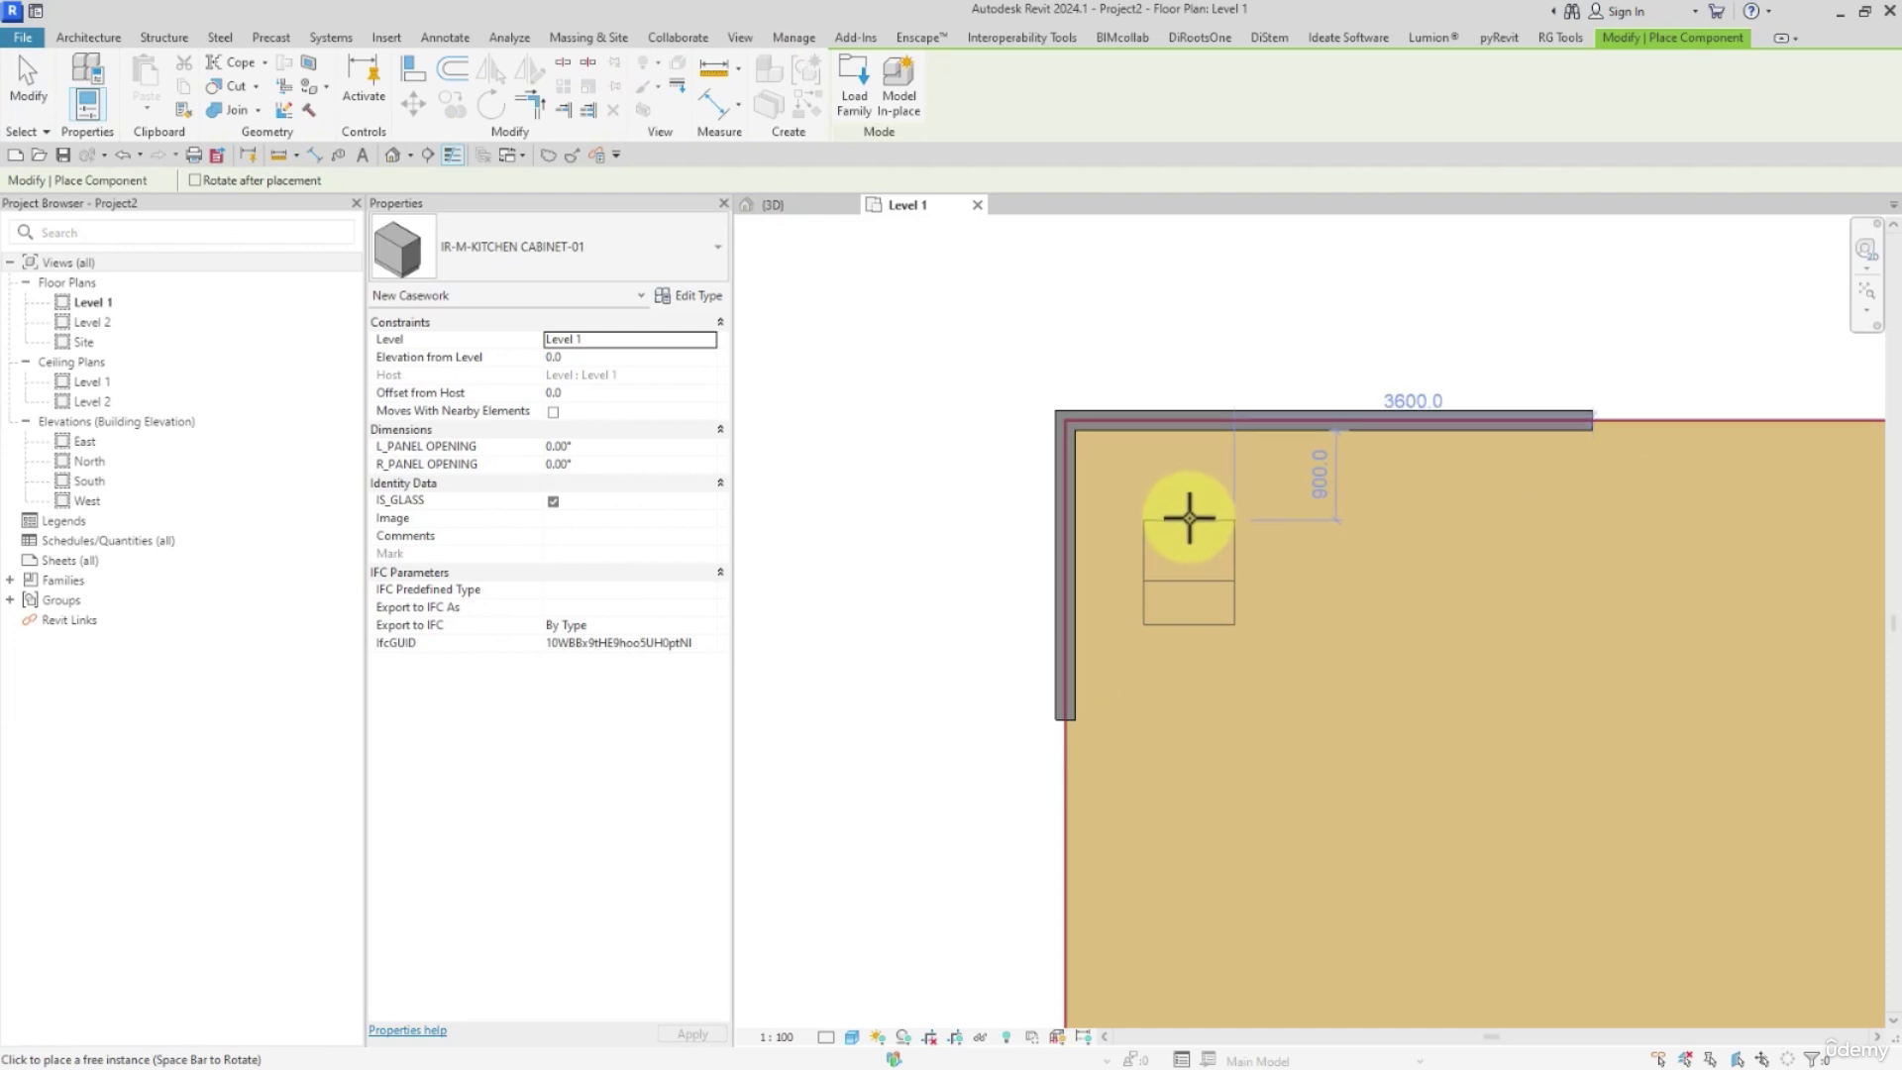
click(1132, 433)
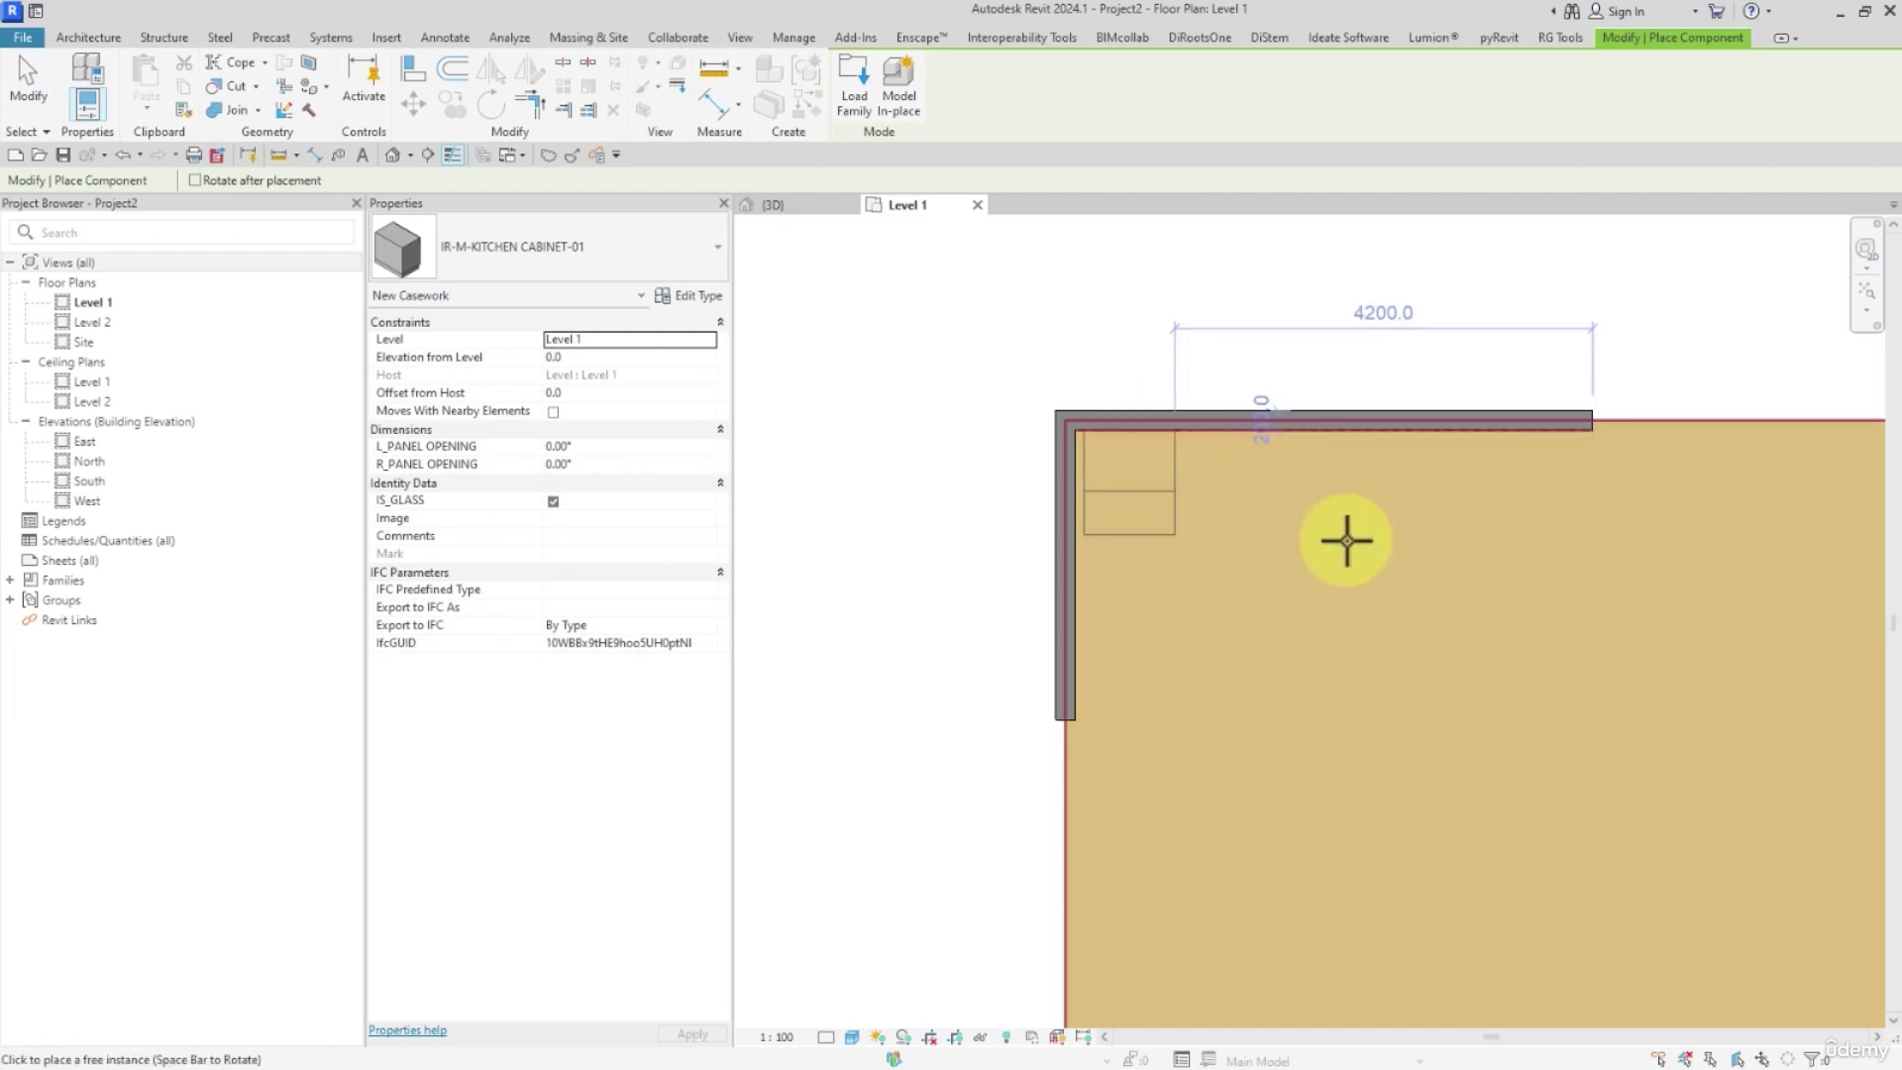
Finish placing the cabinet and check its plan linework at view scales 1:20 and 1:5
key(Escape)
key(Escape)
scroll(1151, 520, up, 2)
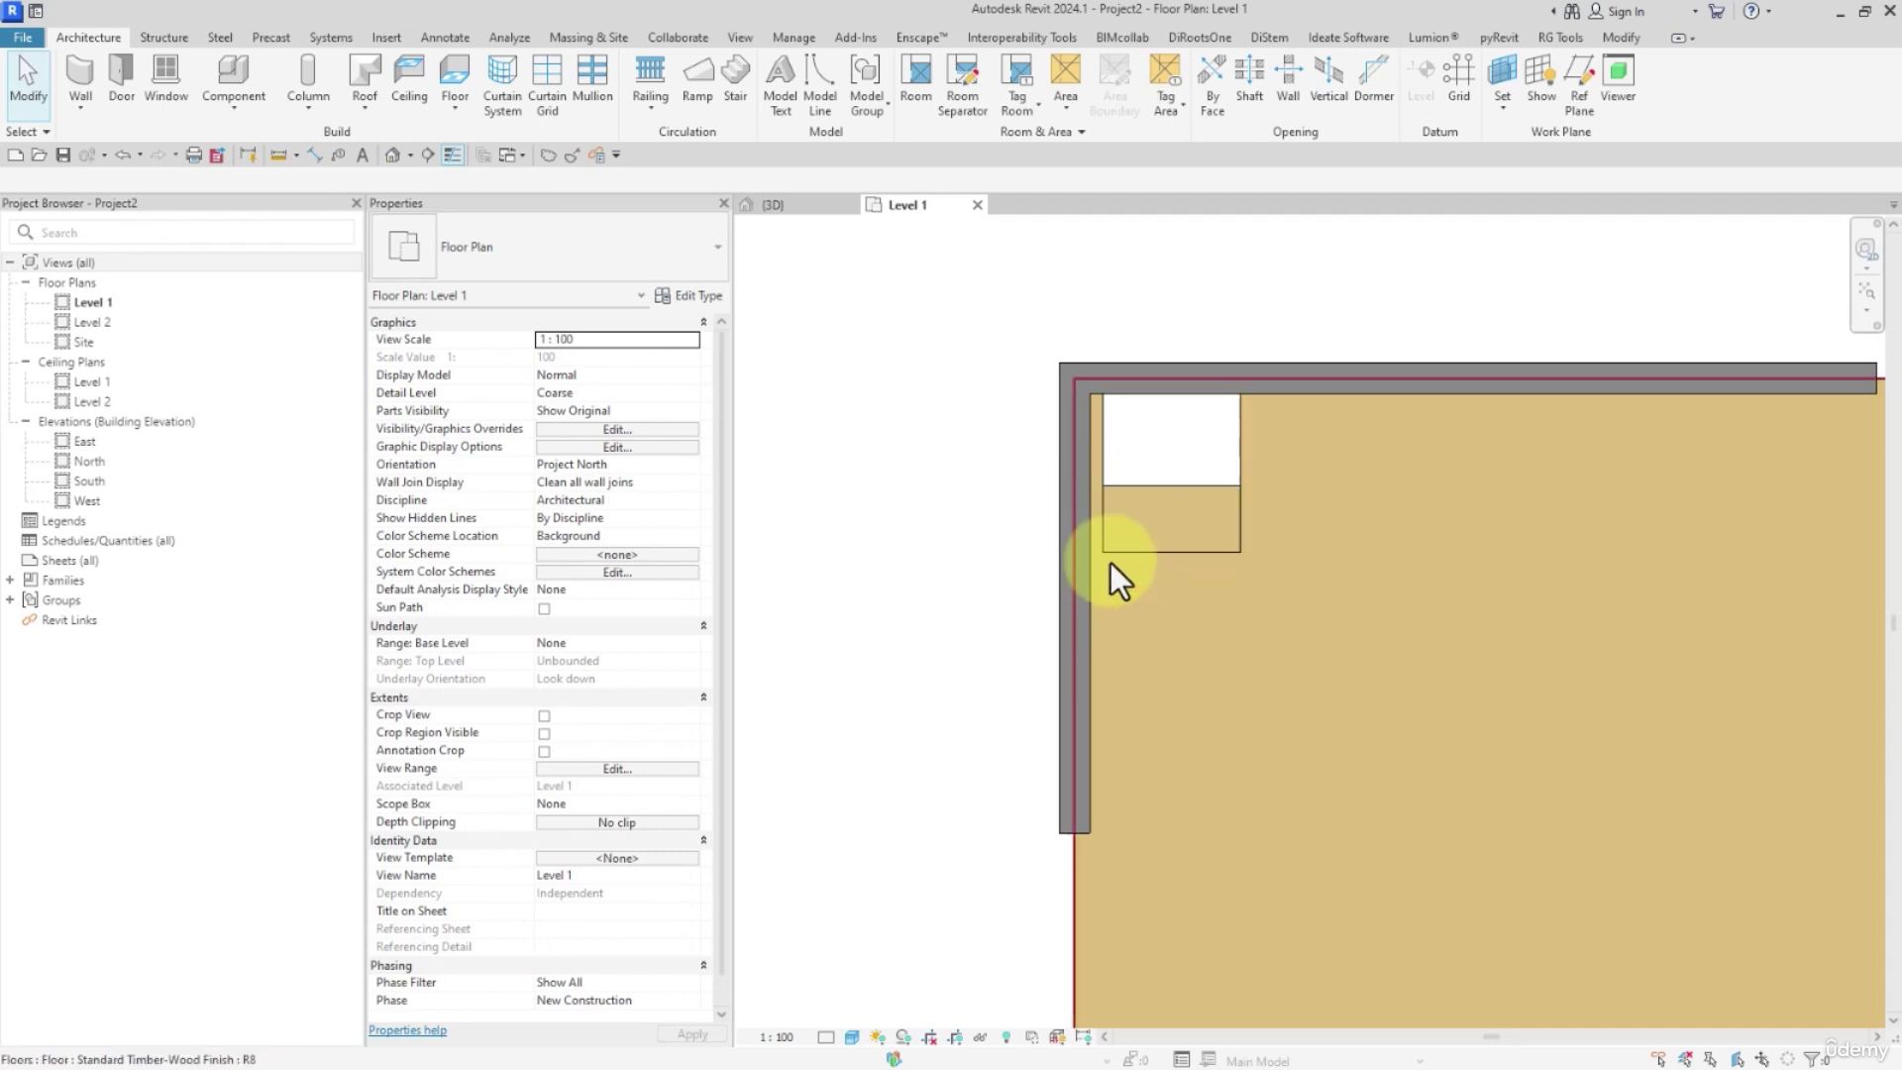
click(777, 1037)
click(810, 838)
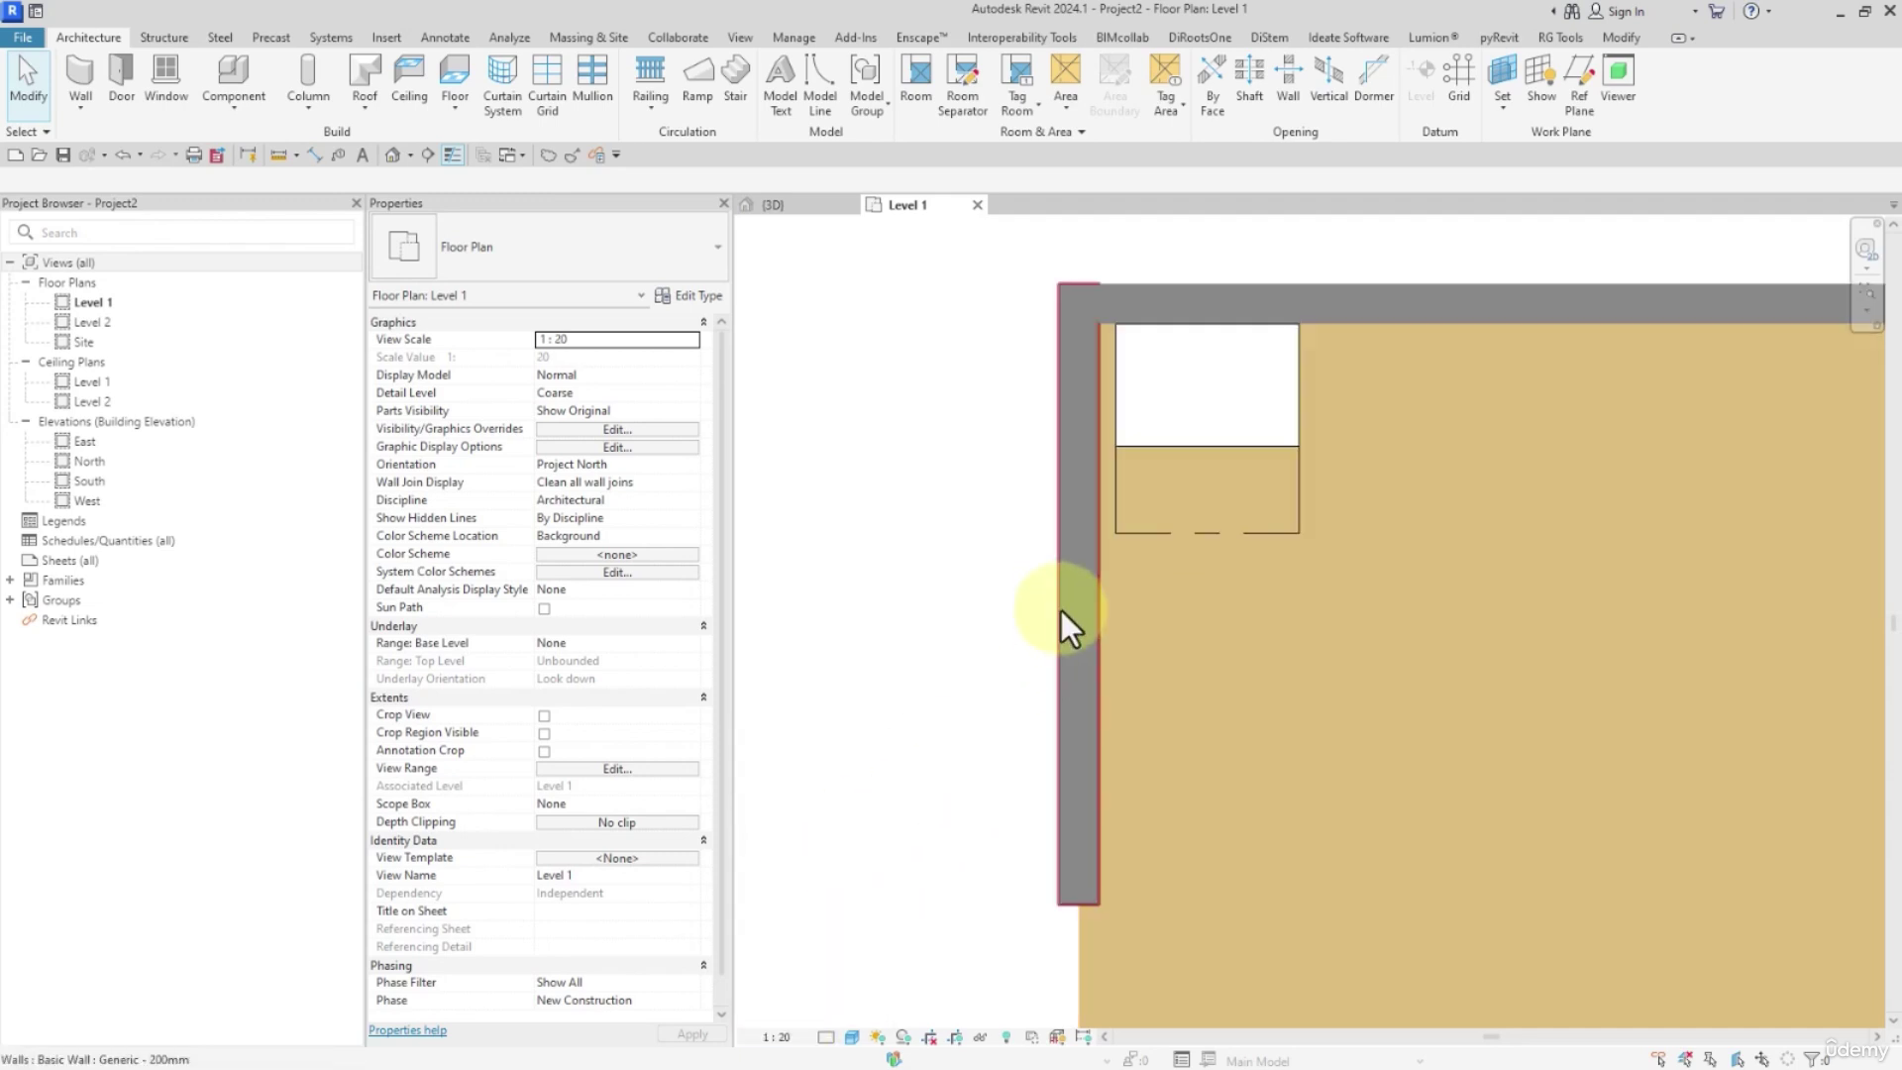
click(777, 1036)
click(809, 818)
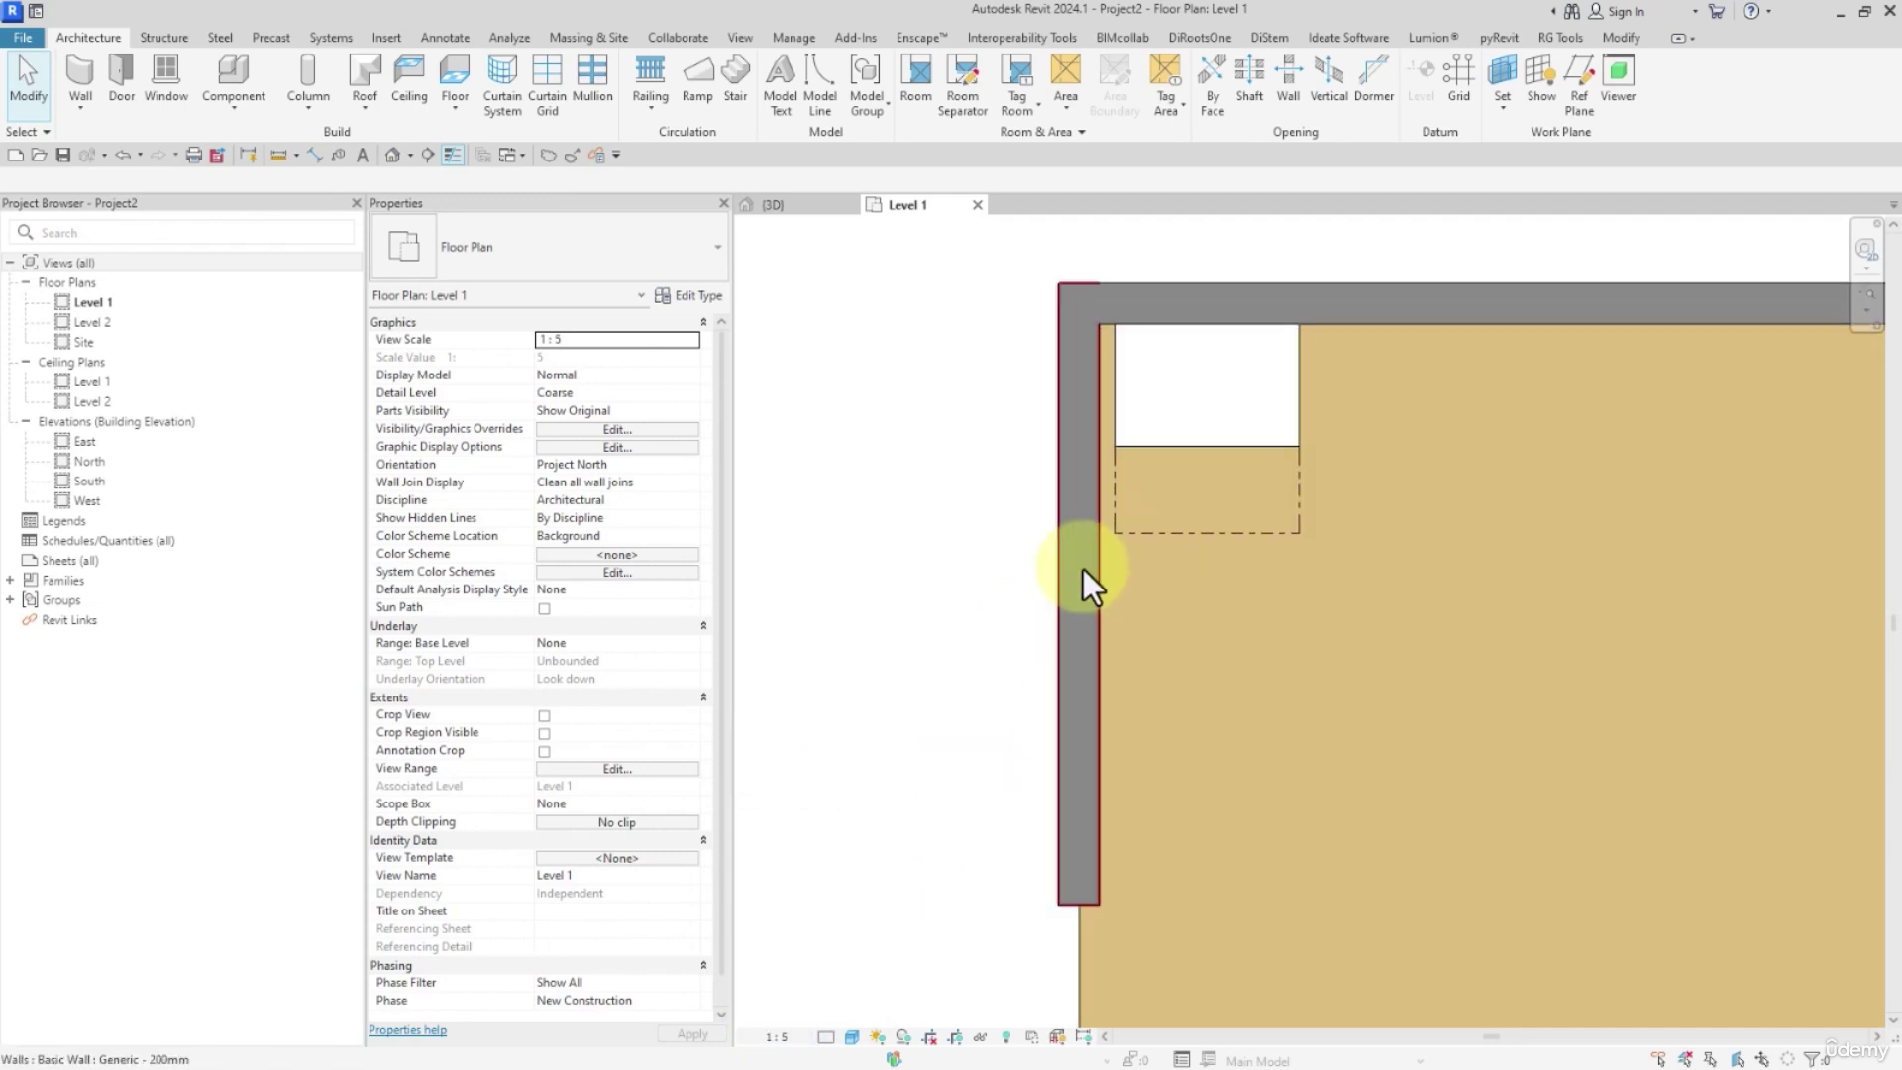
In the cabinet family's Ref. Level plan, inspect the subcategory of the panel swing lines in front of the cabinet
click(788, 208)
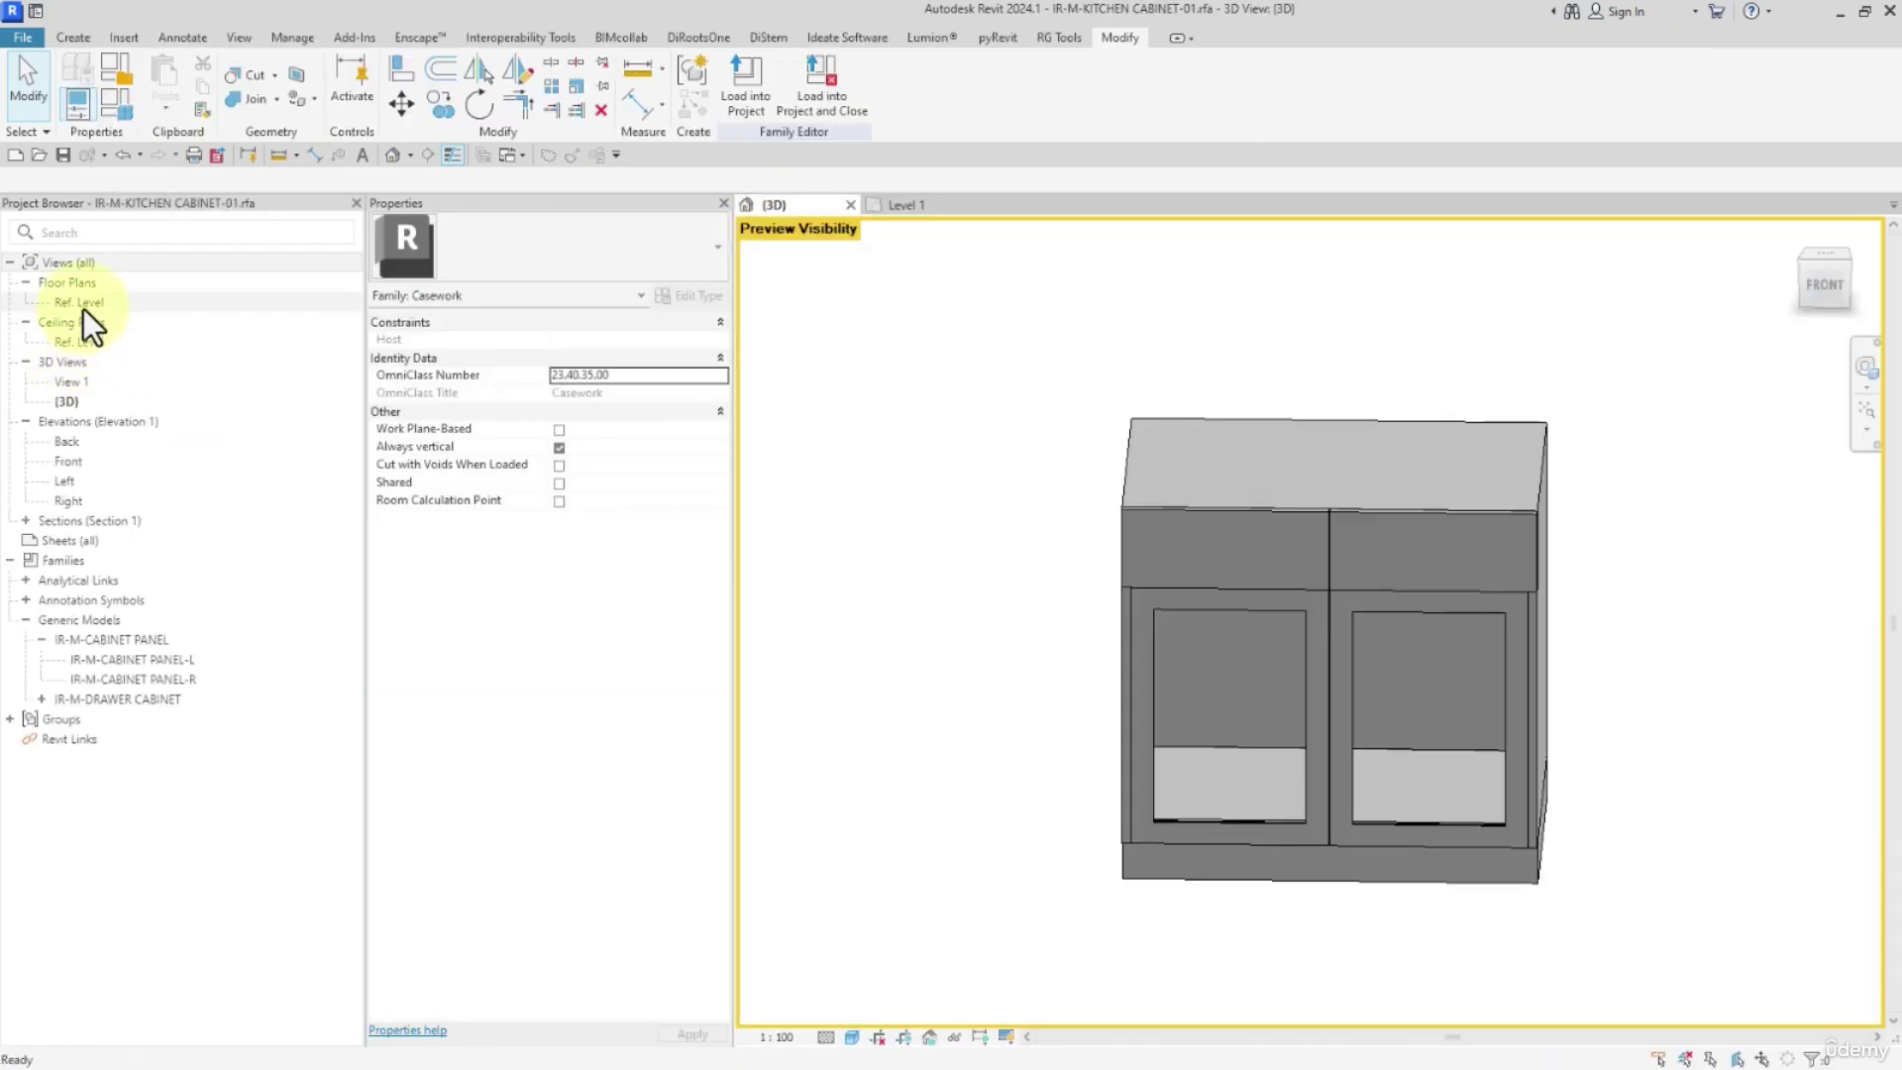
double_click(83, 307)
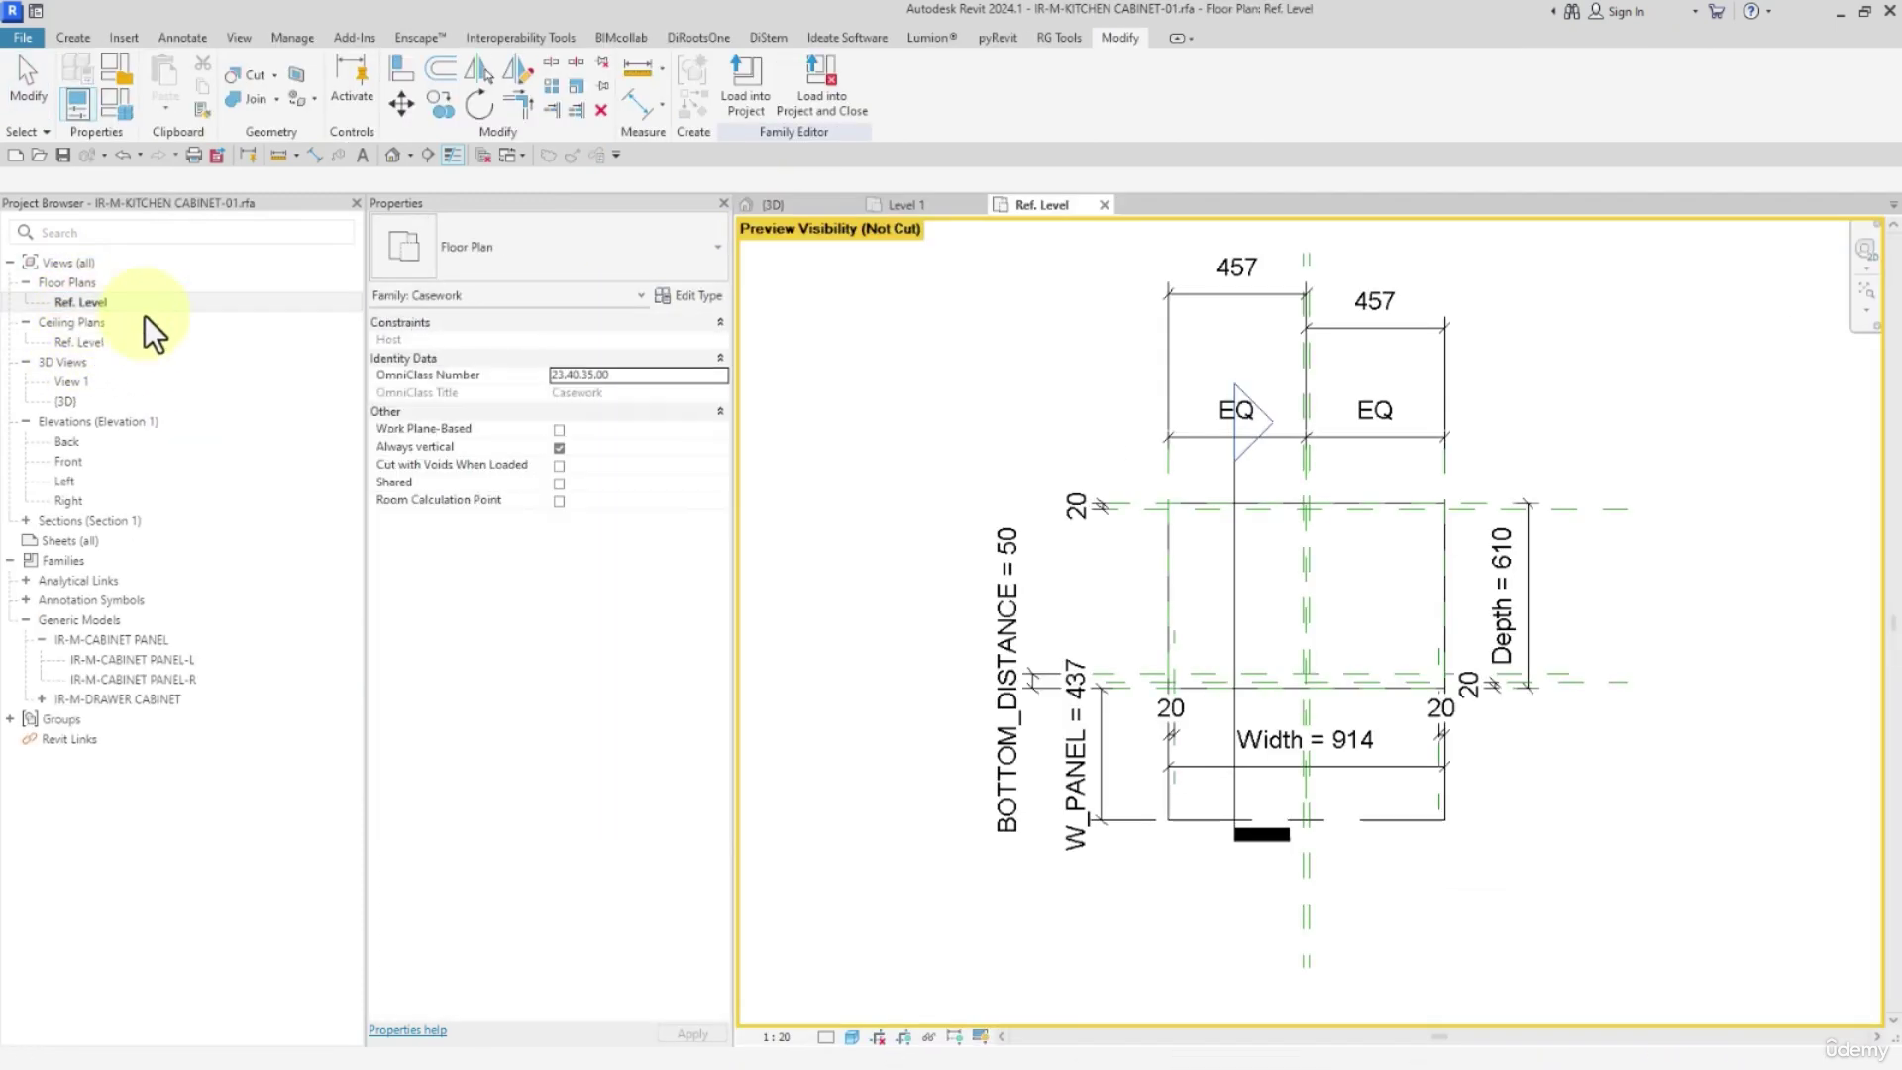
click(1173, 811)
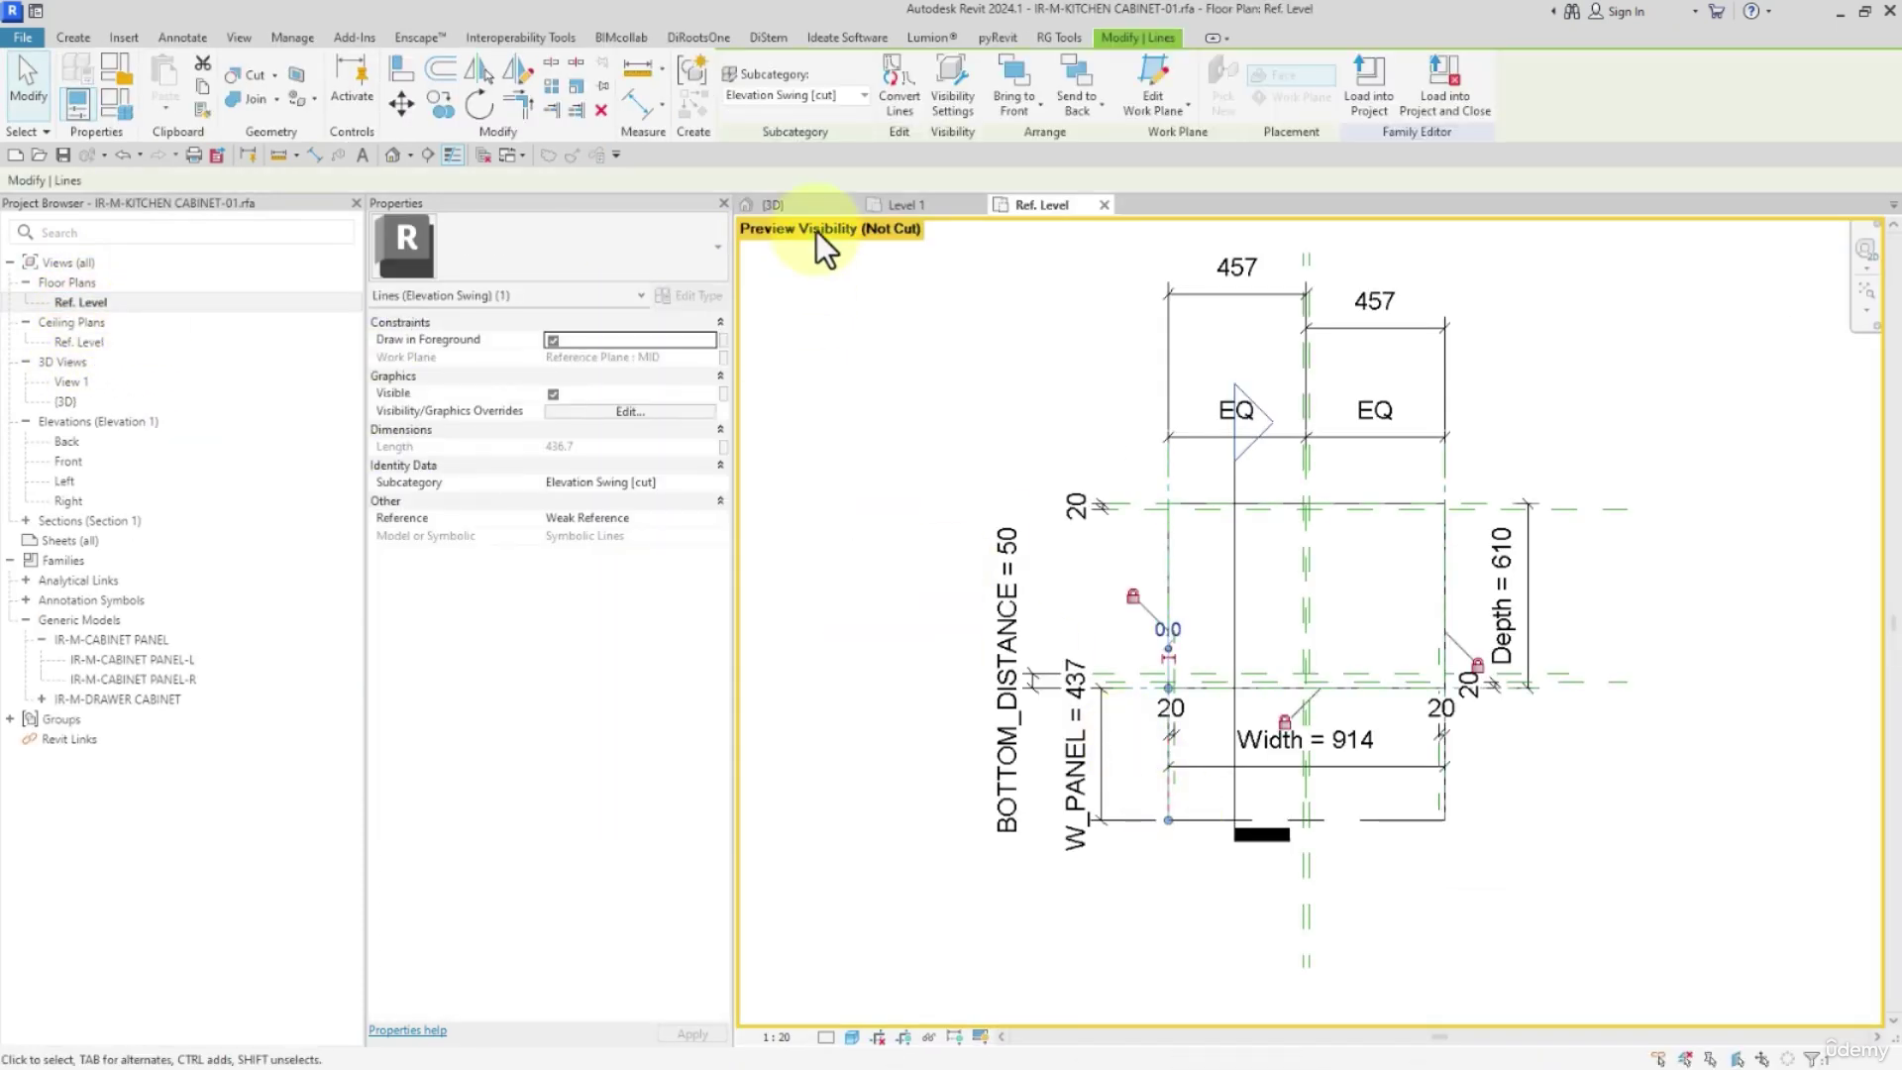
ctrl+click(1251, 818)
click(985, 352)
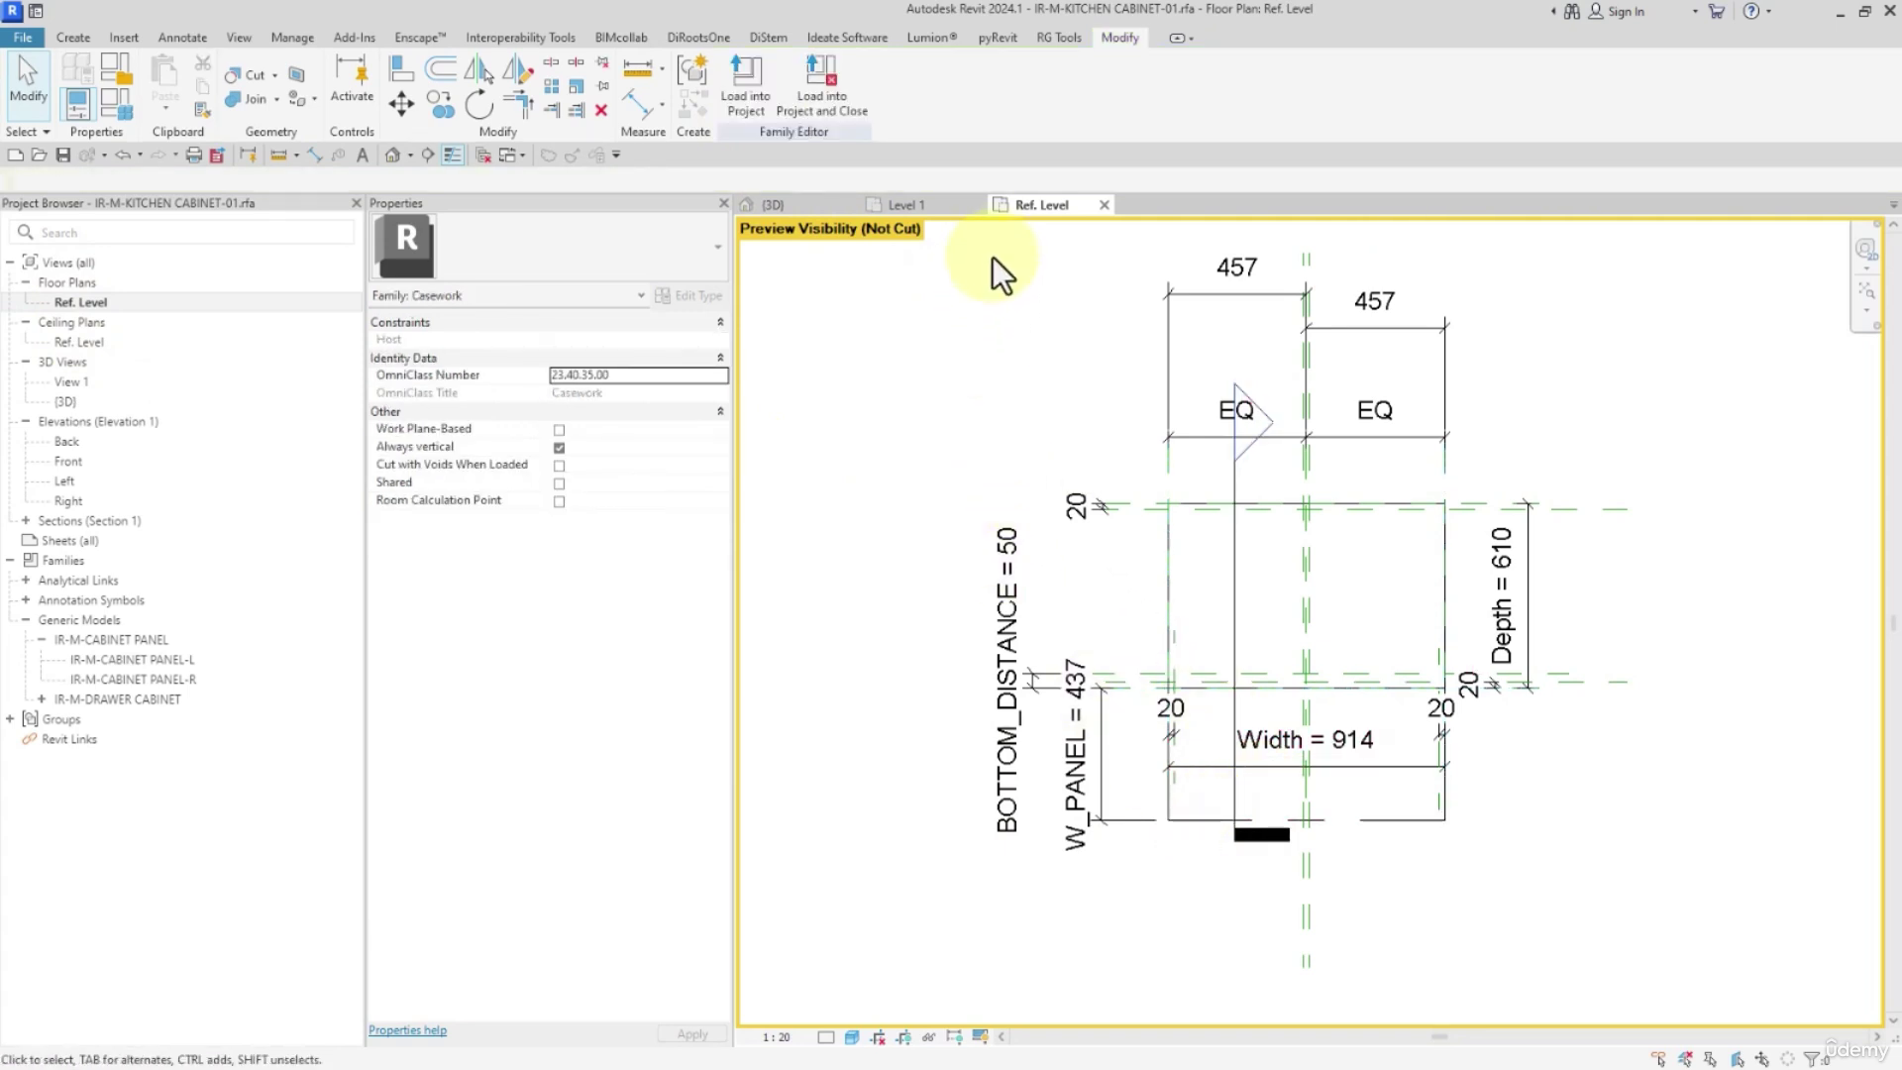
Return to the project's Level 1 floor plan and set its view scale to 1:100
click(817, 206)
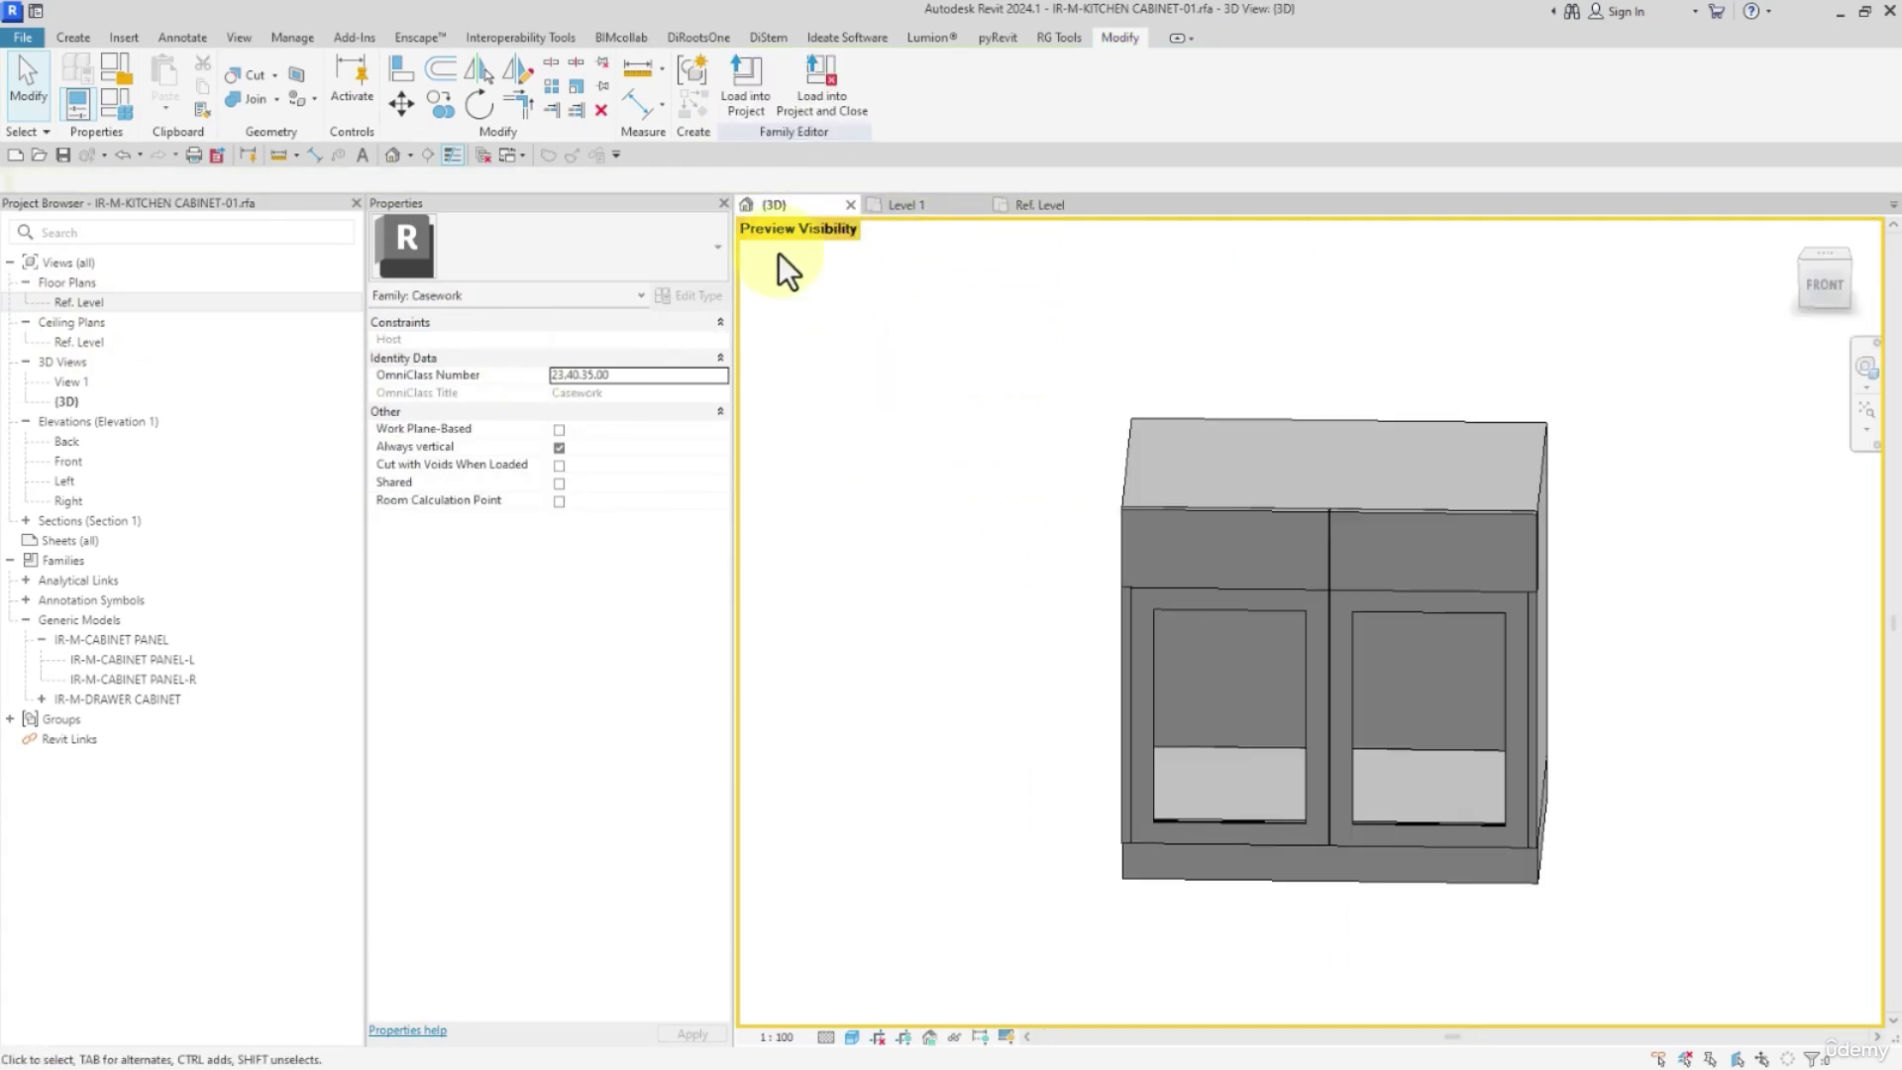
click(953, 204)
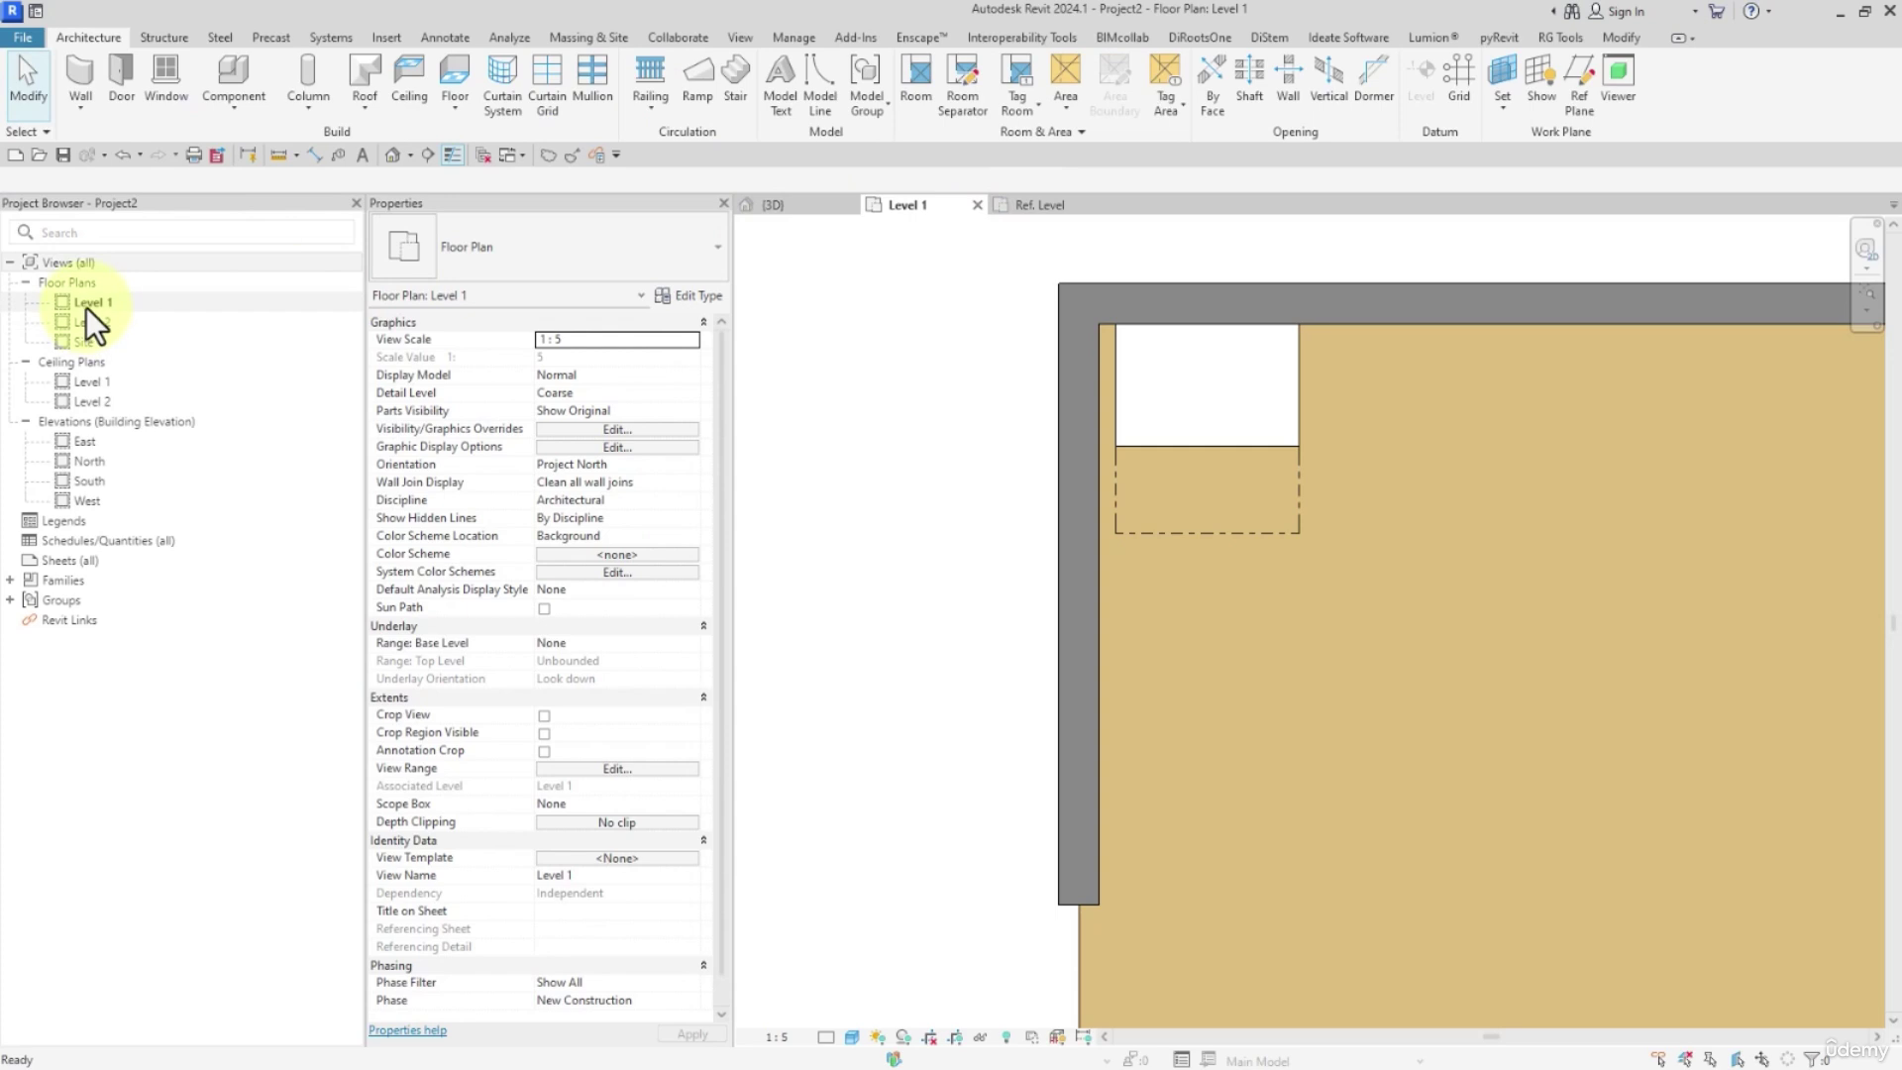
click(781, 1038)
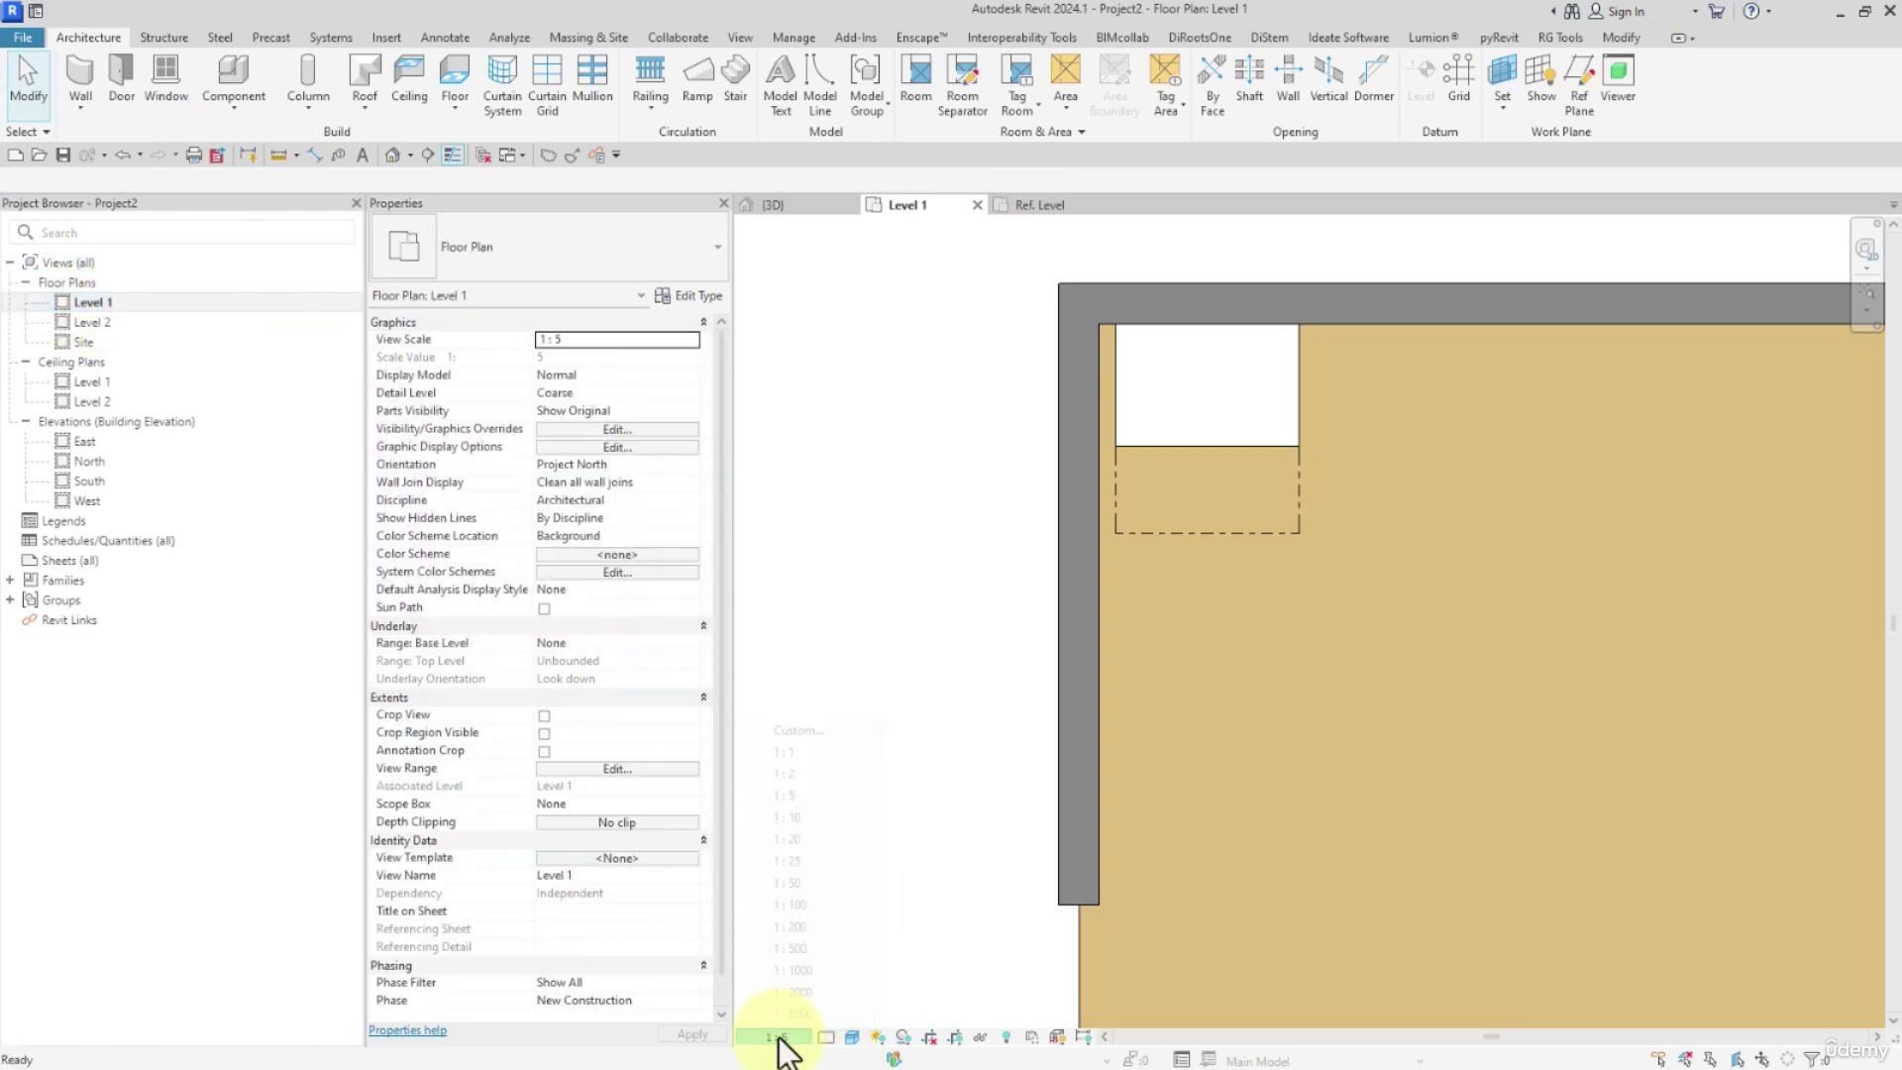
click(793, 905)
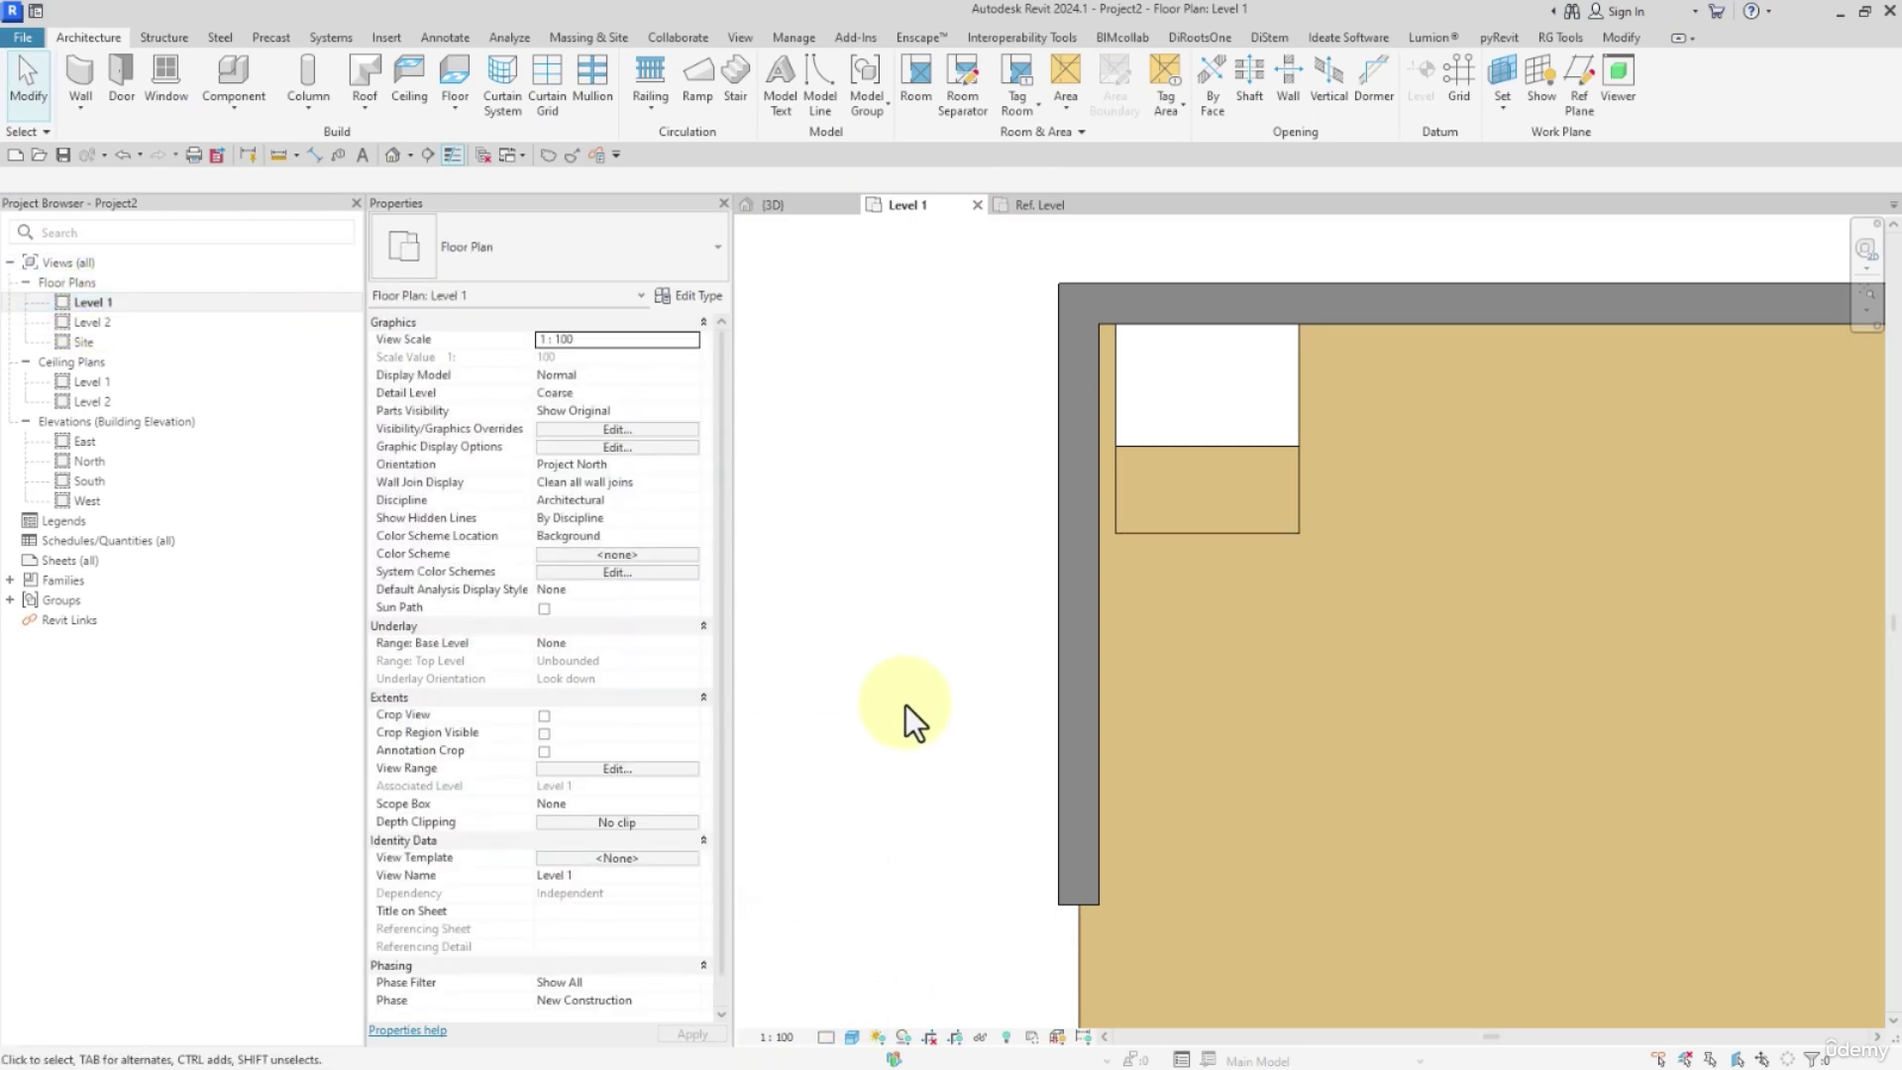
Filter the project's Object Styles by CAS and check the line pattern of the Casework subcategory Elevation Swing
click(796, 38)
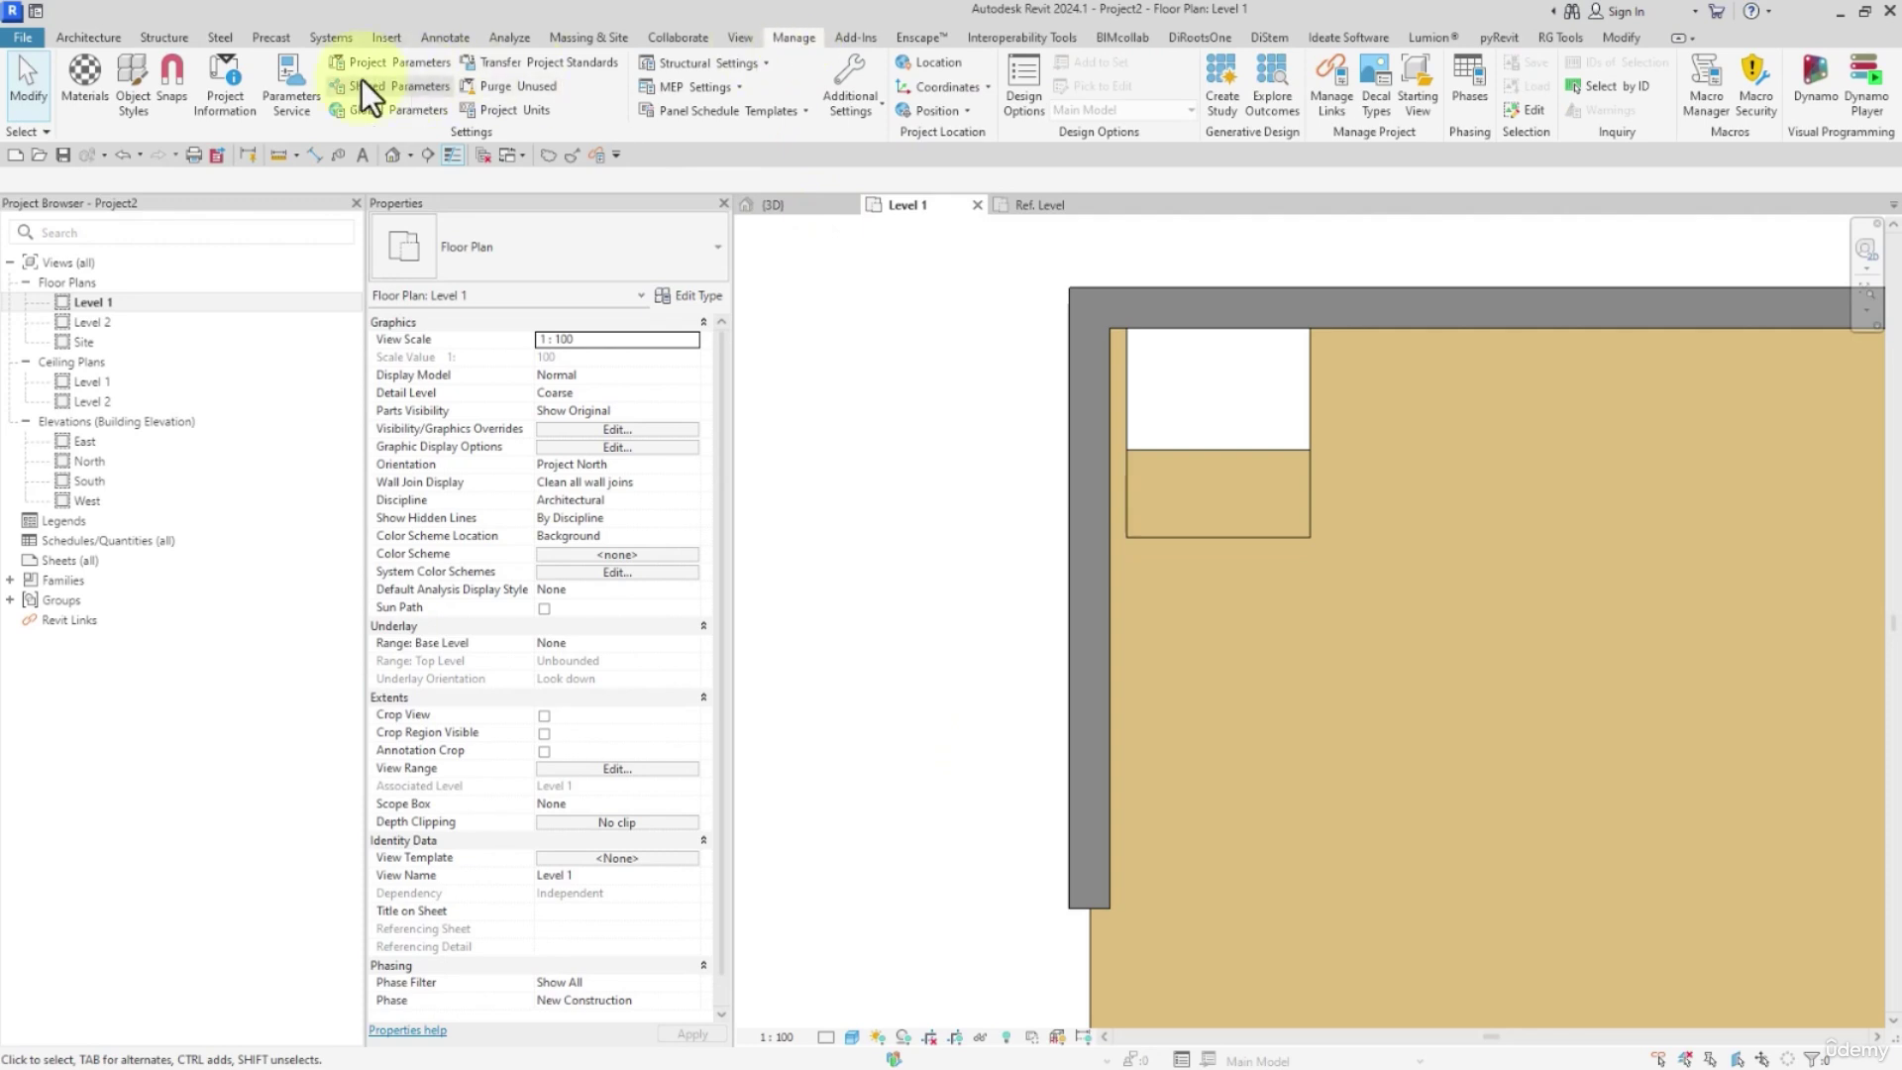
click(135, 66)
click(634, 130)
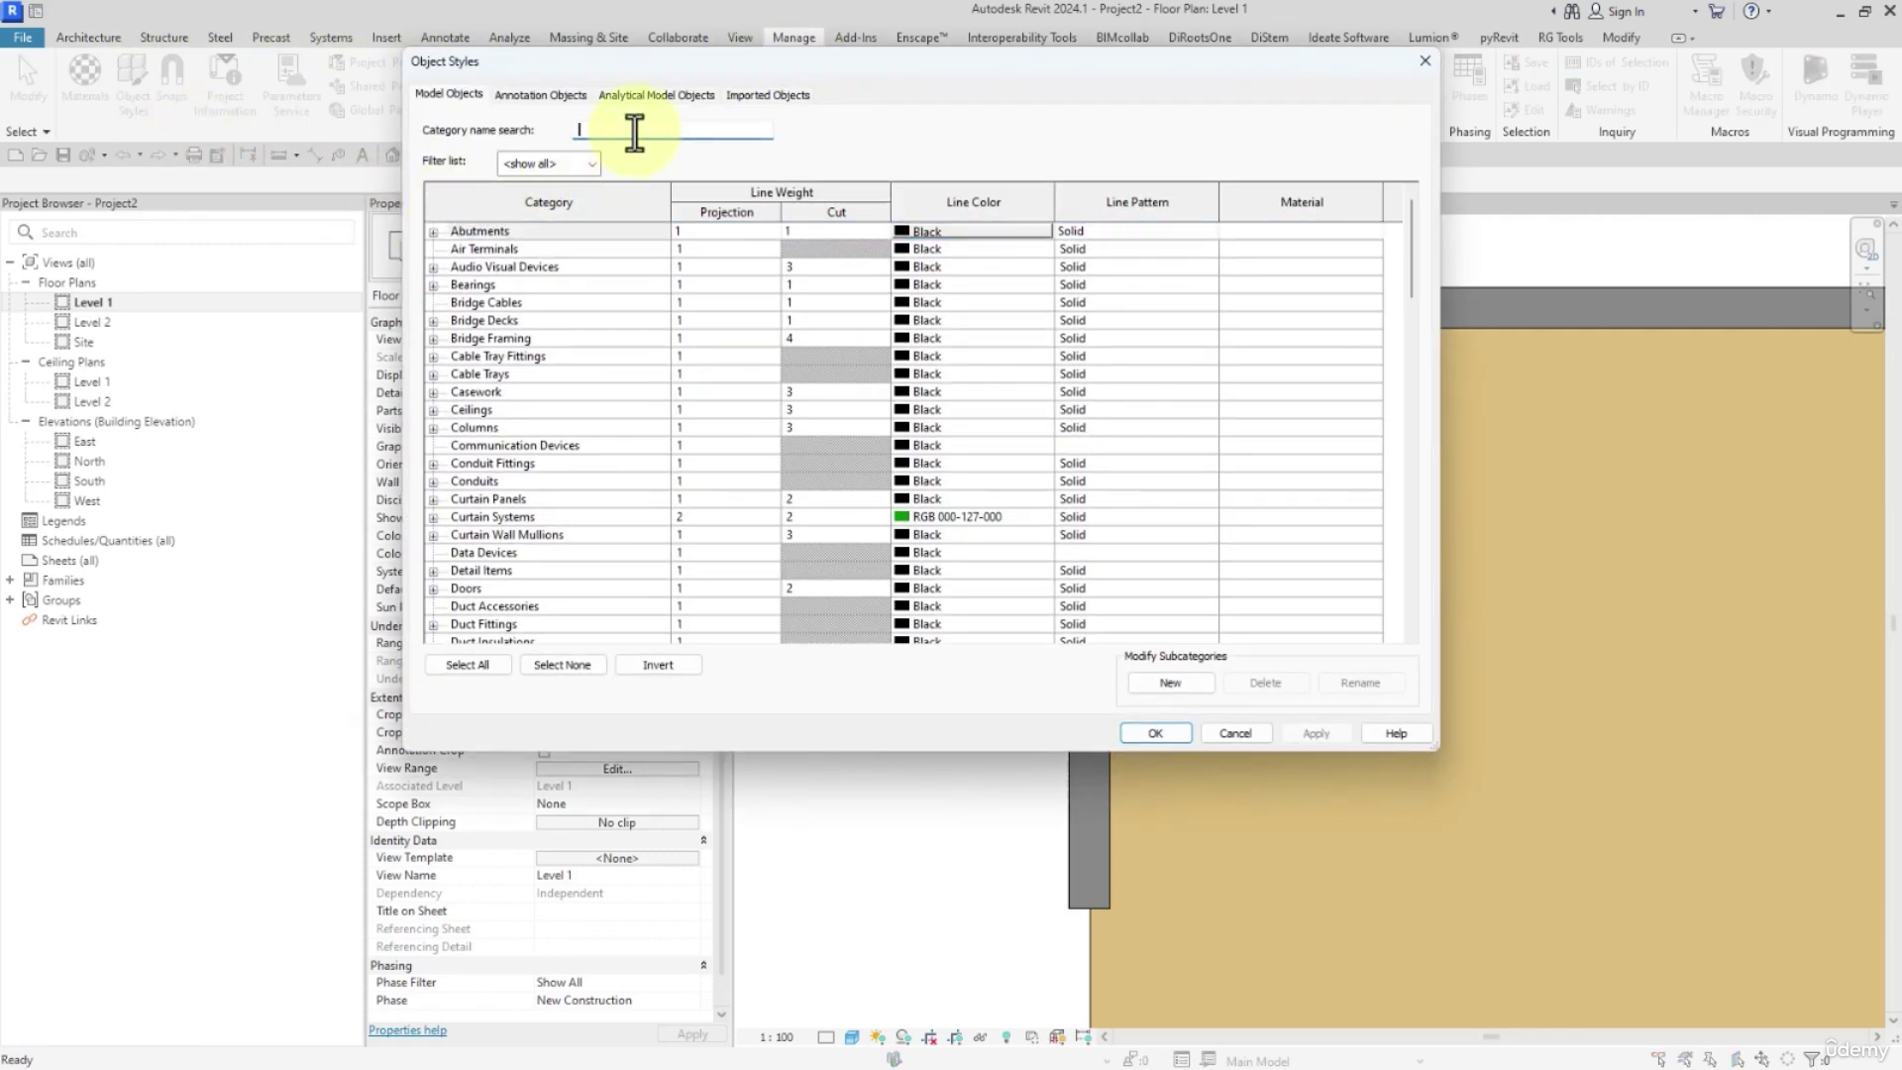
text(CAD)
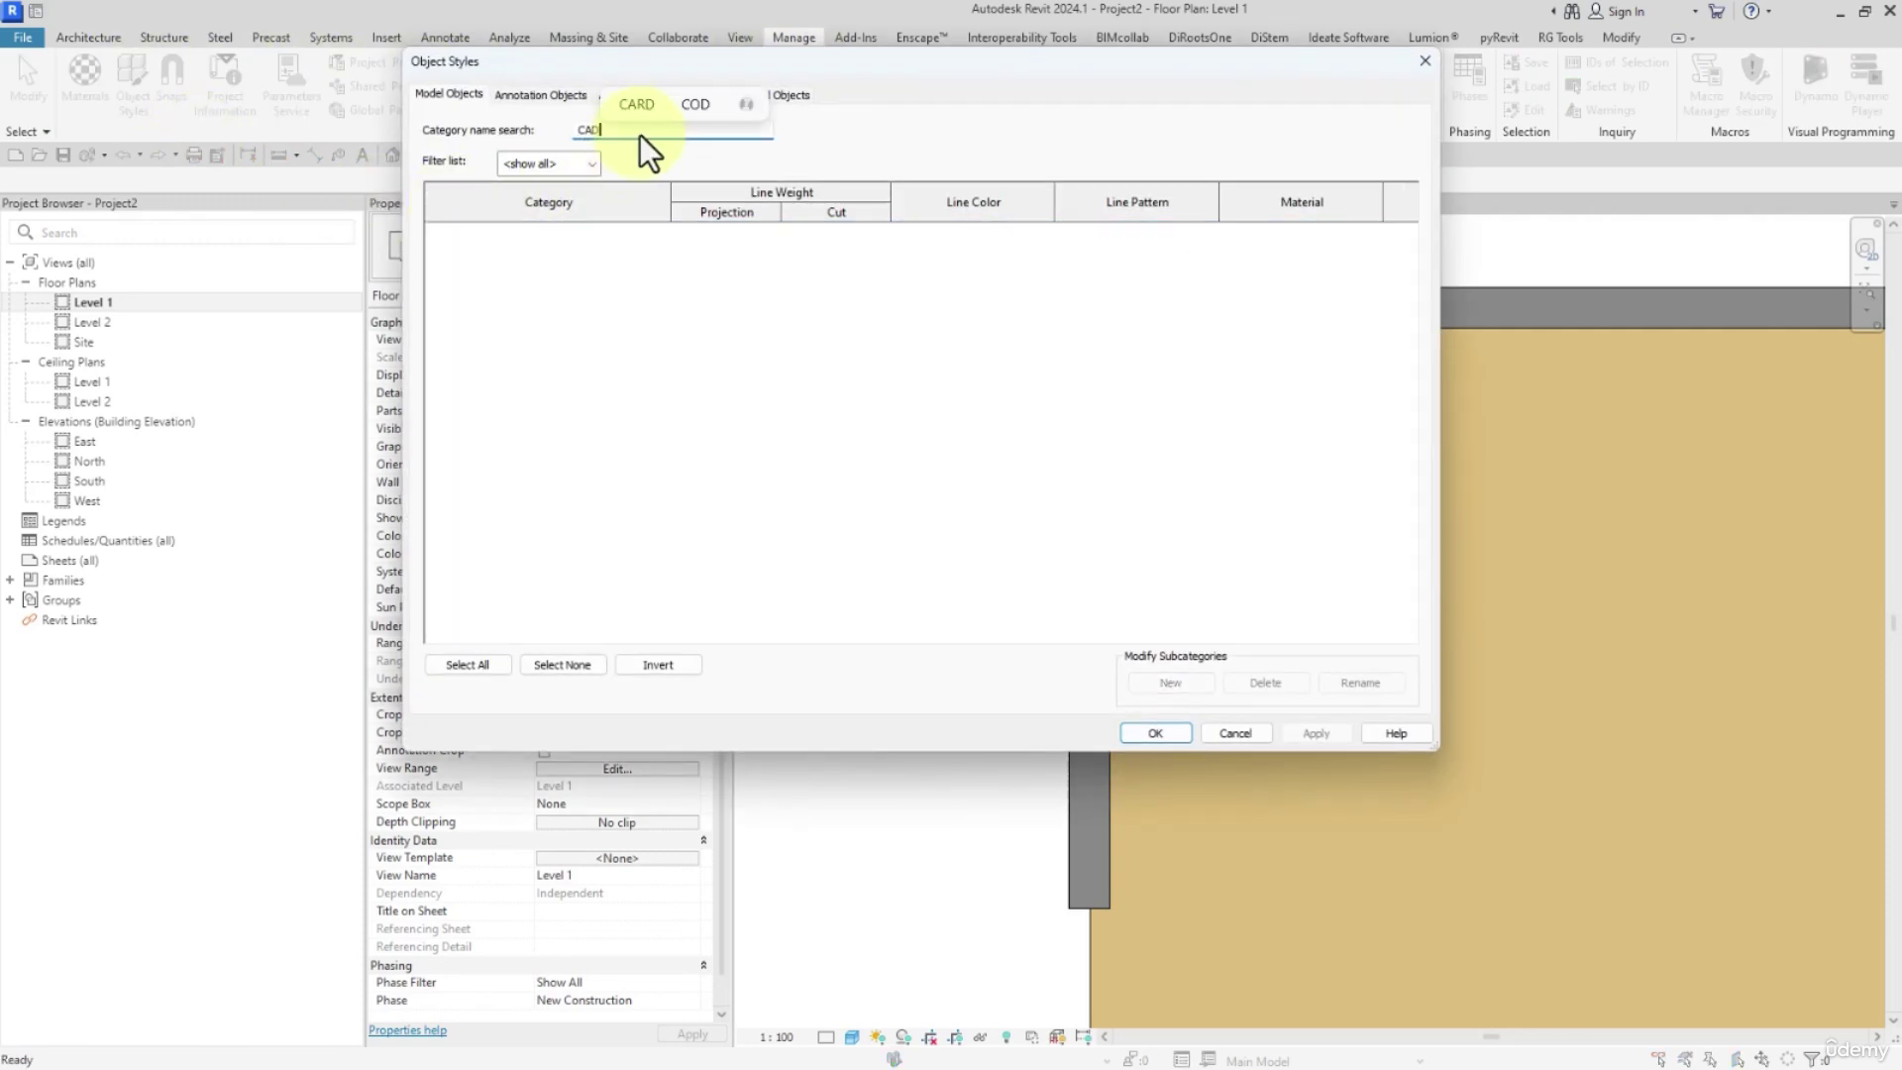
key(BackSpace)
text(SWO)
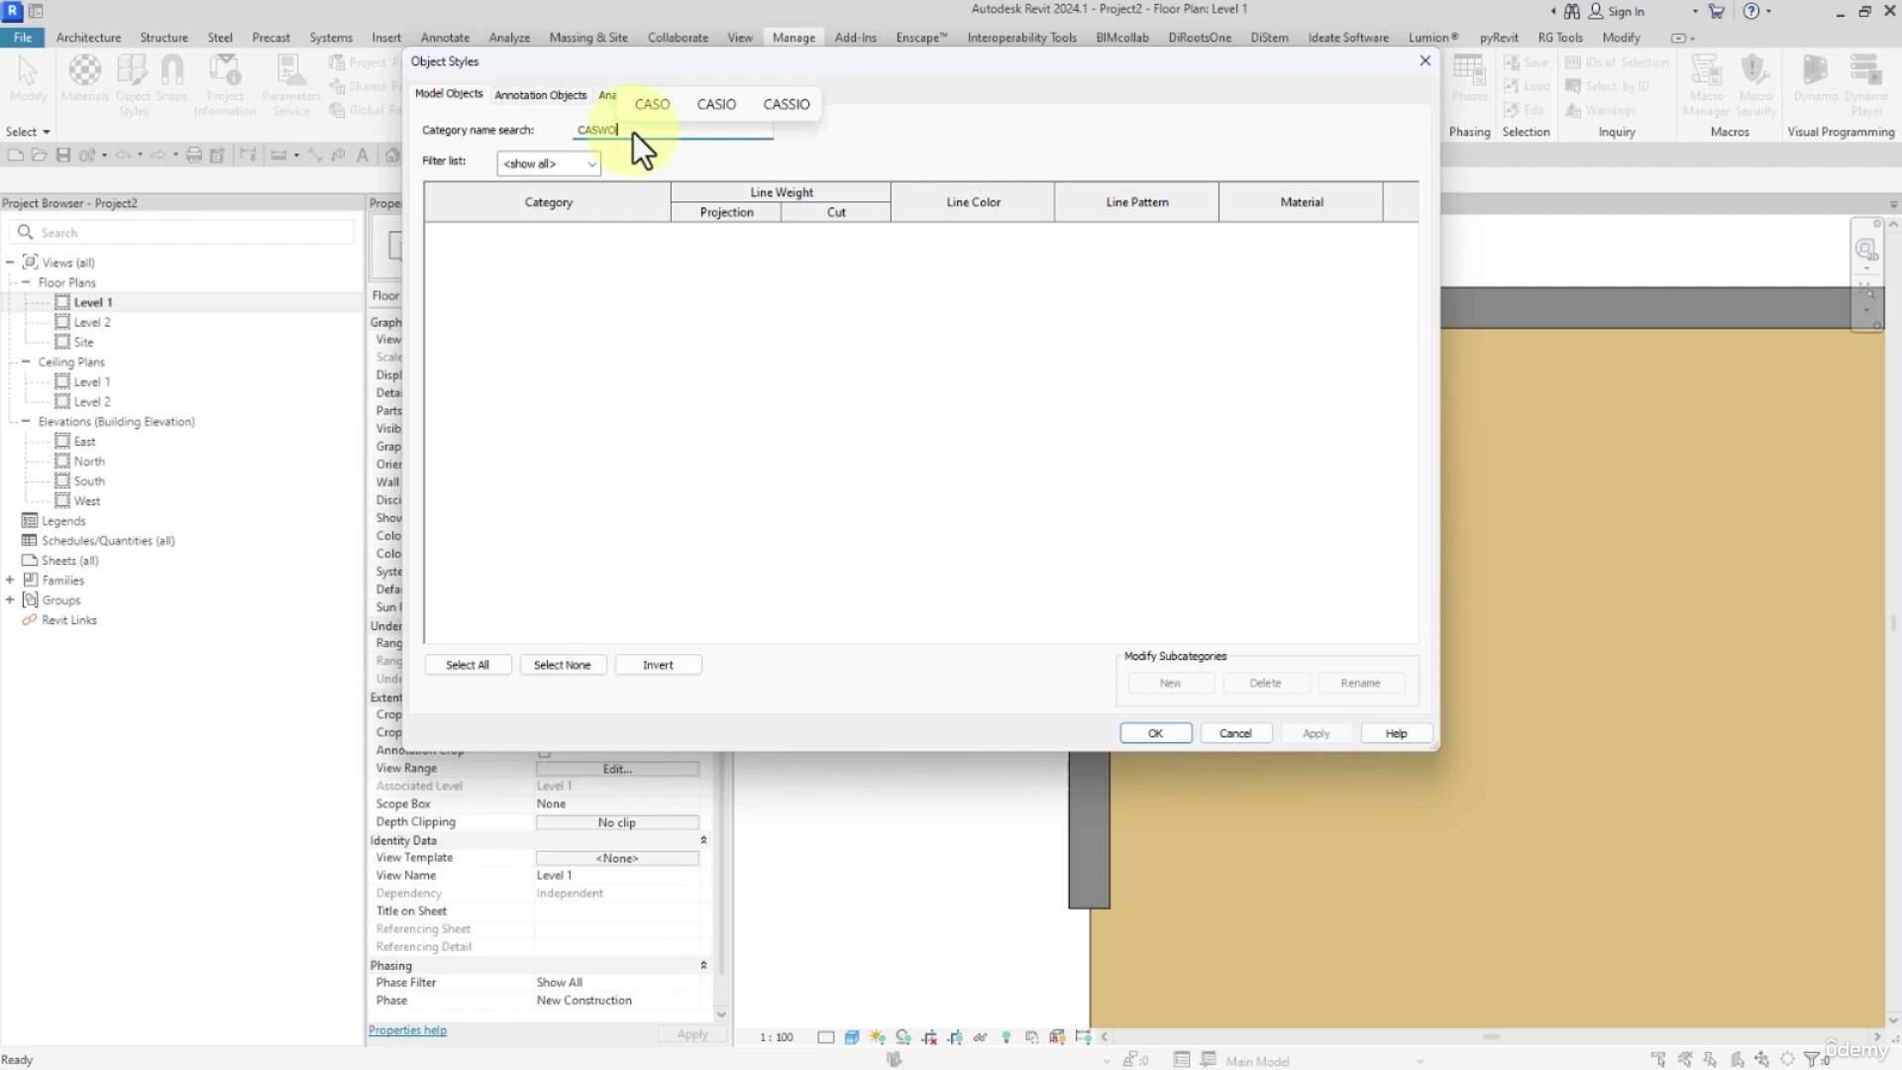
key(BackSpace)
key(BackSpace)
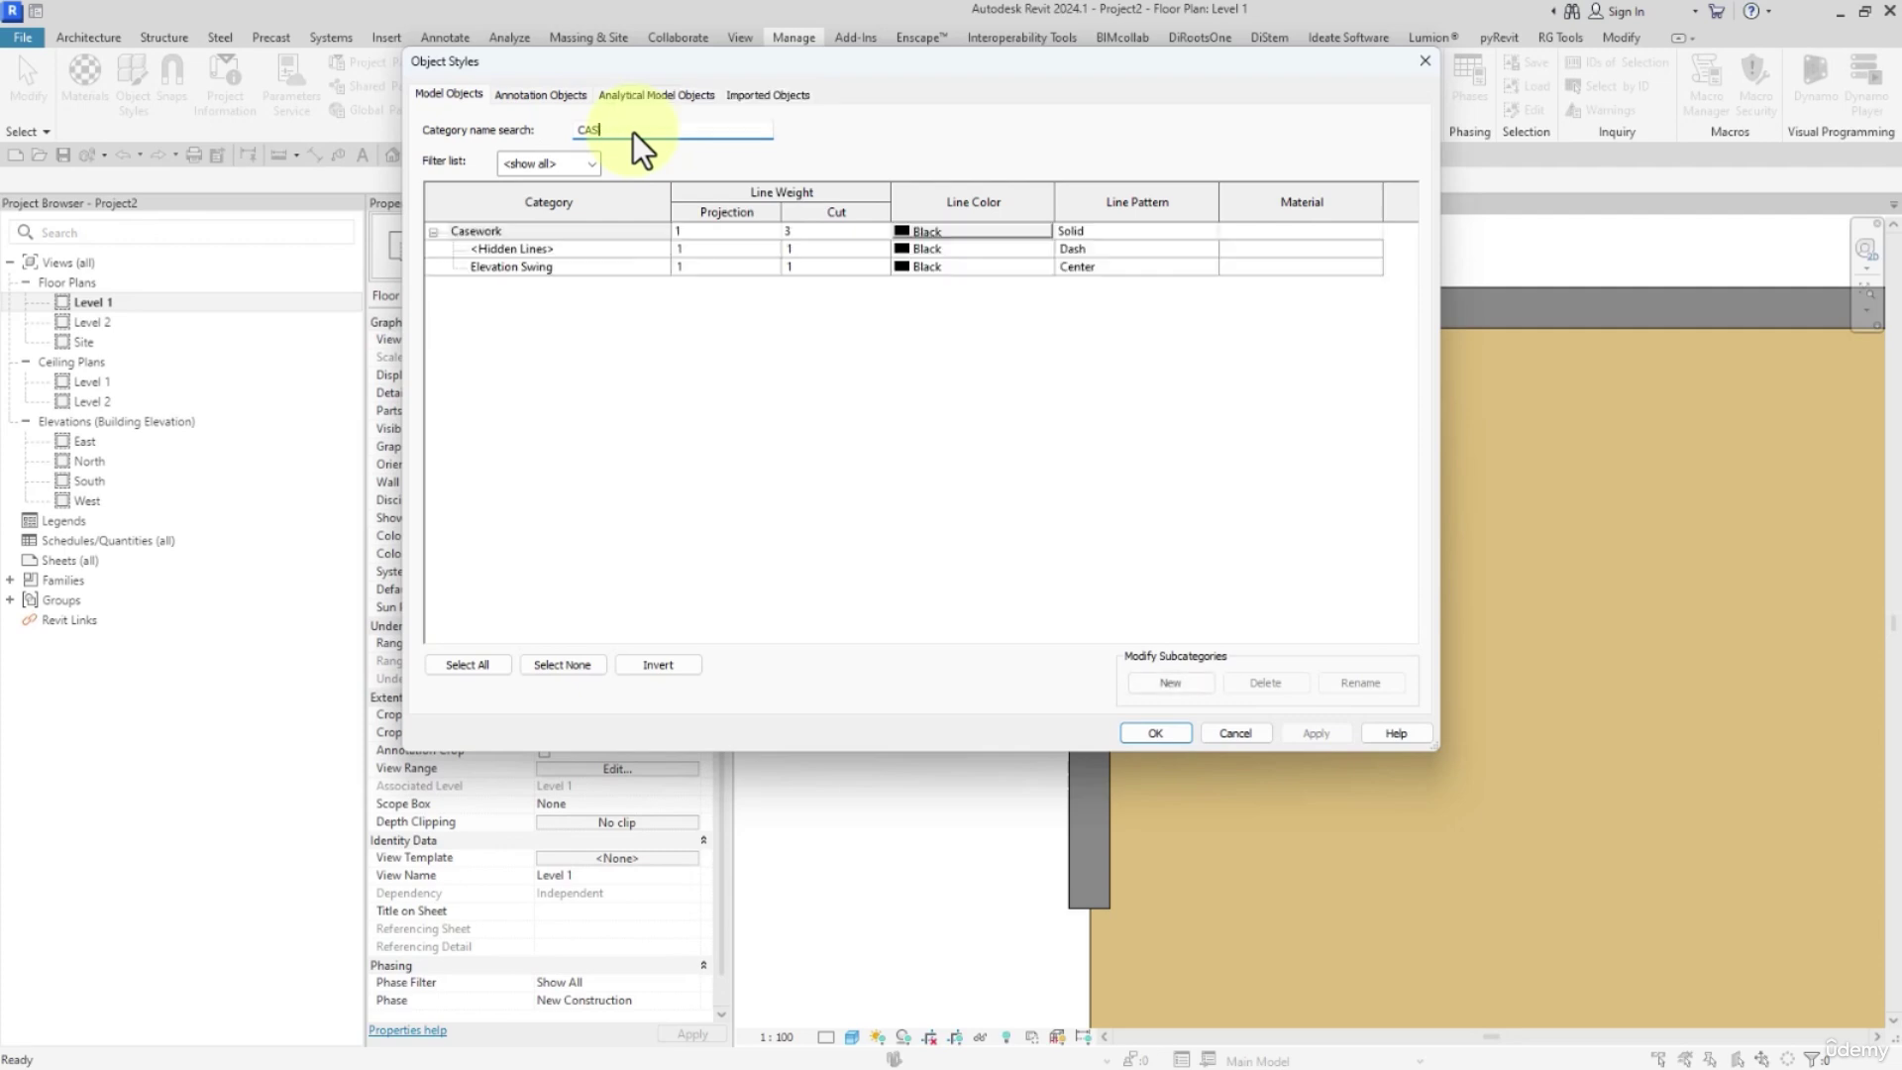
click(561, 268)
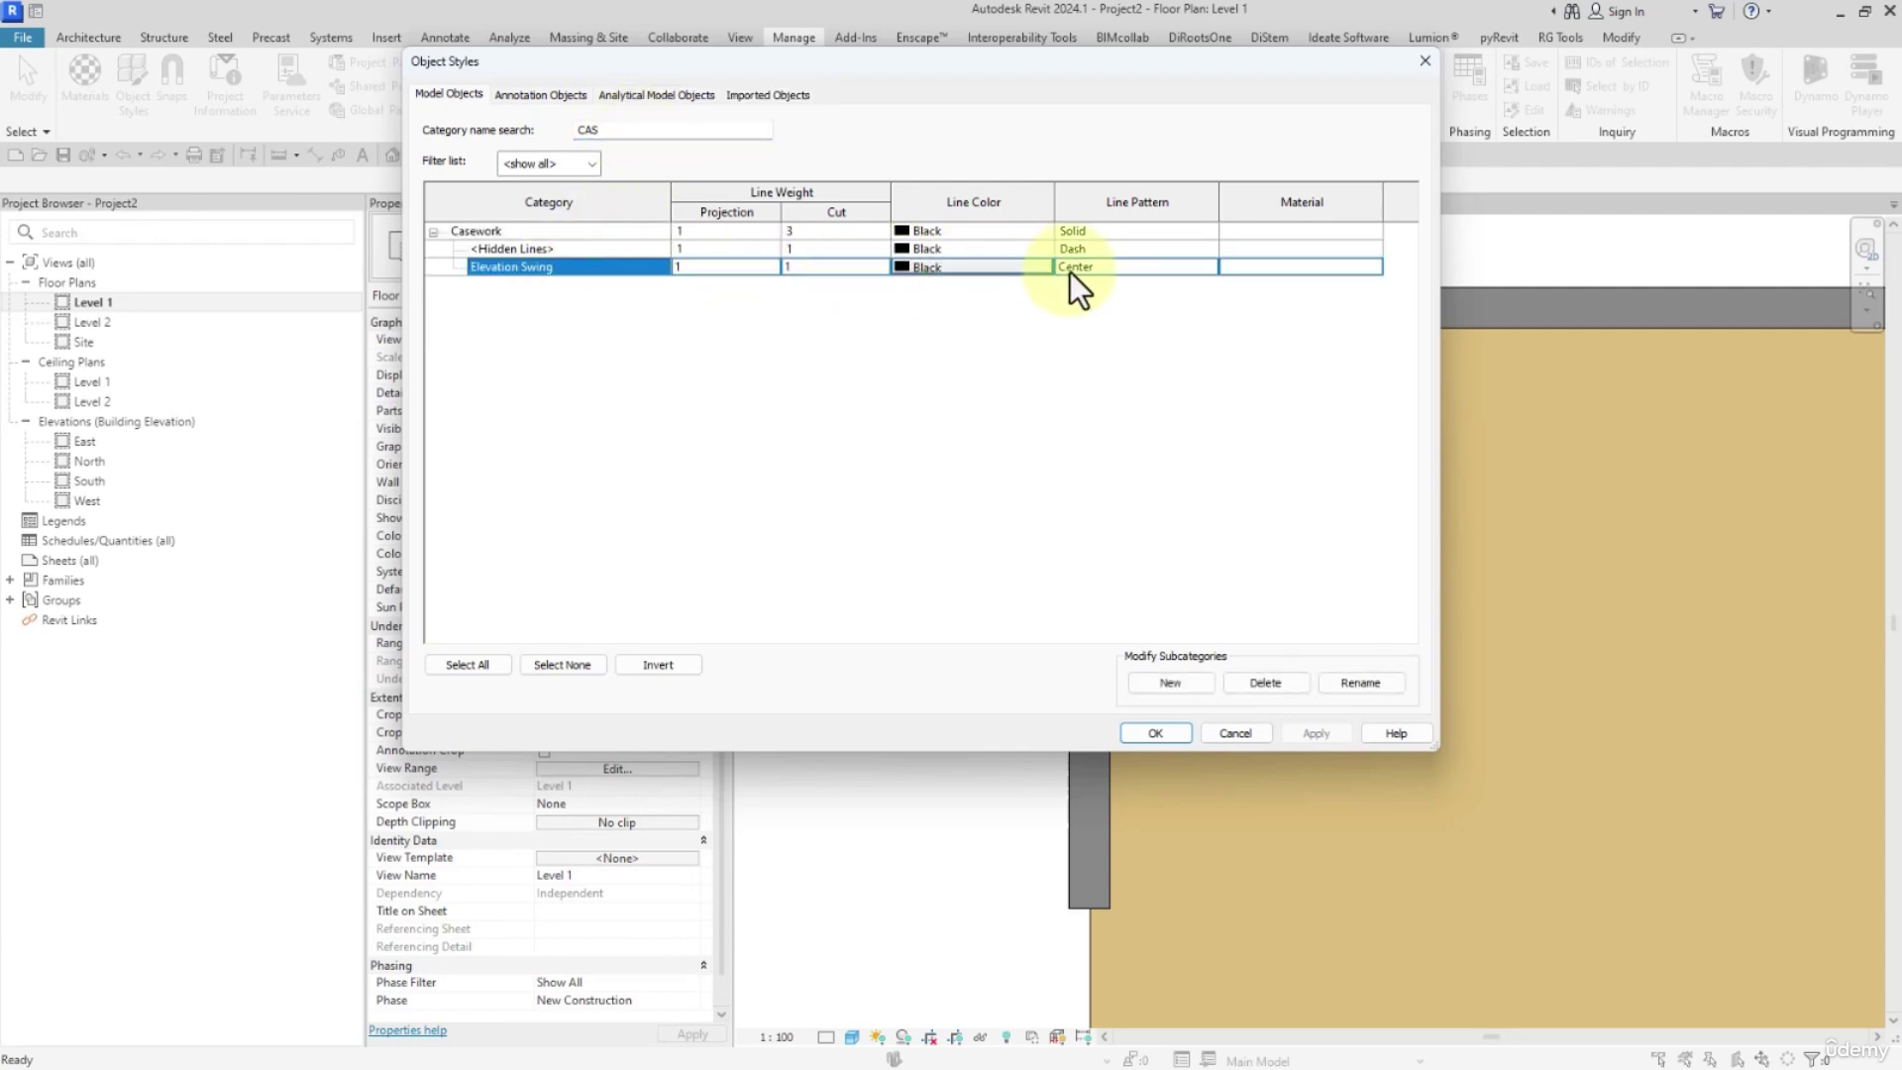
click(1425, 60)
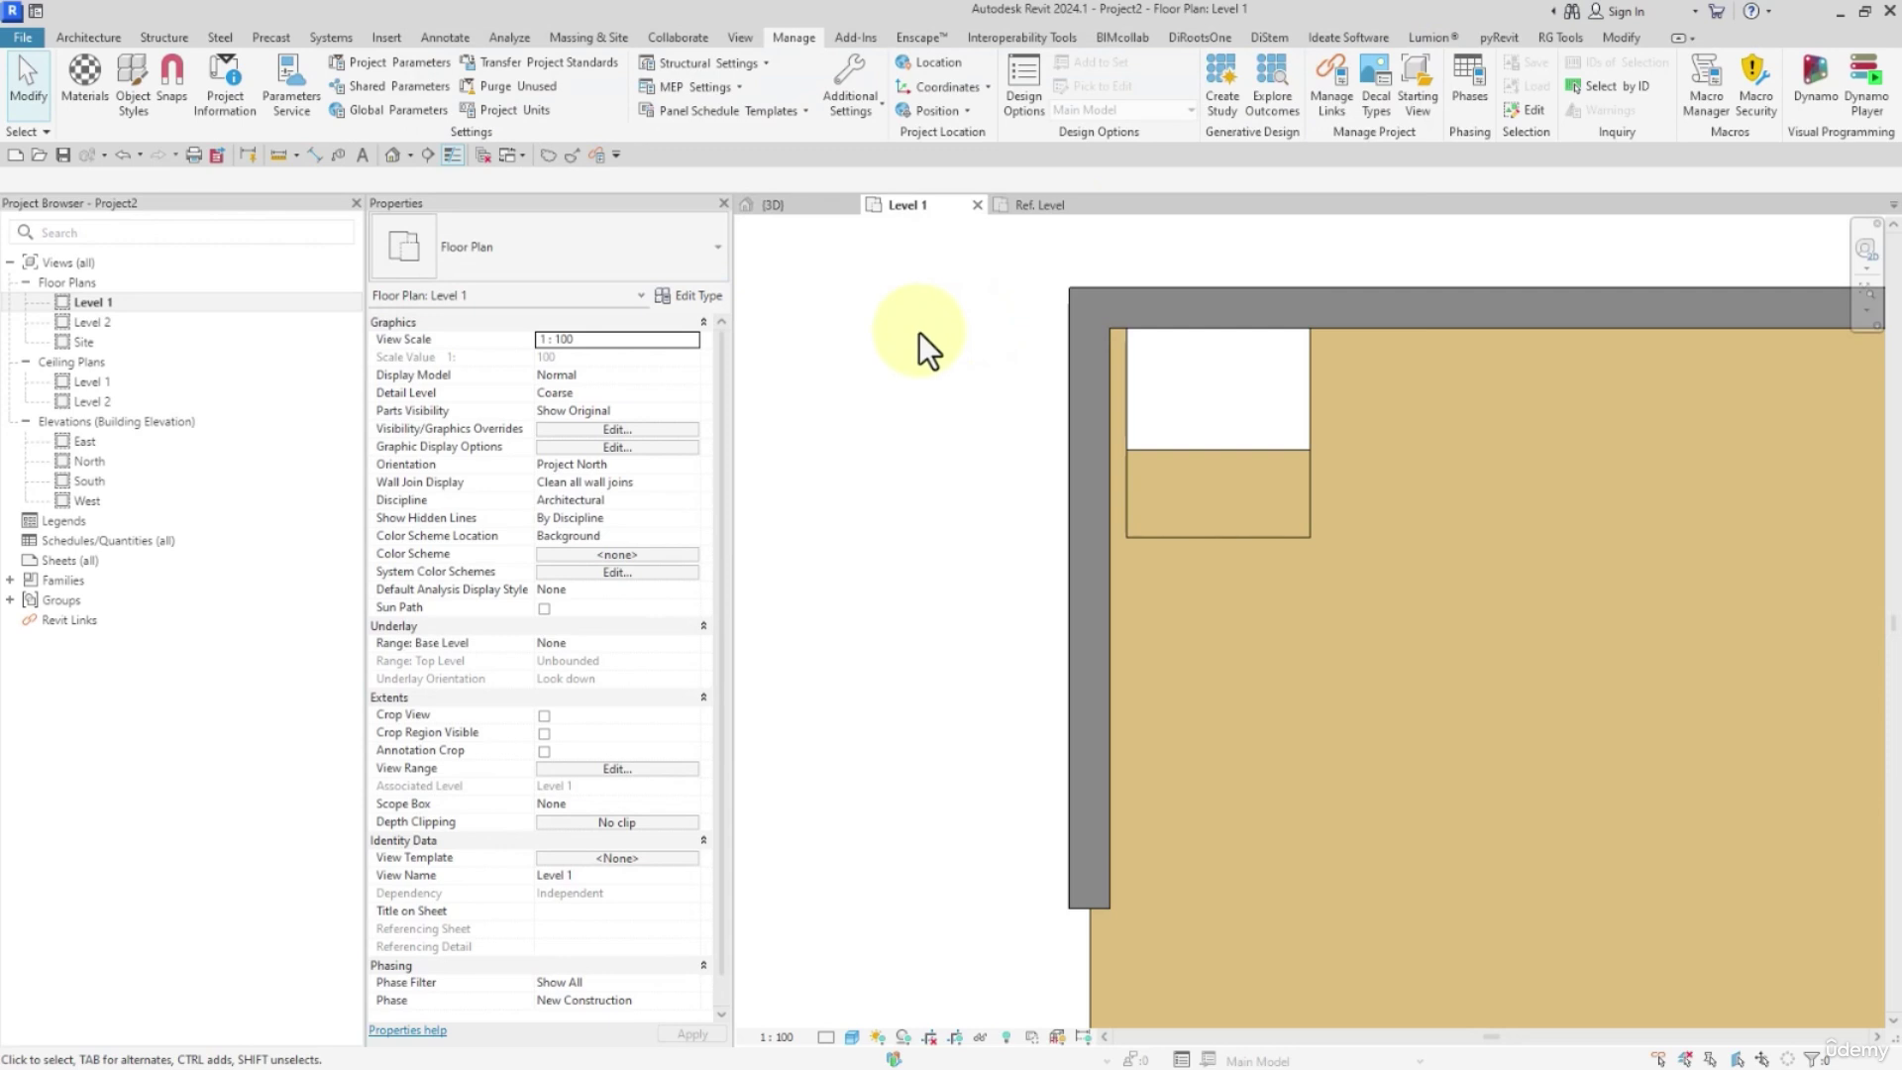
Filter the Level 1 plan's Visibility/Graphic Overrides by CAS and inspect the Elevation Swing subcategory under Casework
key(v)
key(v)
click(407, 113)
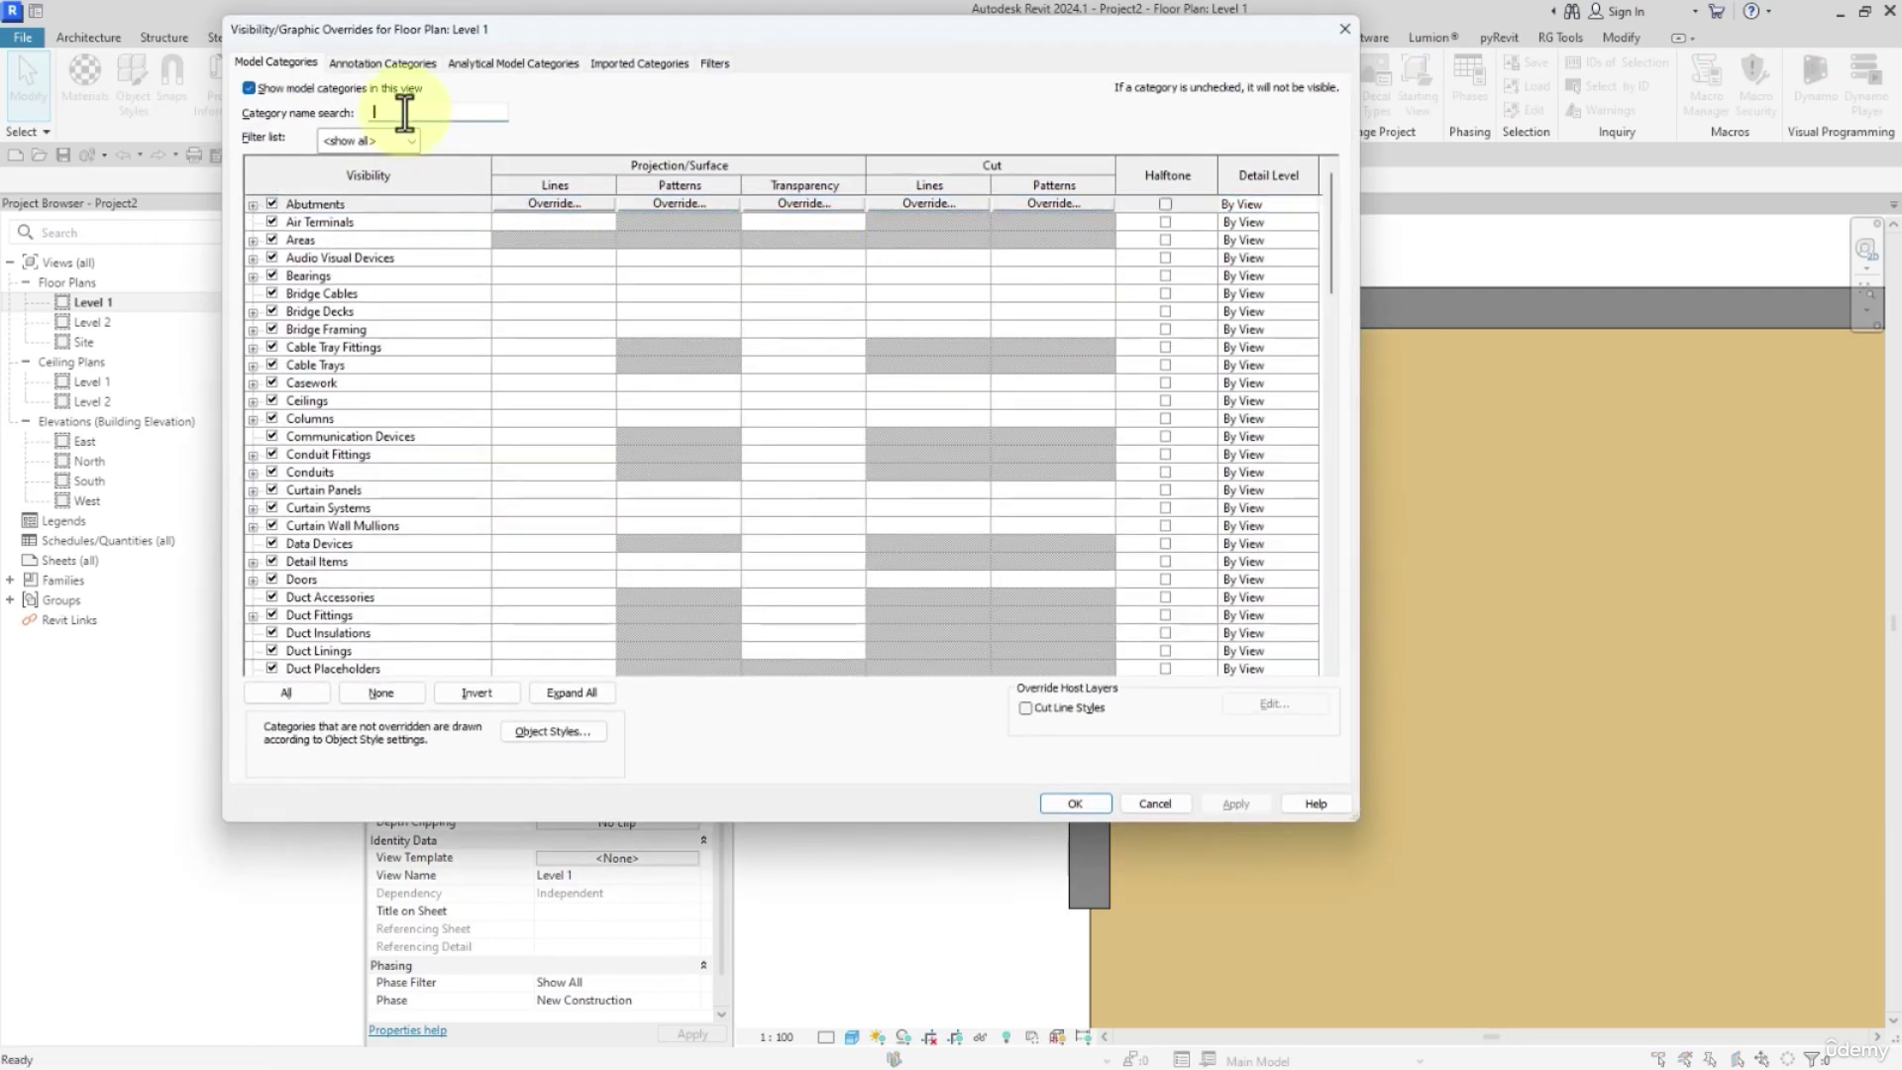
text(CAS)
click(372, 242)
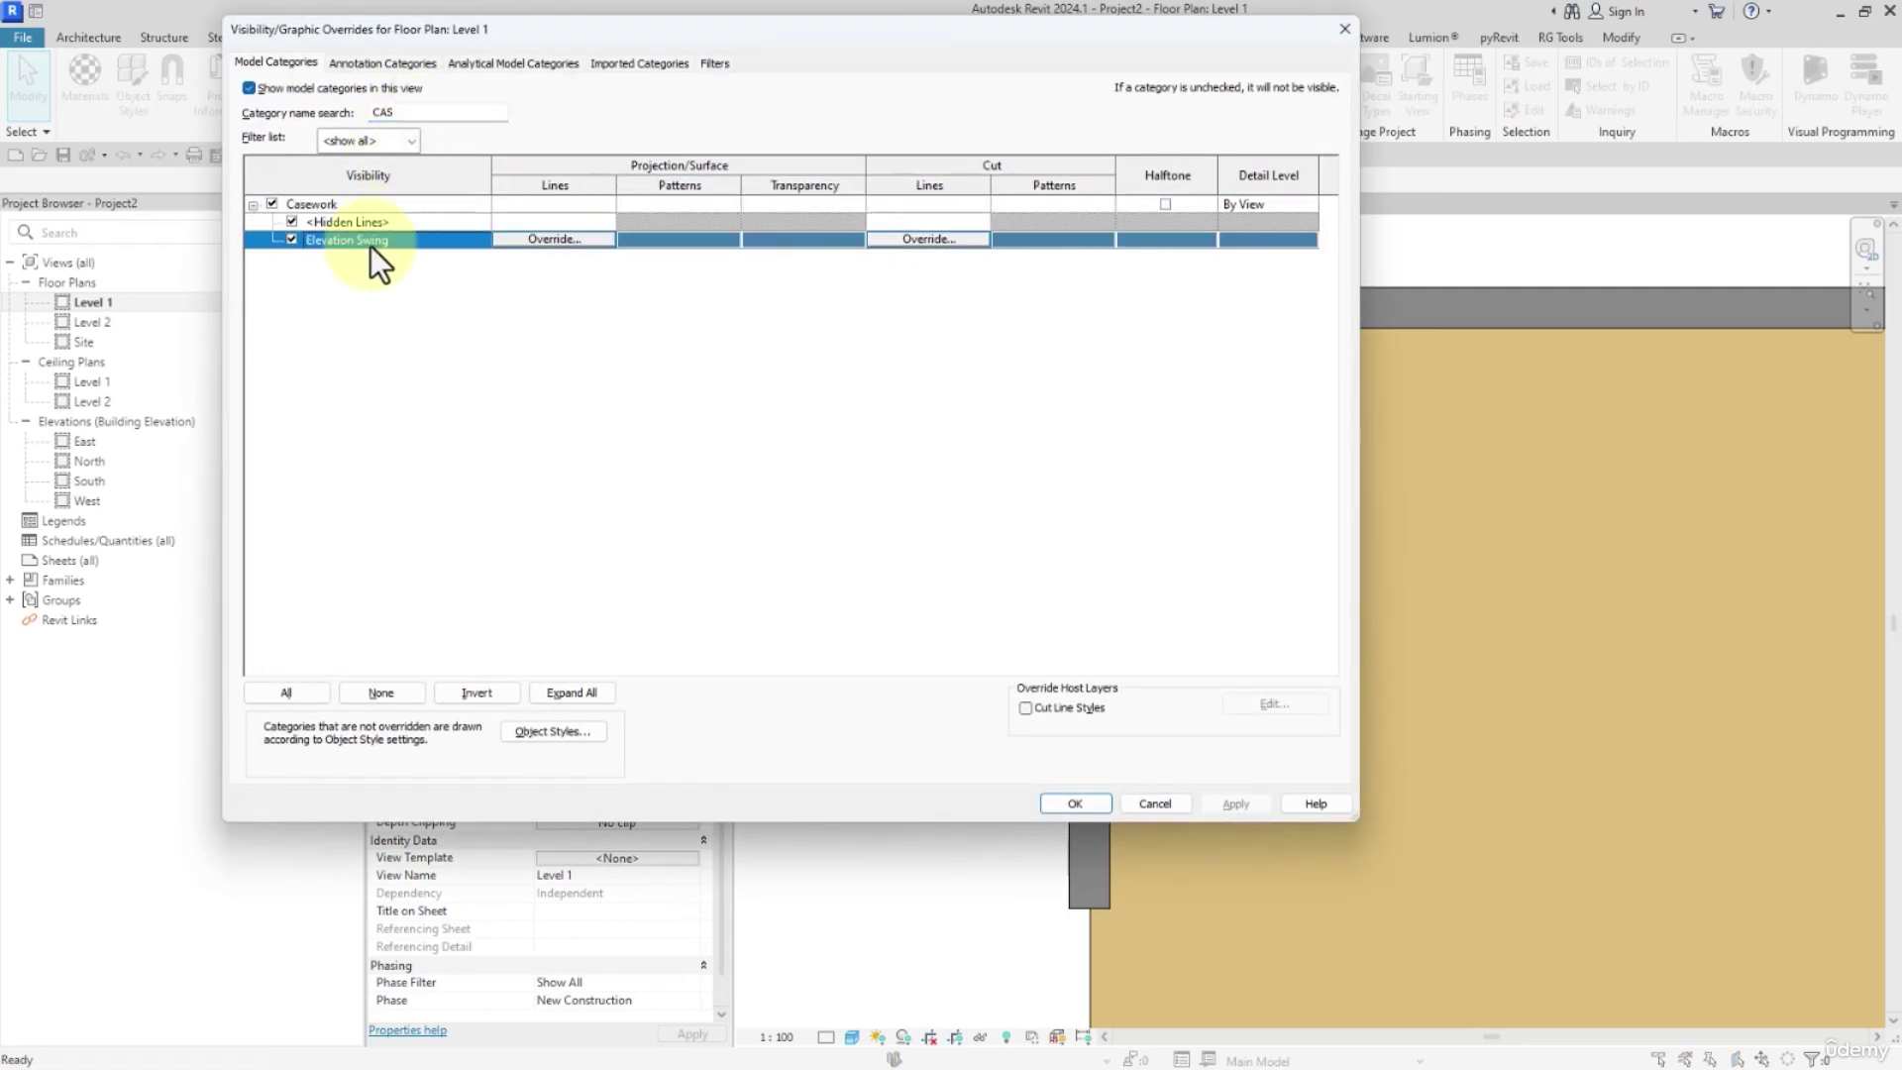
click(1343, 30)
In the cabinet family's Ref. Level plan, add a Casework subcategory named PANEL HIDDEN LINE to the Object Styles
click(1037, 206)
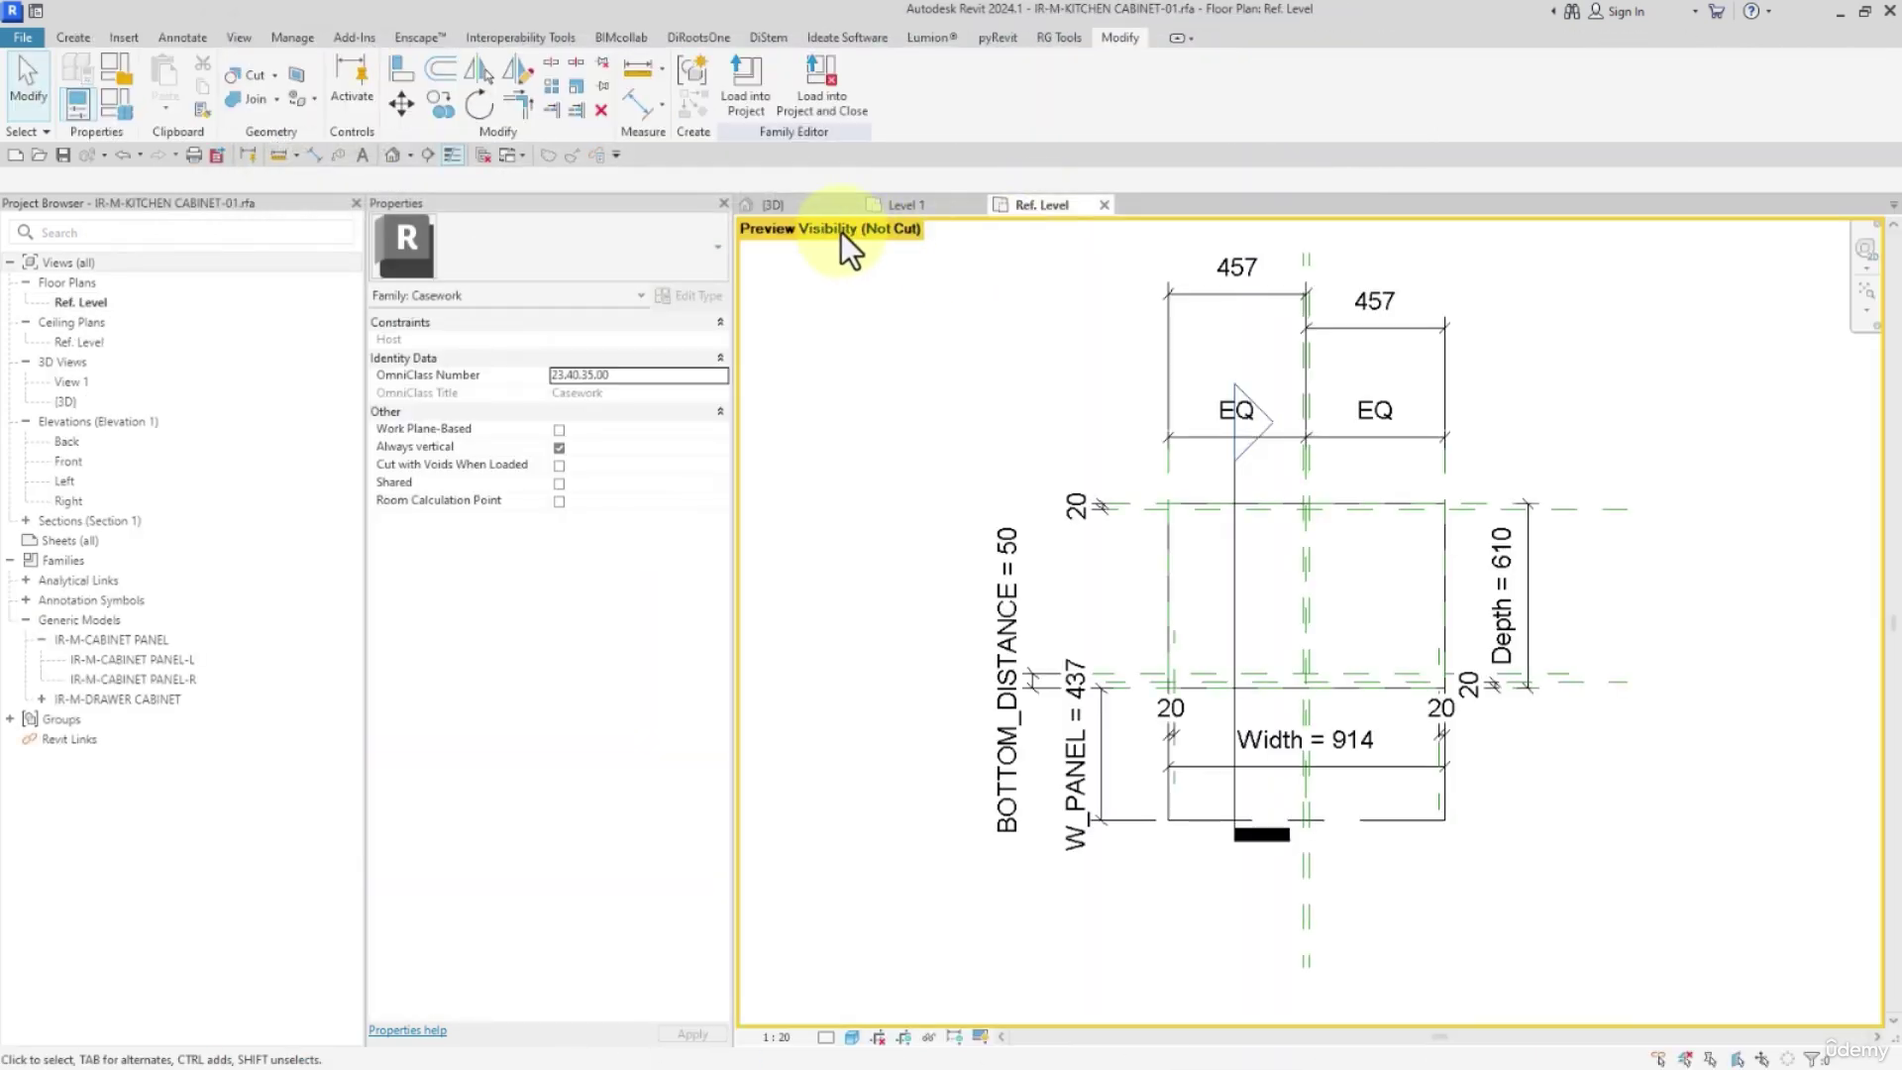
click(791, 205)
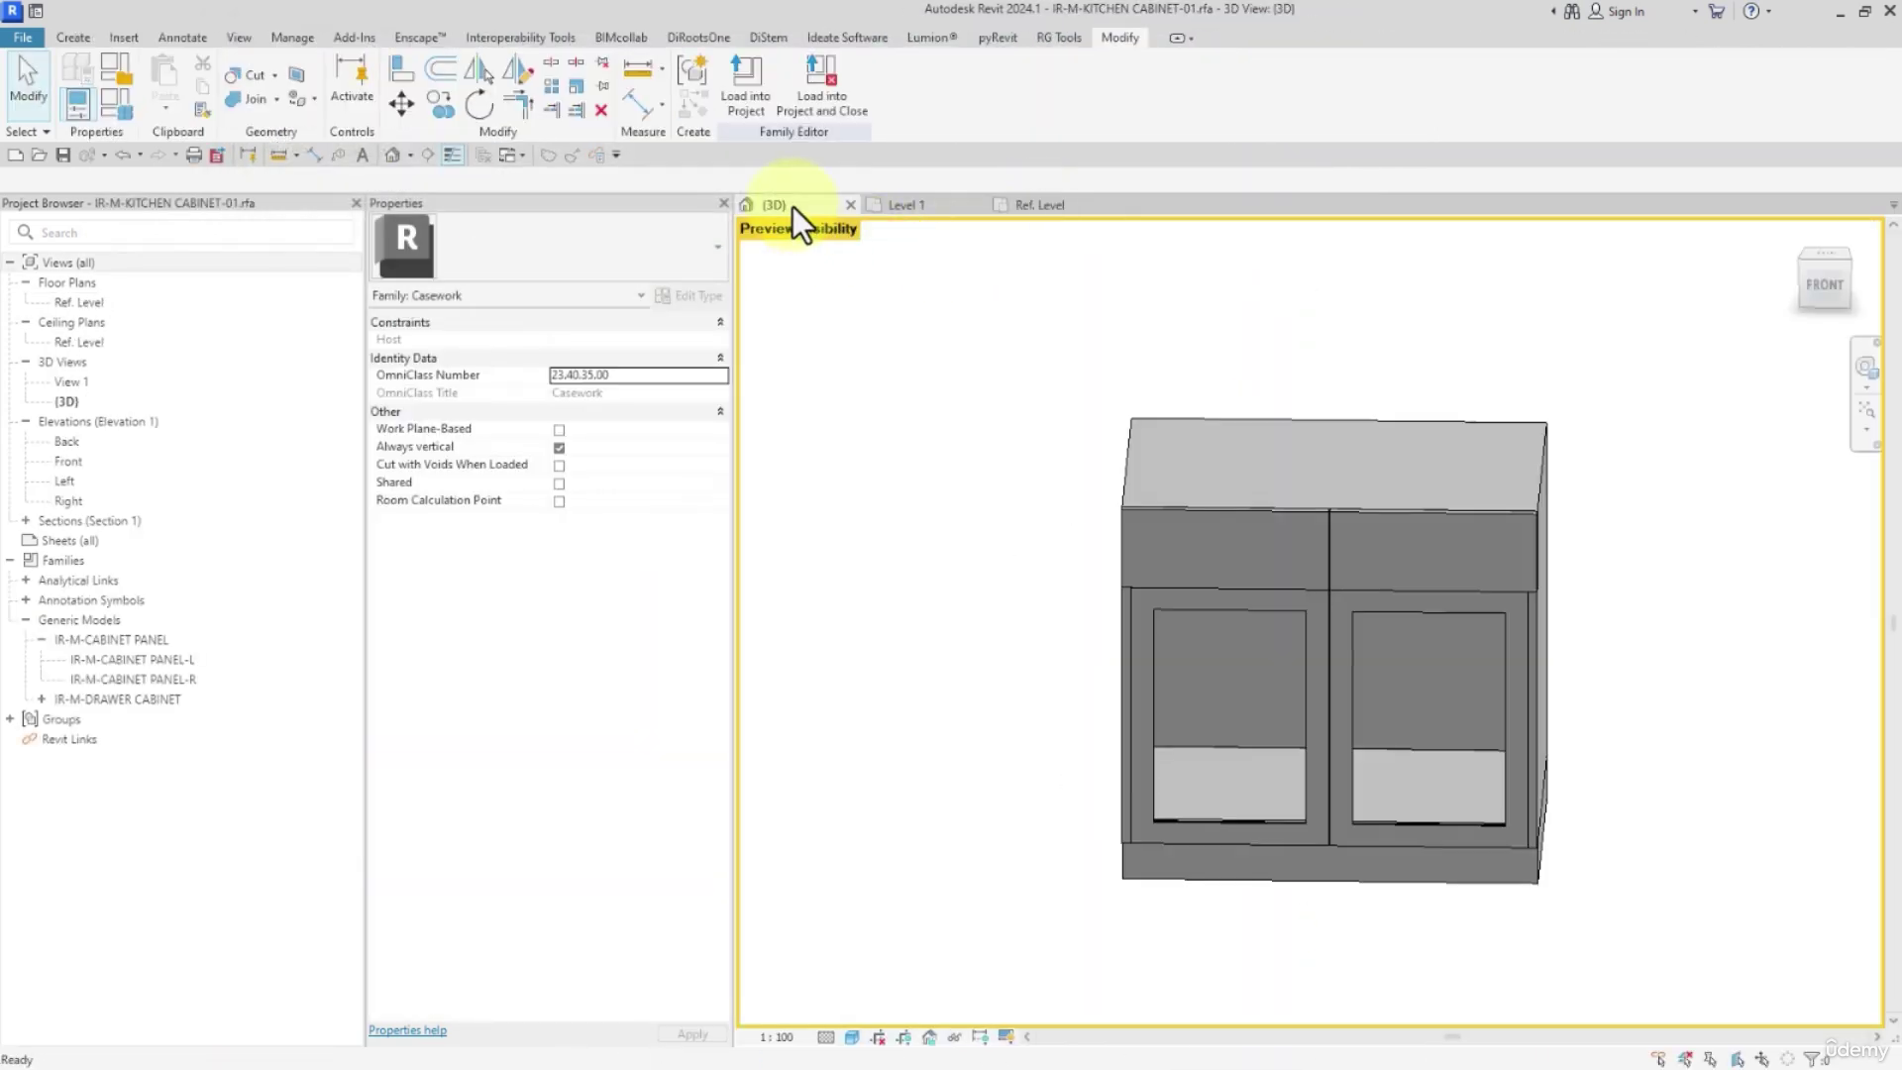
double_click(89, 302)
mouse_move(1029, 445)
middle_down()
mouse_move(1090, 462)
mouse_move(960, 501)
middle_up()
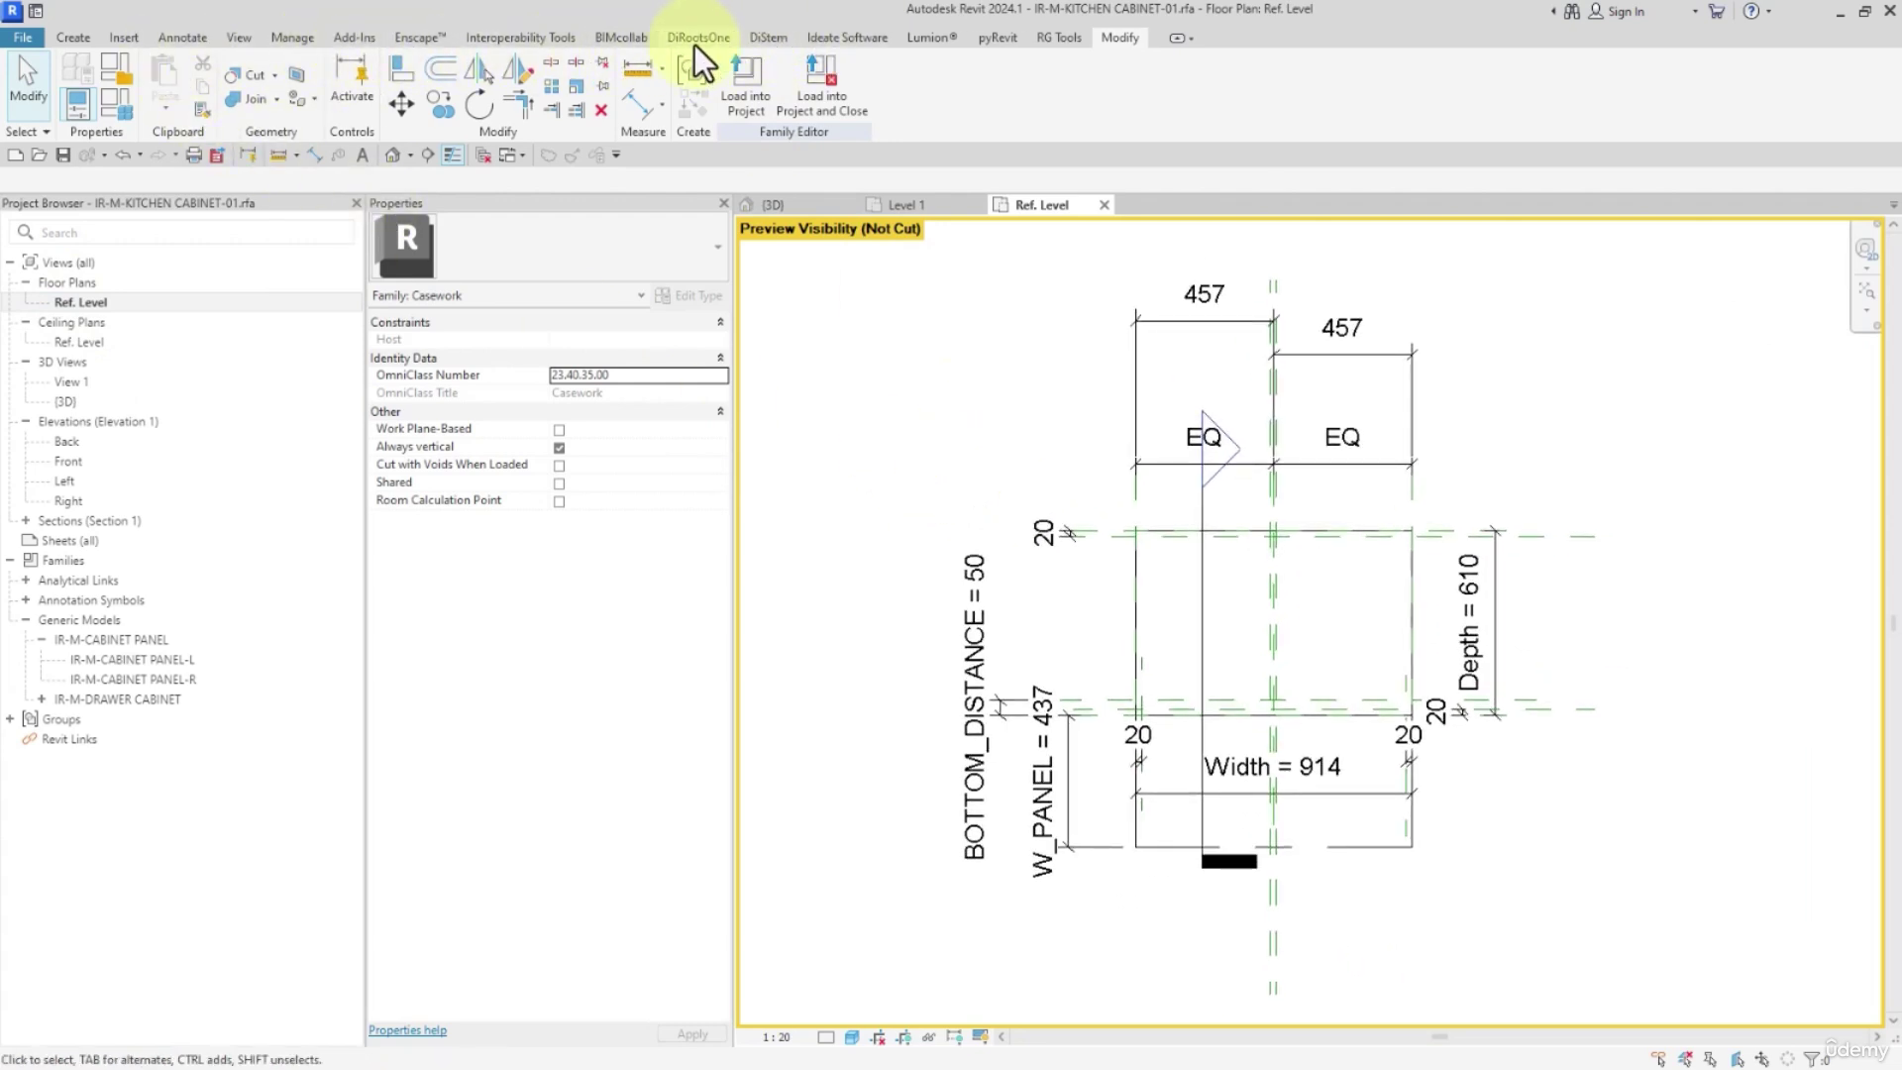
click(295, 38)
click(140, 73)
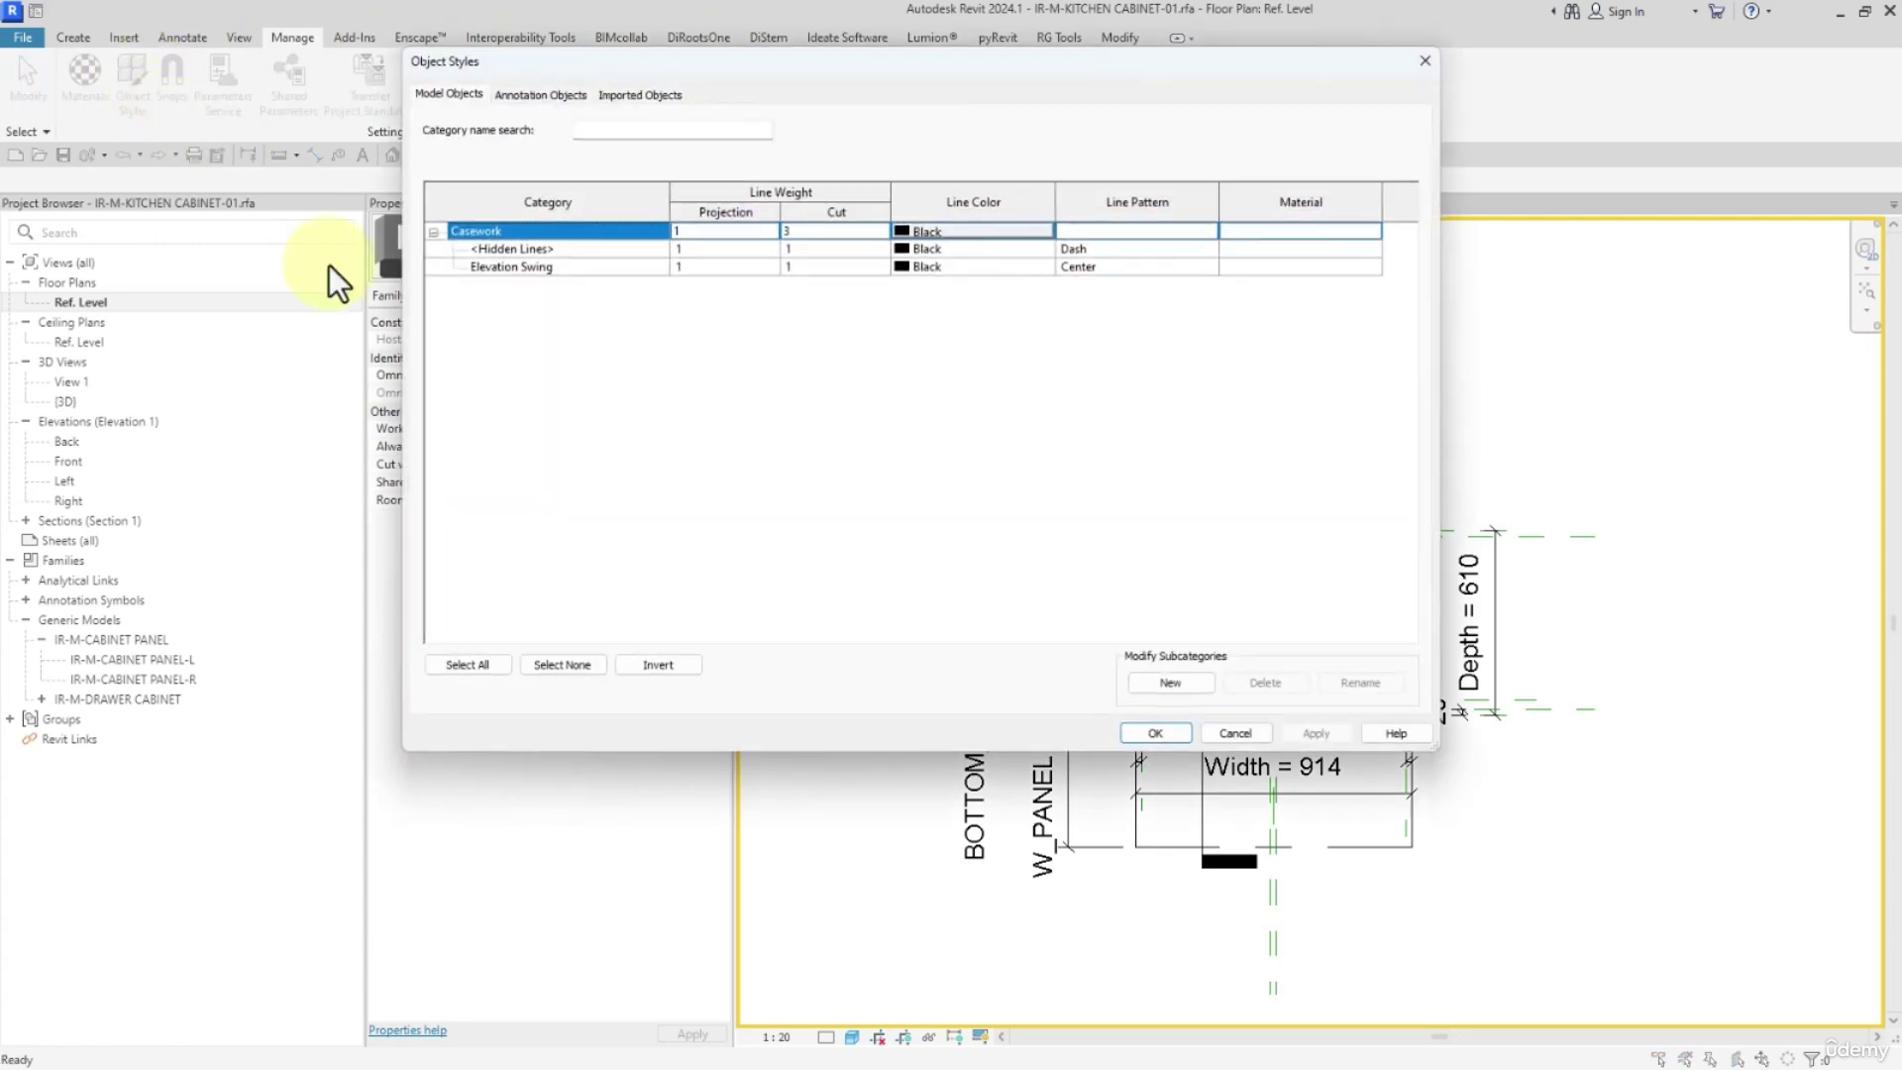
click(1169, 682)
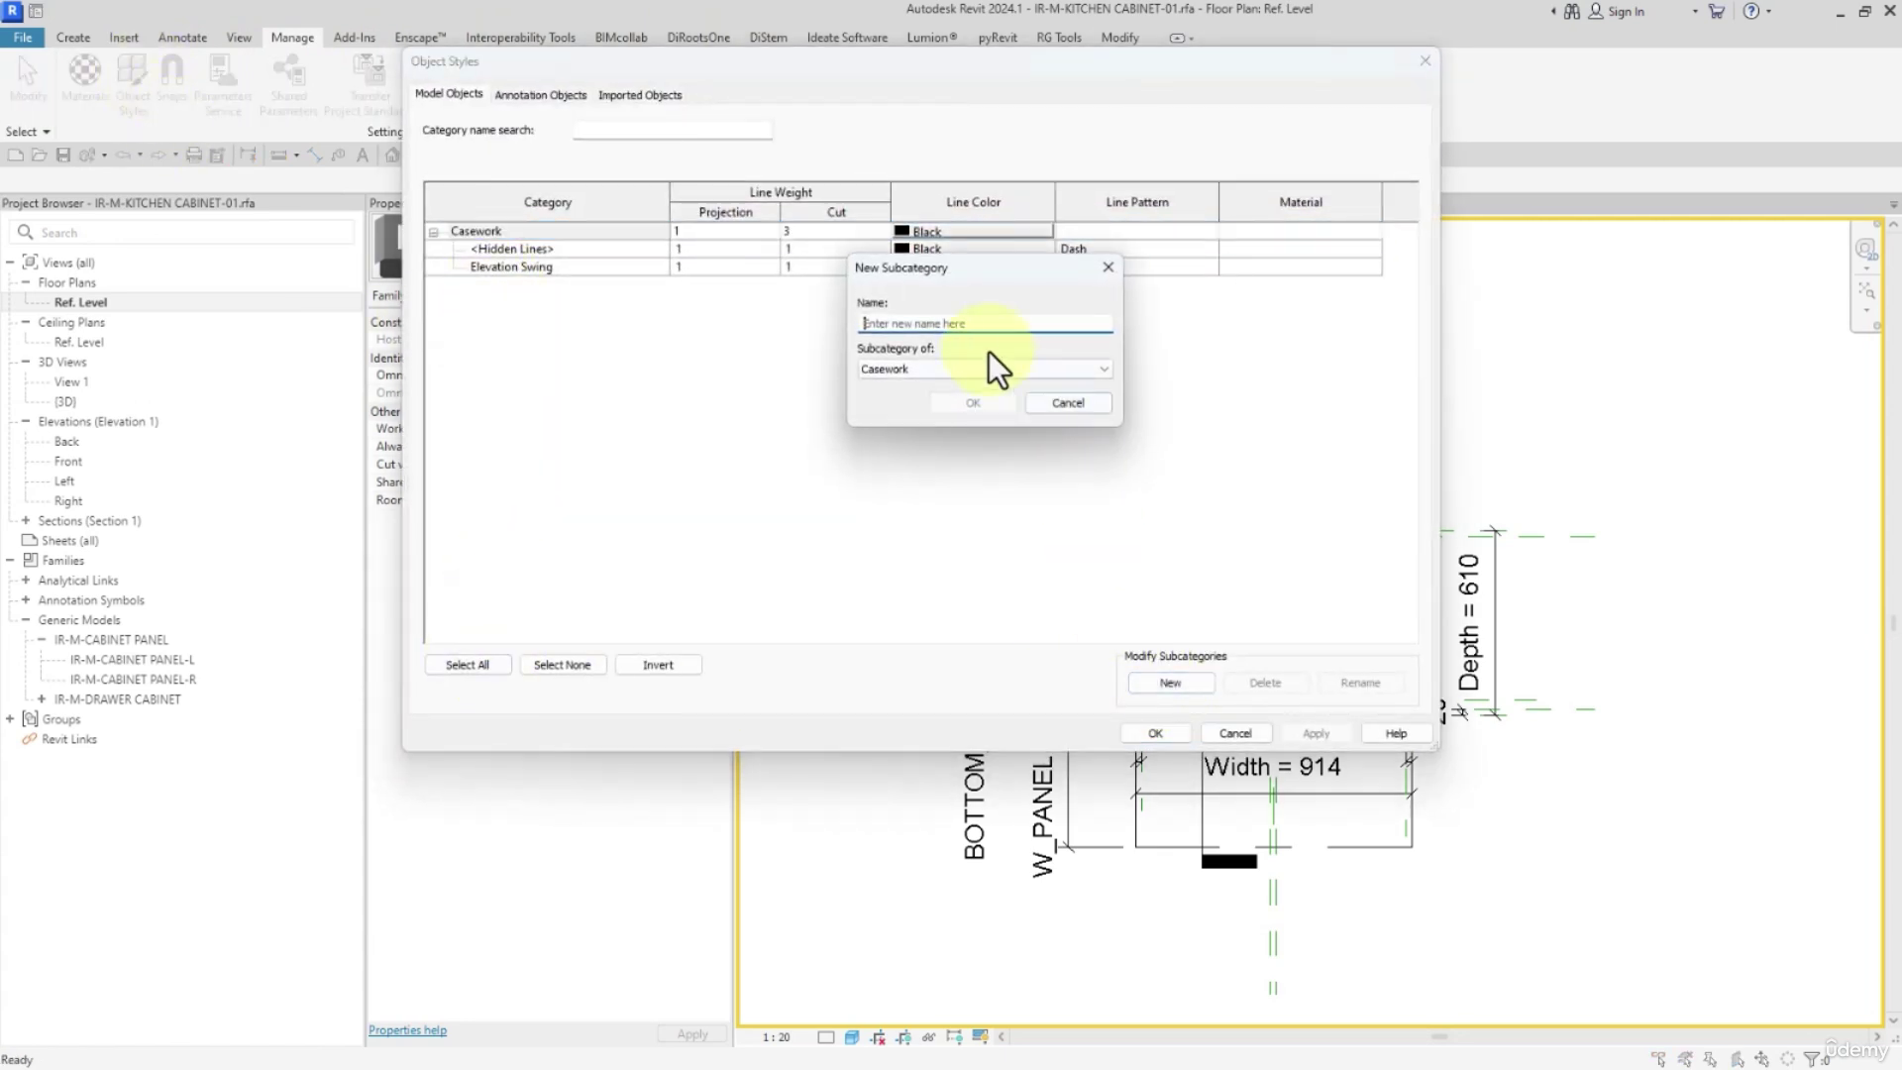
text(HIDDEN LINE)
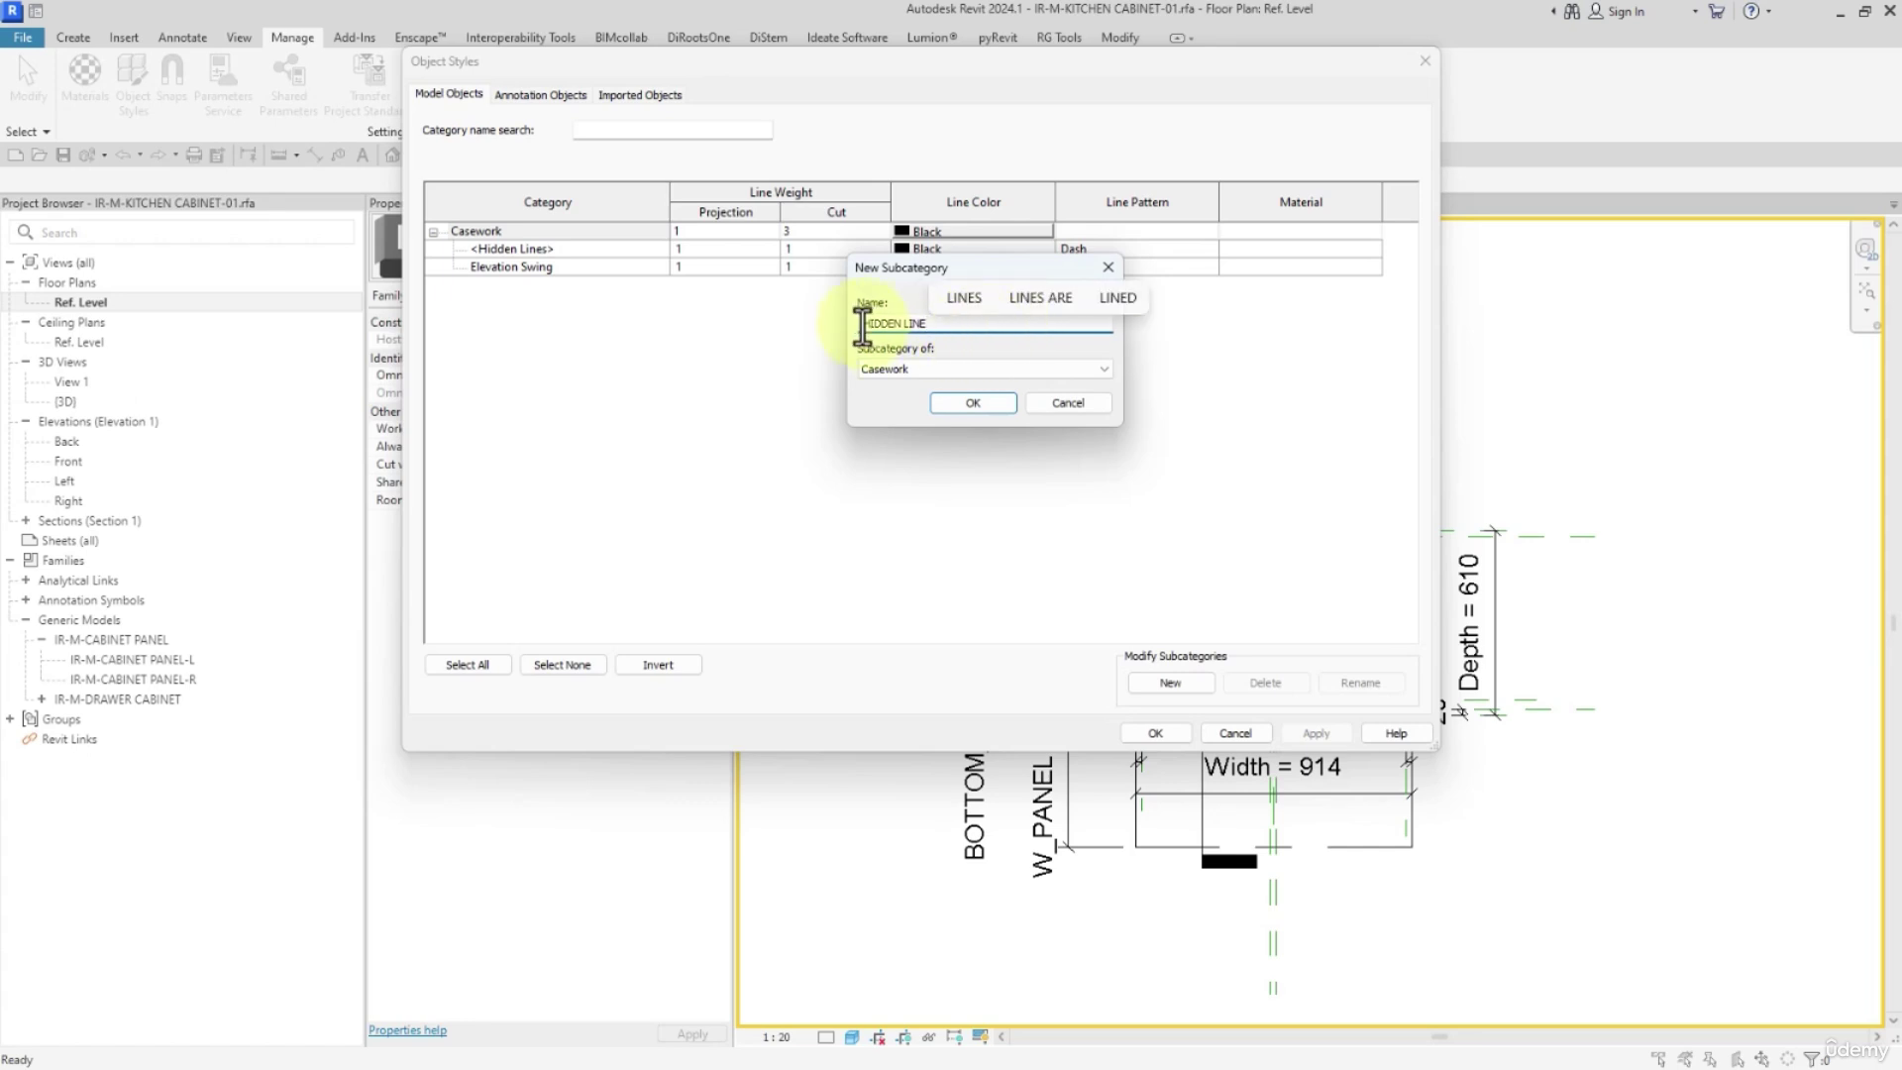
text(PANEL)
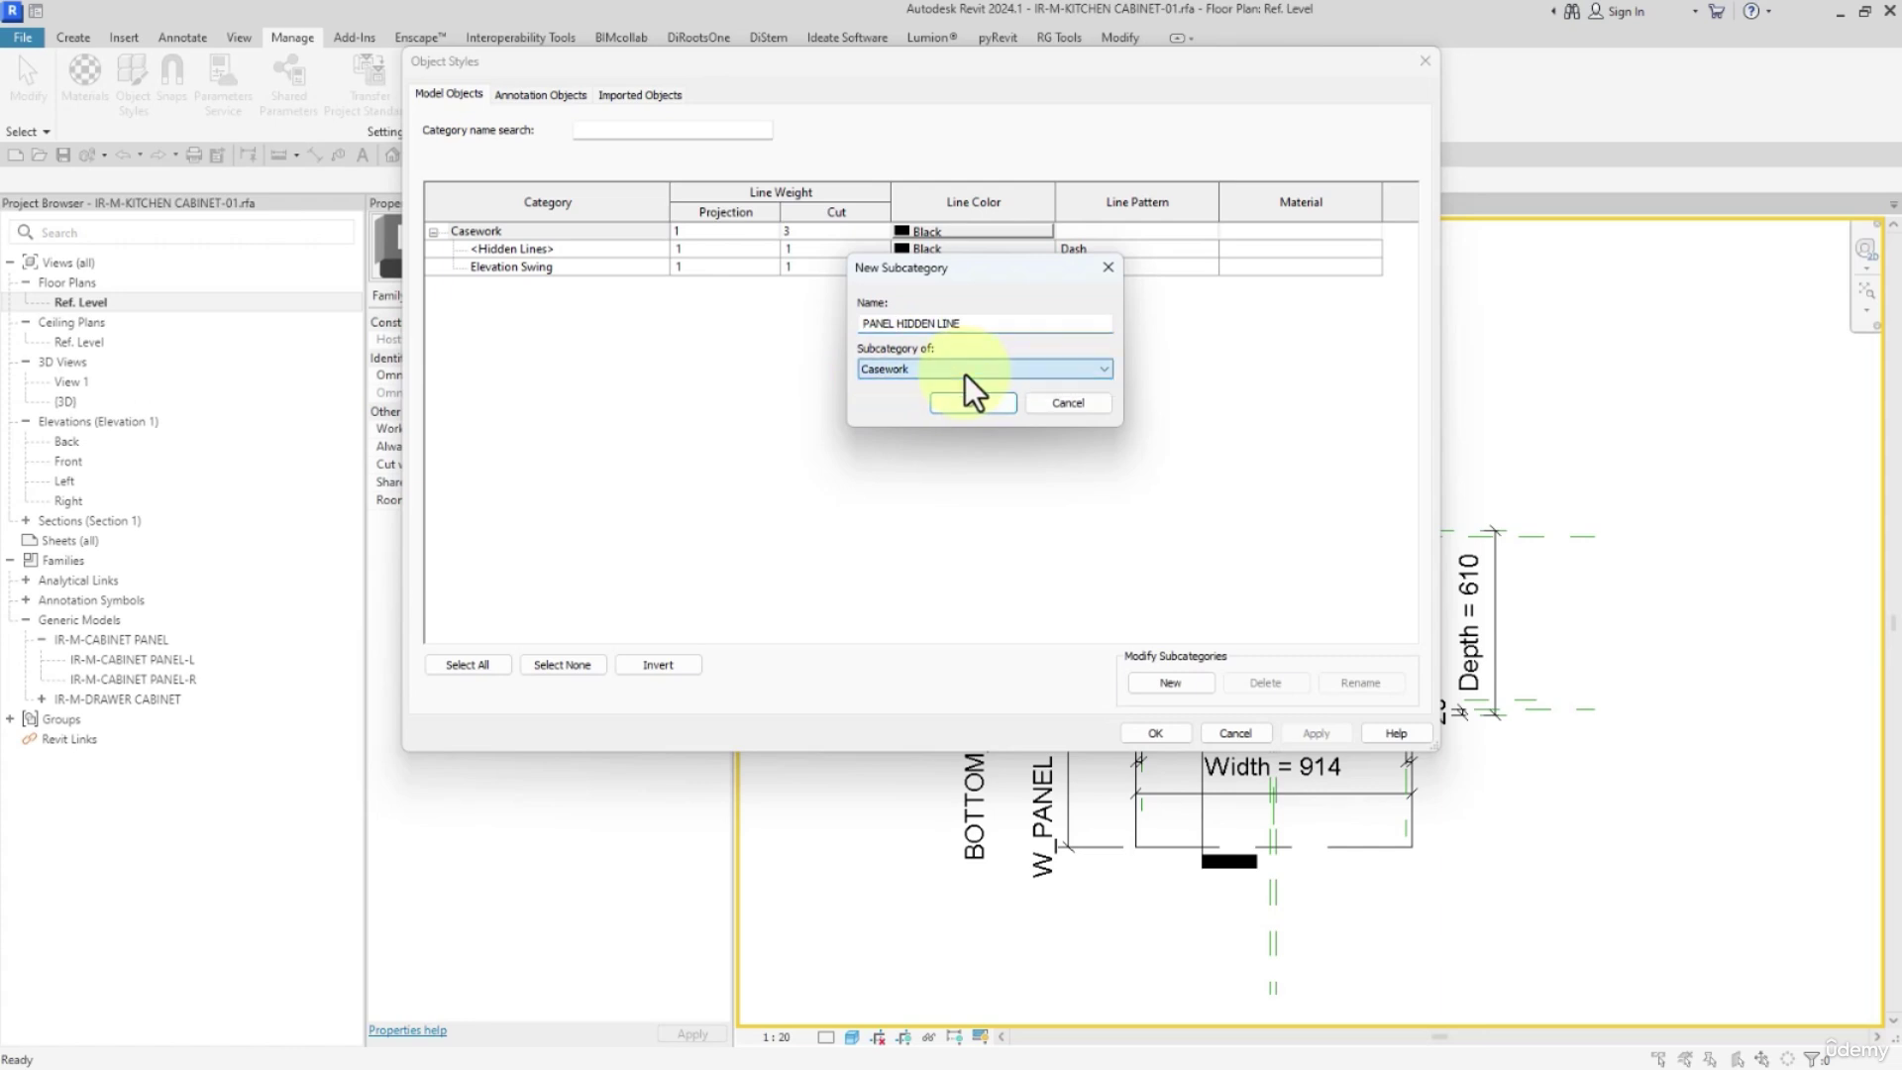
click(961, 404)
Set the PANEL HIDDEN LINE subcategory's line pattern to Dash and accept the Object Styles
click(1149, 291)
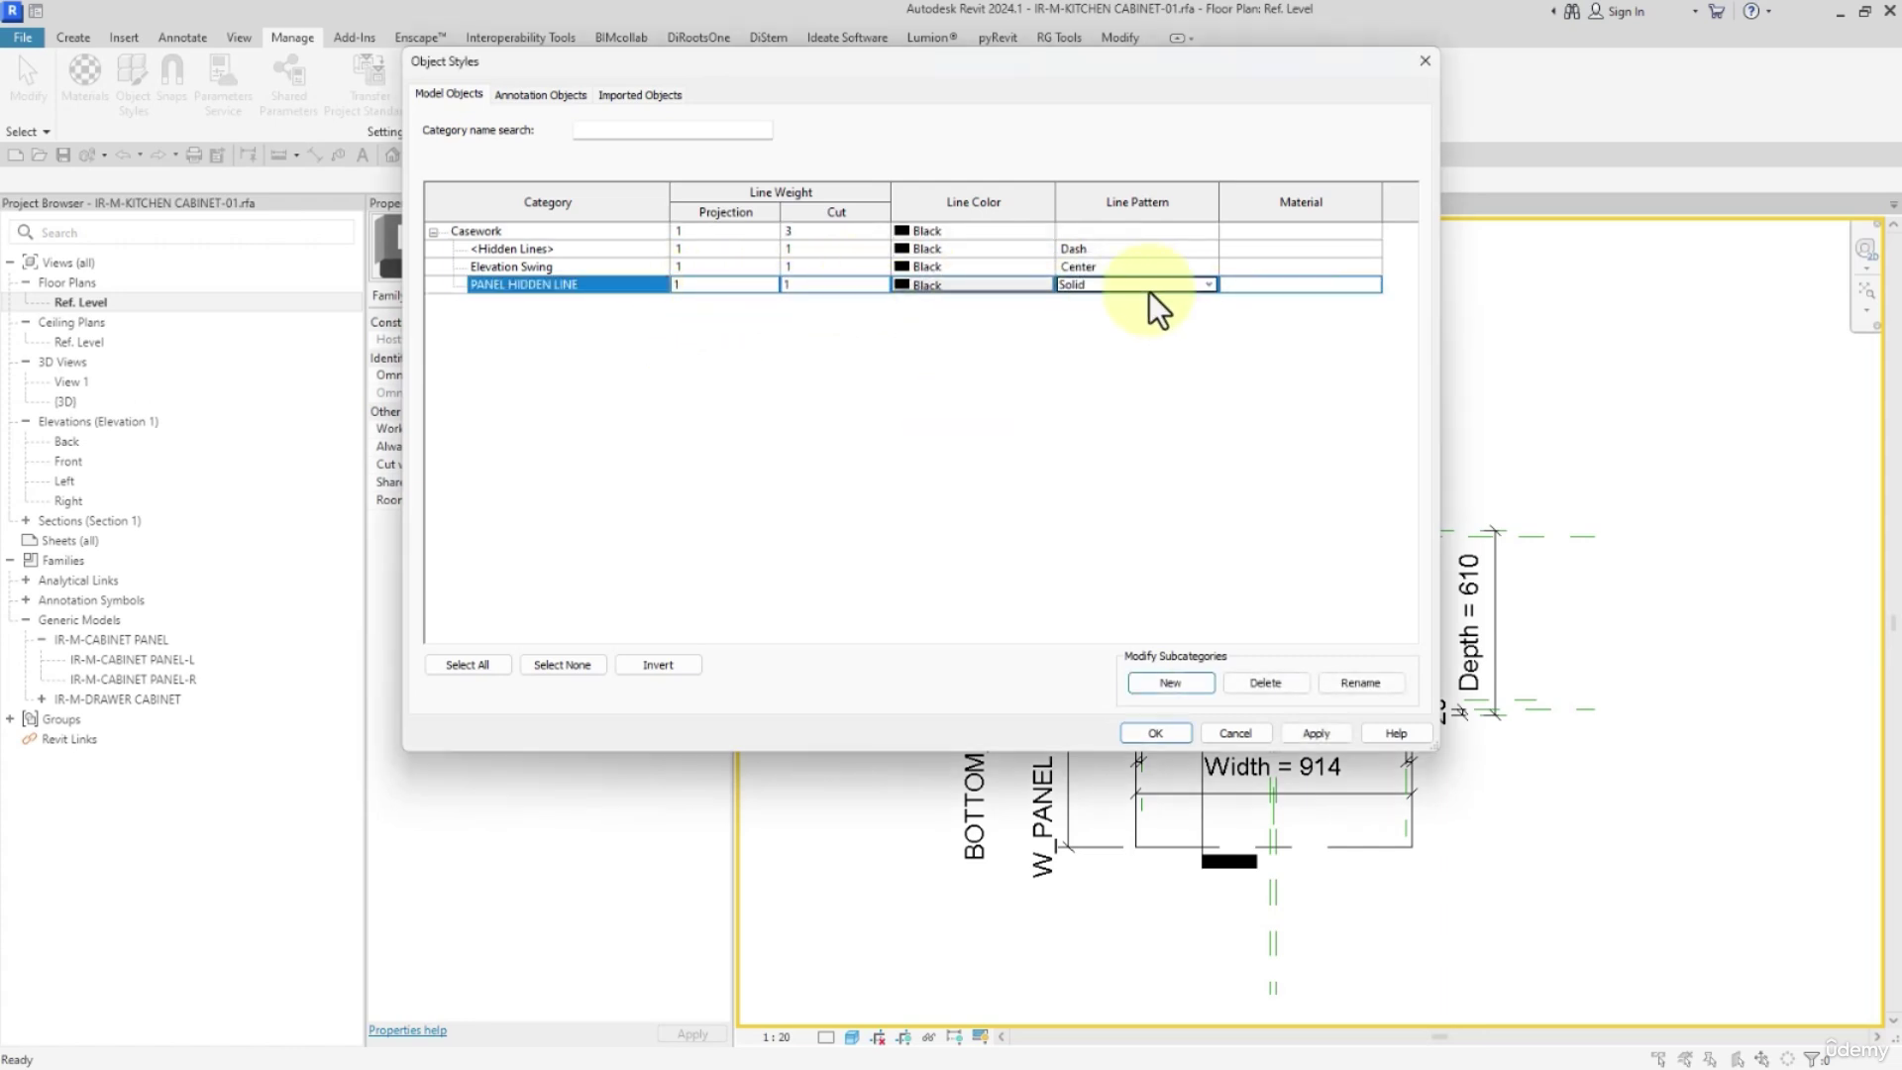
click(1150, 292)
click(1080, 305)
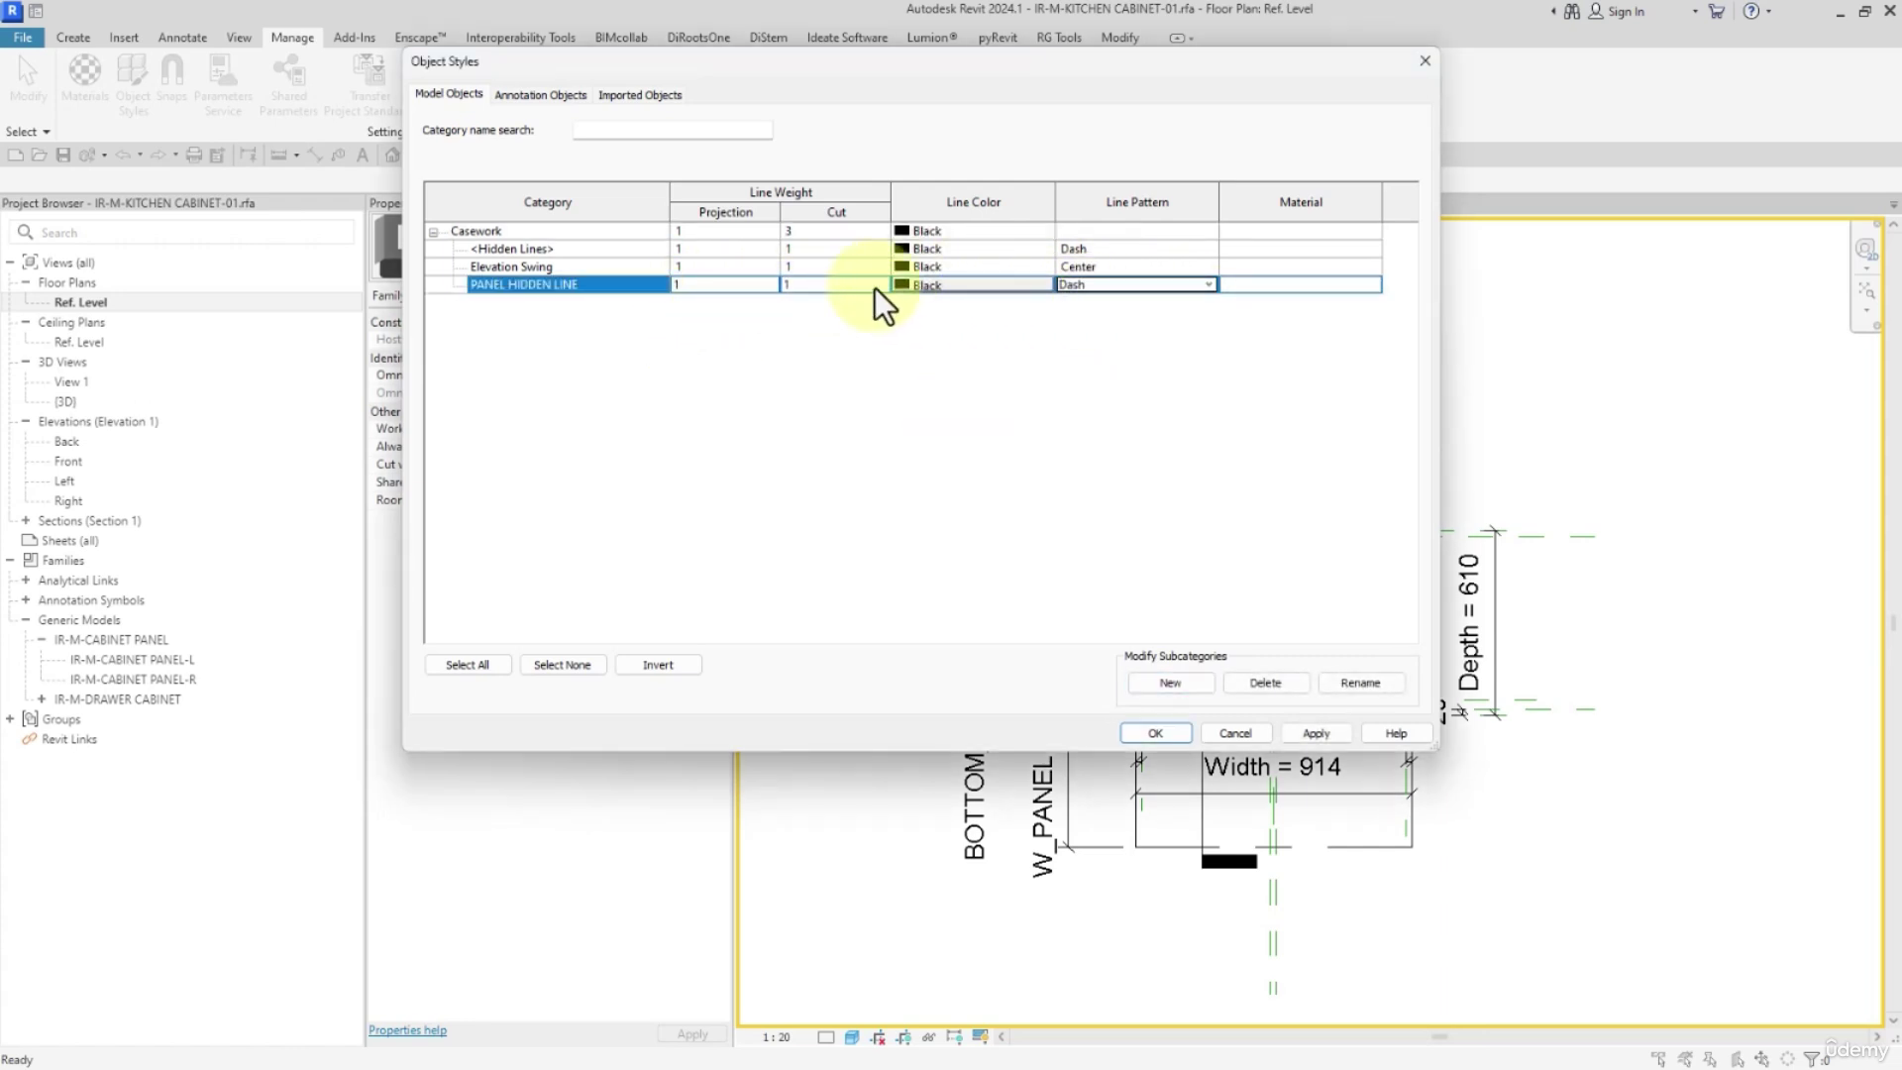
click(1155, 731)
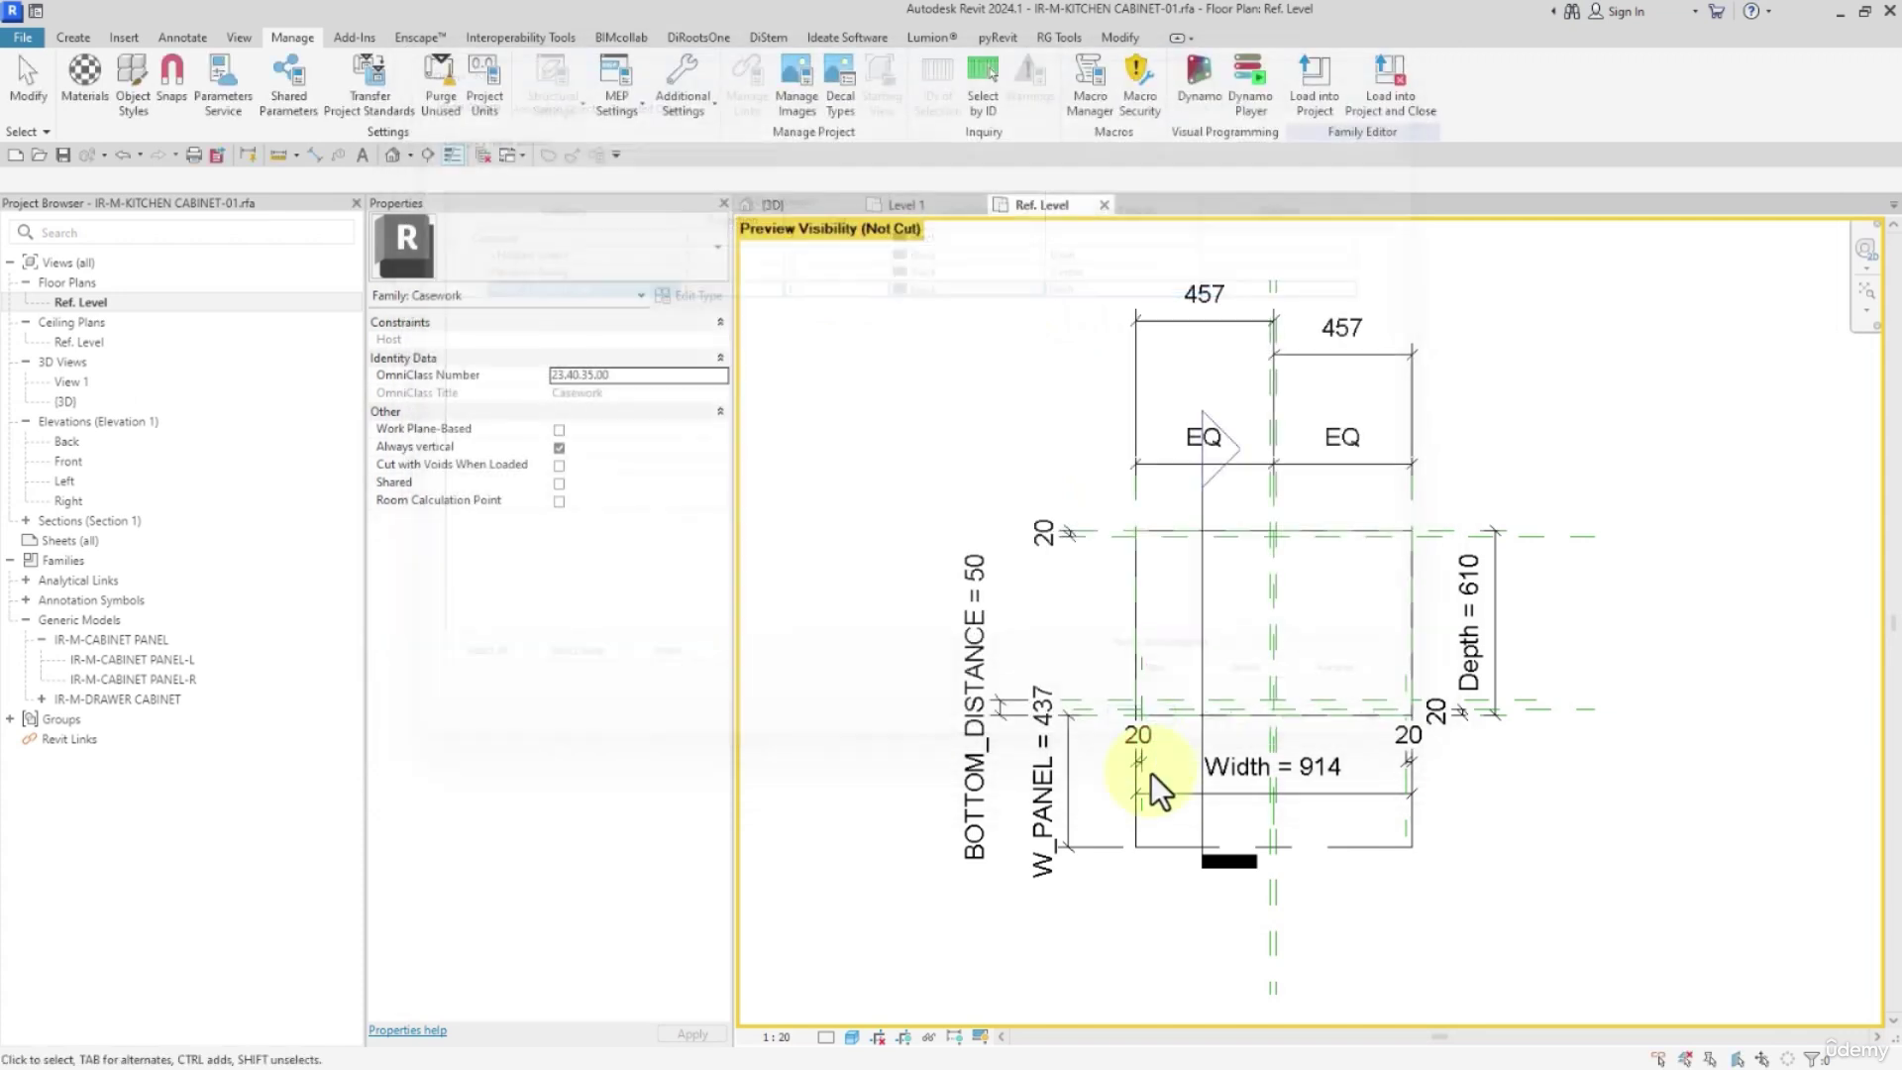
Assign the three symbolic panel lines in front of the cabinet to the PANEL HIDDEN LINE [projection] subcategory
click(1135, 837)
ctrl+click(1413, 827)
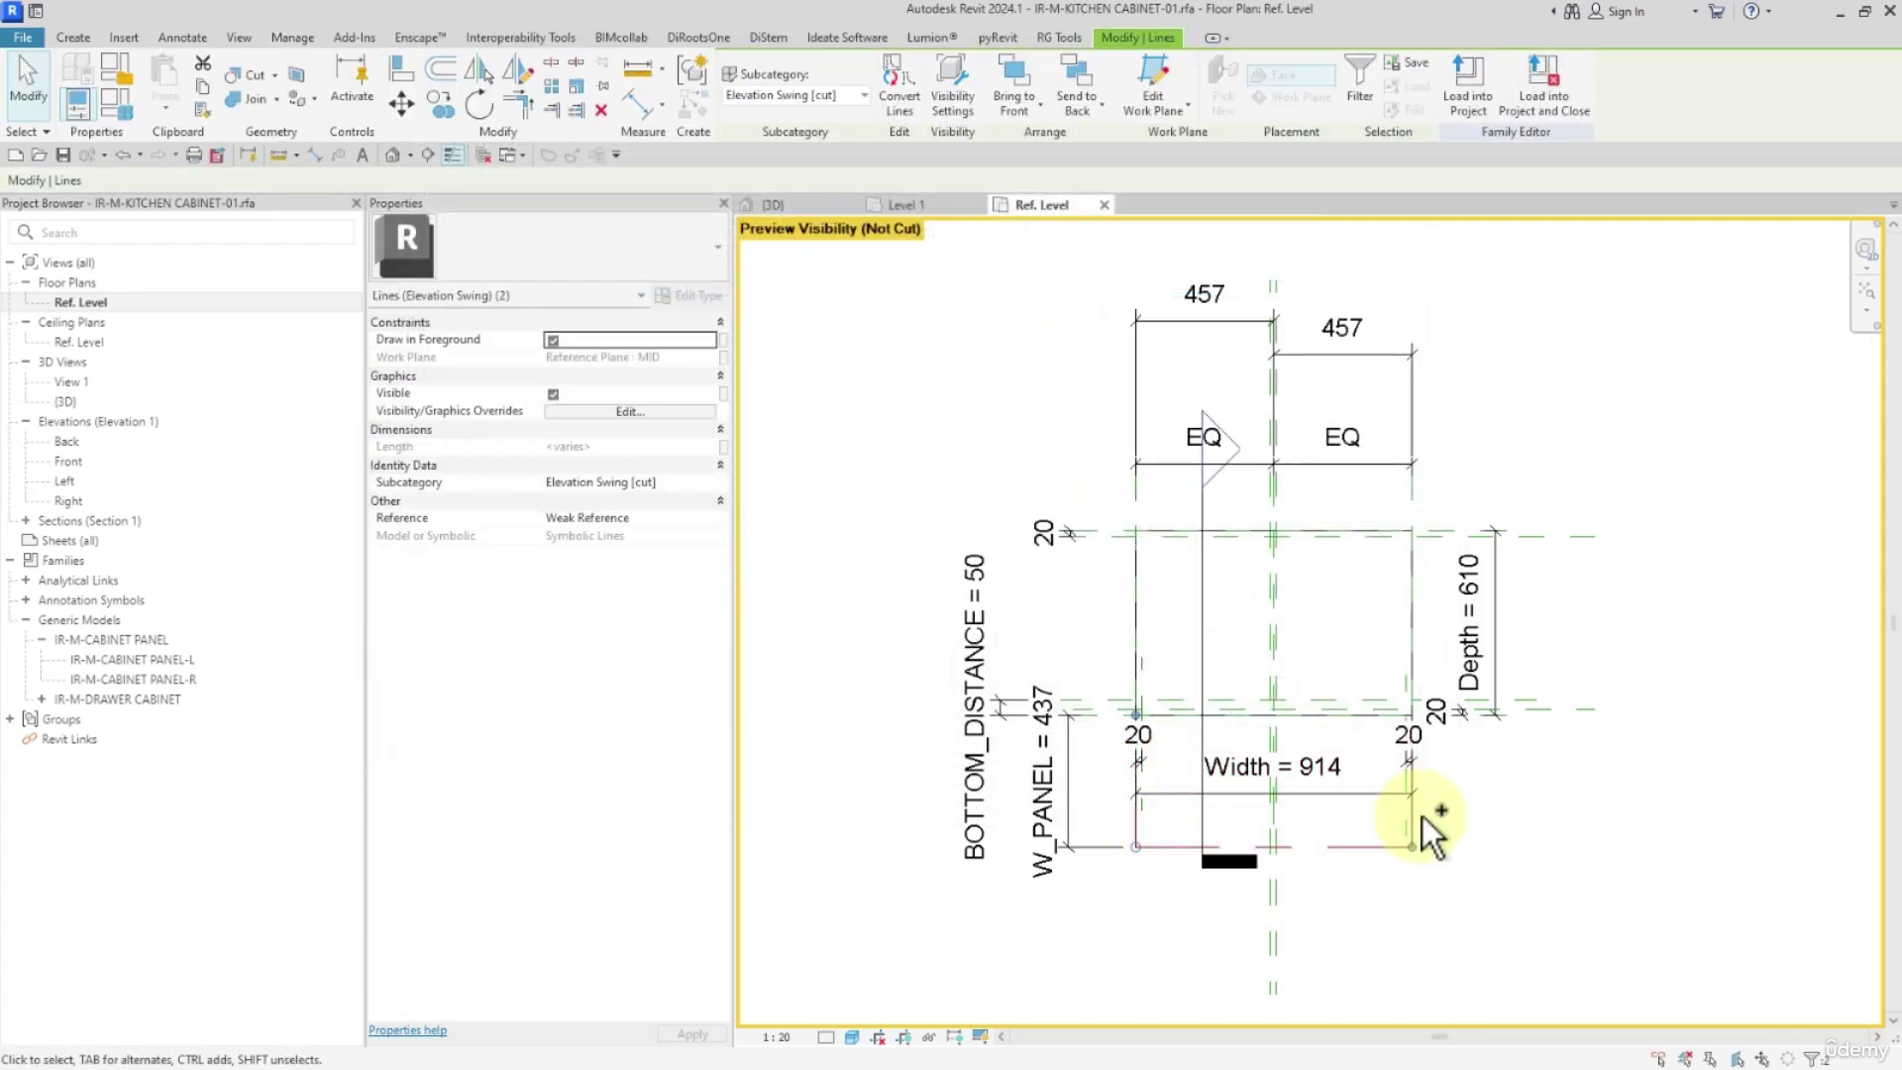
ctrl+click(1418, 816)
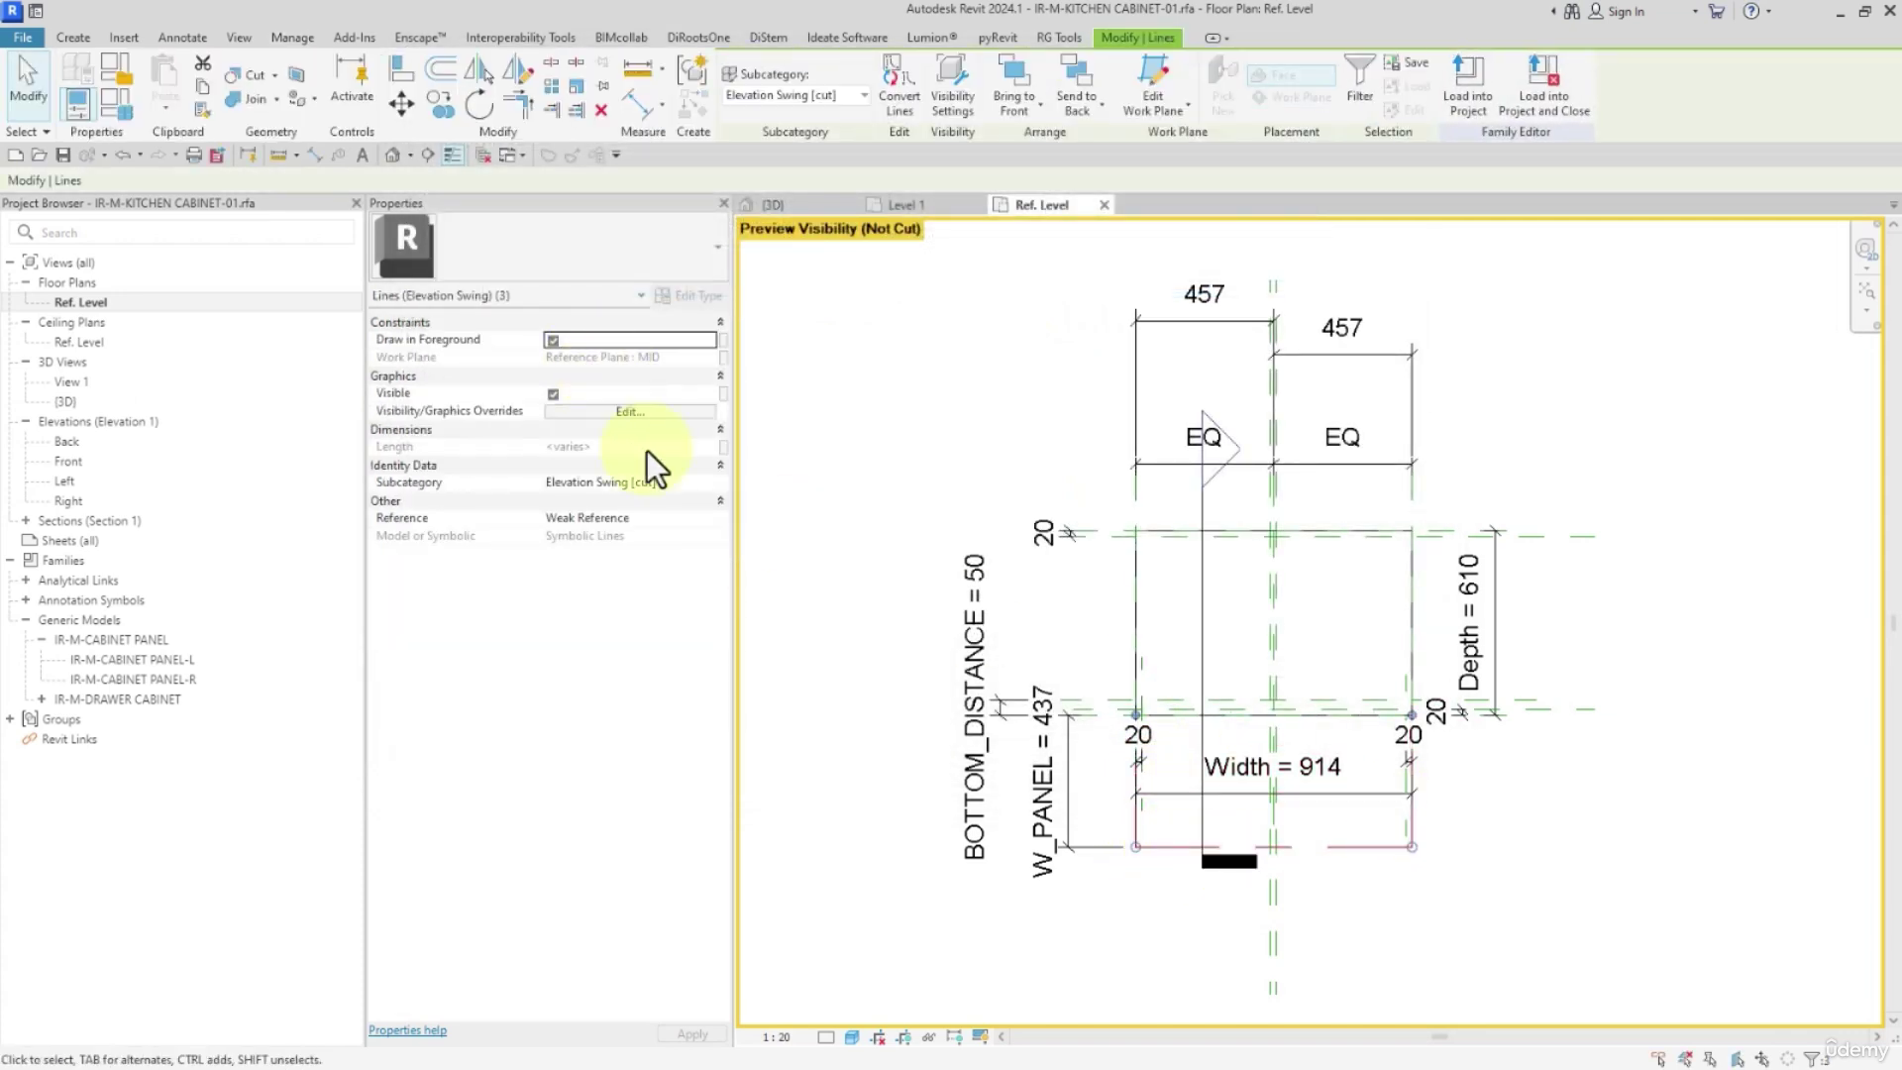
click(710, 482)
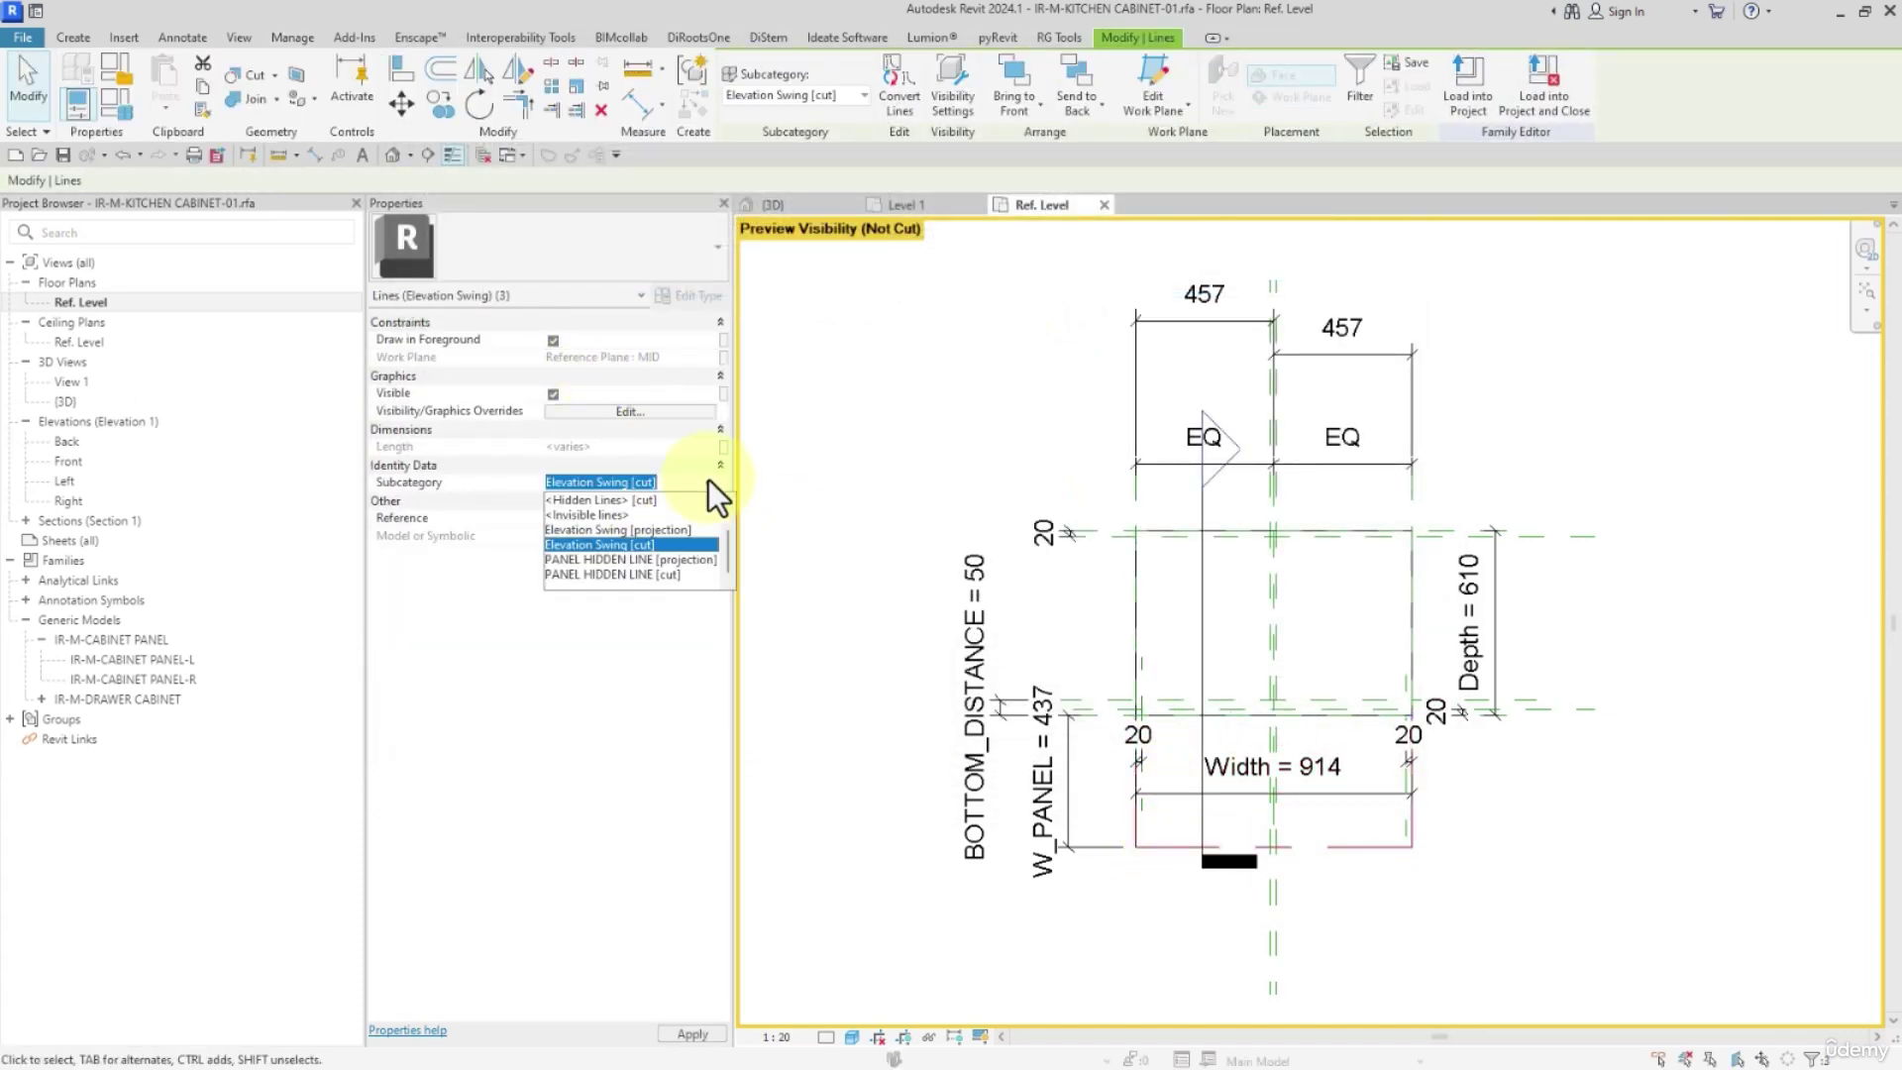
click(662, 565)
click(885, 462)
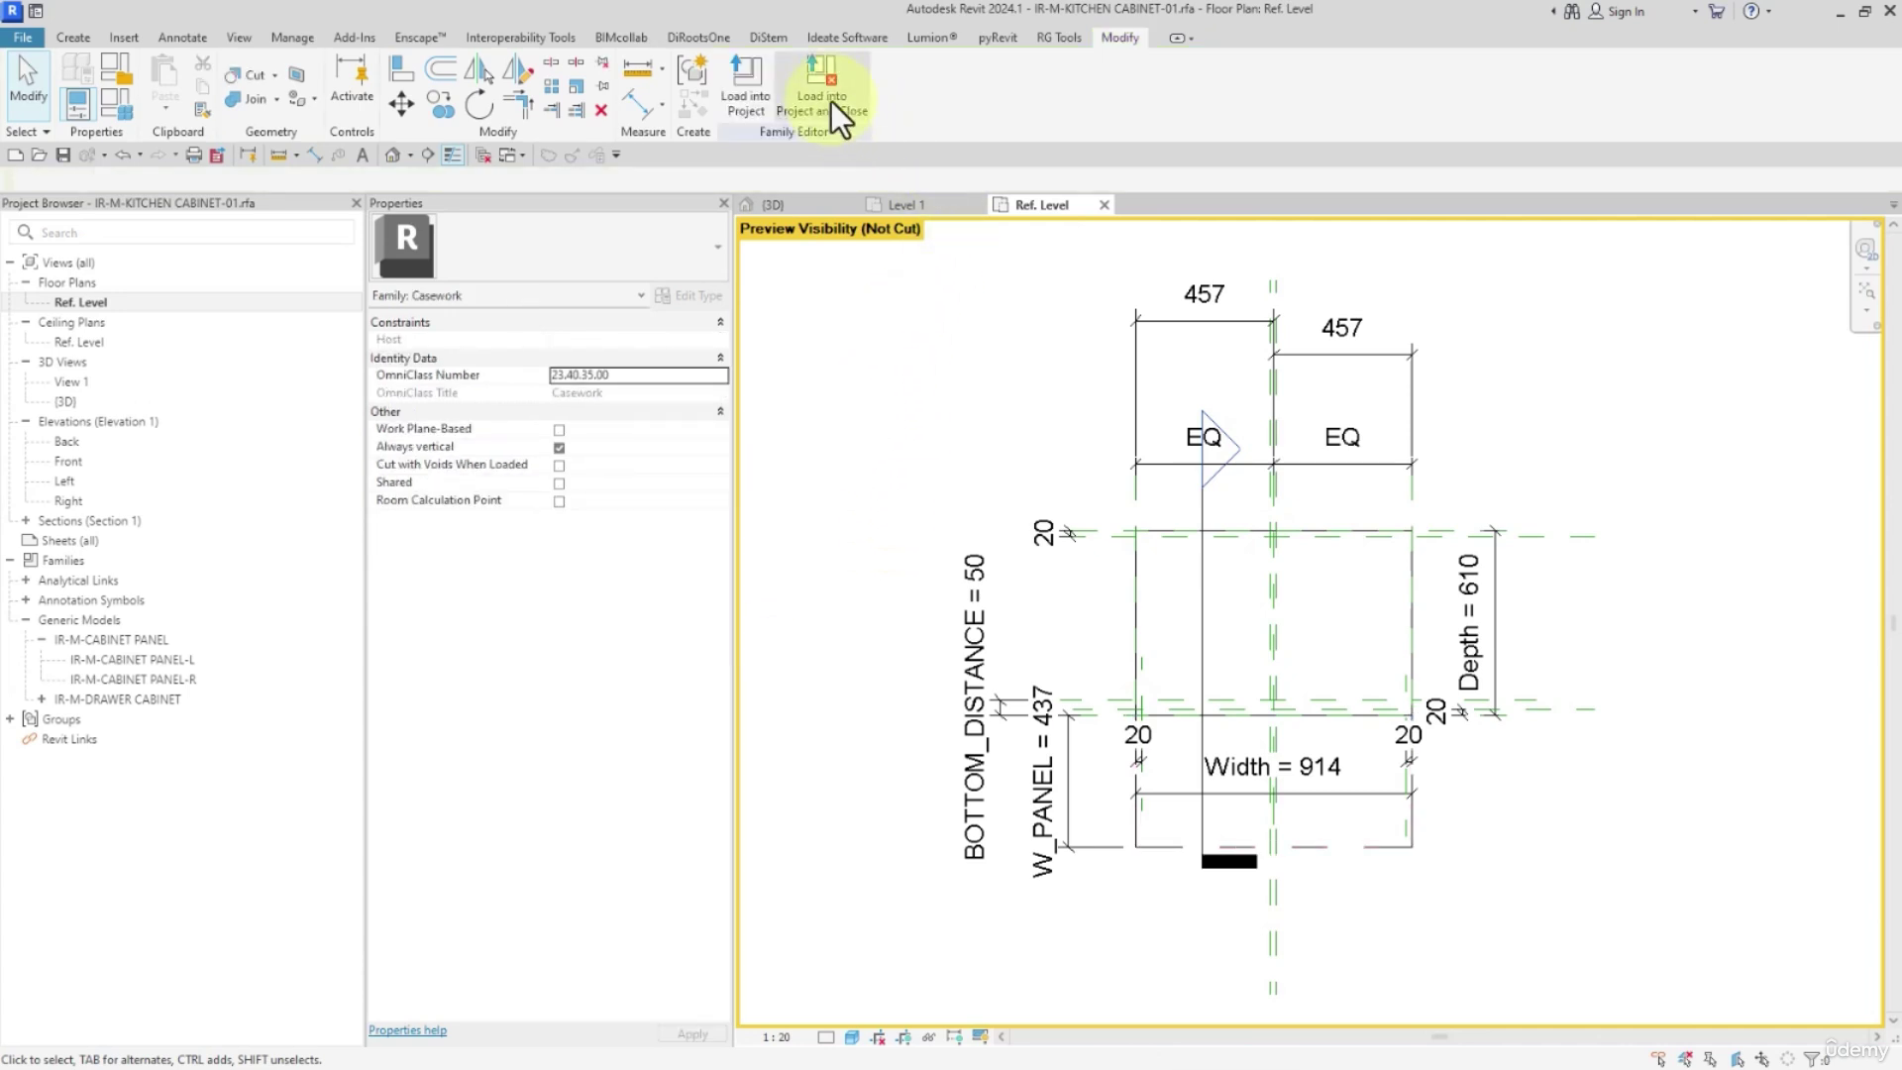
Load the cabinet family into the project, overwriting the existing version
click(827, 87)
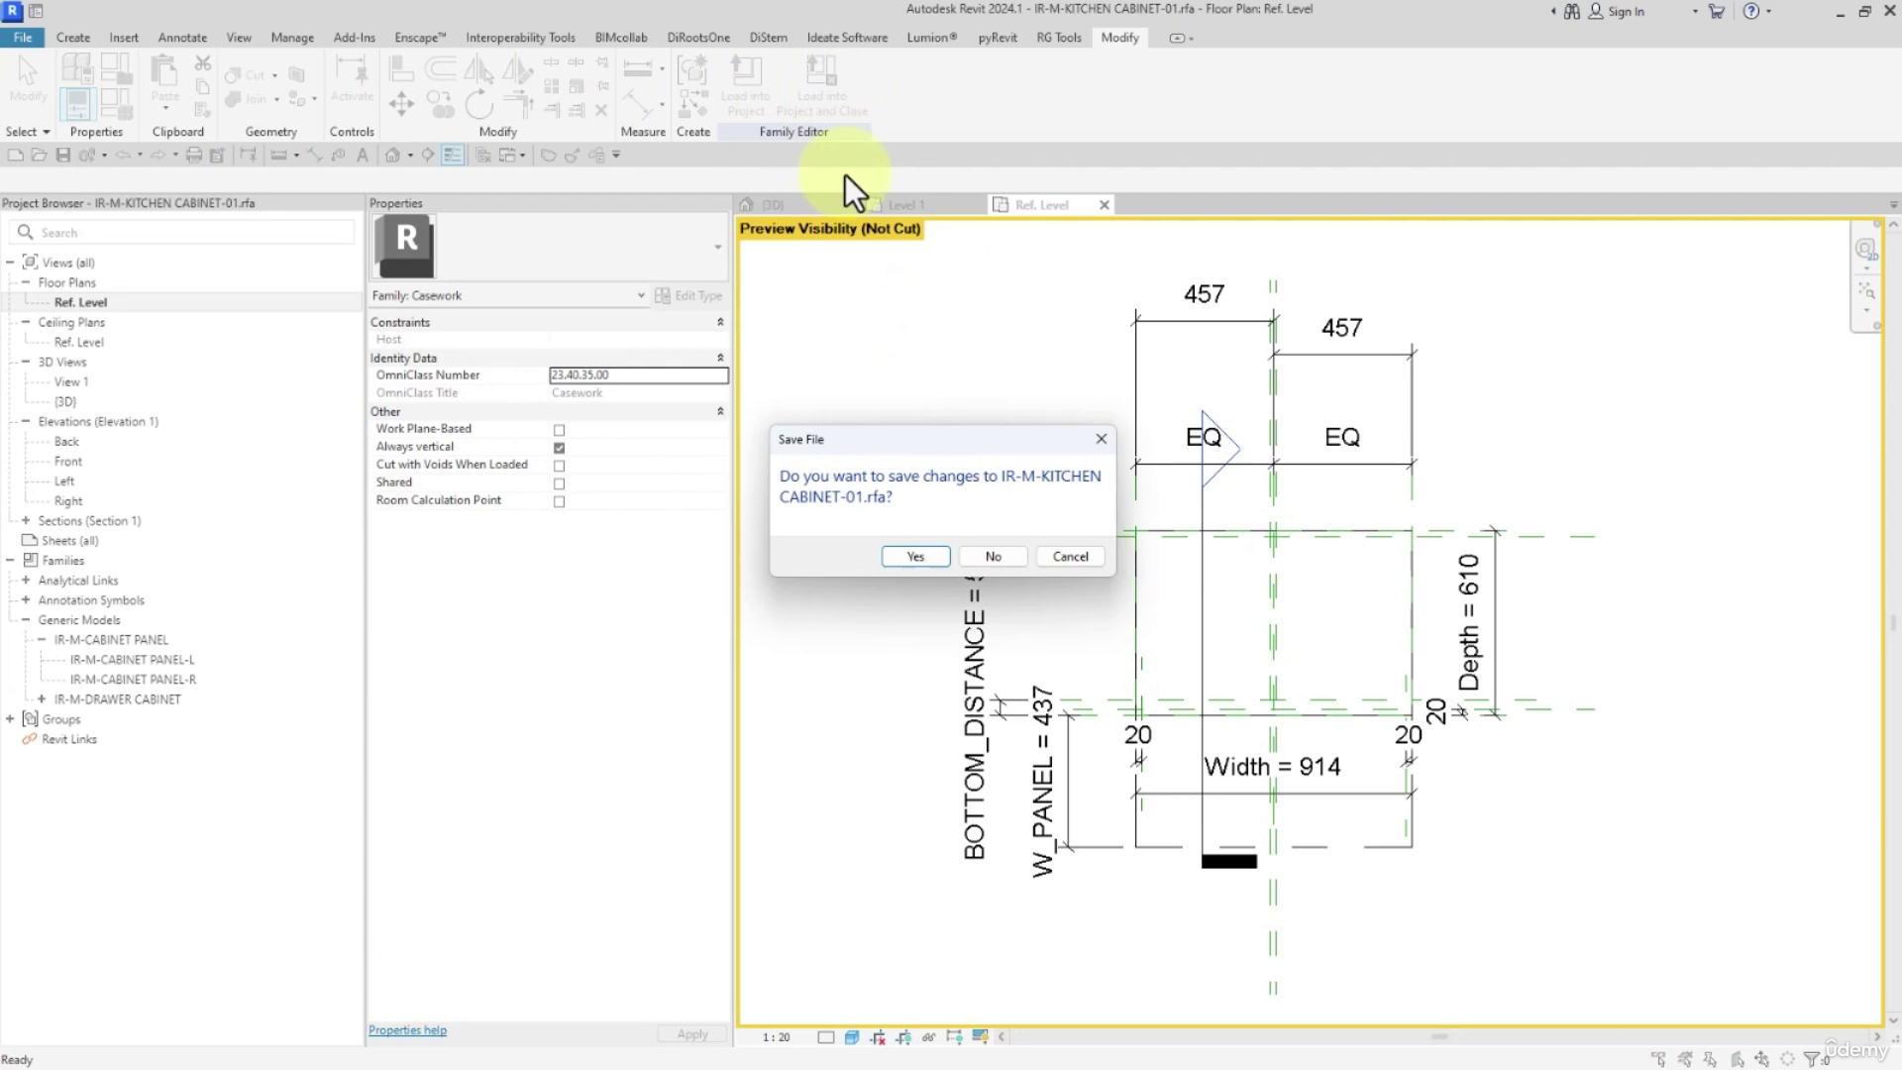
click(1094, 442)
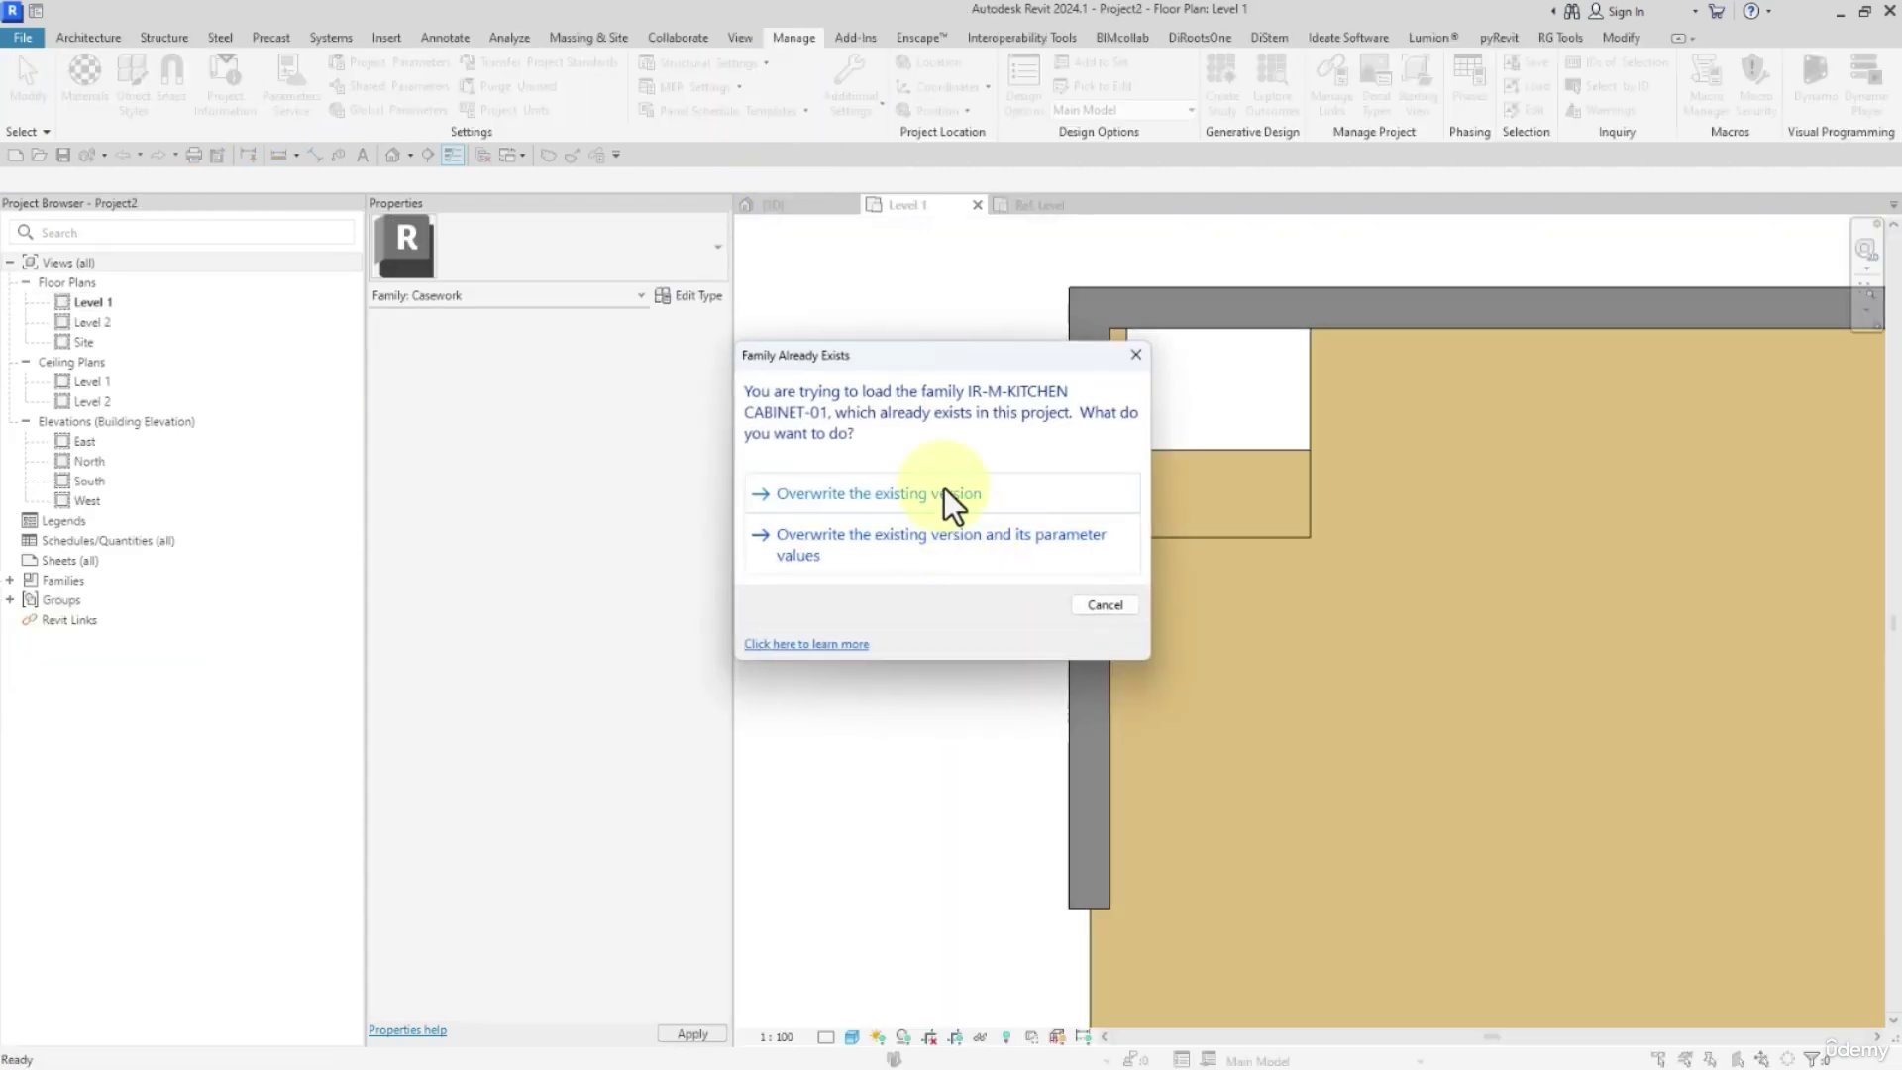
click(947, 492)
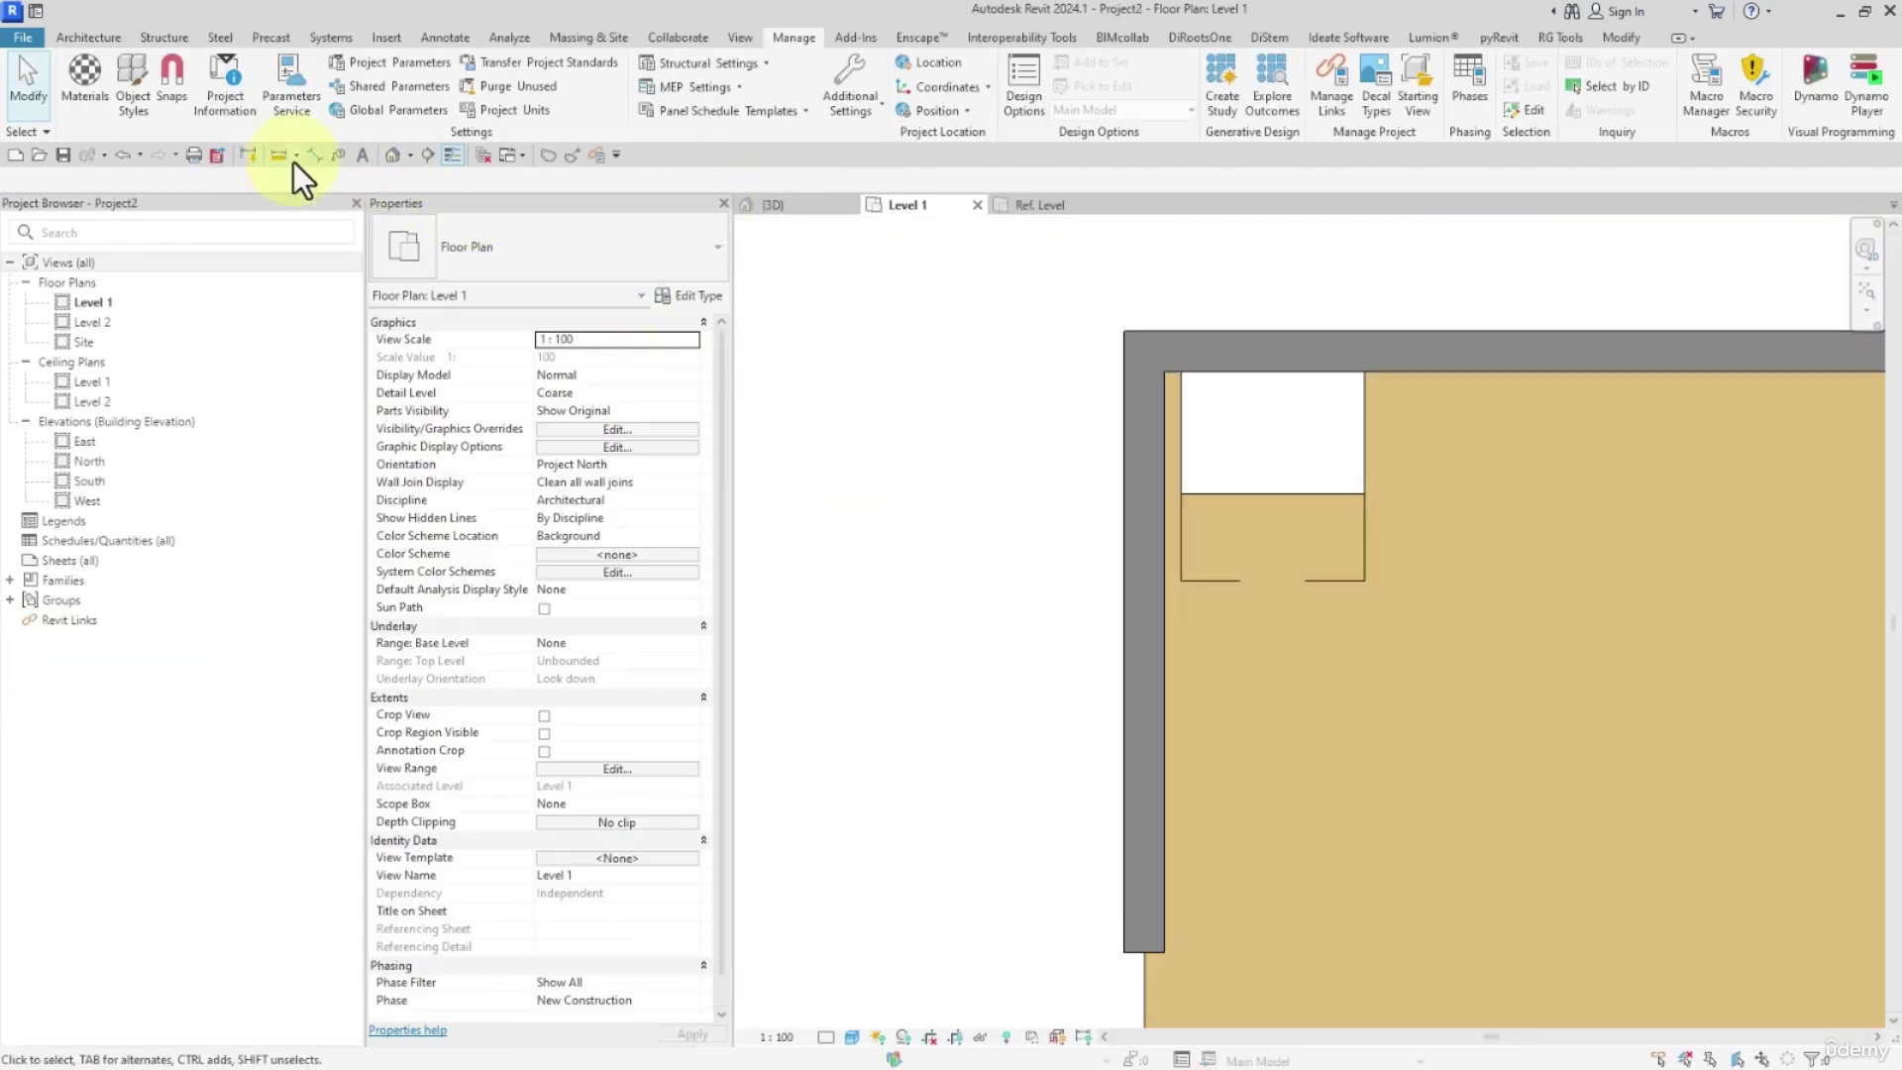
In the project's Object Styles, filter the categories by CAS and select the Casework PANEL HIDDEN LINE subcategory
click(149, 75)
click(630, 129)
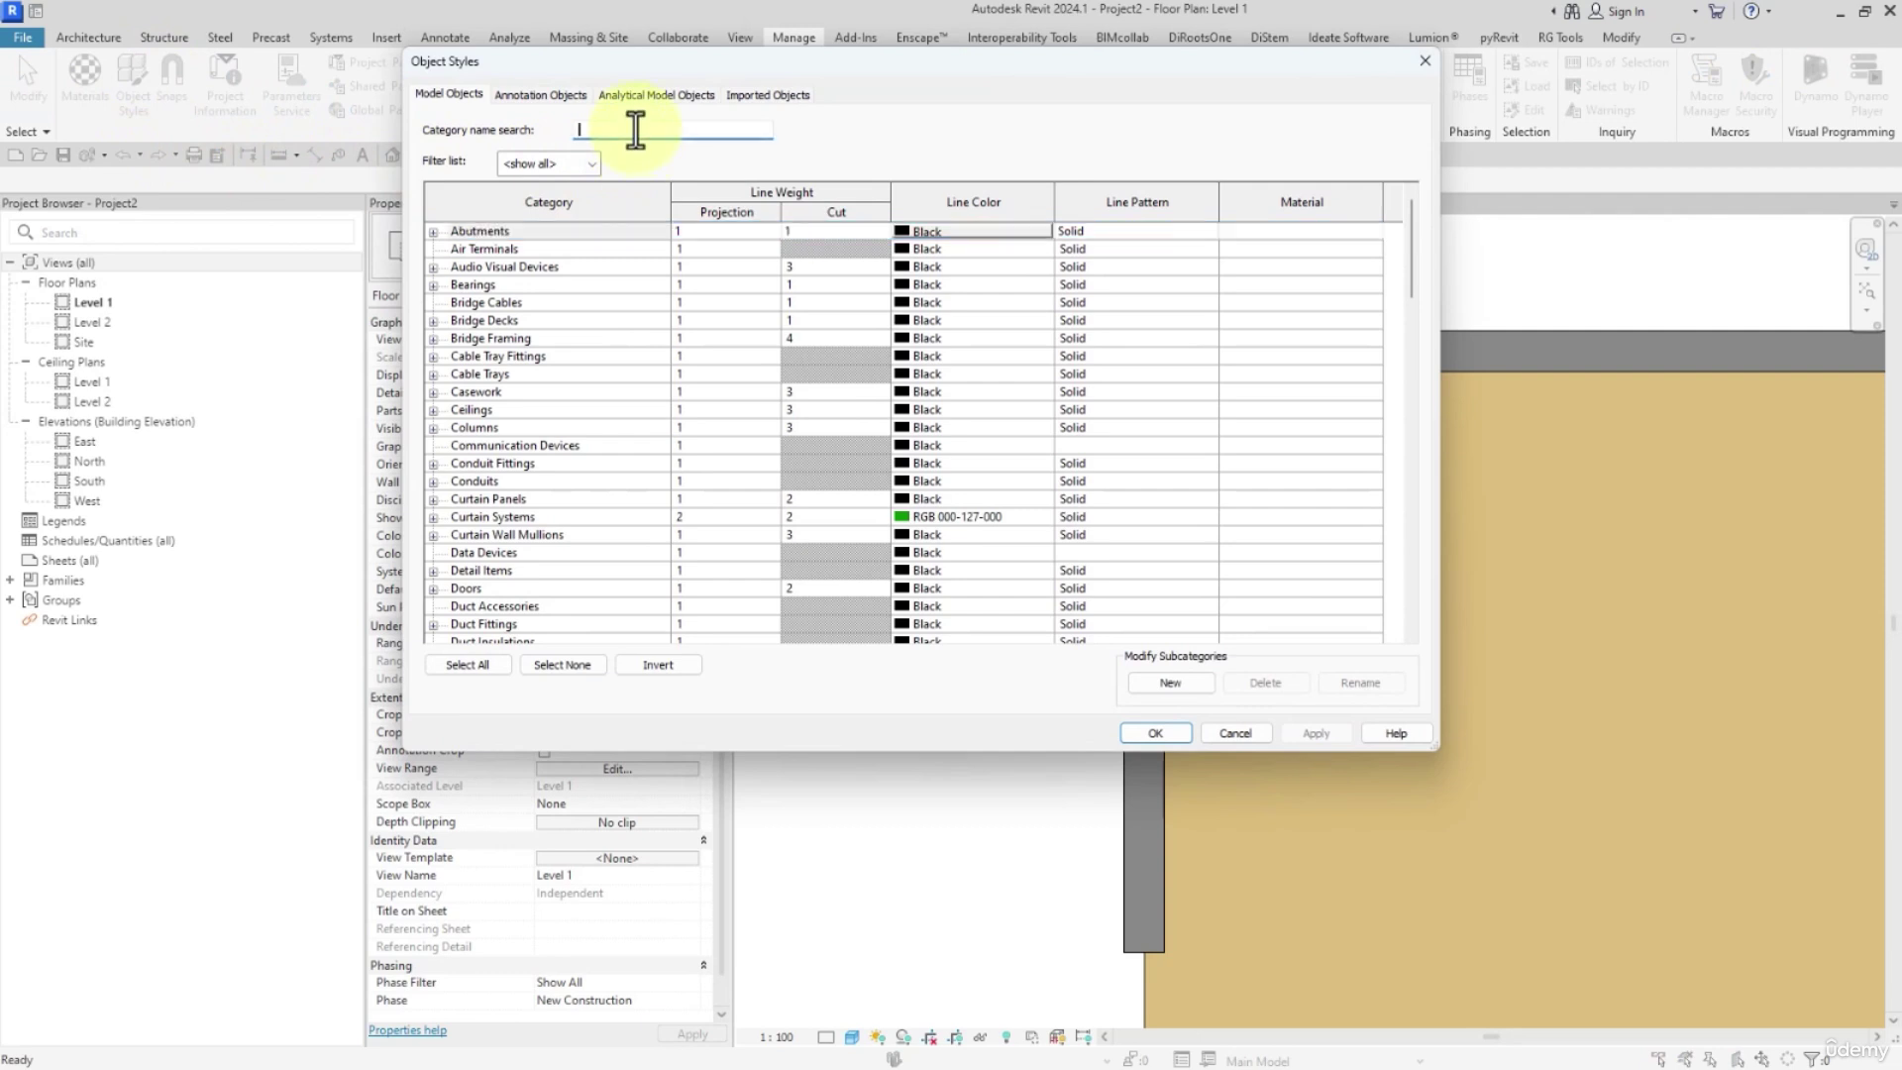
text(CAS)
click(550, 285)
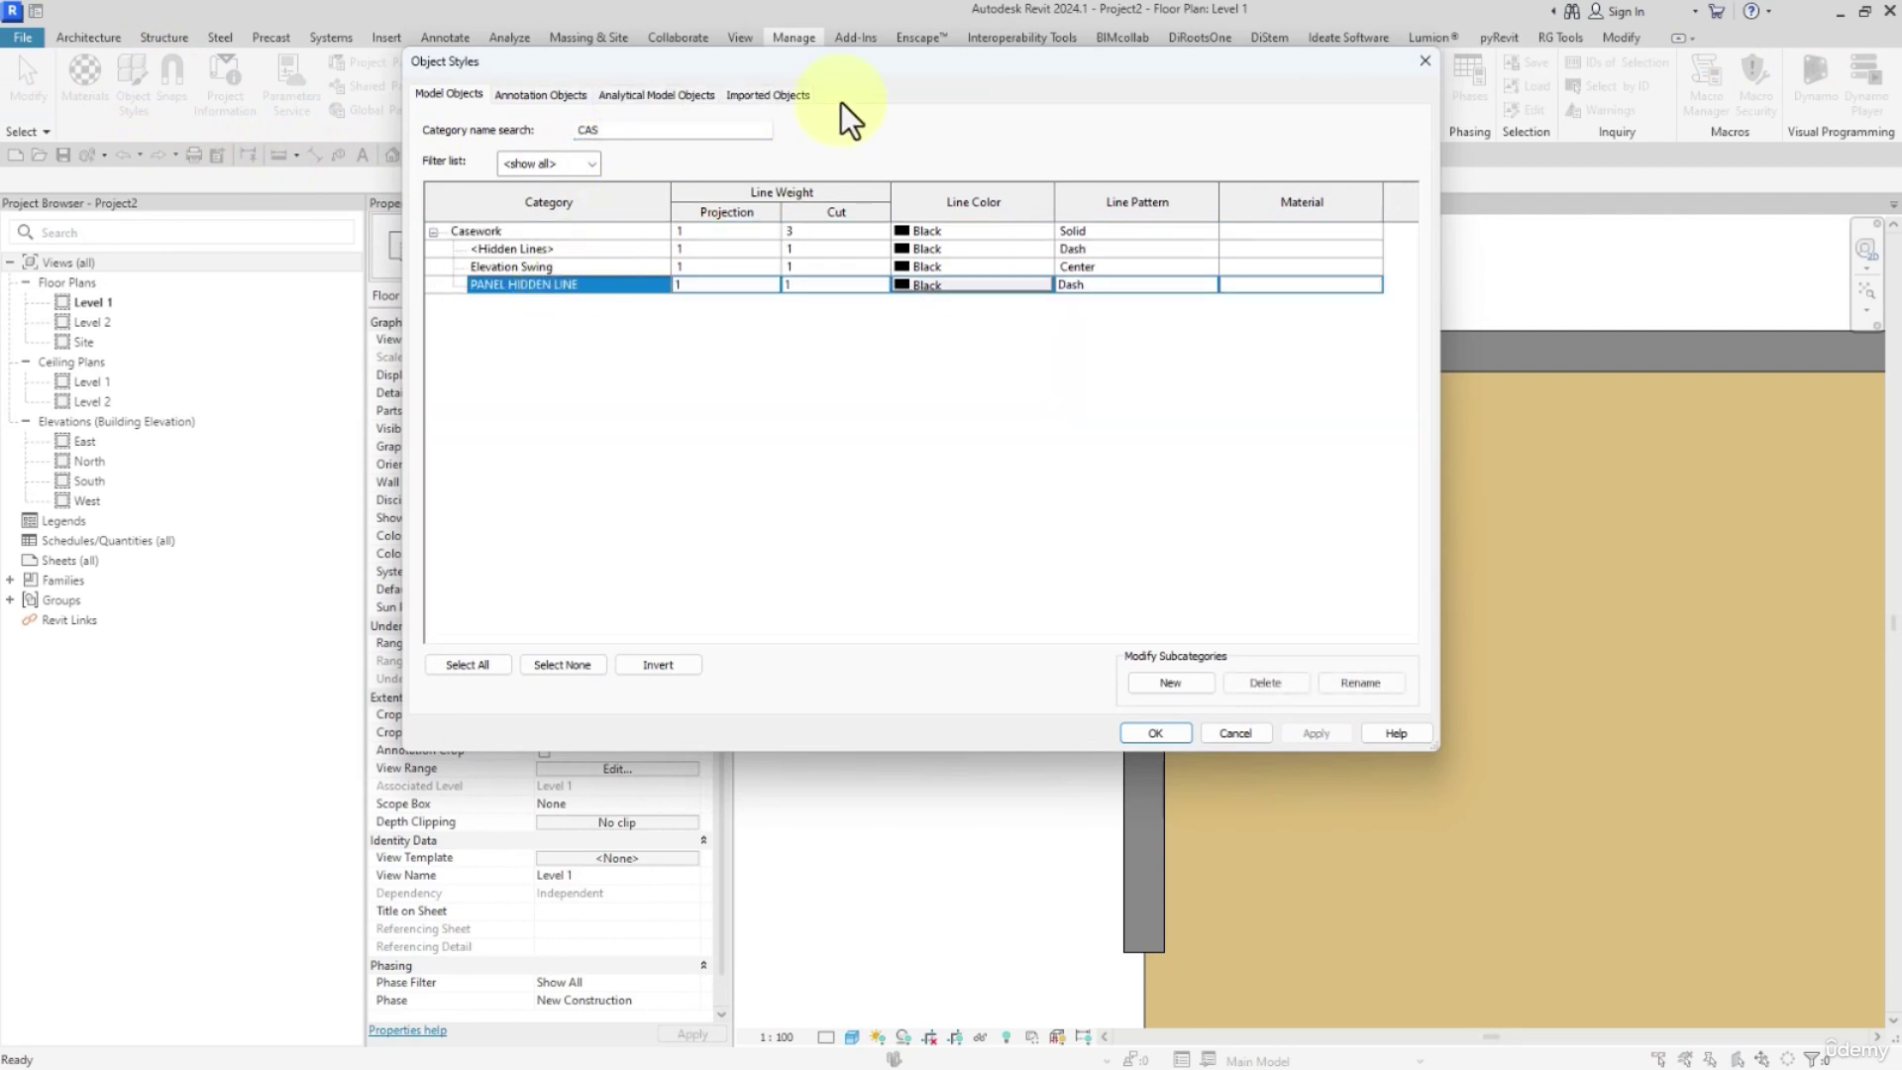
drag(850, 61, 612, 59)
Try the Dash dot line pattern on the PANEL HIDDEN LINE subcategory and apply it
click(894, 284)
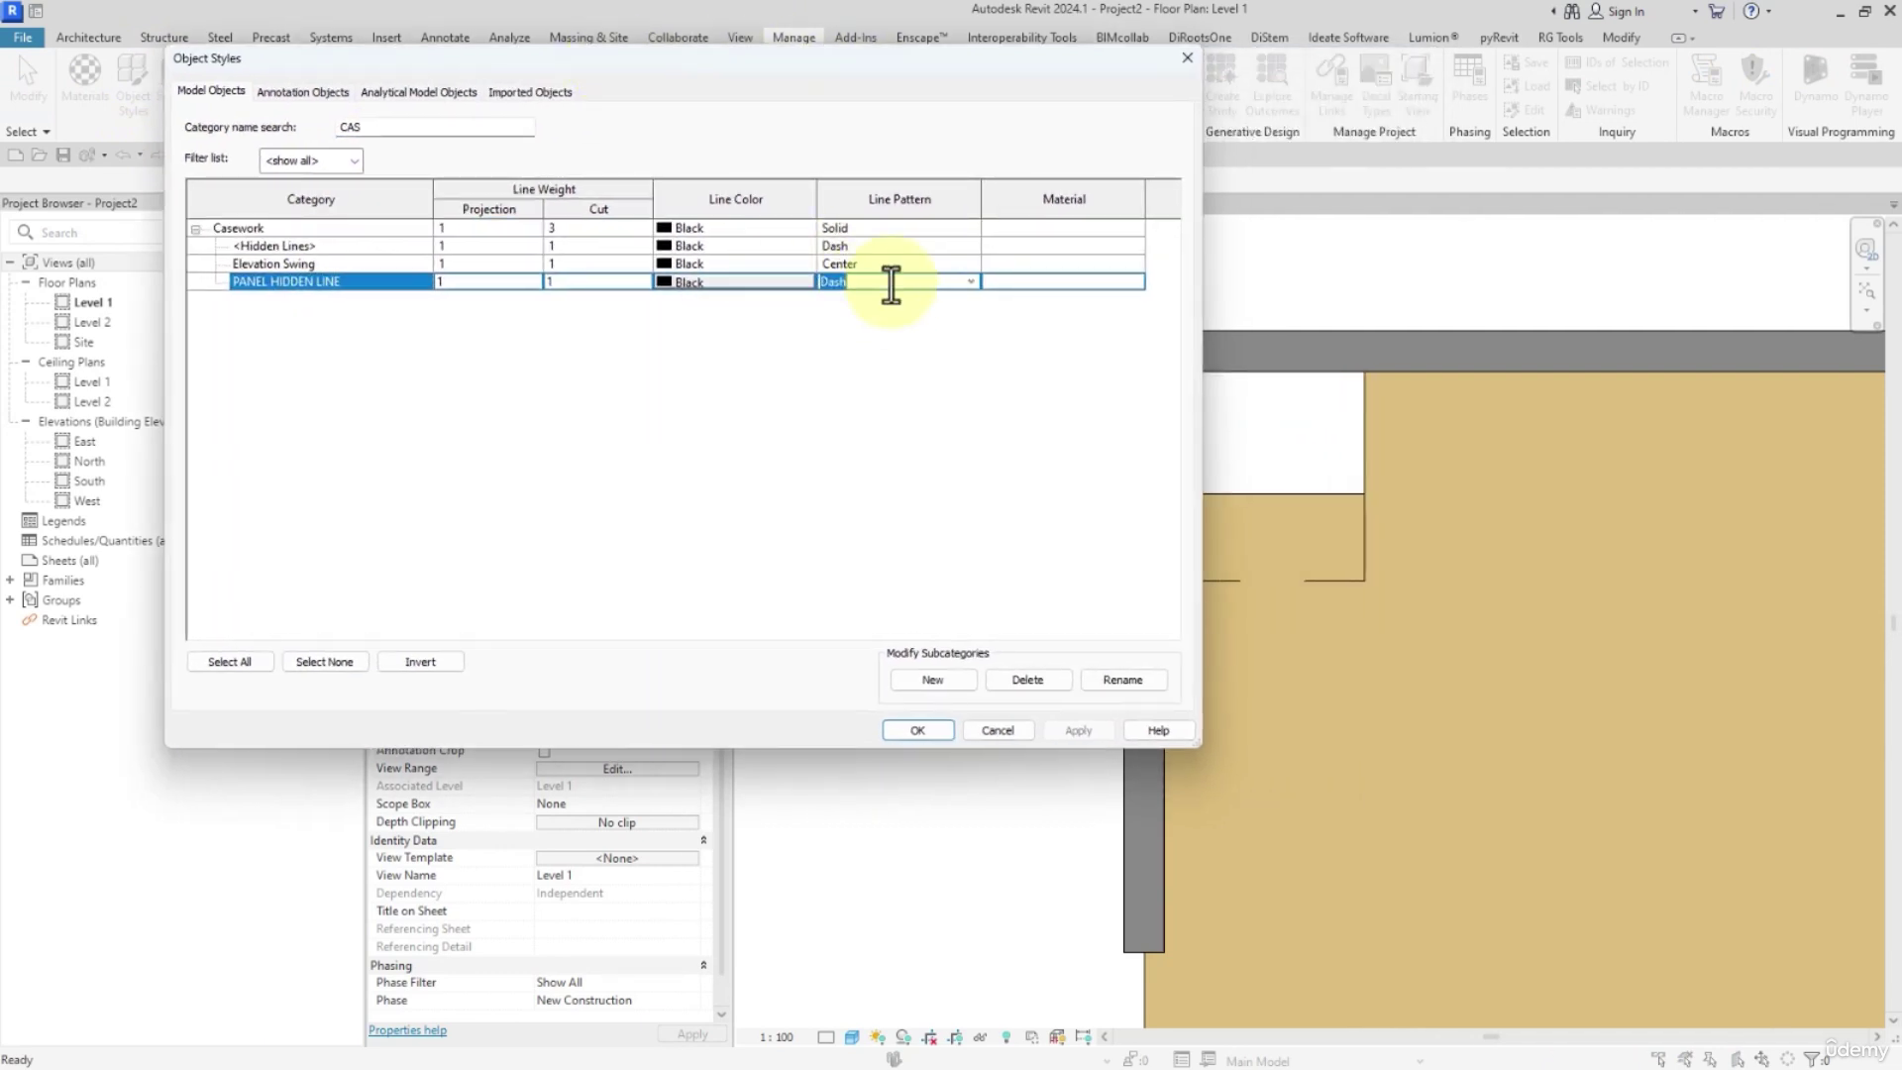
text(Das)
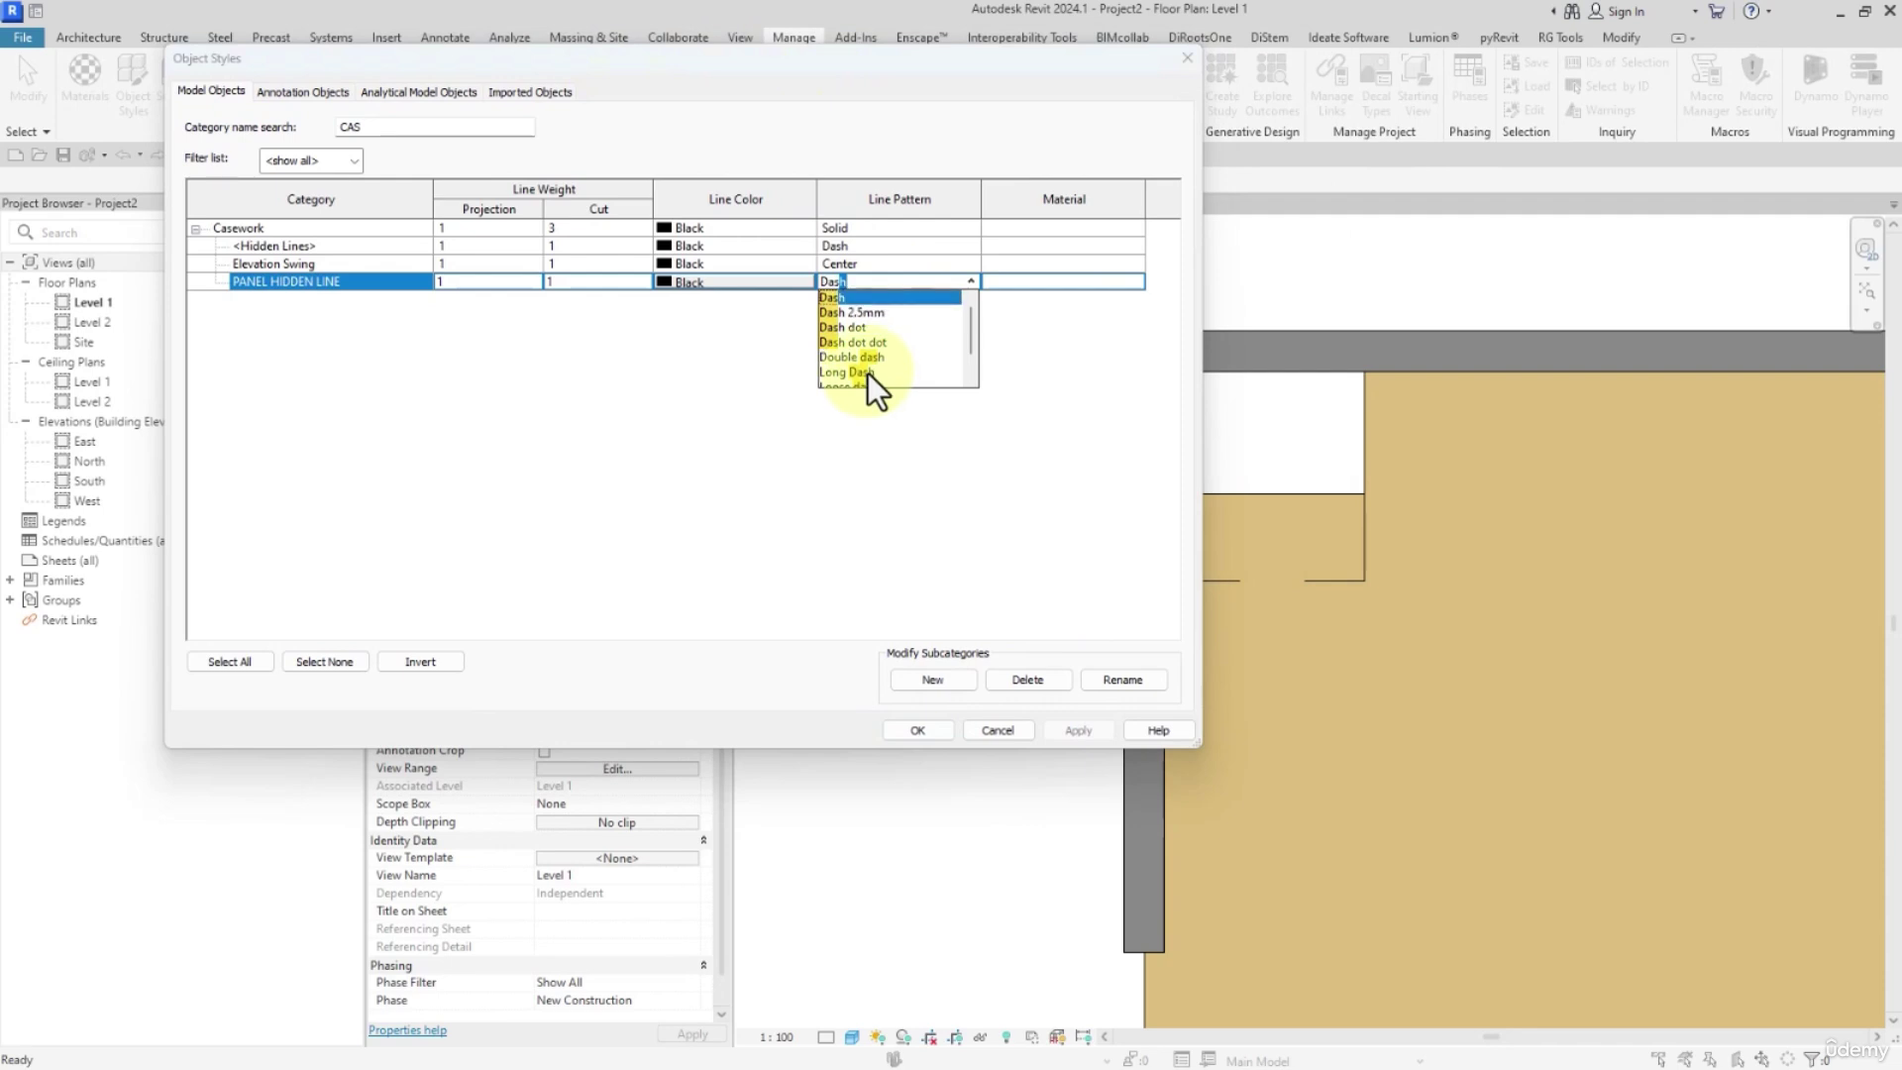
click(880, 329)
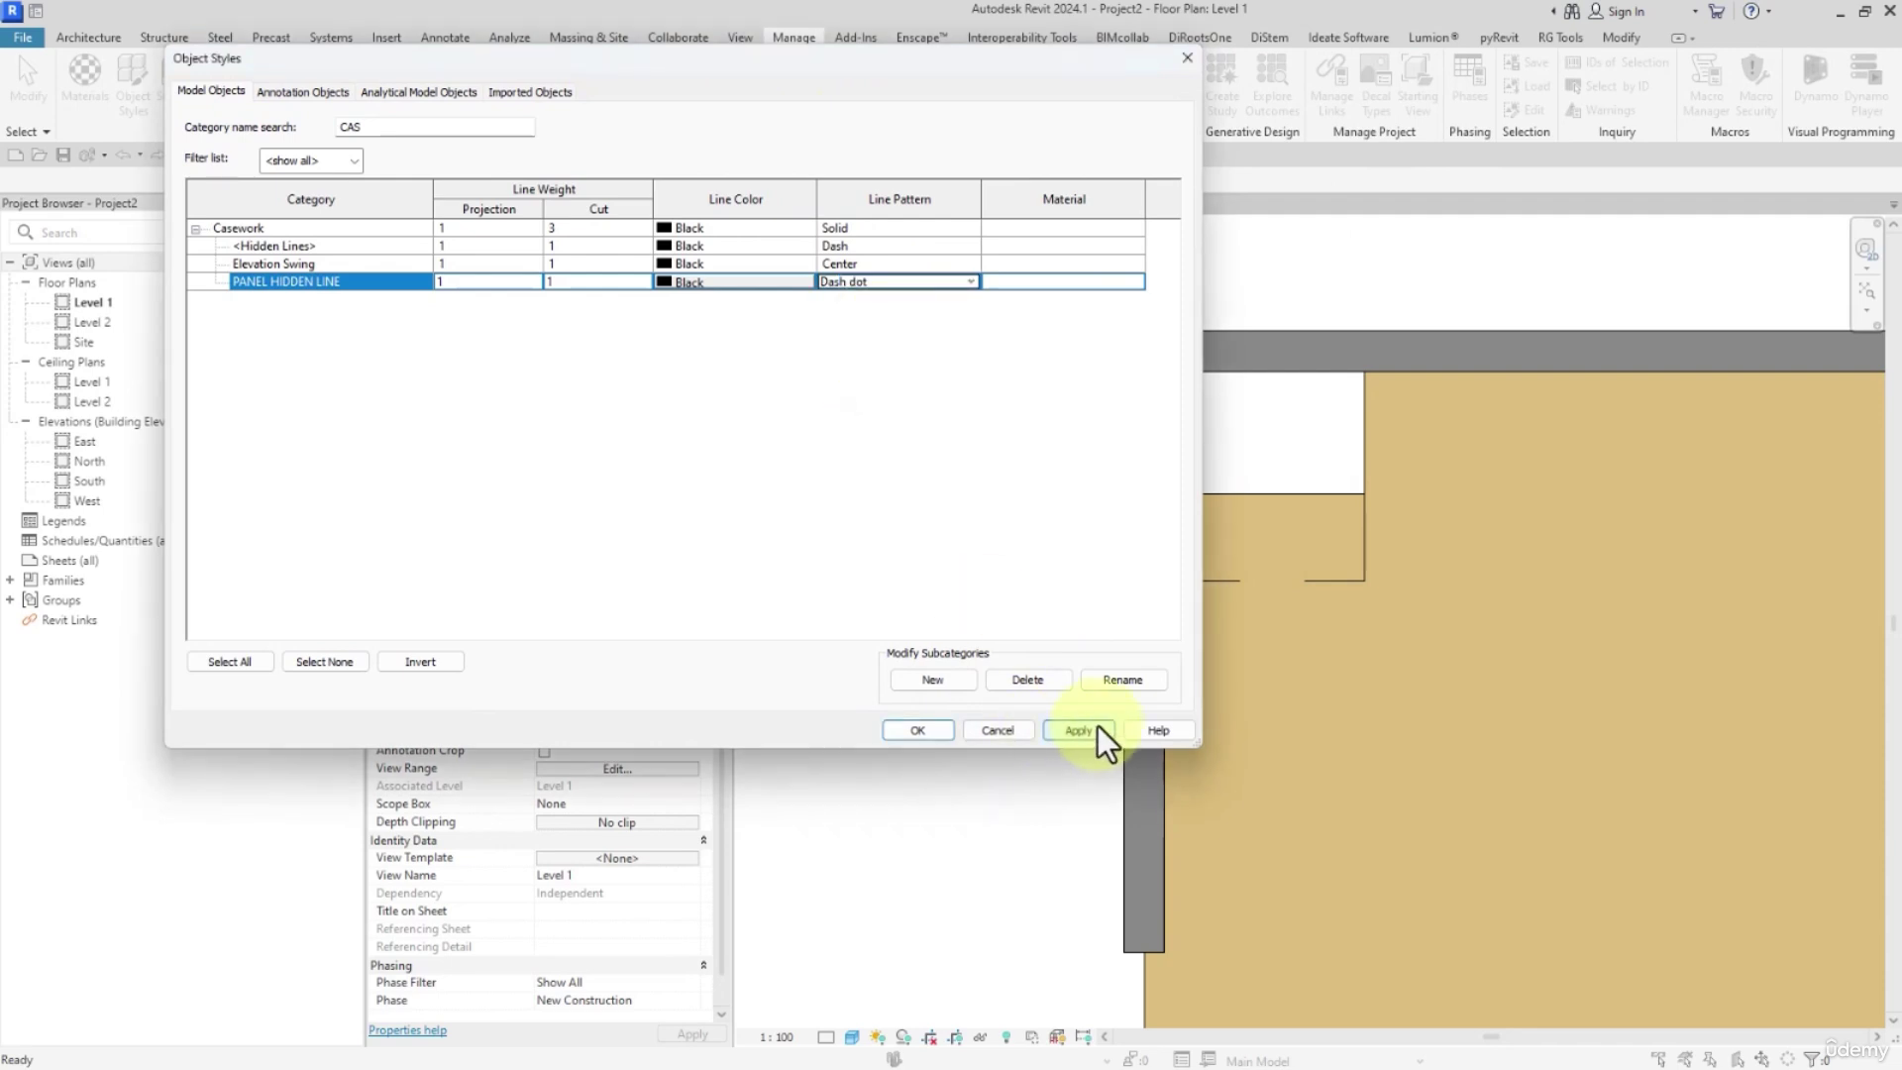
click(1096, 732)
Set the PANEL HIDDEN LINE subcategory's line pattern to Dot 1mm and accept the Object Styles
click(882, 285)
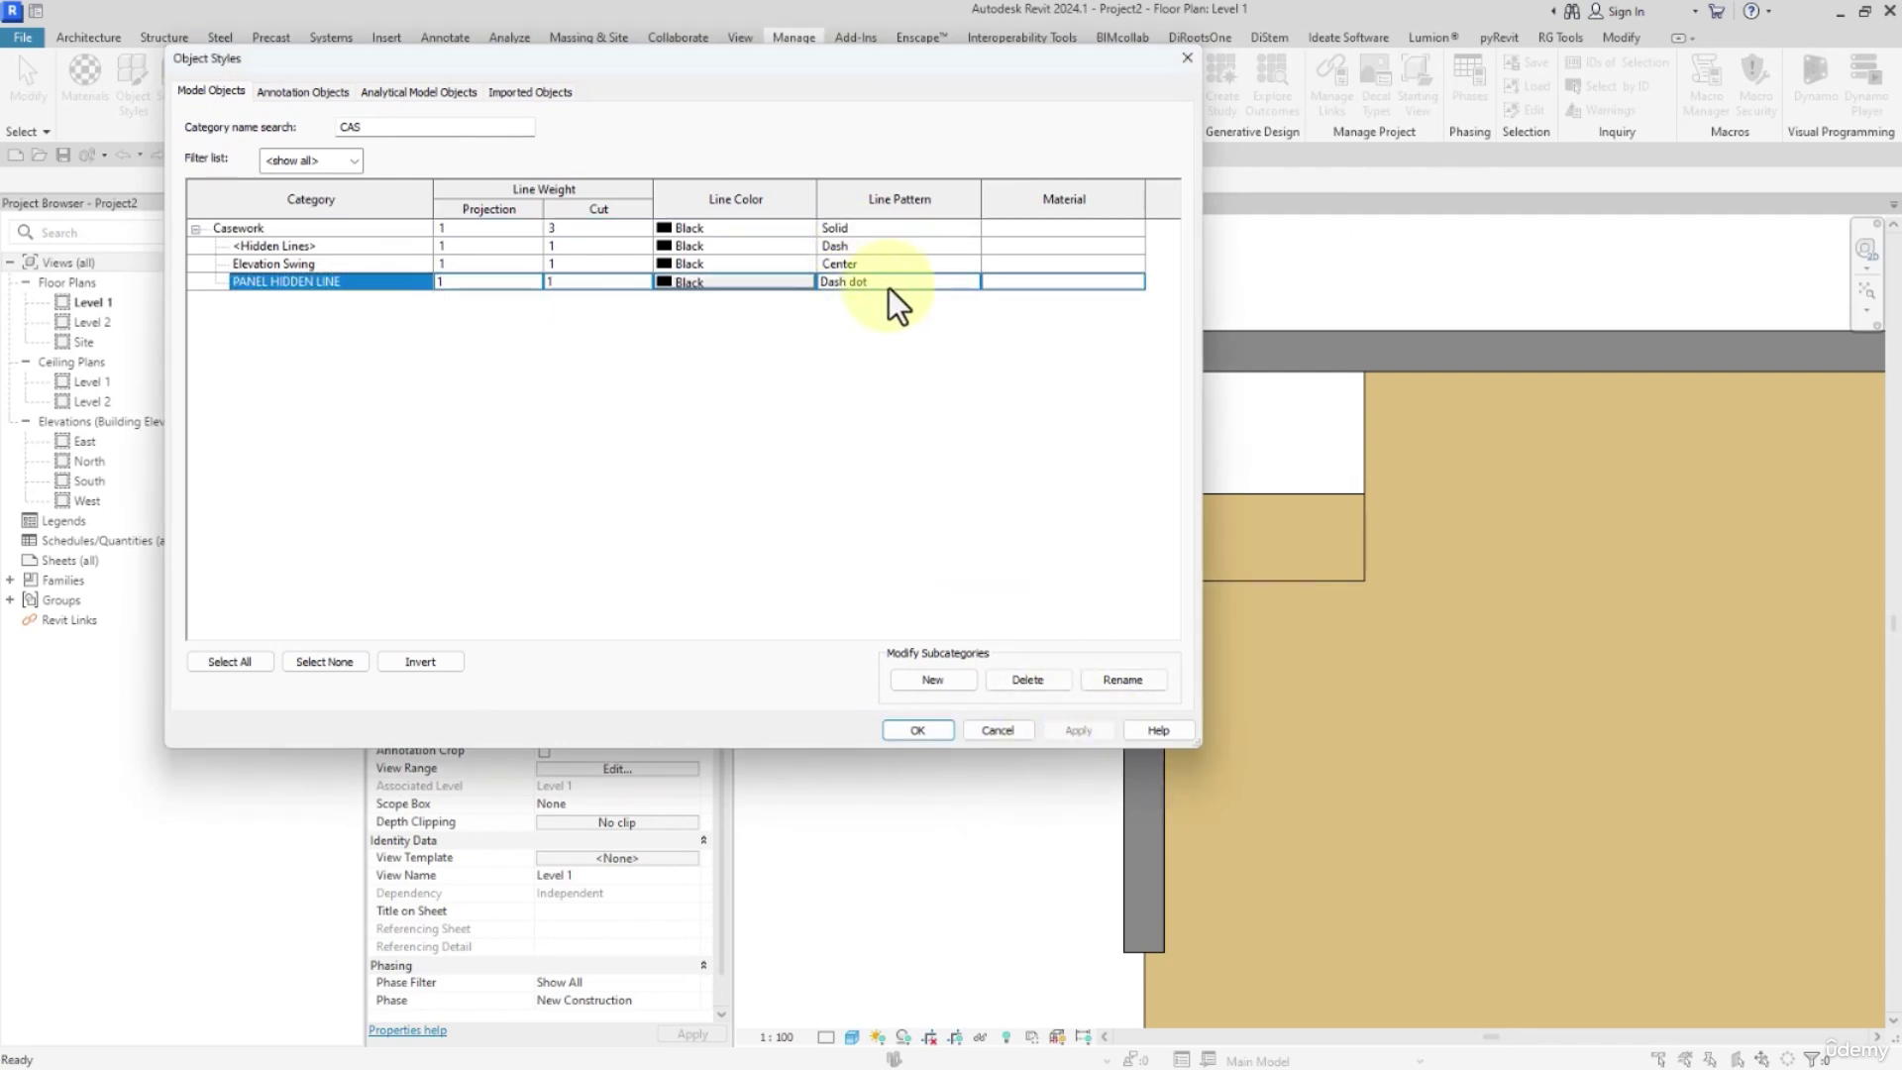
text(Do)
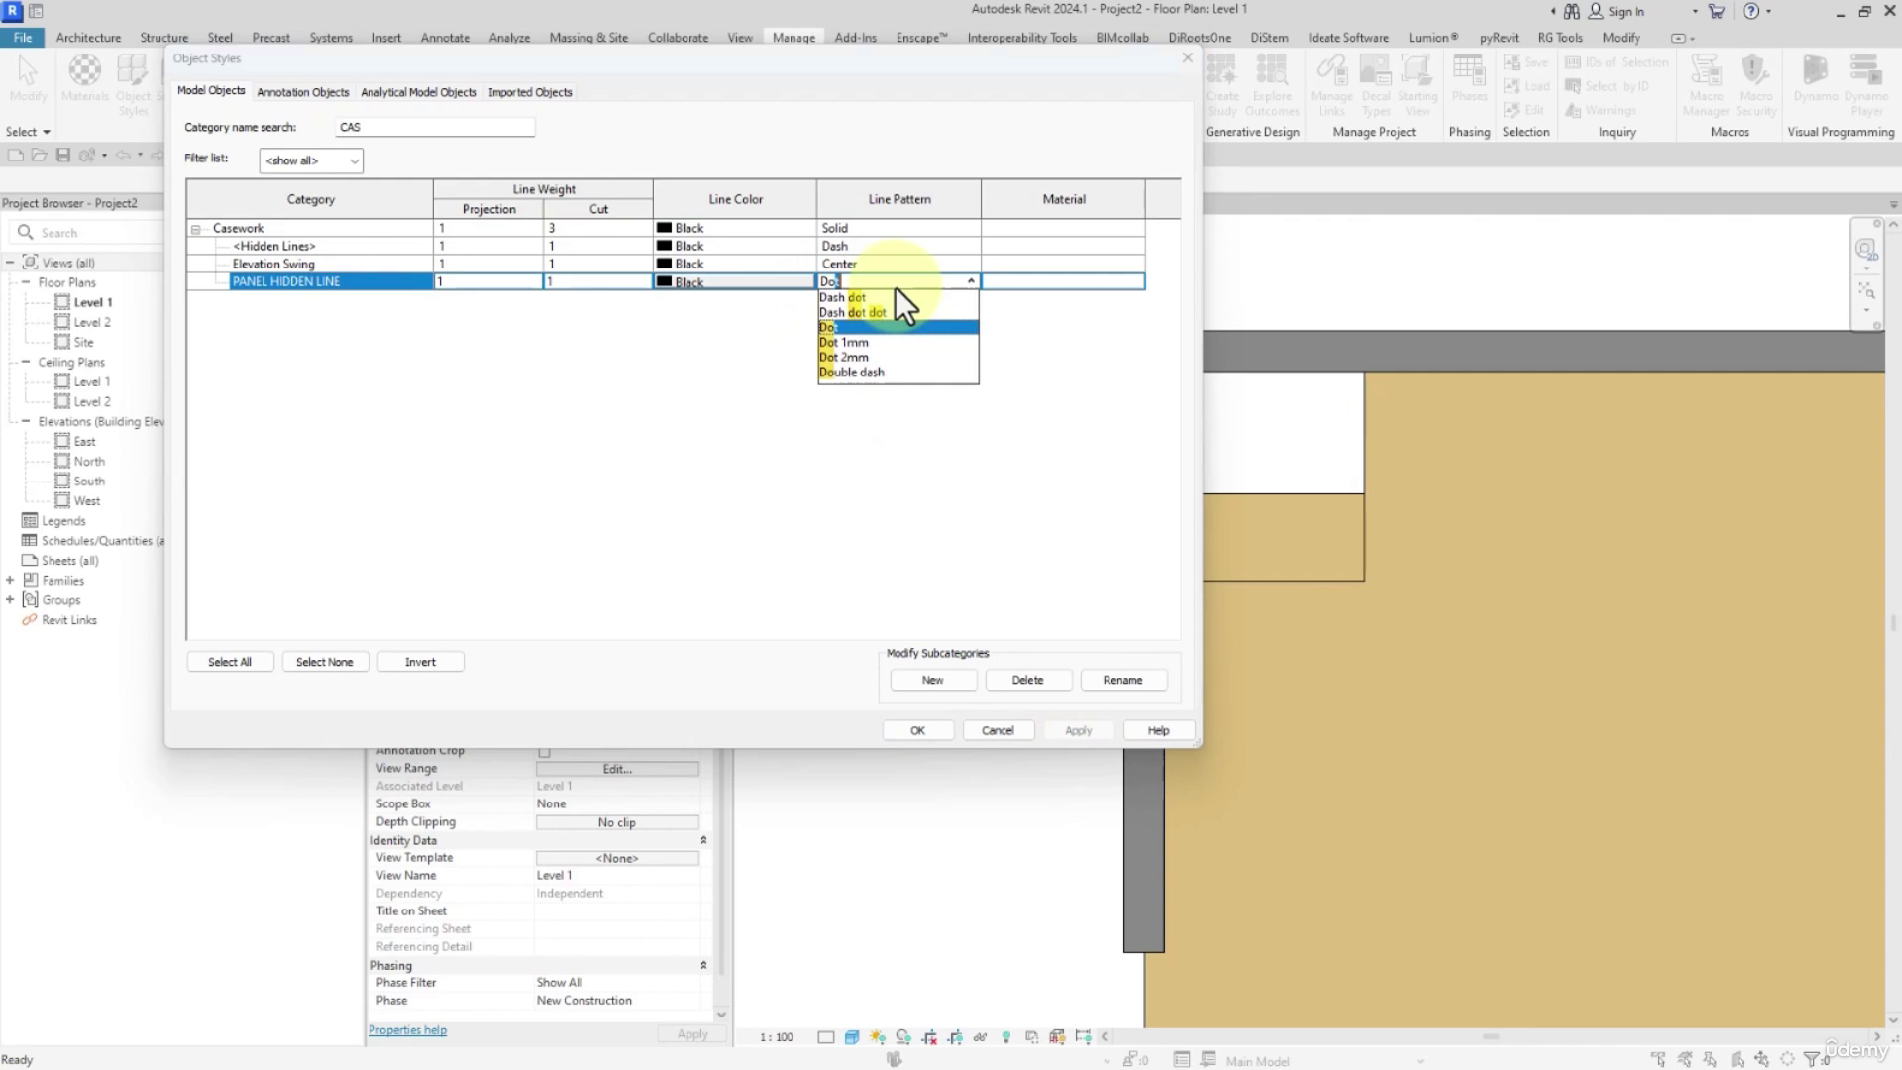
click(853, 344)
click(1078, 730)
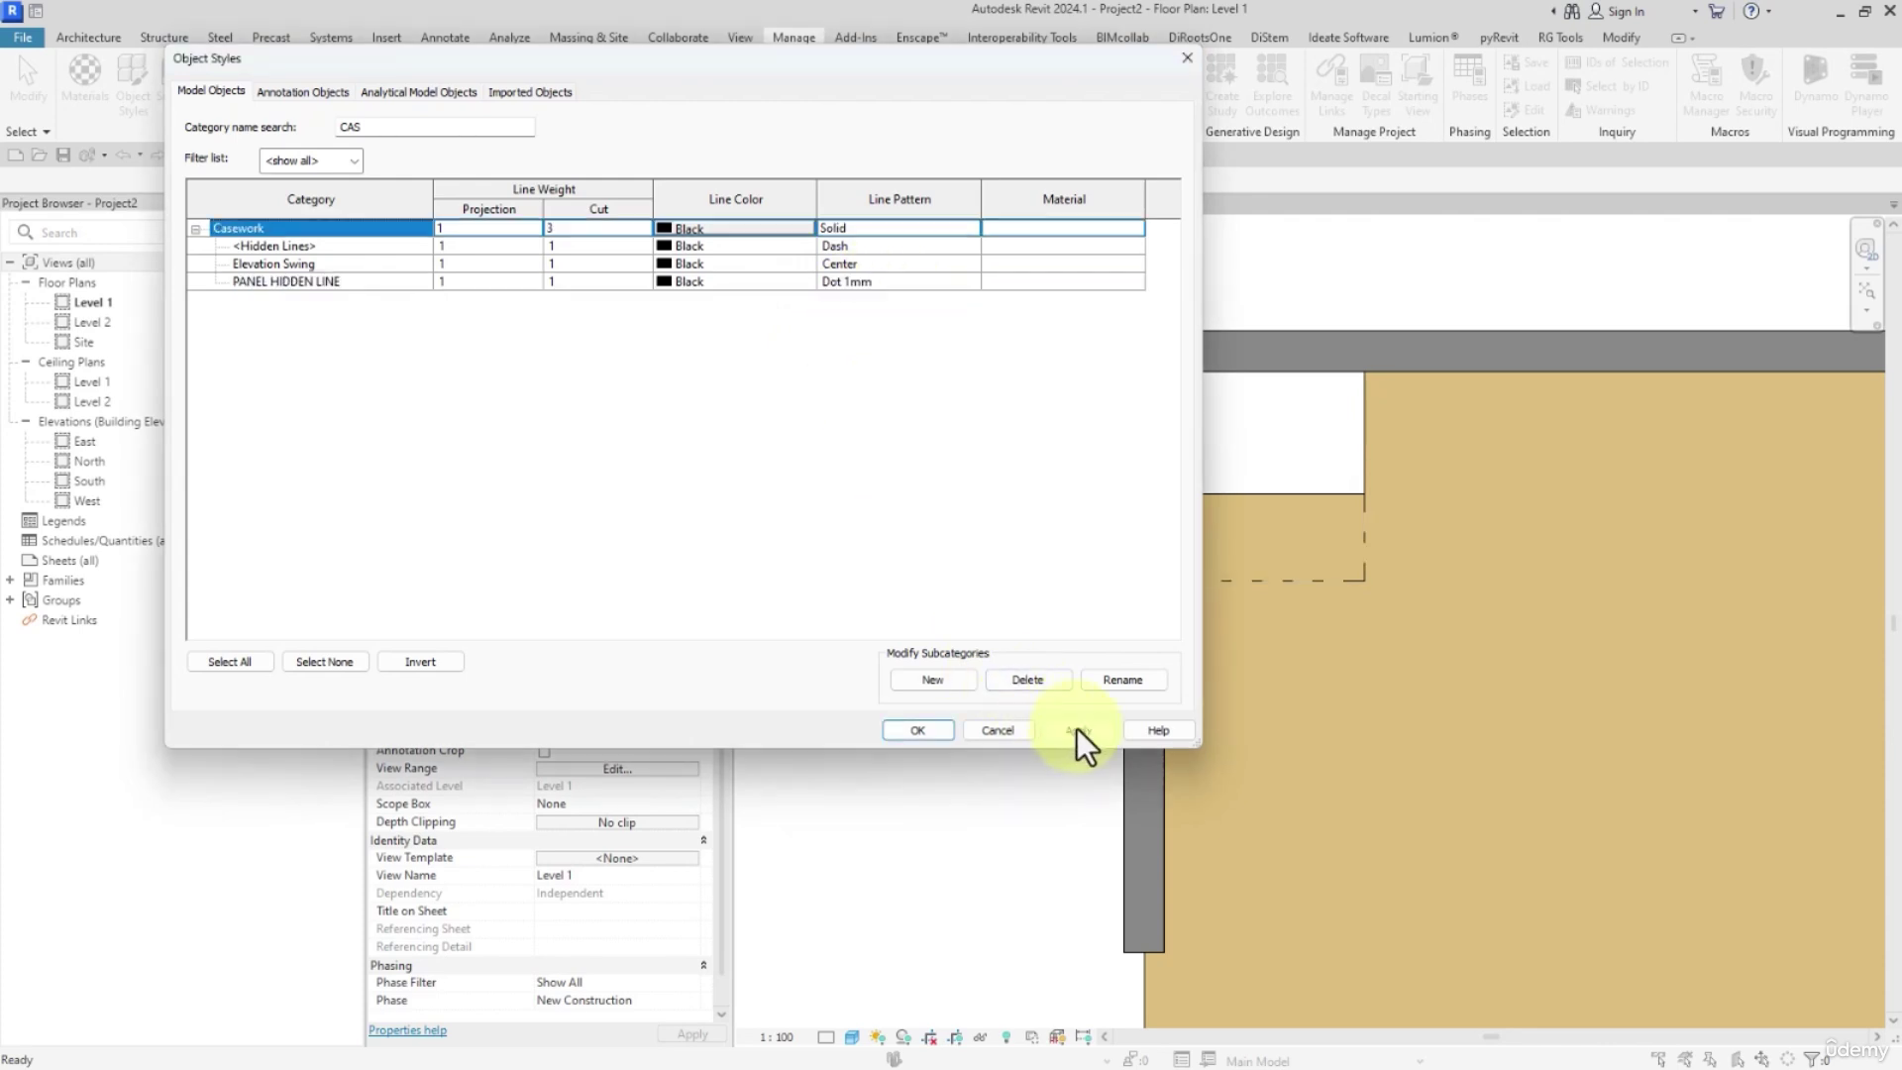
click(922, 728)
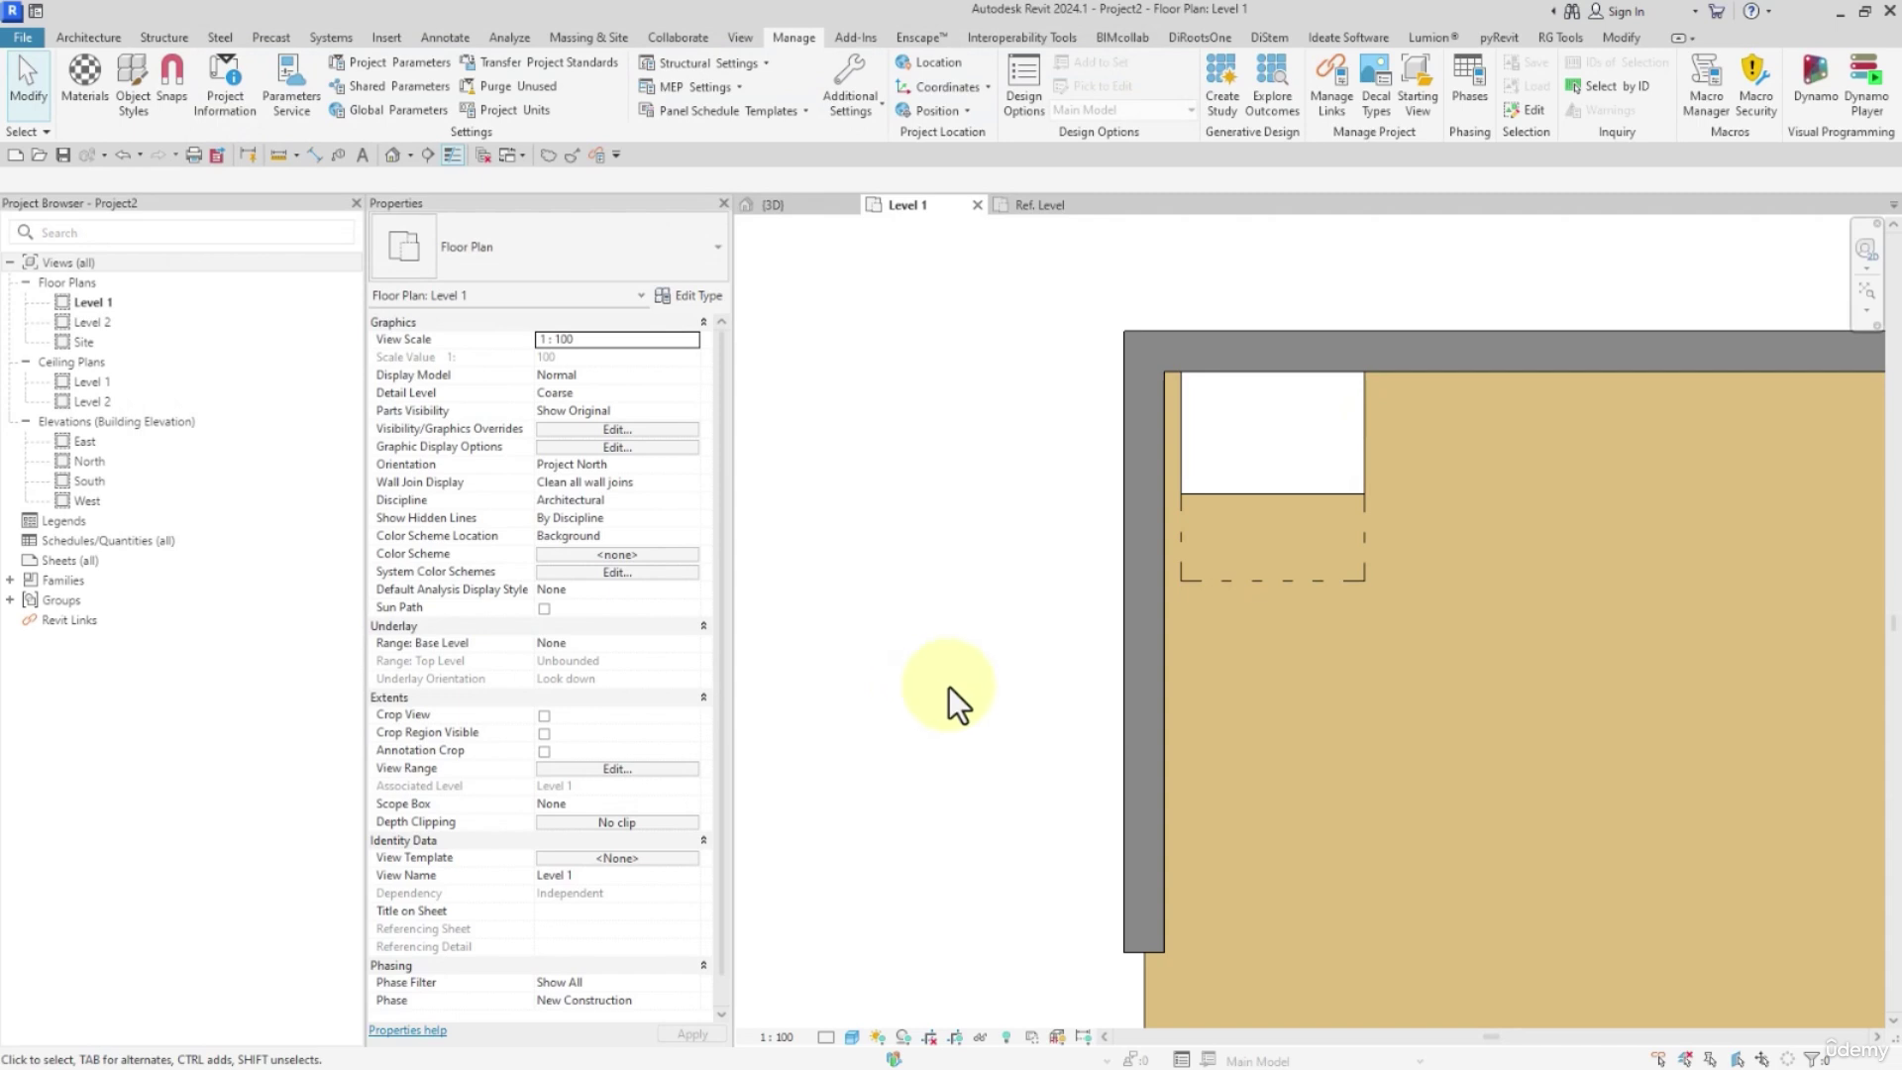
scroll(1015, 381, down, 1)
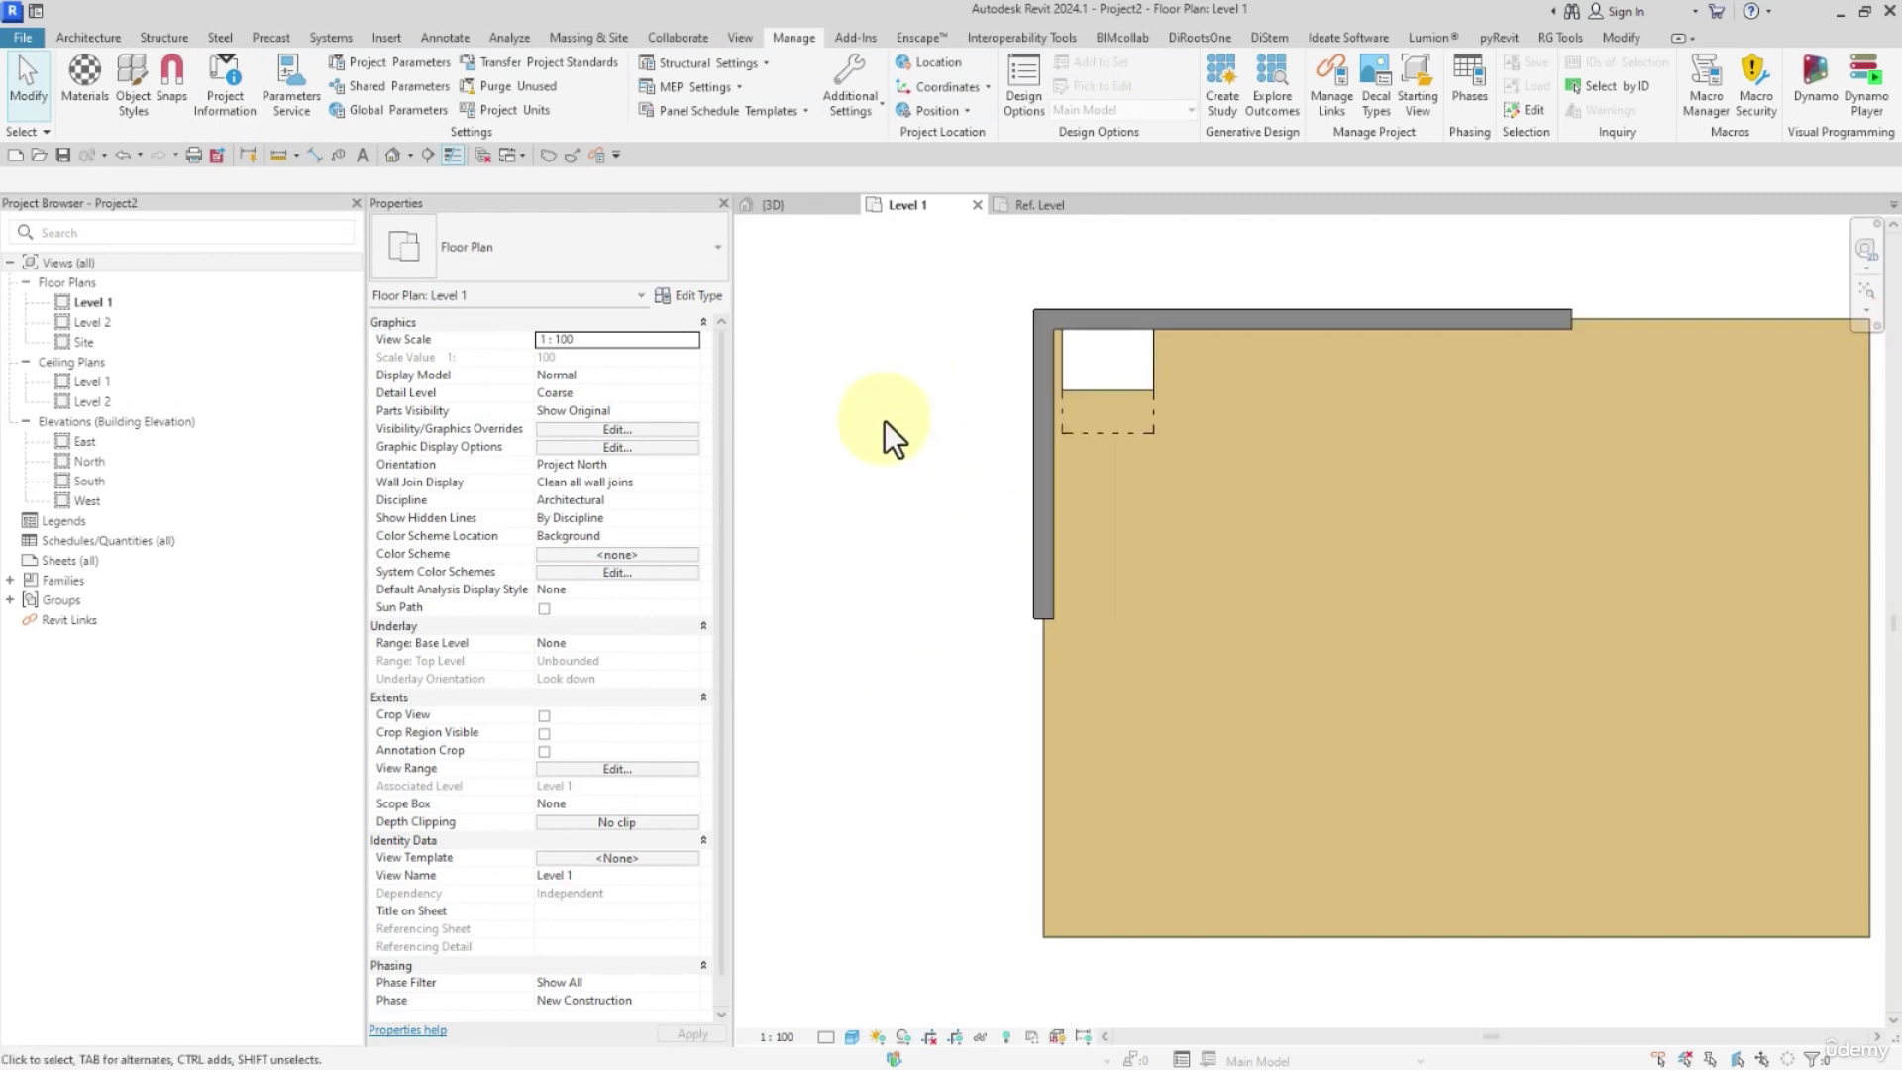
Open the South elevation and set its view scale to 1:25
double_click(90, 482)
scroll(960, 720, up, 5)
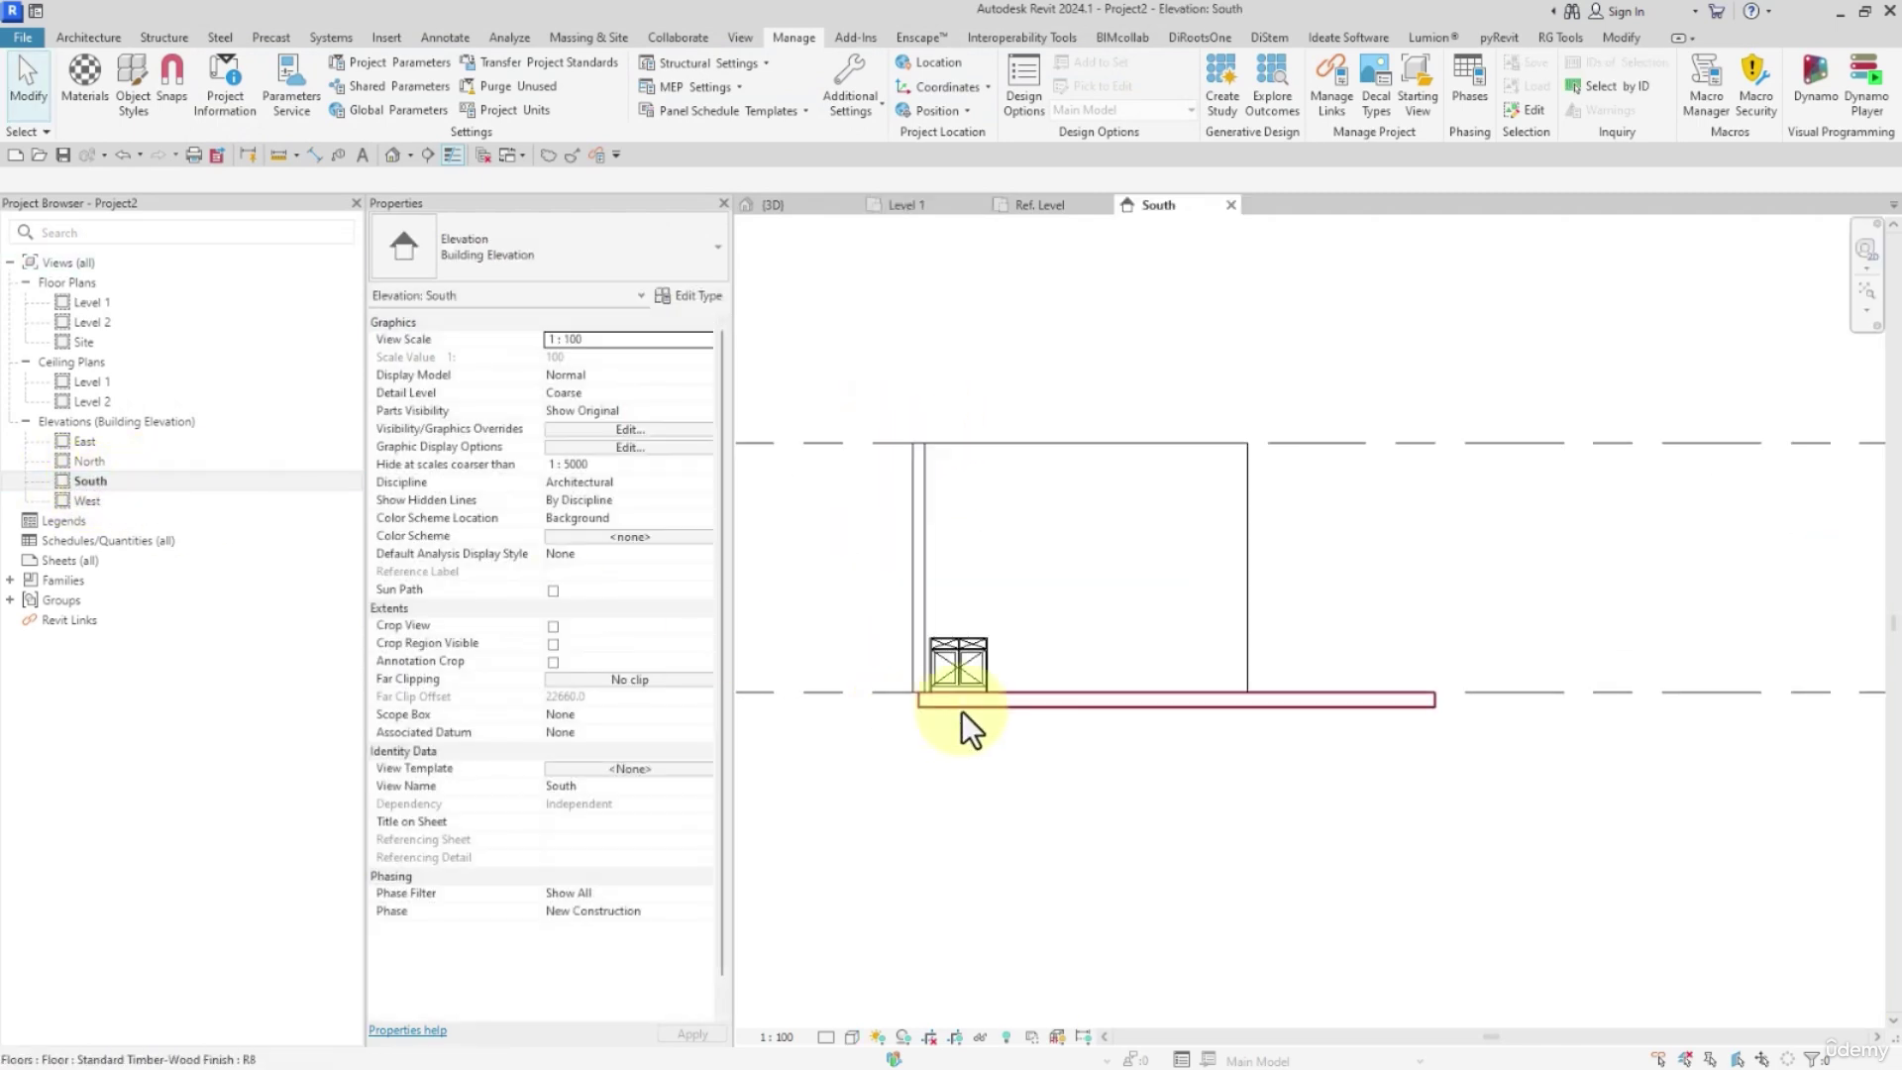
click(778, 1036)
click(807, 871)
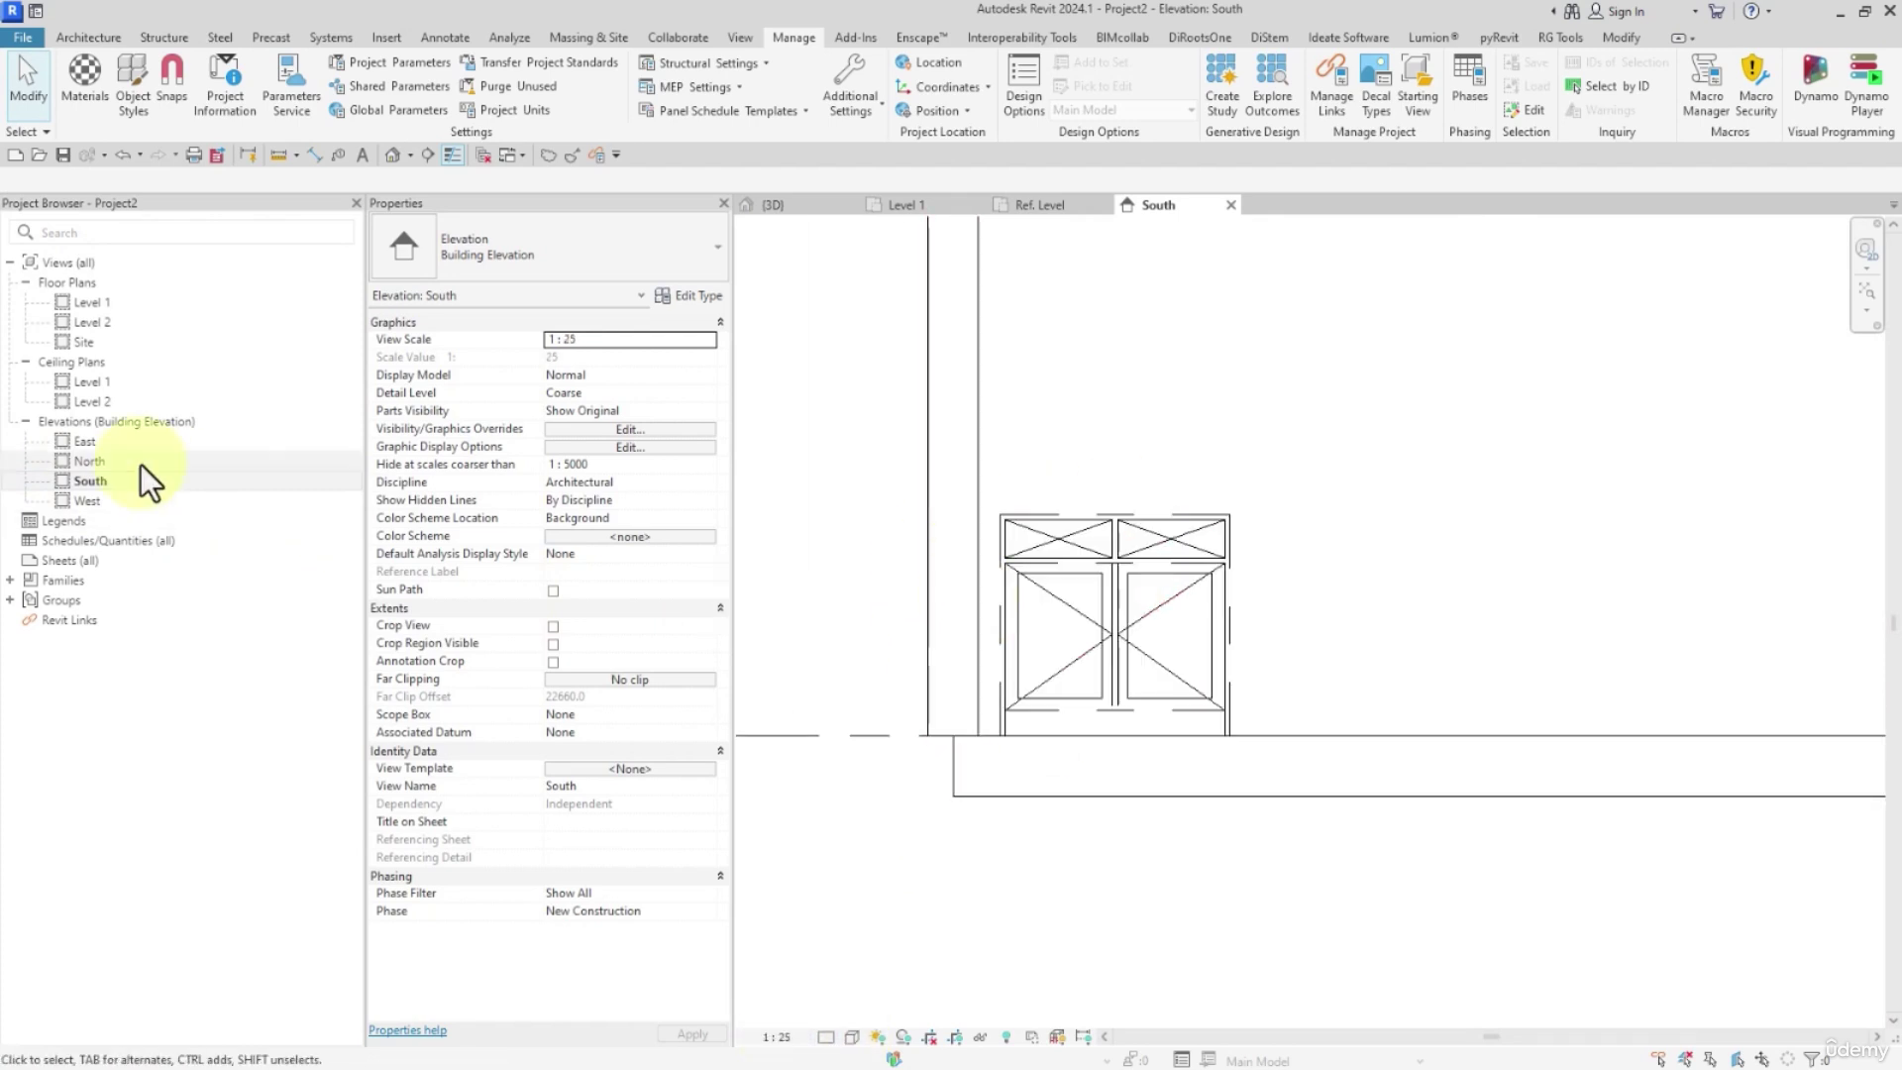
Examine the cabinet in the East elevation and the default 3D view
double_click(84, 441)
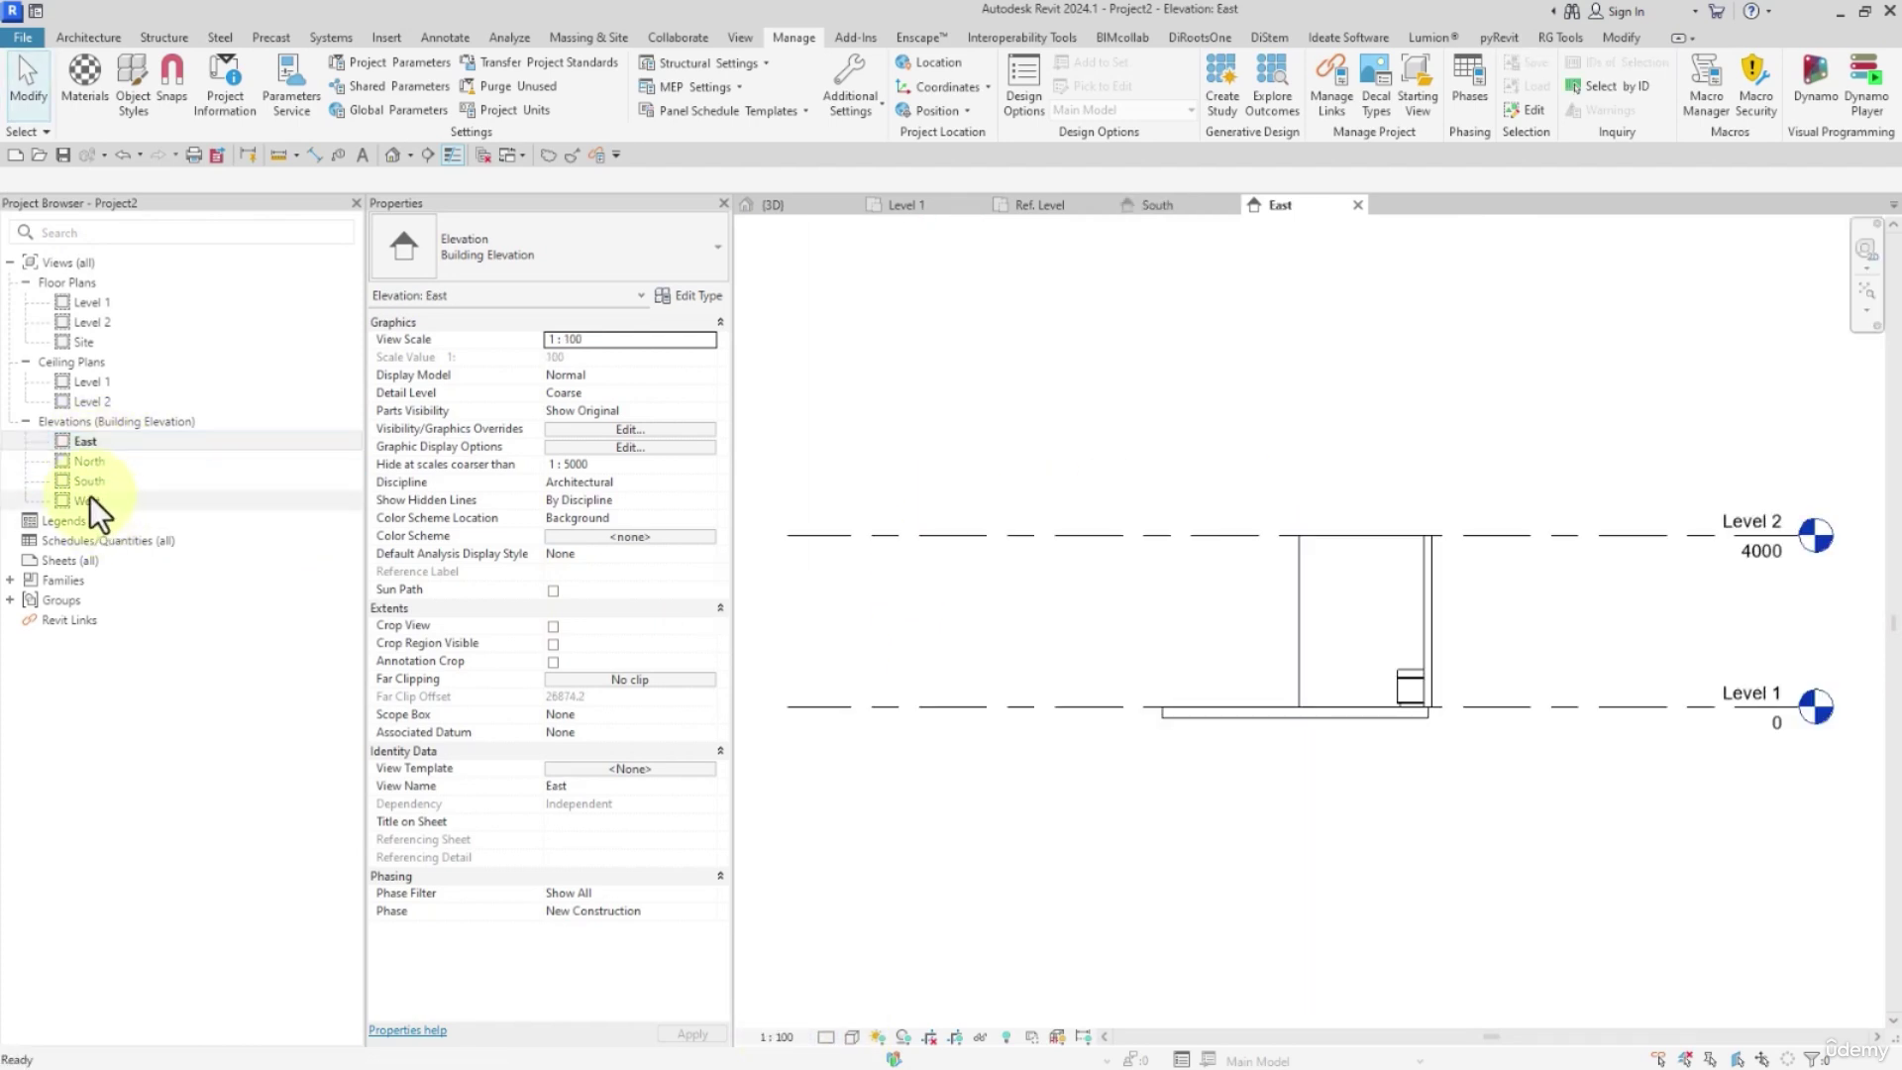
scroll(1483, 715, up, 5)
scroll(1483, 715, up, 2)
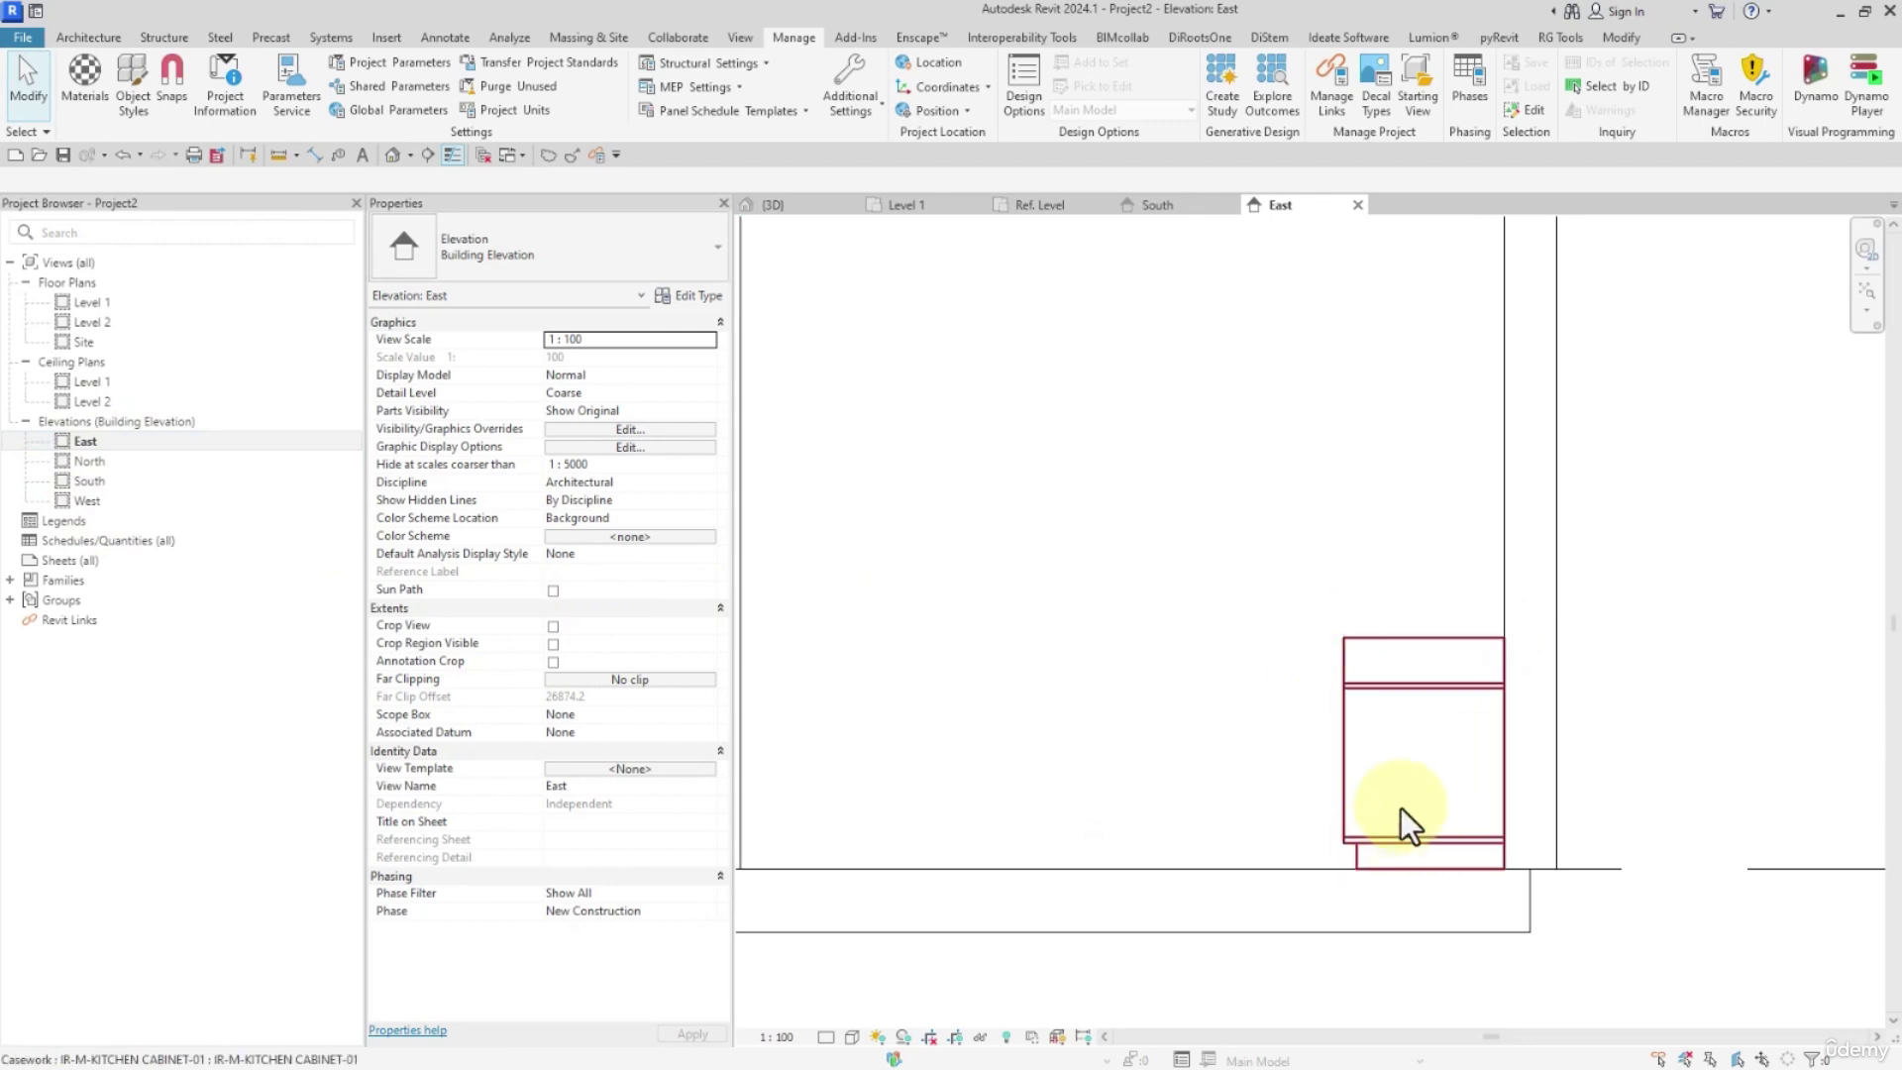
scroll(1401, 828, up, 1)
click(395, 156)
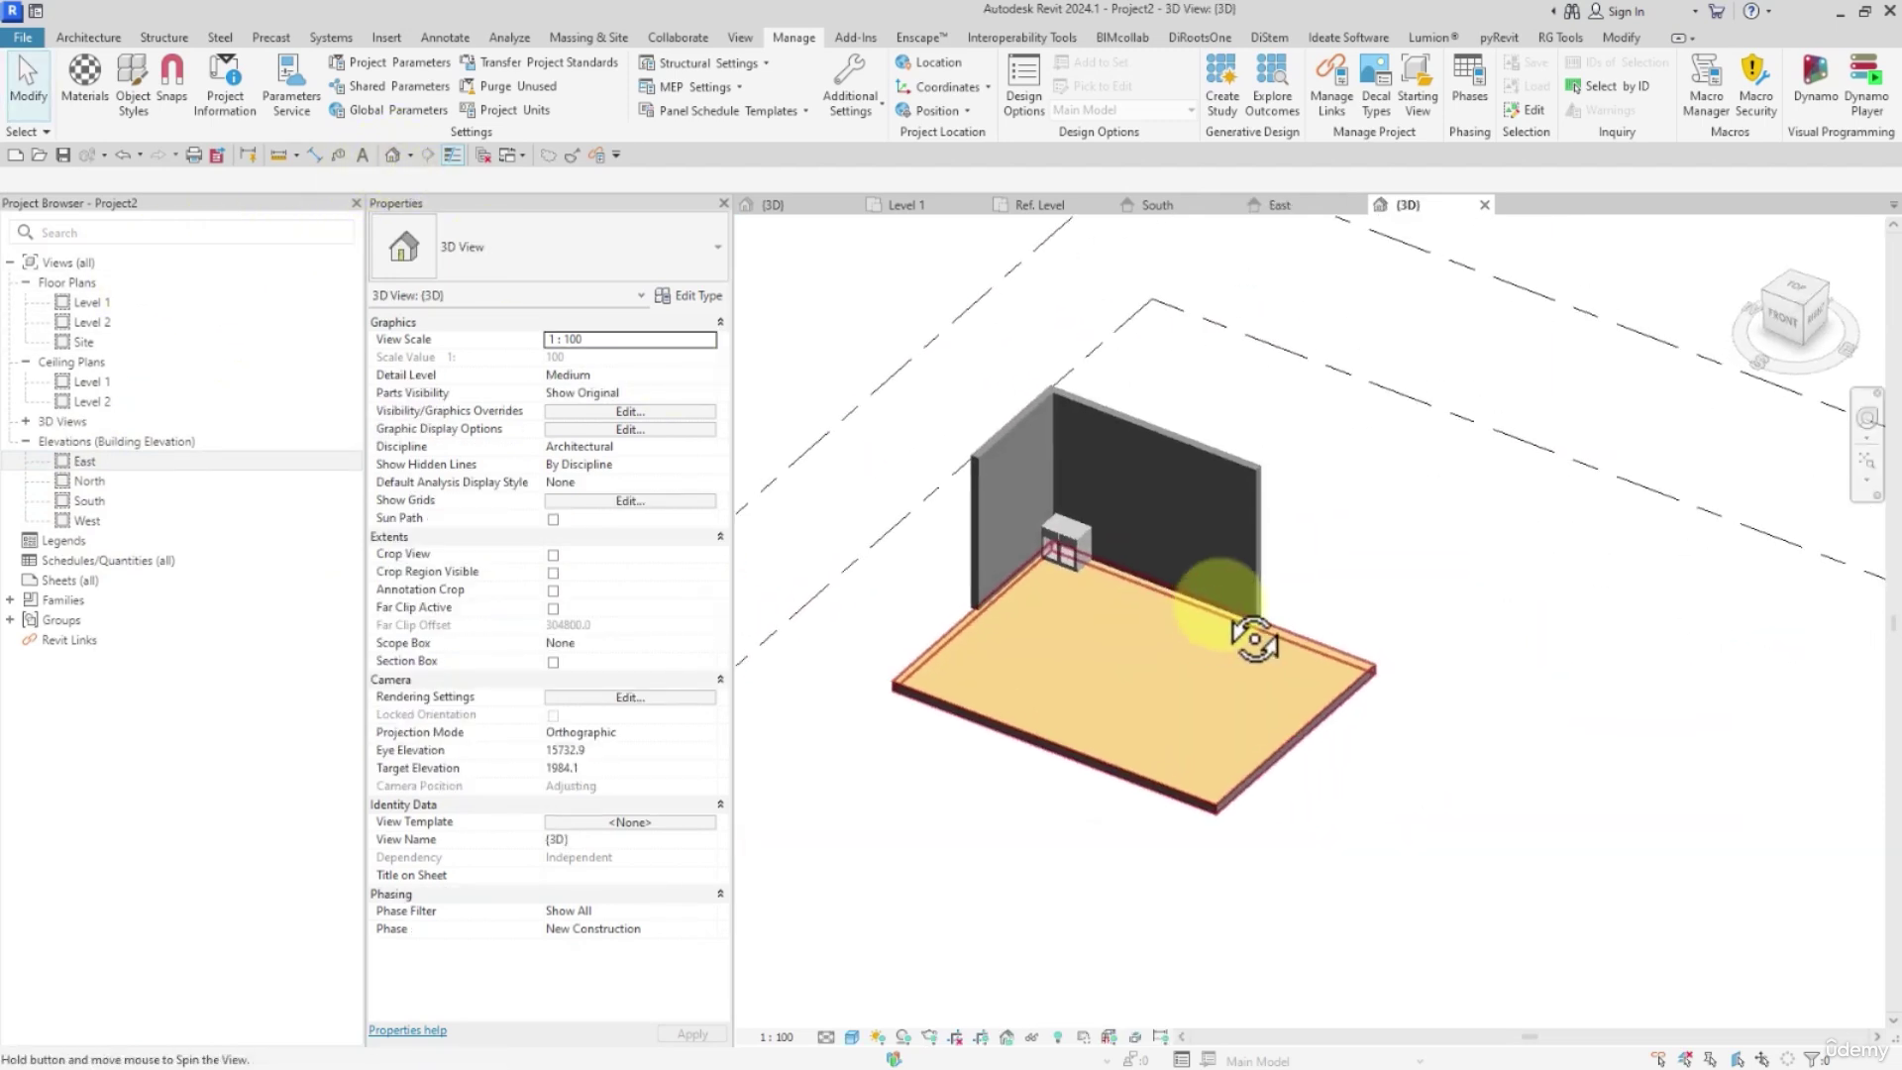
In the Level 1 plan, align the cabinet's side with the inner face of the vertical wall
click(84, 302)
double_click(86, 305)
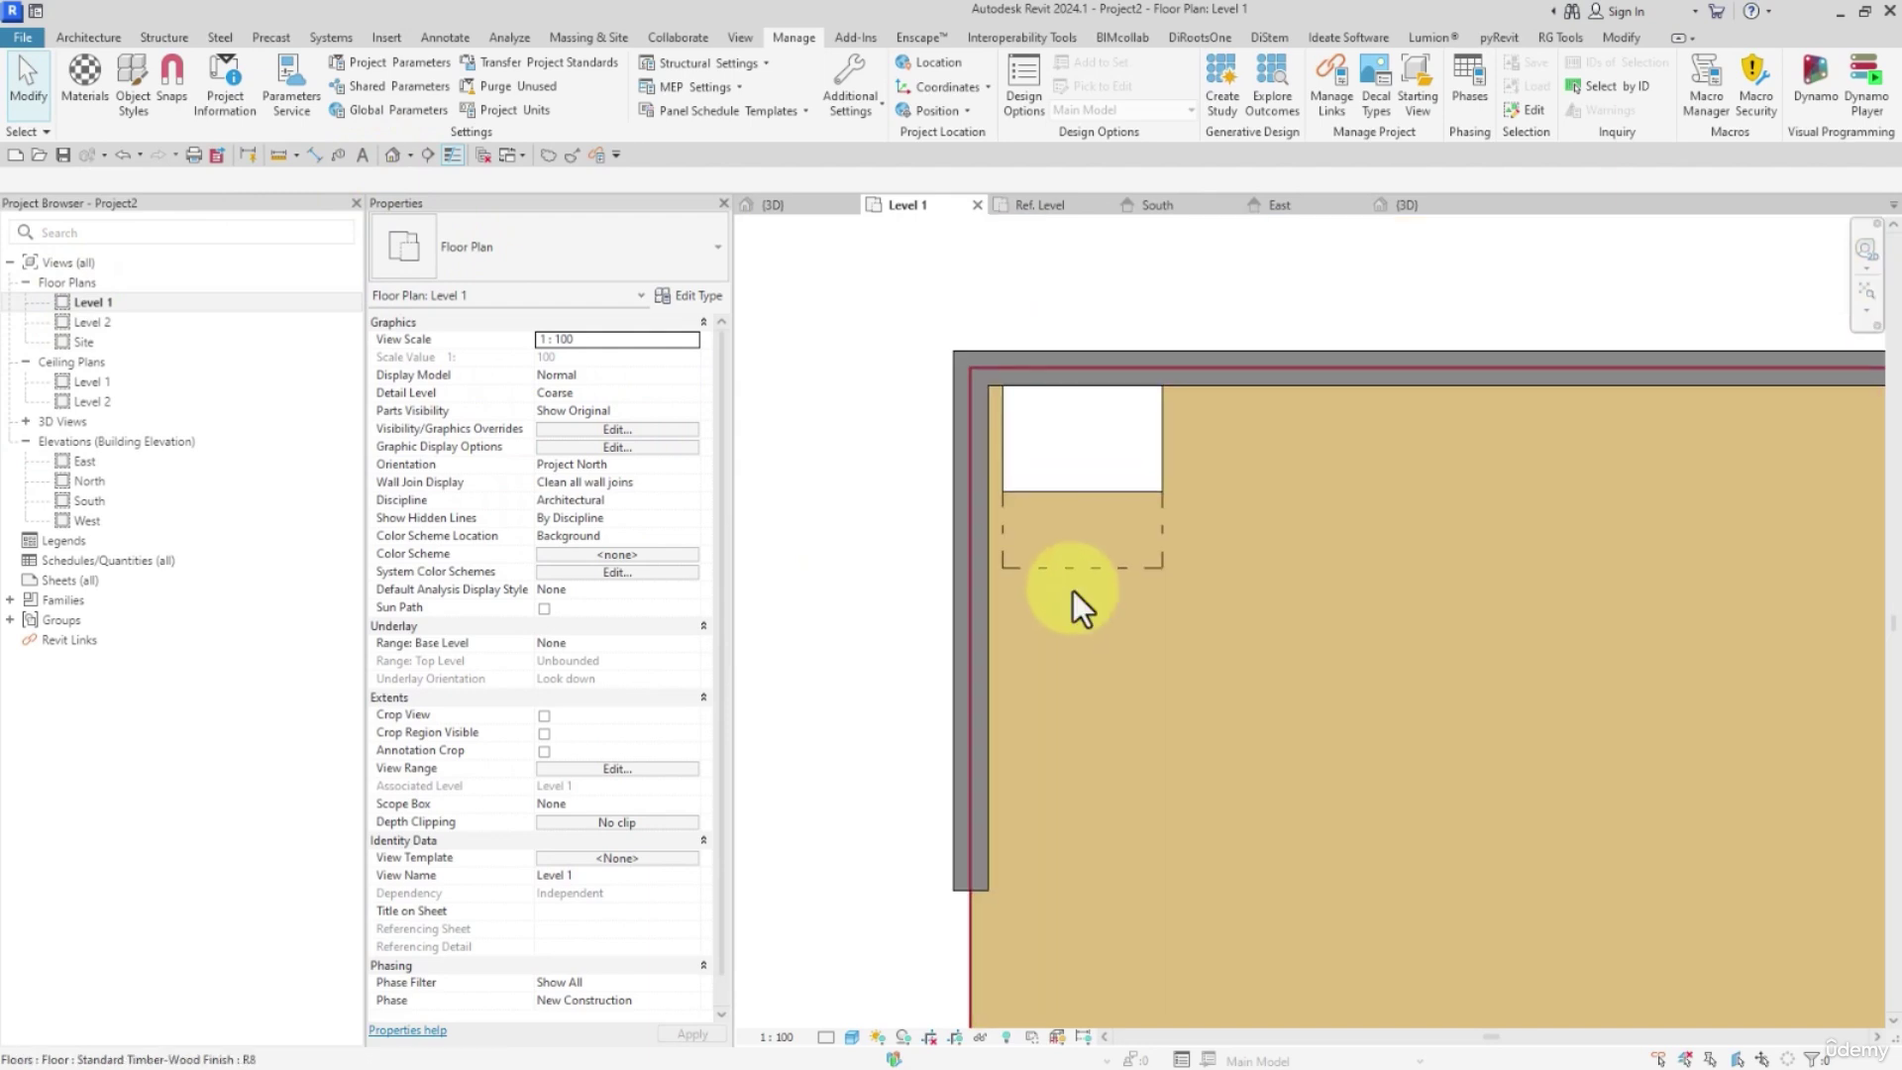
click(1138, 479)
click(418, 70)
scroll(944, 402, up, 1)
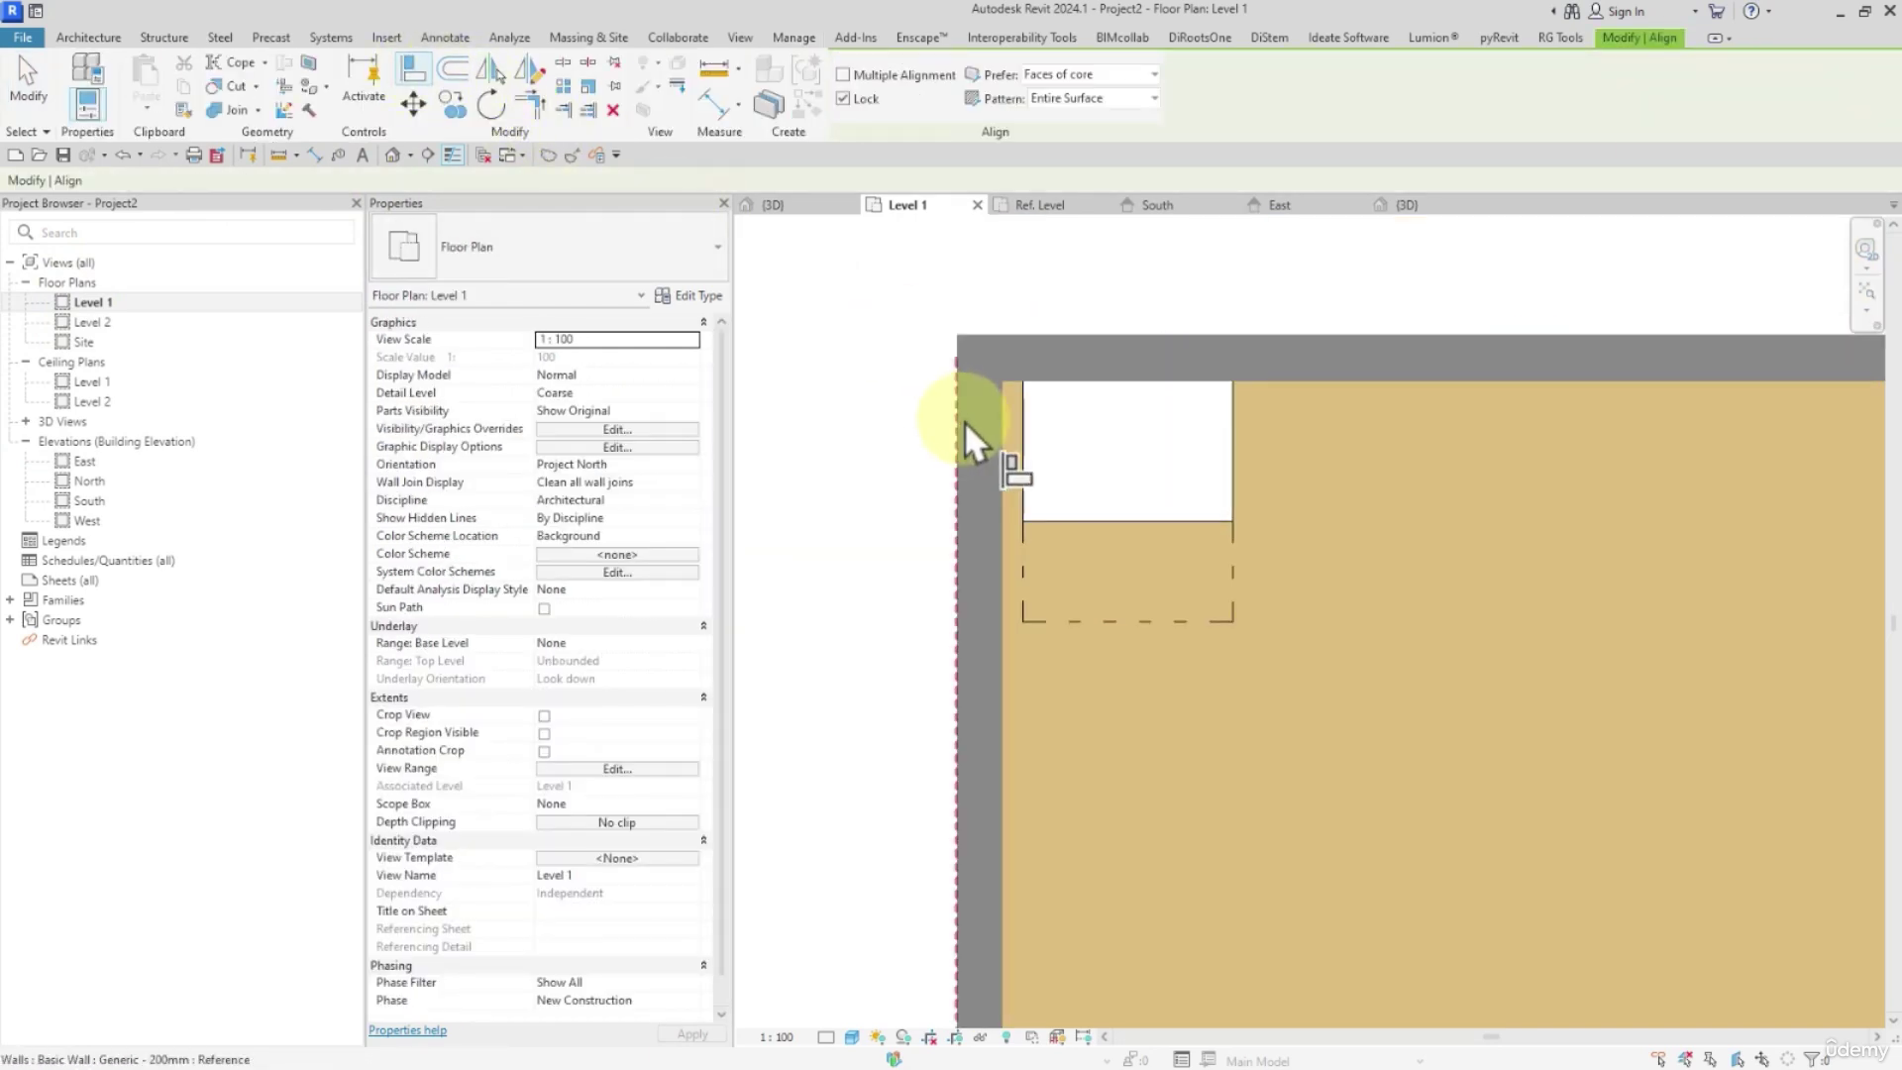
click(999, 428)
click(1020, 437)
key(Escape)
key(Escape)
Array the cabinet linearly along the horizontal wall, spaced one cabinet width apart, with a count of 5
click(1070, 462)
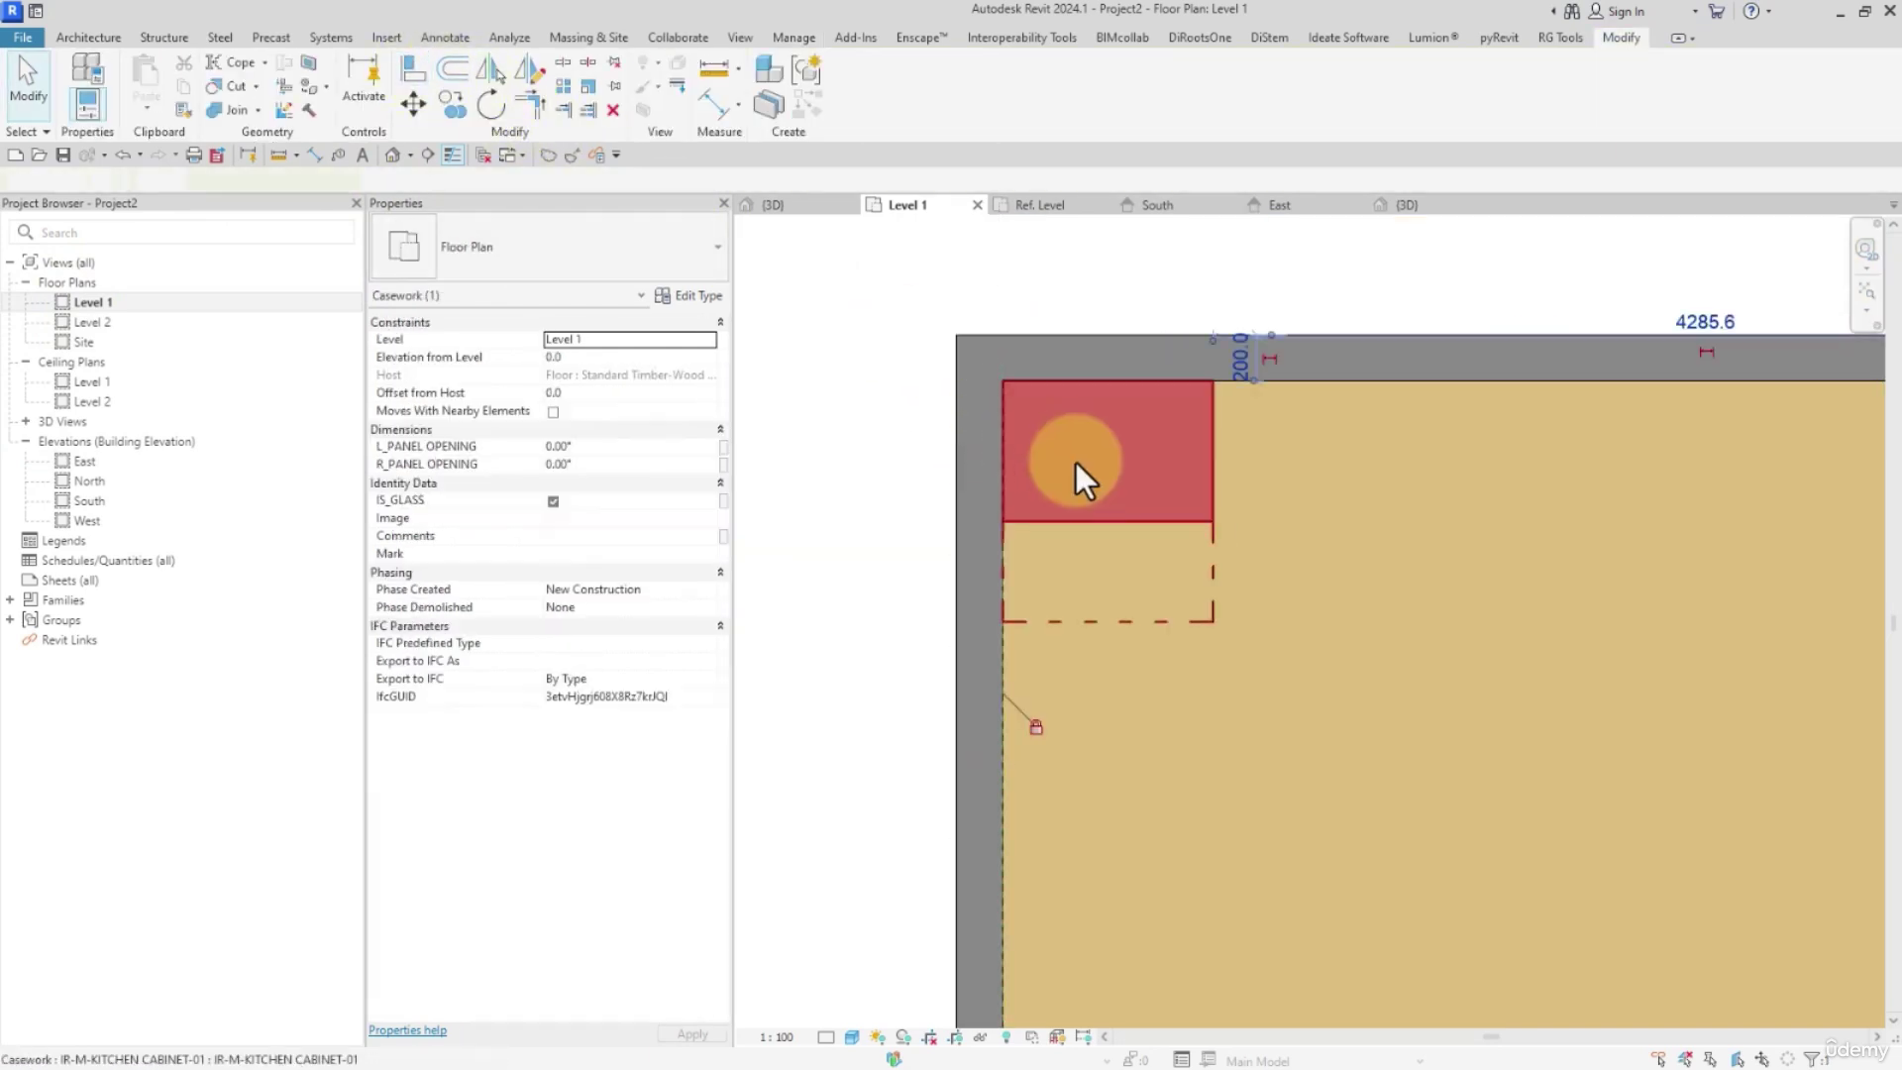
click(567, 90)
click(575, 180)
scroll(1026, 349, up, 1)
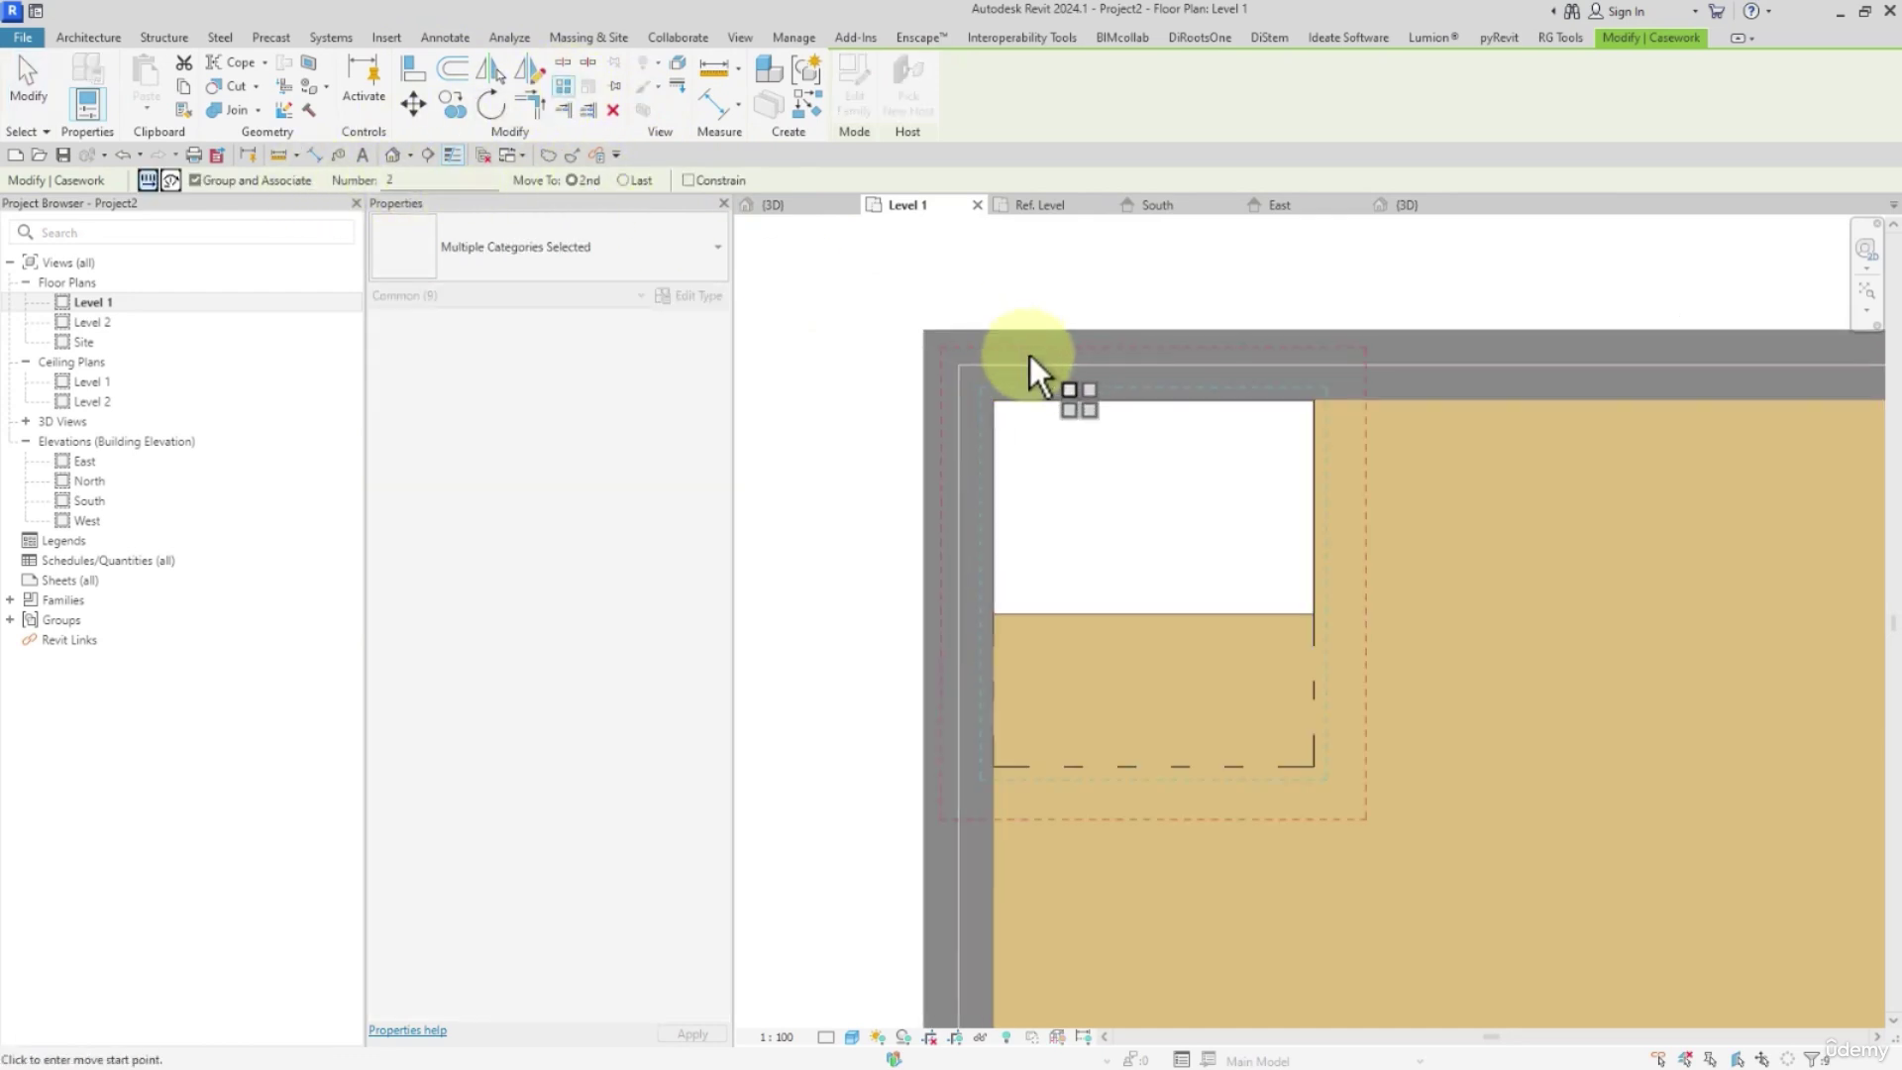
click(992, 398)
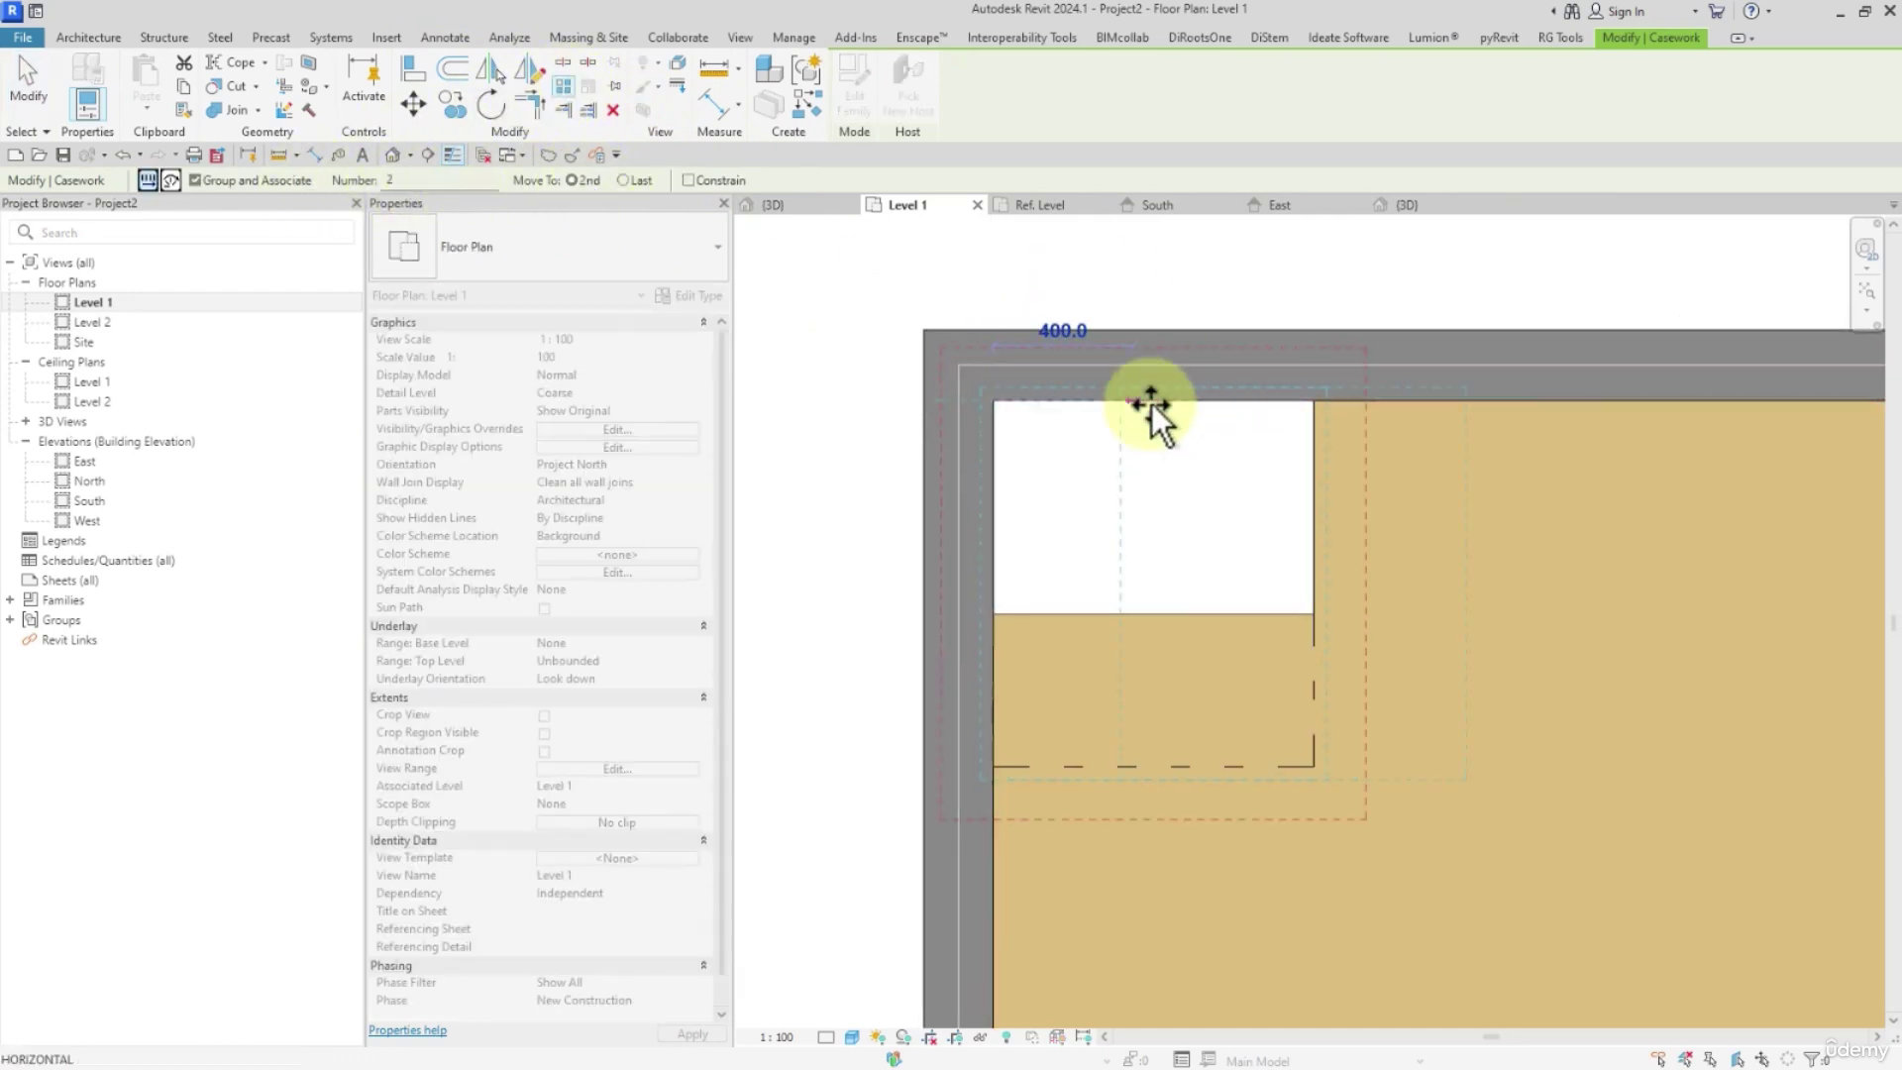
click(1318, 398)
scroll(1298, 441, down, 3)
middle_drag(1428, 442, 1300, 403)
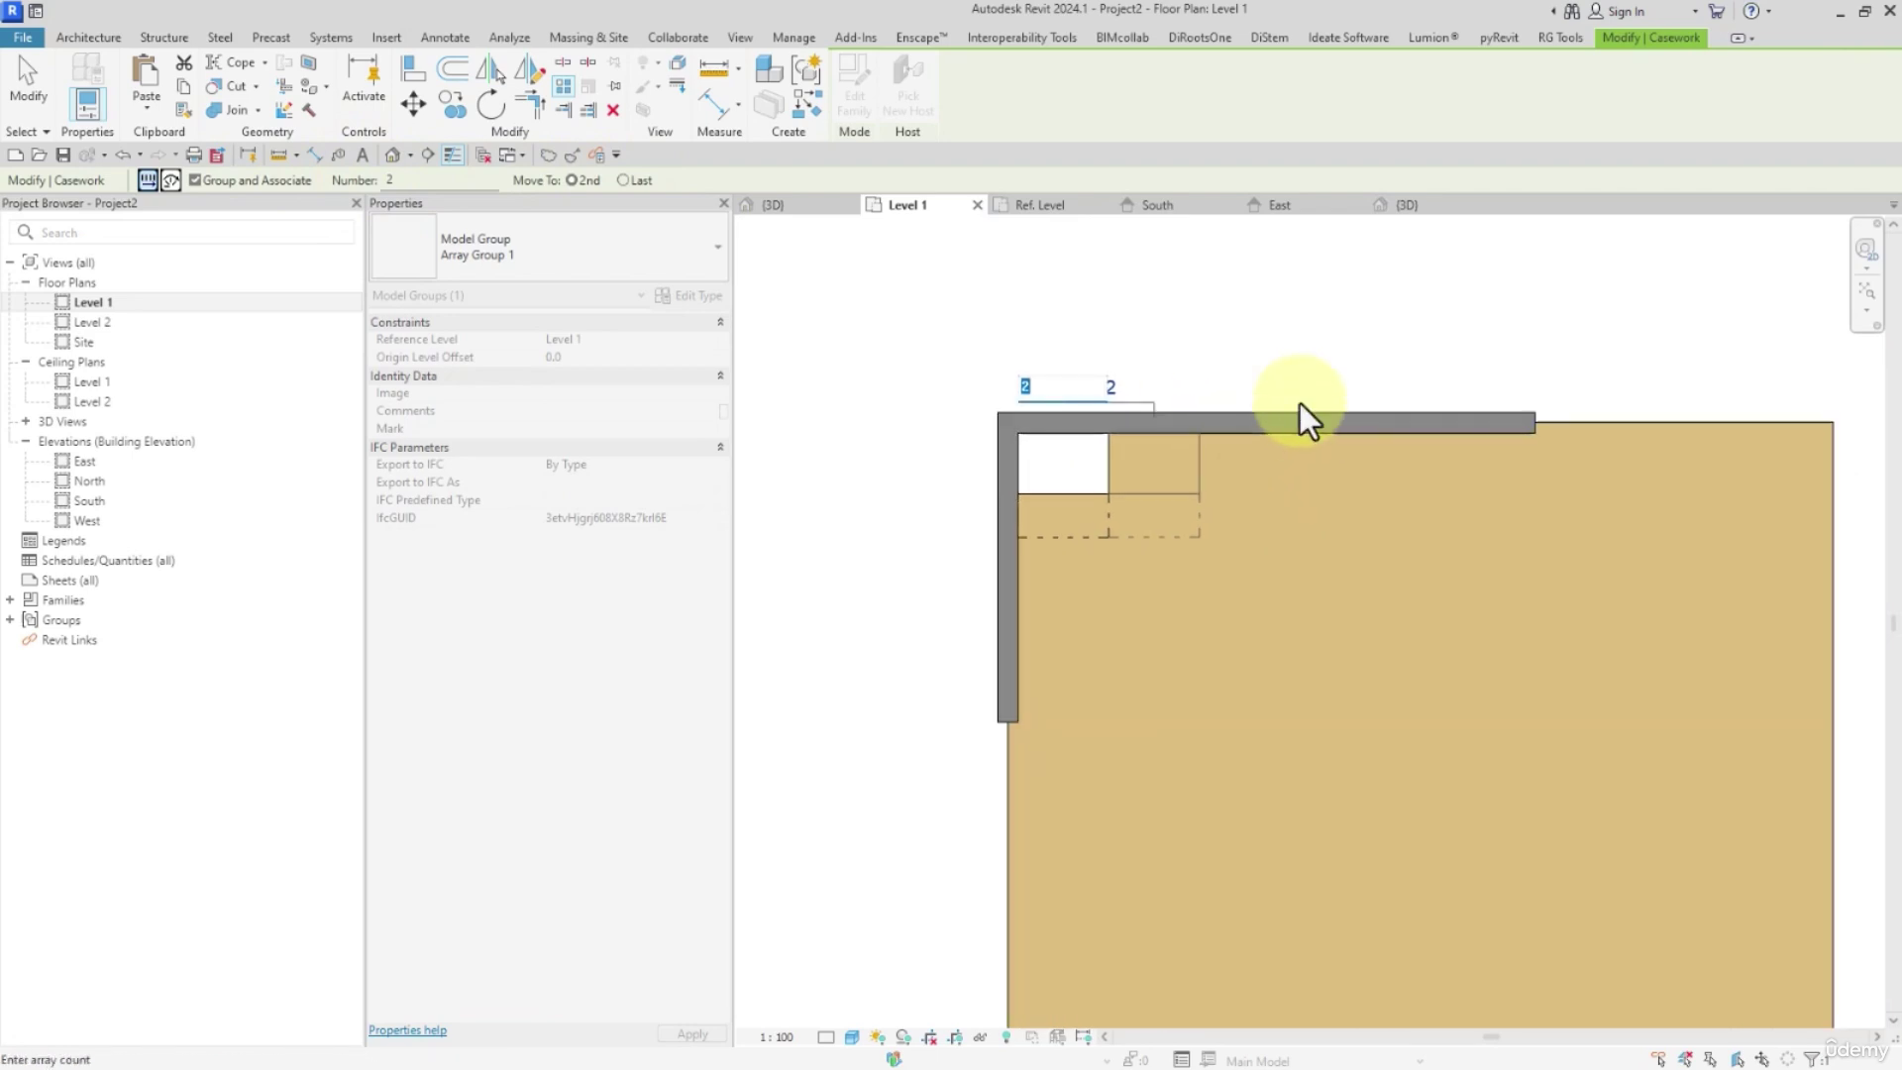
text(5)
key(Return)
click(1354, 312)
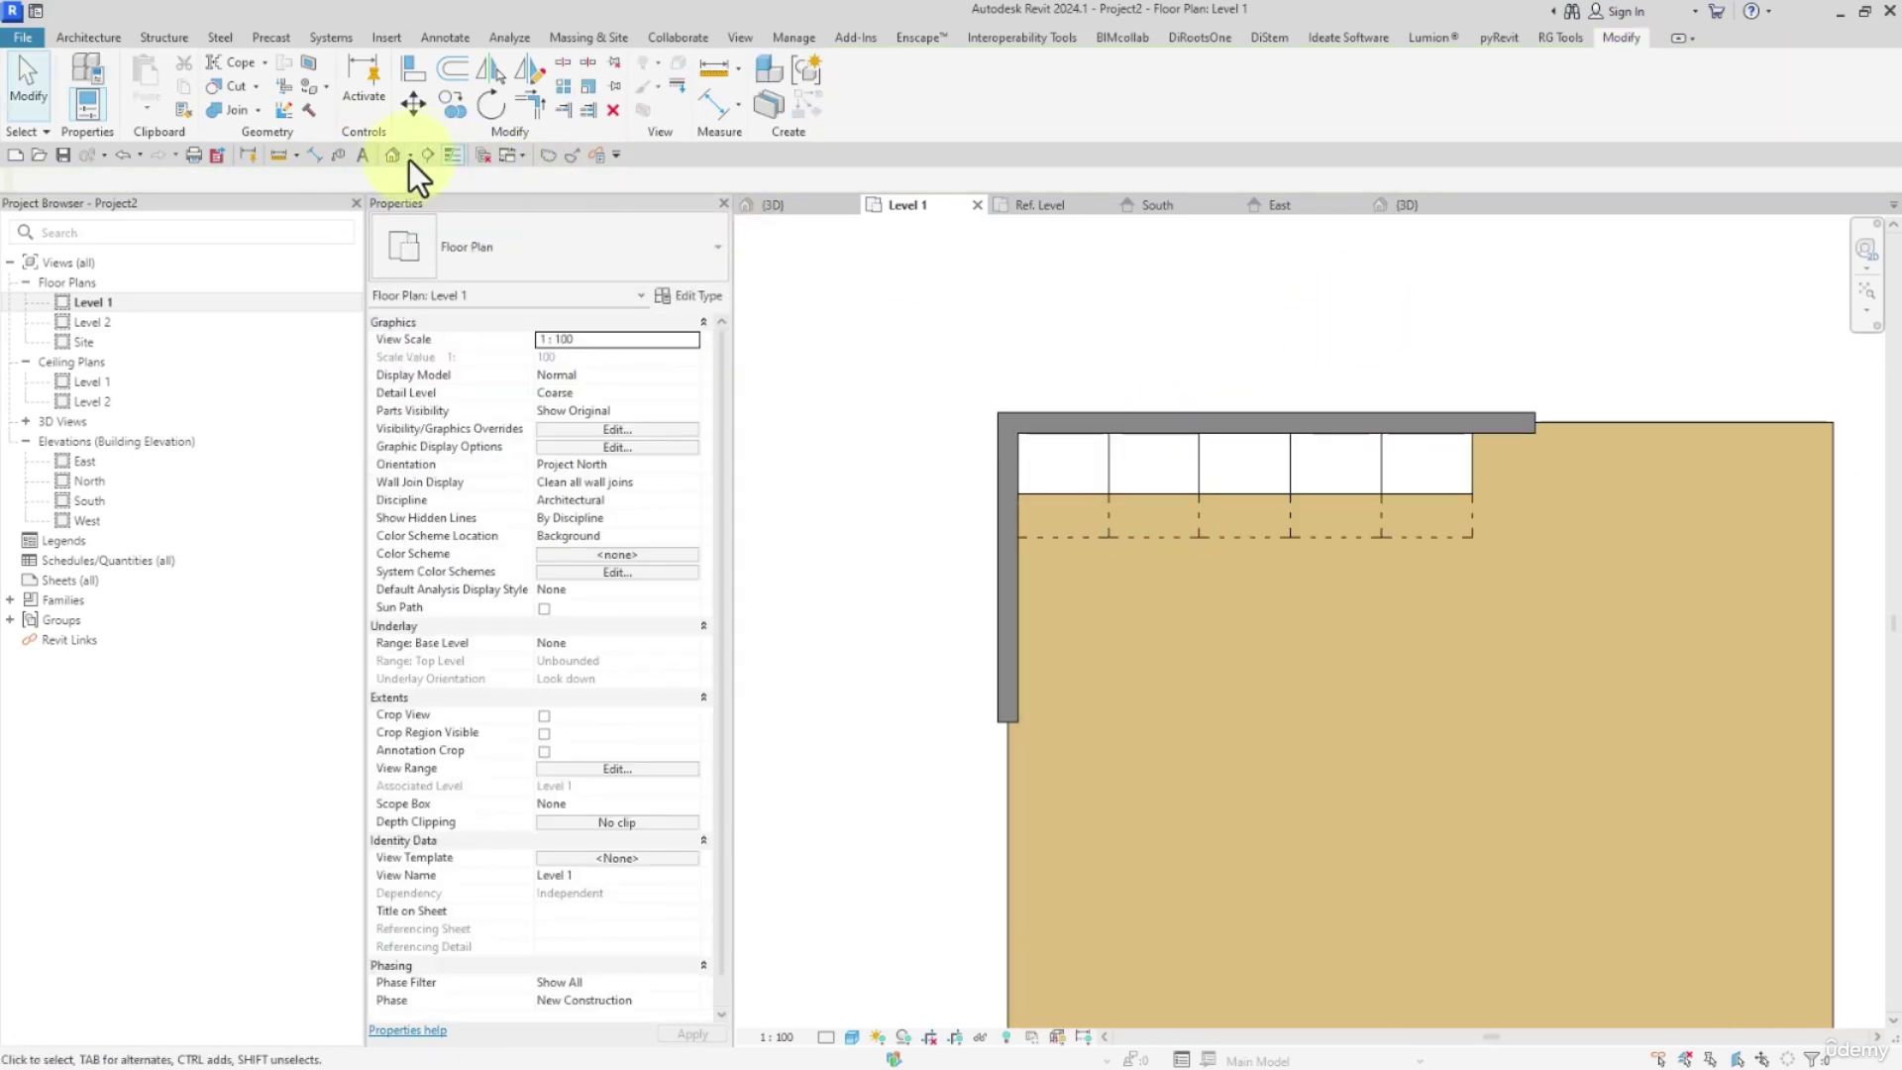
In the 3D view, ungroup all five arrayed cabinet groups into individual cabinets
click(400, 157)
shift+middle_drag(1219, 634, 1189, 808)
scroll(976, 689, up, 3)
click(1065, 669)
middle_drag(1149, 664, 1108, 631)
ctrl+click(1174, 636)
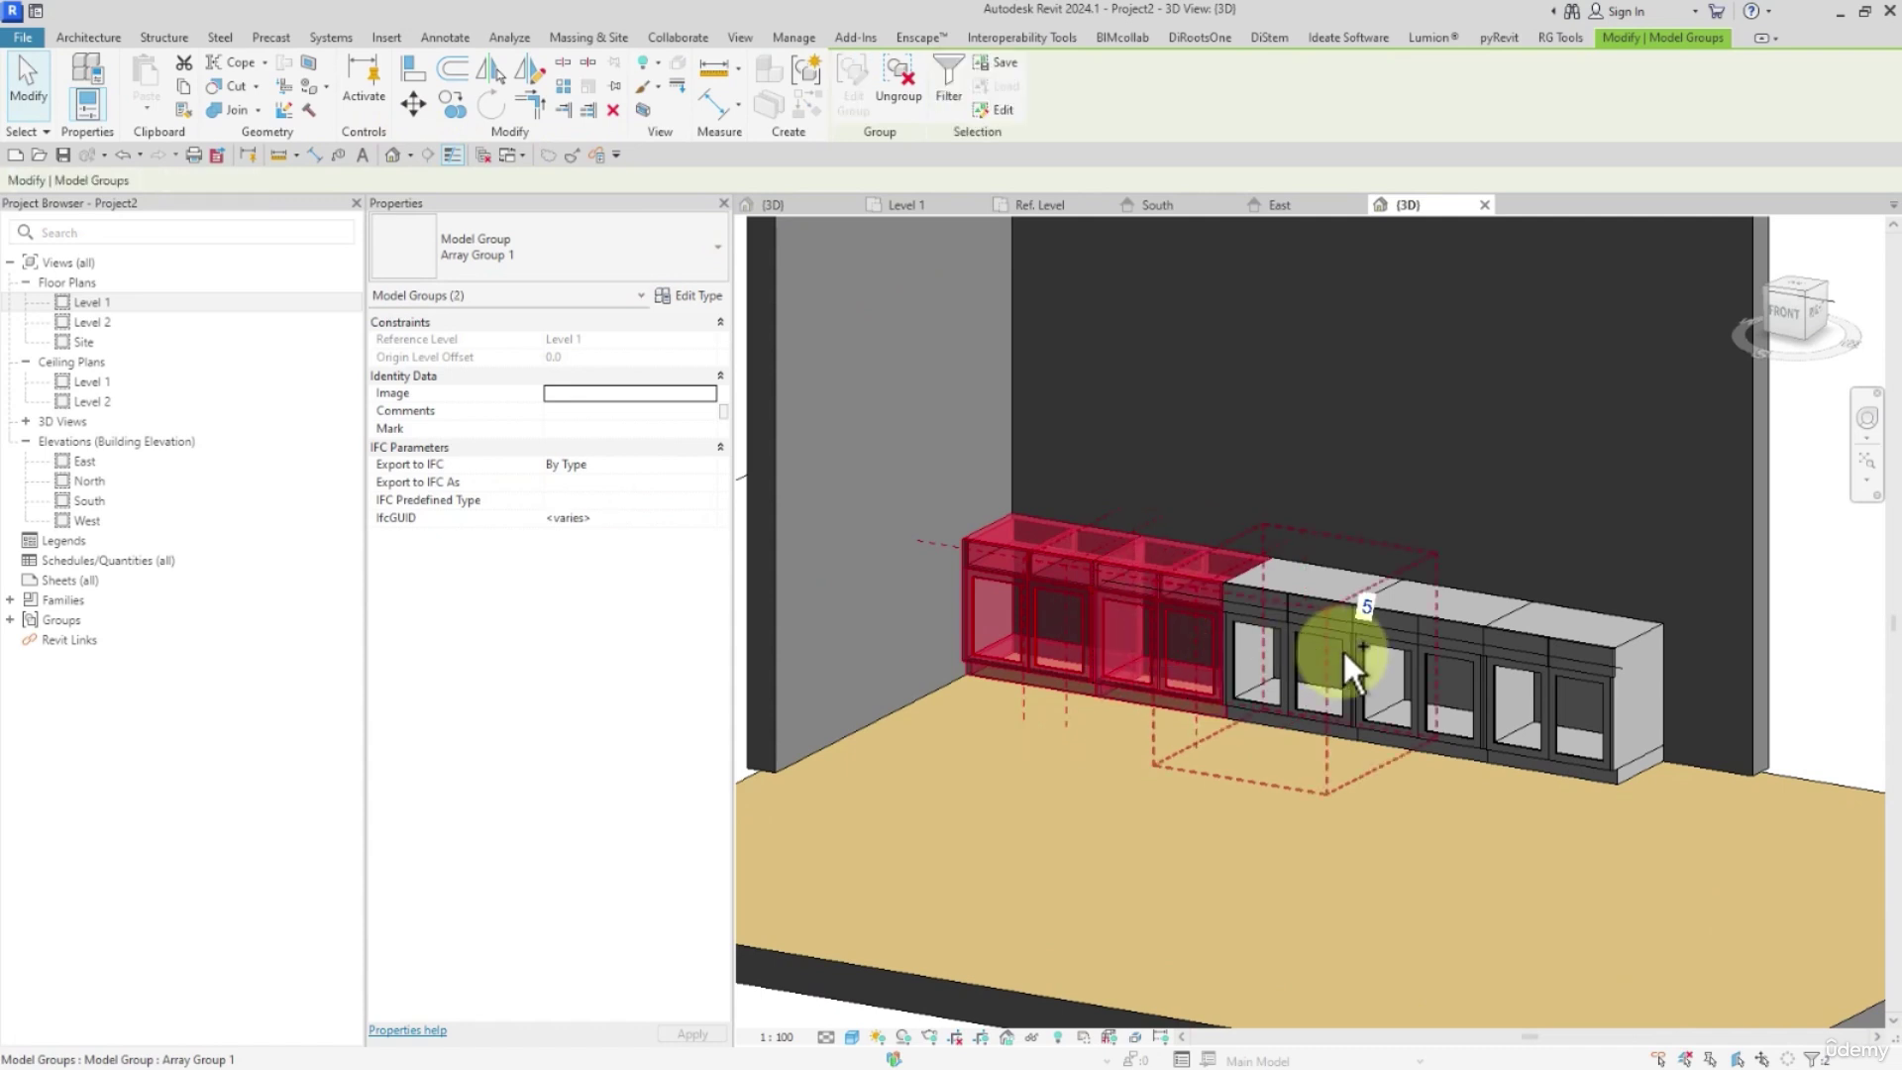
ctrl+click(1343, 651)
ctrl+click(1476, 670)
ctrl+click(1556, 676)
click(906, 83)
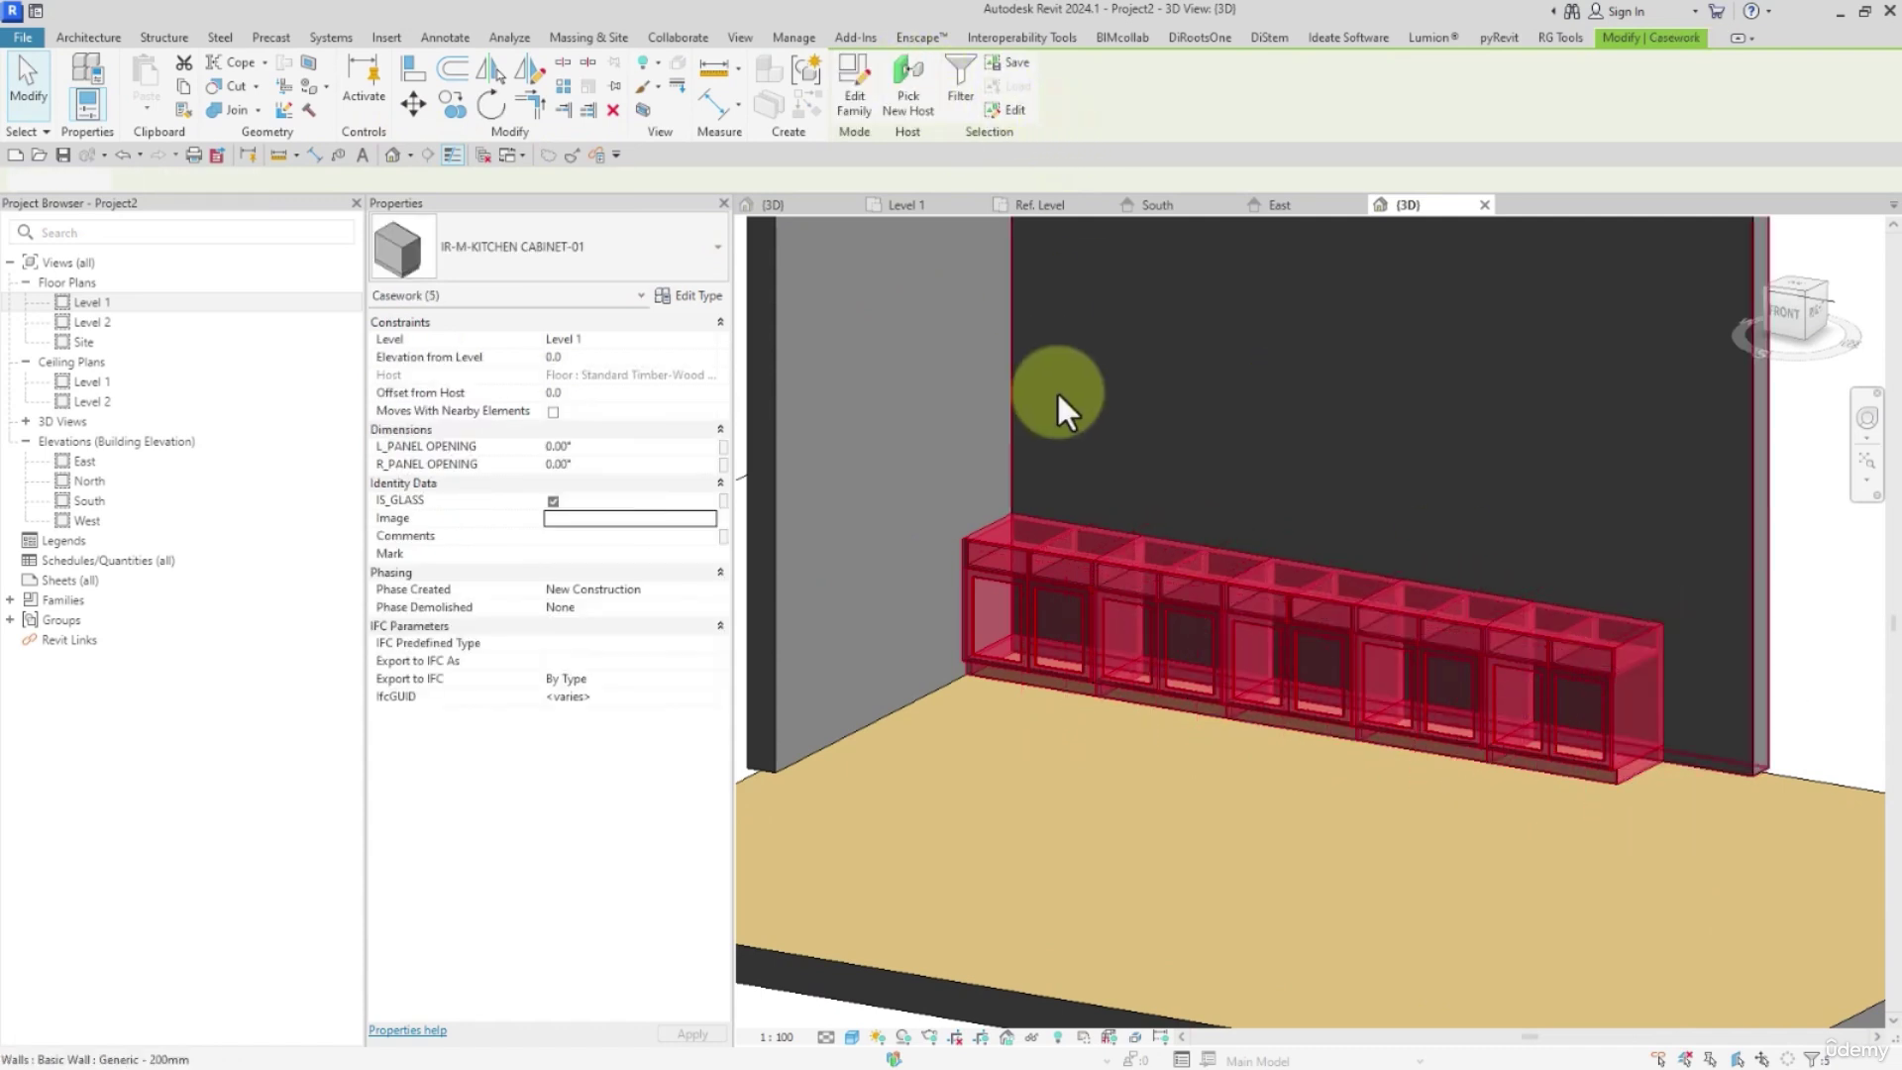
click(1057, 390)
Open the corner cabinet's doors by setting L_PANEL OPENING to 45° and R_PANEL OPENING to 25°
click(1034, 557)
middle_drag(1052, 606, 984, 486)
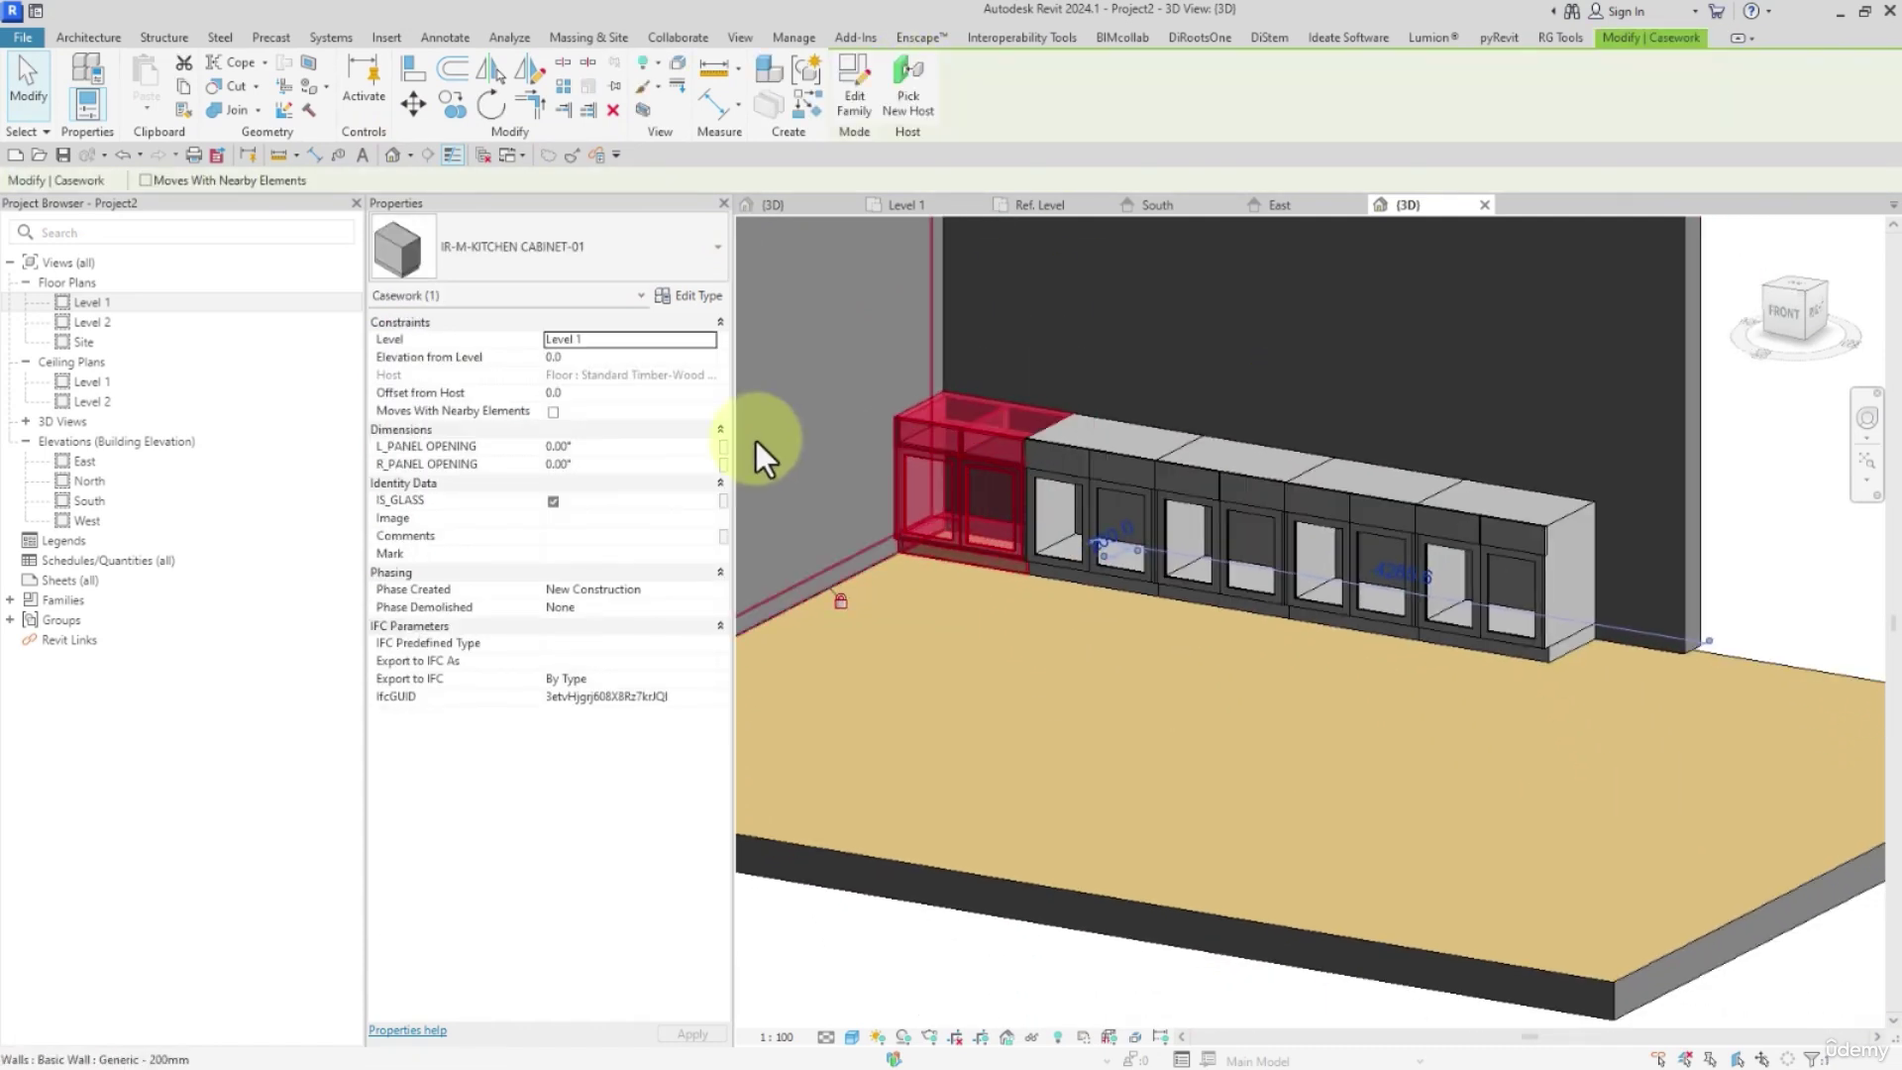
click(656, 448)
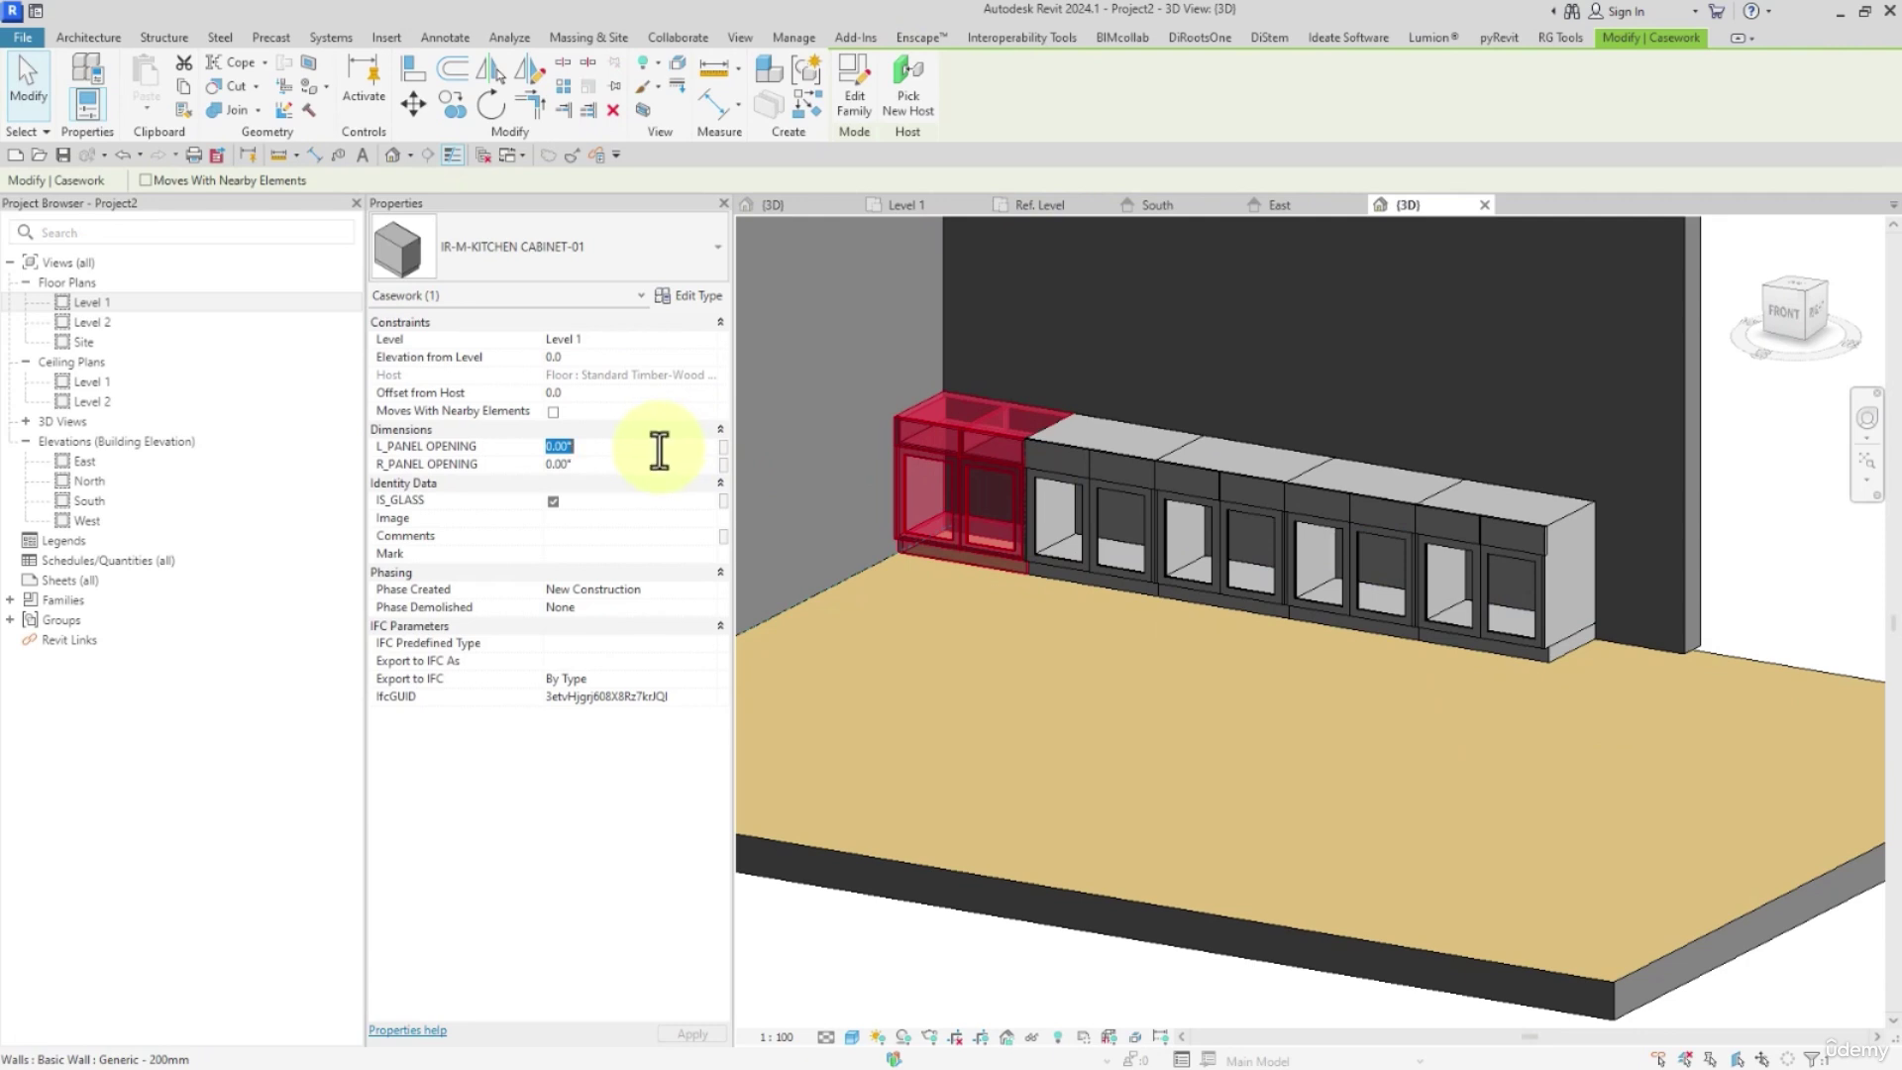
text(45)
key(Tab)
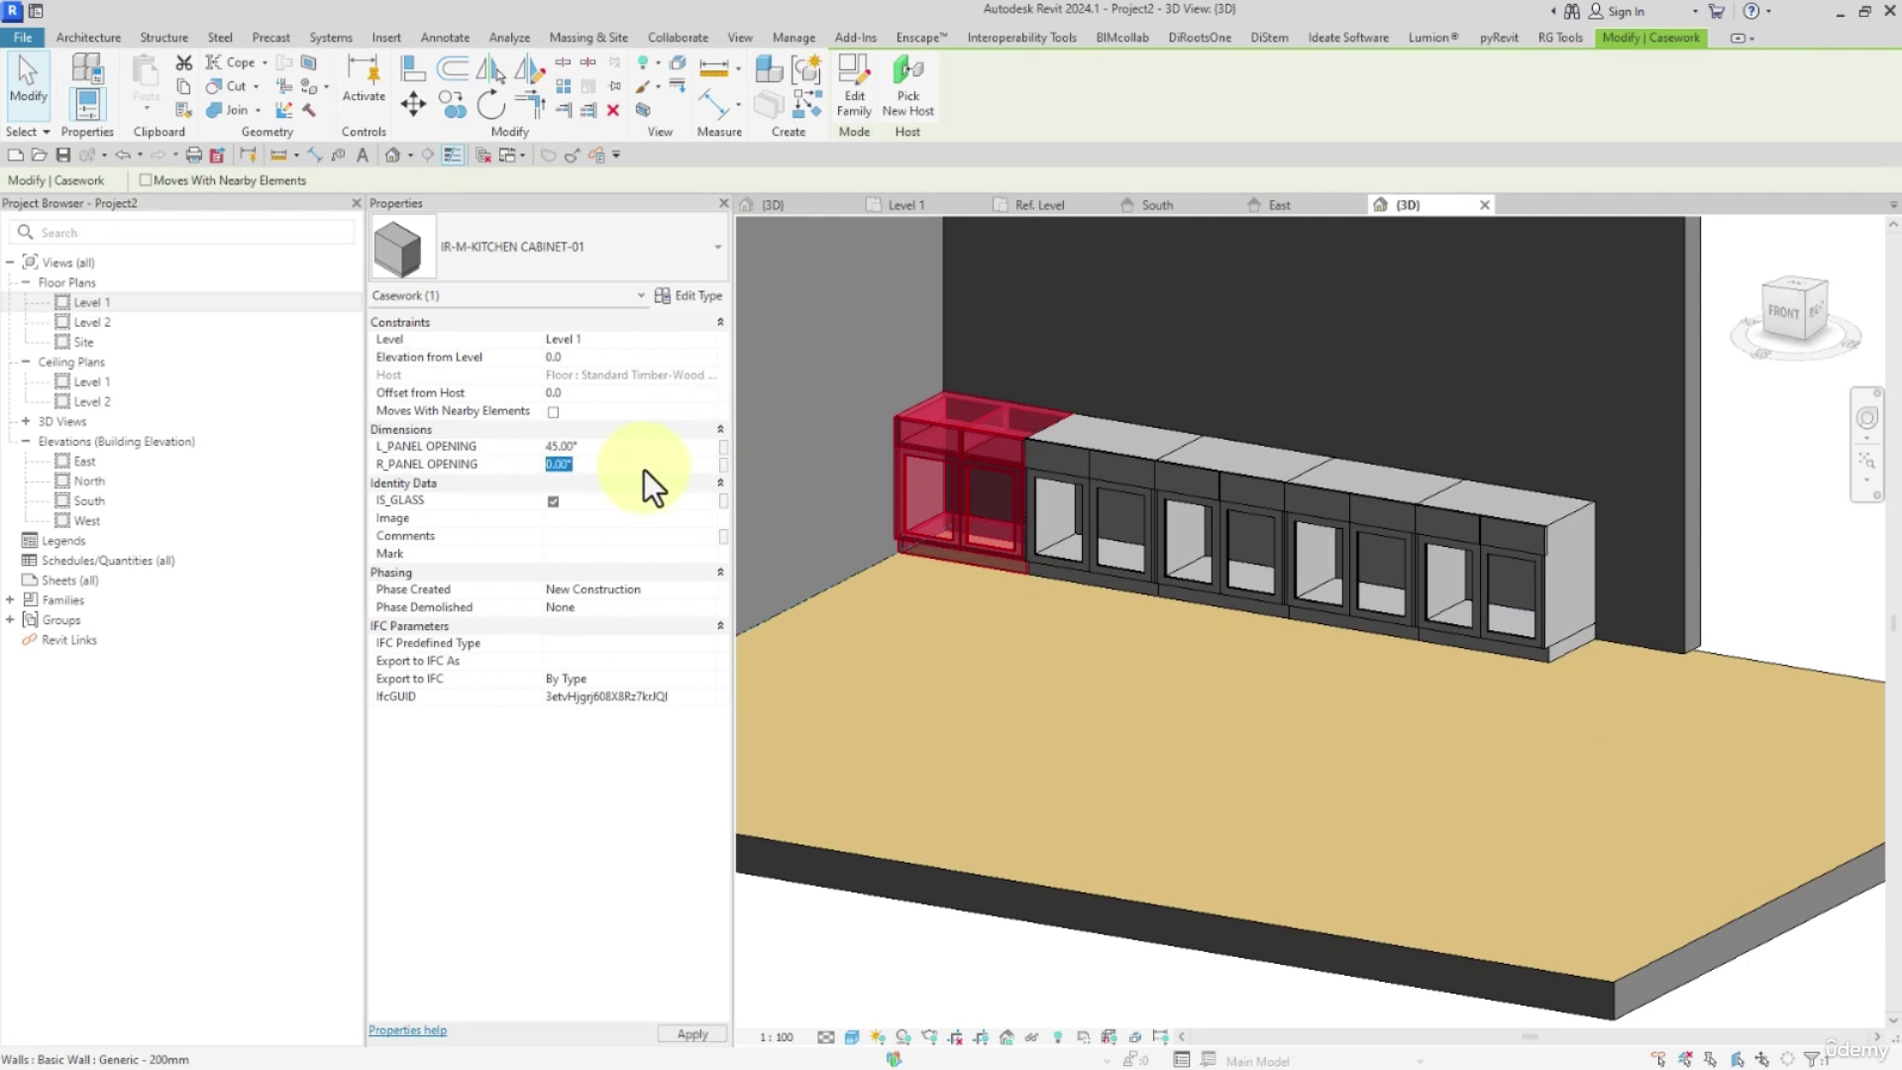
text(25)
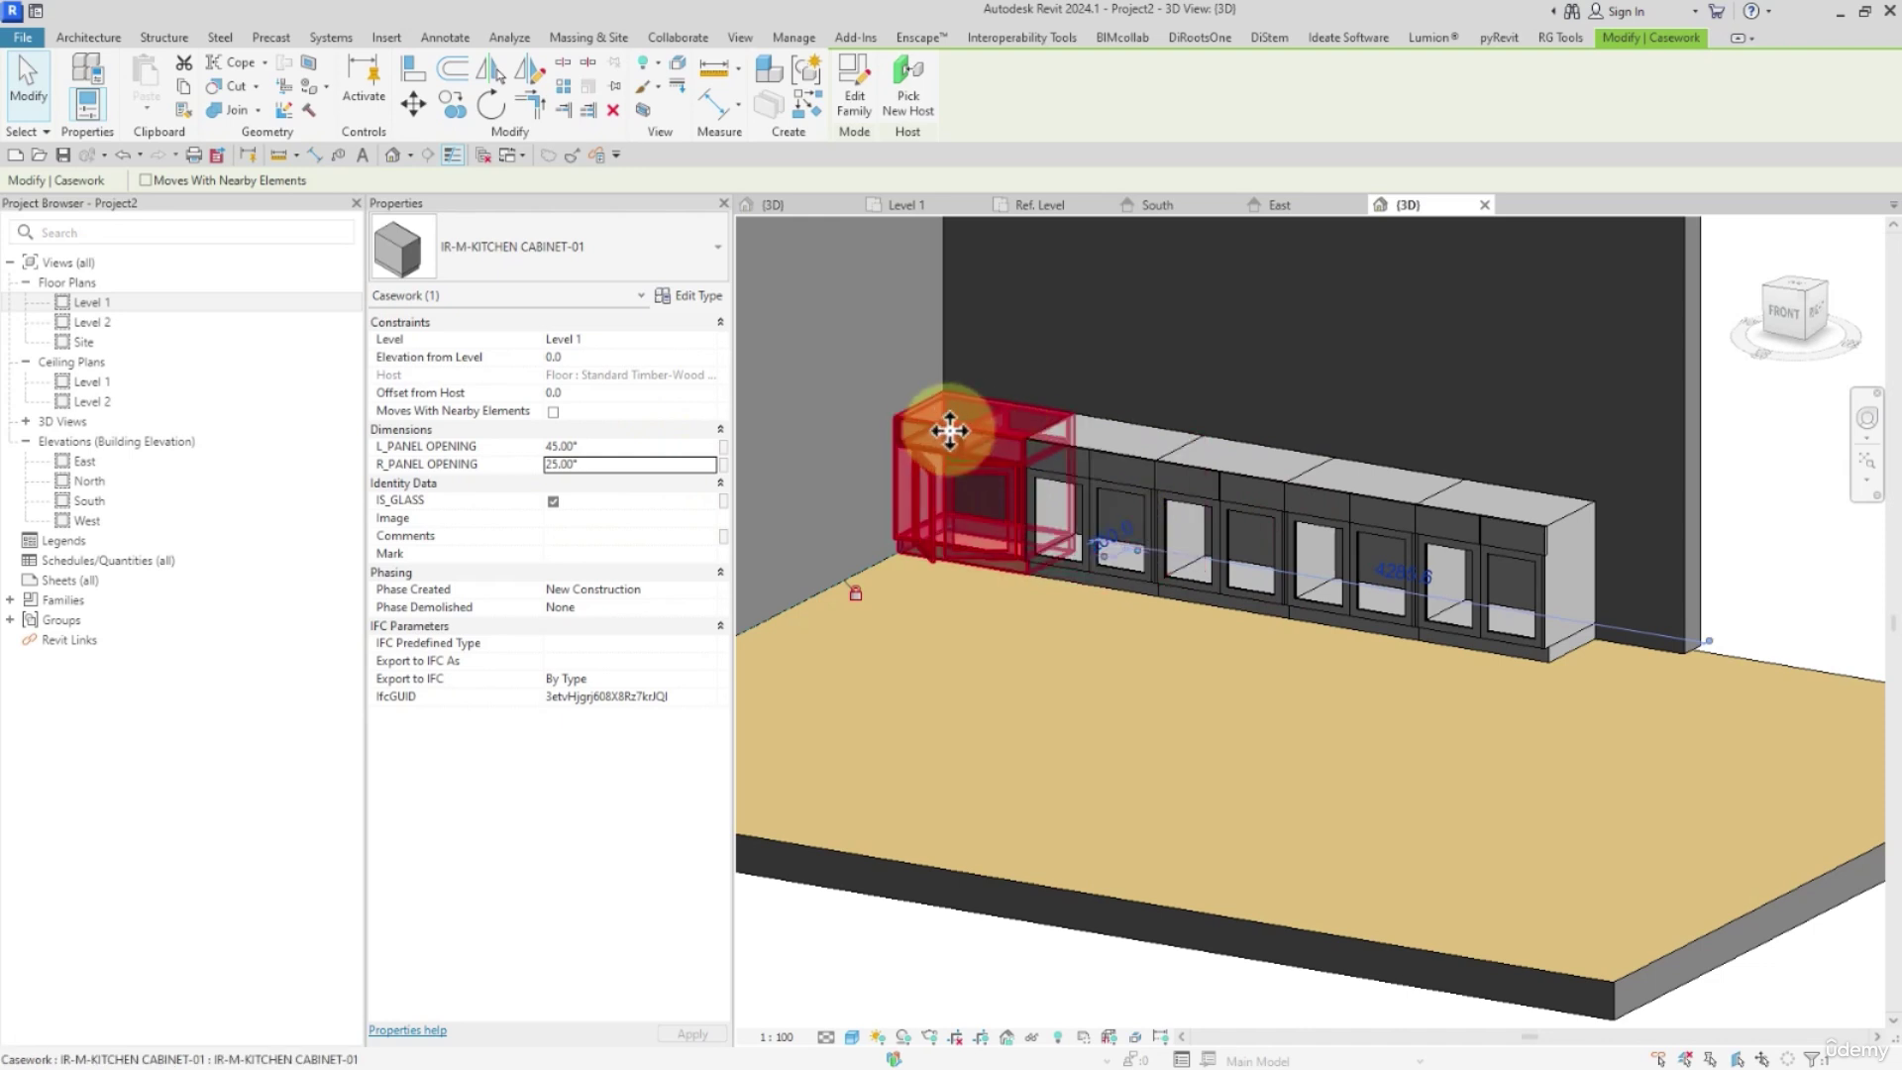
middle_drag(994, 451, 1123, 480)
key(Escape)
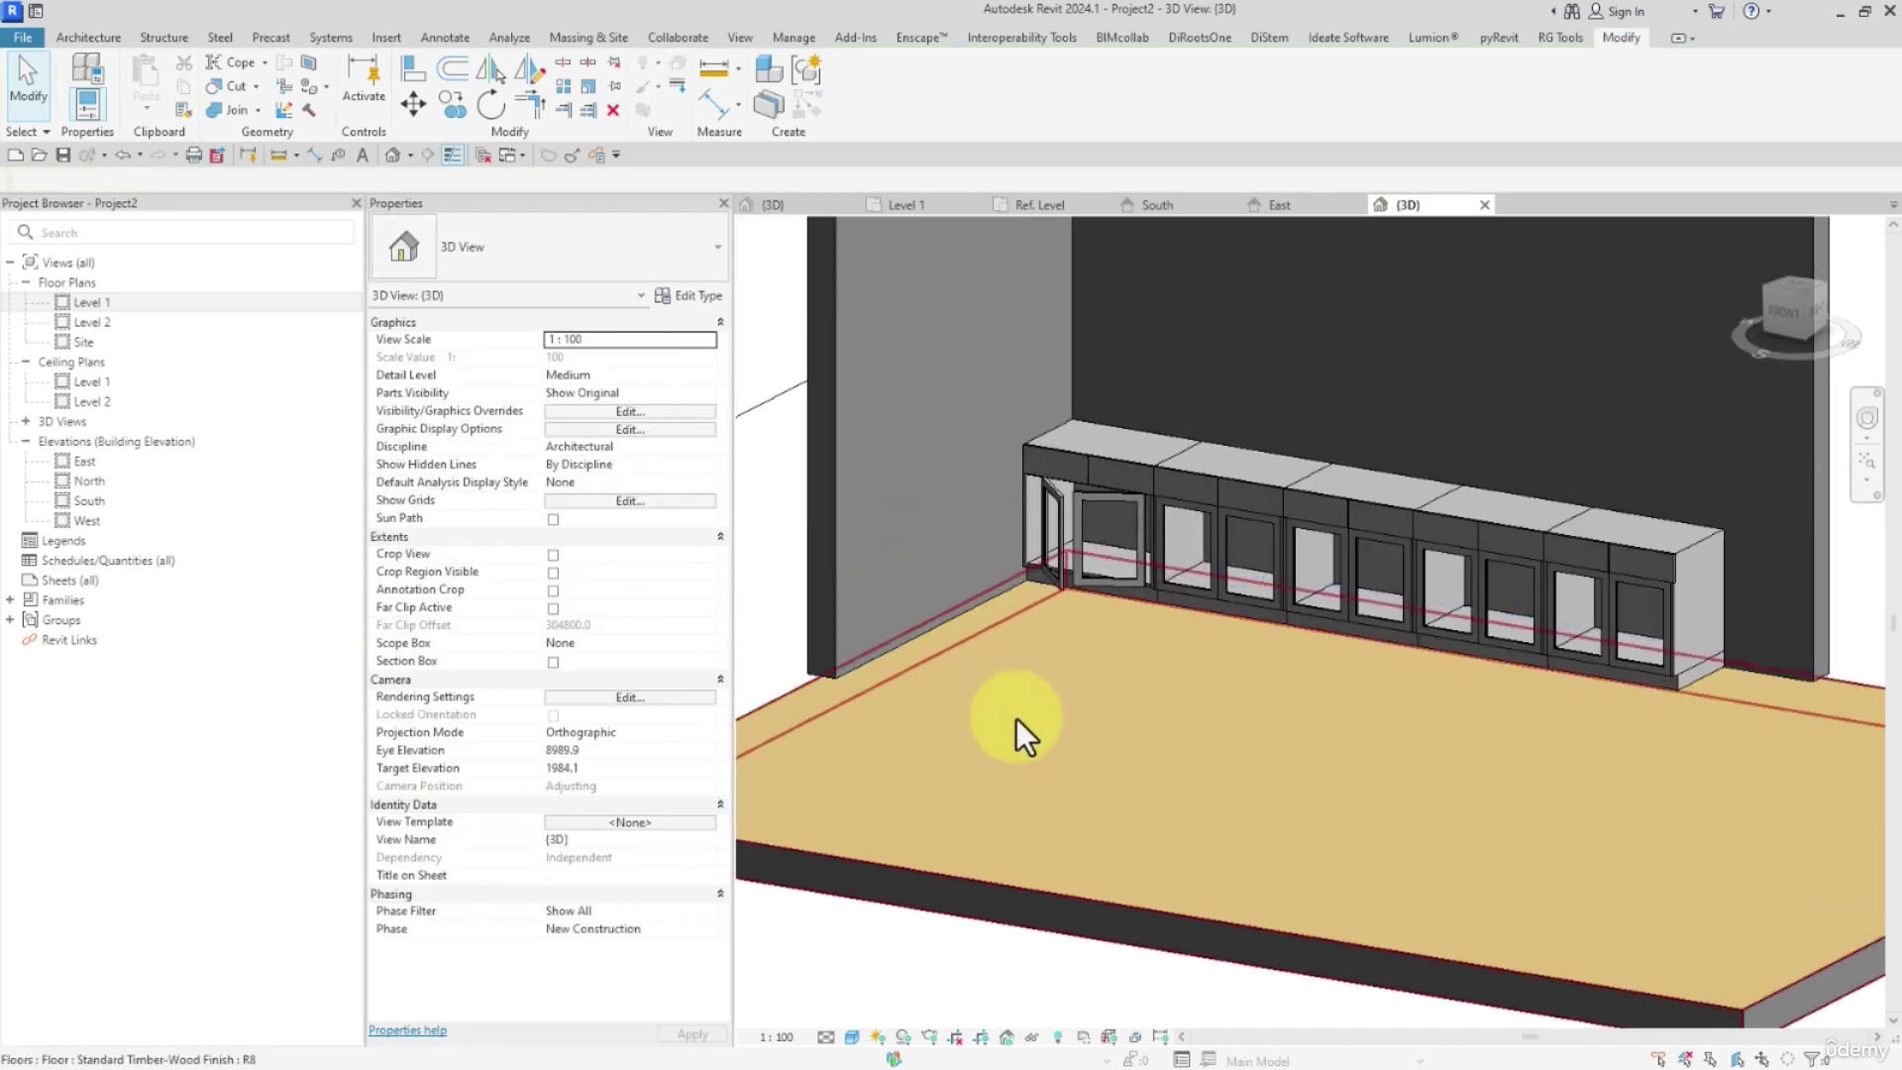
shift+middle_drag(1047, 693, 1274, 692)
scroll(1274, 691, up, 1)
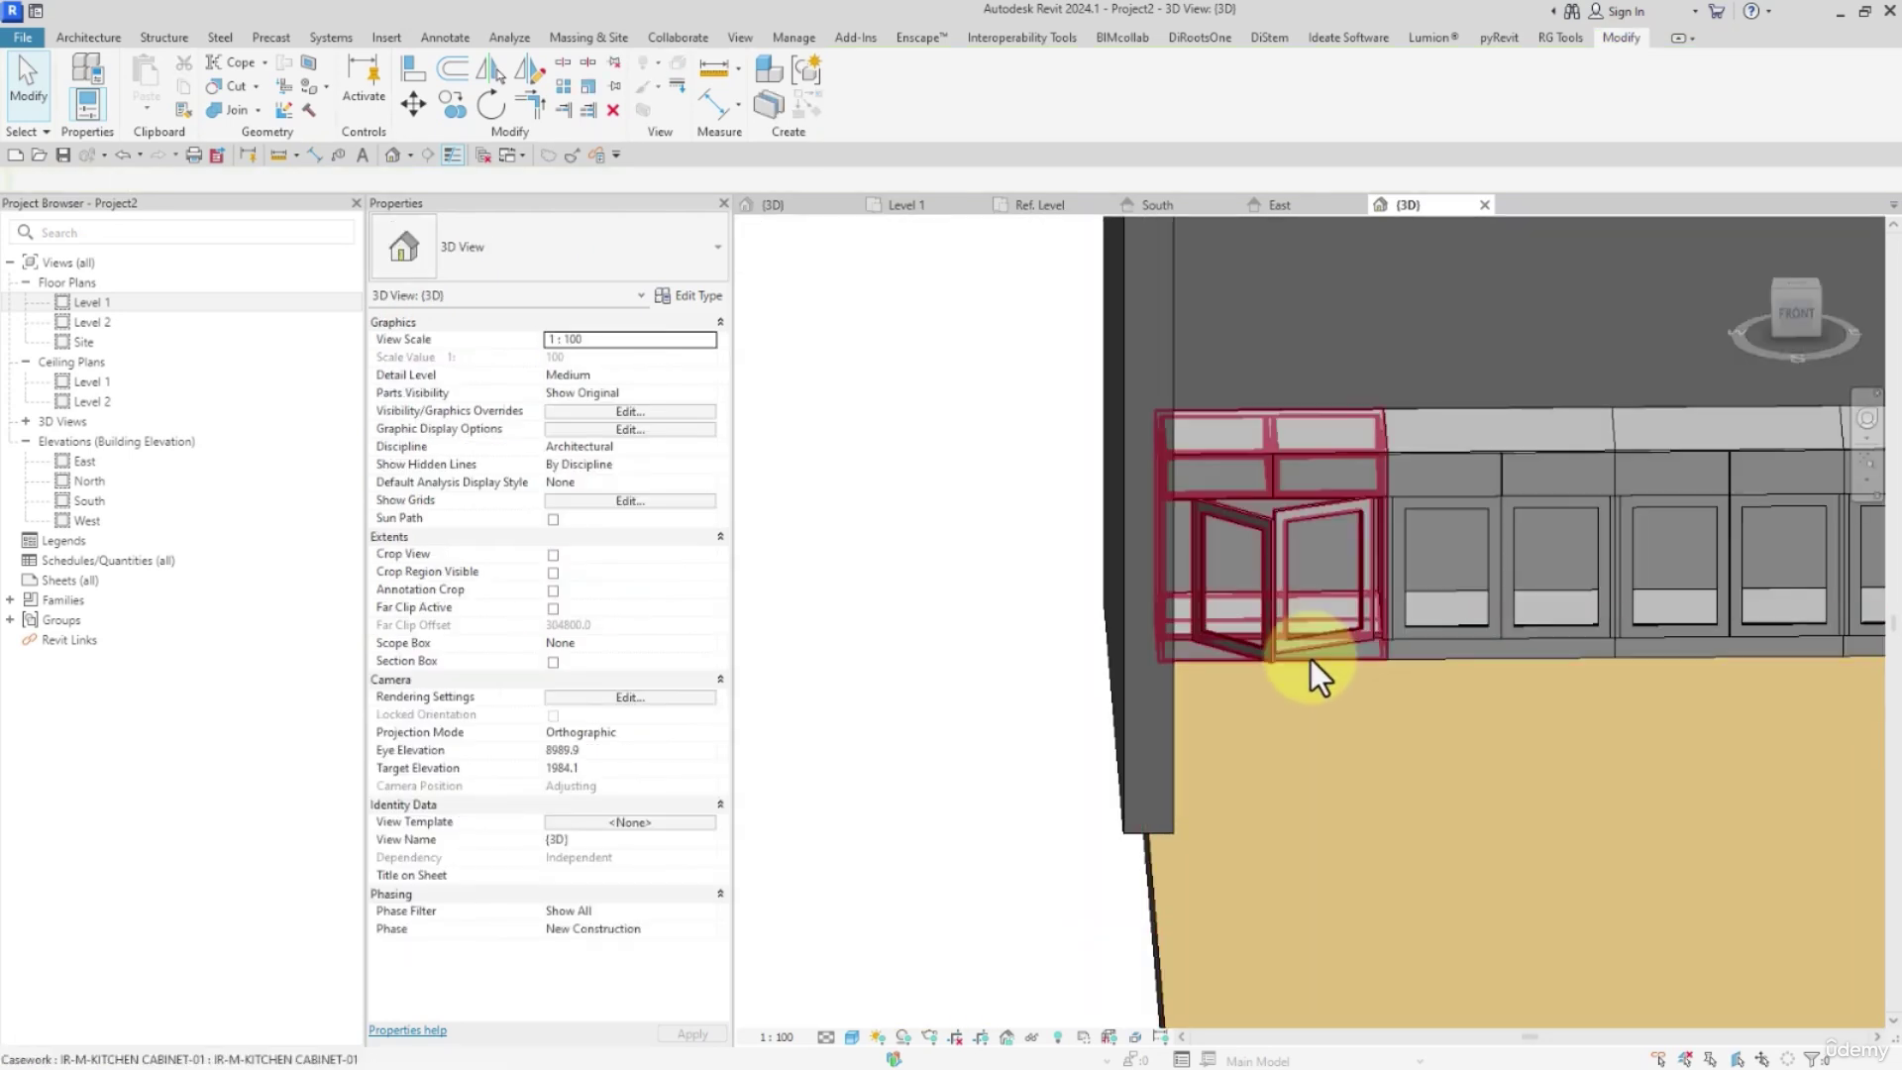
click(1311, 658)
shift+middle_drag(1460, 684, 1231, 522)
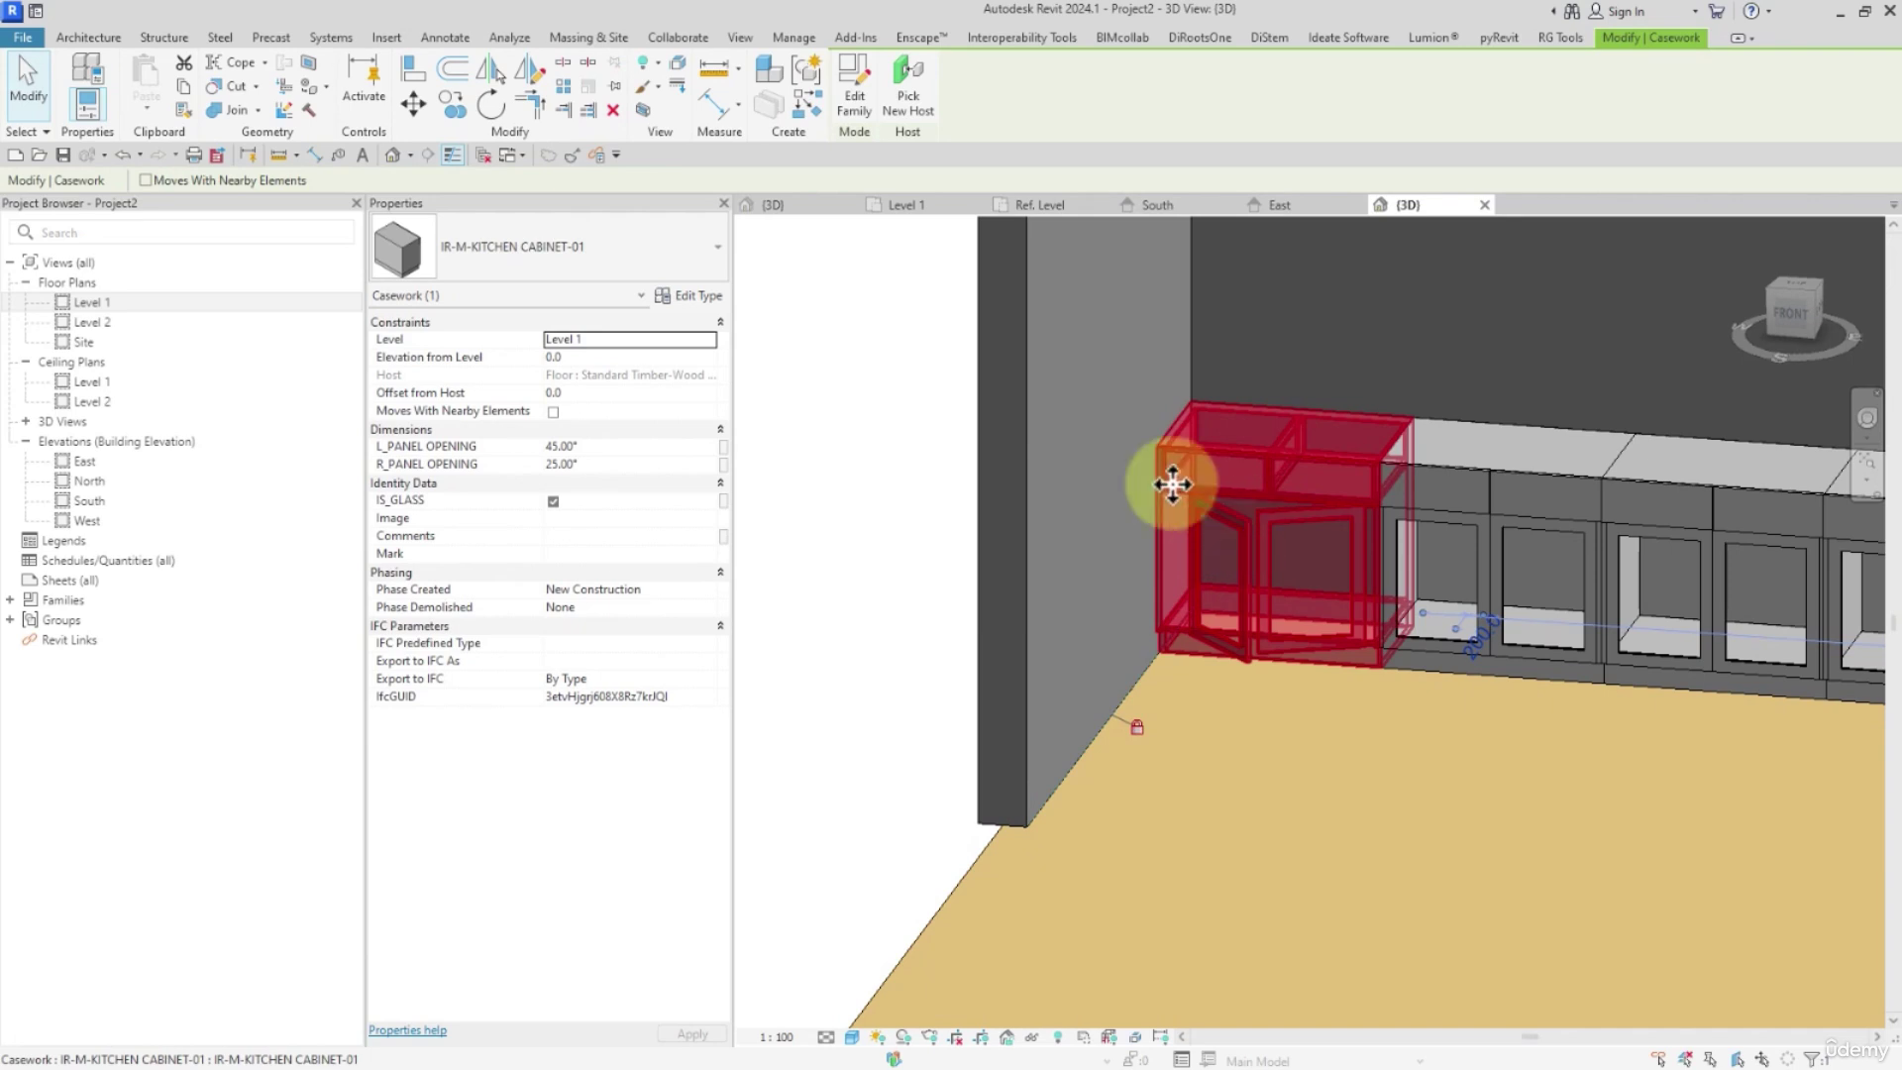
click(750, 372)
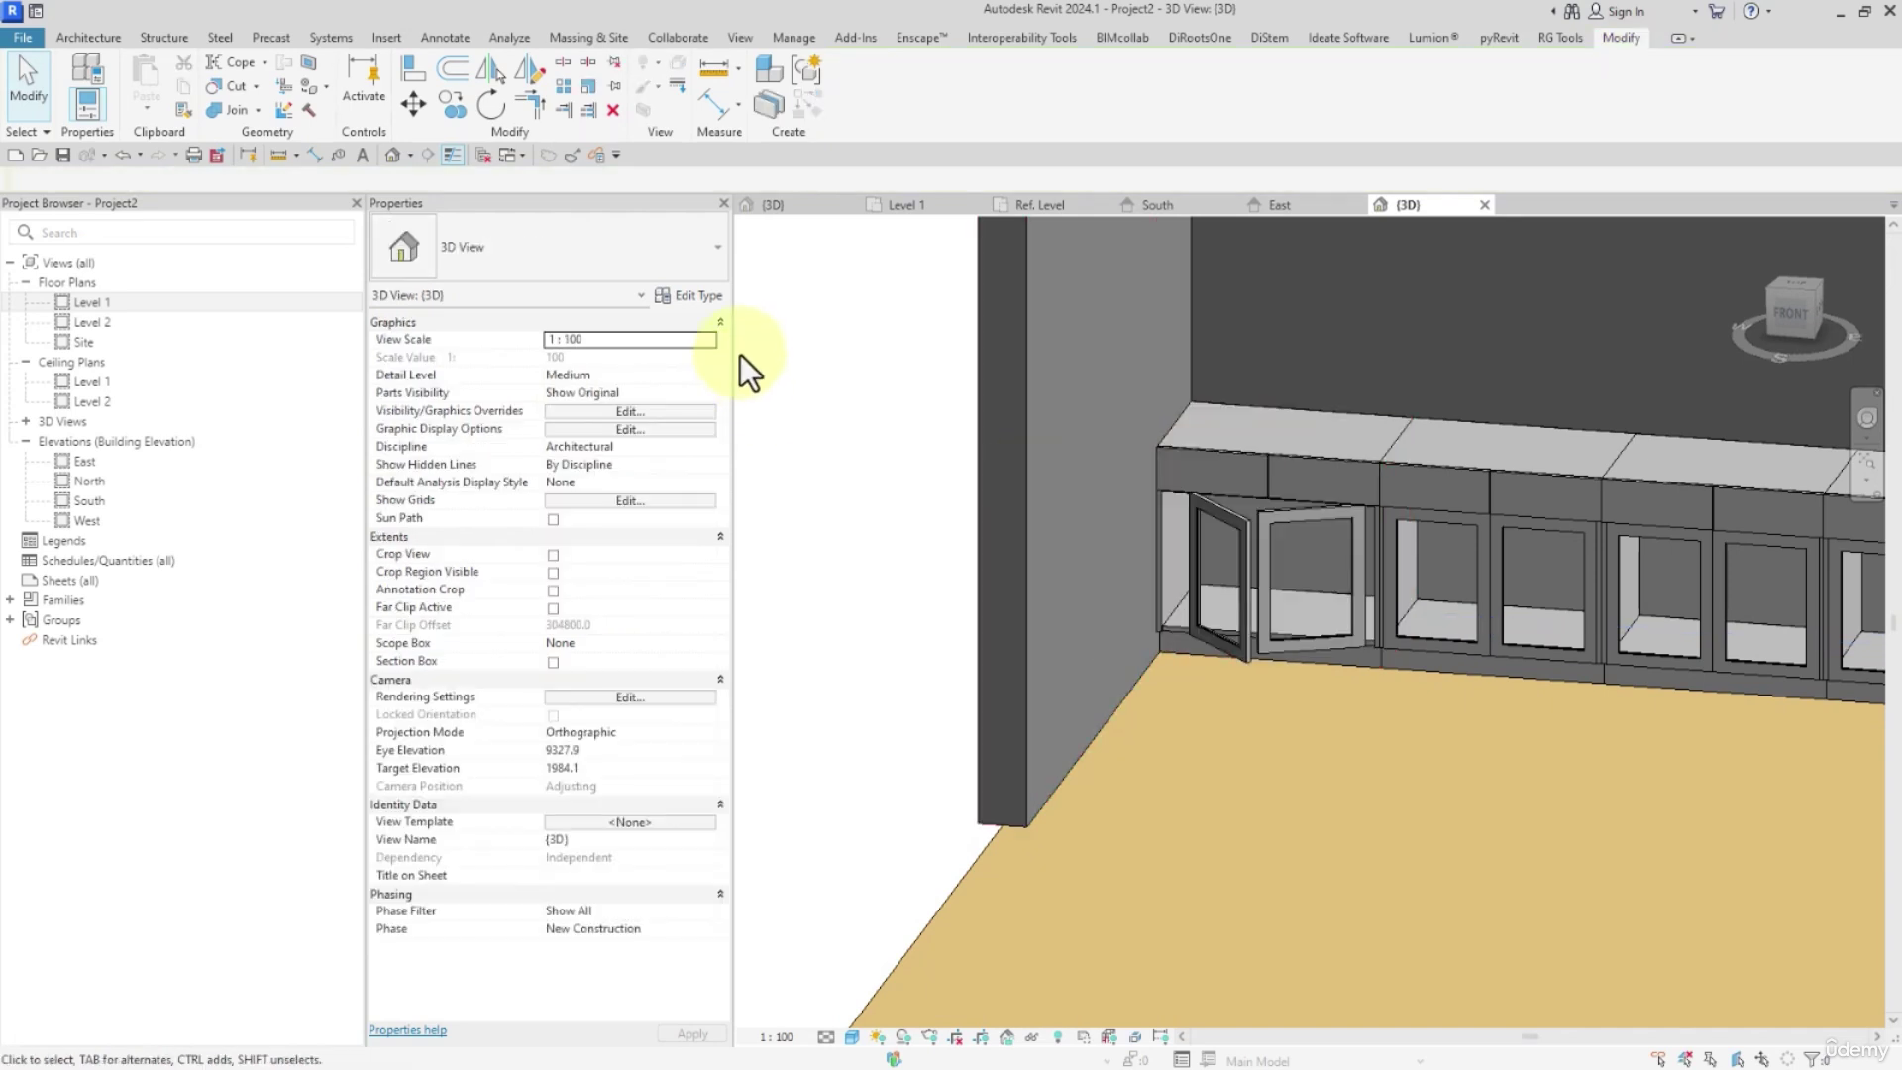
Close the project's inactive views and open the 3D view of the IR-M-KITCHEN CABINET-01 family
click(485, 158)
click(791, 207)
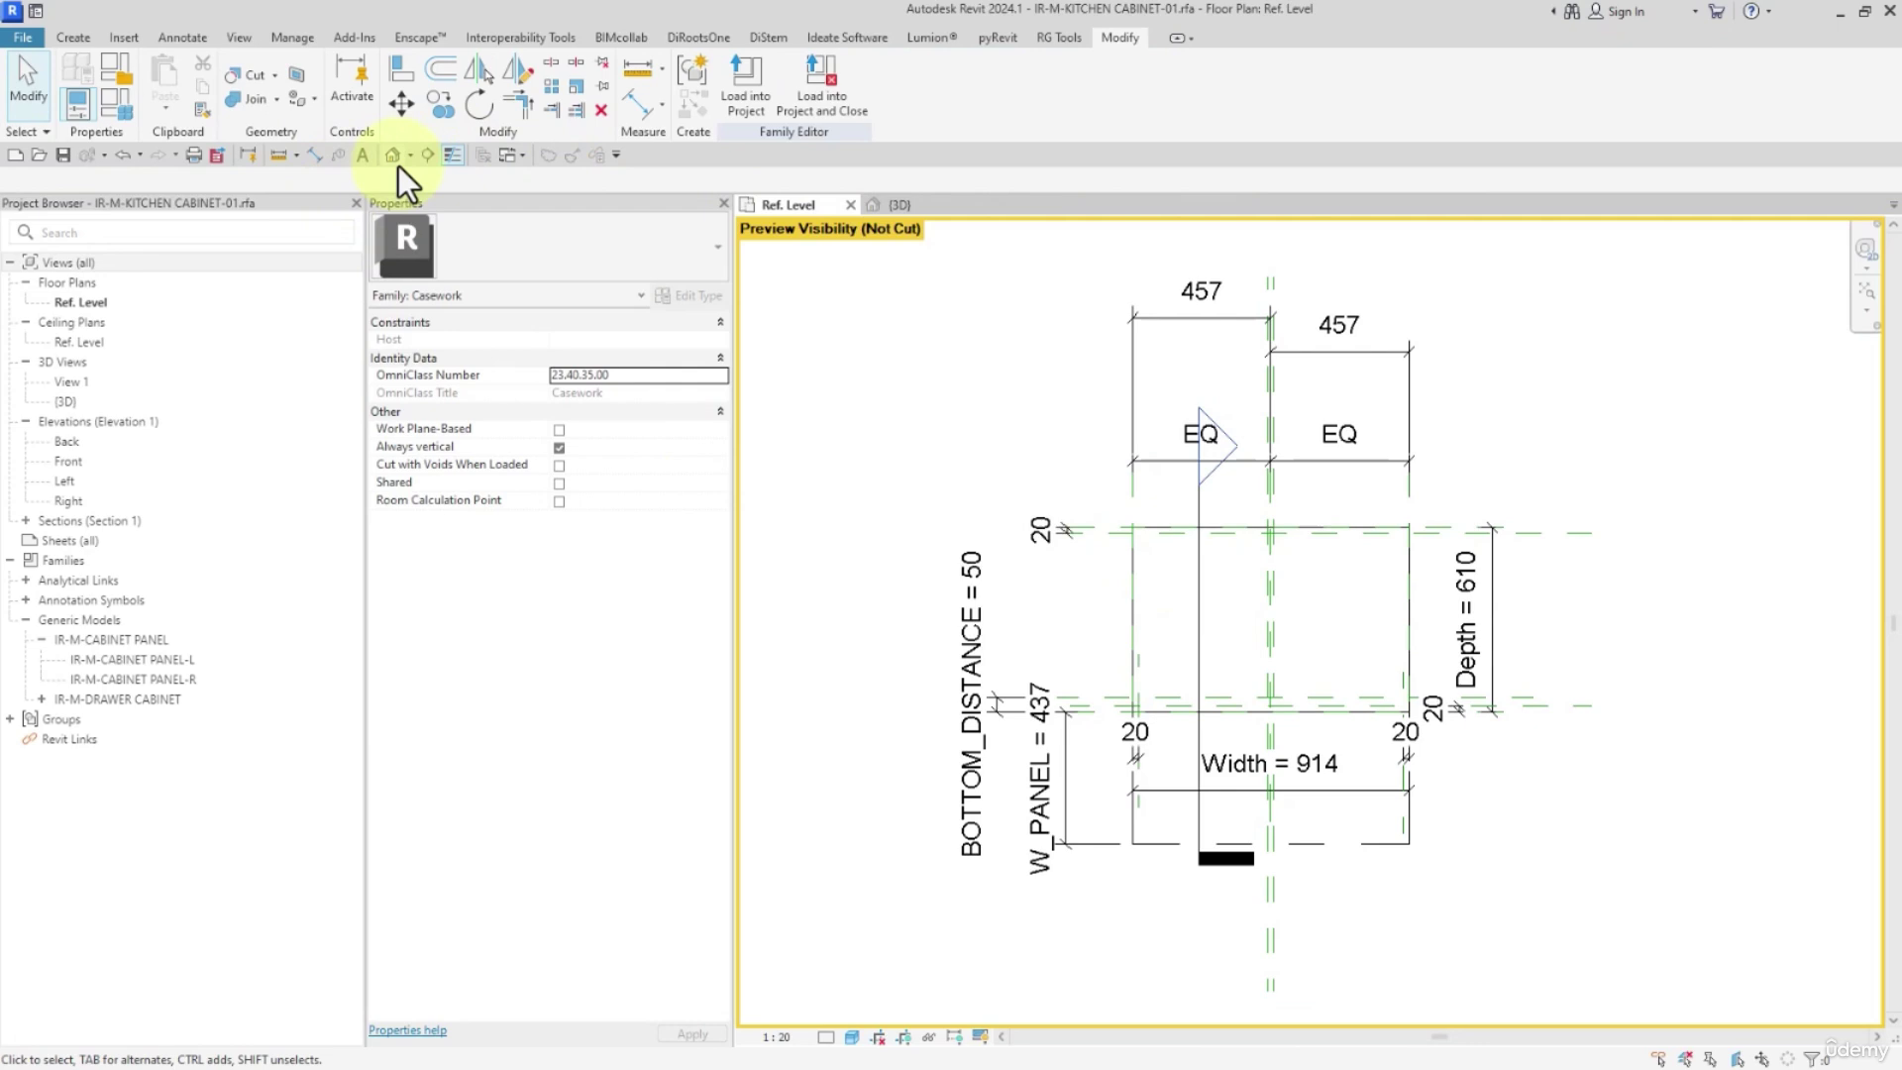
click(399, 164)
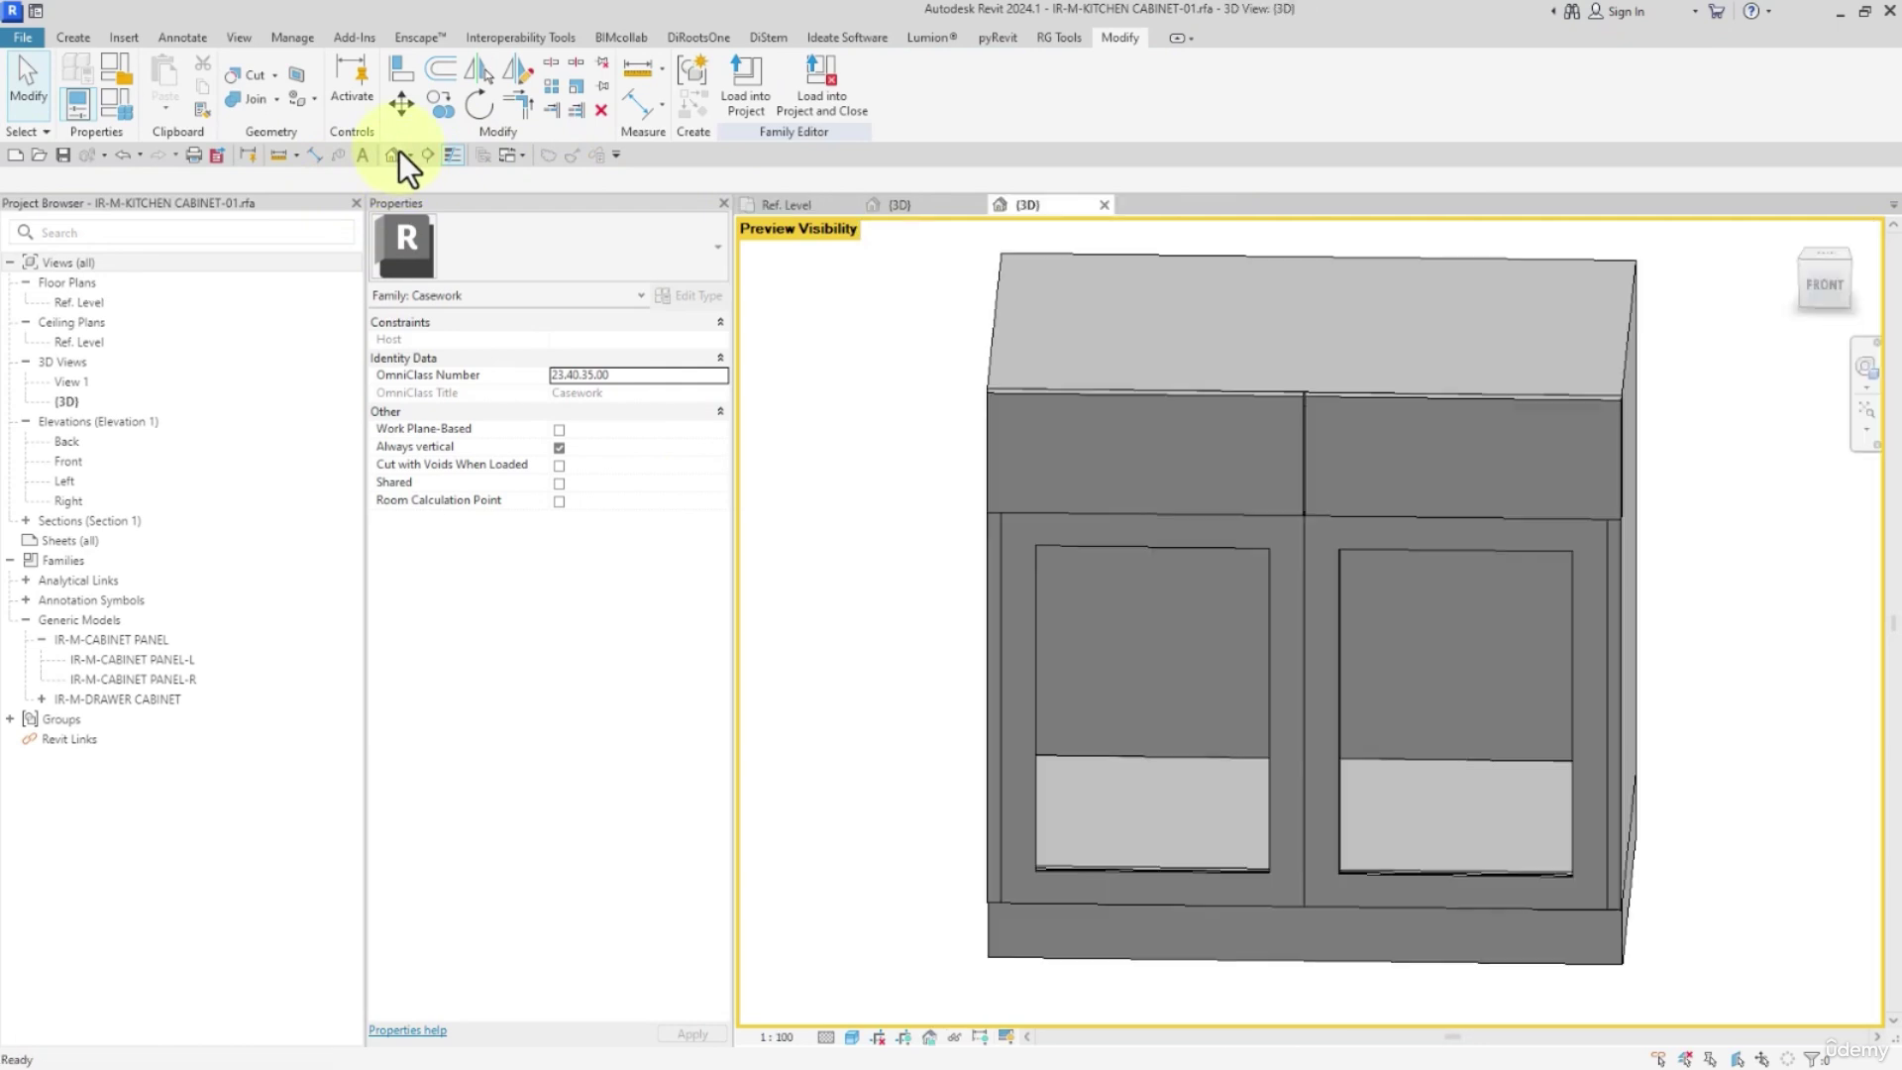
shift+middle_drag(1273, 658, 1322, 559)
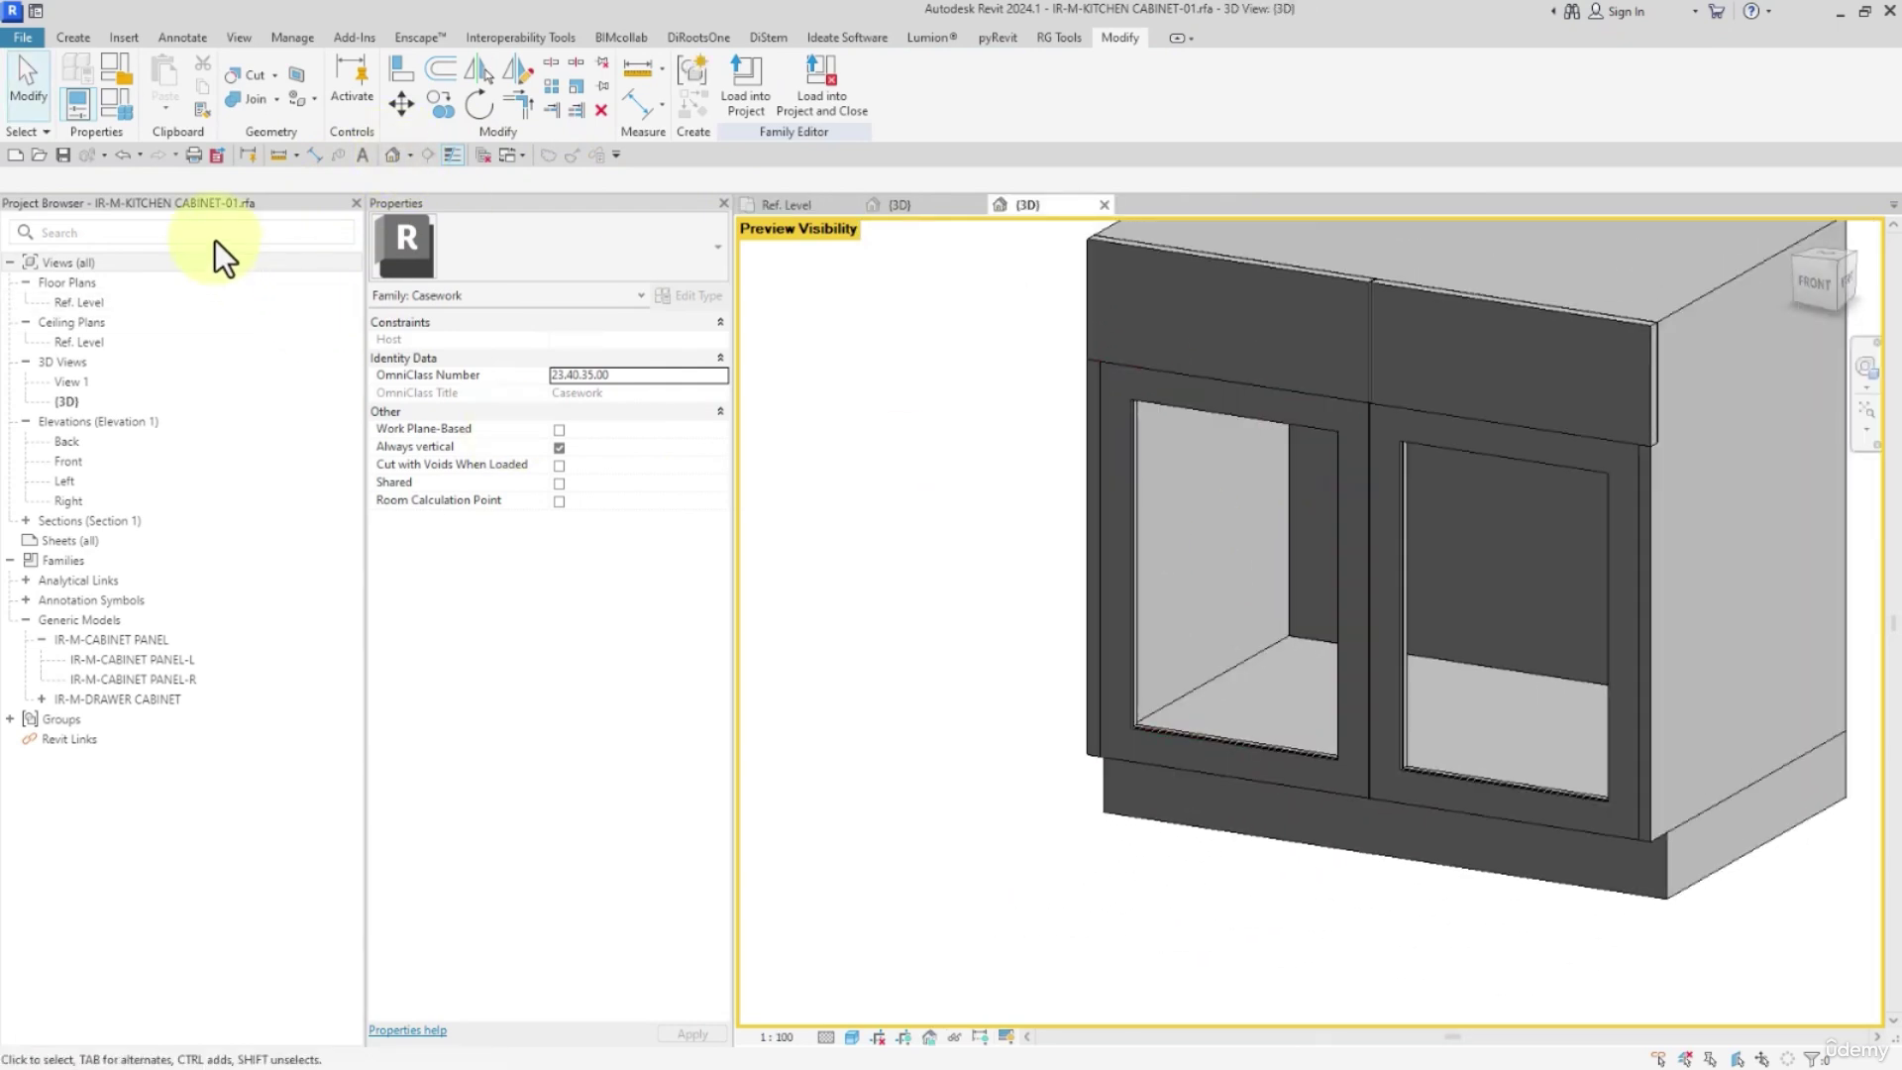
In the cabinet family's types, set L_PANEL OPENING to 45° and R_PANEL OPENING to 32°
click(129, 109)
scroll(467, 476, down, 2)
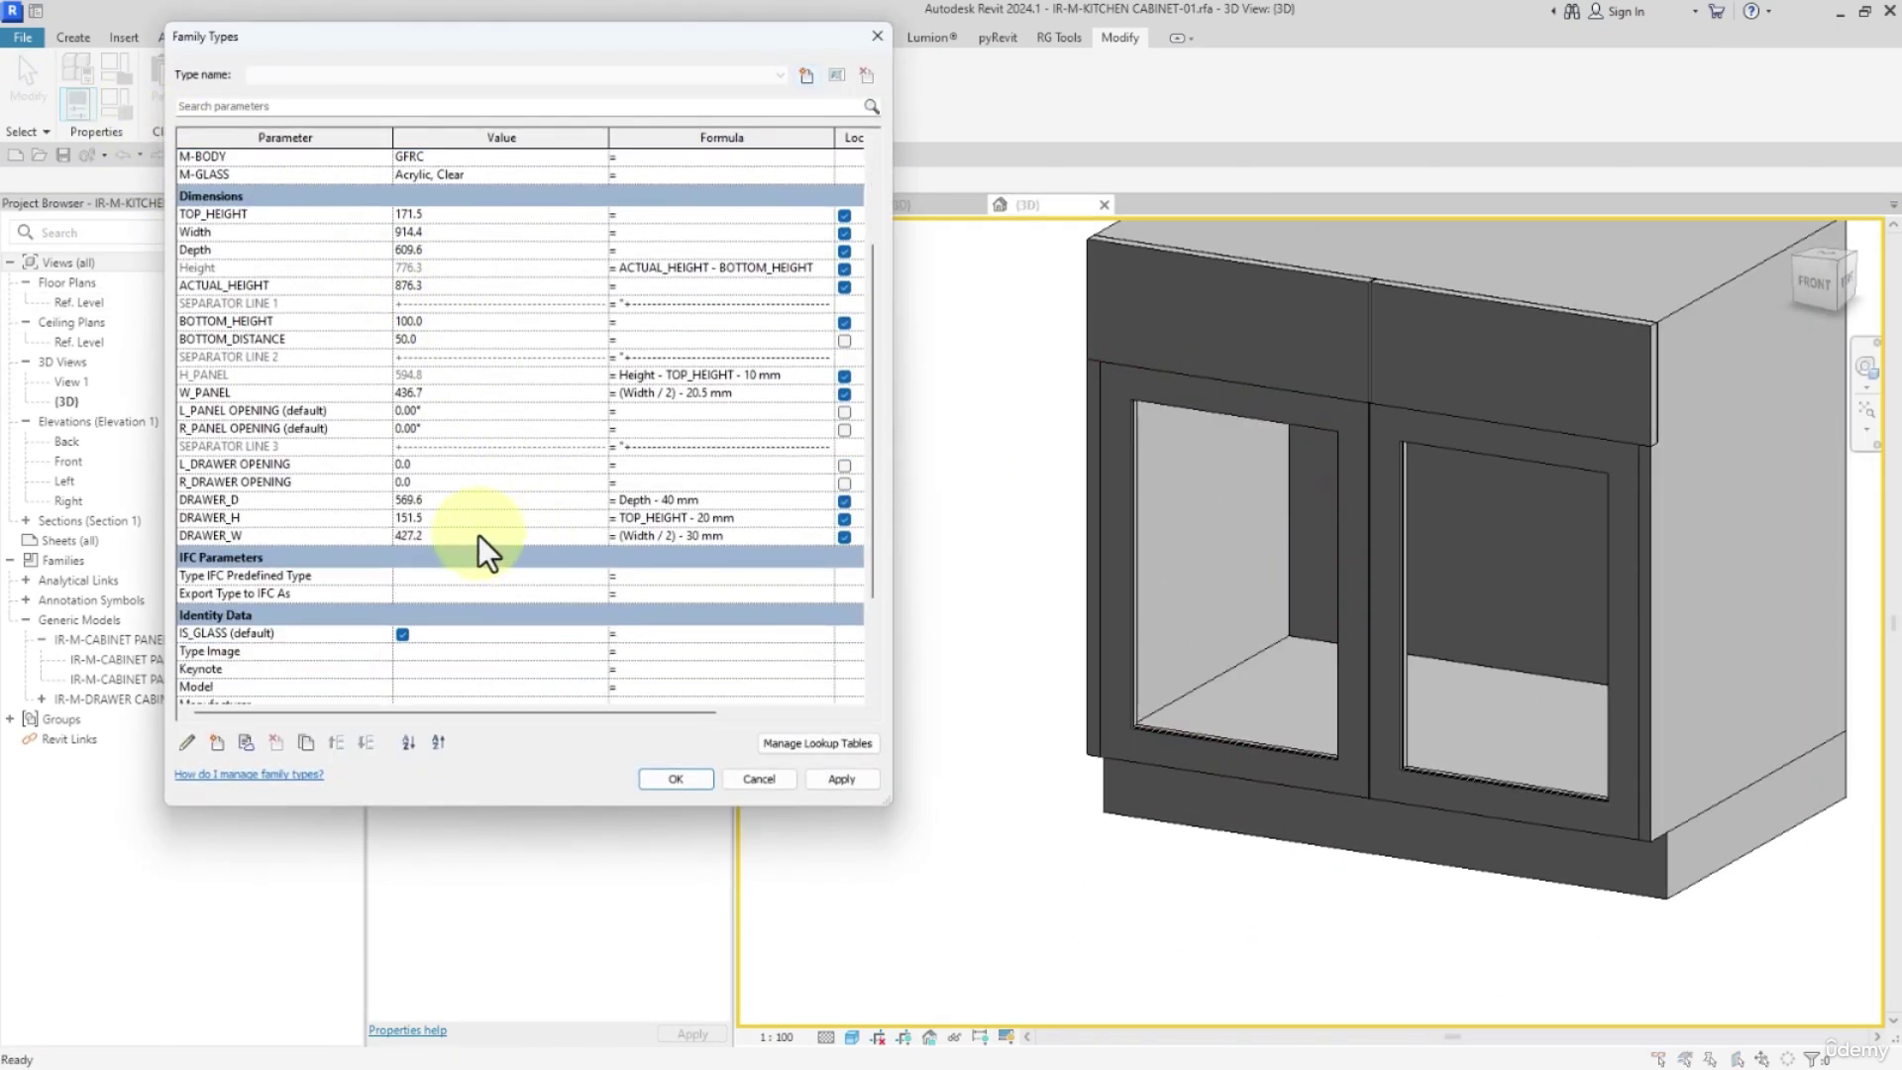
click(442, 407)
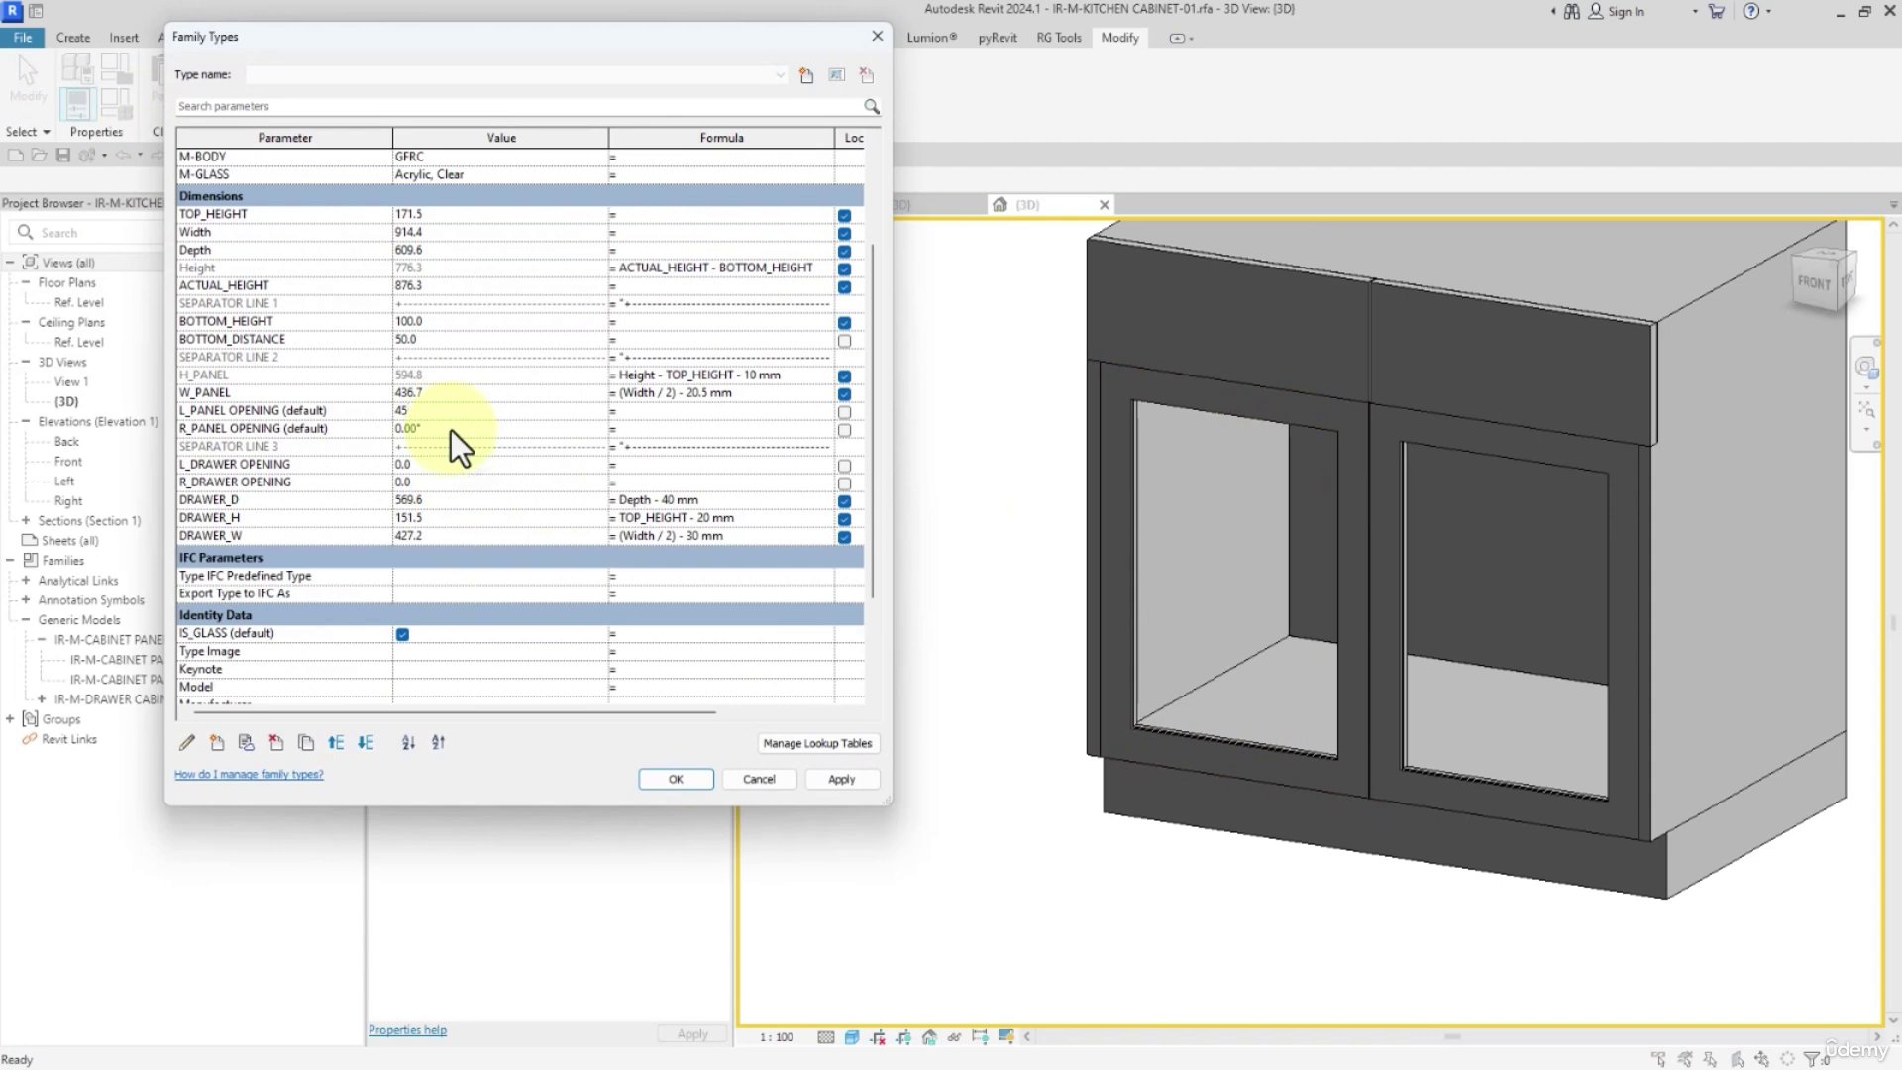
click(703, 787)
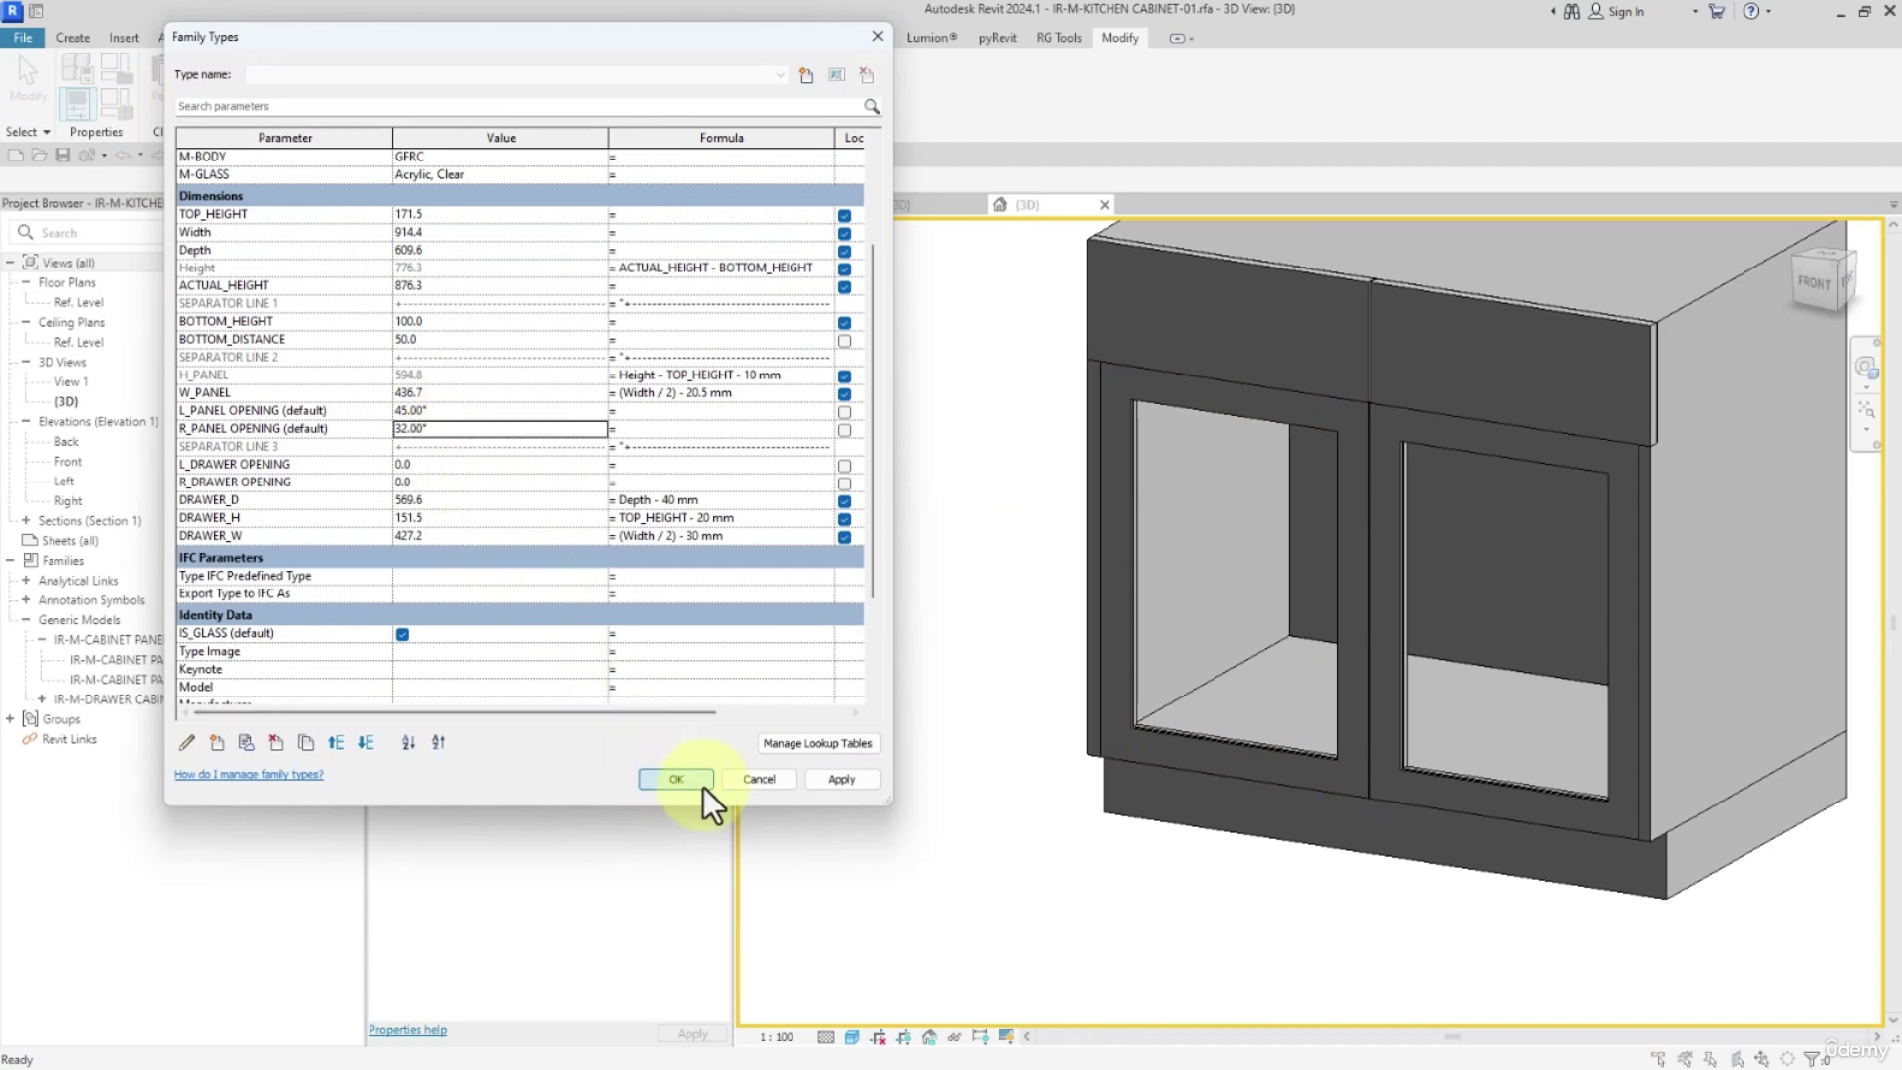
click(436, 494)
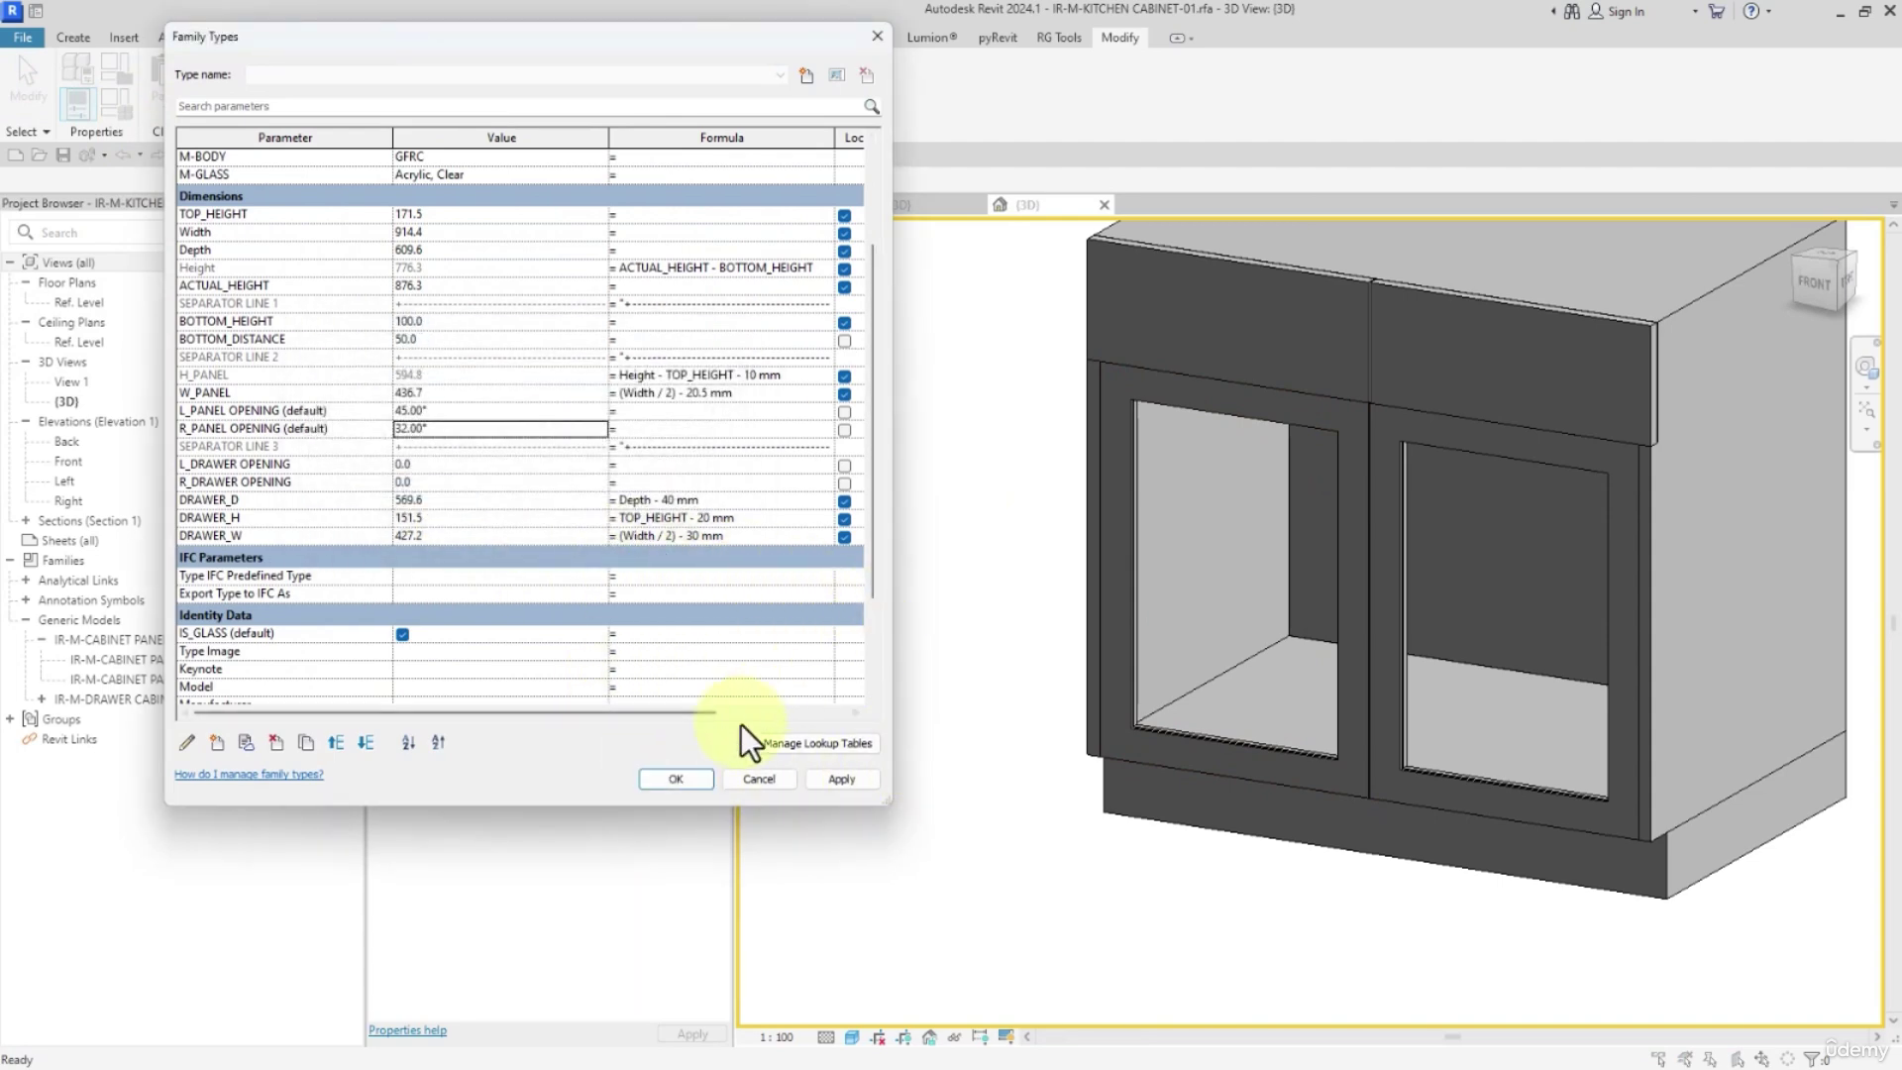
click(793, 777)
shift+middle_drag(1007, 705, 1234, 701)
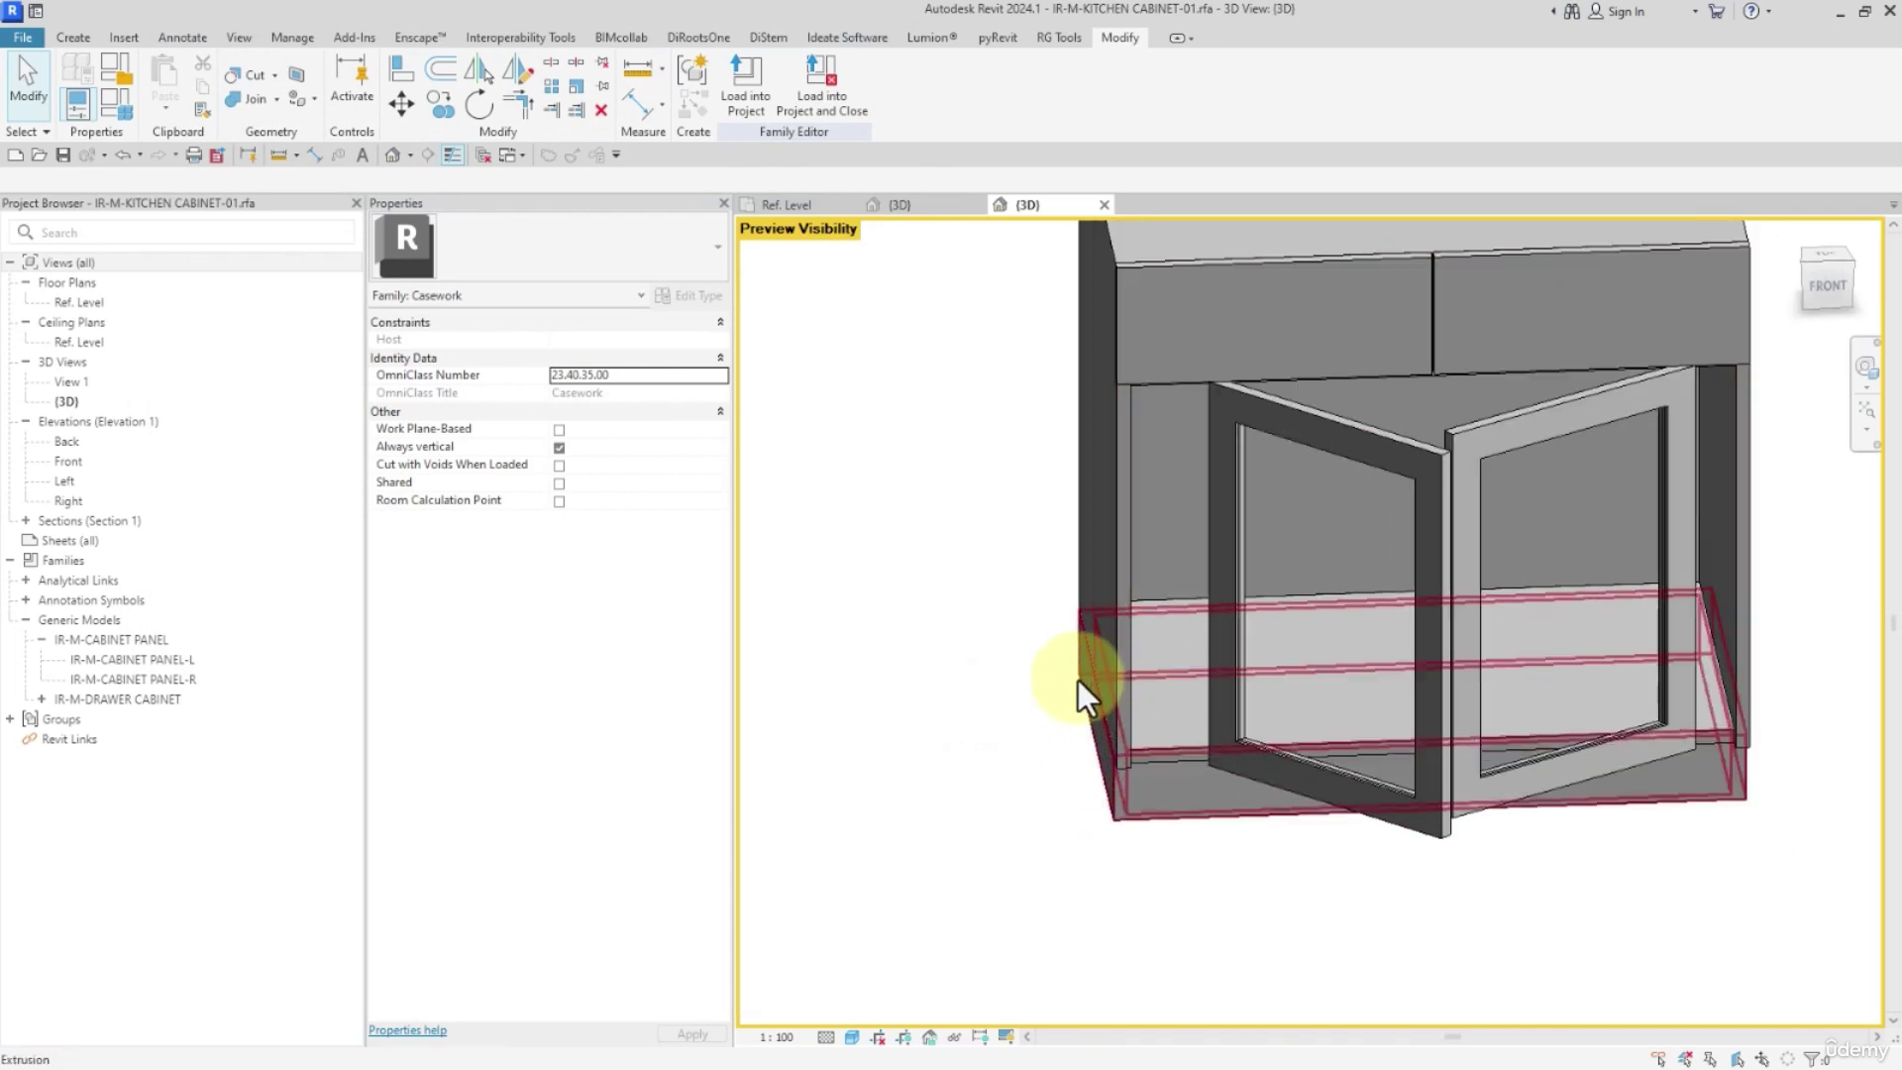
Open the family's Ref. Level floor plan and turn off preview visibility
double_click(79, 302)
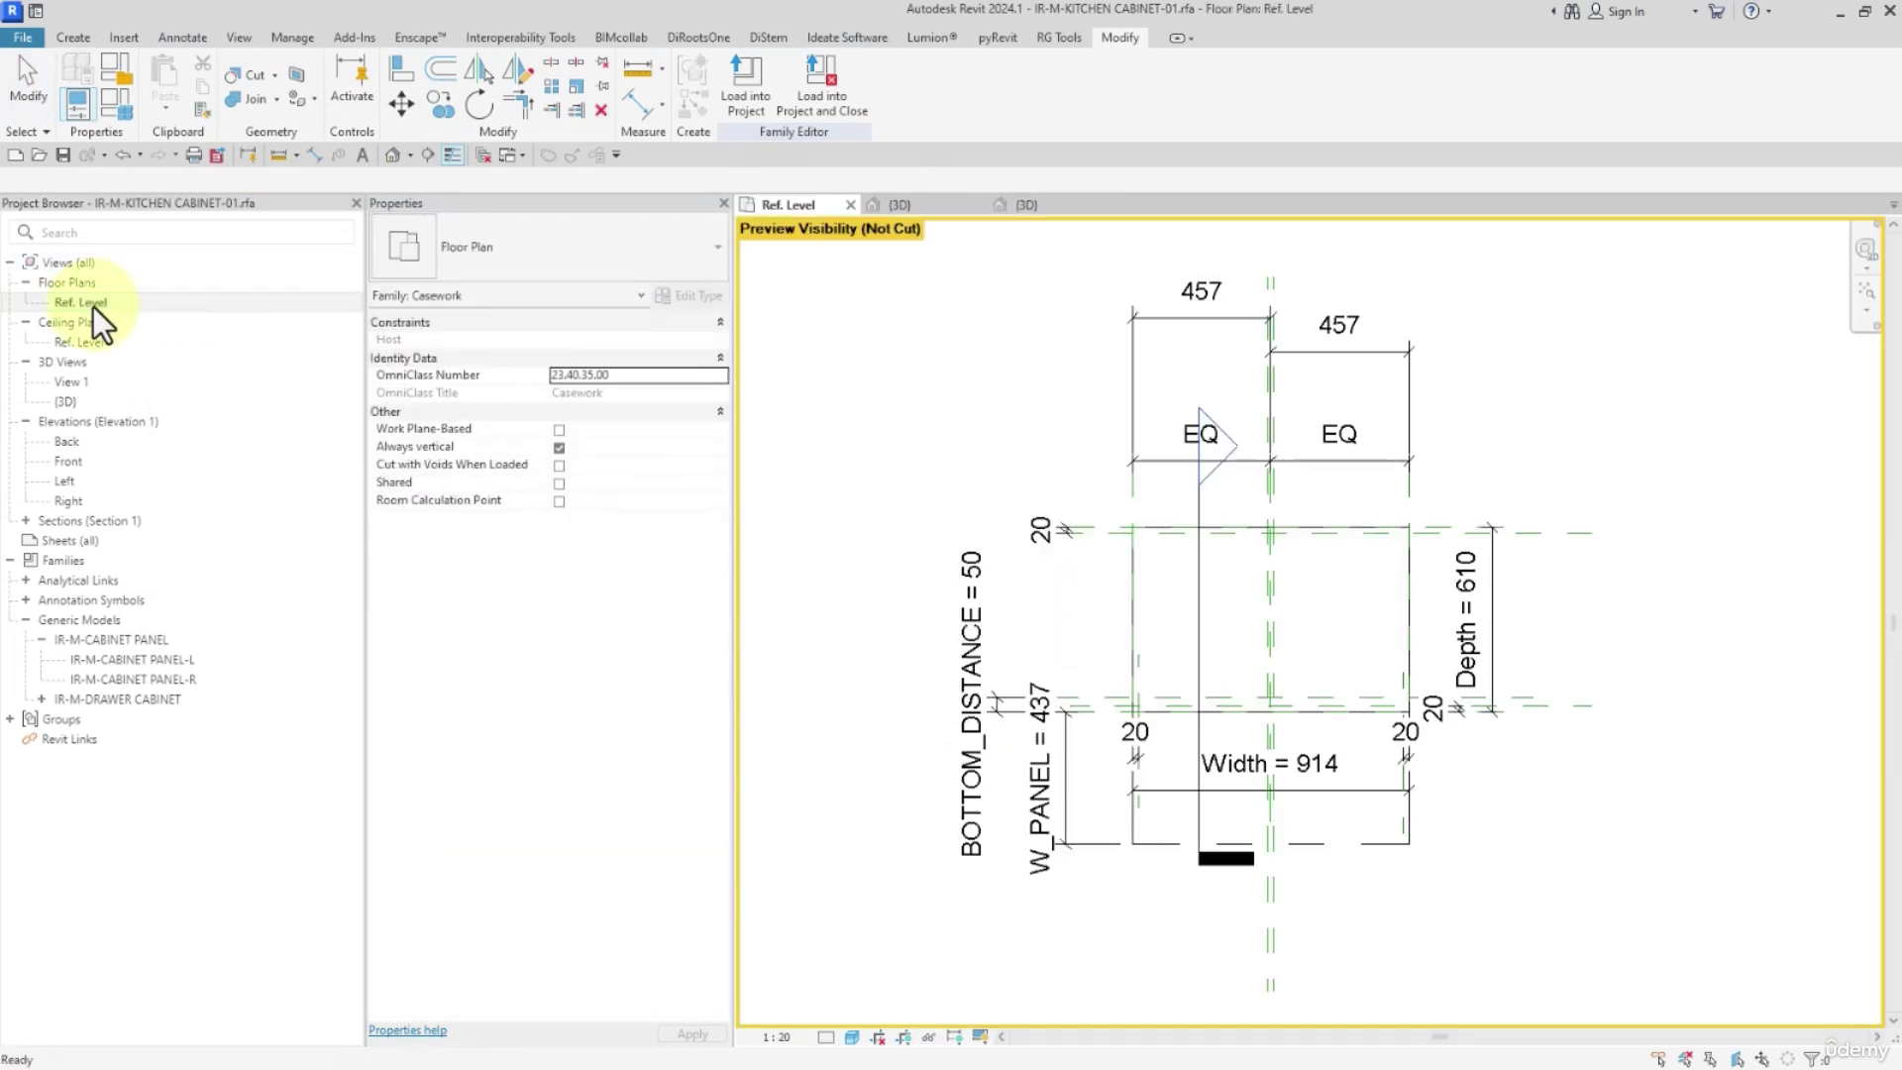
click(989, 1030)
click(1009, 974)
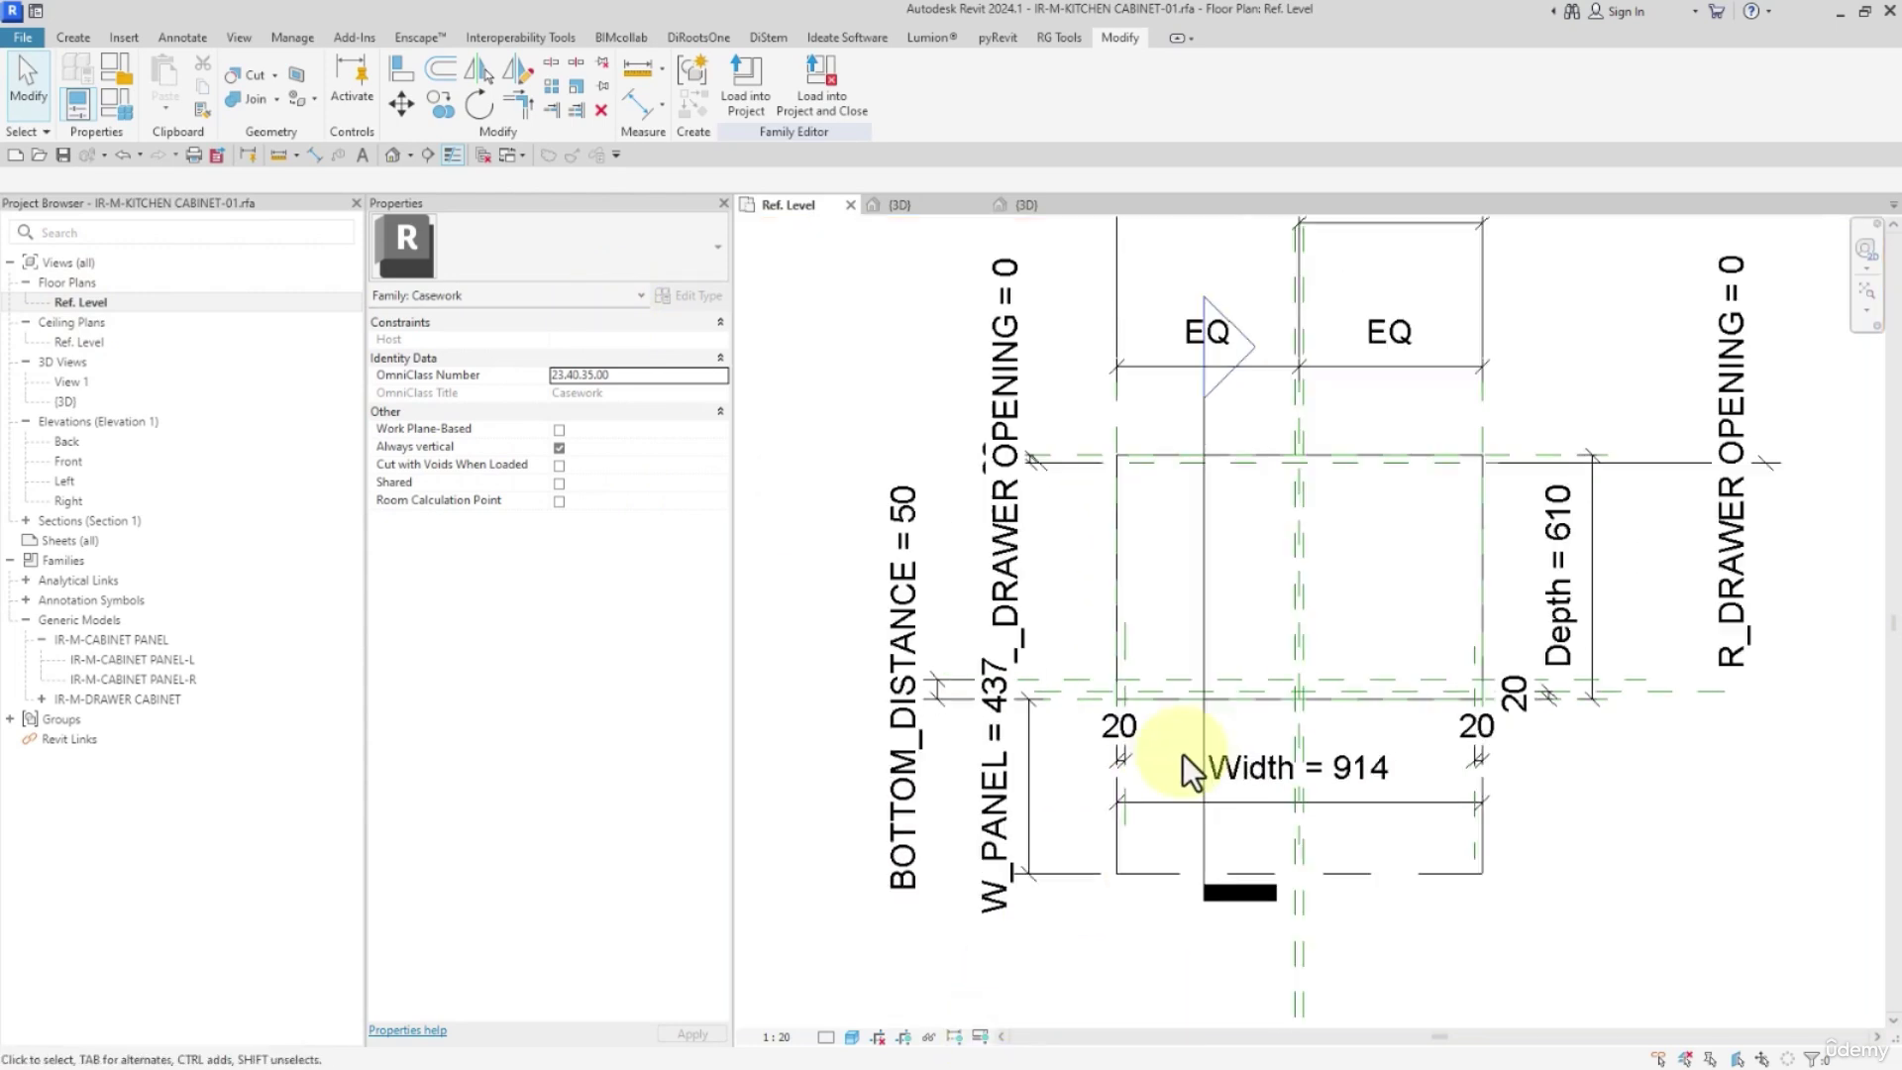
Temporarily isolate both open door panels together with the front reference plane and the two inner side reference planes
scroll(1183, 753, up, 1)
click(1185, 707)
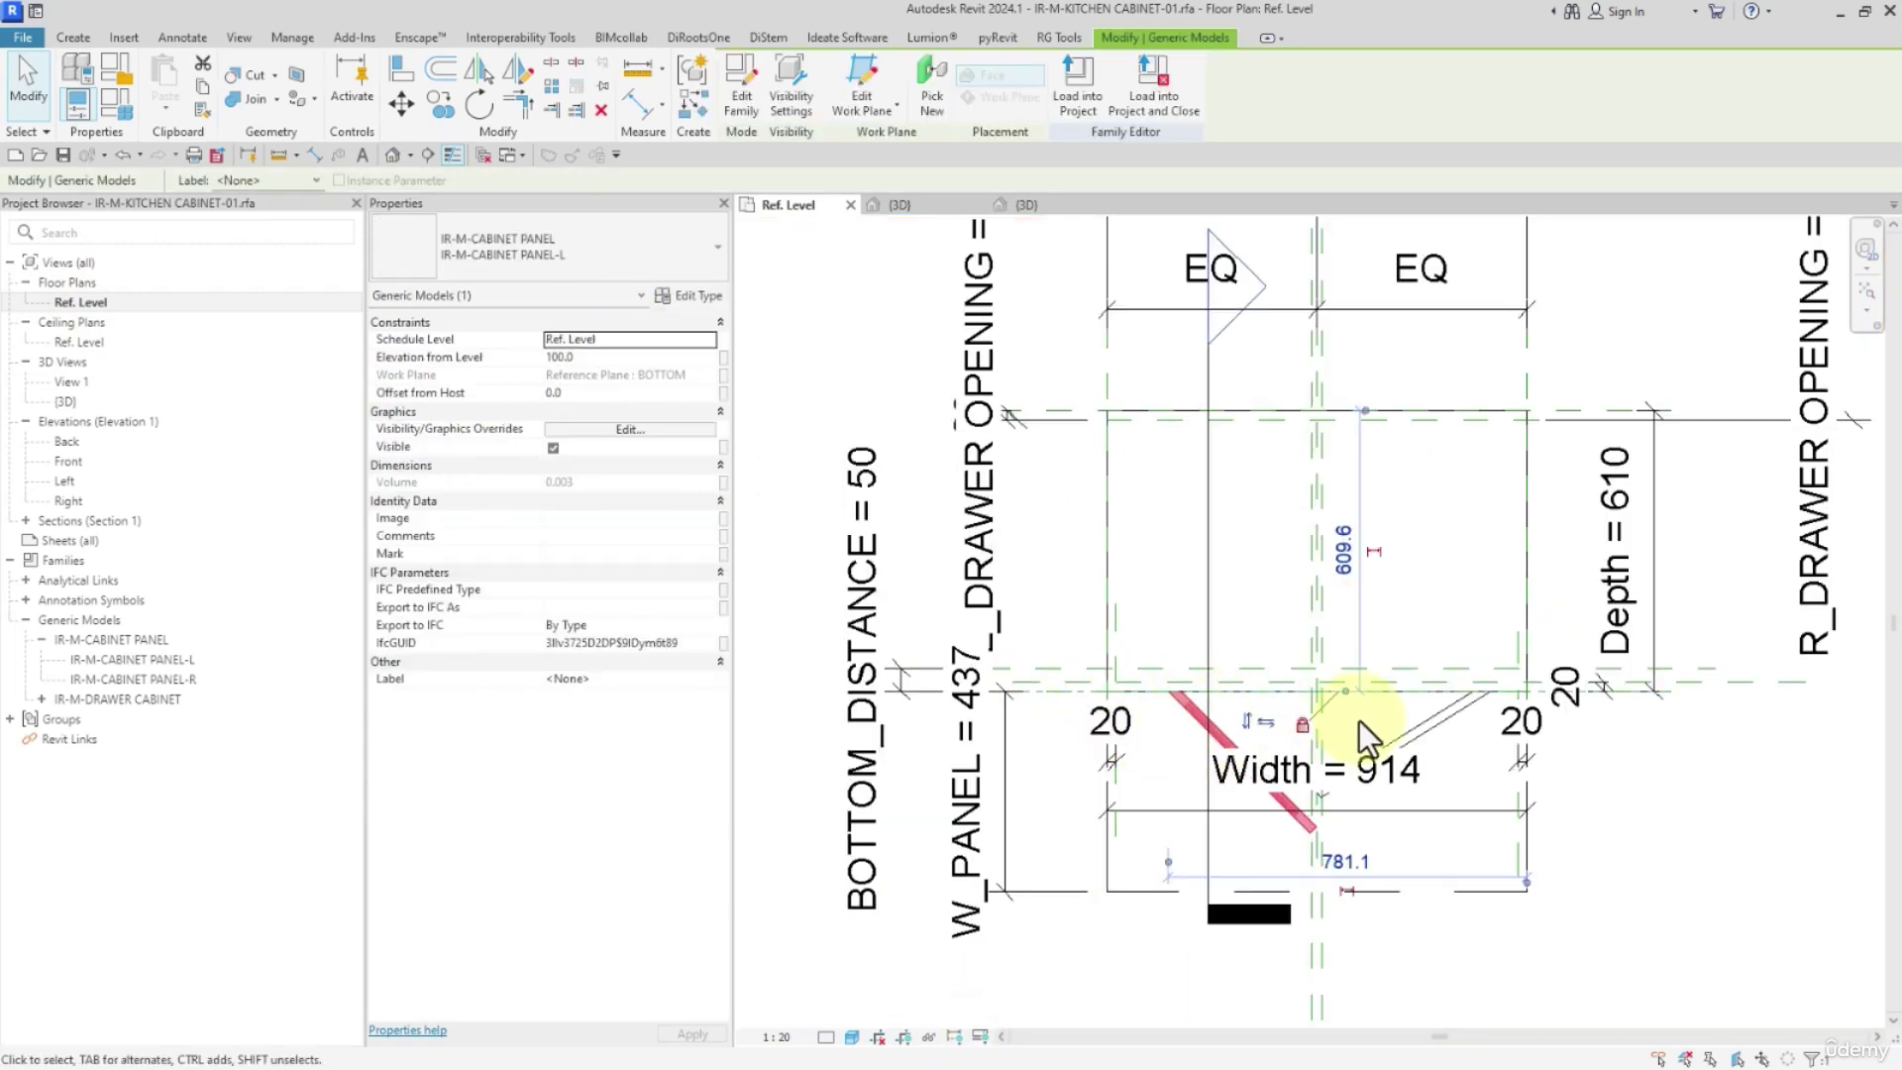
ctrl+click(1427, 721)
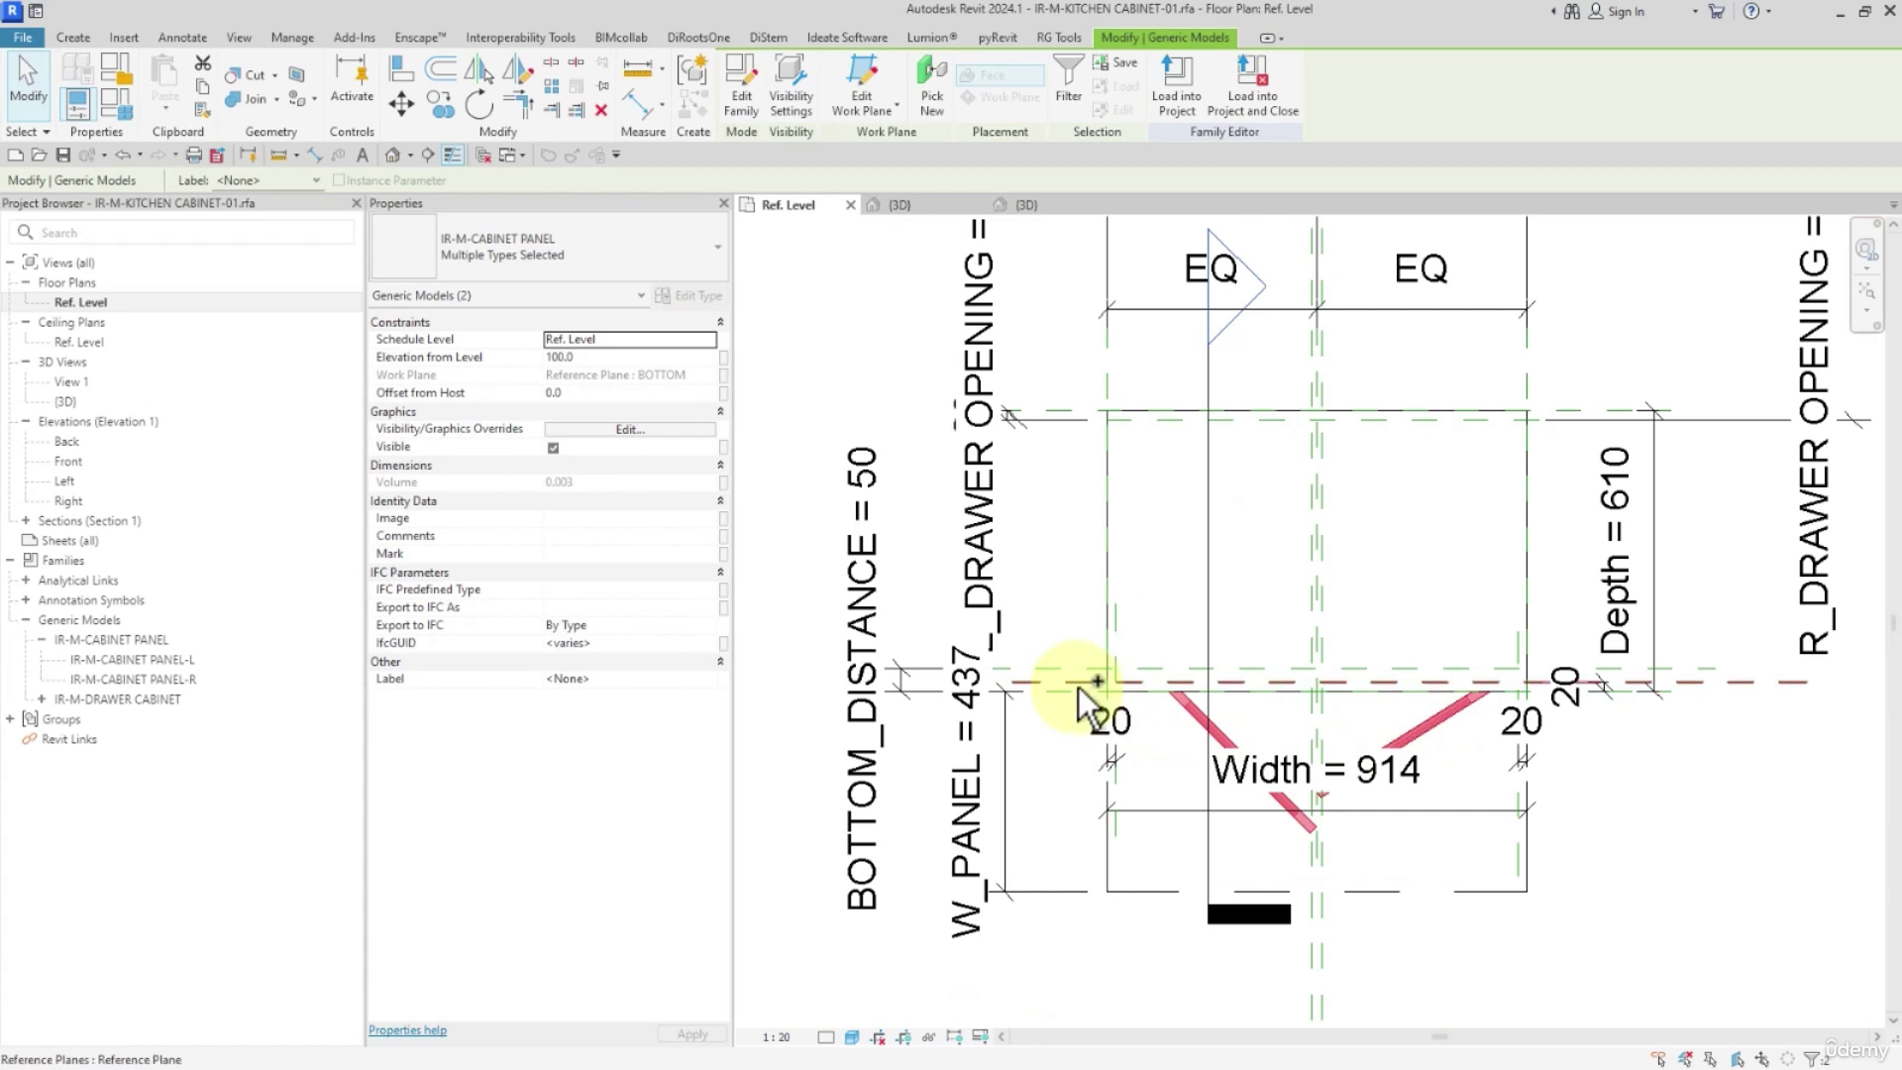
ctrl+click(1078, 694)
scroll(1134, 782, up, 1)
ctrl+click(1116, 793)
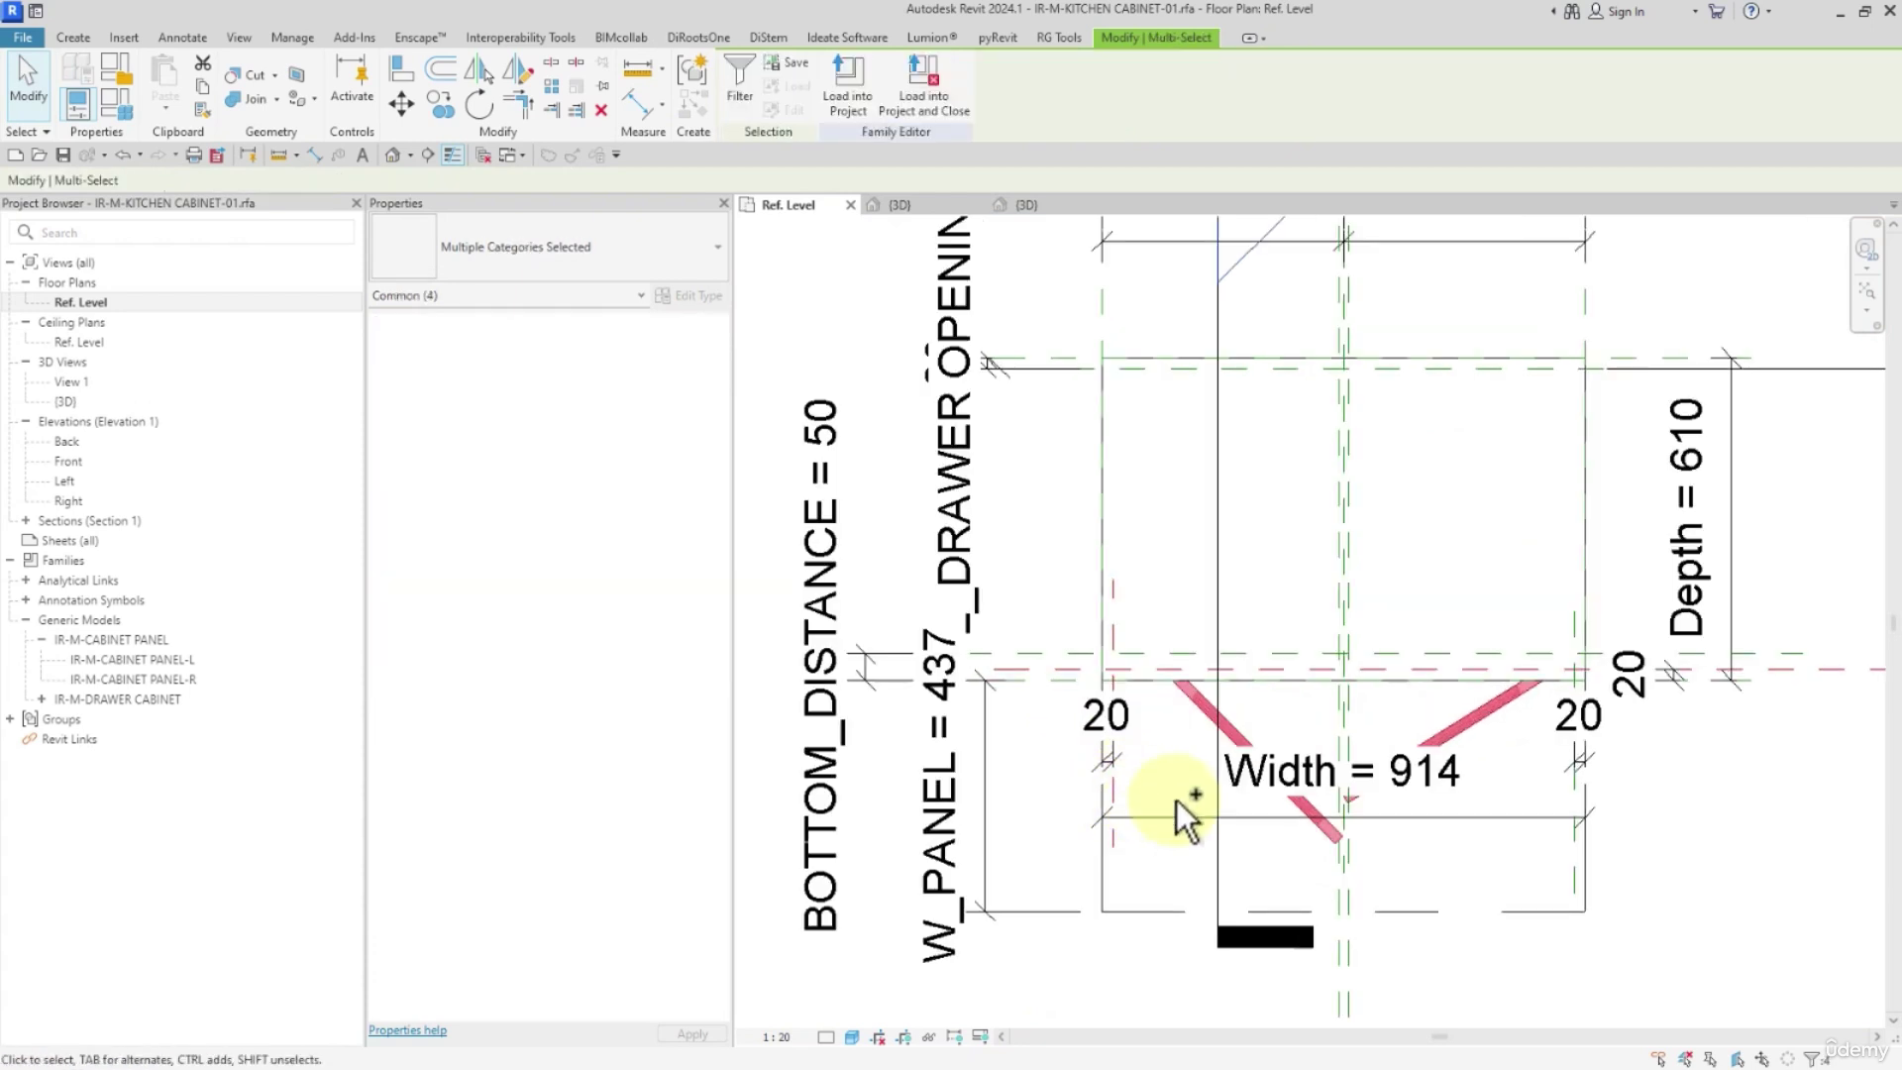
ctrl+click(1574, 782)
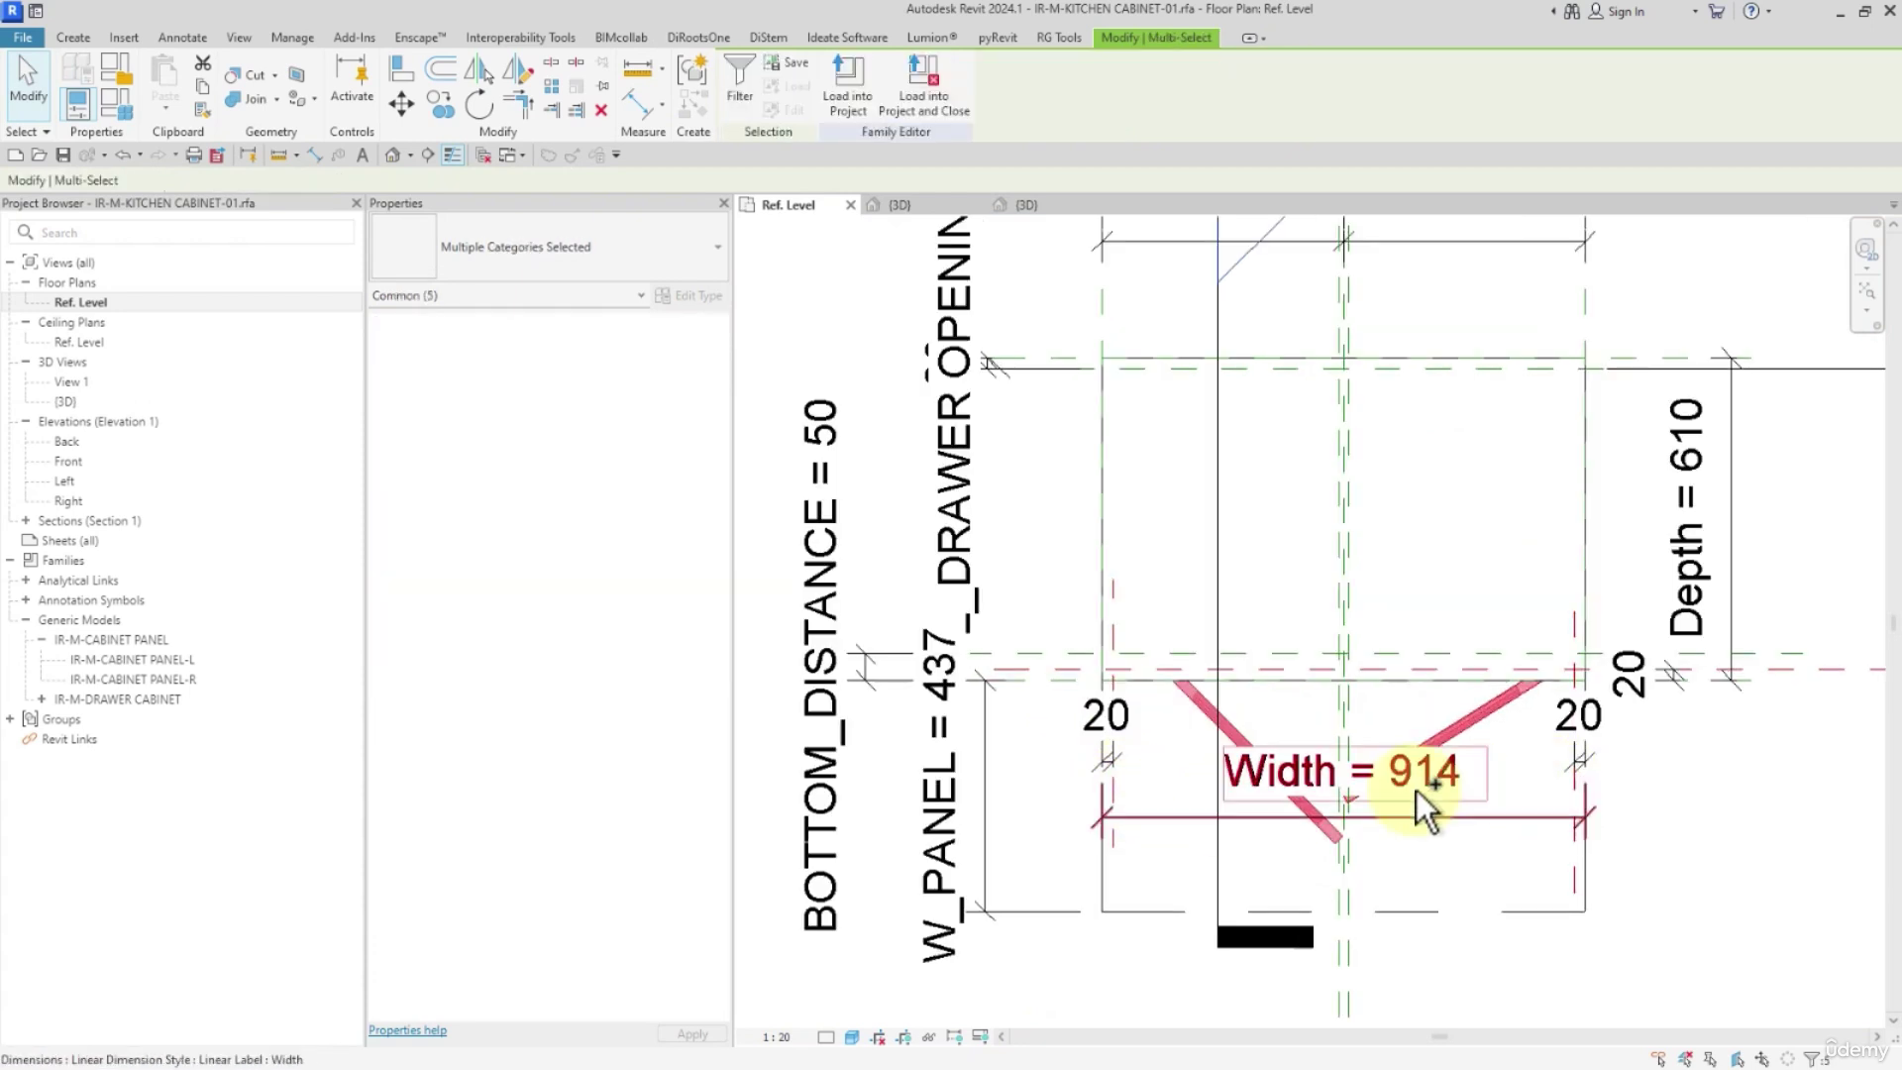
click(931, 1038)
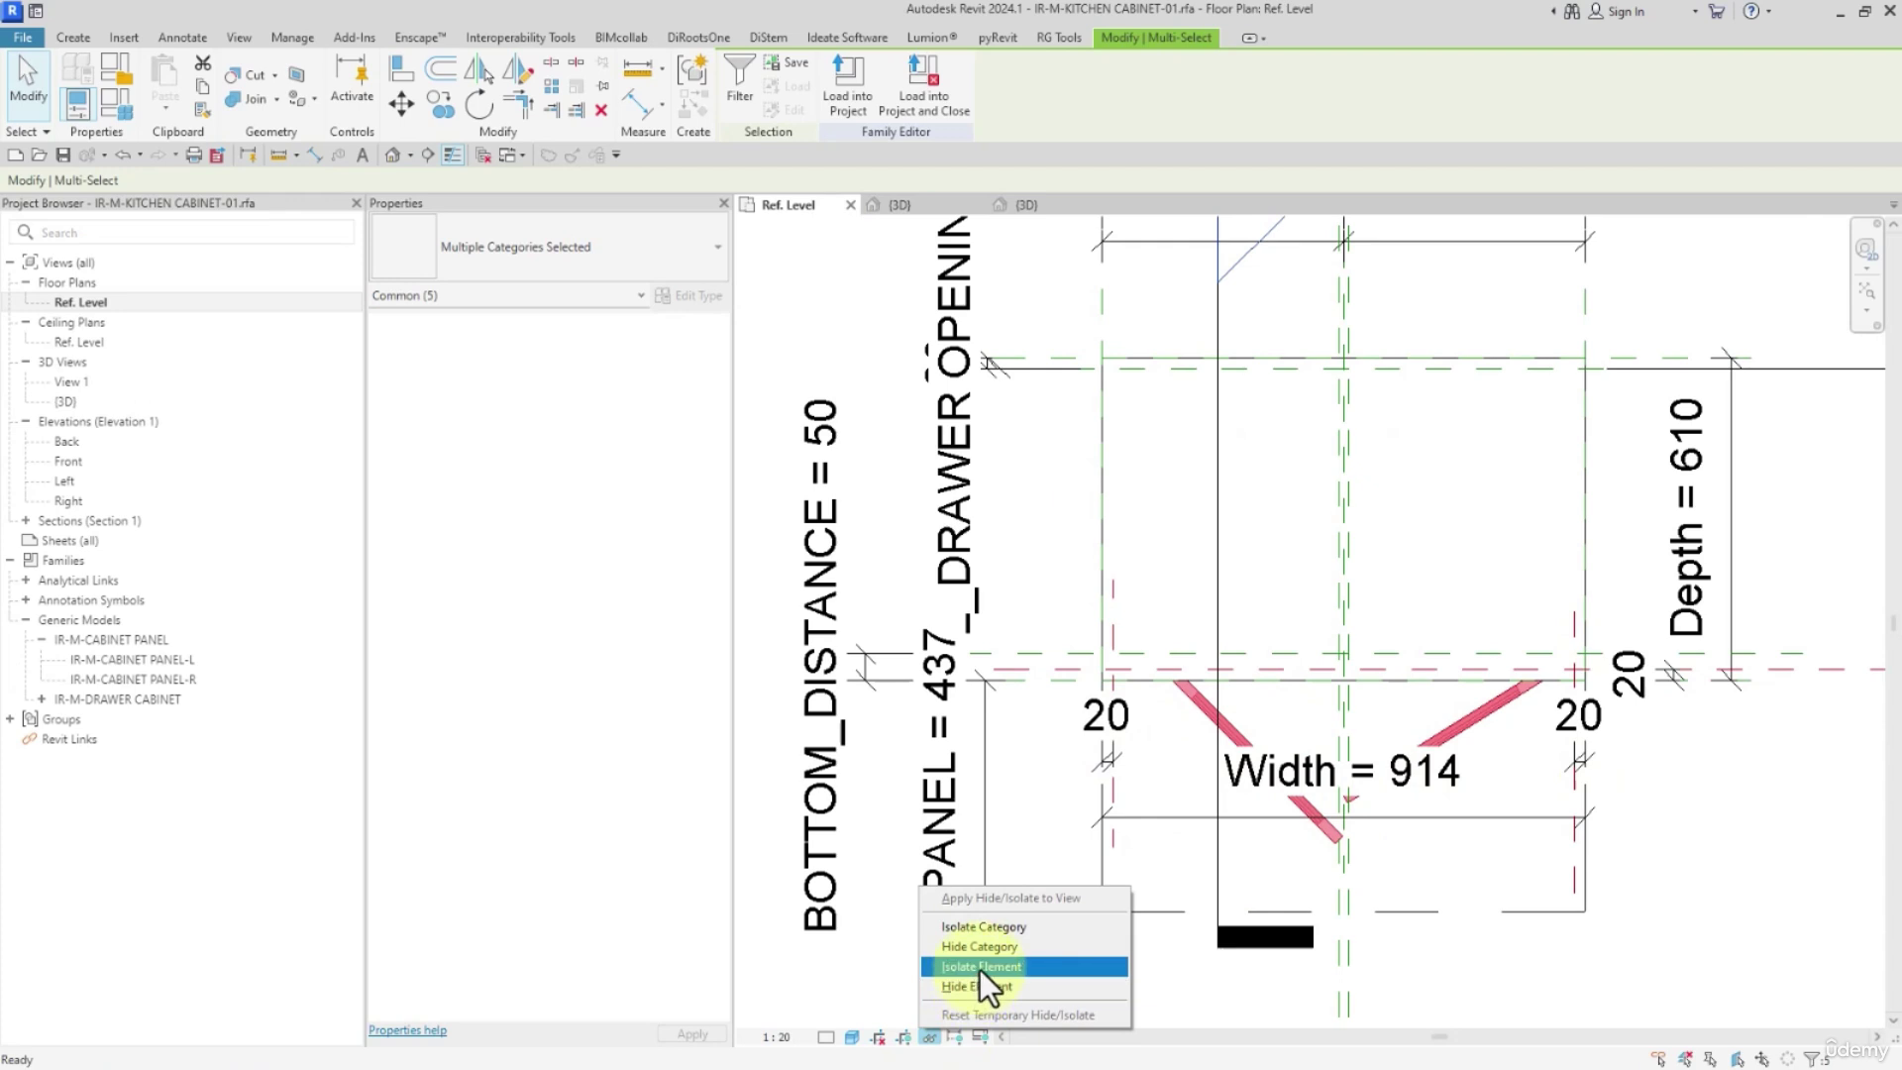
click(979, 971)
Align the L door panel's hinge corner to the inner side and front reference planes, removing the conflicting constraints
key(a)
key(l)
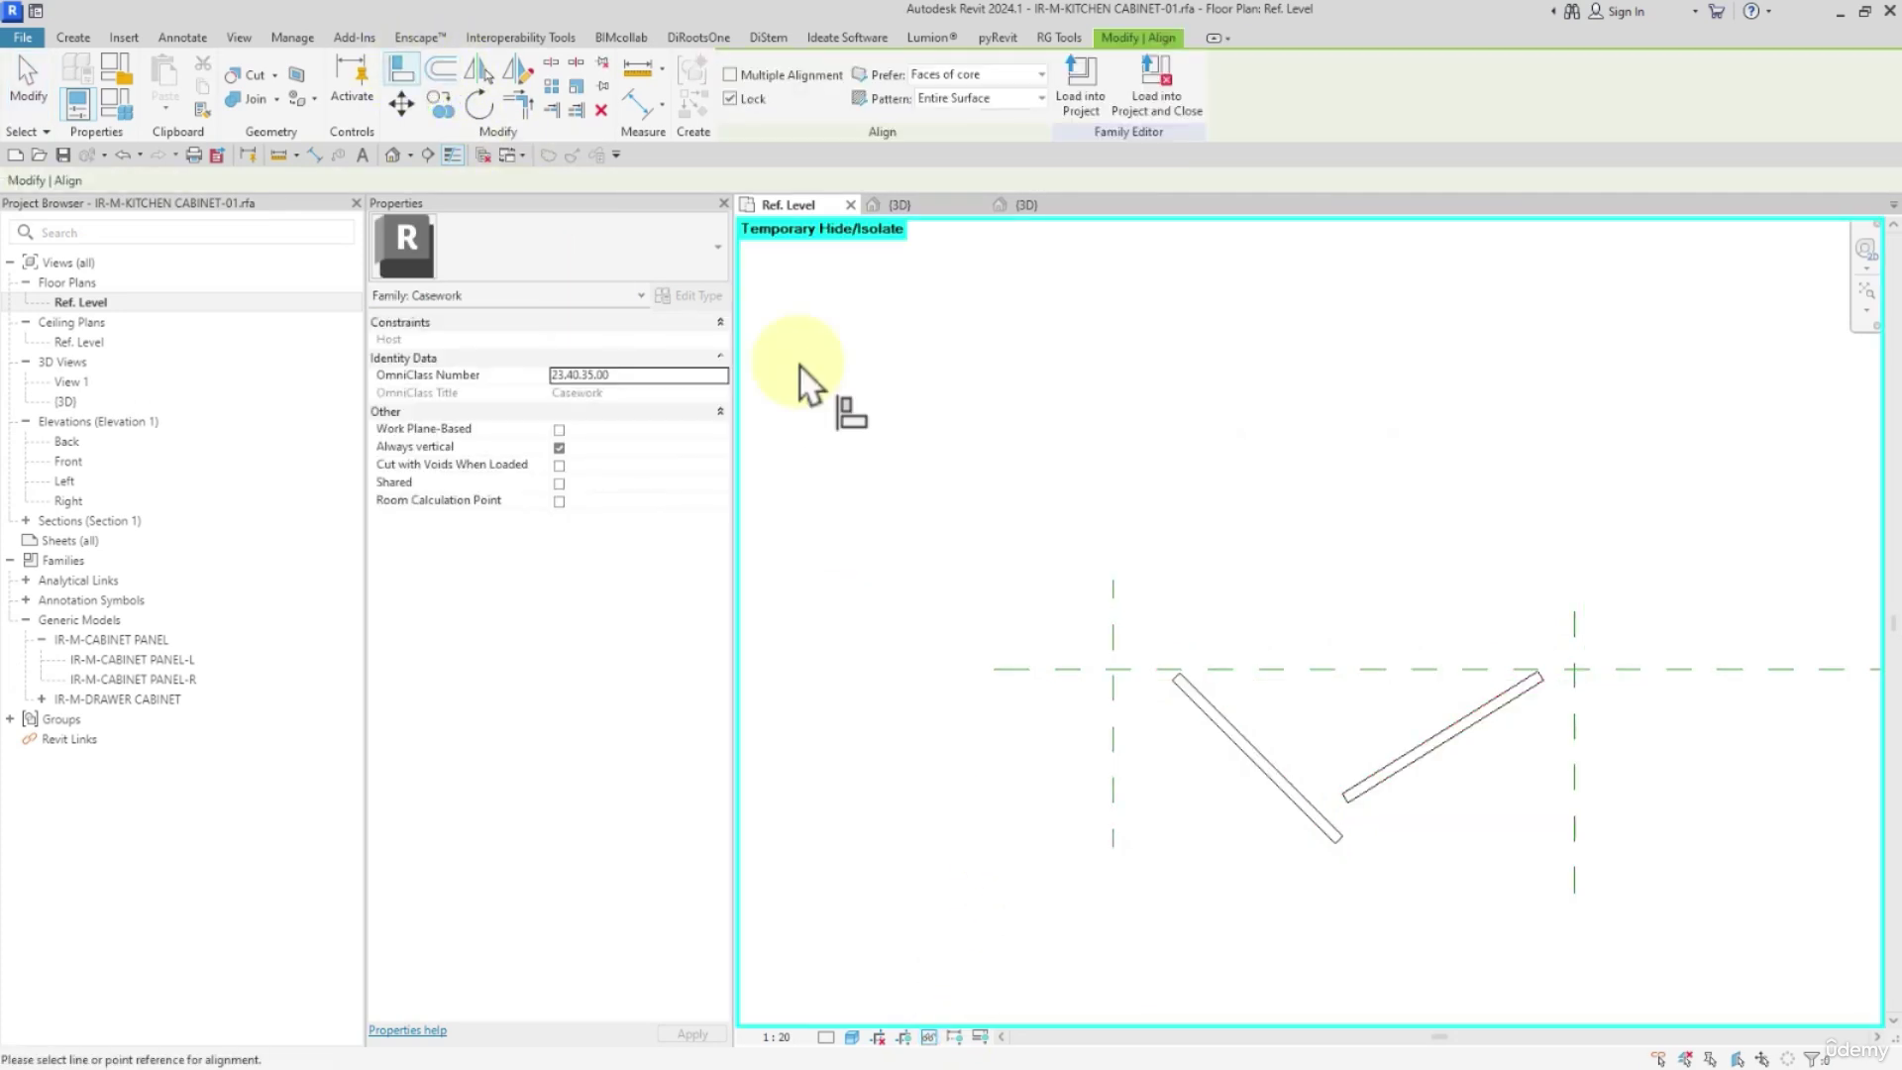
click(1114, 731)
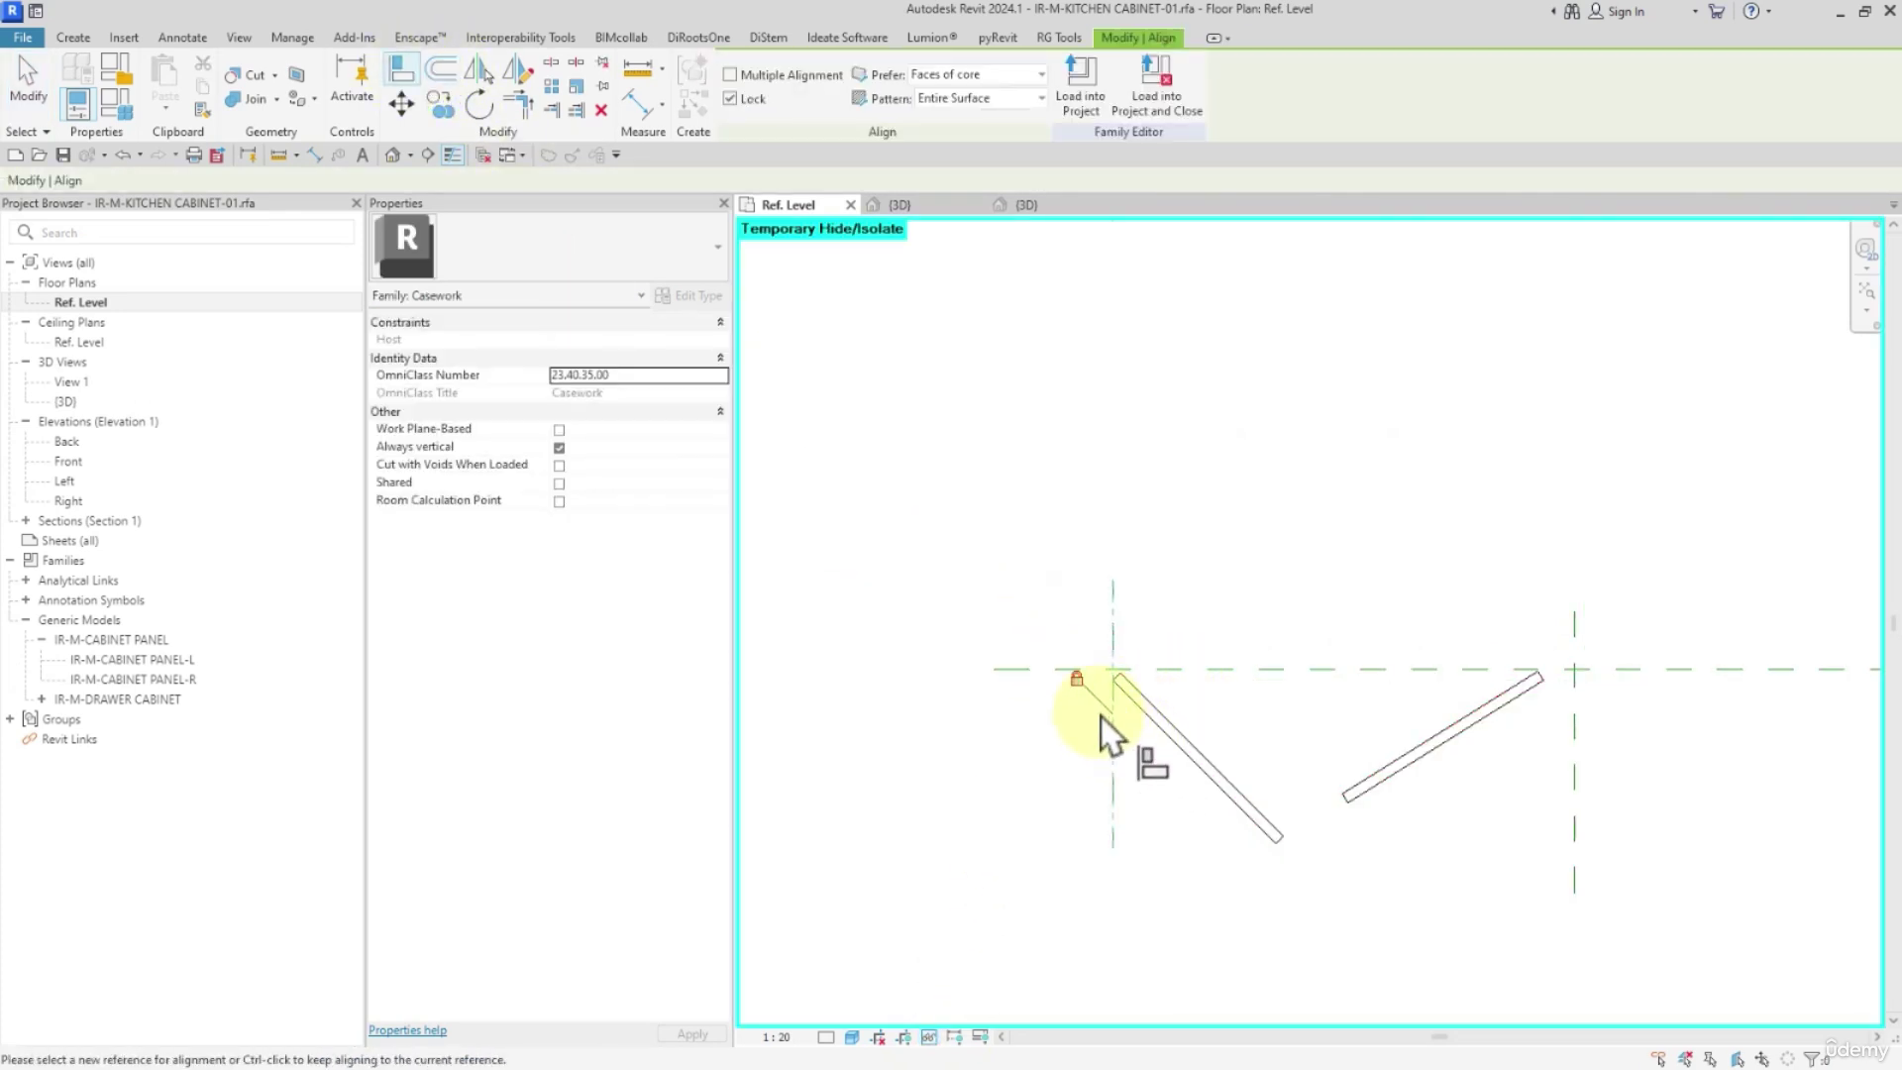
click(1139, 684)
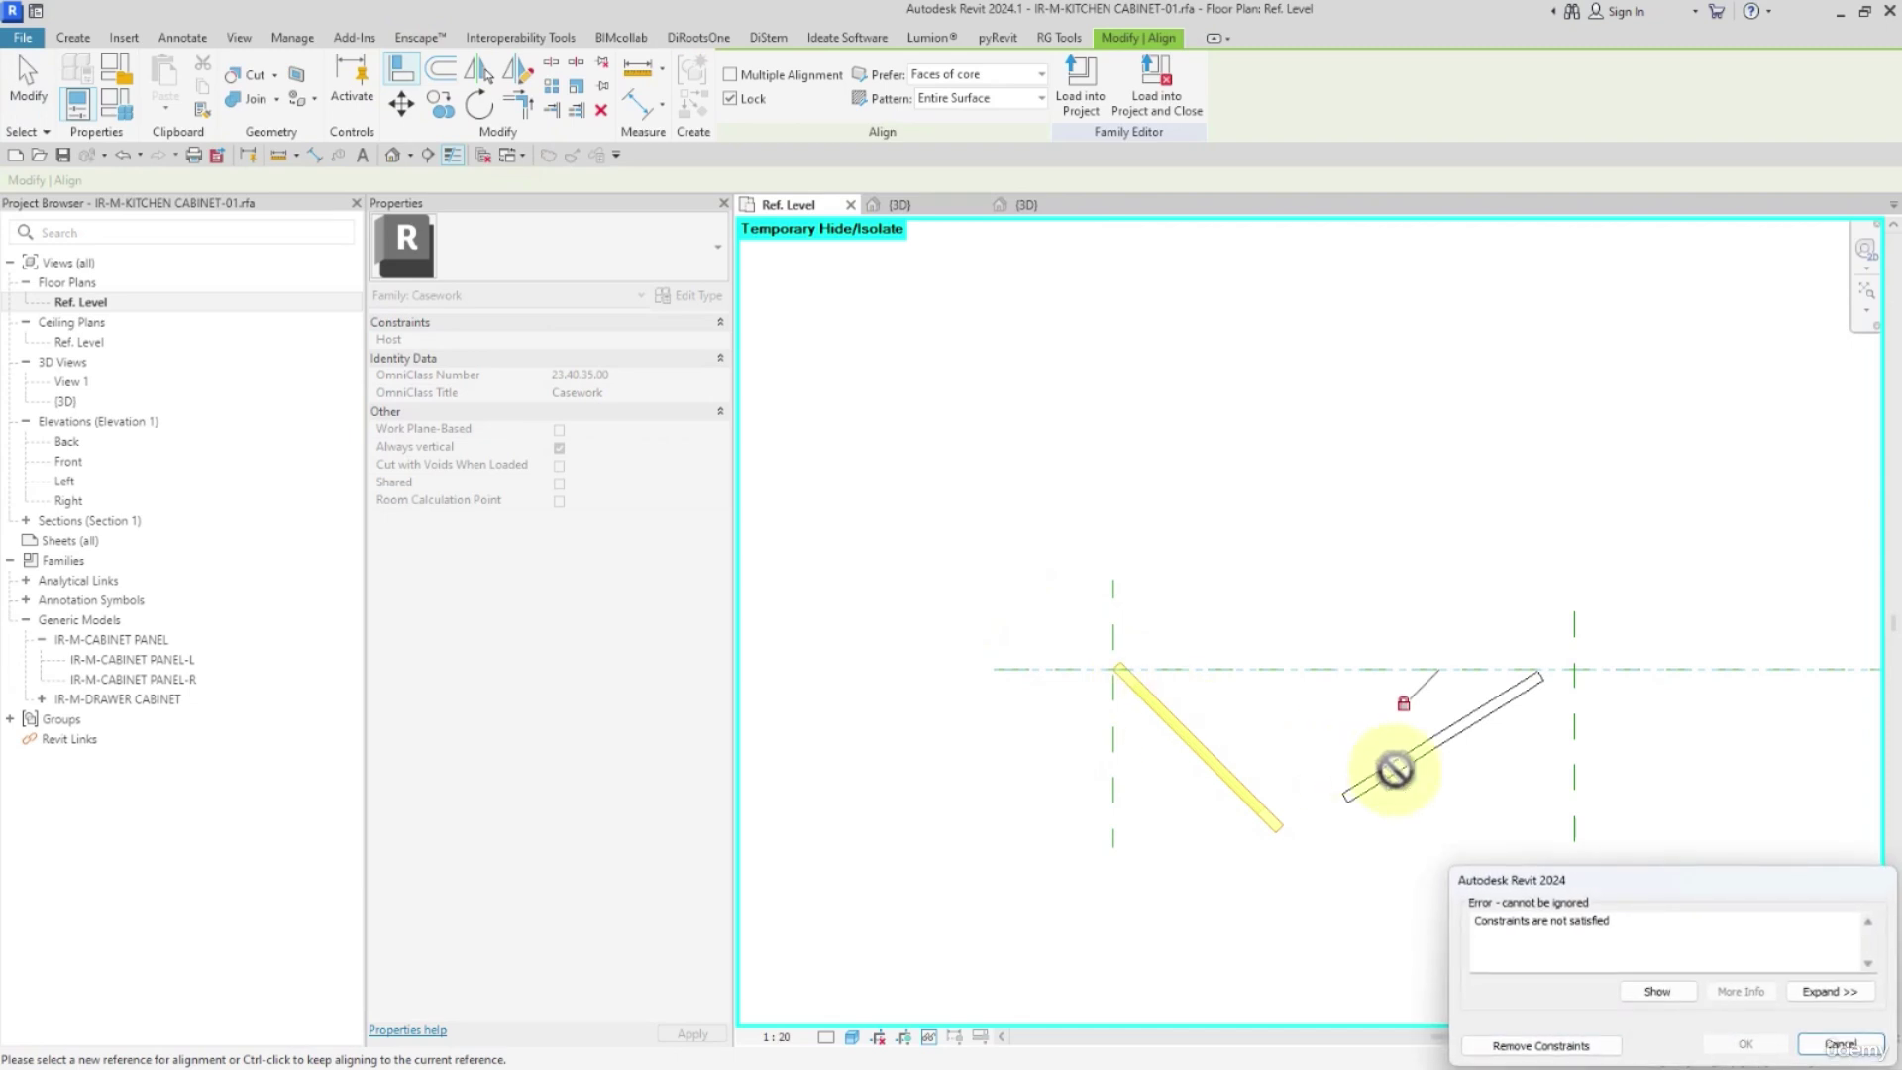
click(1540, 1046)
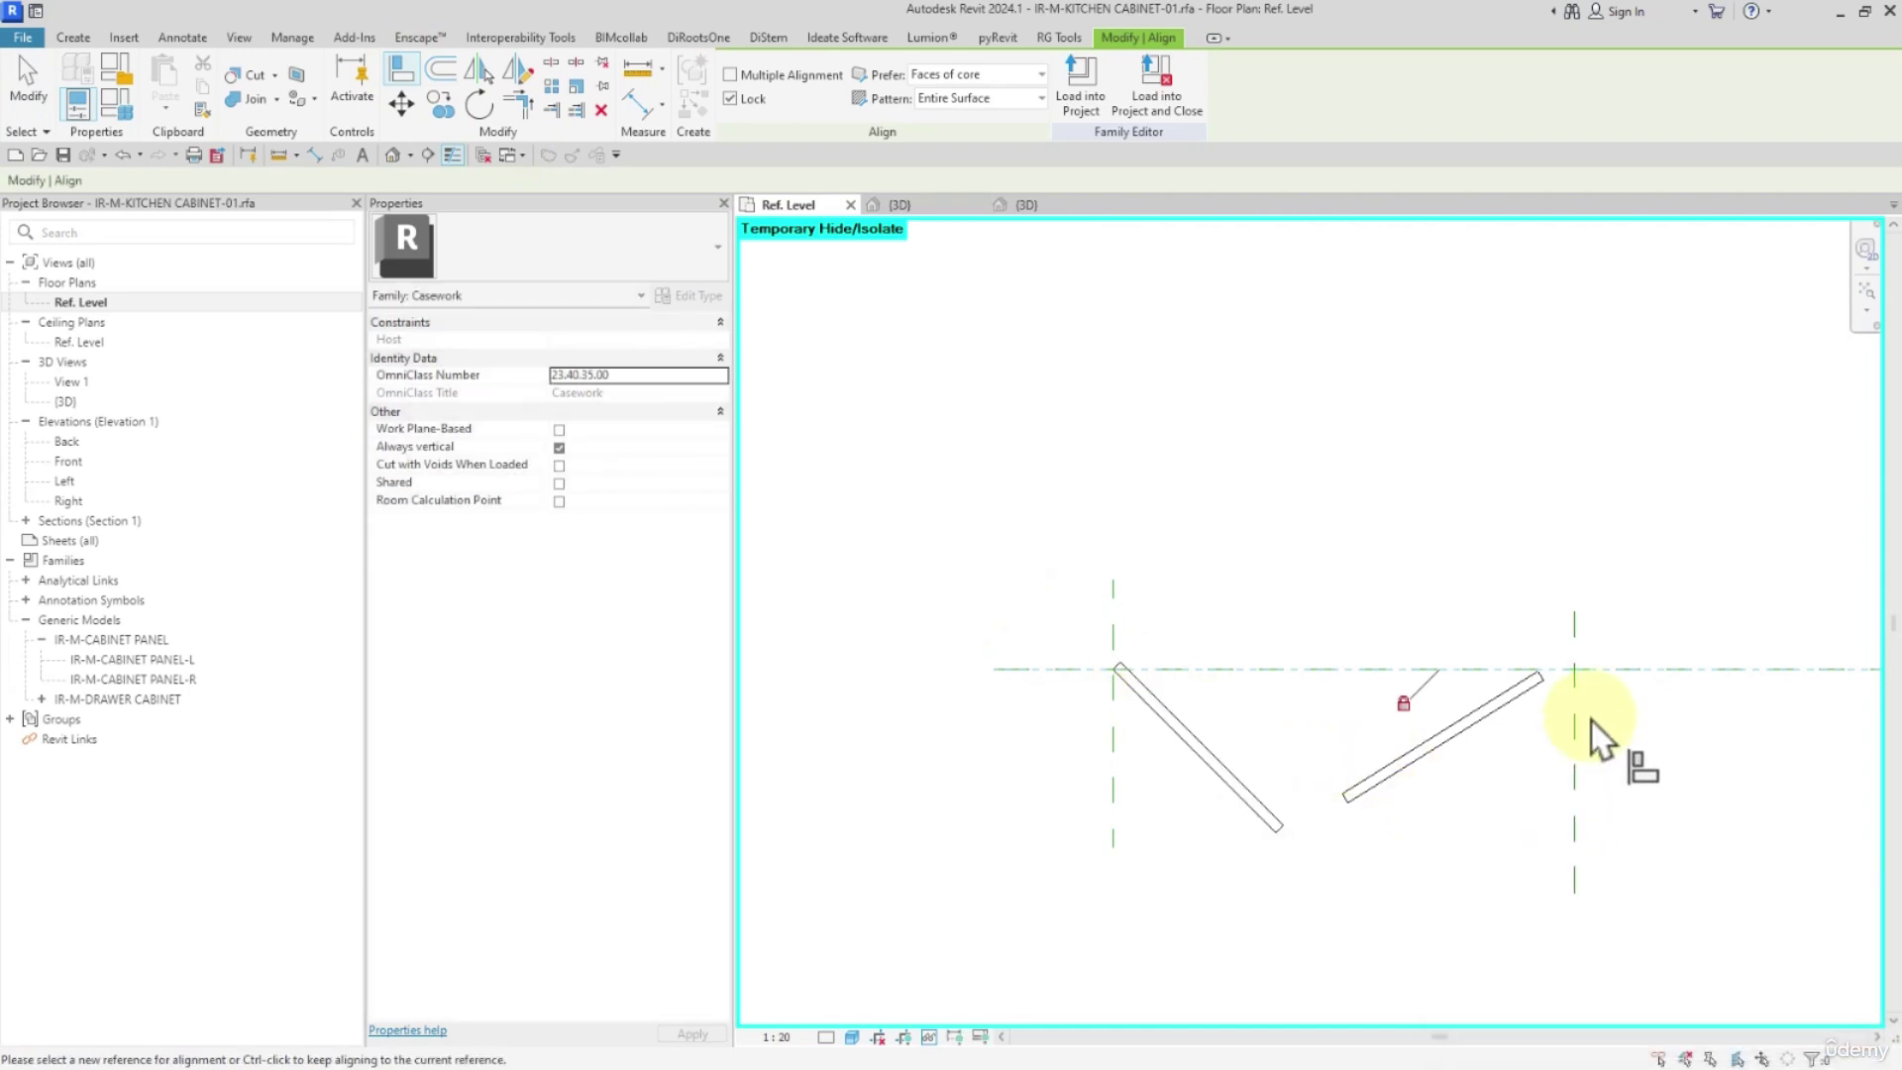
Align the R door panel's hinge corner to its inner side and front reference planes, removing the conflicting constraints
click(1597, 674)
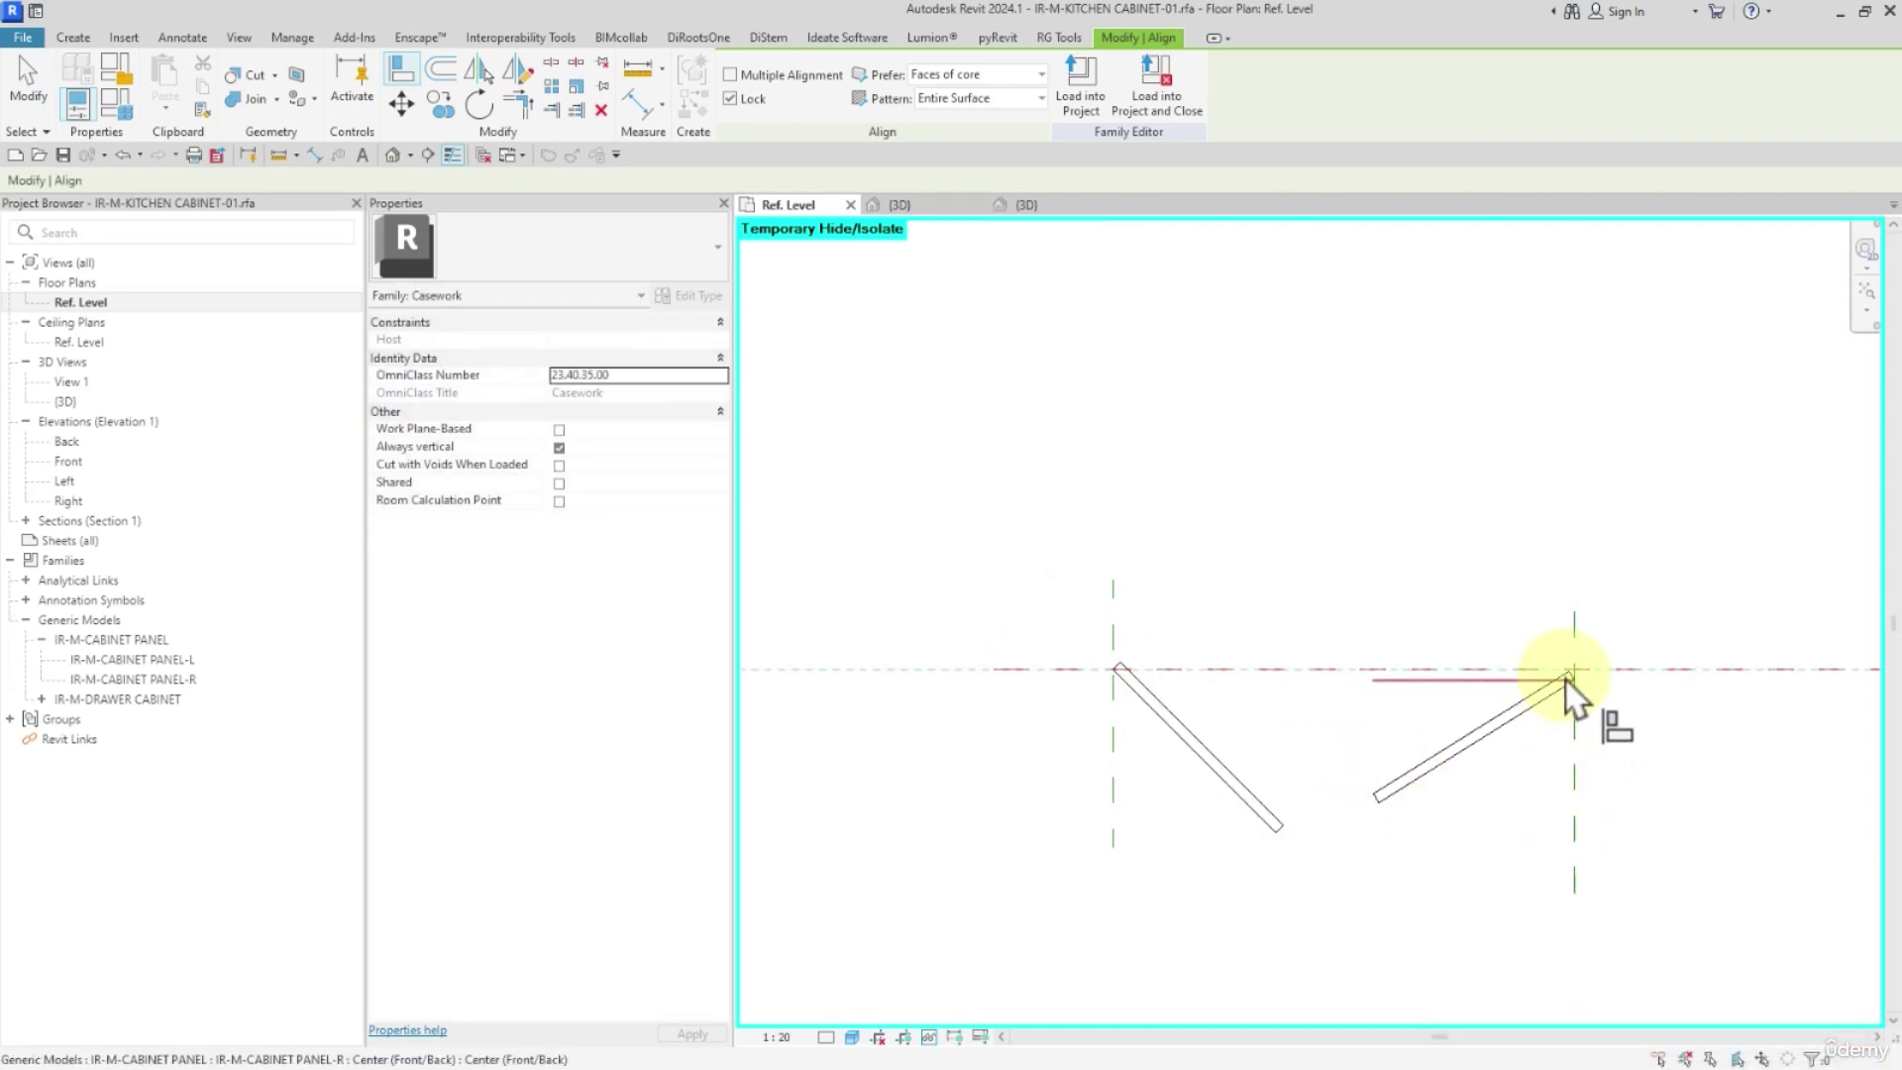
click(1581, 684)
click(1840, 1046)
click(1573, 678)
click(1541, 1047)
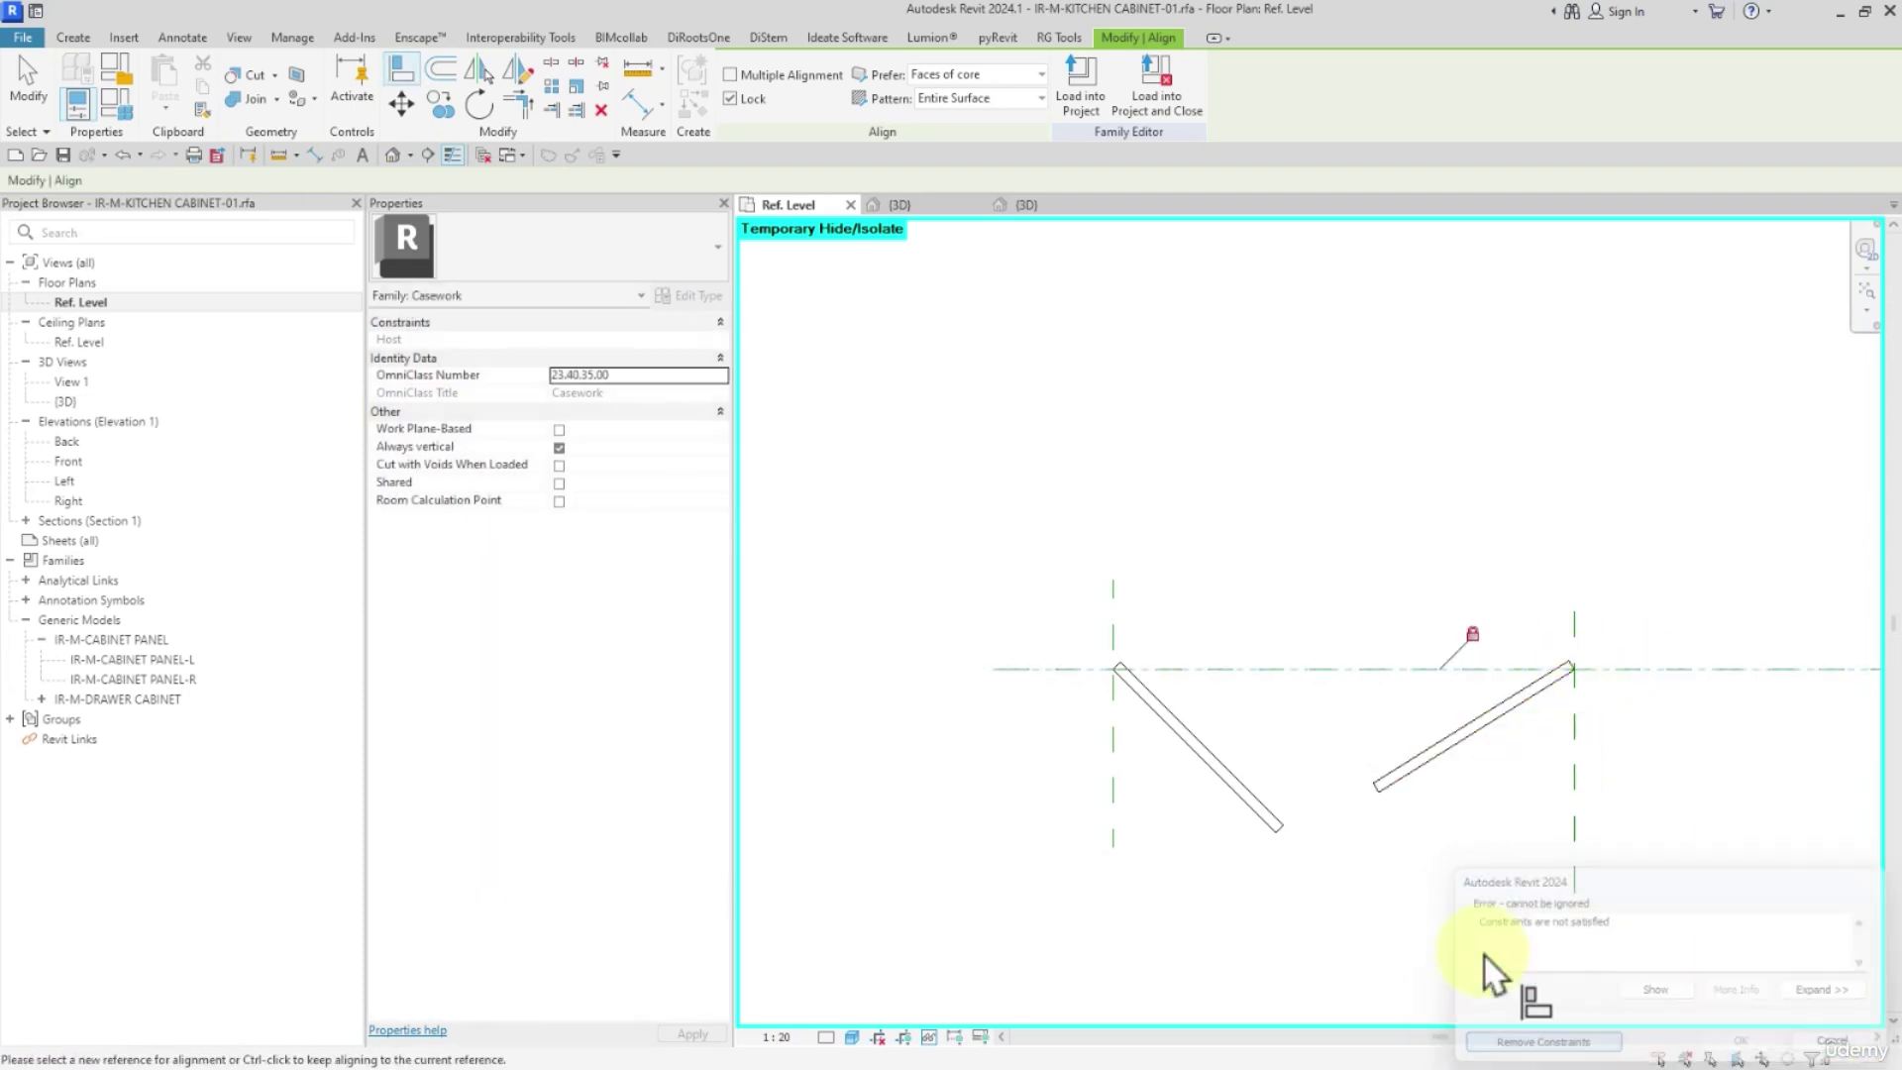
key(Escape)
key(Escape)
Load the updated cabinet family into the project and check the cabinet row in the Level 1 floor plan
click(769, 83)
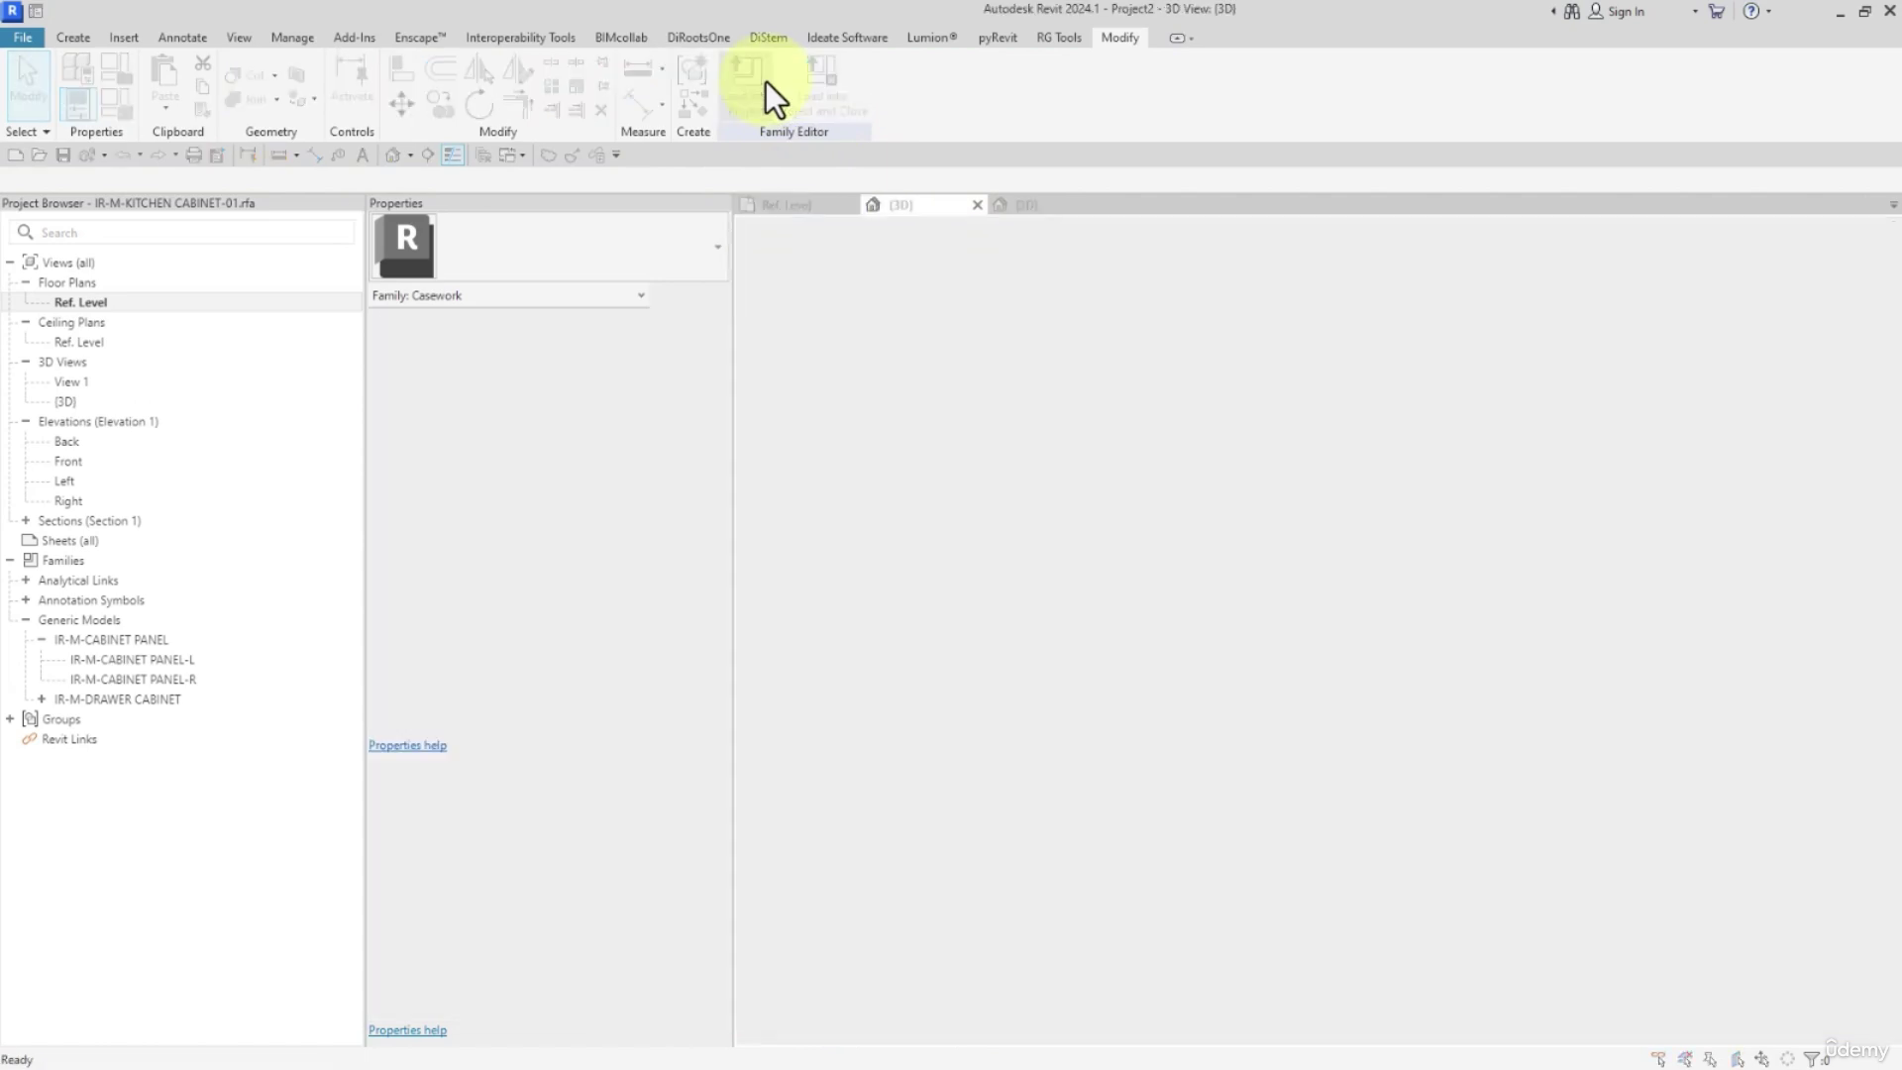
click(916, 550)
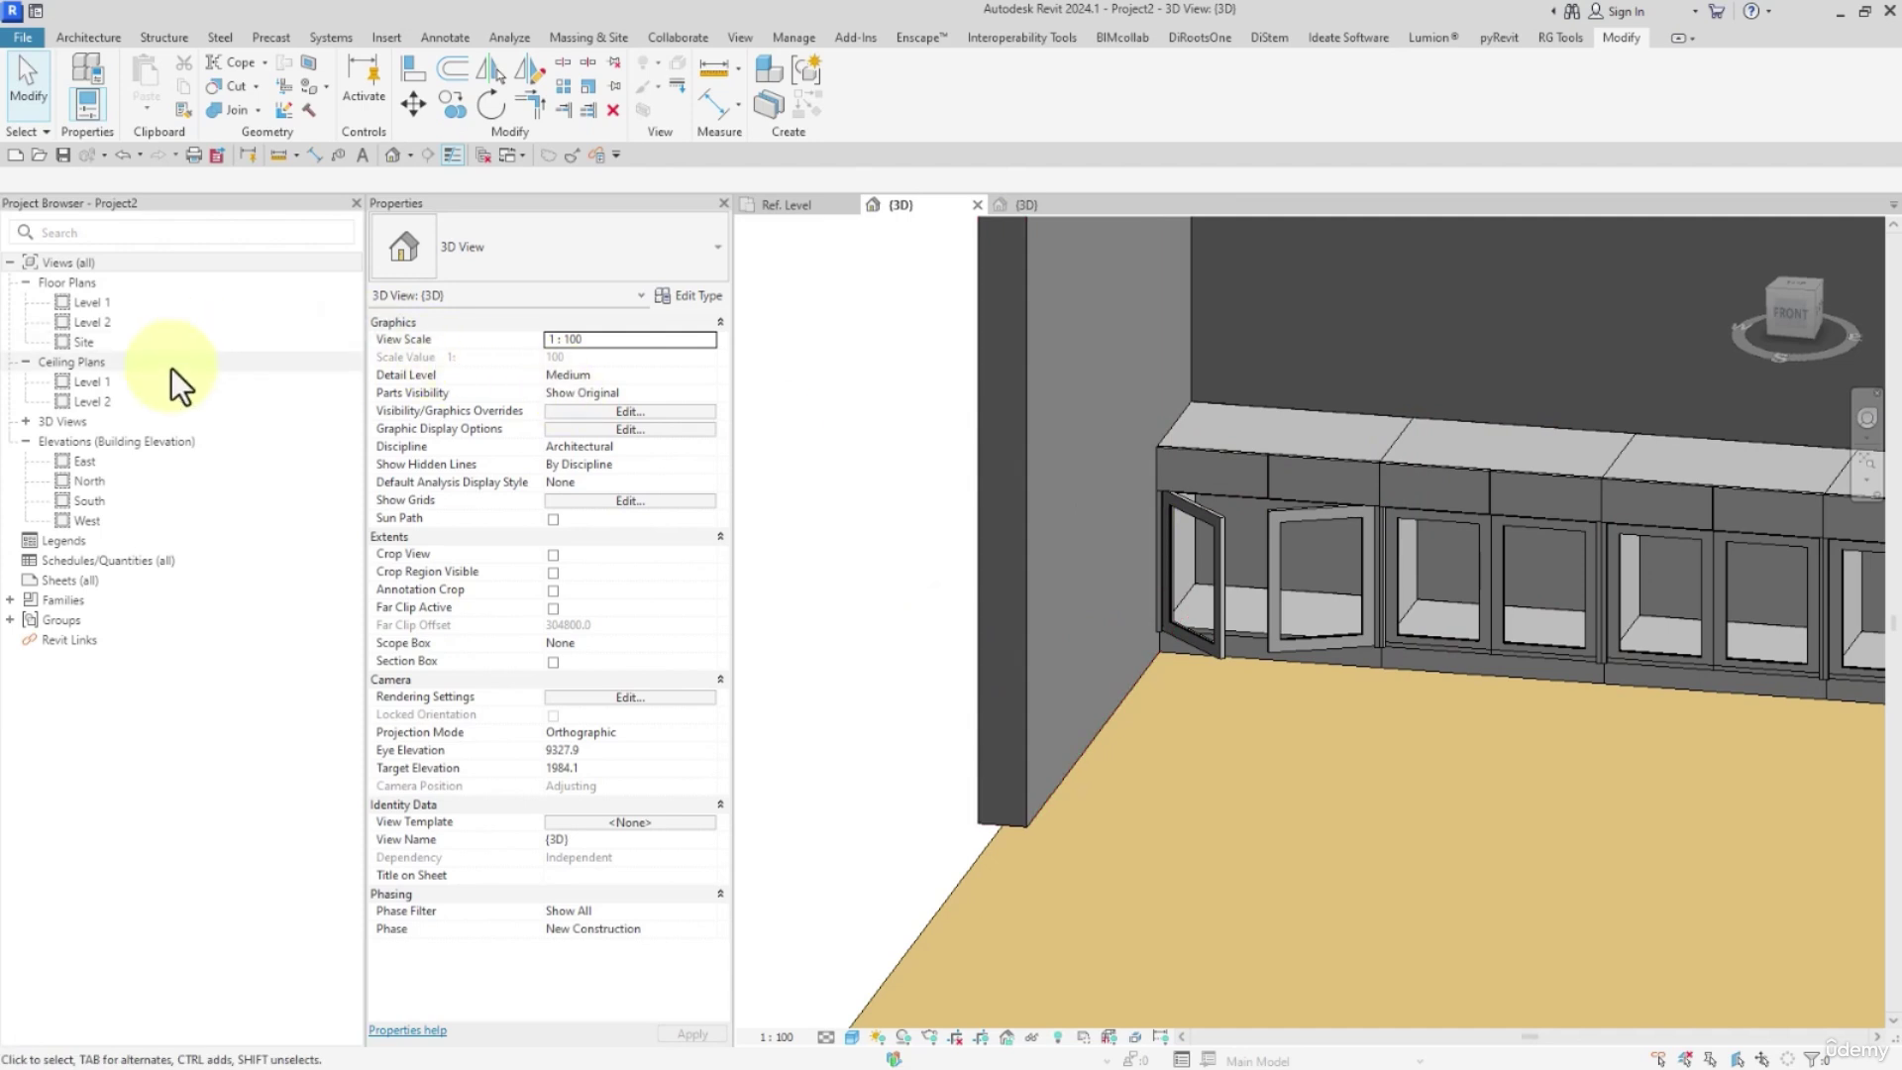
double_click(87, 306)
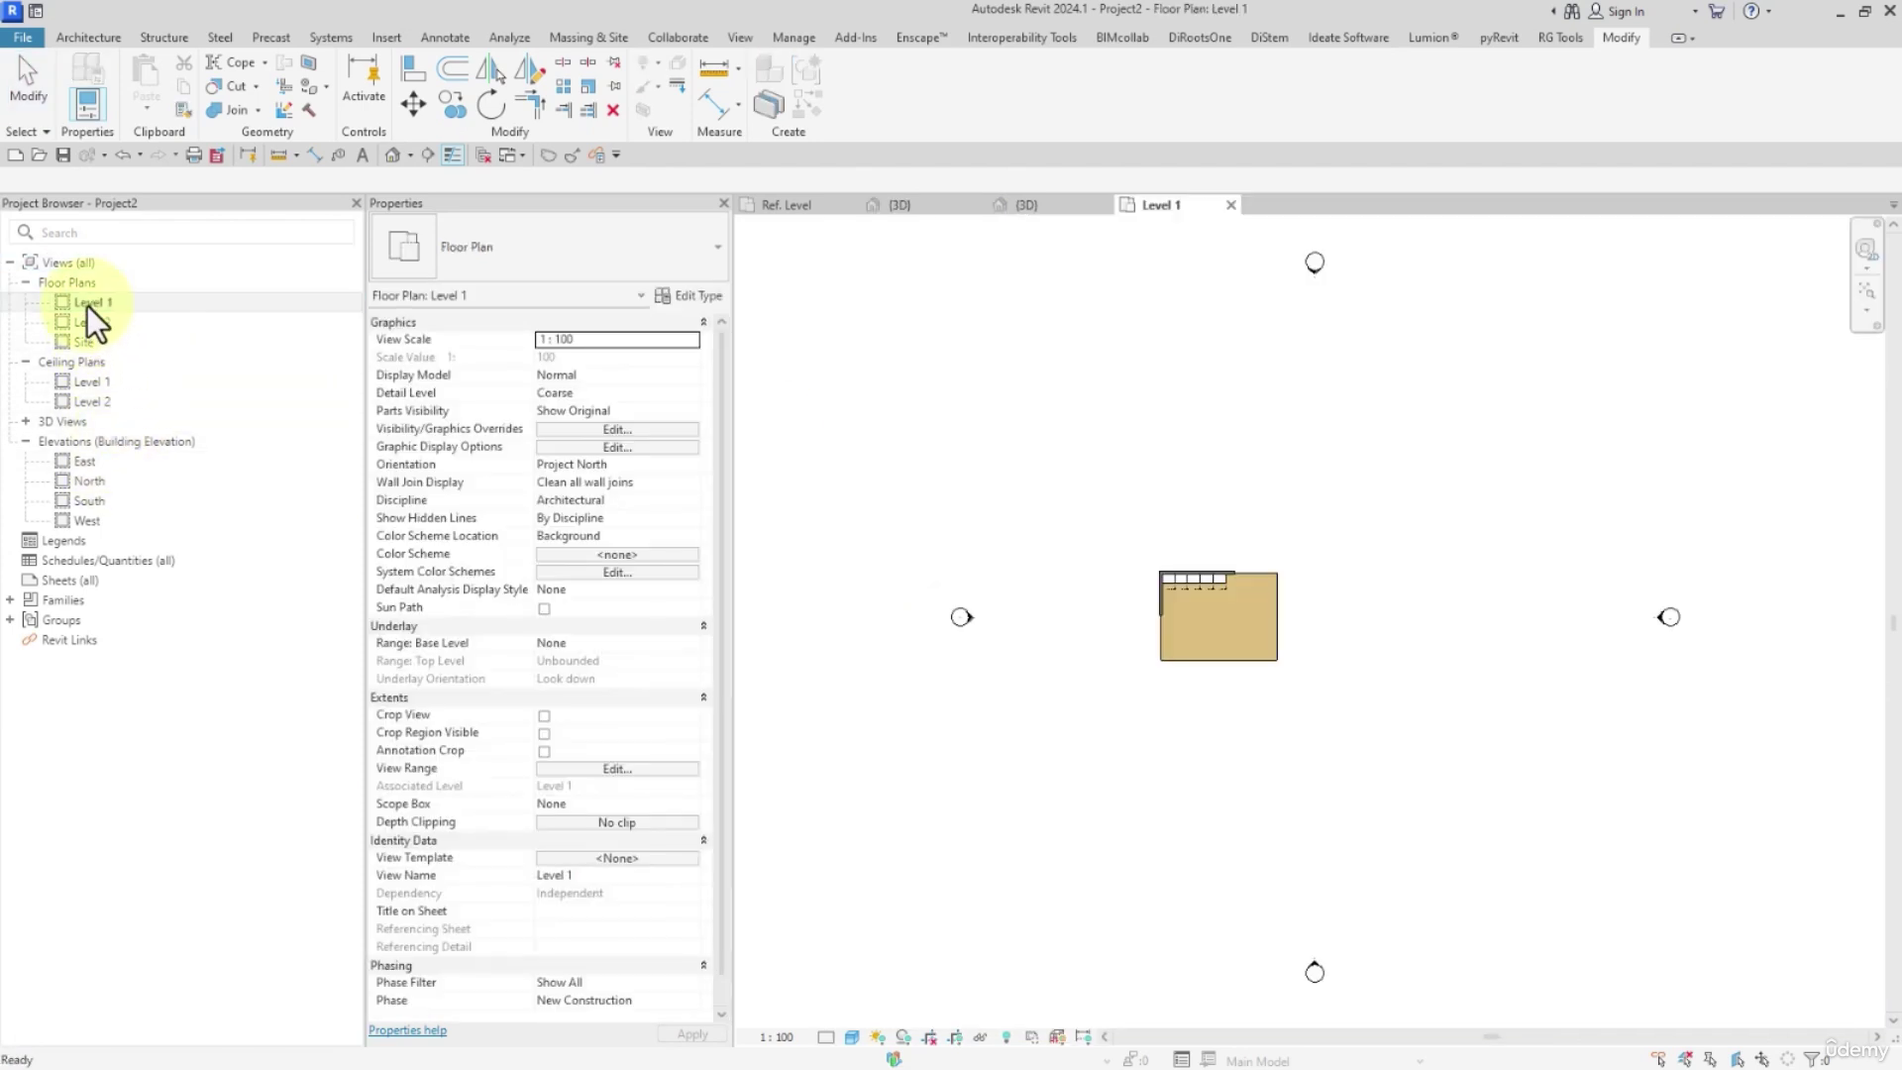
scroll(1140, 594, up, 3)
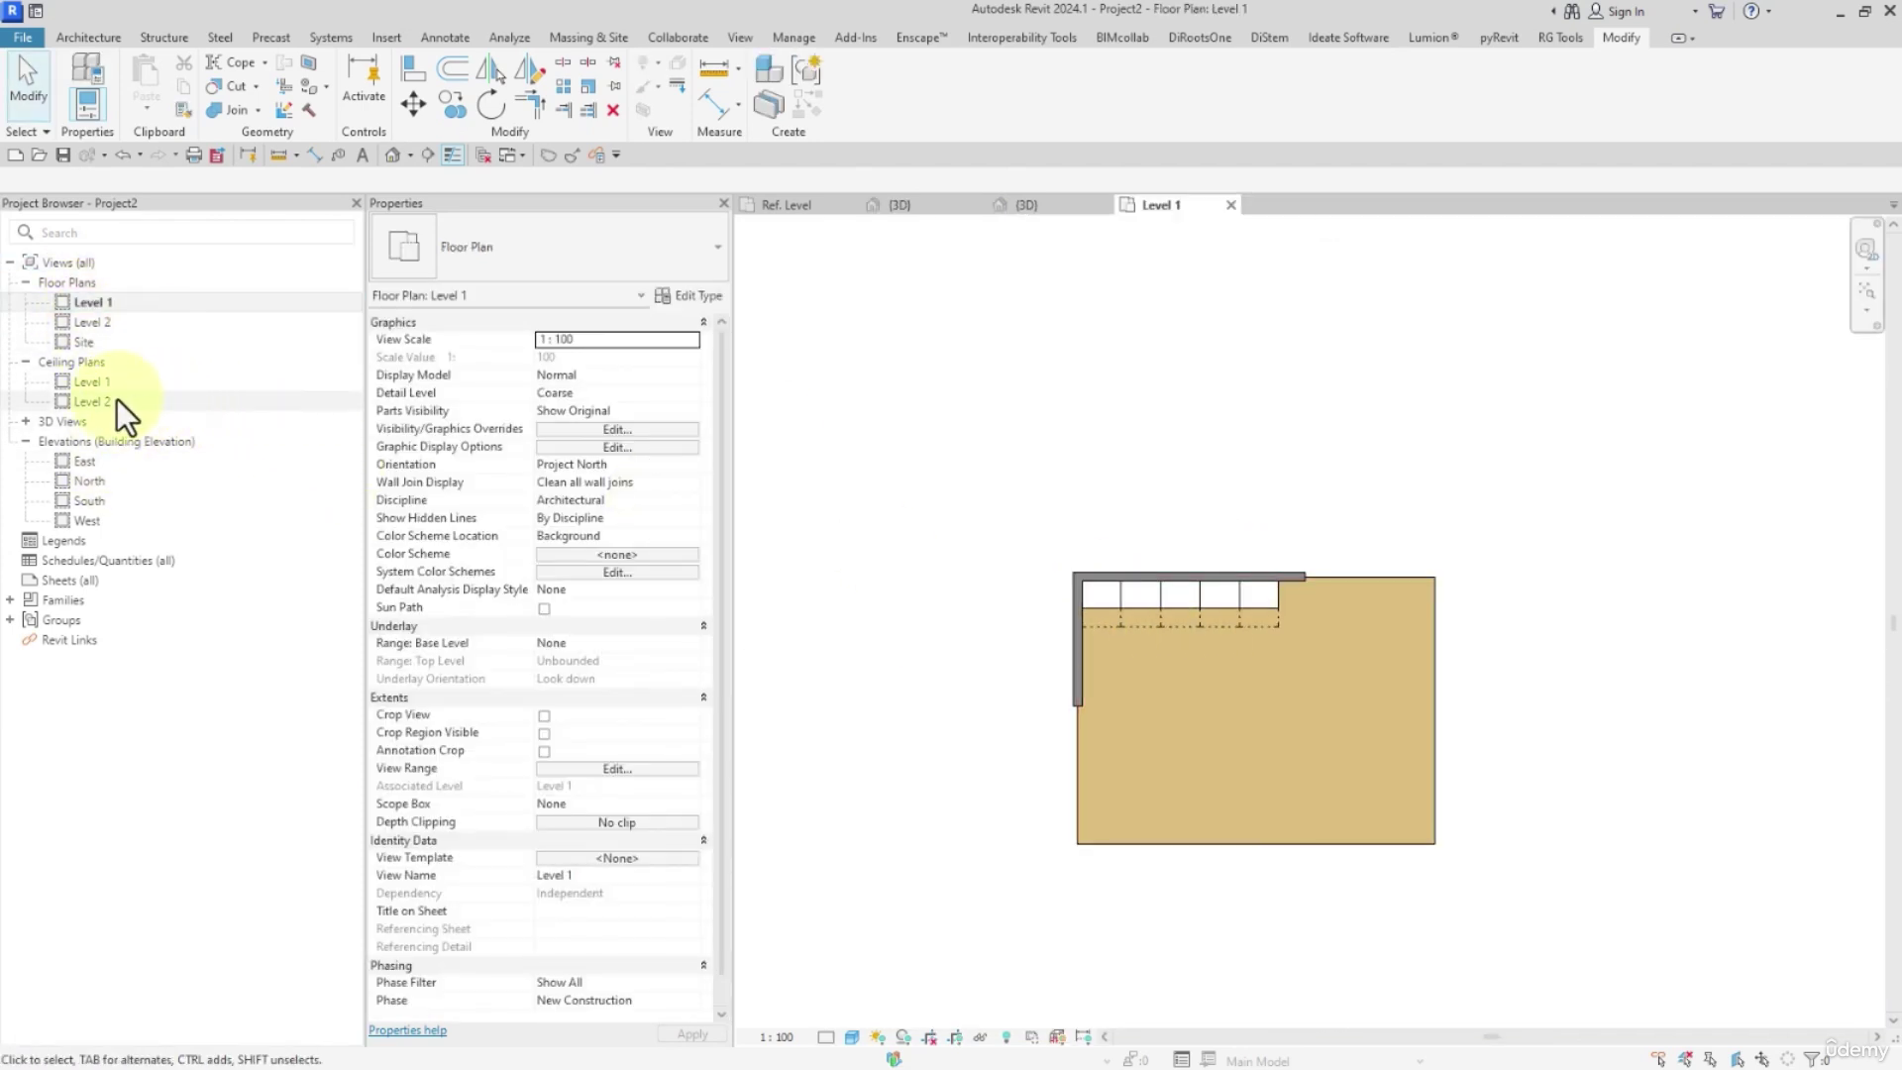
Open the South elevation and set its view scale to 1:5 to check the cabinets' dashed lines
double_click(86, 479)
click(81, 505)
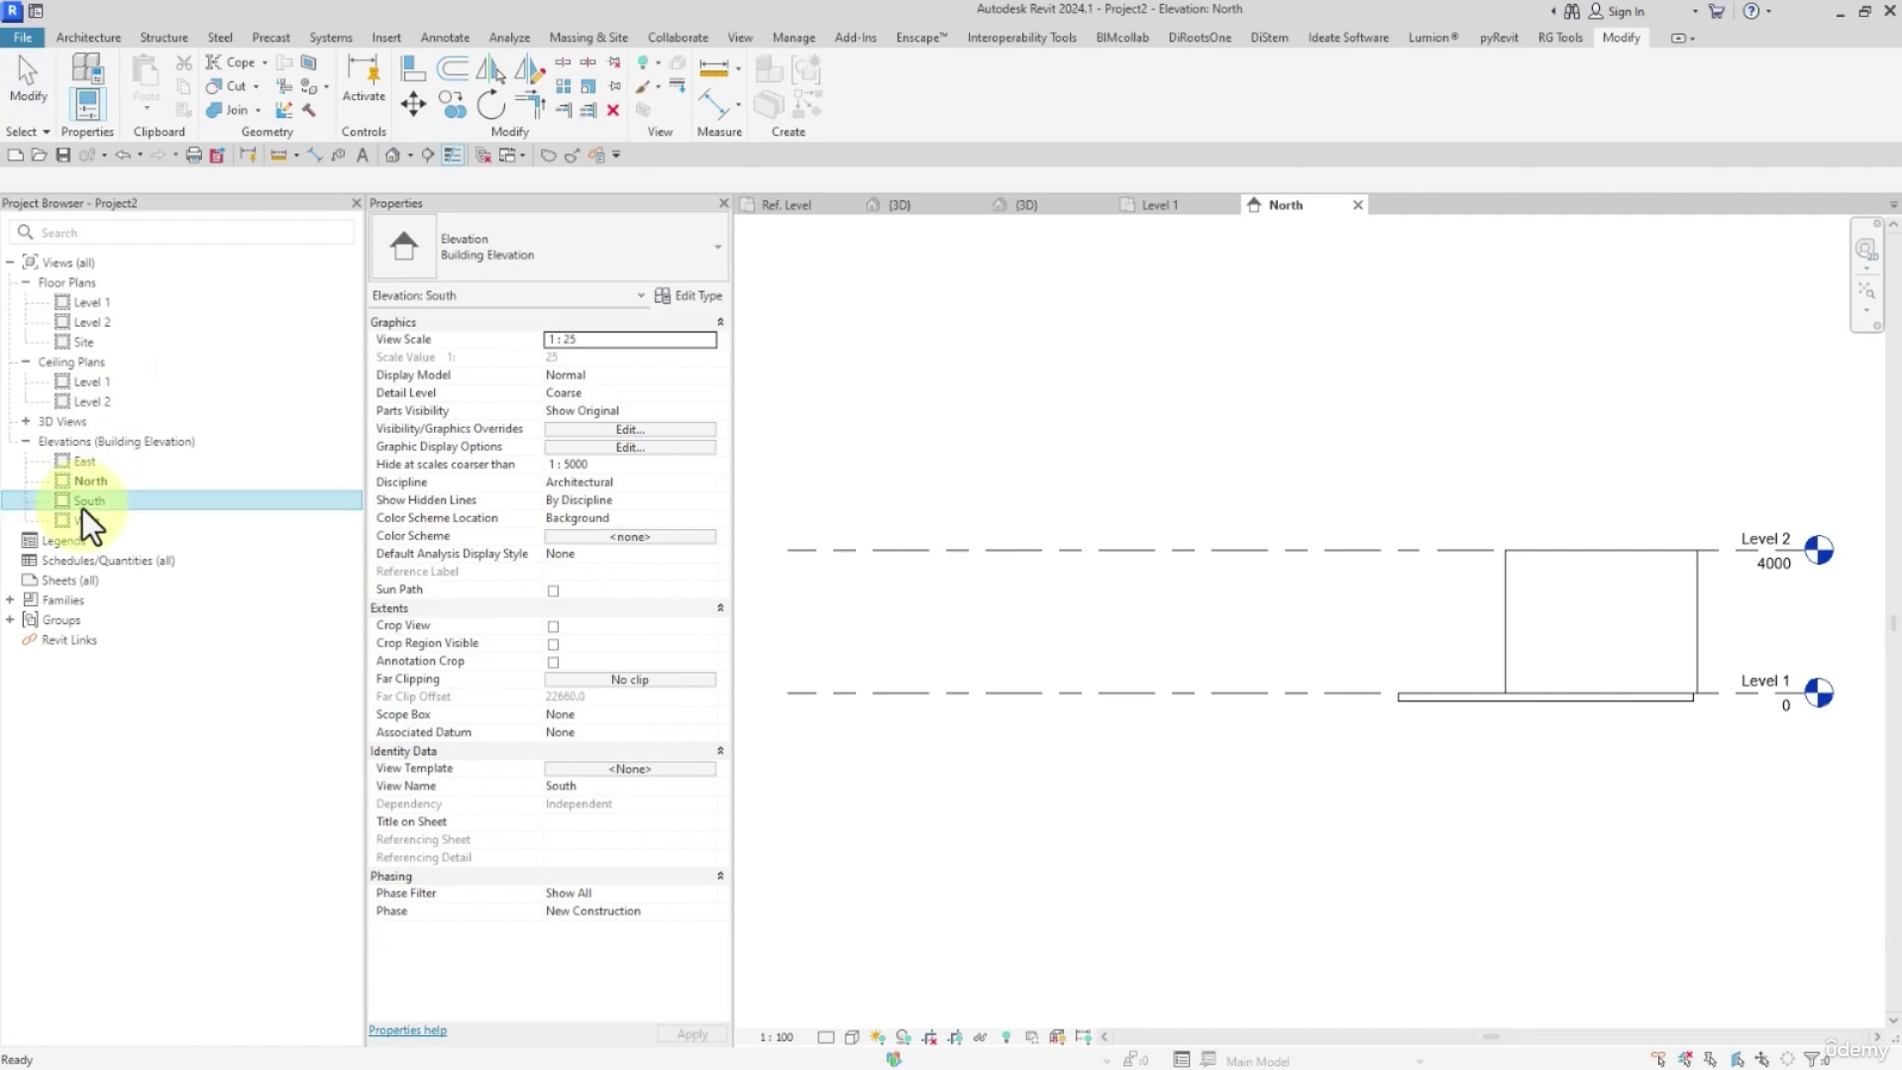
double_click(81, 503)
scroll(847, 610, up, 5)
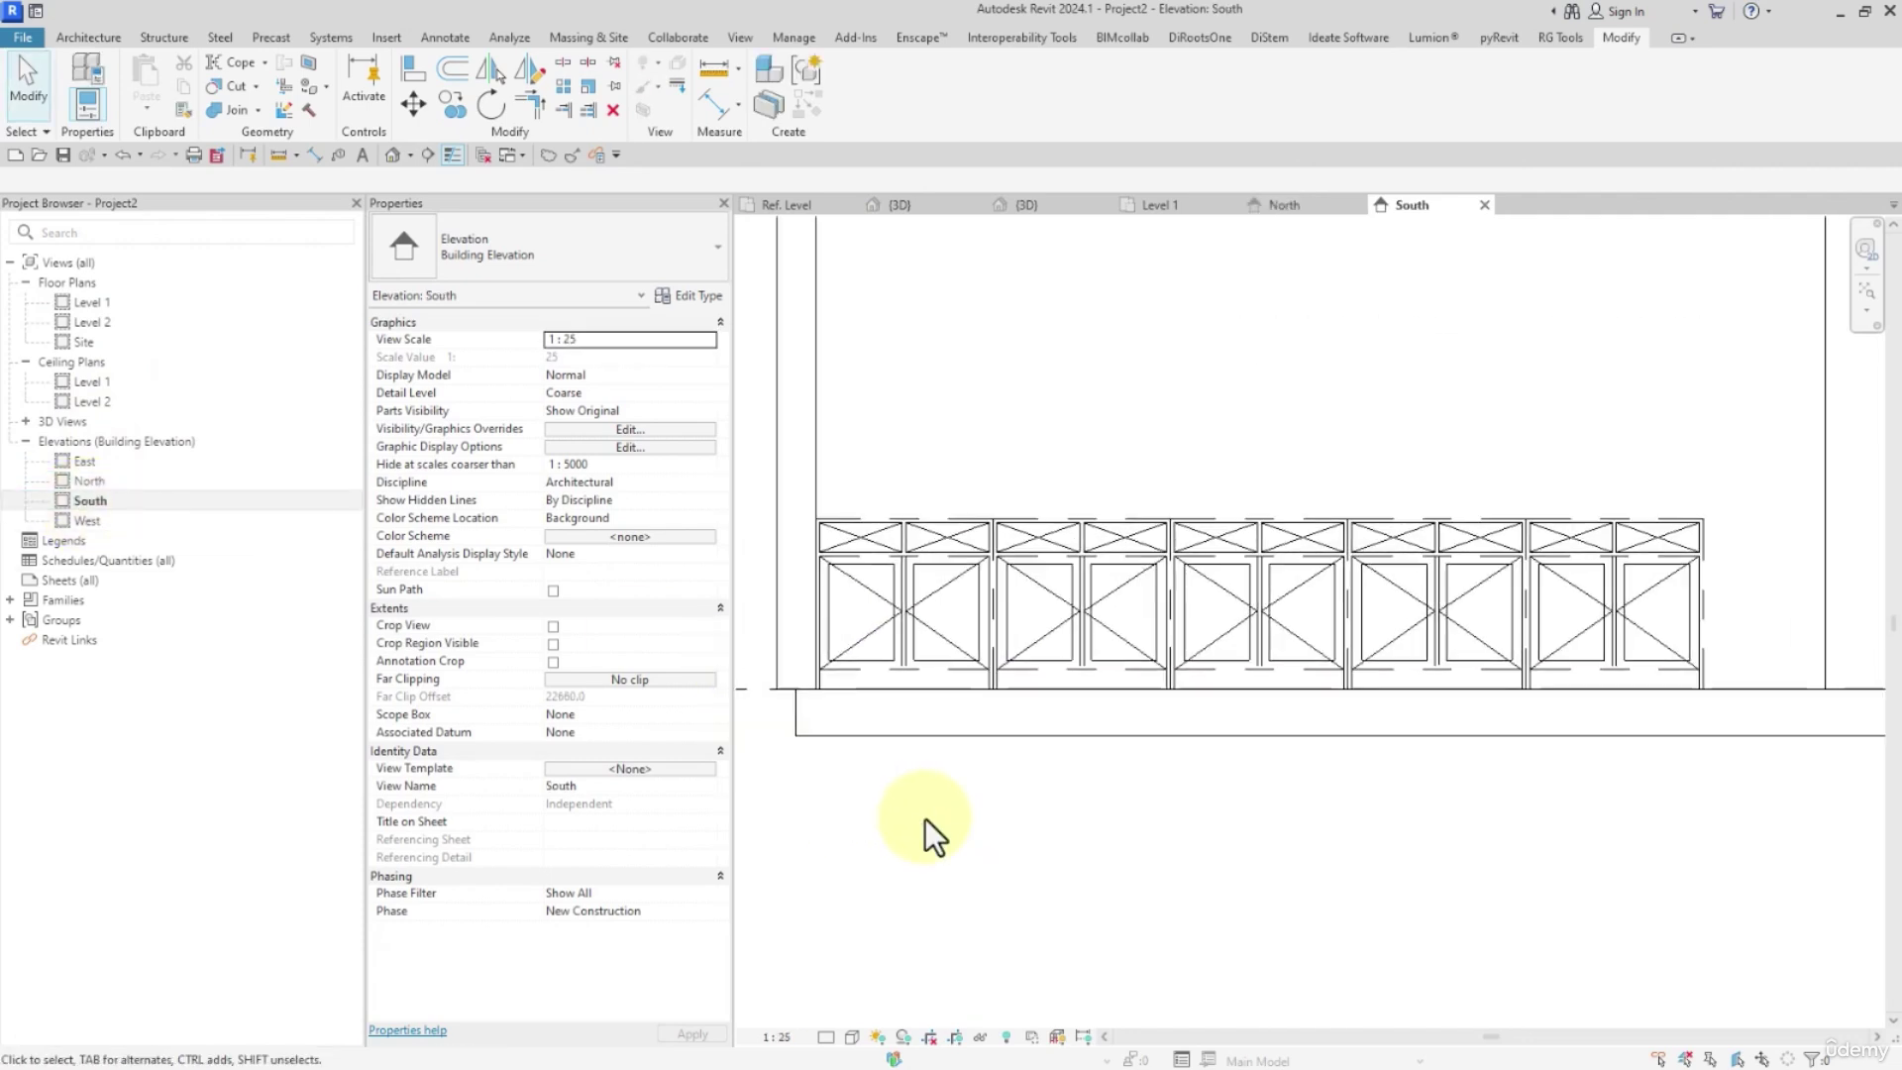
click(793, 1036)
click(793, 802)
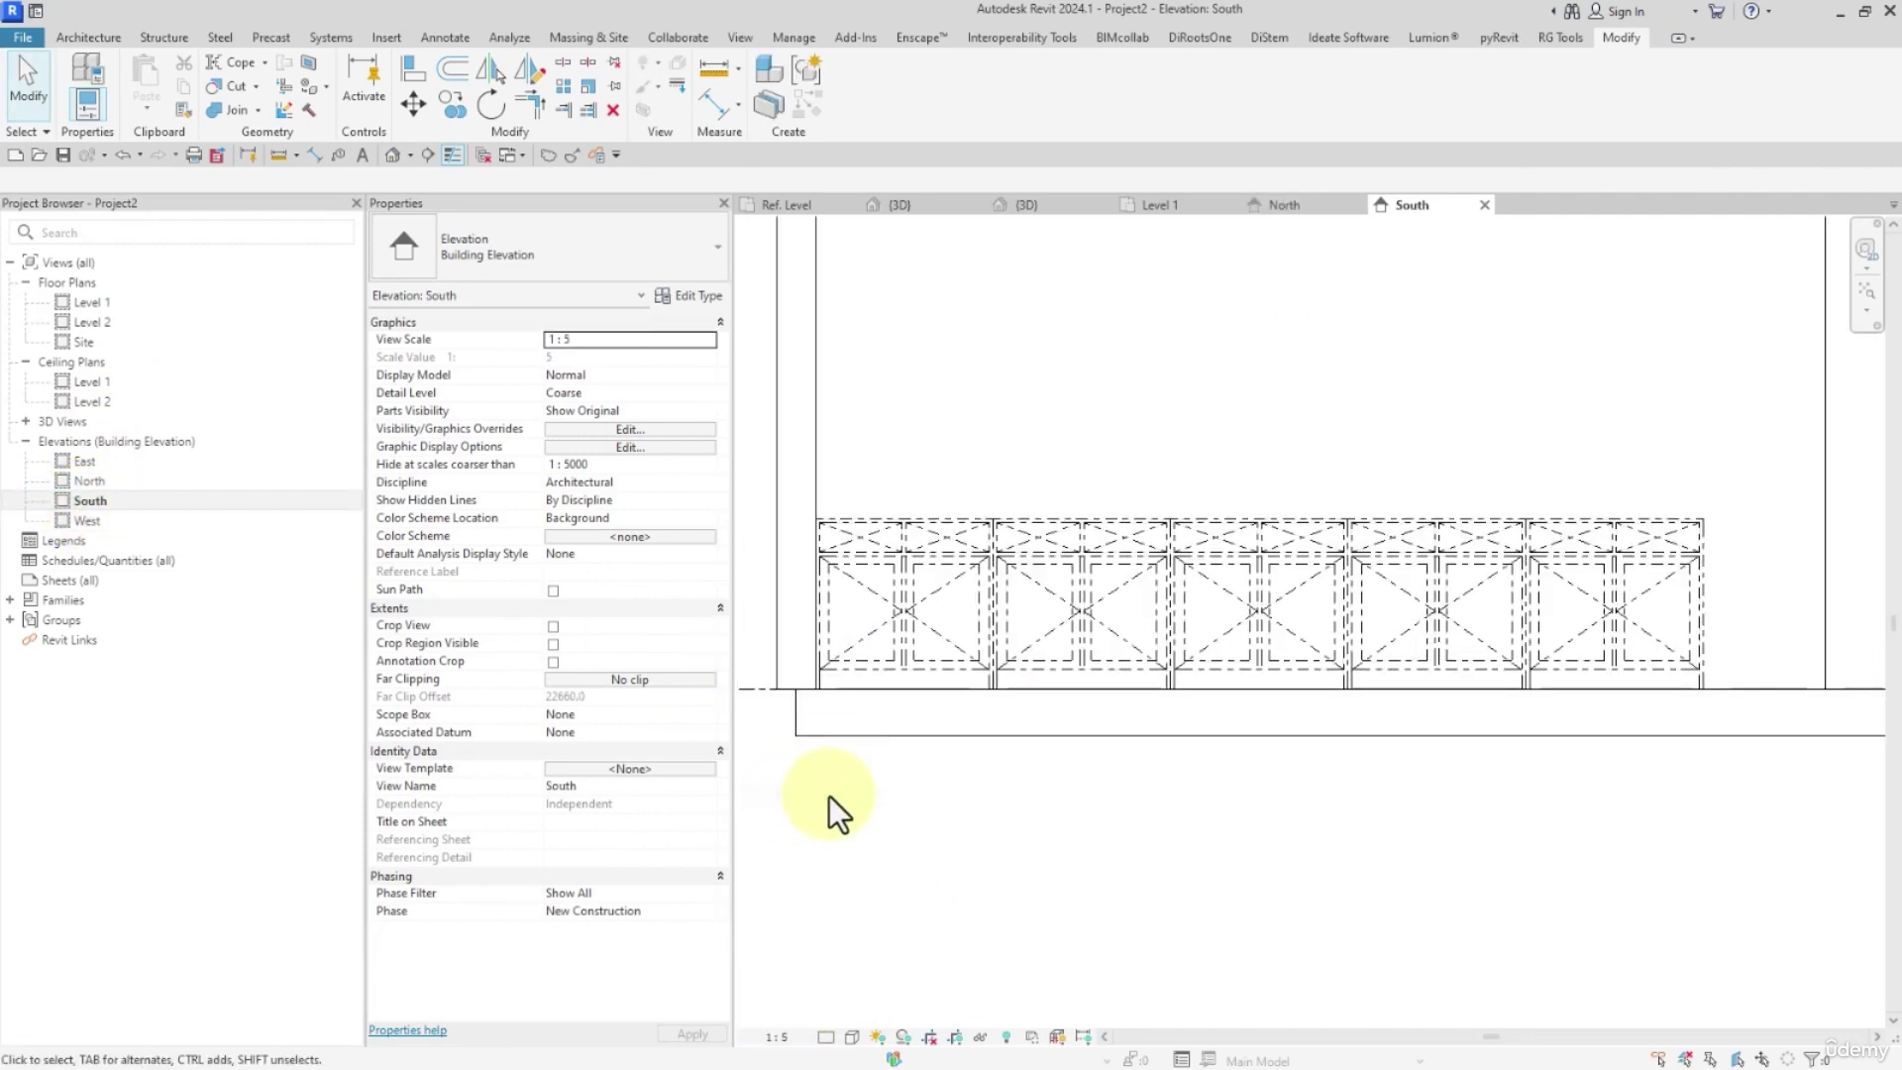
Return to the project's 3D view, close the inactive views and inspect the corner cabinet's instance parameters
click(392, 155)
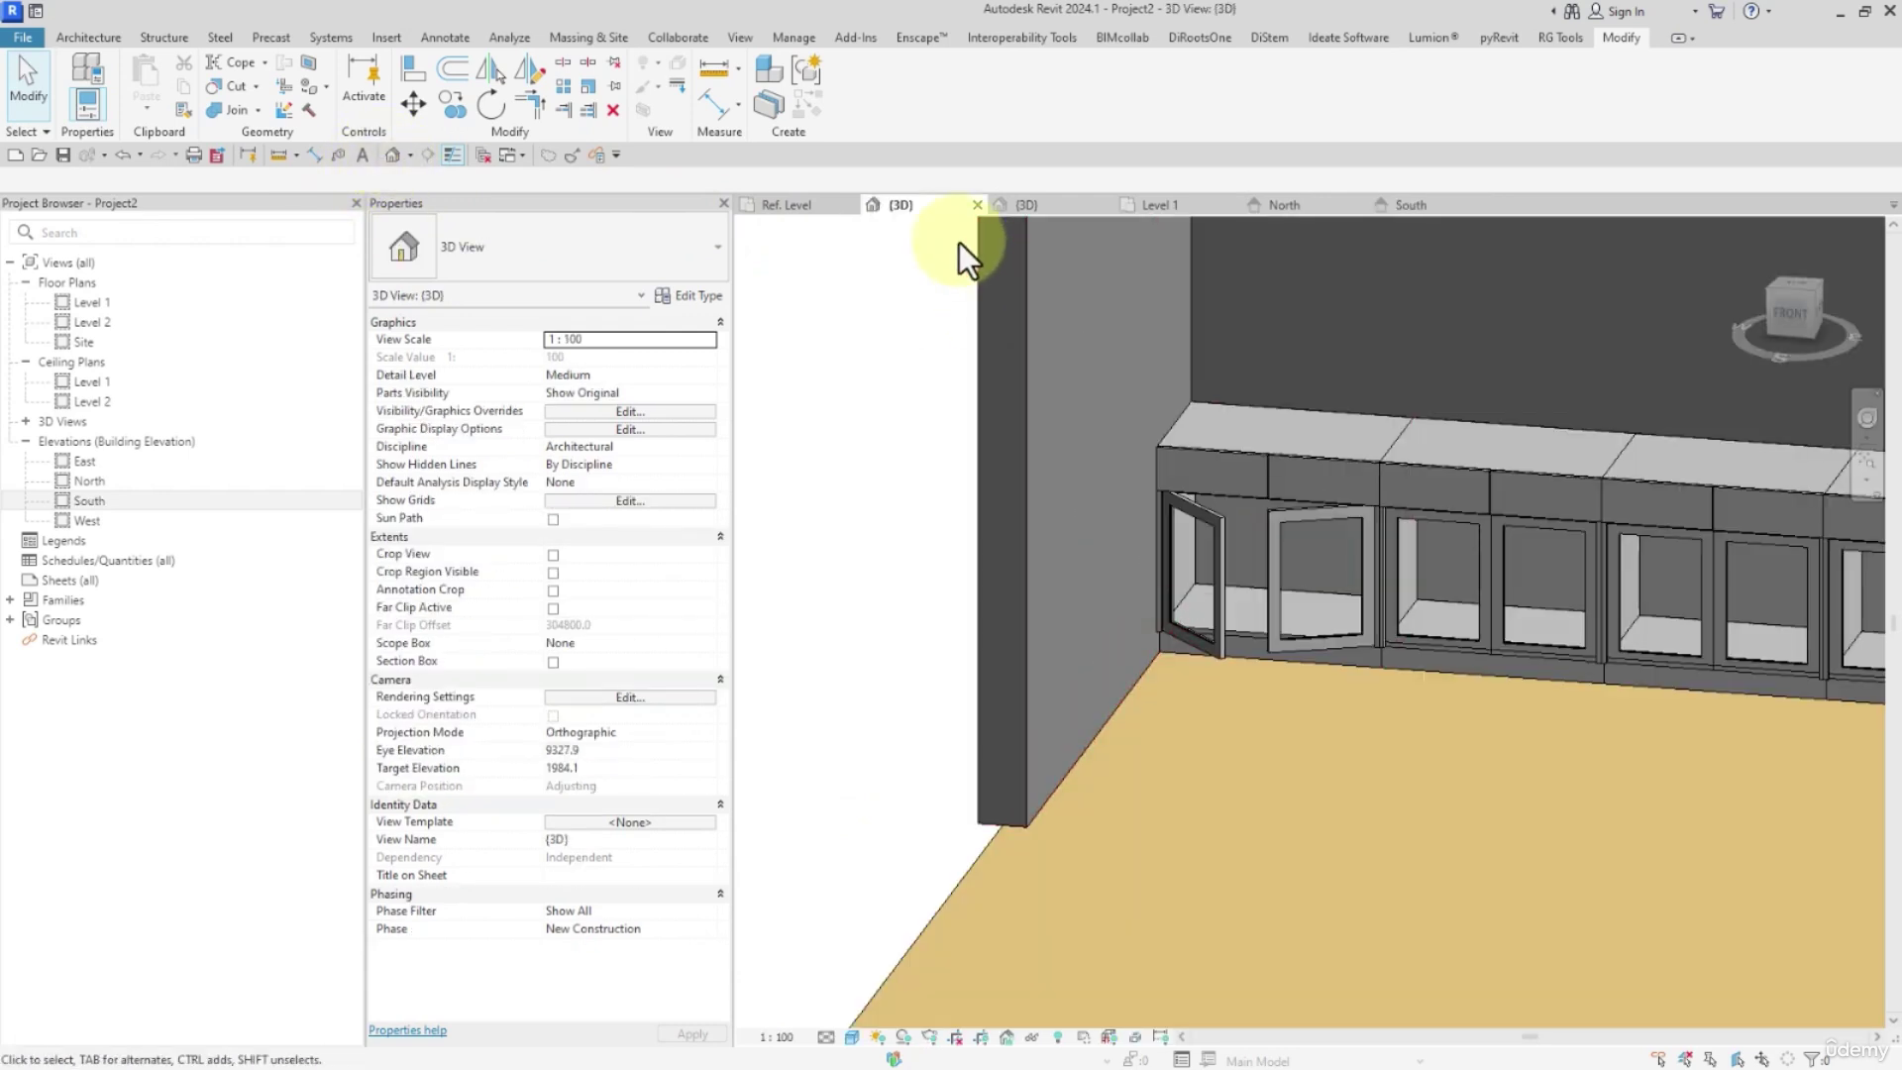
click(490, 163)
click(1232, 455)
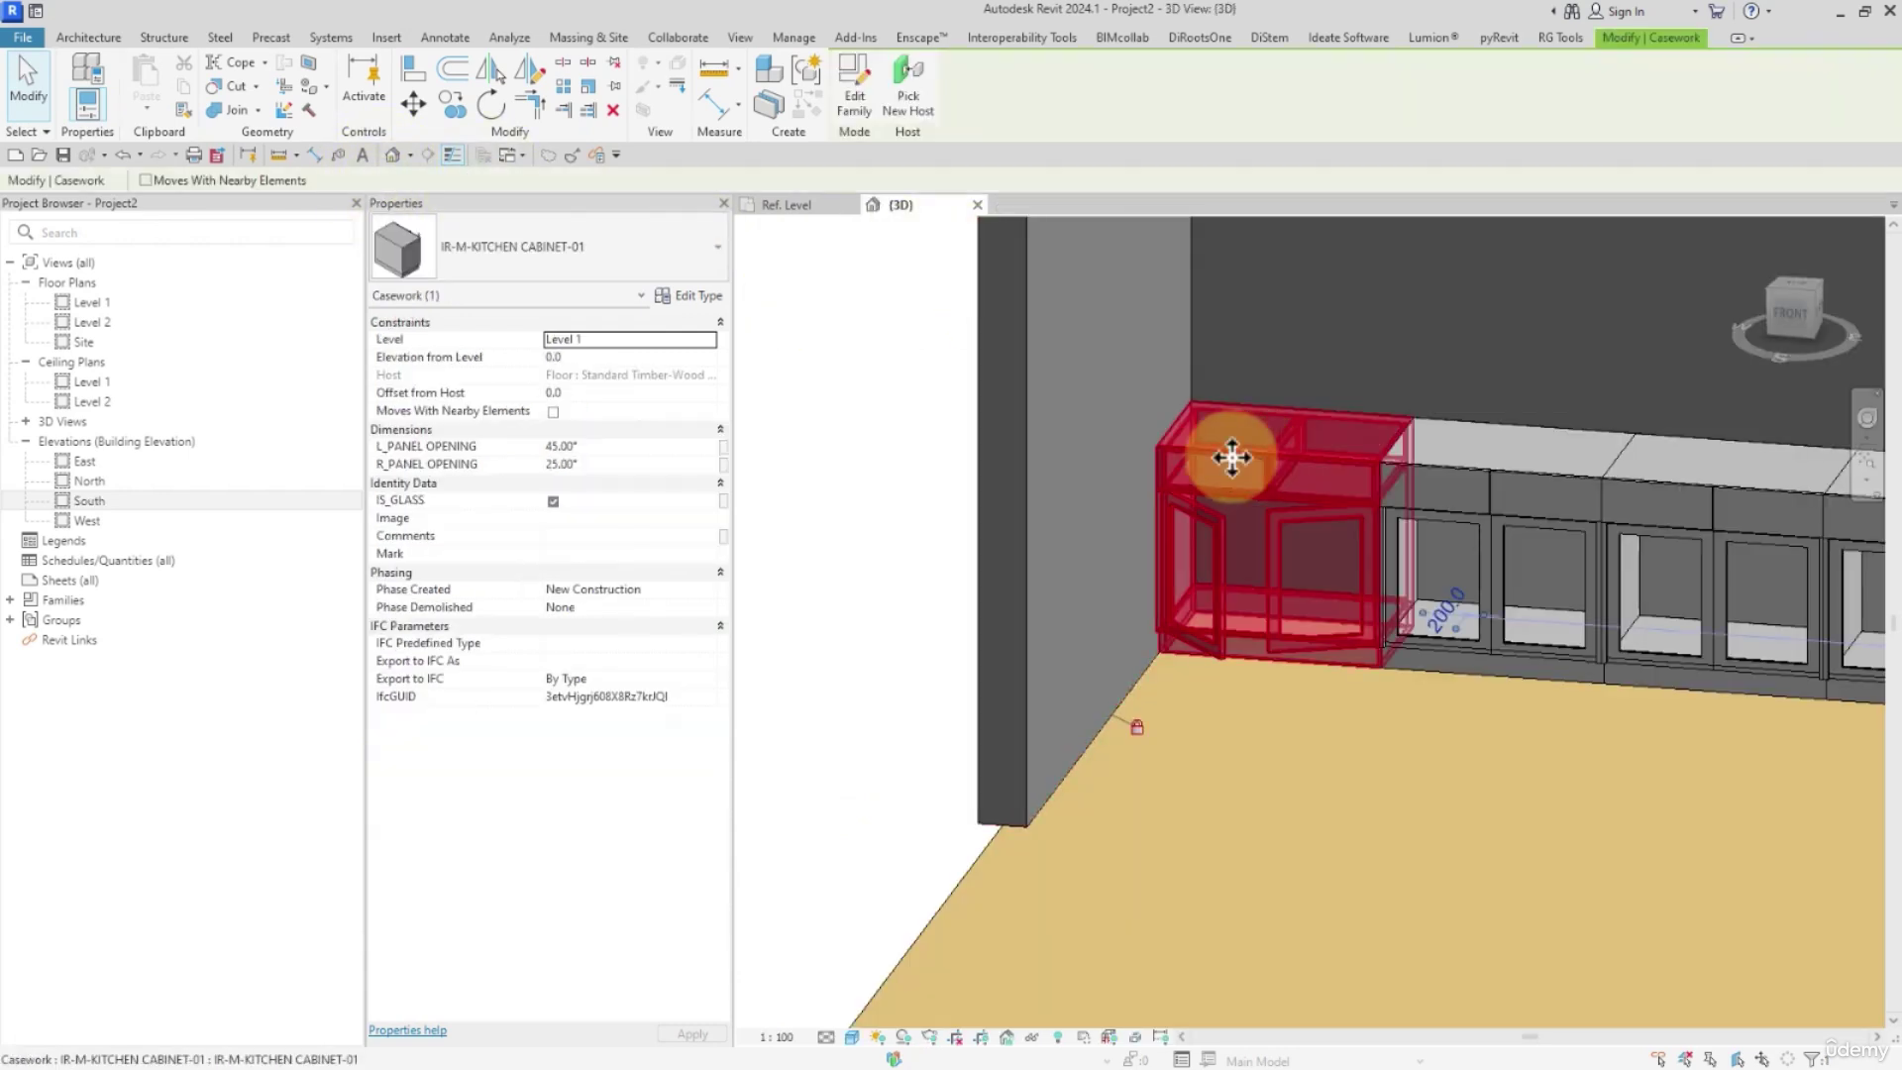
click(815, 489)
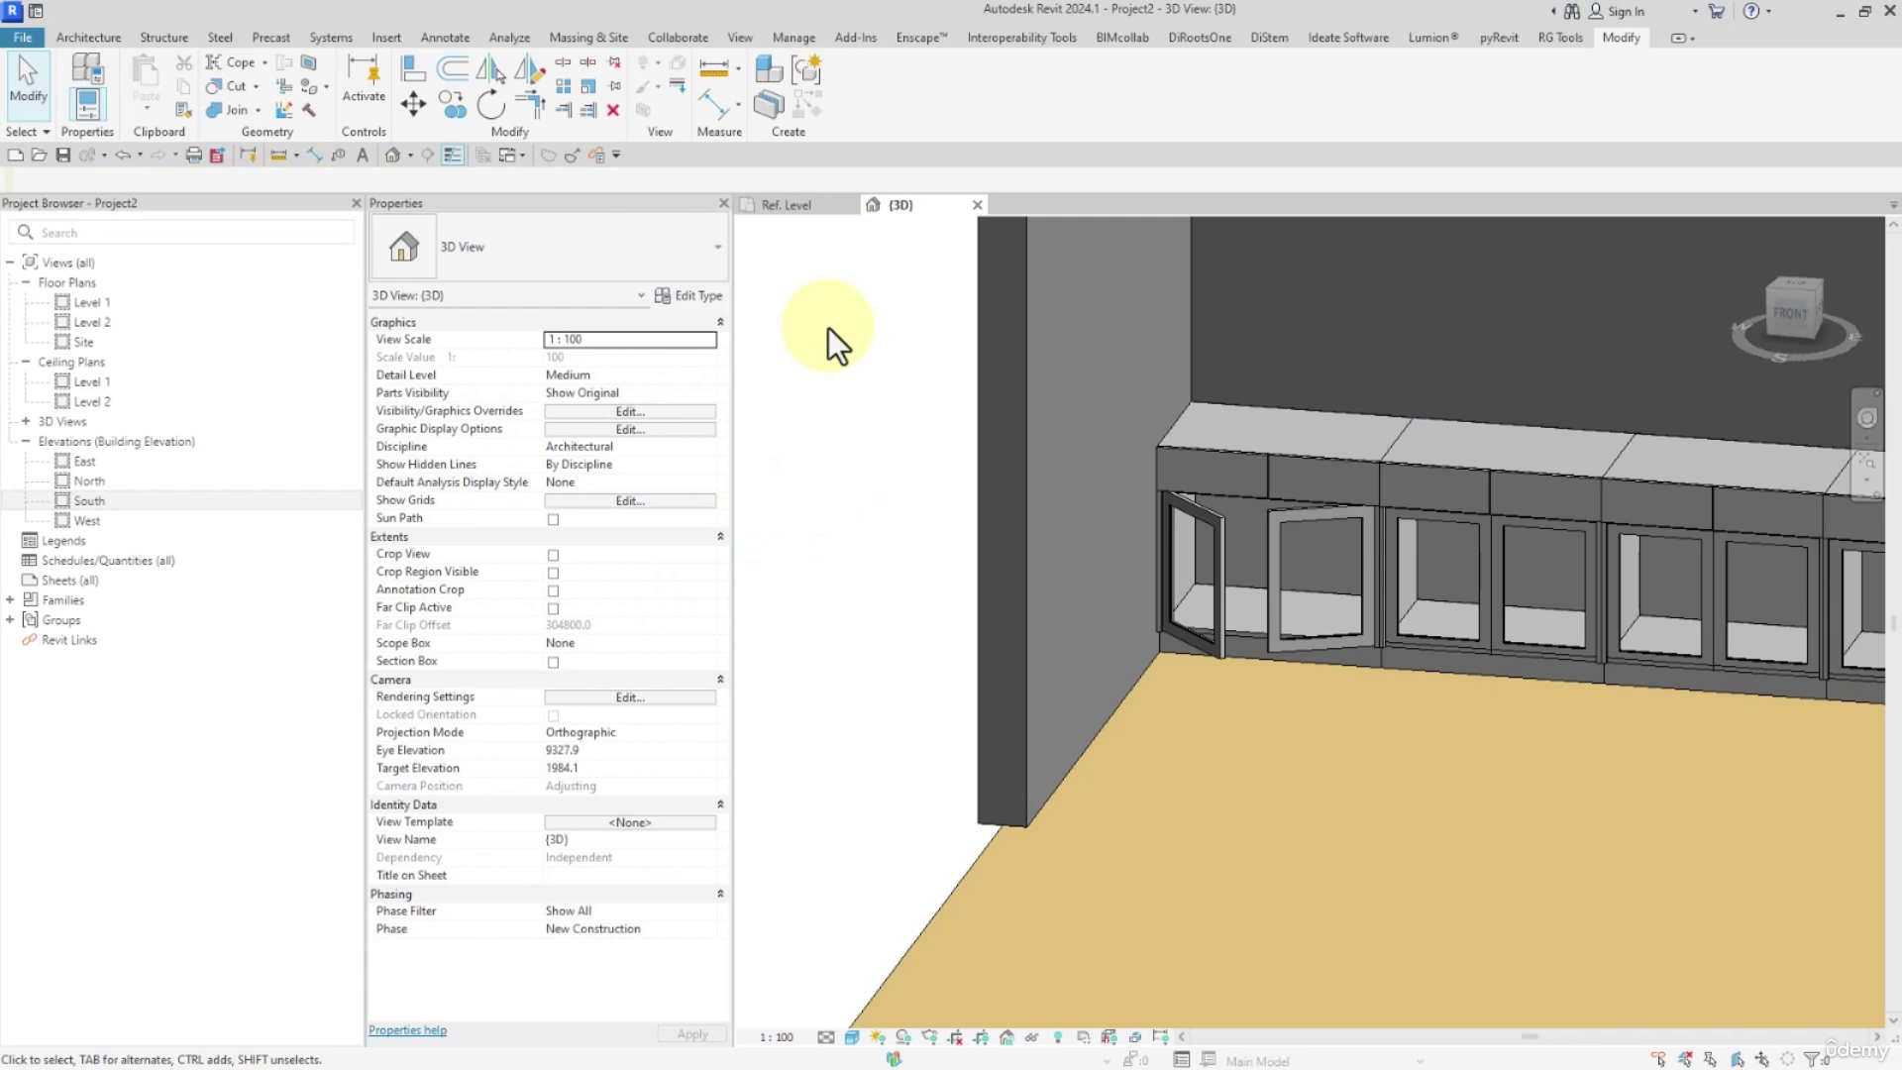
In the cabinet family's parameters, change L_DRAWER OPENING from a type to an instance parameter
click(797, 208)
click(111, 115)
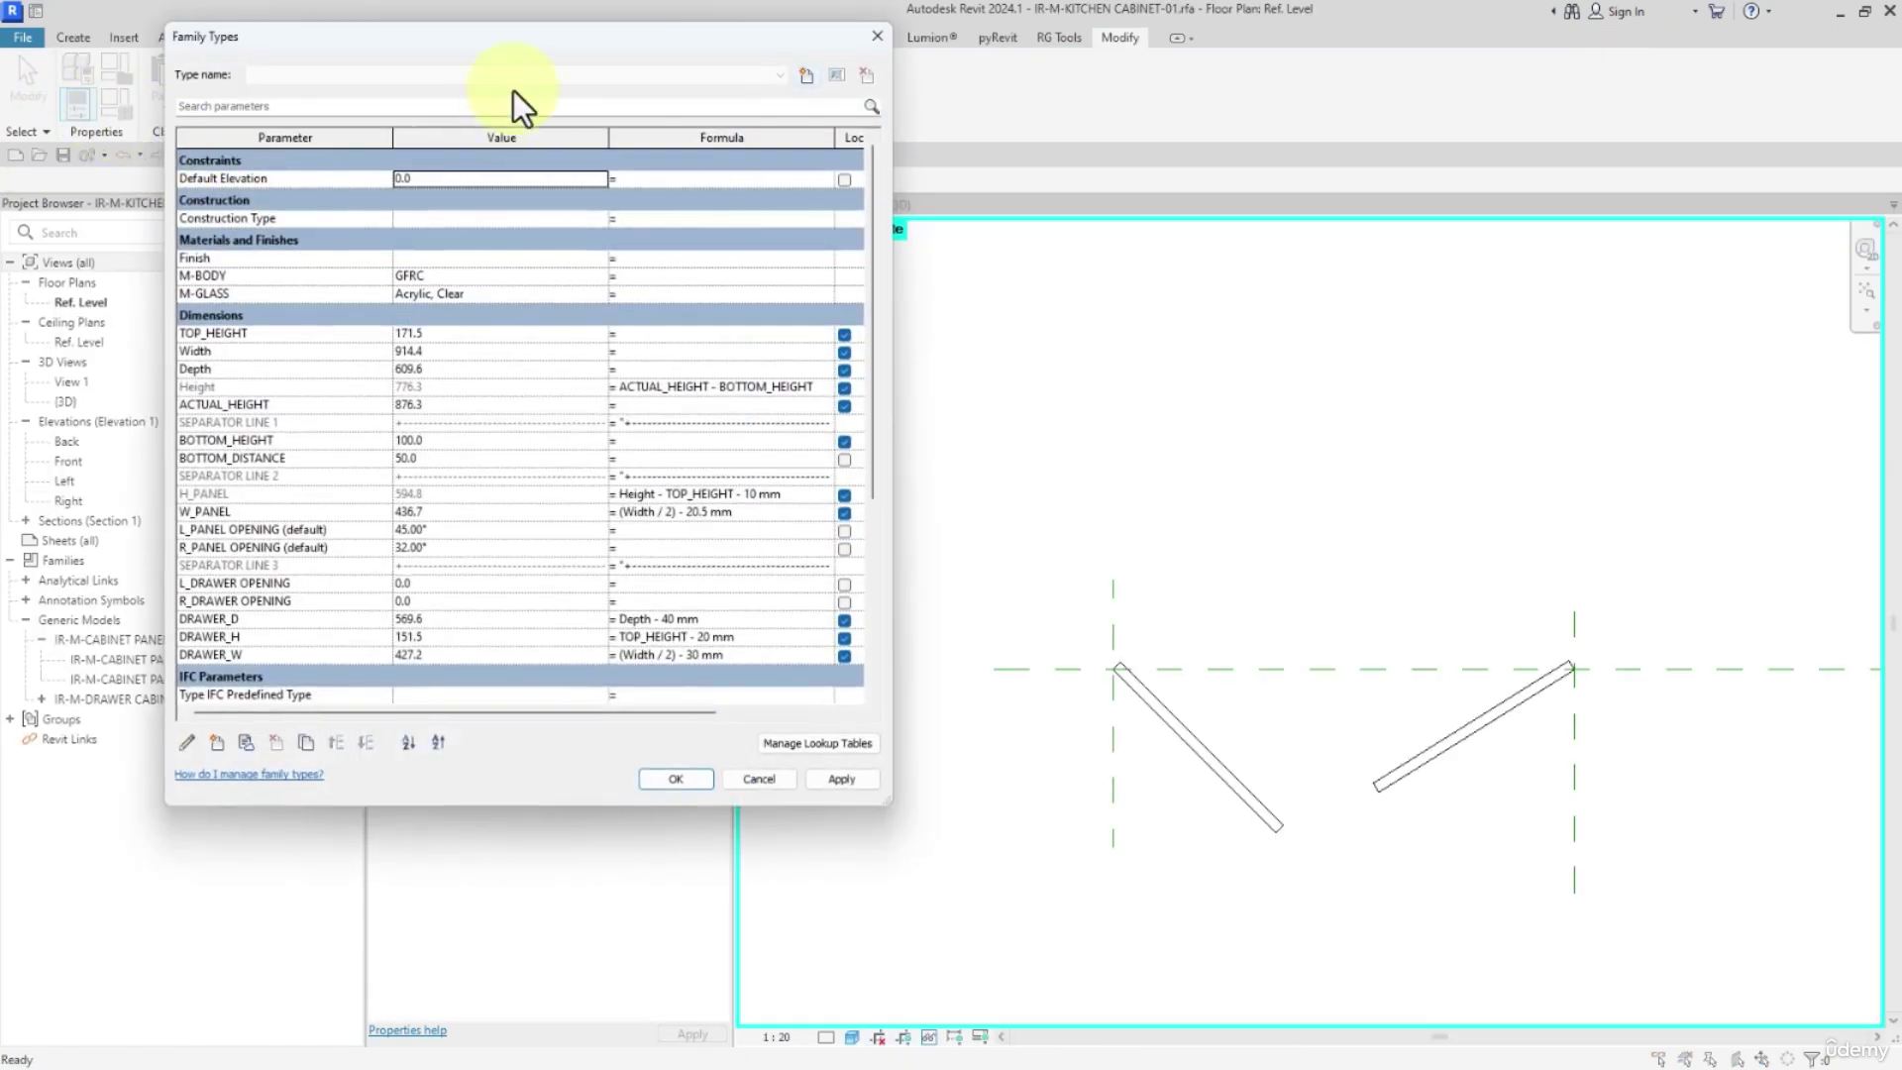
scroll(673, 553, down, 2)
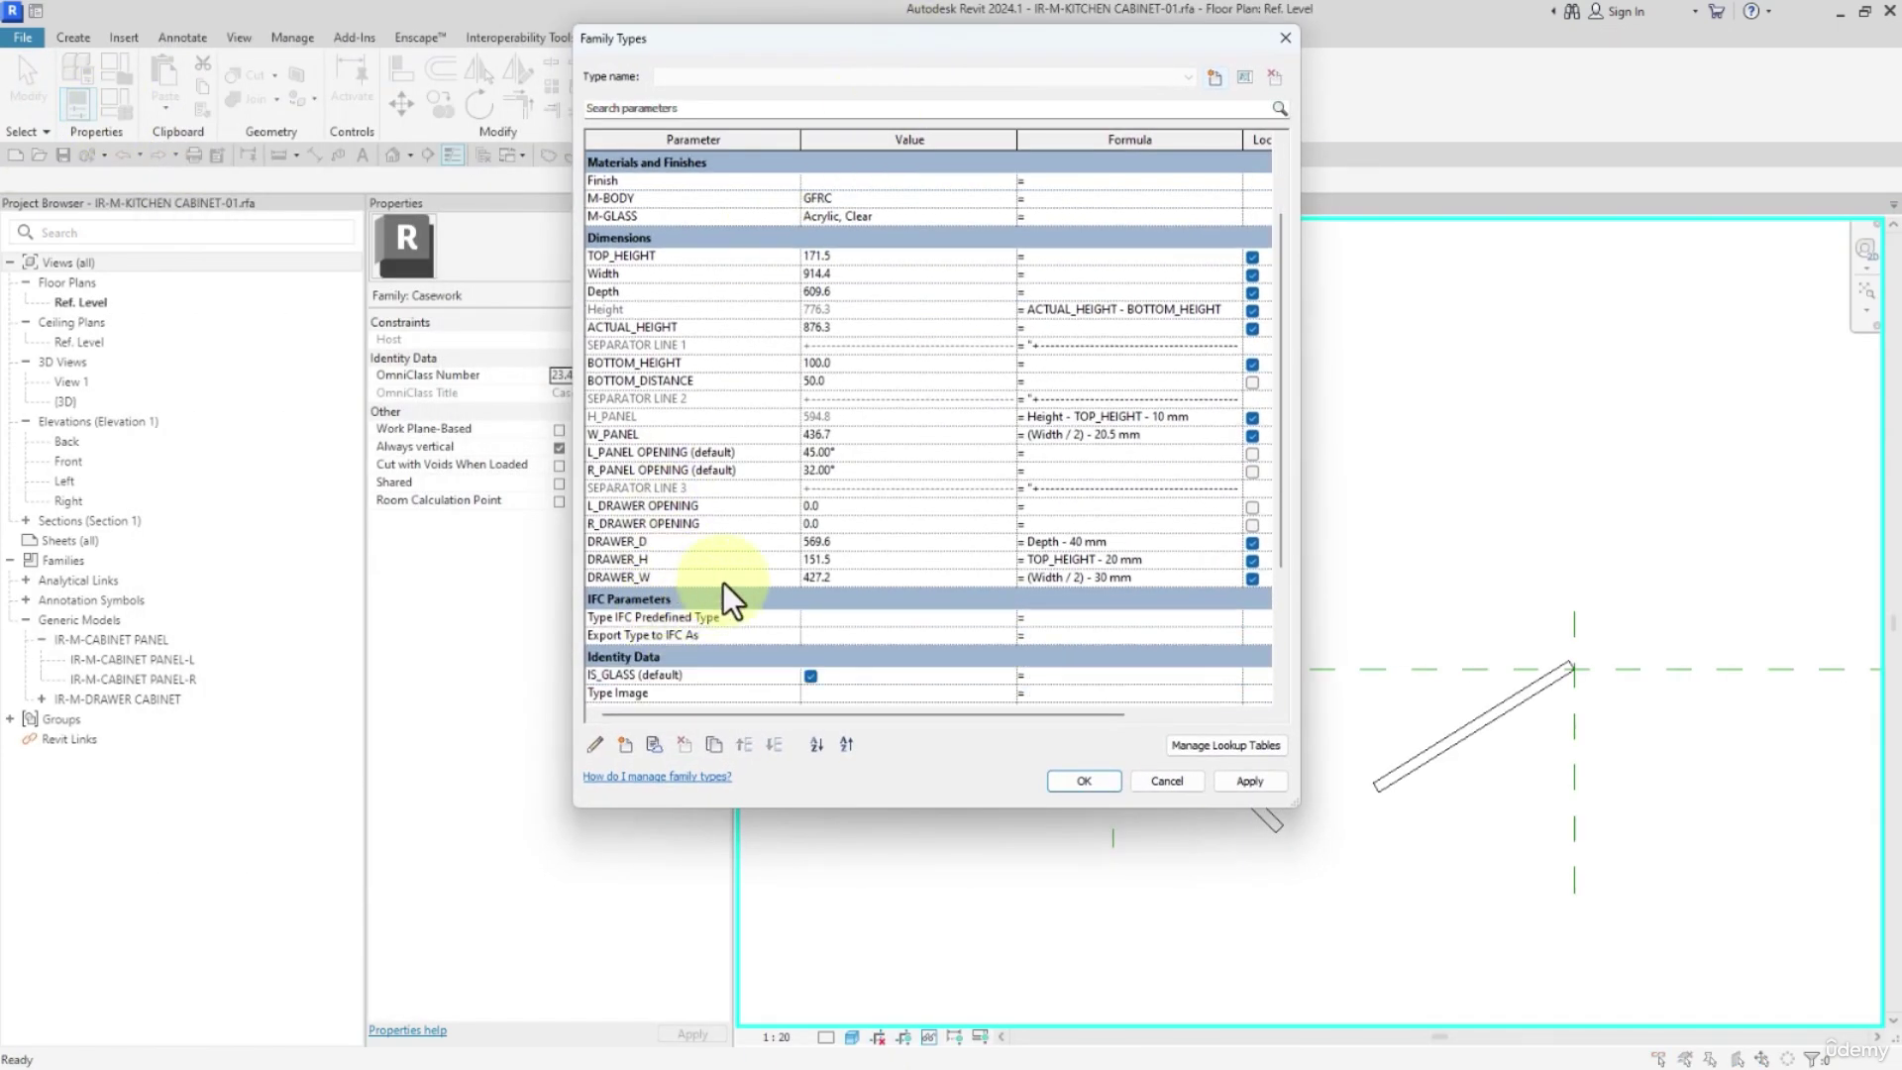
click(713, 511)
click(598, 745)
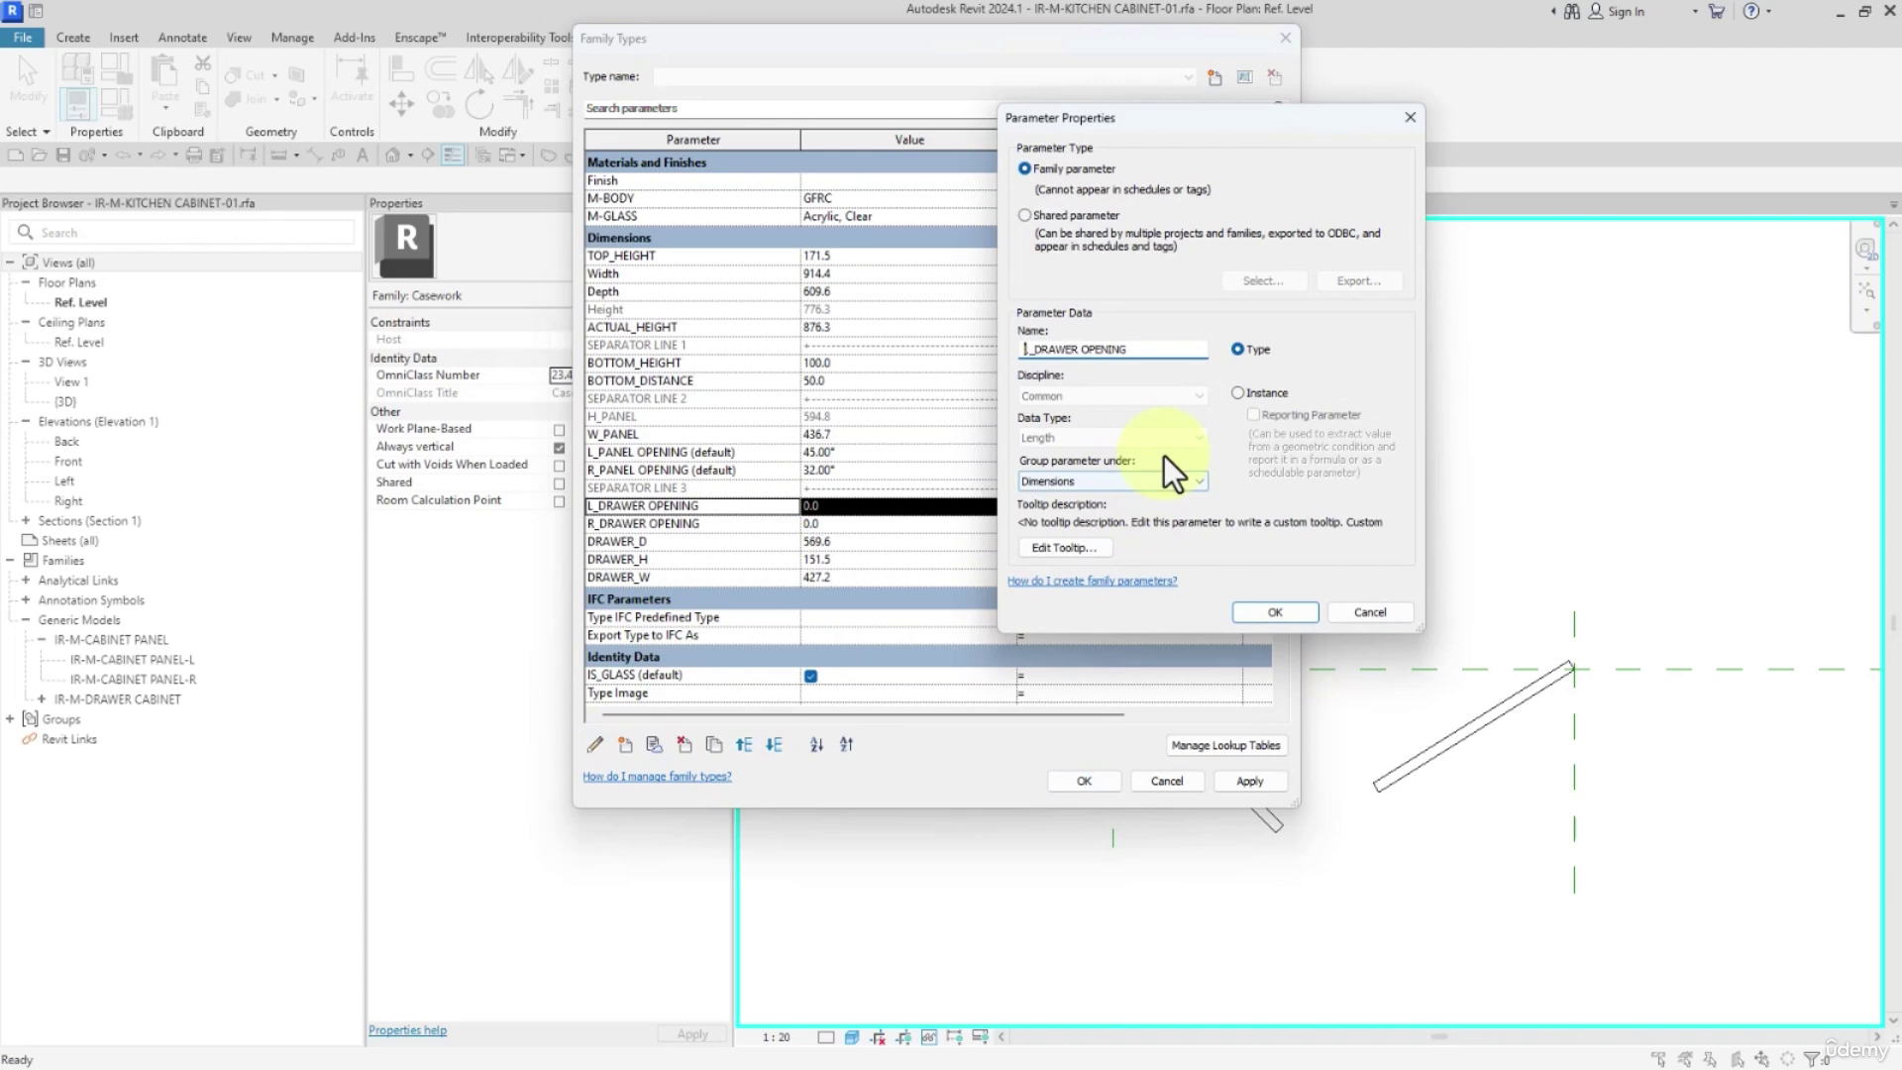
click(1249, 393)
click(1276, 613)
Change R_DRAWER OPENING to an instance parameter and load the updated cabinet family into the project, overwriting the loaded version
click(727, 521)
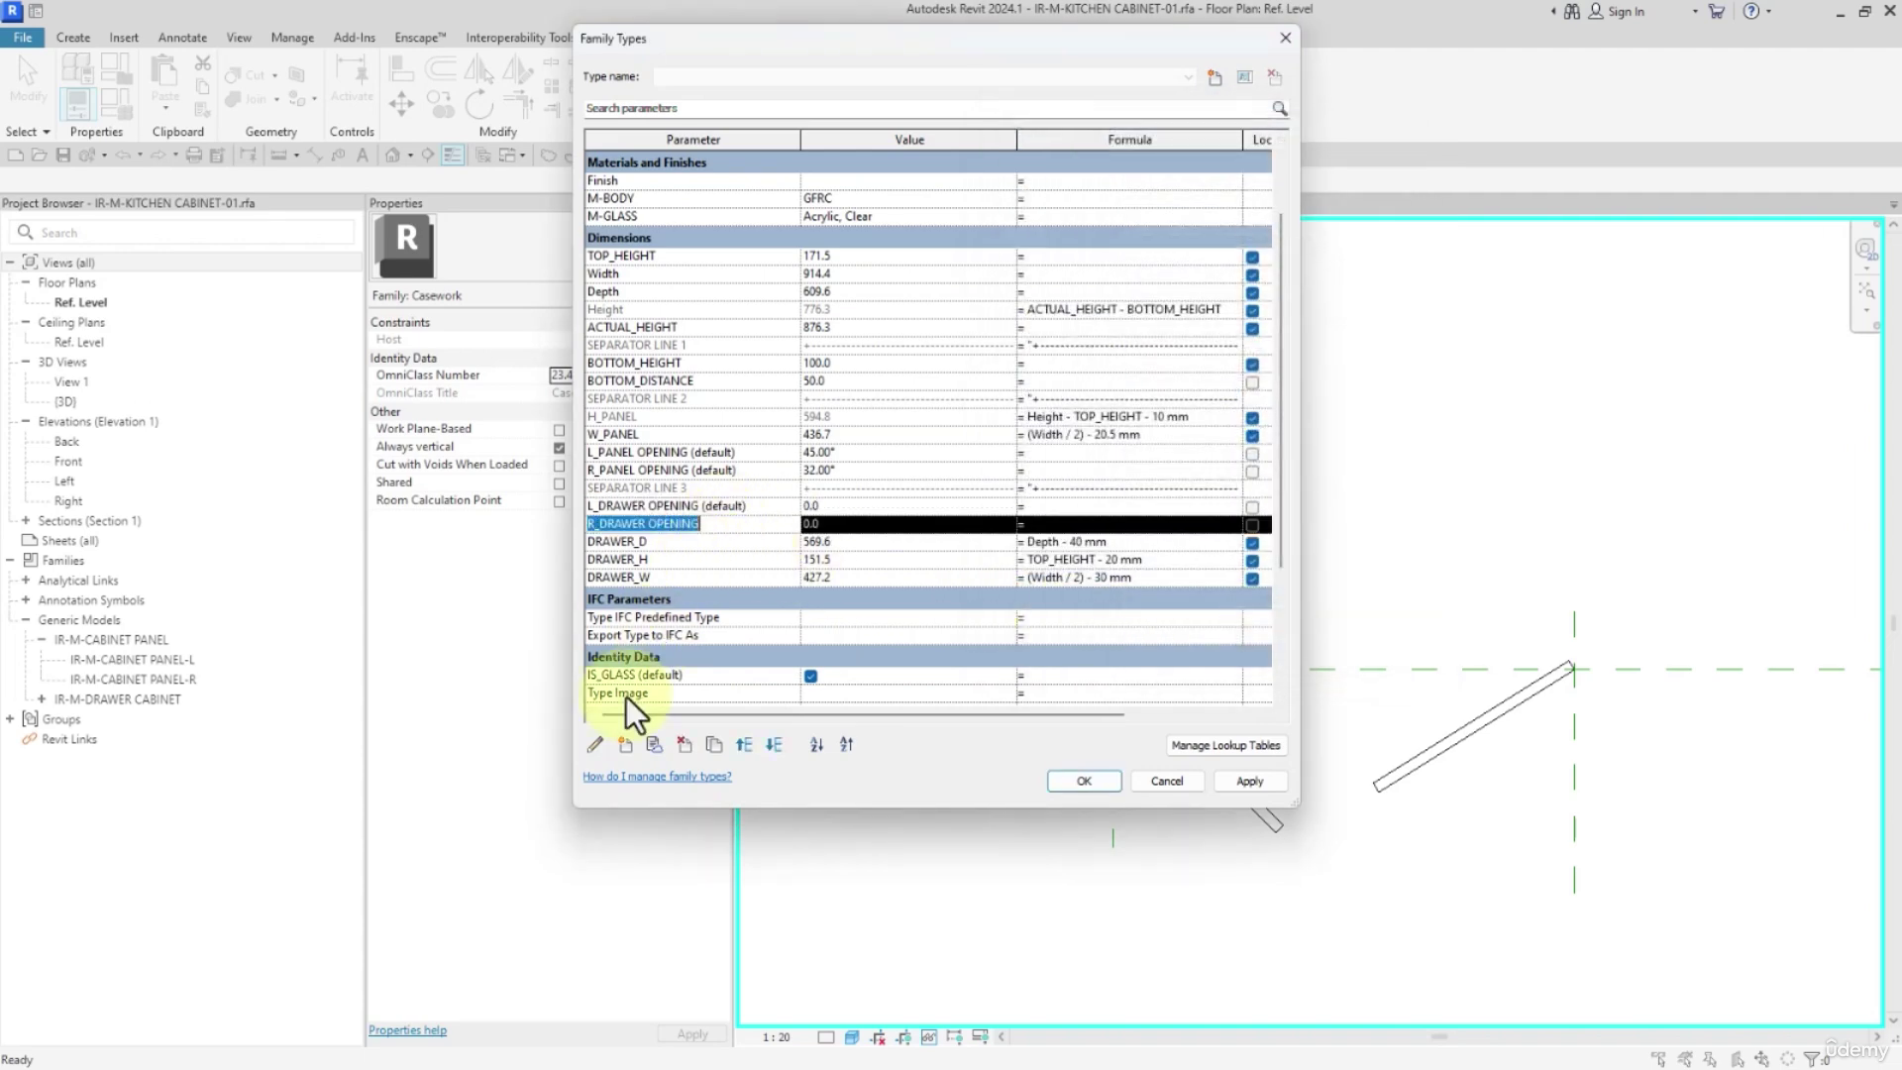
click(596, 745)
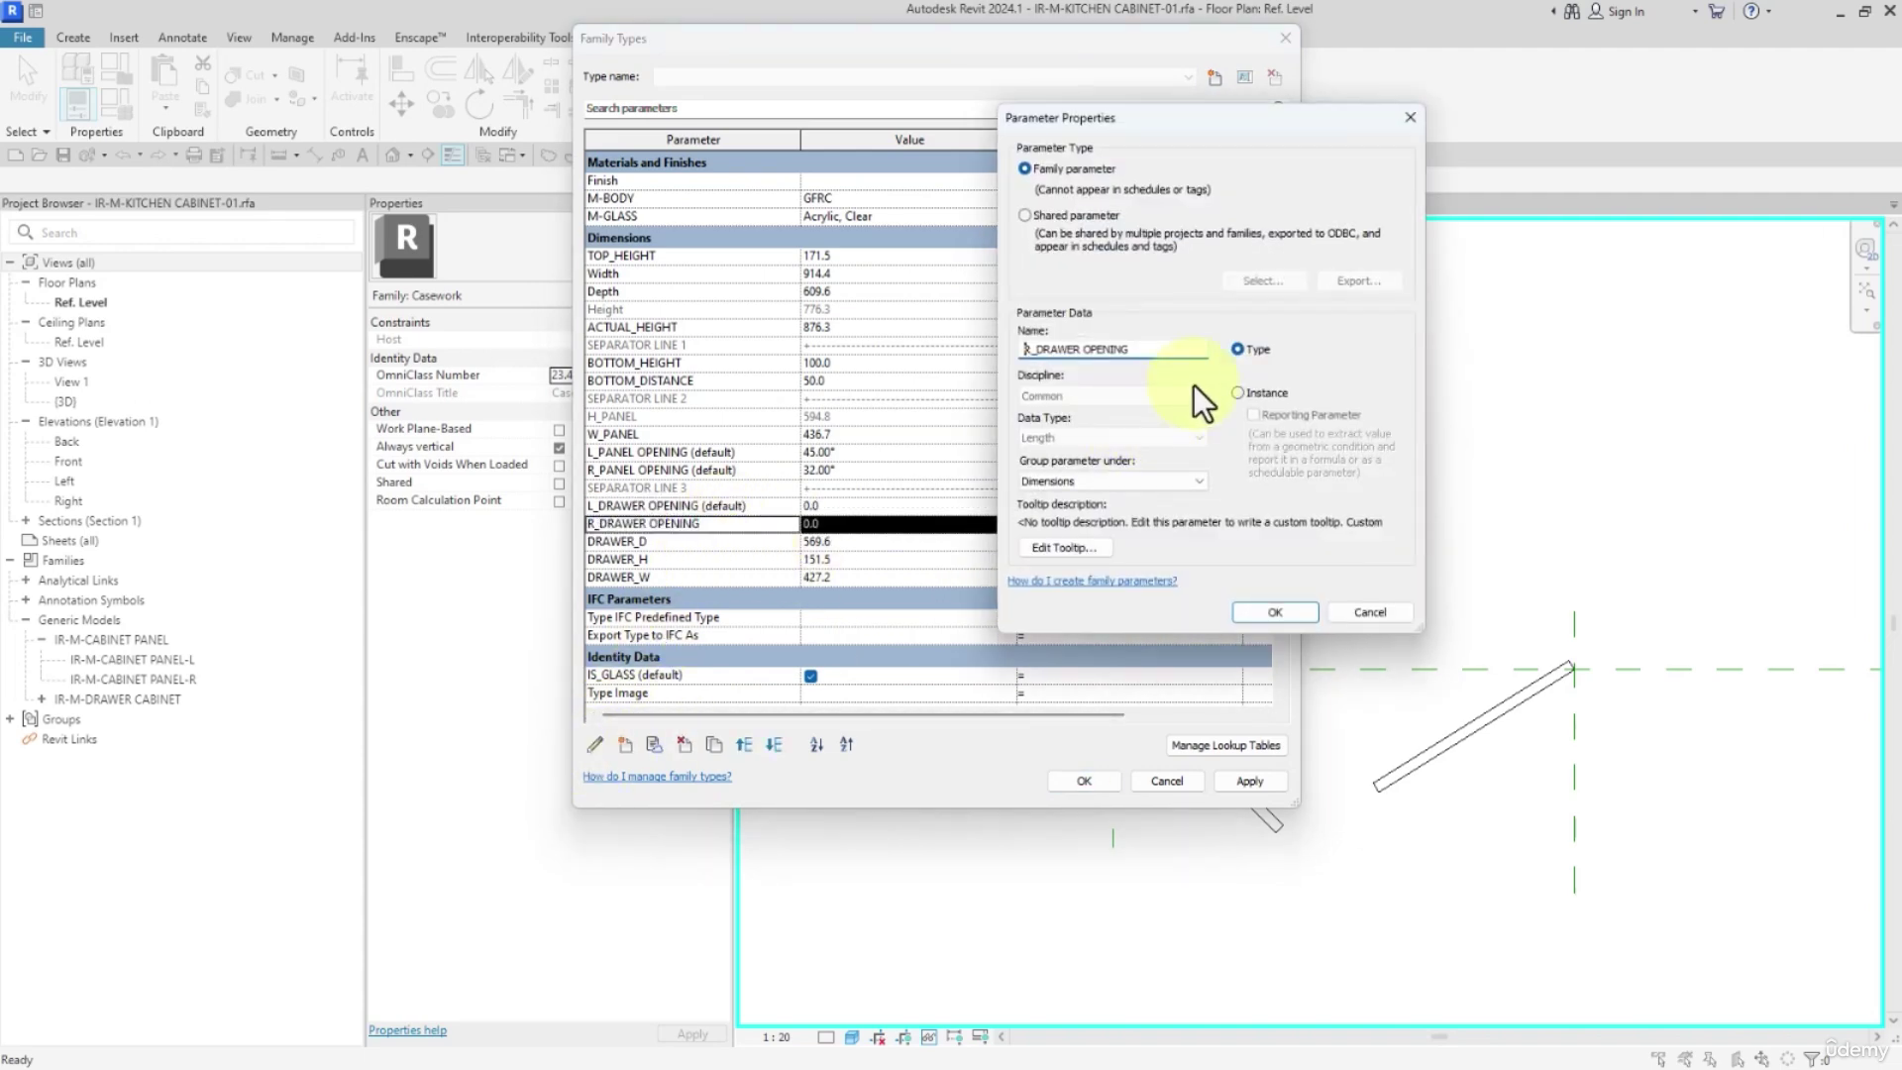
click(1271, 612)
click(1090, 781)
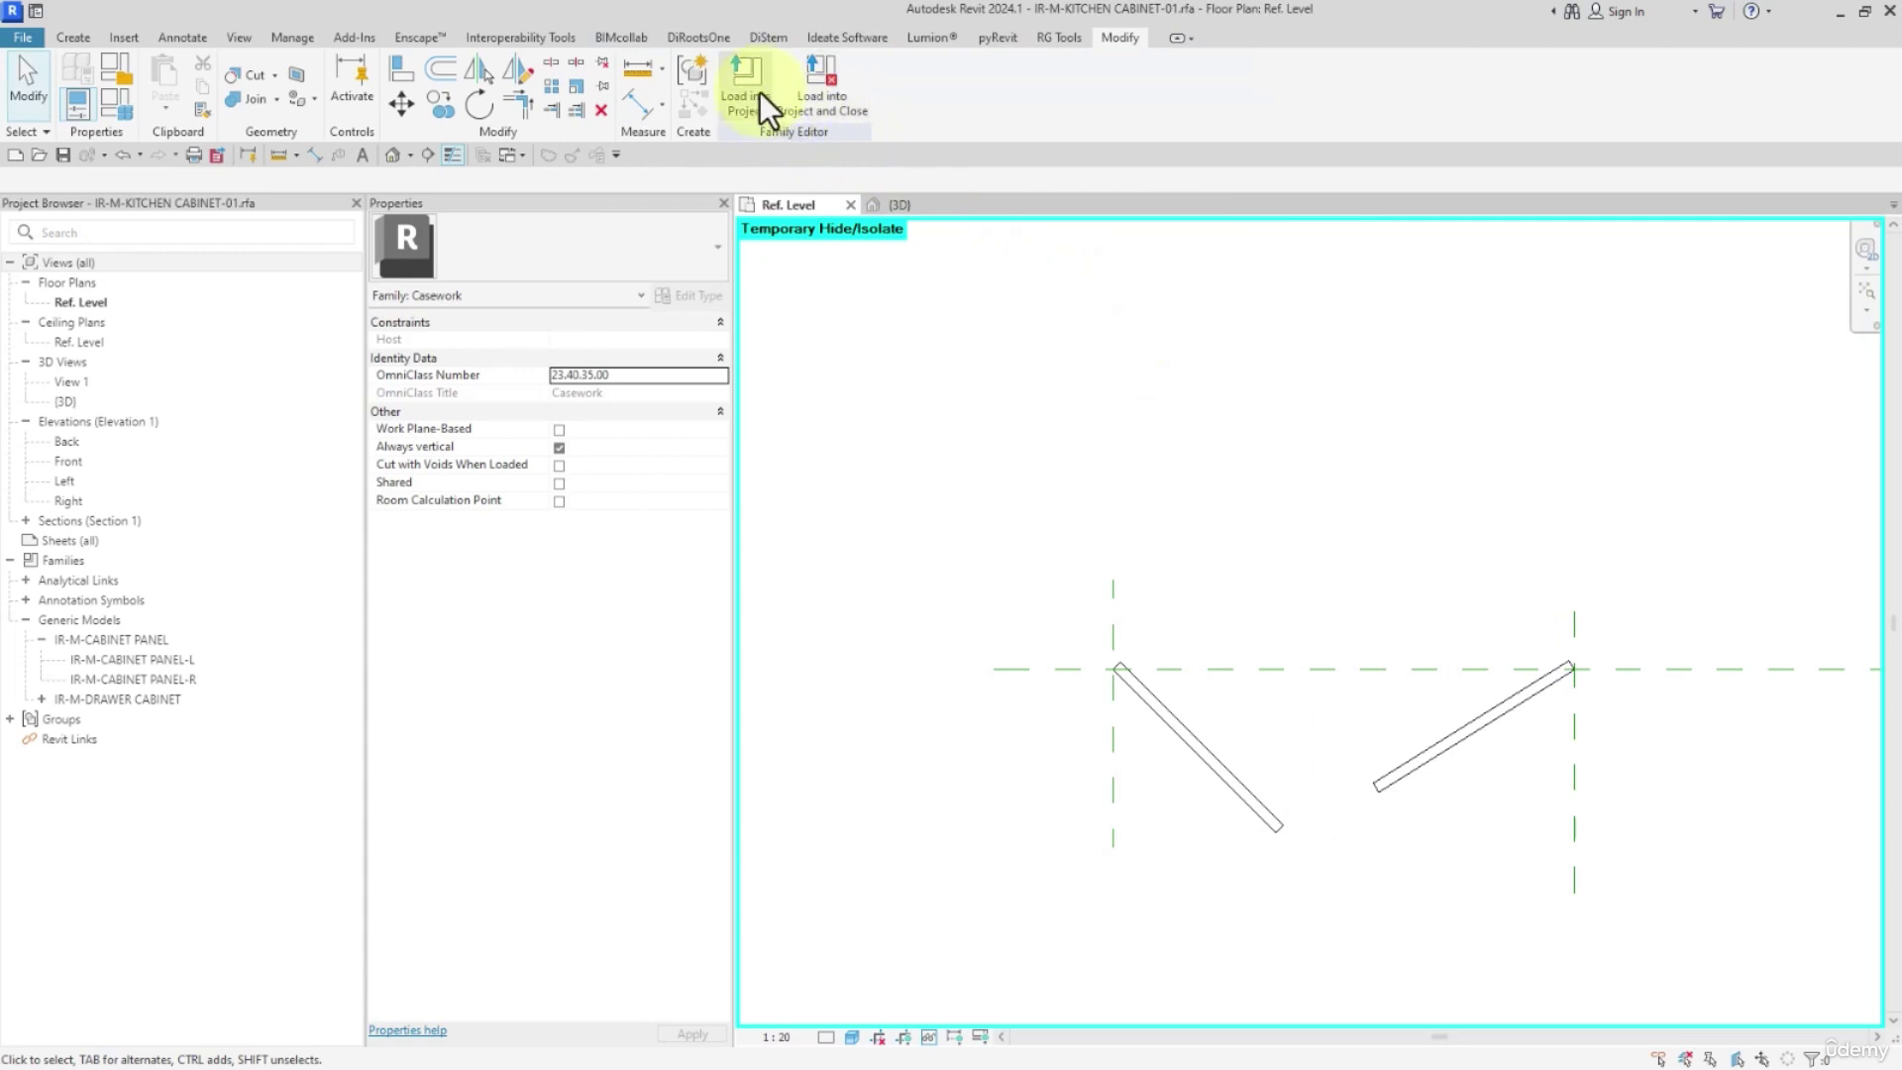
click(759, 92)
click(954, 499)
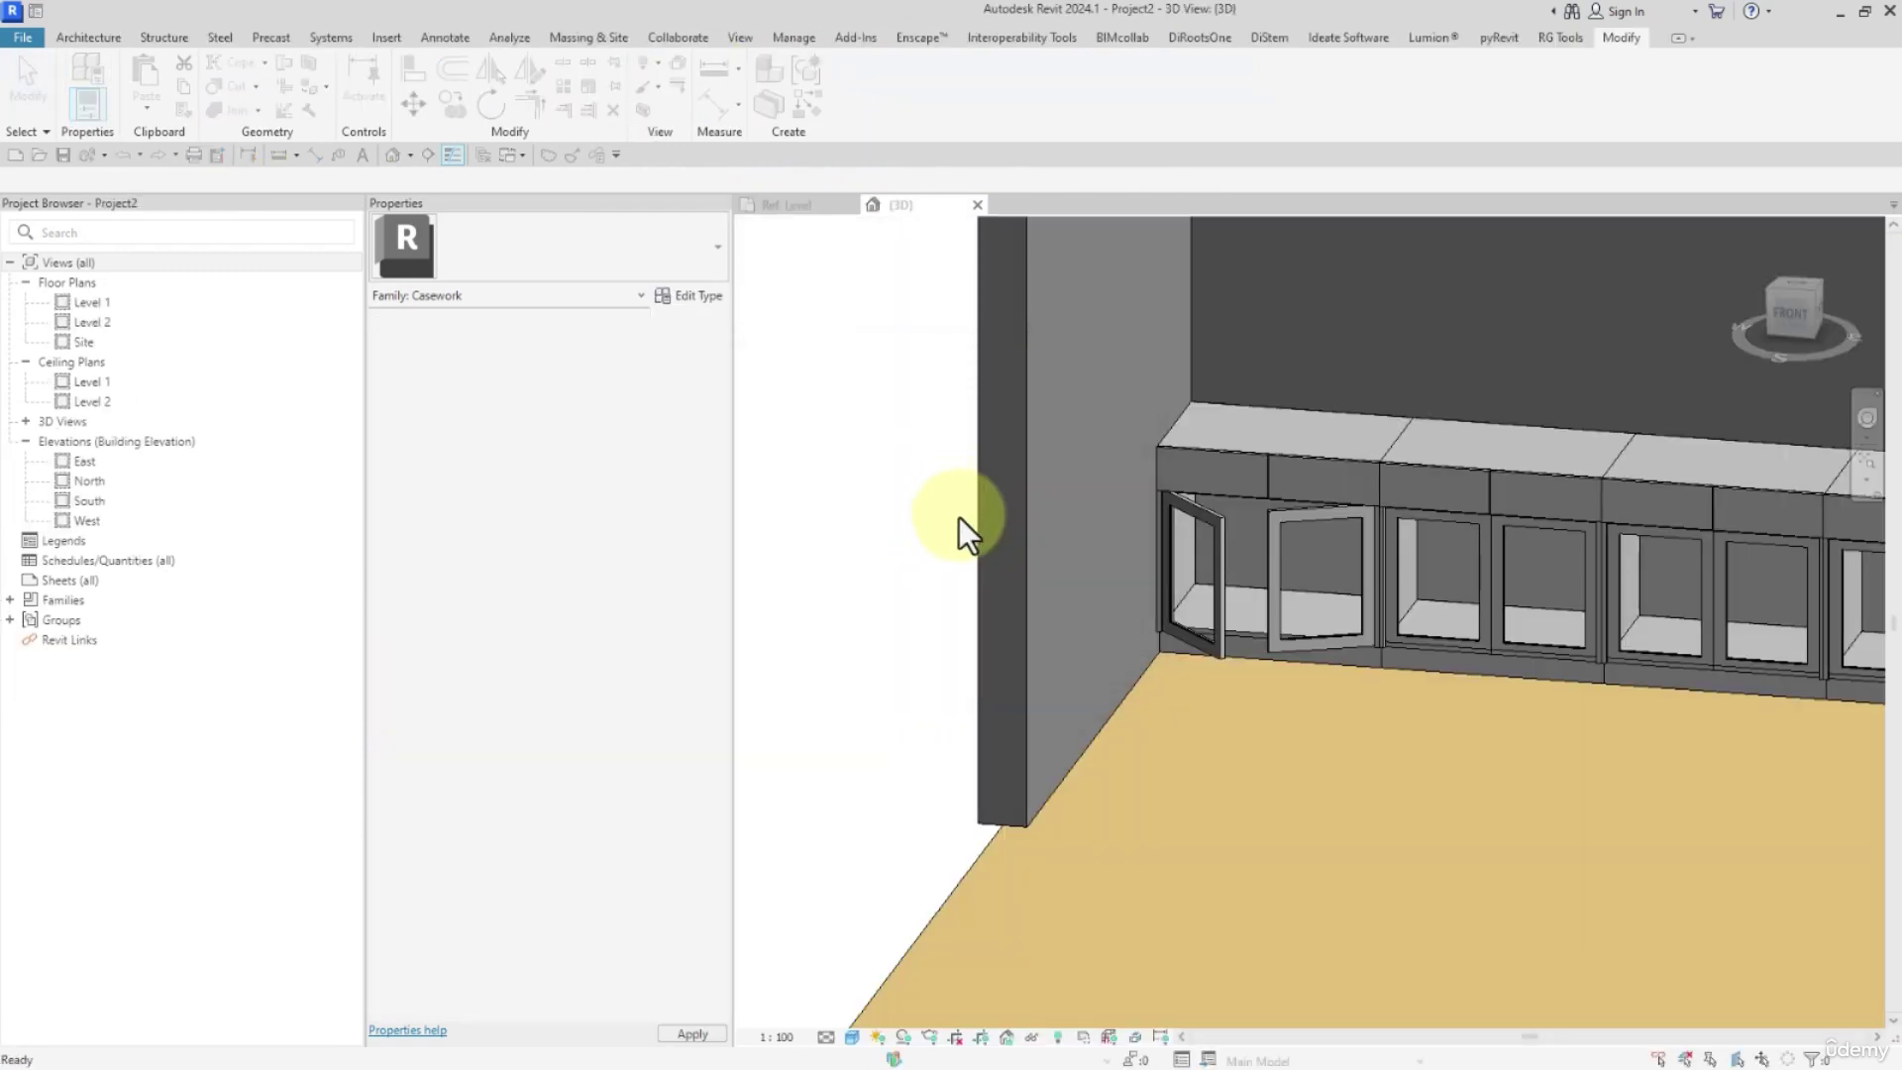
Open the corner cabinet's drawers by setting L_DRAWER OPENING to 100 and R_DRAWER OPENING to 300
click(1269, 563)
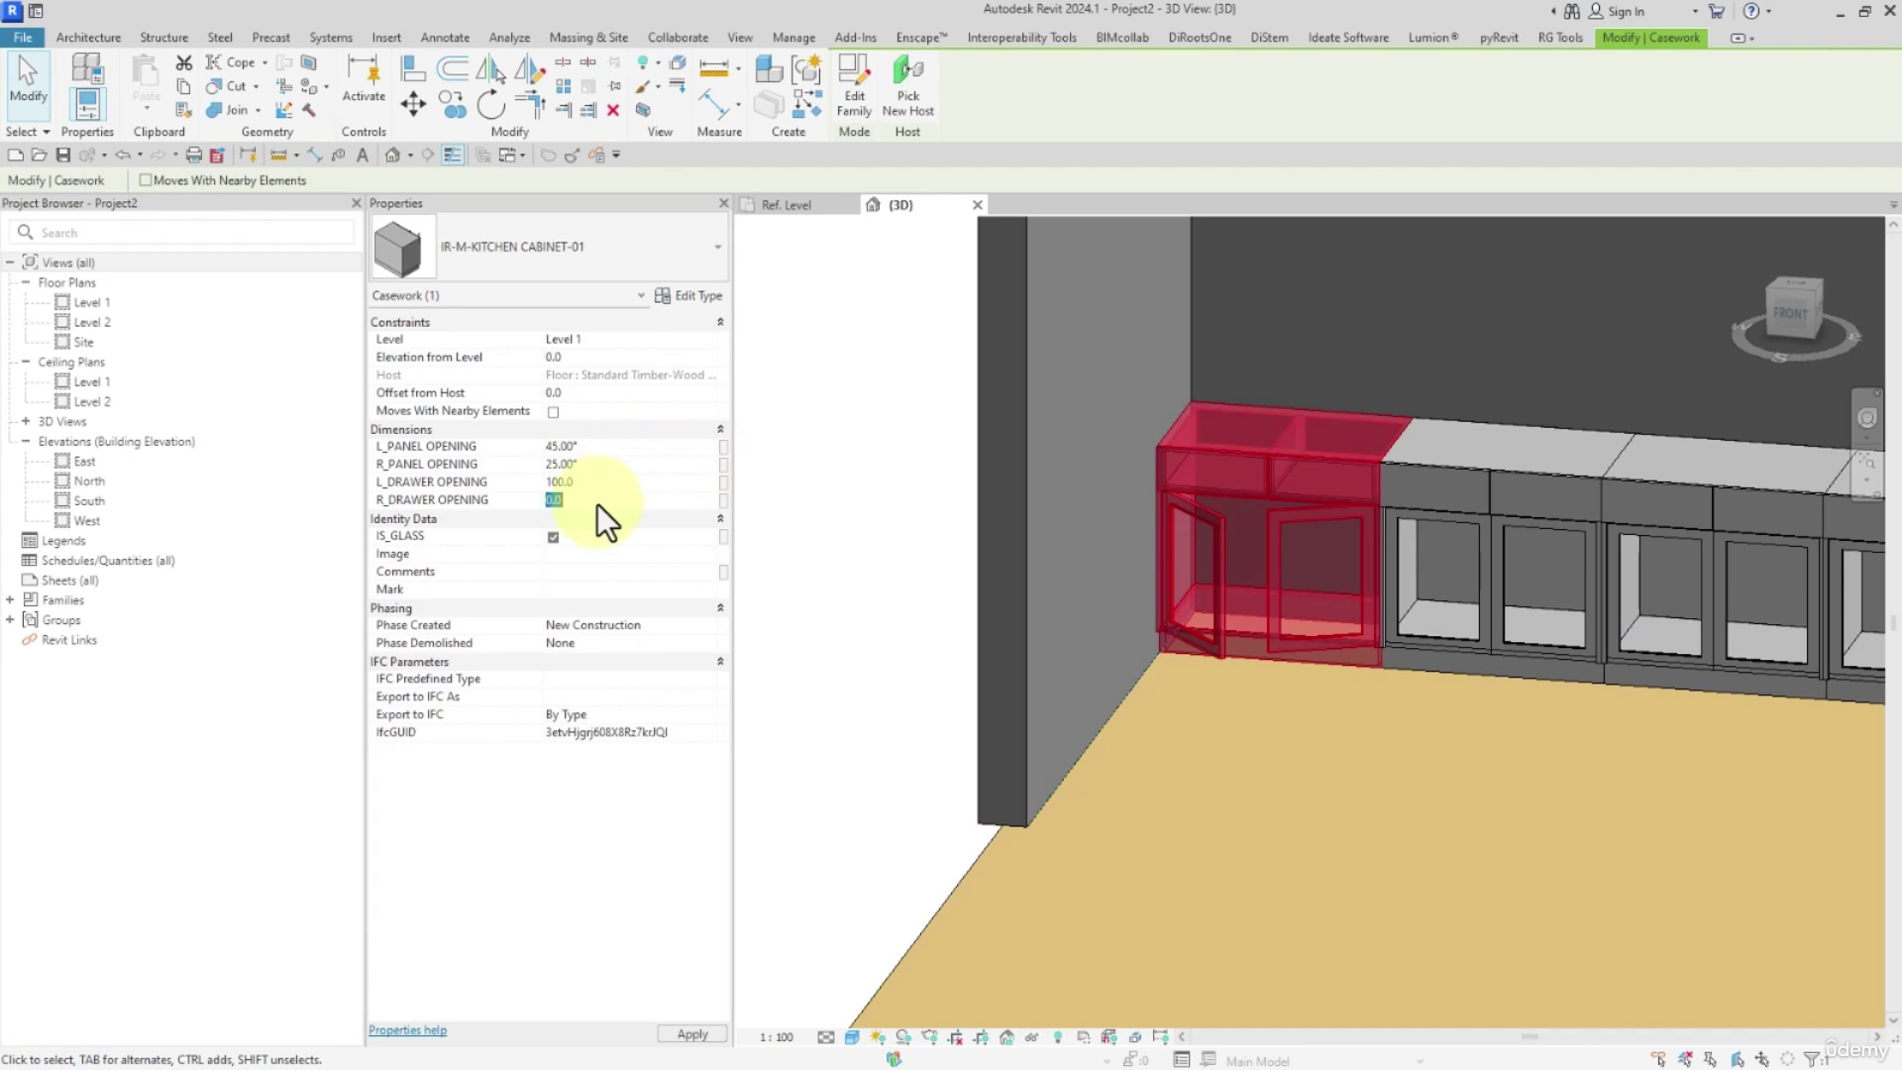
text(300)
click(903, 530)
shift+middle_drag(1486, 609, 779, 561)
For the second cabinet, set L_PANEL OPENING to 90°, R_PANEL OPENING to 10°, L_DRAWER OPENING to 250 and R_DRAWER OPENING to 120
click(1468, 575)
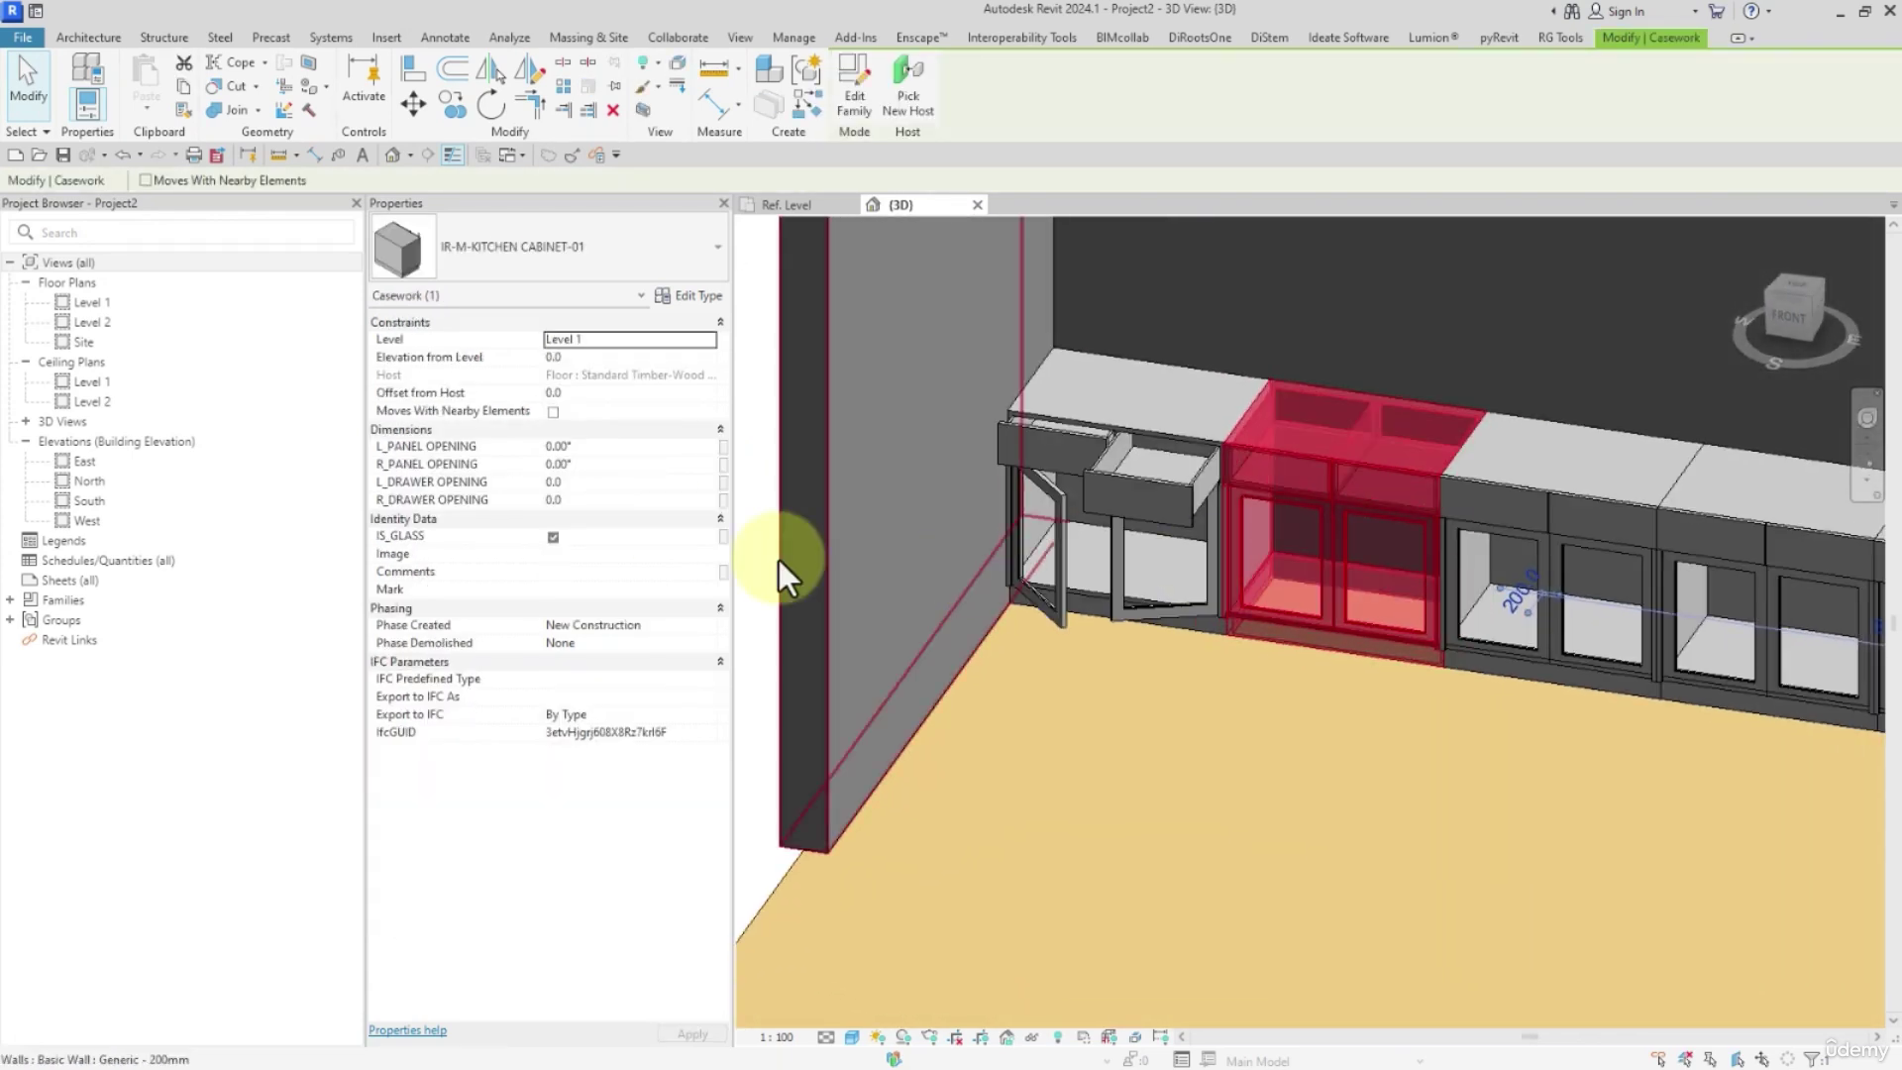
click(609, 466)
text(10)
click(626, 448)
text(90)
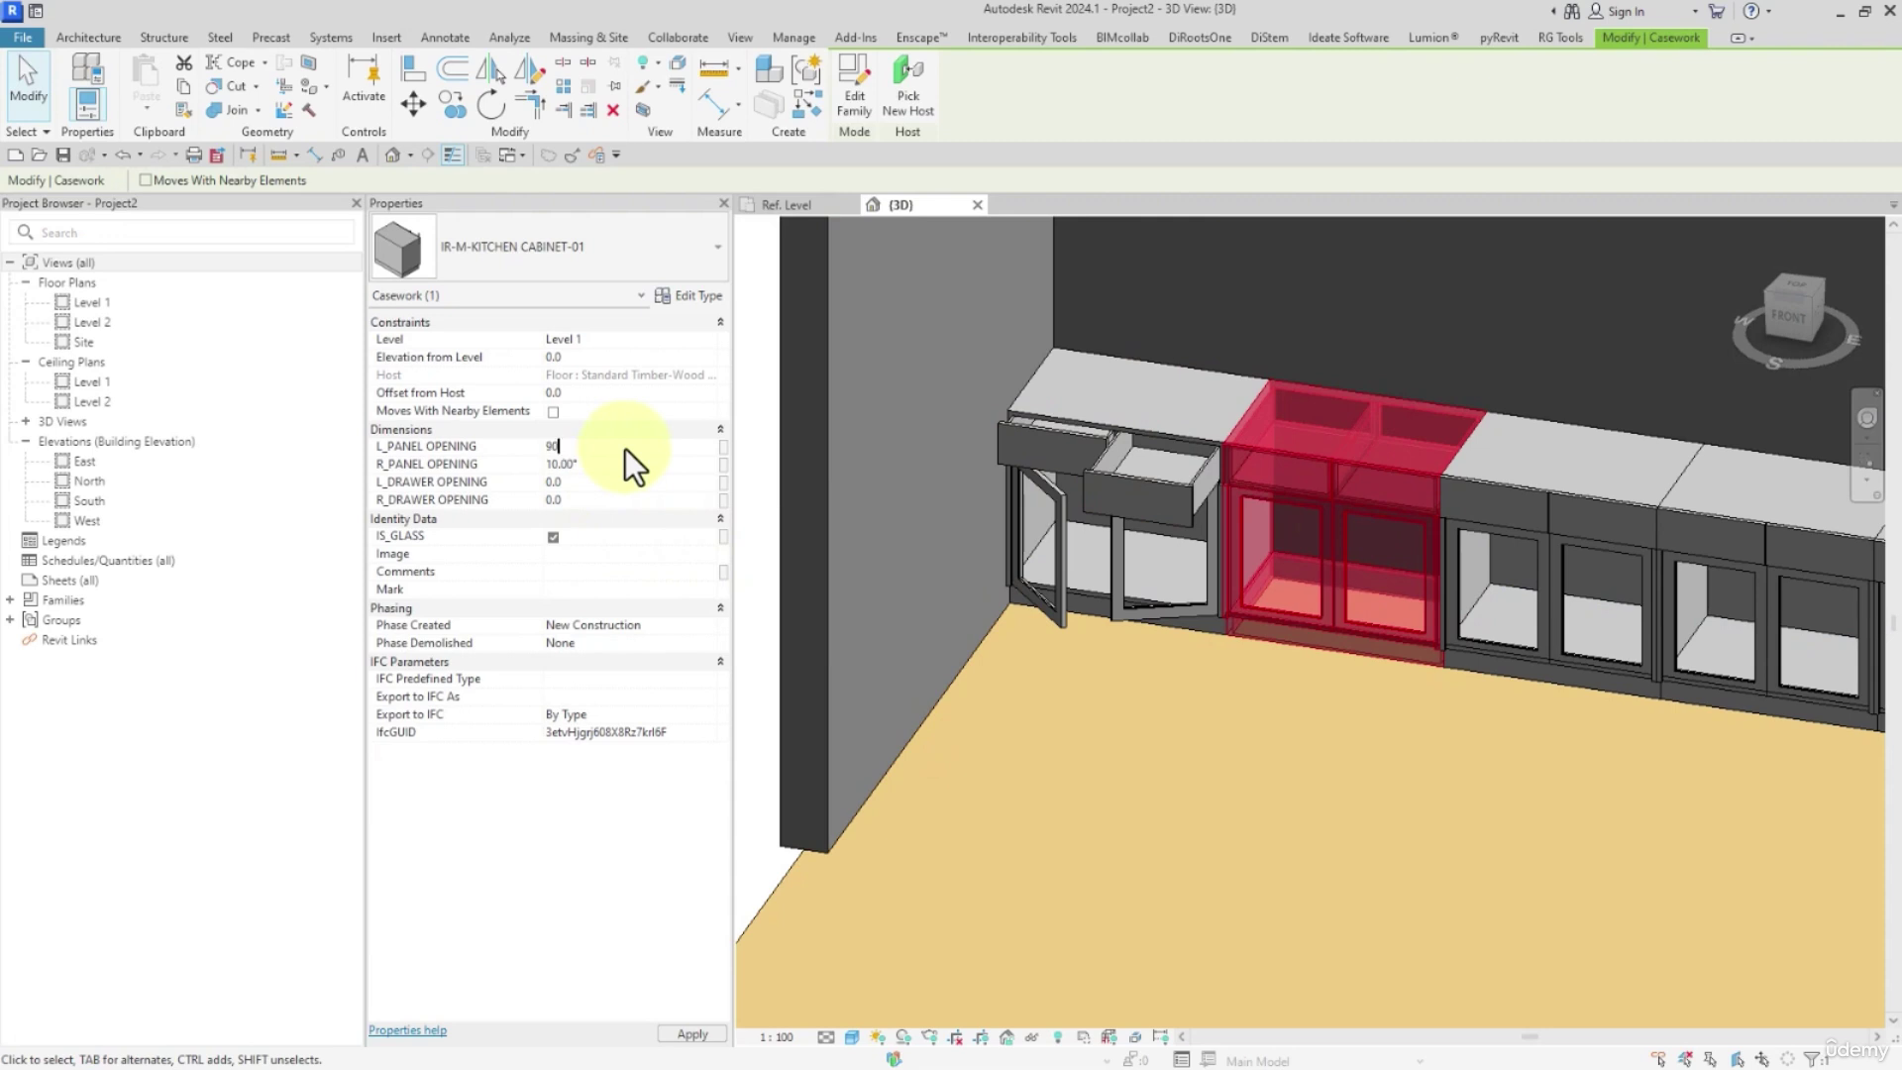
click(577, 482)
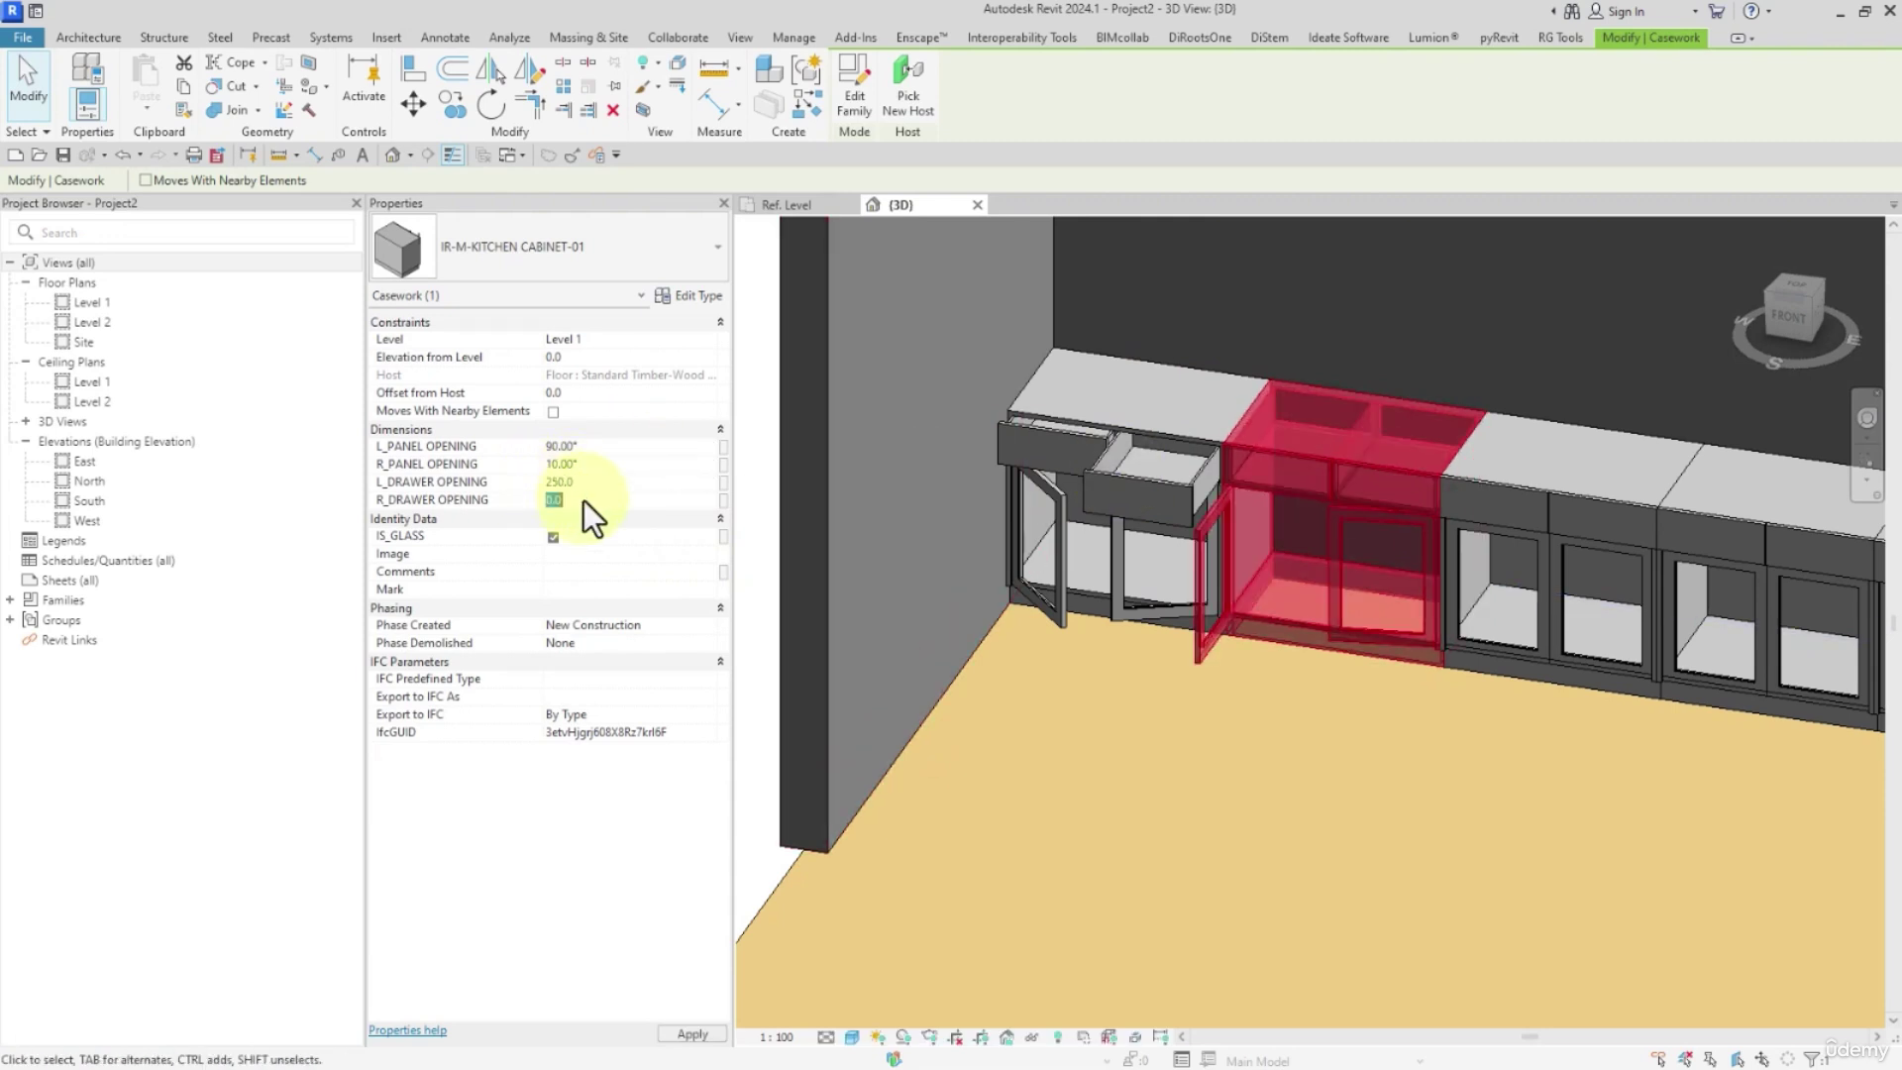
click(584, 502)
text(120)
For the third cabinet, set both panel openings to 90° and both drawer openings to 500
click(1566, 517)
middle_drag(1536, 545, 1412, 544)
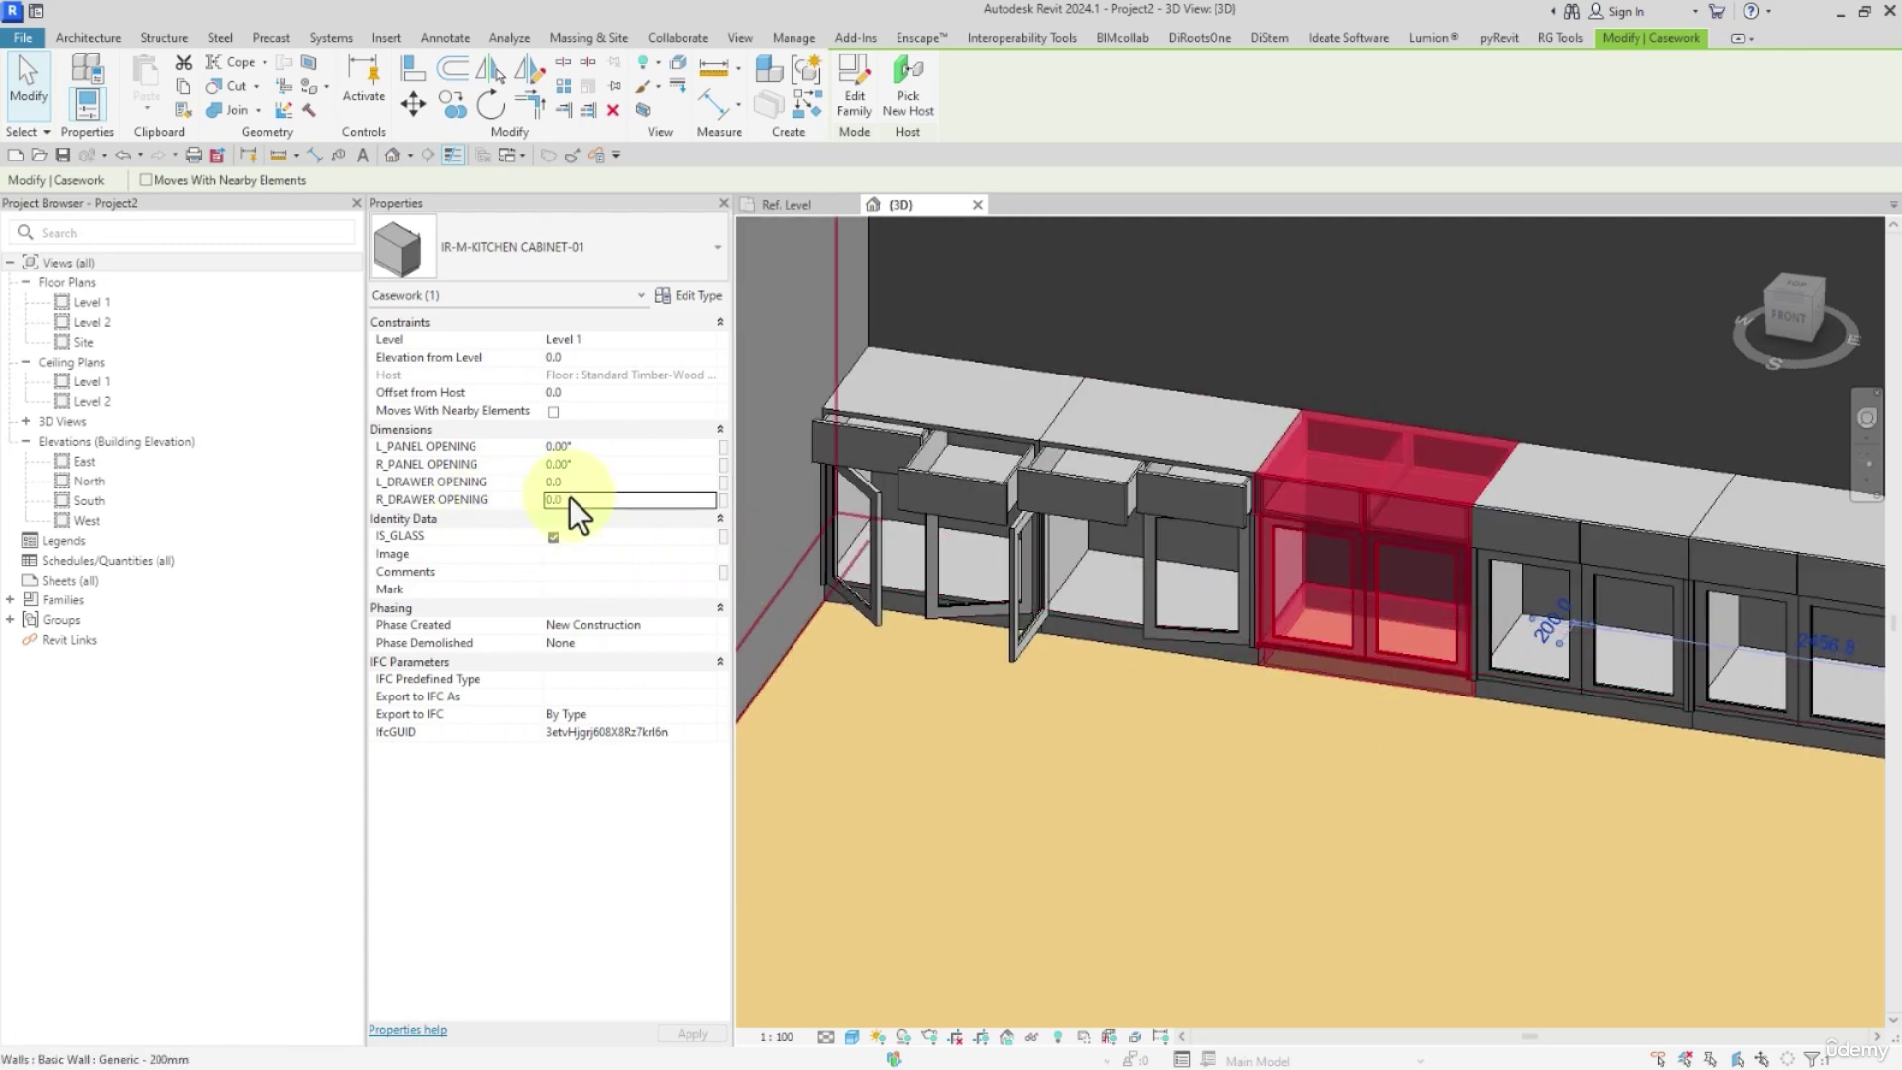
click(588, 466)
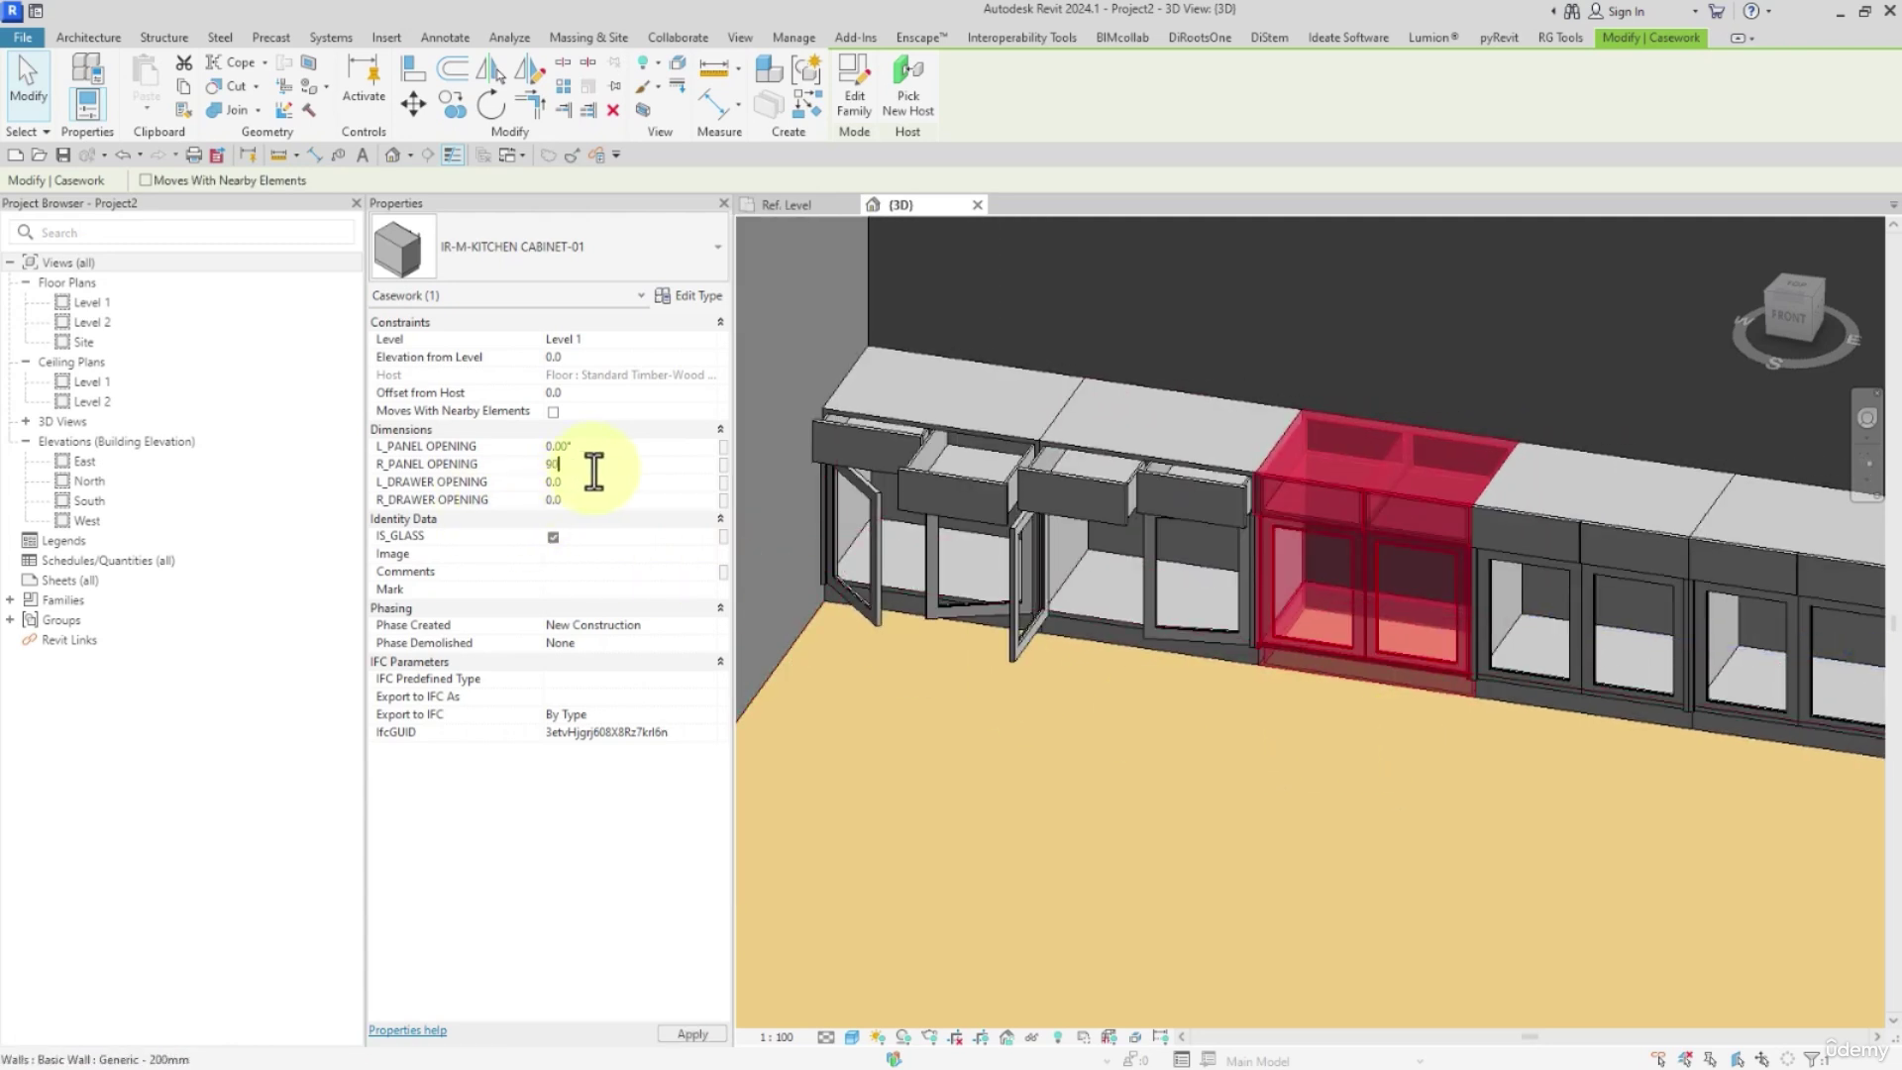
click(592, 451)
text(90)
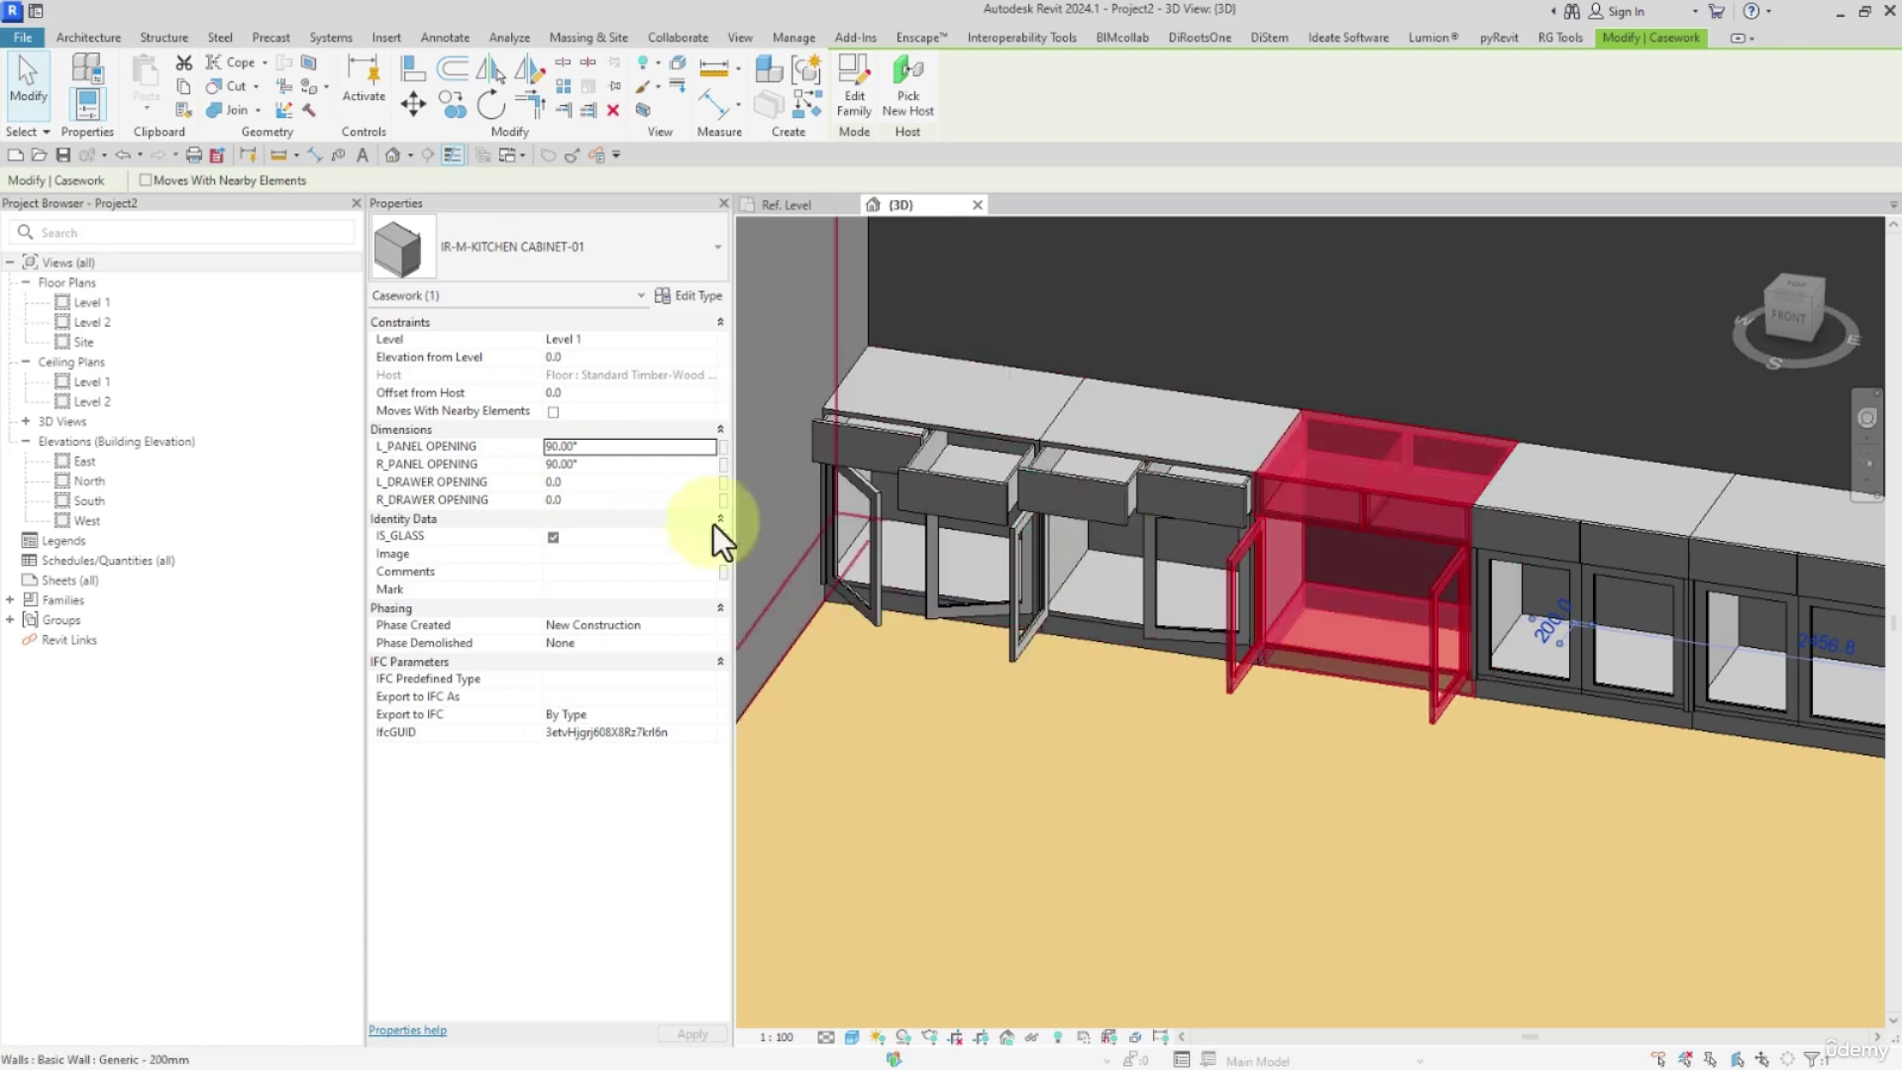
click(616, 484)
text(500)
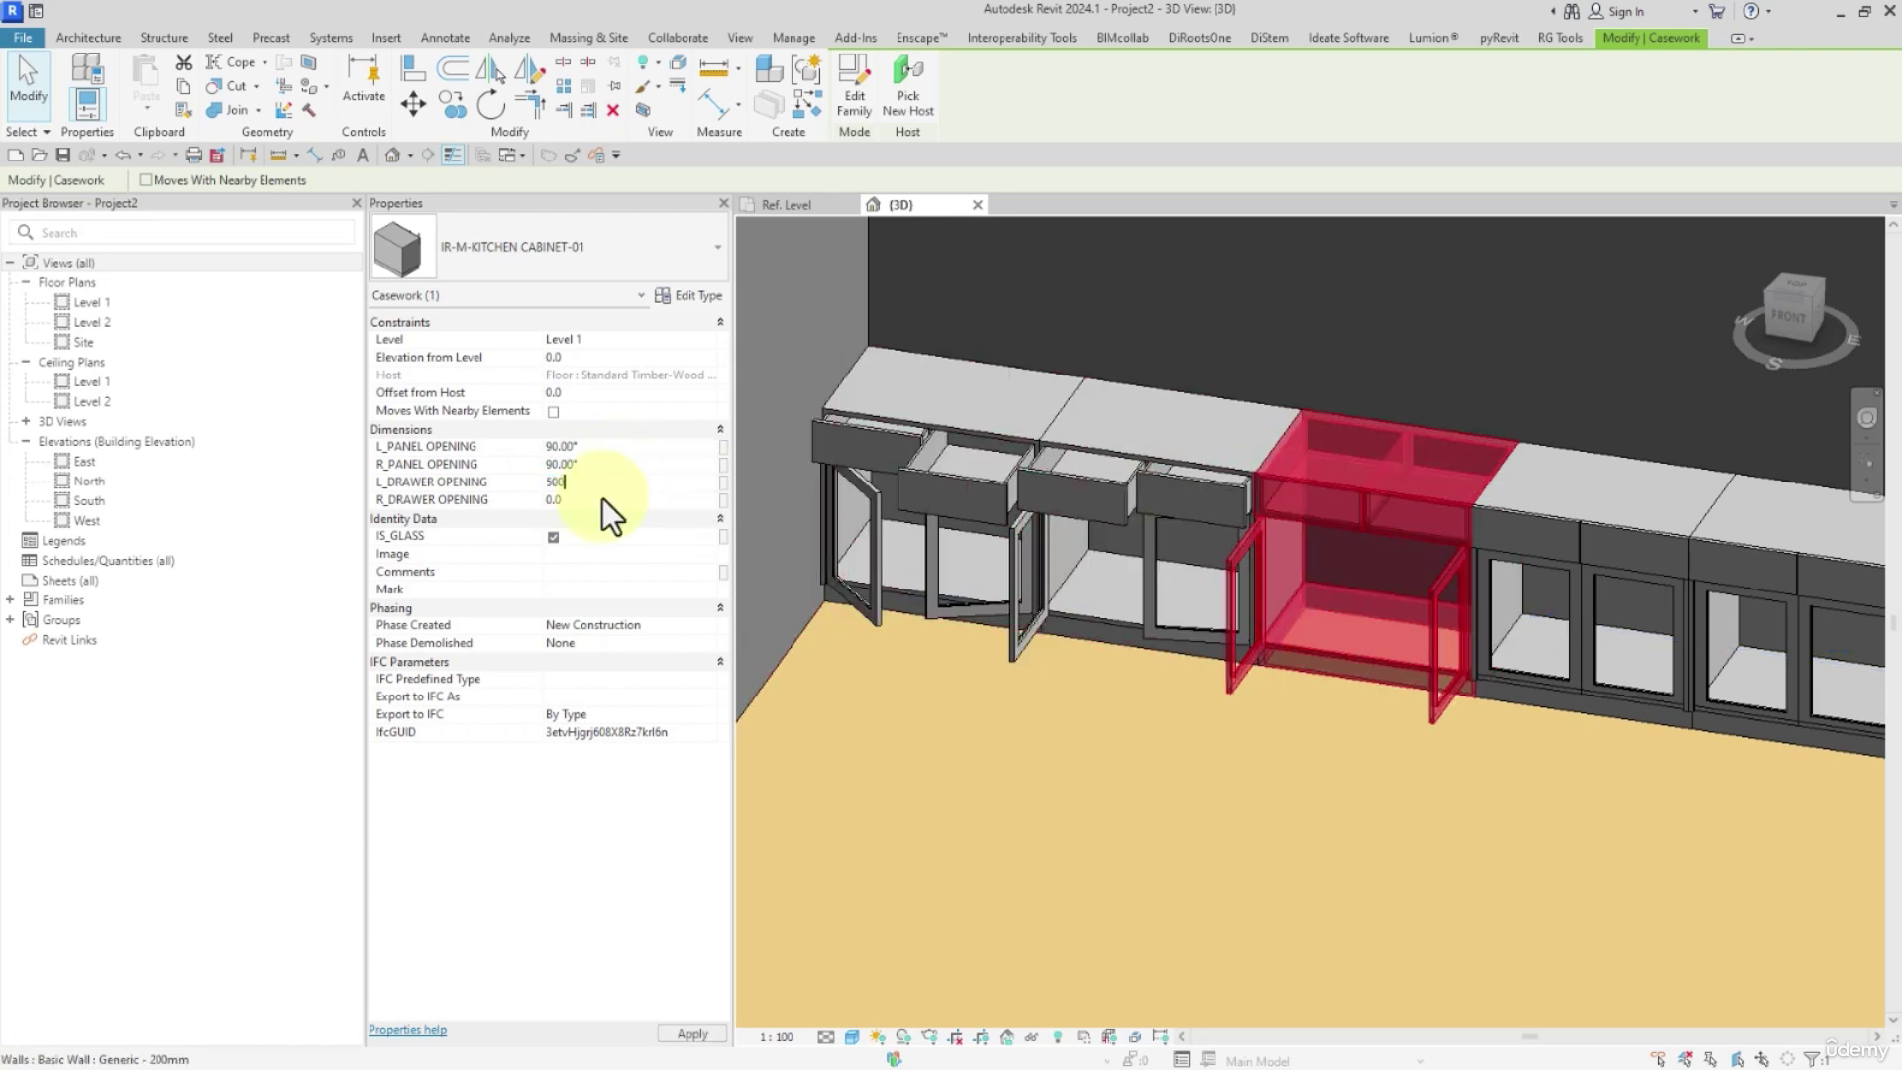
click(603, 497)
text(500)
For the fourth cabinet, set both panel openings to 45°, L_DRAWER OPENING to 250 and R_DRAWER OPENING to 50
middle_drag(1560, 626, 1297, 653)
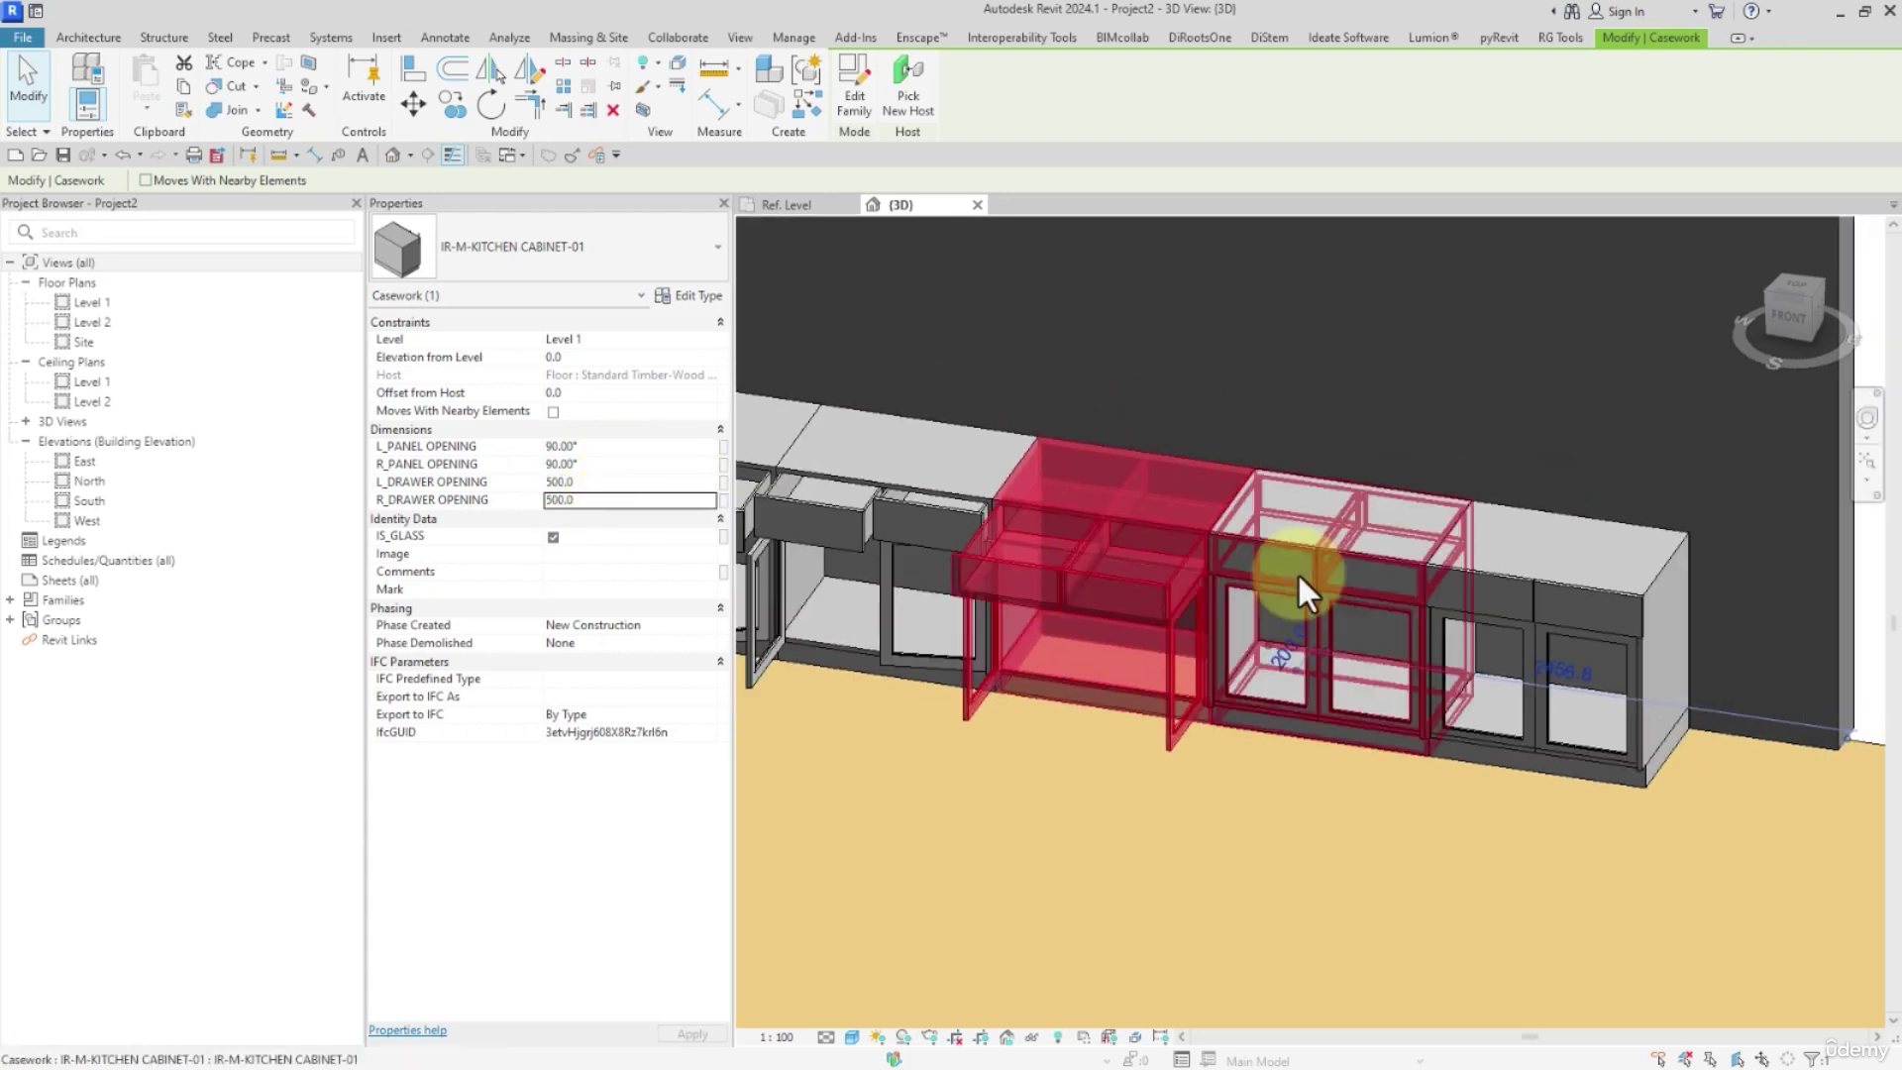
click(1298, 573)
click(595, 450)
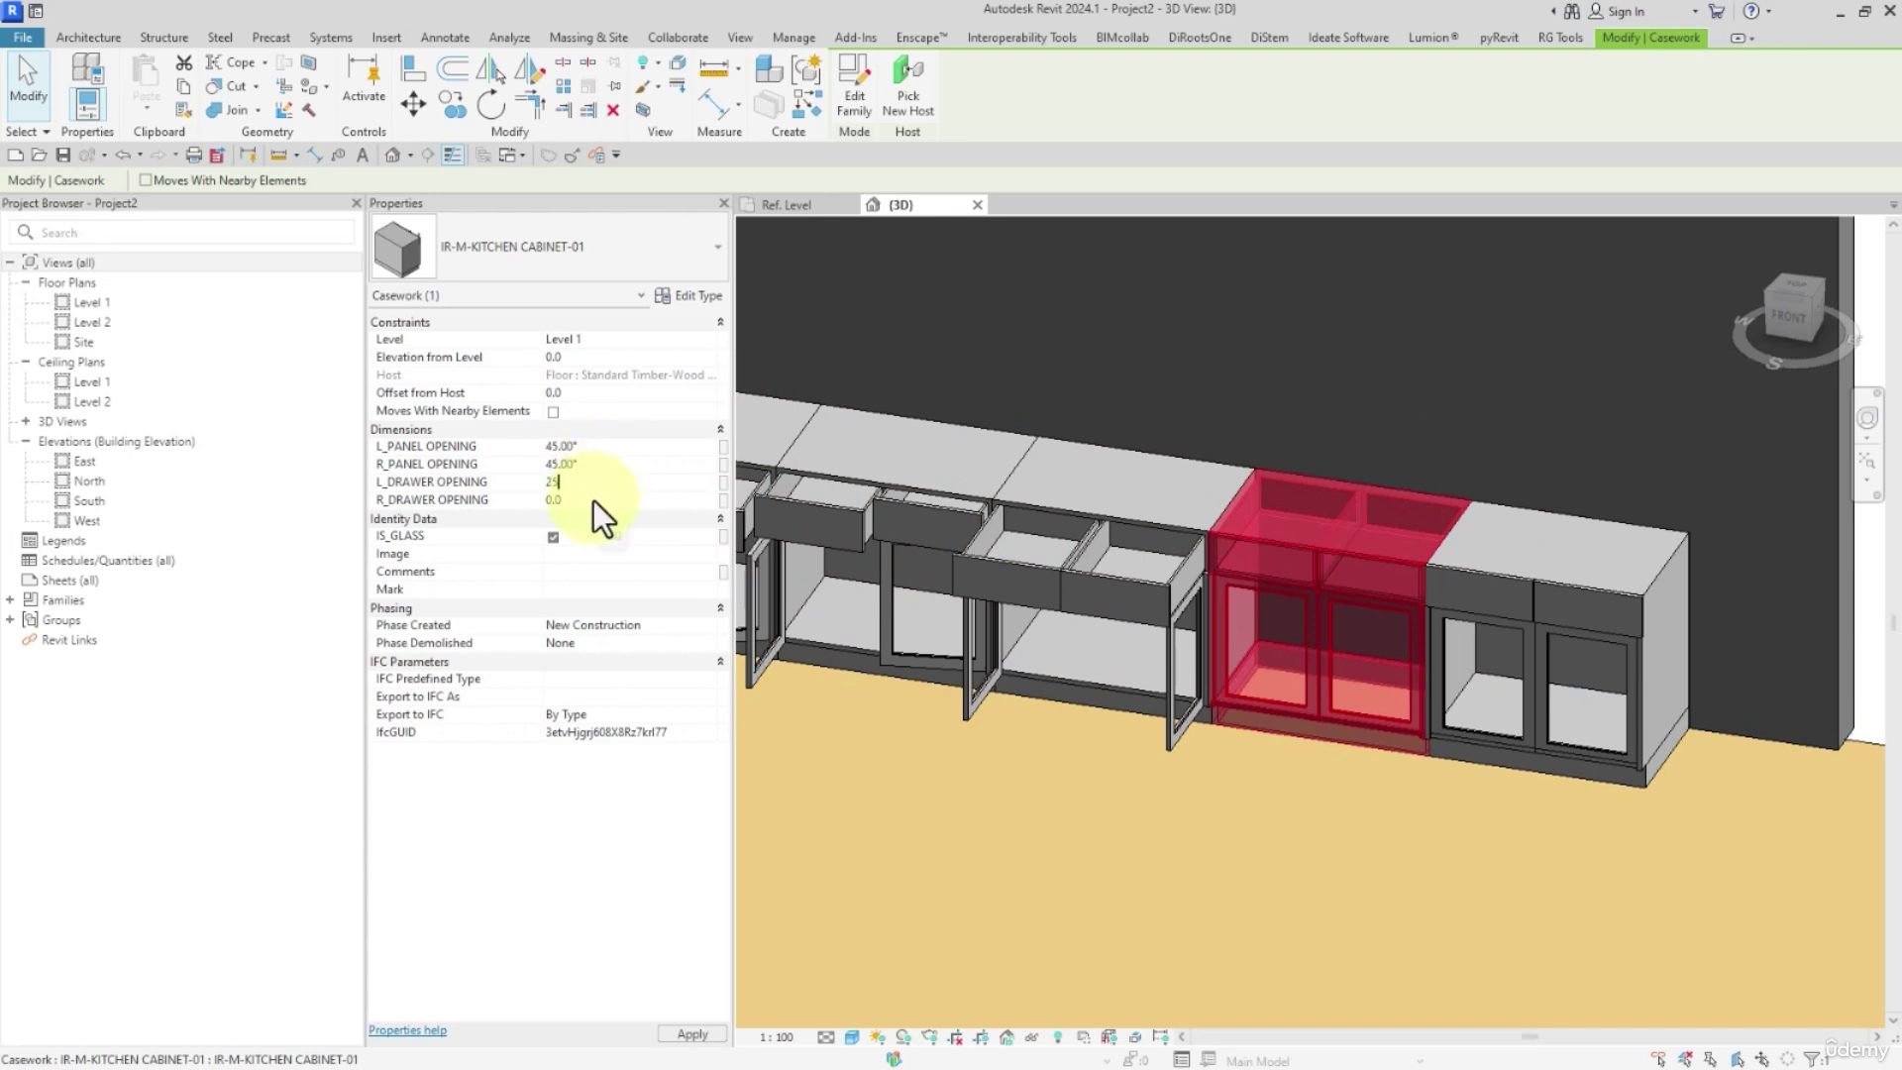
click(666, 497)
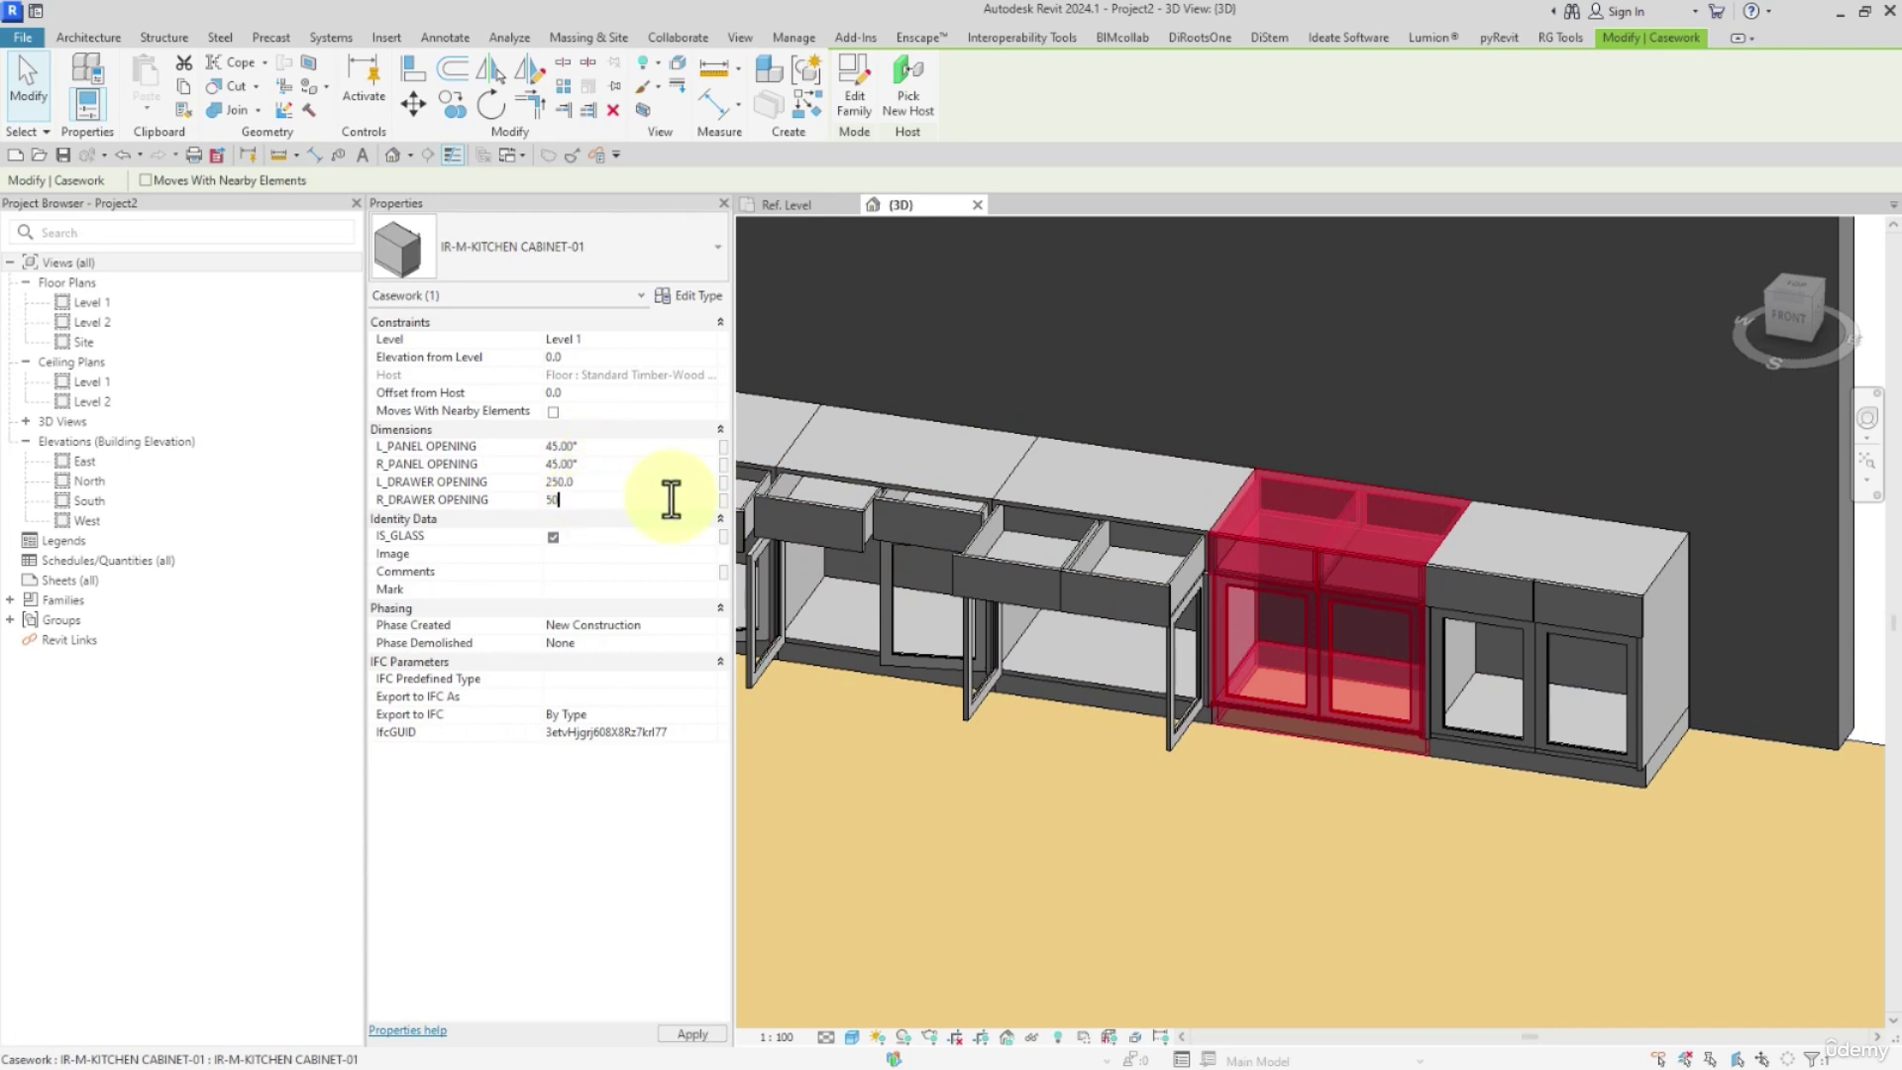
text(50)
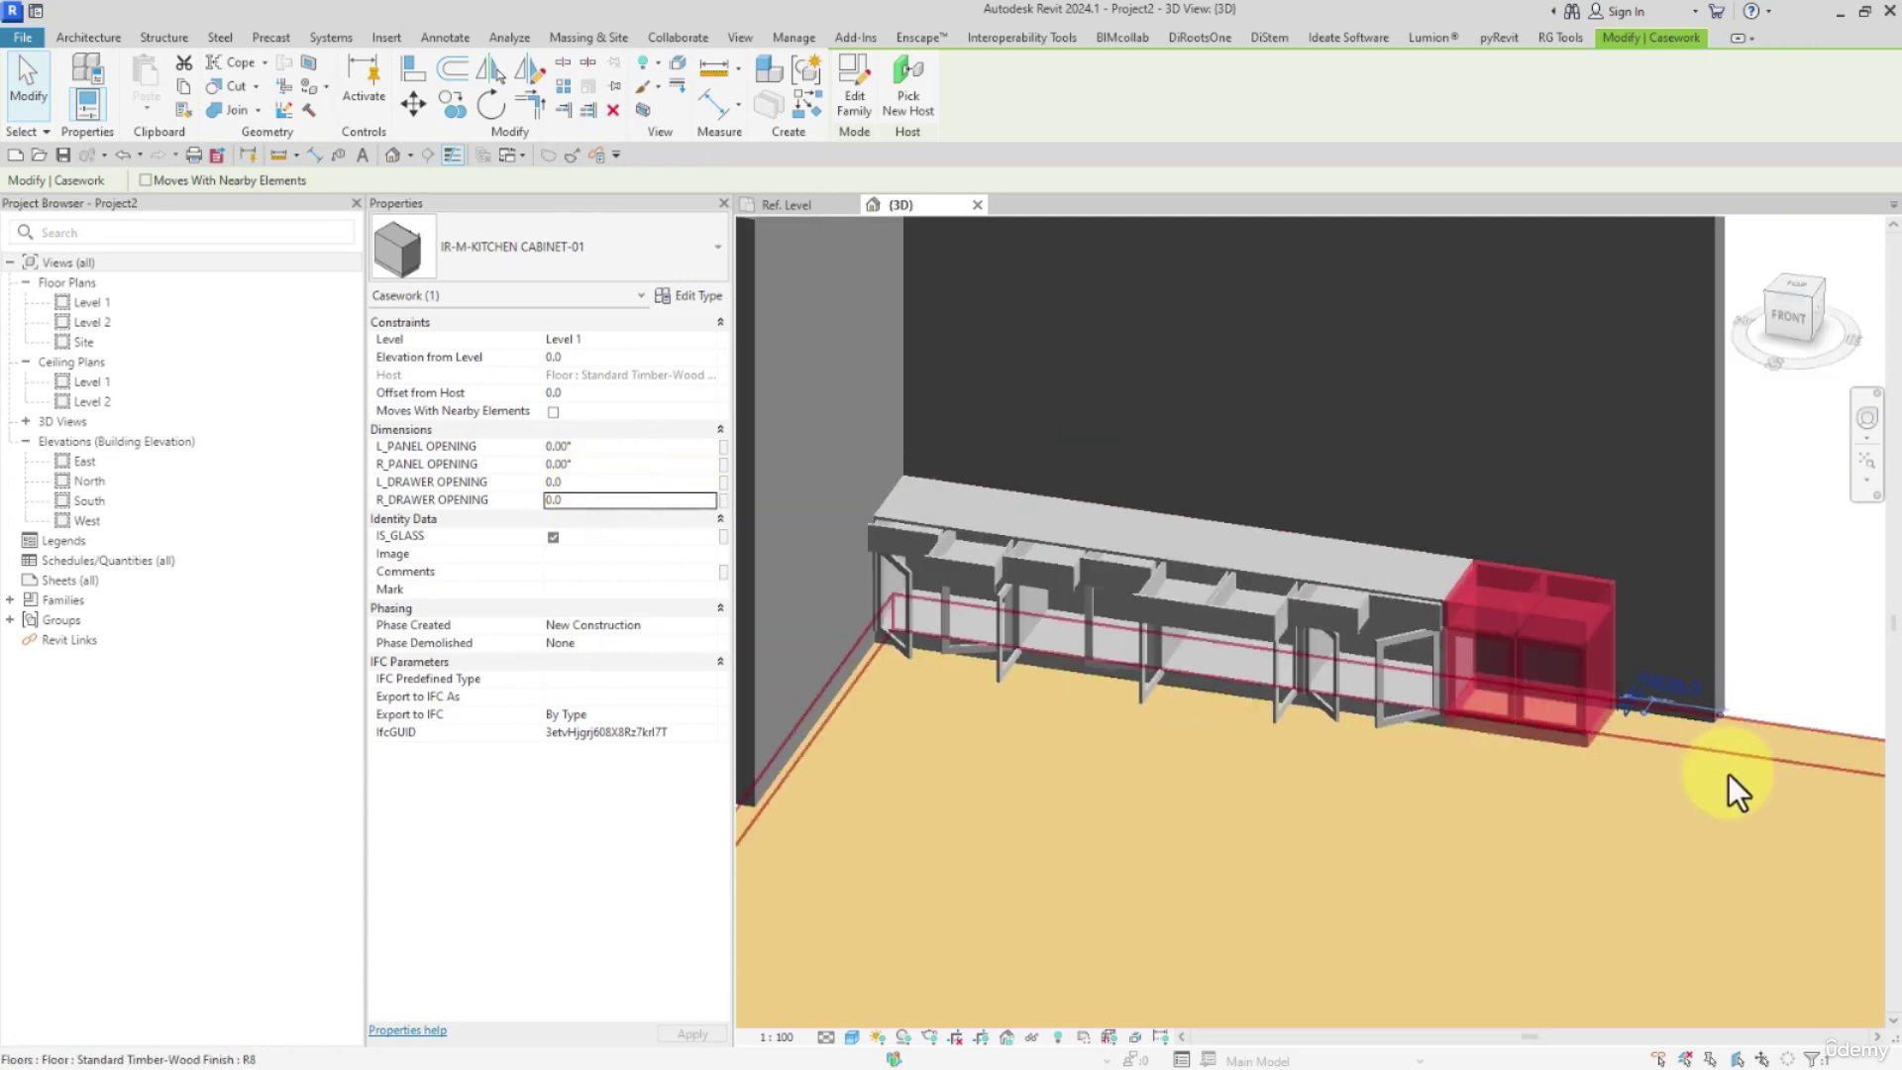
Deselect the cabinet, show the whole row in 3D, and start the Enscape live rendering in a maximized window
key(Escape)
shift+middle_drag(1470, 666, 1191, 700)
scroll(1042, 642, up, 3)
shift+middle_drag(1042, 643, 1086, 682)
scroll(1105, 734, down, 1)
scroll(1496, 765, down, 1)
shift+middle_drag(1447, 604, 1538, 666)
click(909, 36)
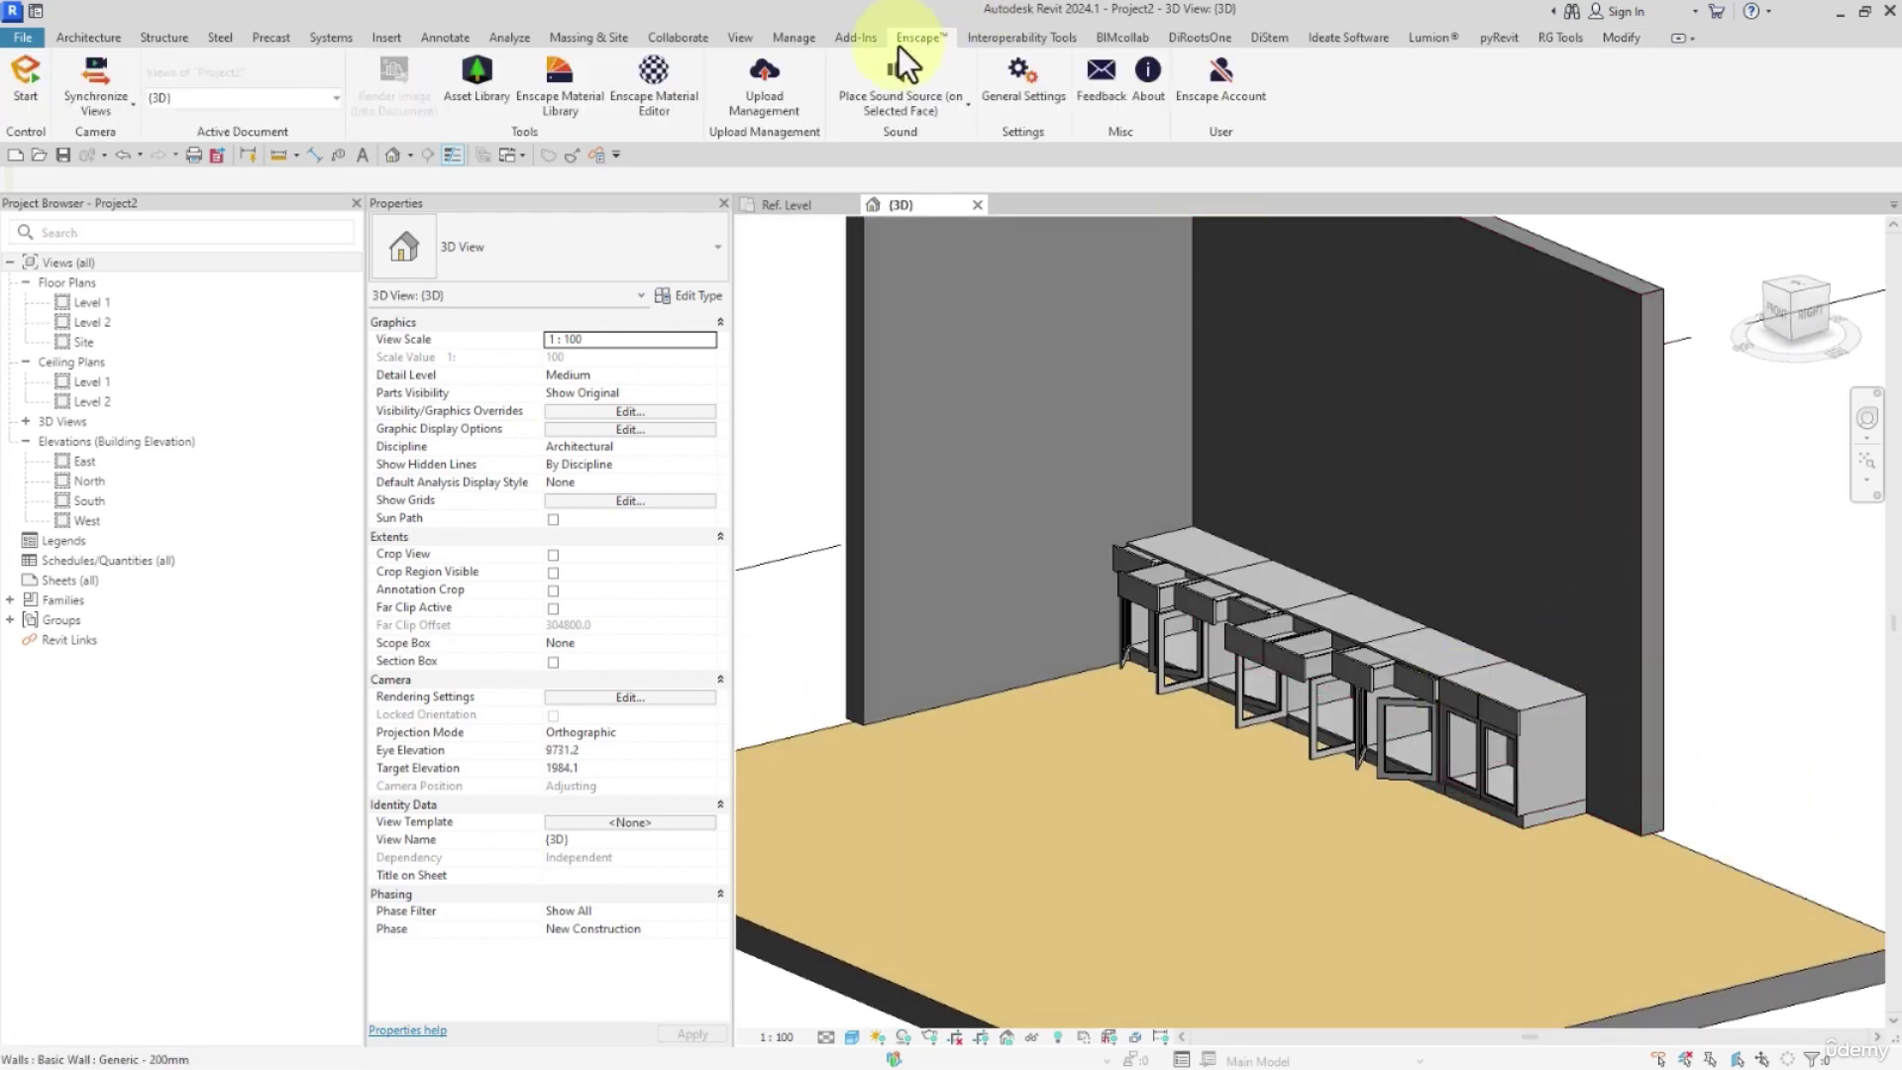
click(30, 77)
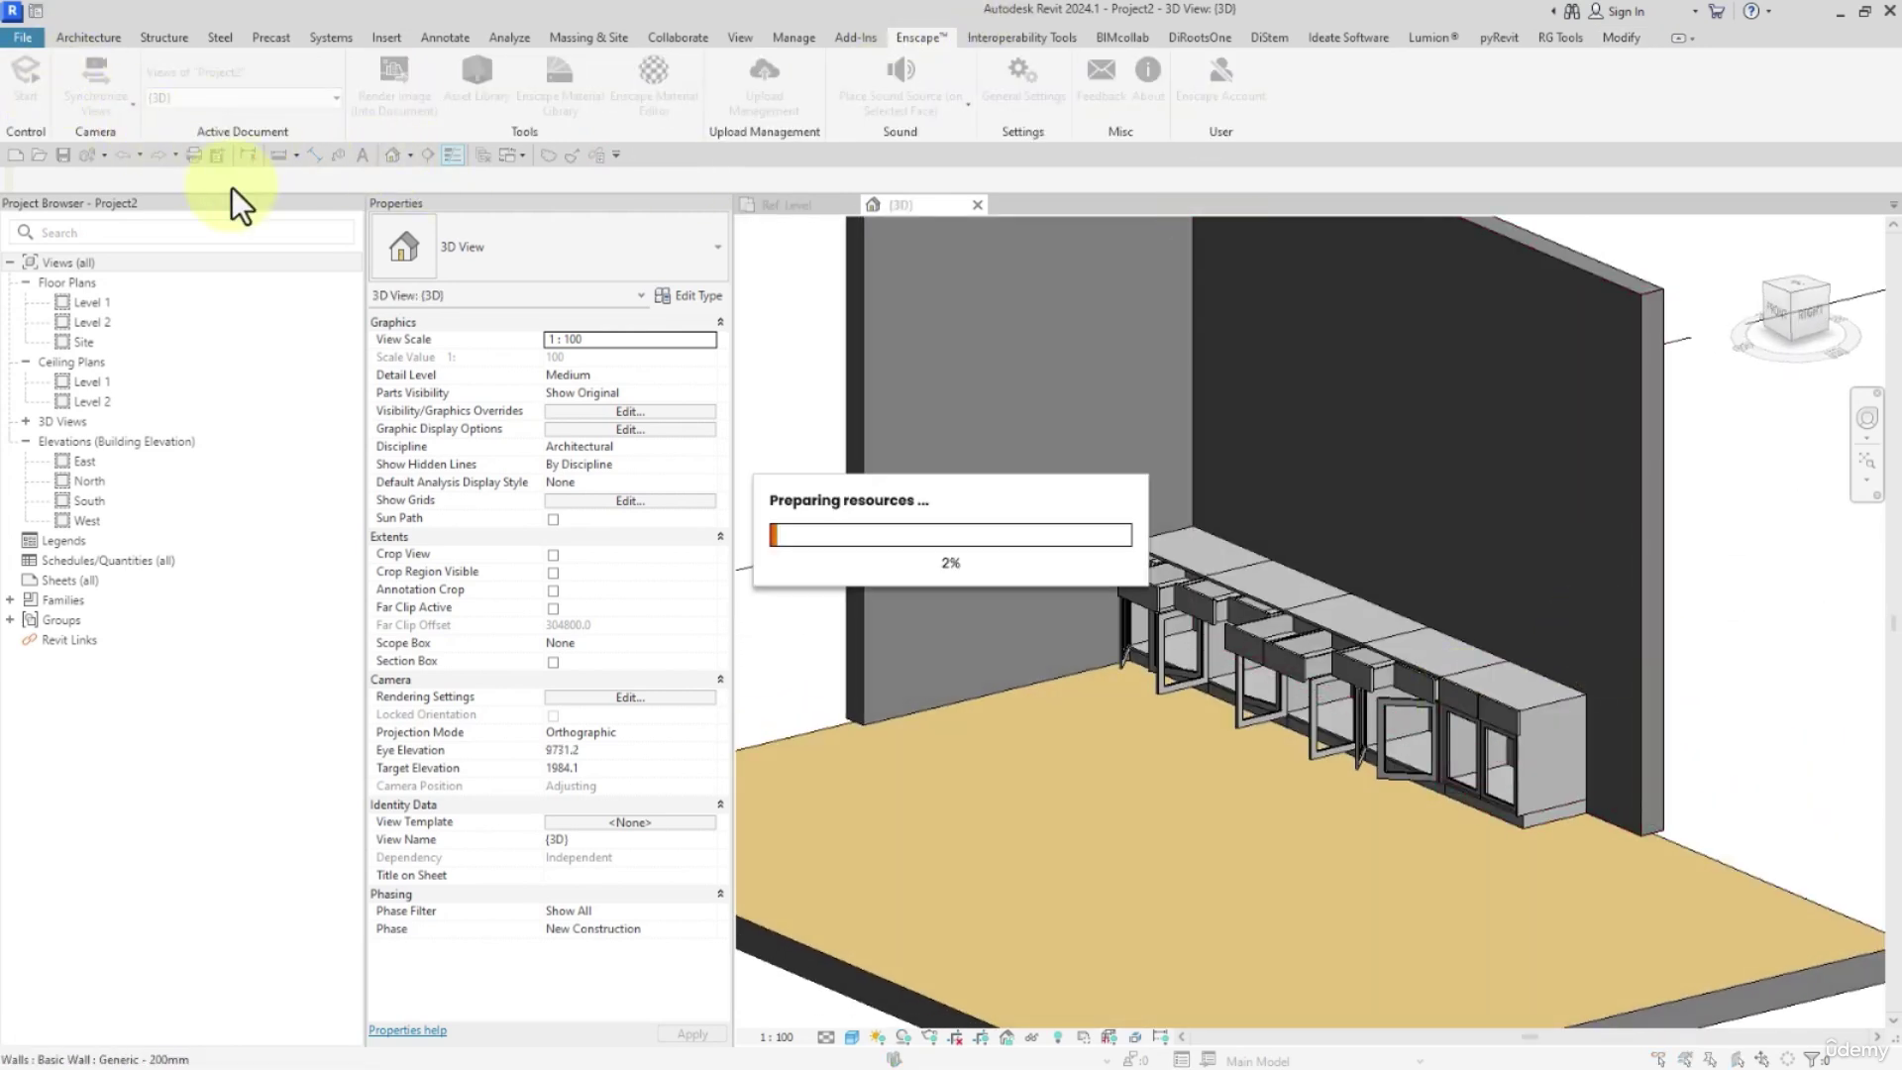
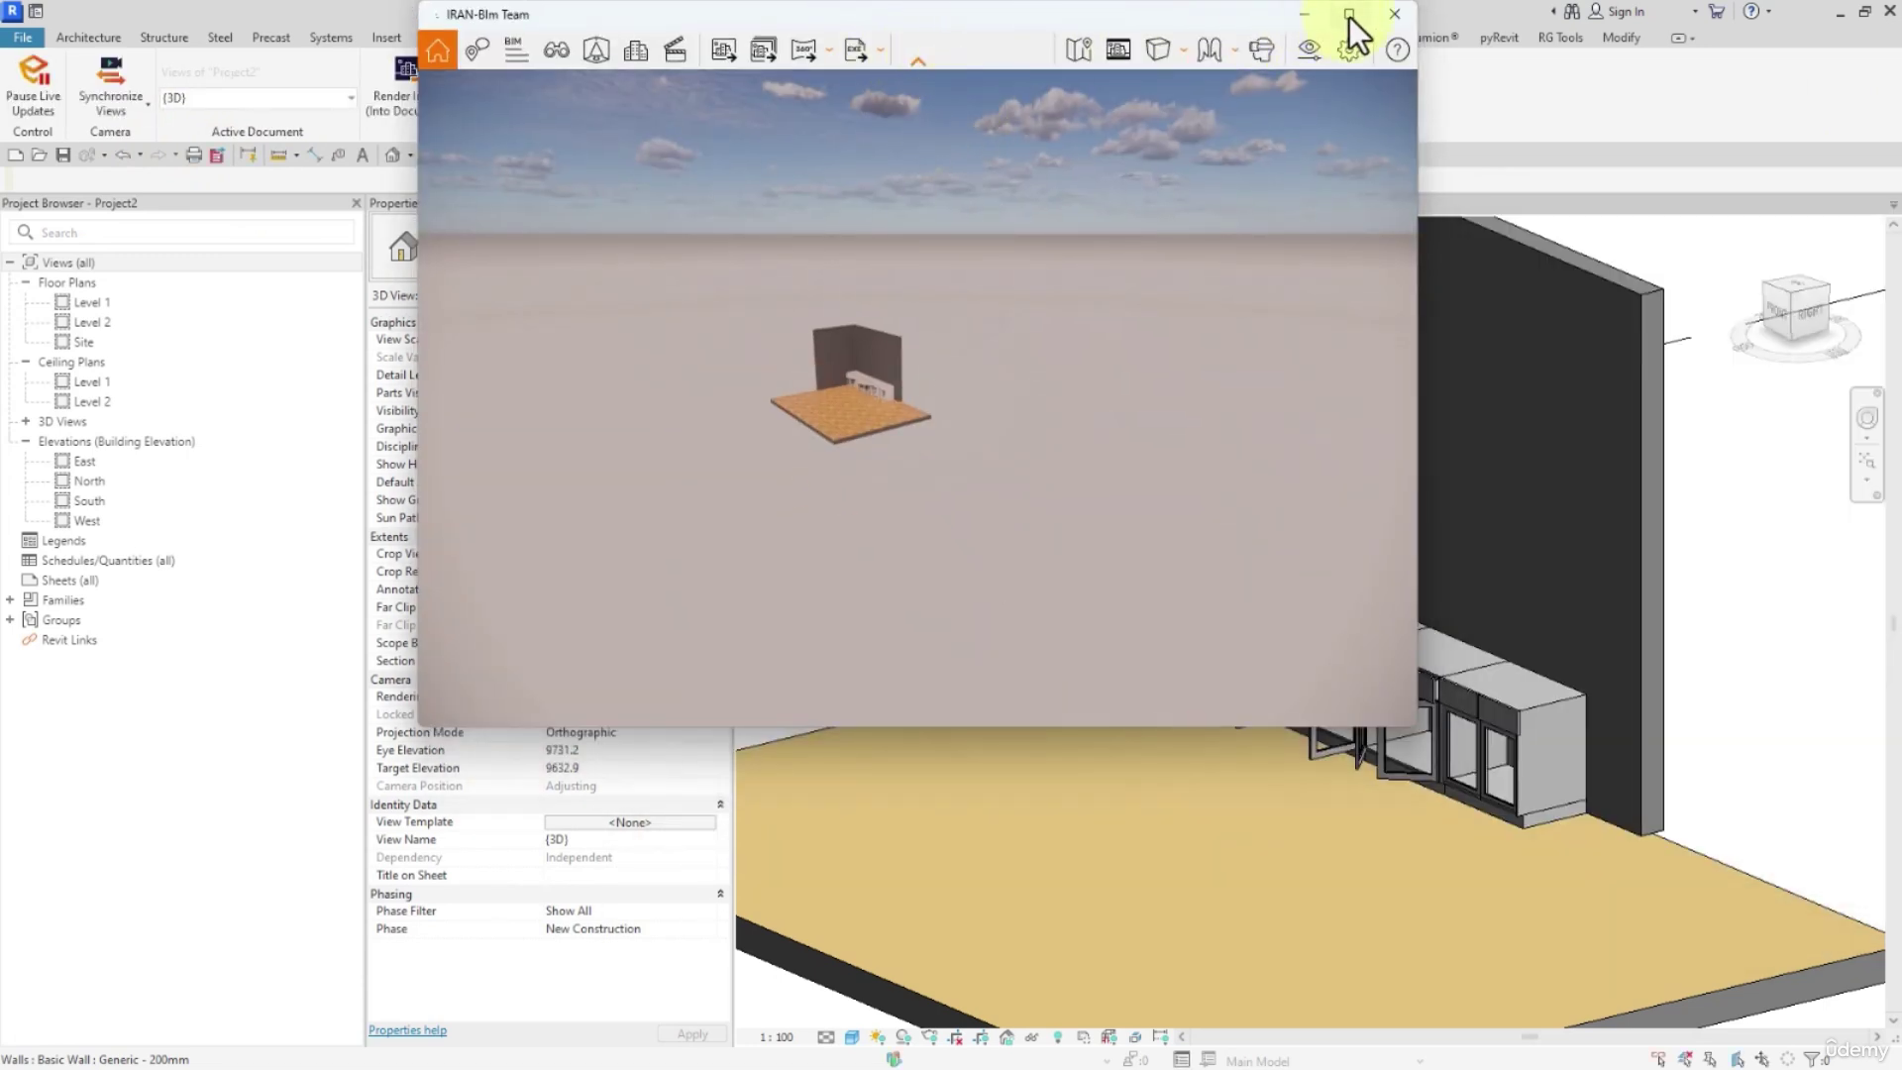
click(1350, 16)
Examine the open doors and drawers of the cabinet row in the Enscape rendering up close, and close the rendering
scroll(835, 636, up, 10)
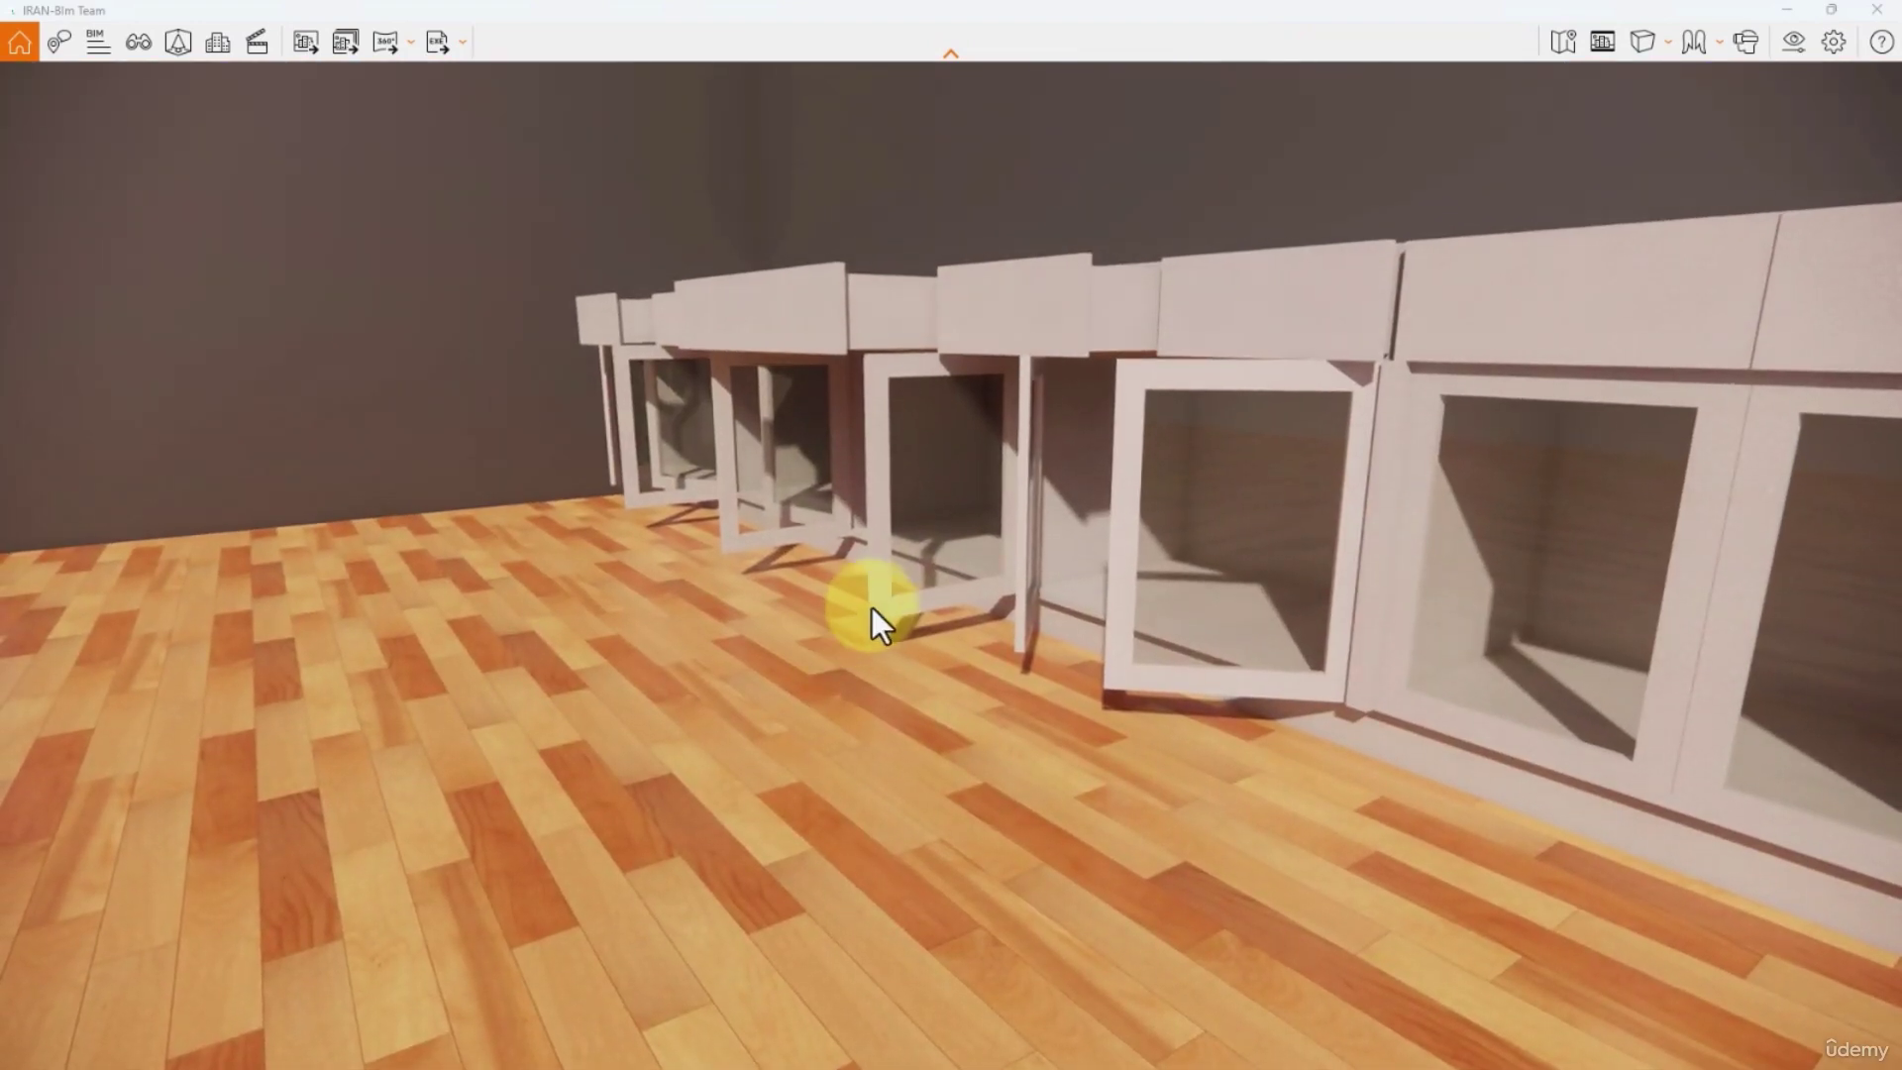
key(space)
mouse_move(906, 677)
mouse_down()
mouse_move(896, 697)
mouse_move(906, 678)
mouse_up()
middle_drag(907, 677, 1179, 640)
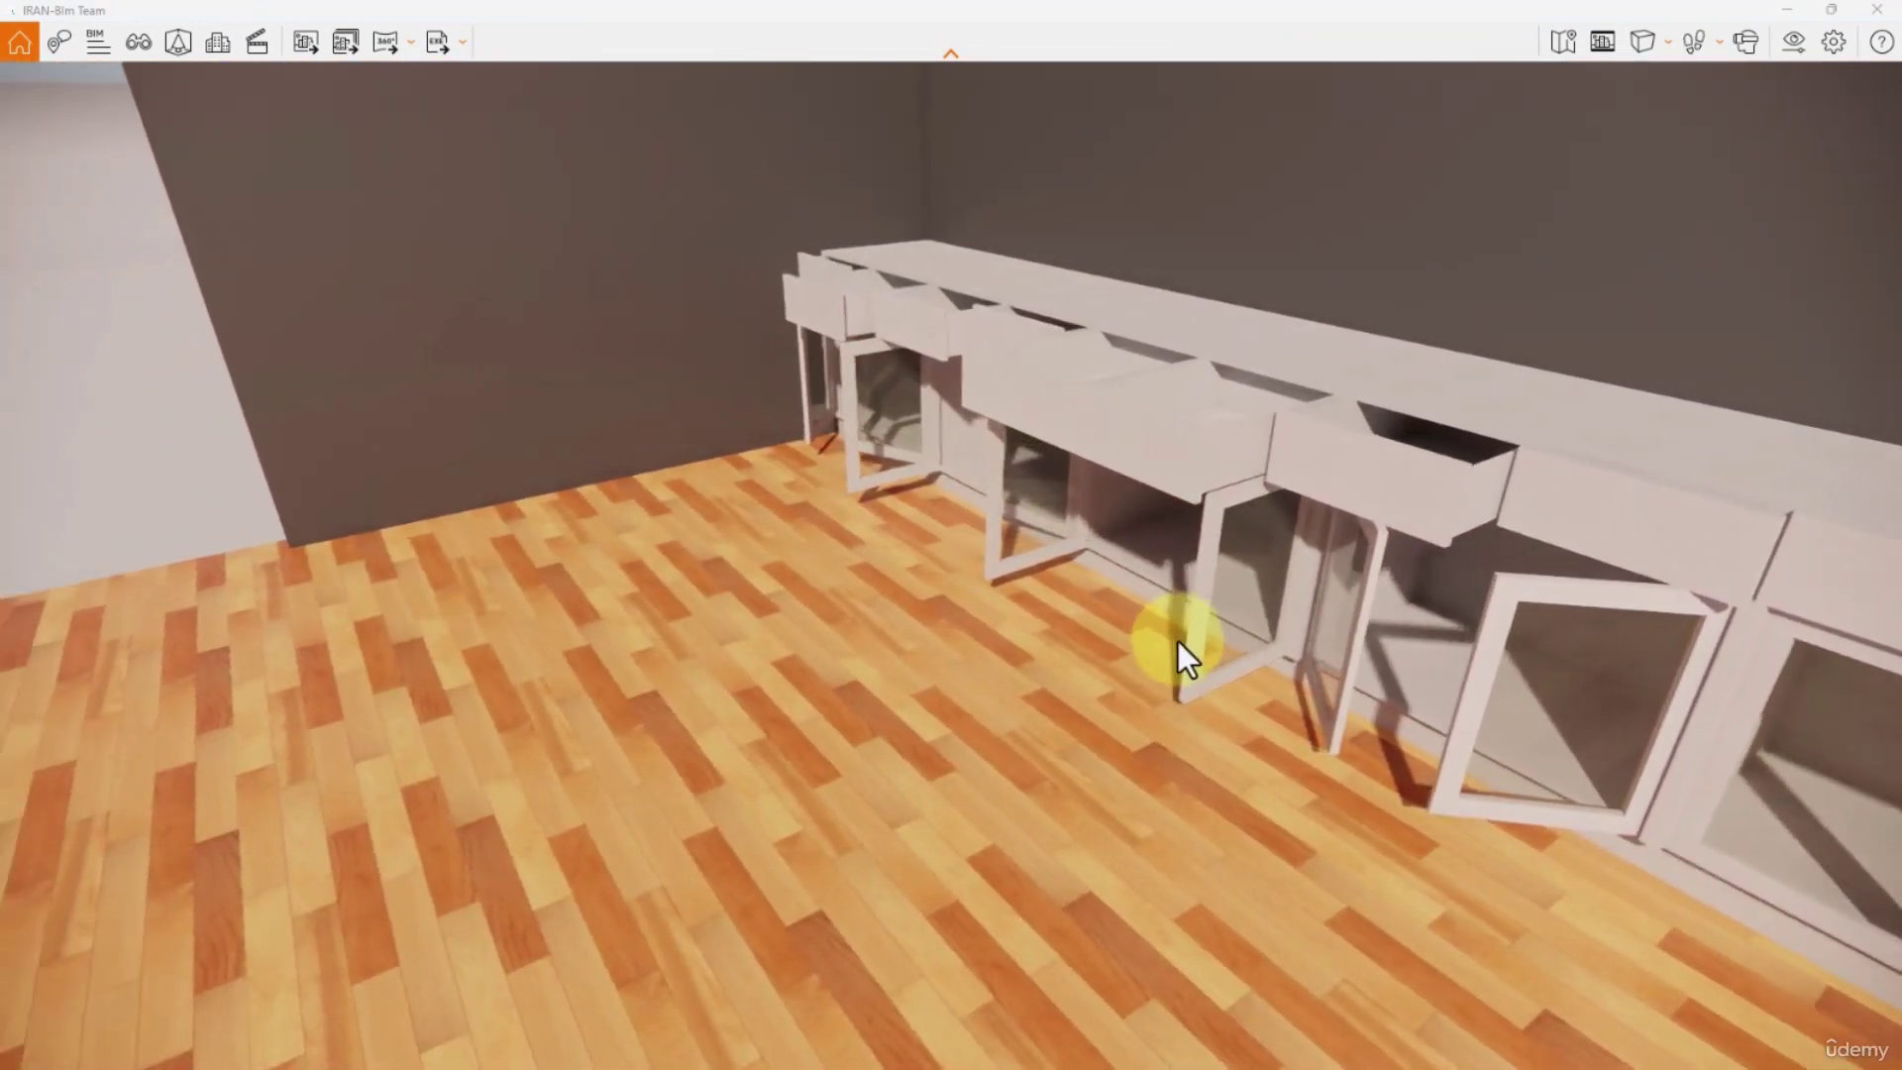
drag(1179, 640, 1250, 615)
scroll(1253, 616, up, 2)
key(w)
drag(1222, 767, 1113, 762)
key(a)
key(e)
key(q)
key(e)
key(w)
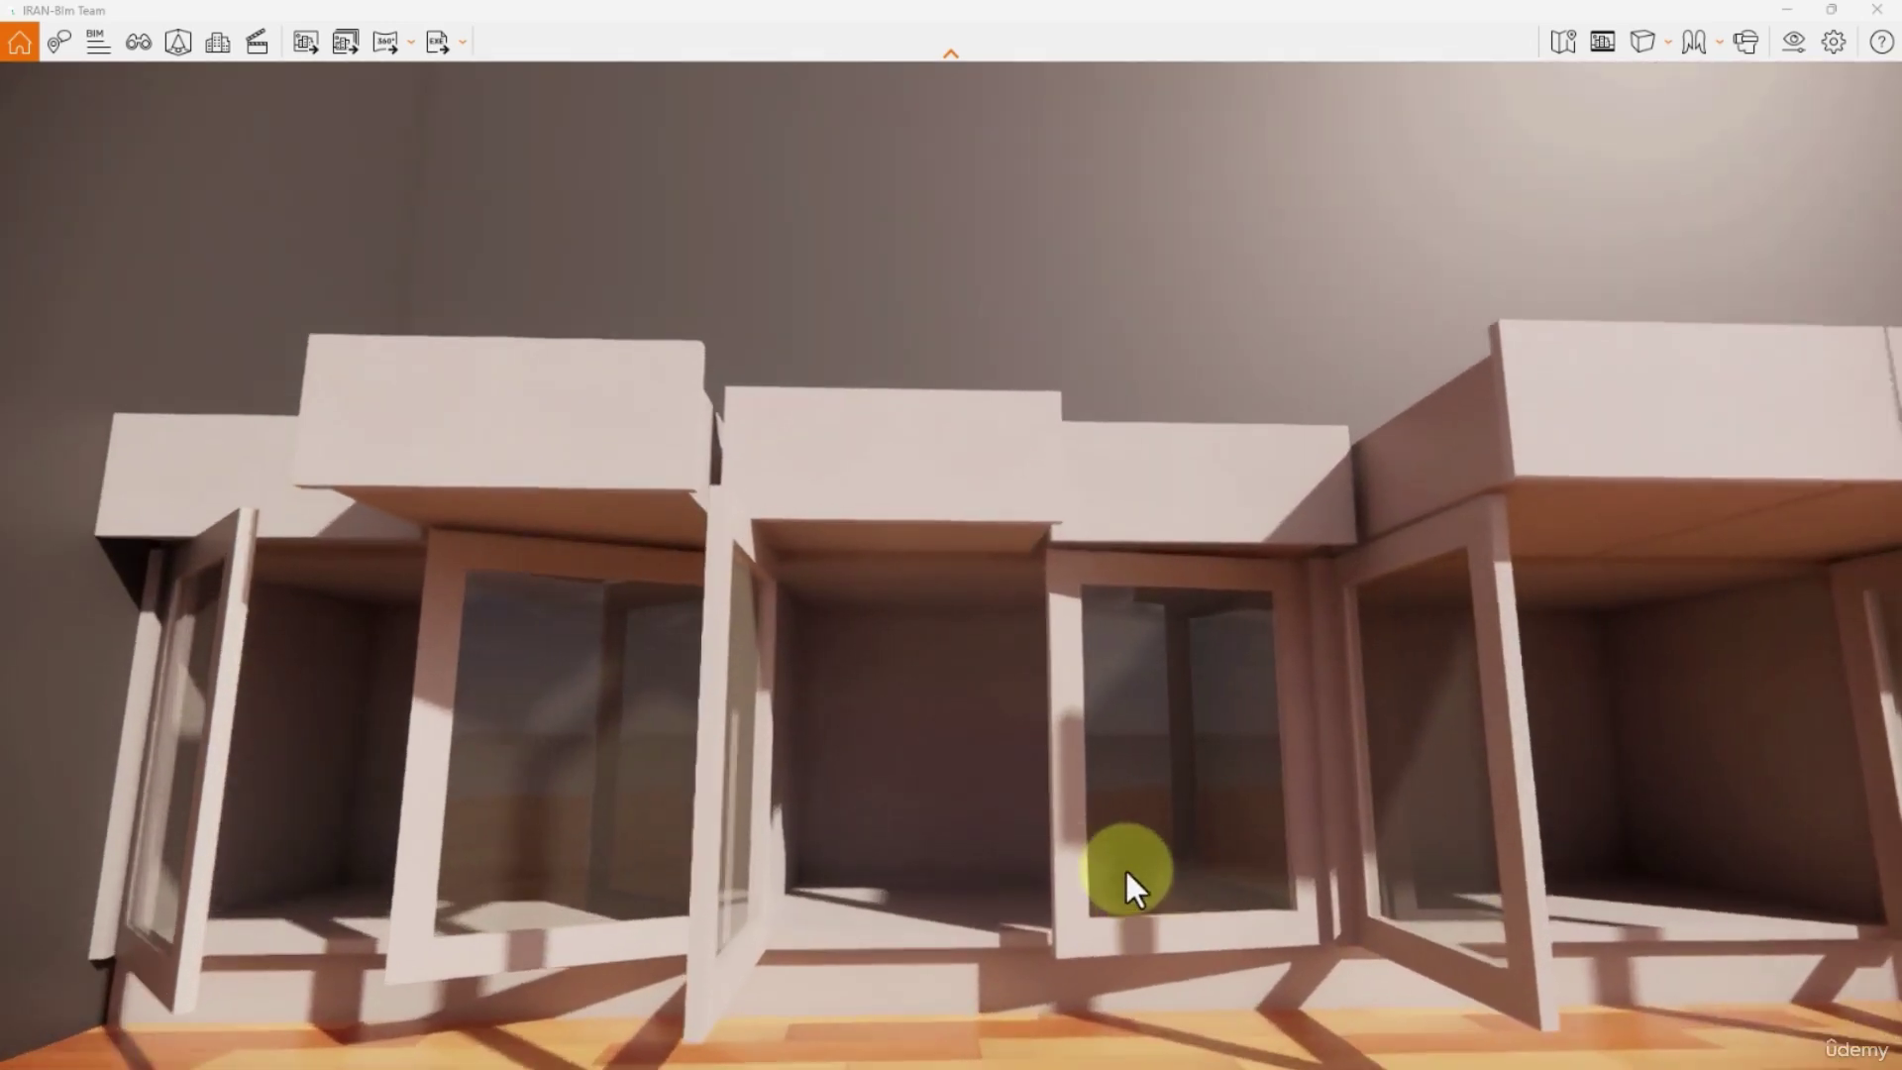
drag(1185, 688, 1098, 675)
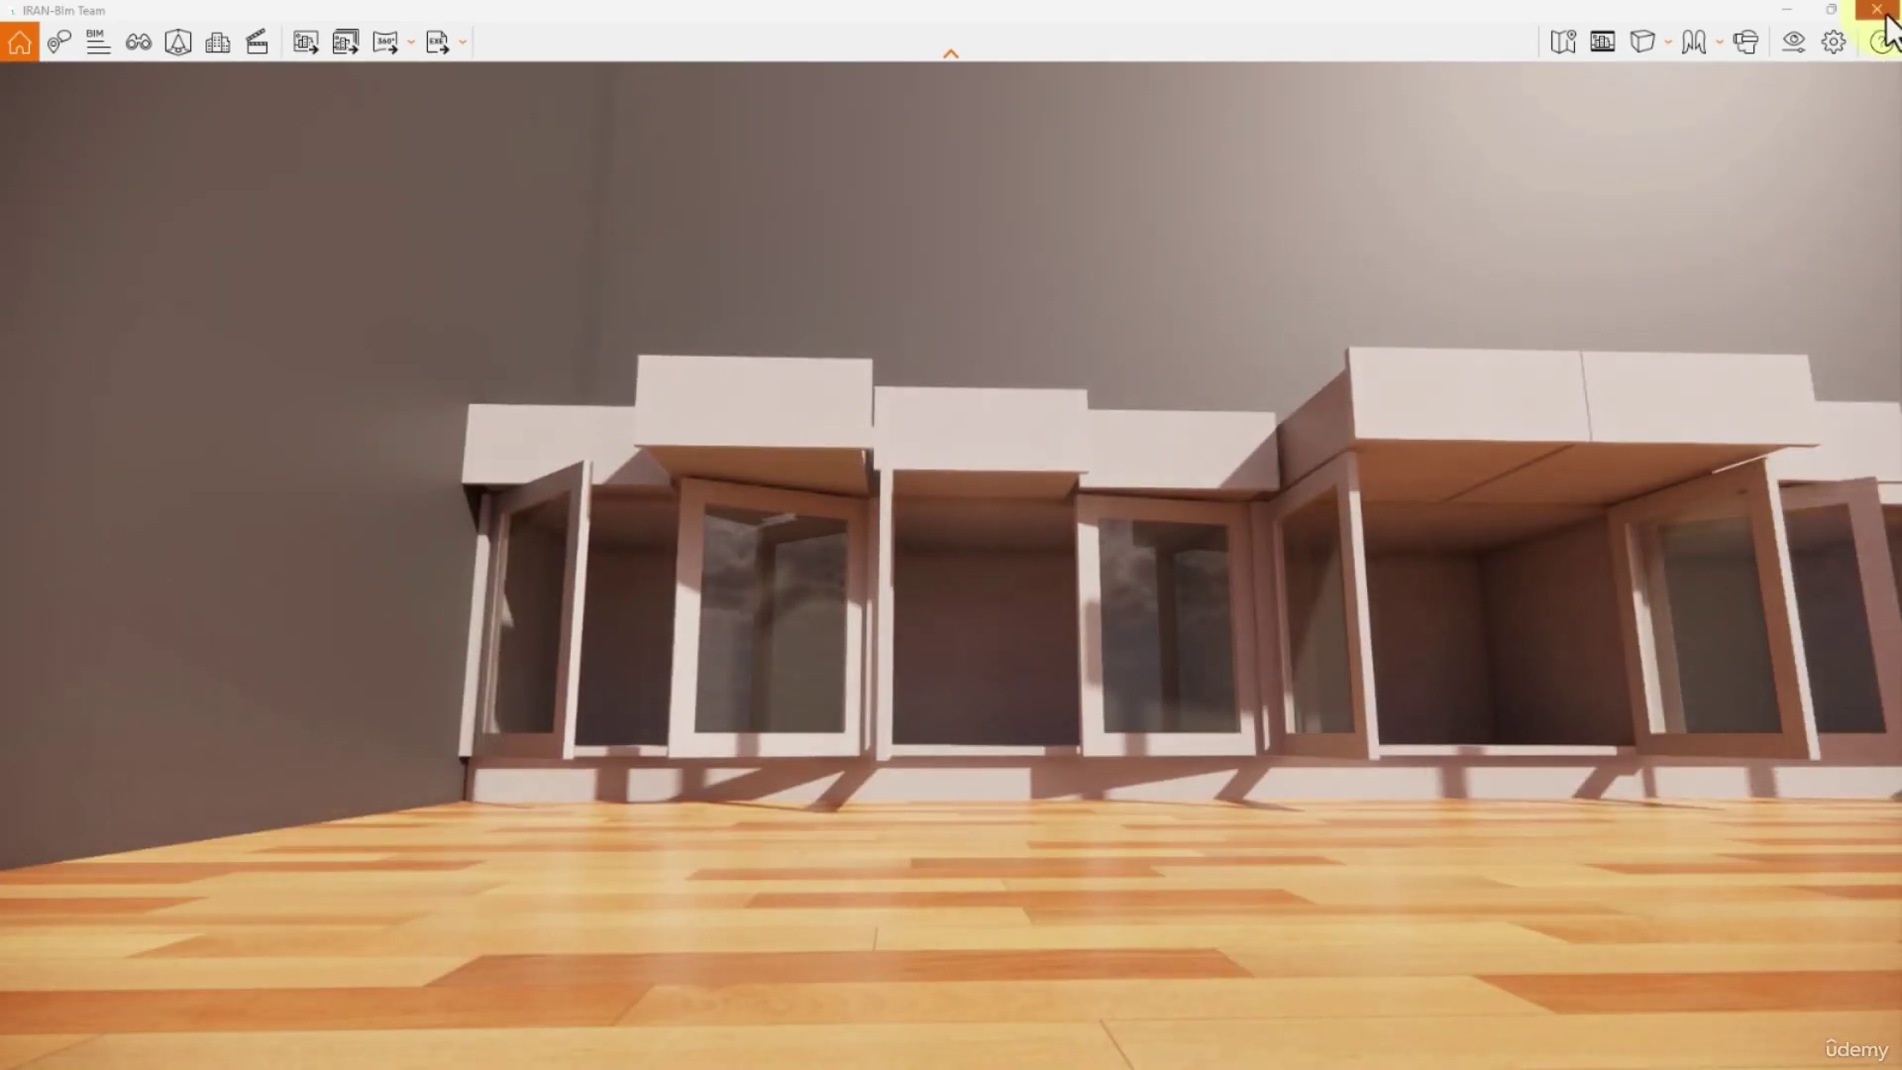
click(1879, 12)
Return to the cabinet family's Ref. Level plan and reset its temporary hide/isolate
shift+middle_drag(1330, 591, 1476, 664)
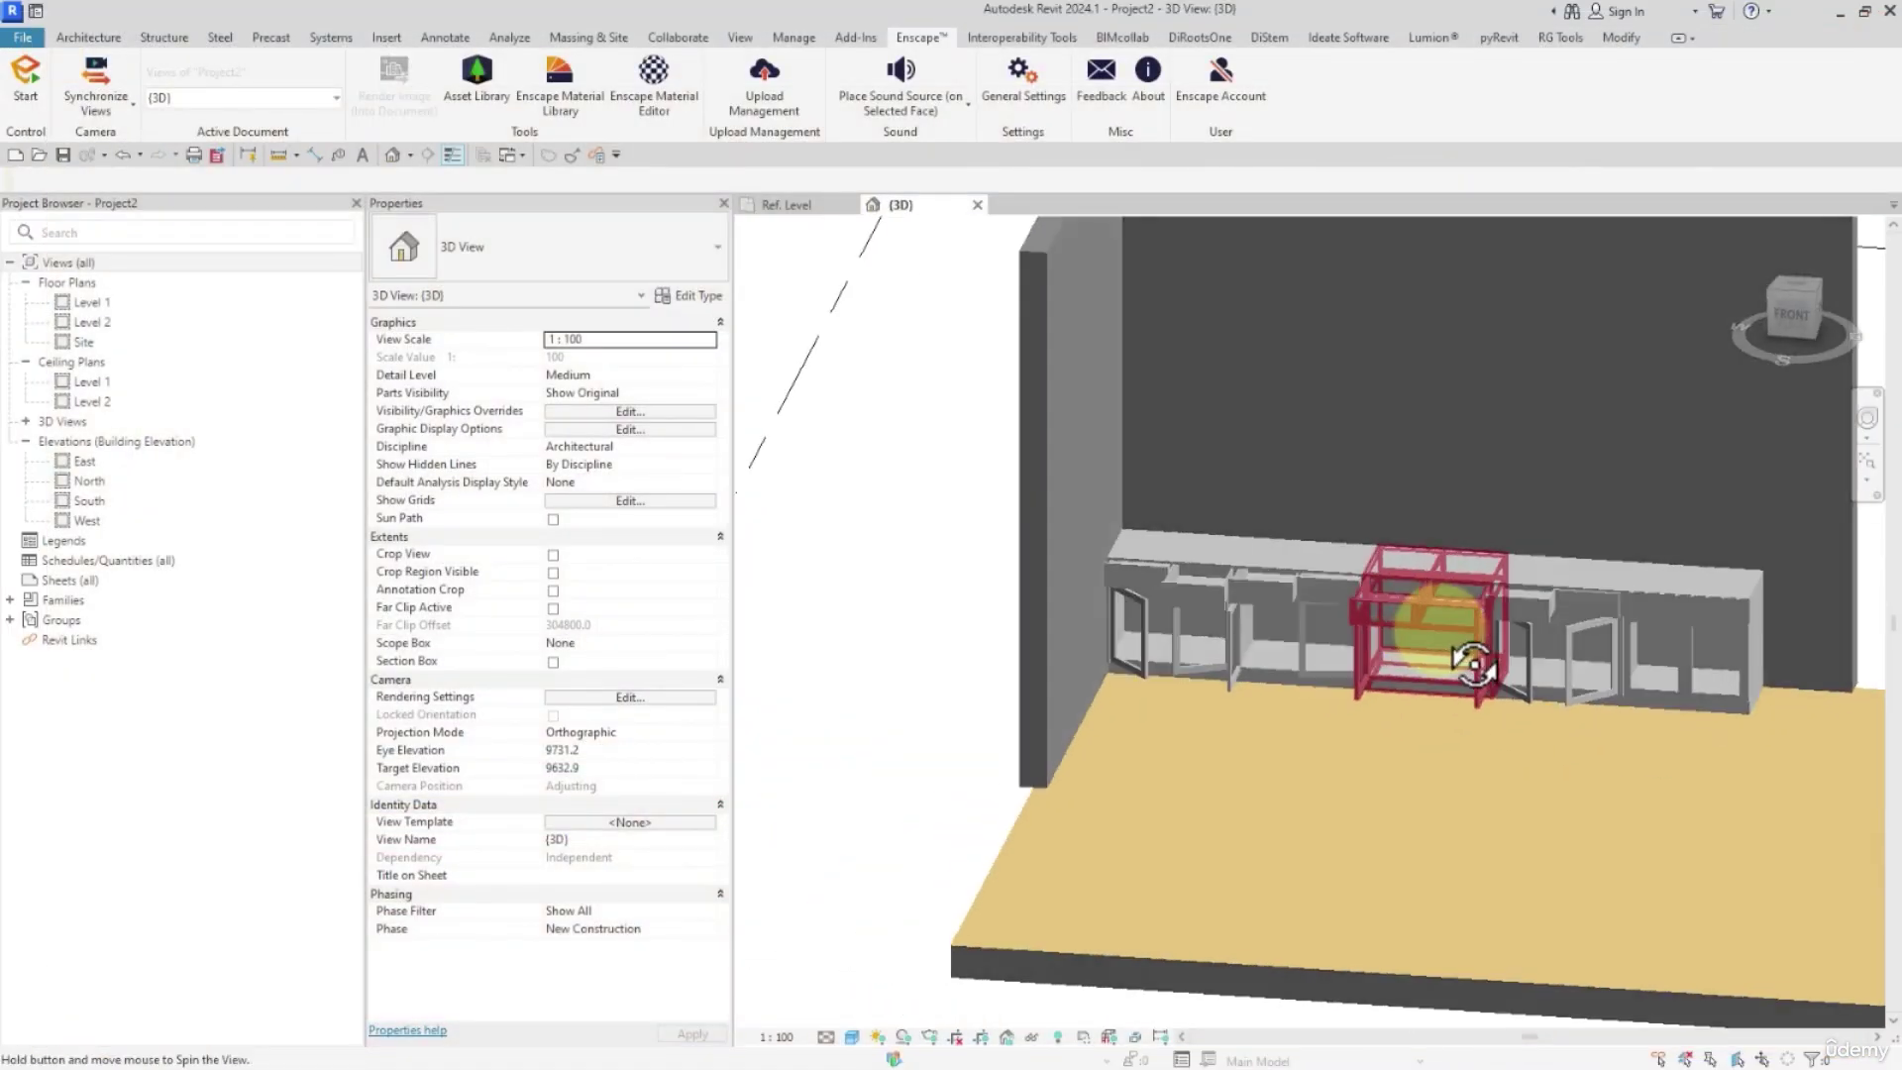
click(807, 205)
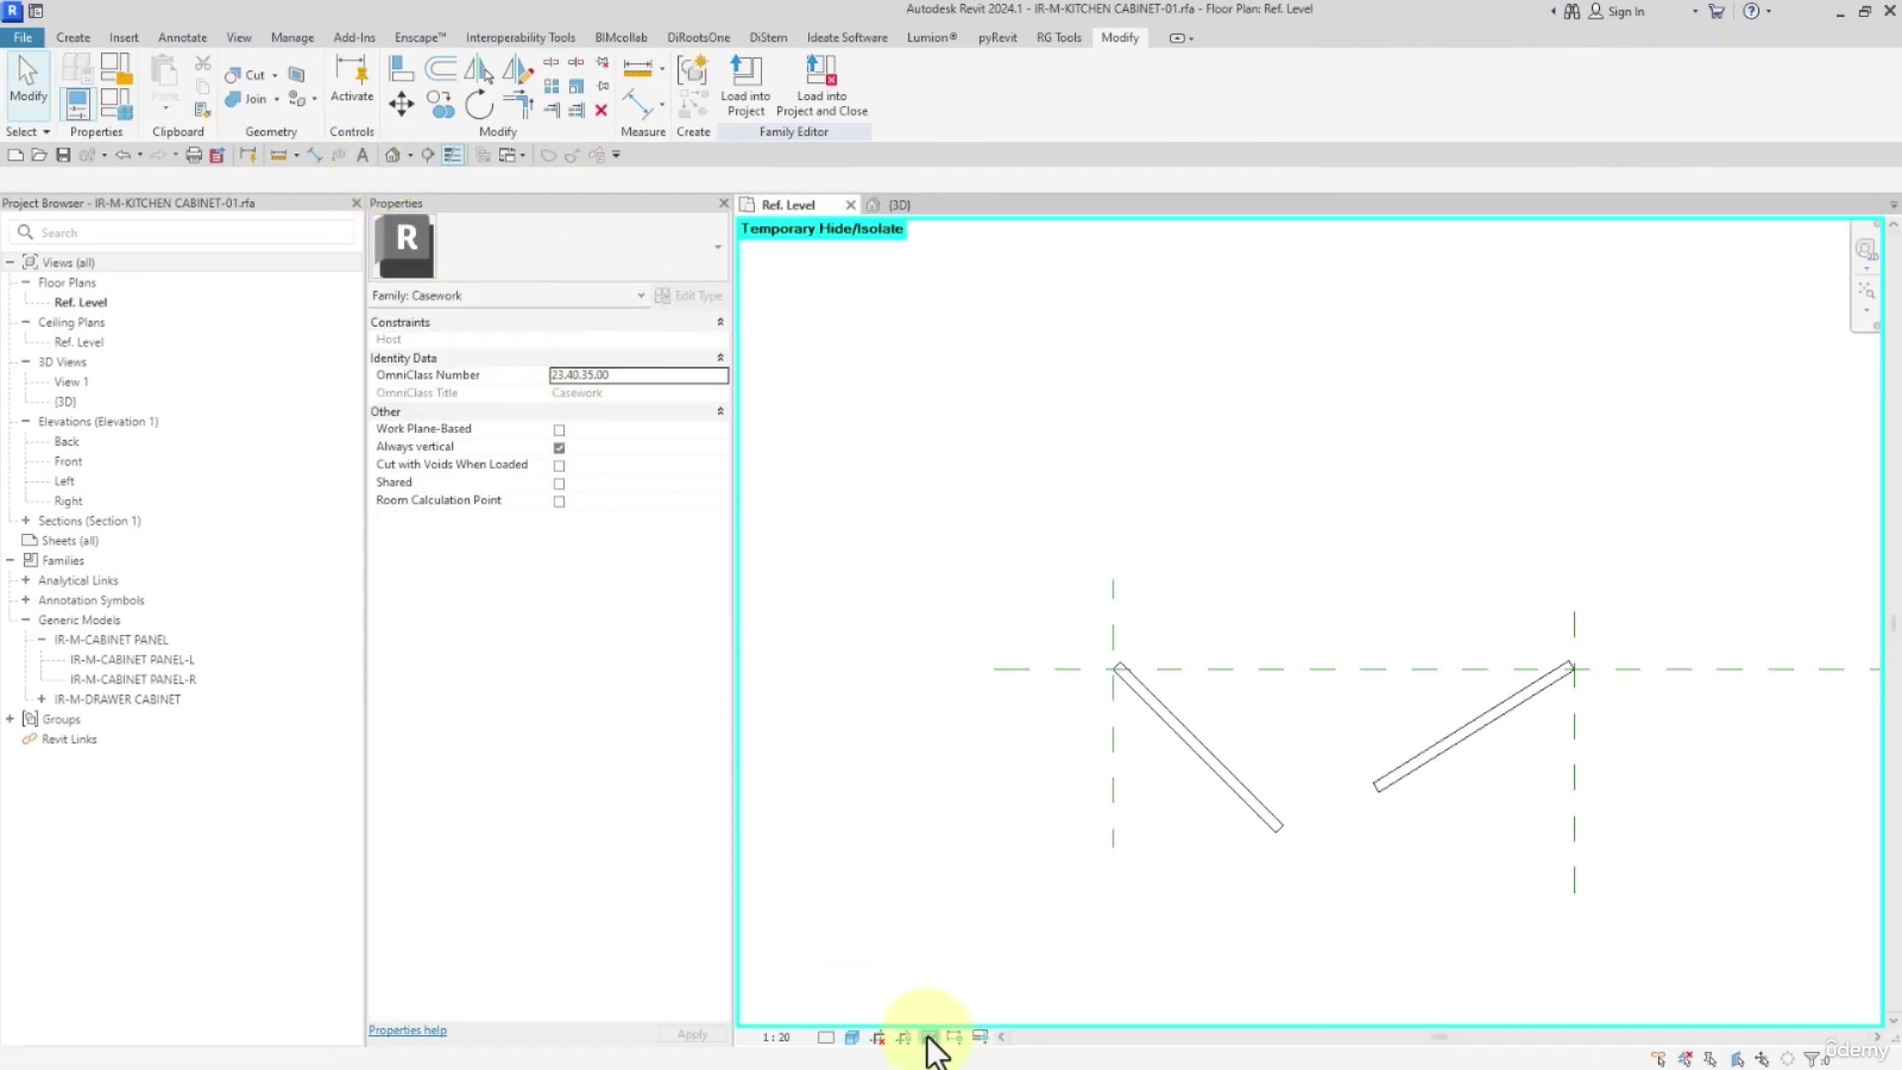
click(929, 1037)
click(956, 1015)
Open the cabinet family's default 3D view and turn preview visibility off
click(396, 159)
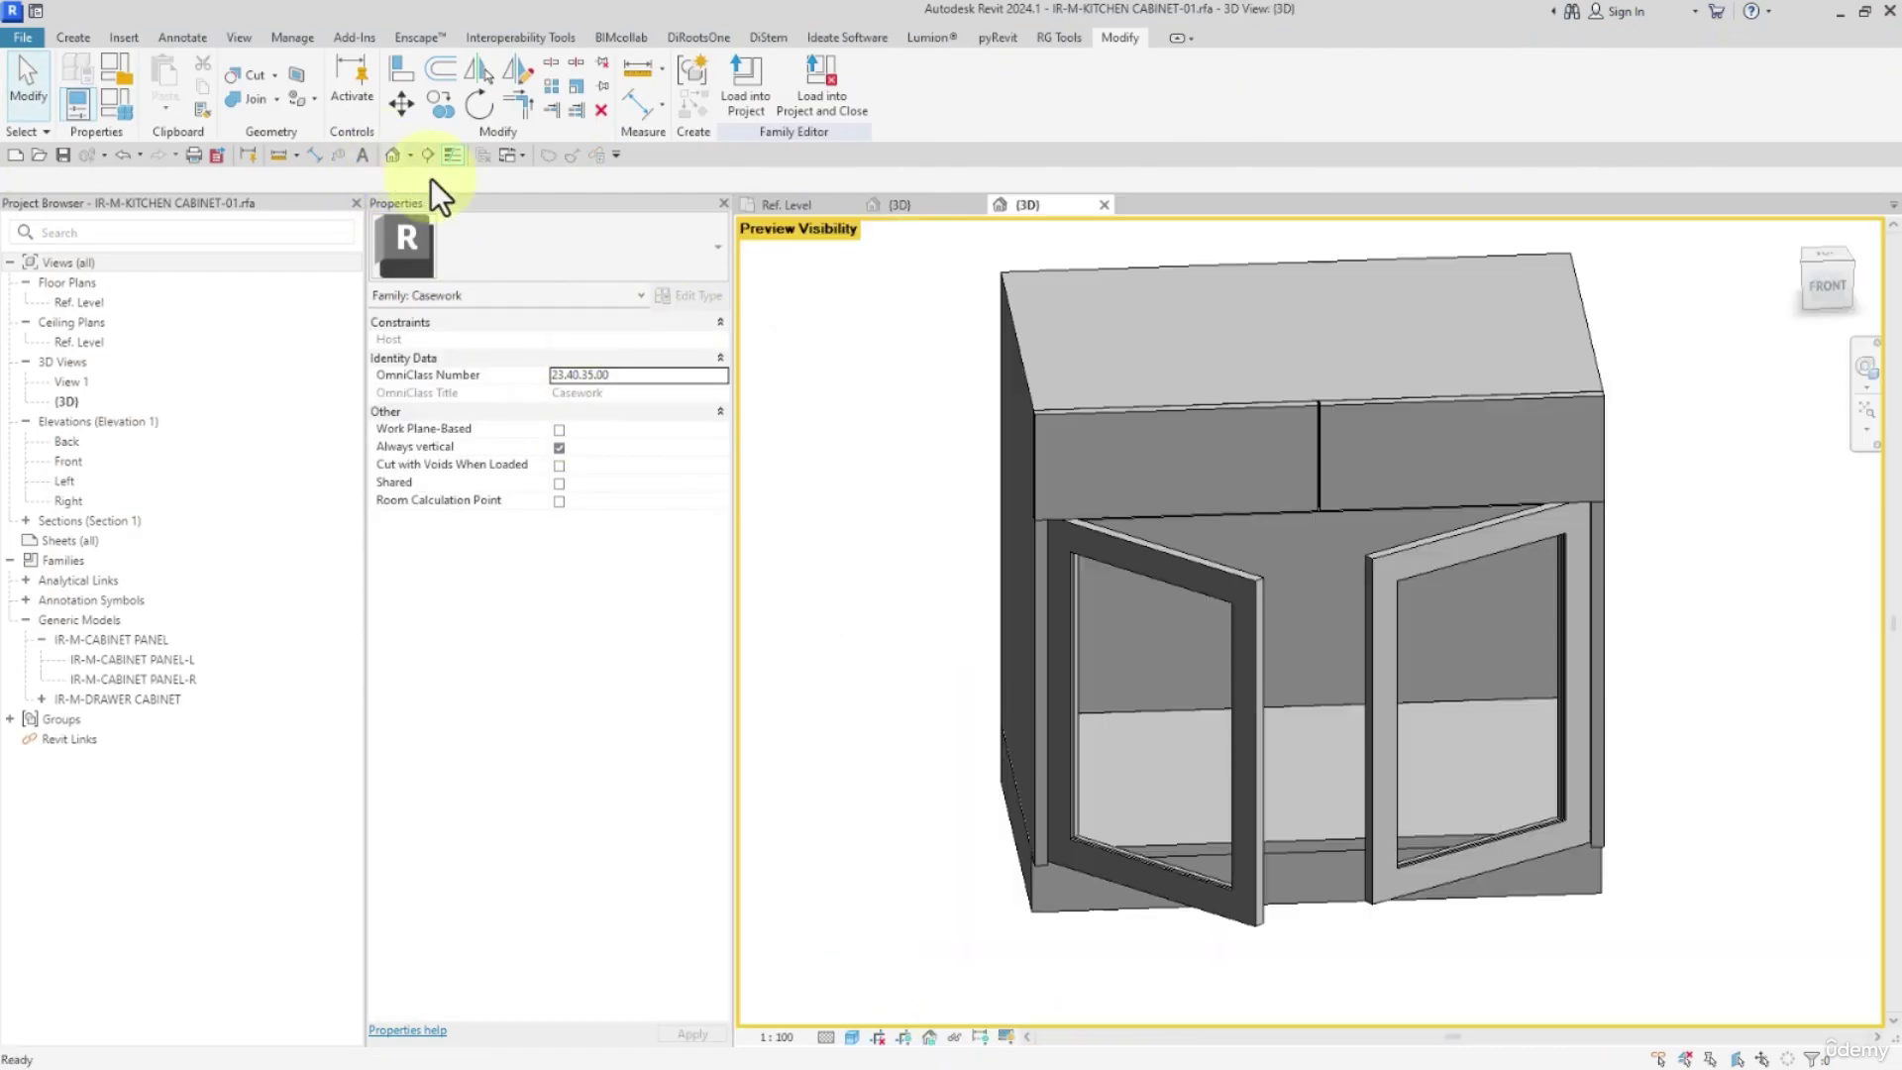
click(1007, 1038)
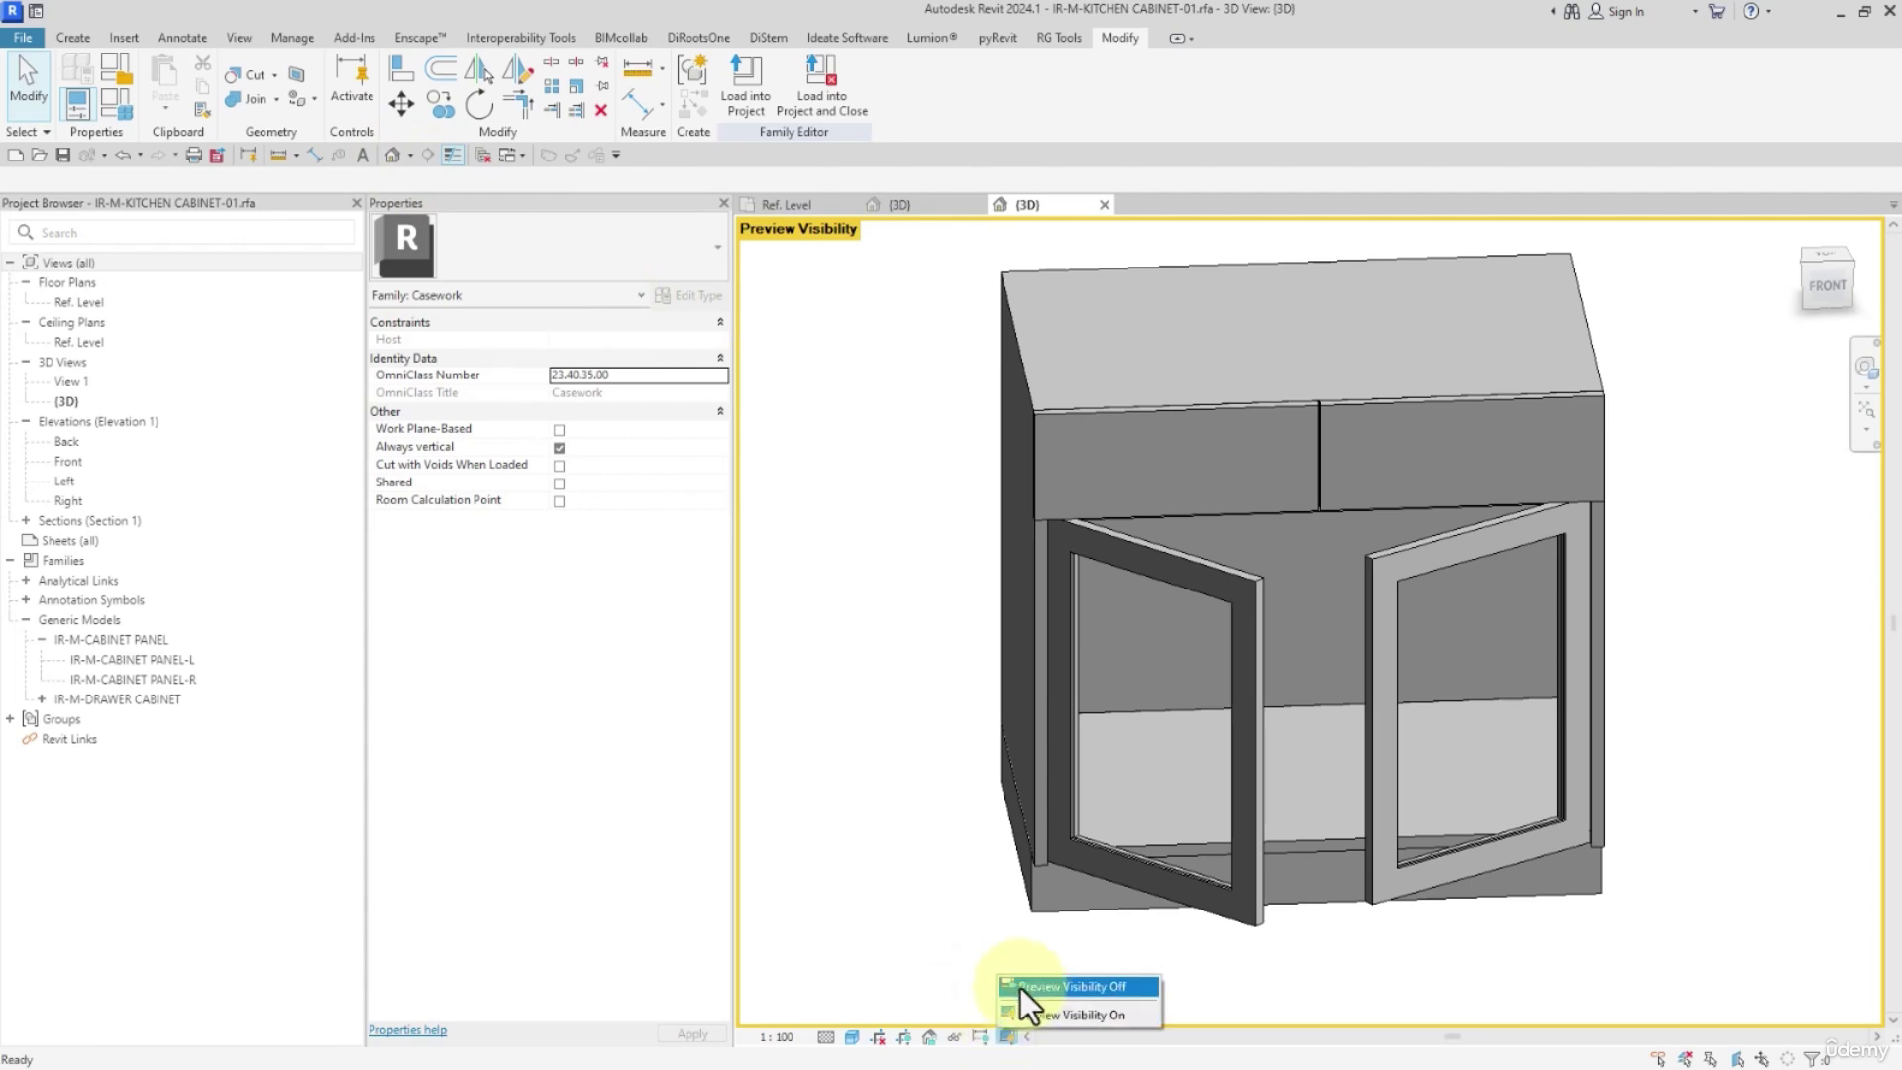
click(1025, 991)
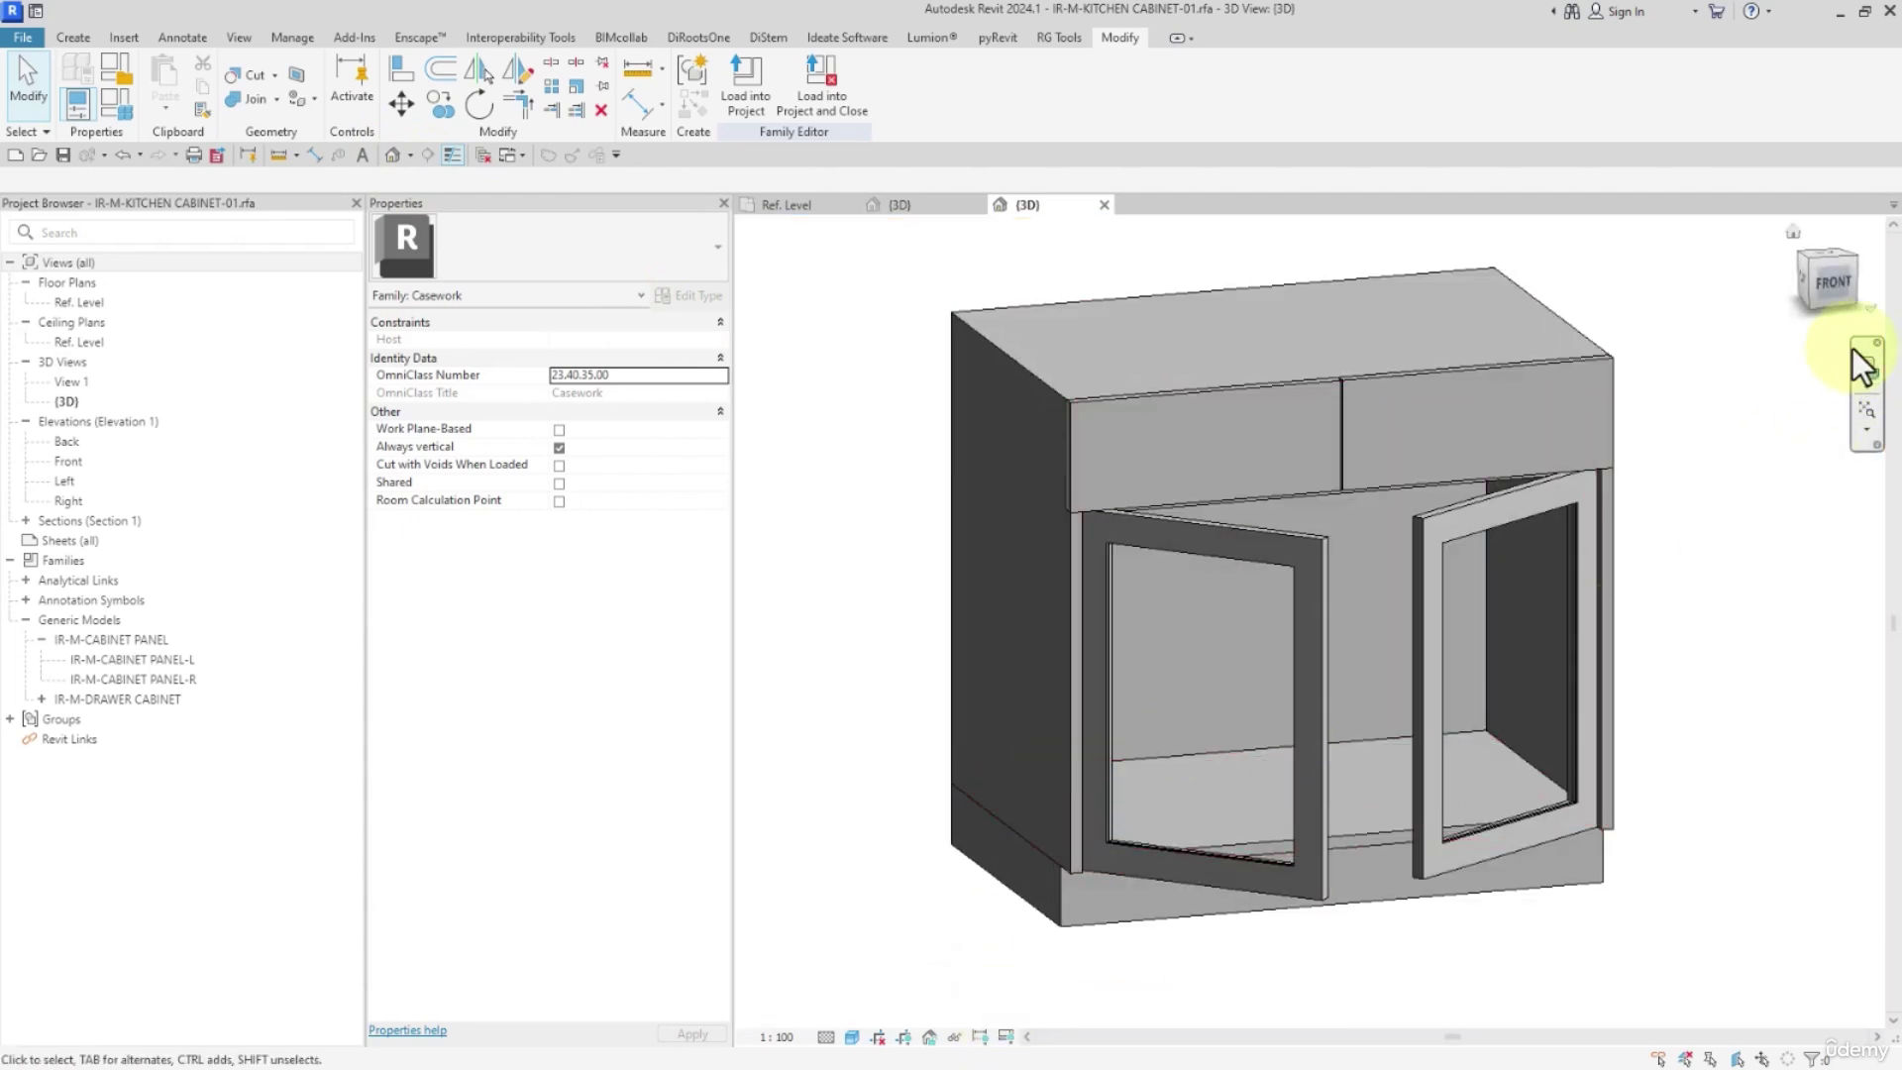
Frame the whole cabinet from its front-left corner in the family's 3D view and close the inactive views
click(1813, 267)
shift+middle_drag(1805, 460, 1648, 680)
click(1867, 414)
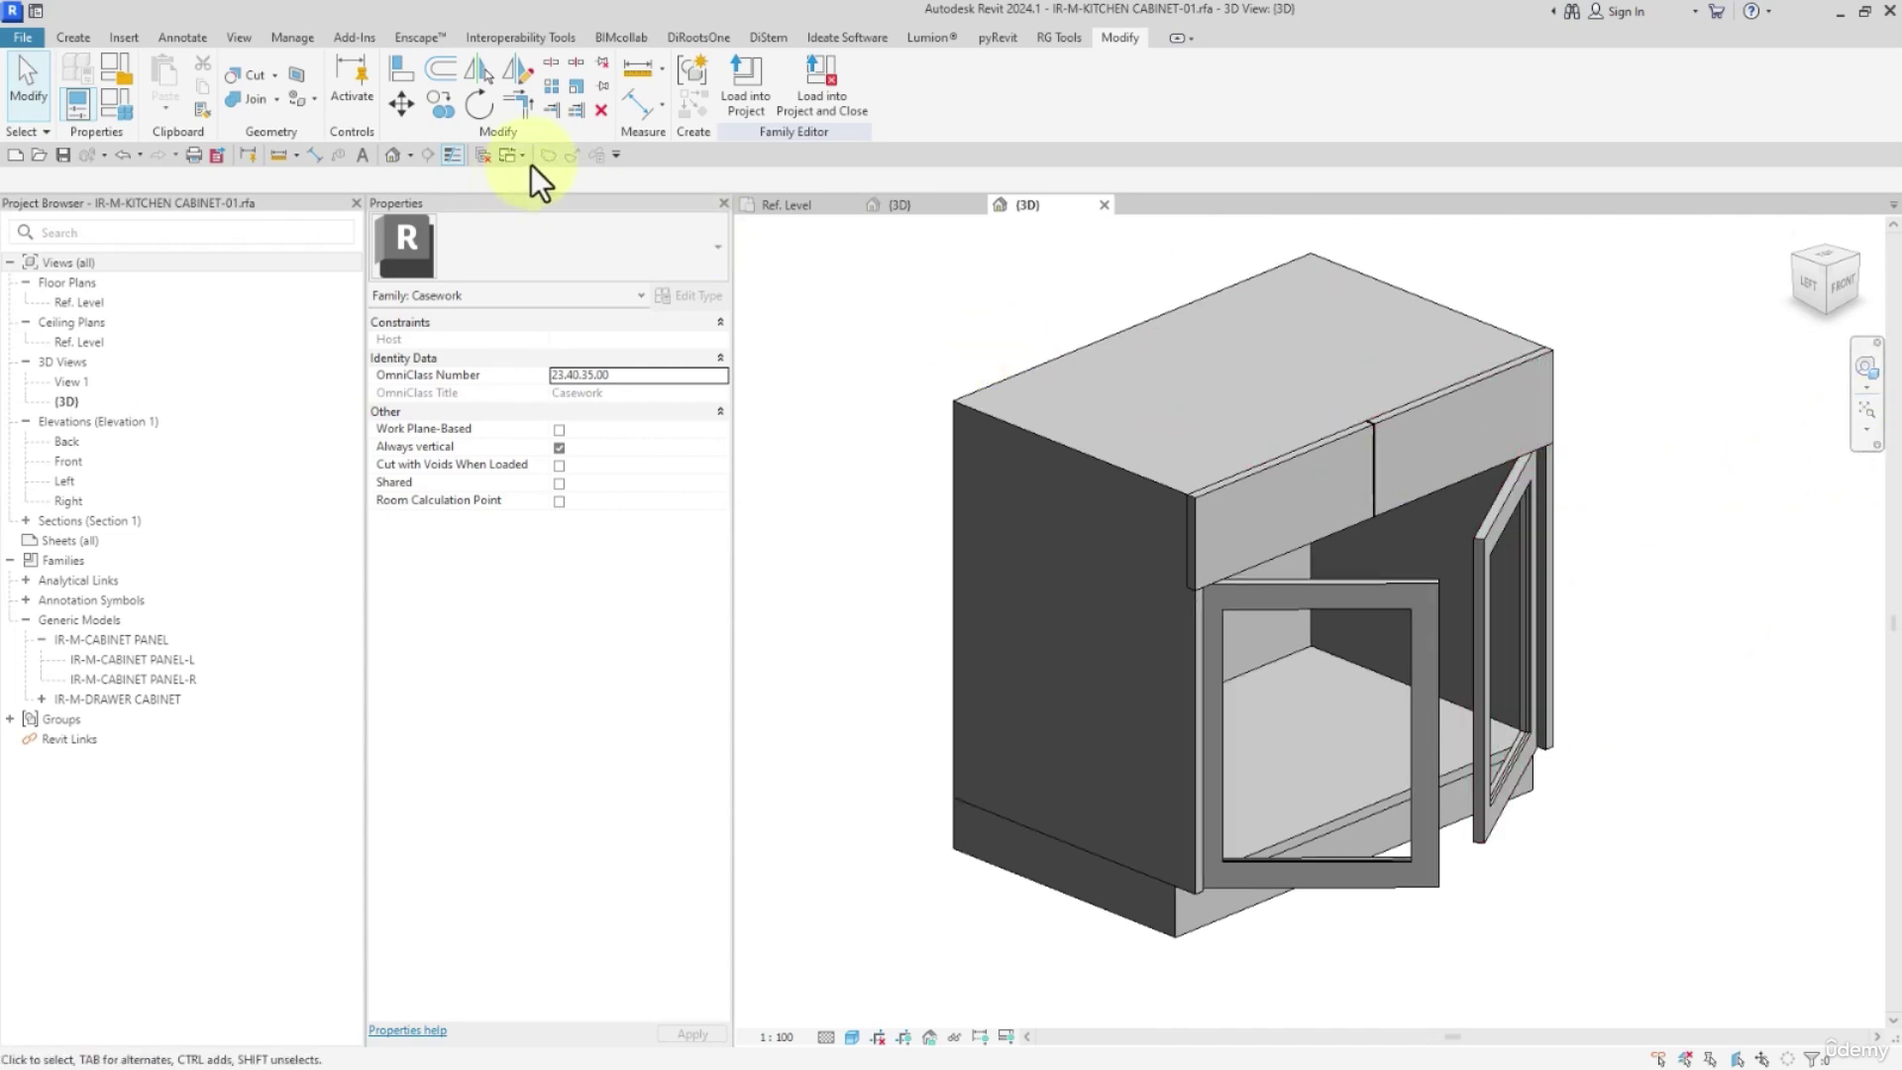
click(484, 154)
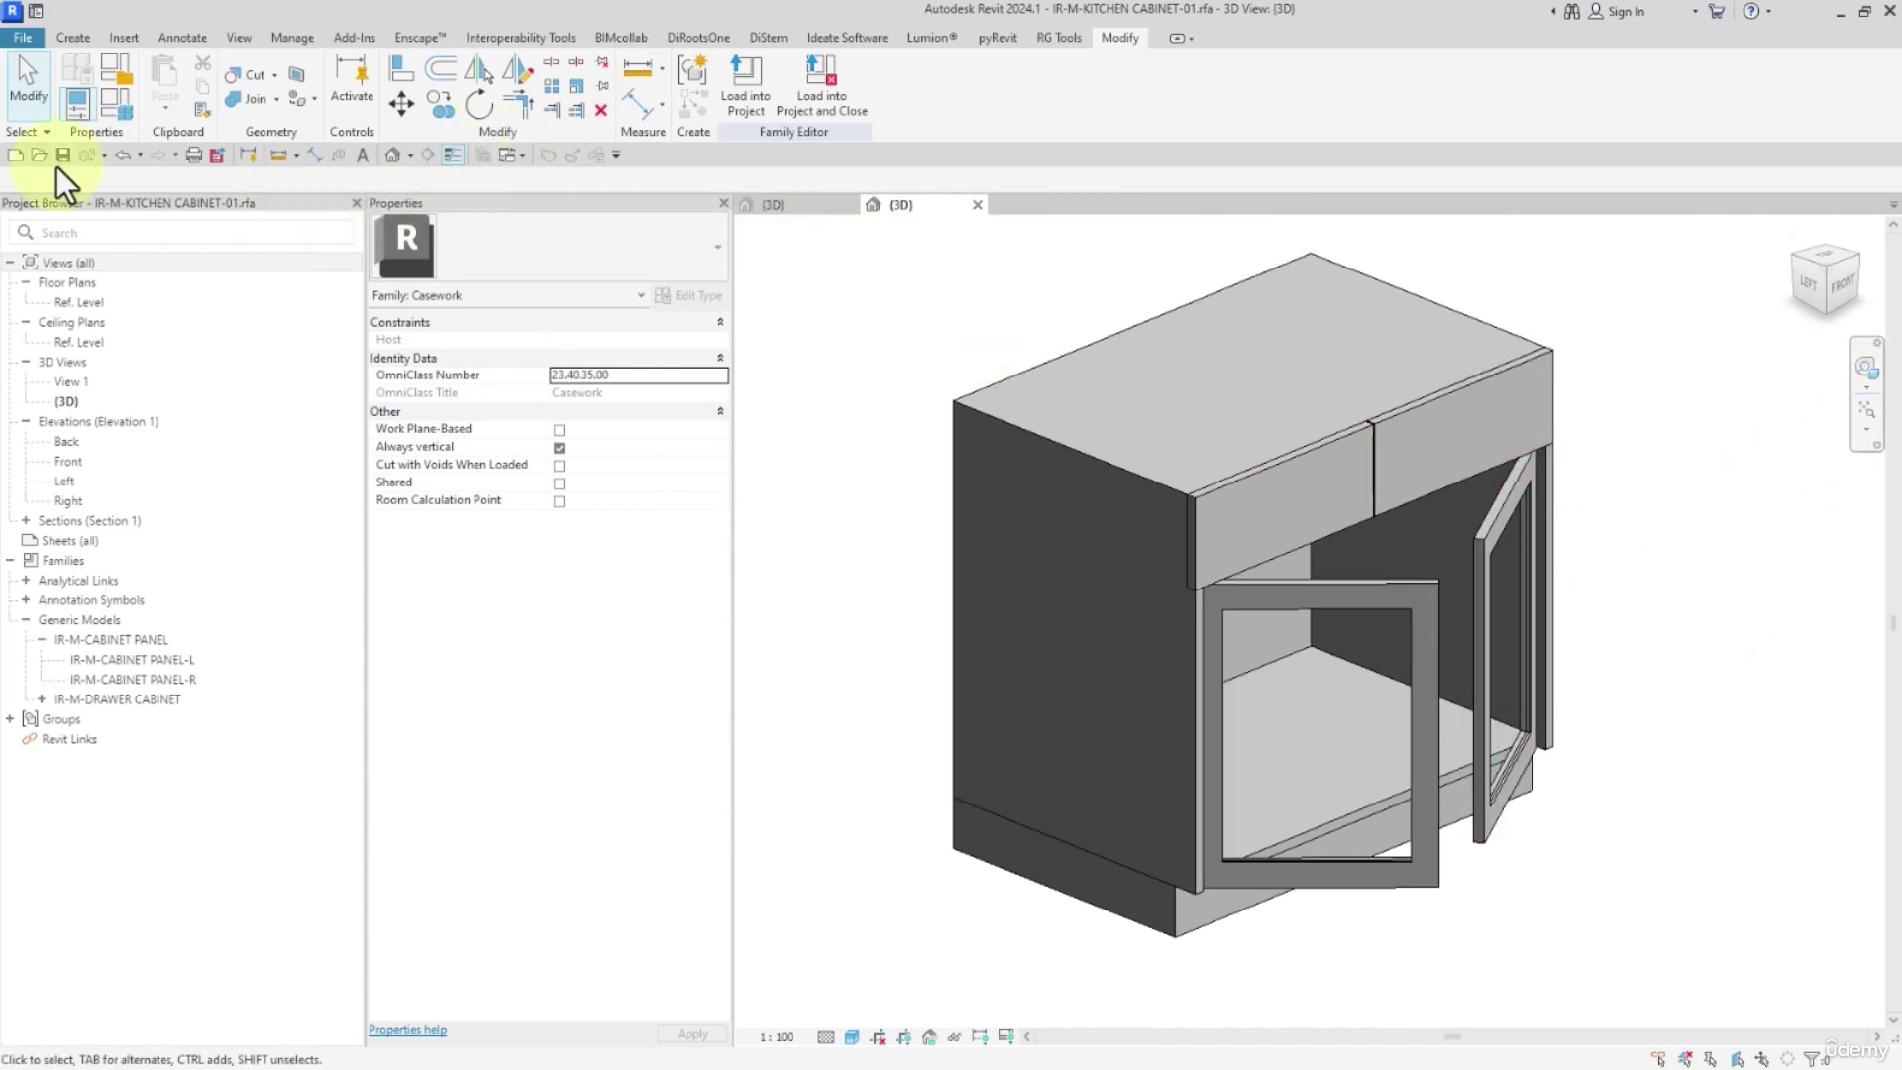